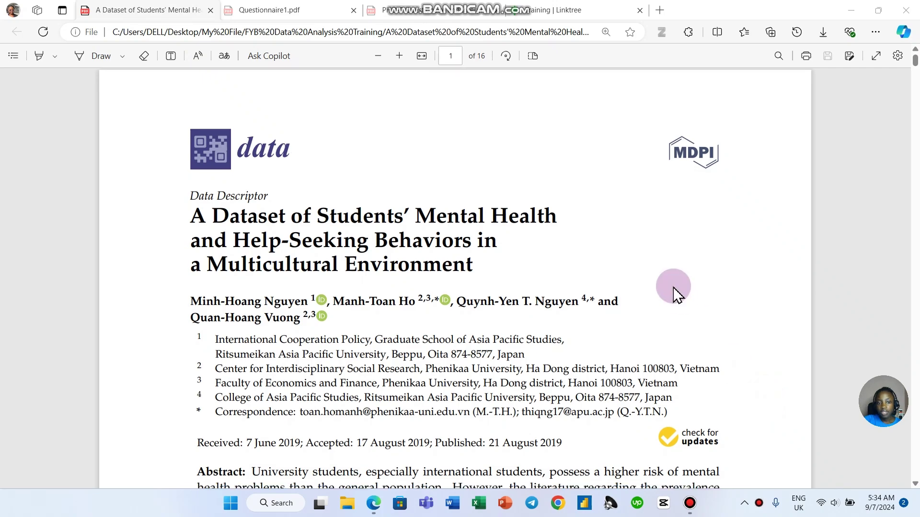
Read the title page, abstract and keywords of the students' mental health dataset article.
scroll(673, 290, down, 10)
scroll(681, 300, up, 8)
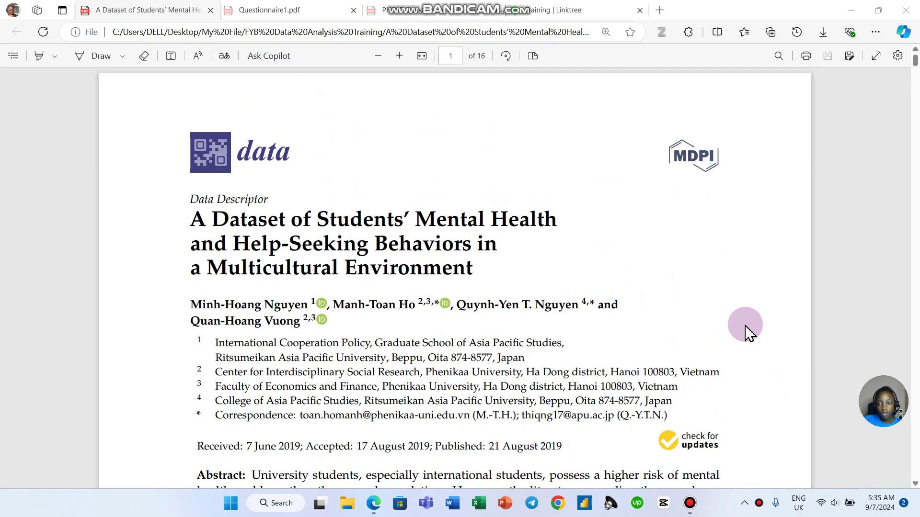
scroll(760, 322, down, 5)
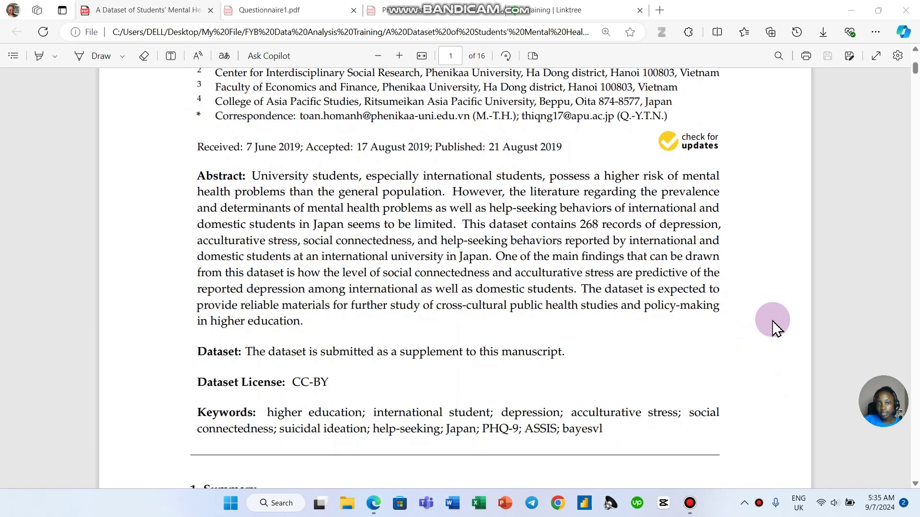
scroll(772, 323, up, 5)
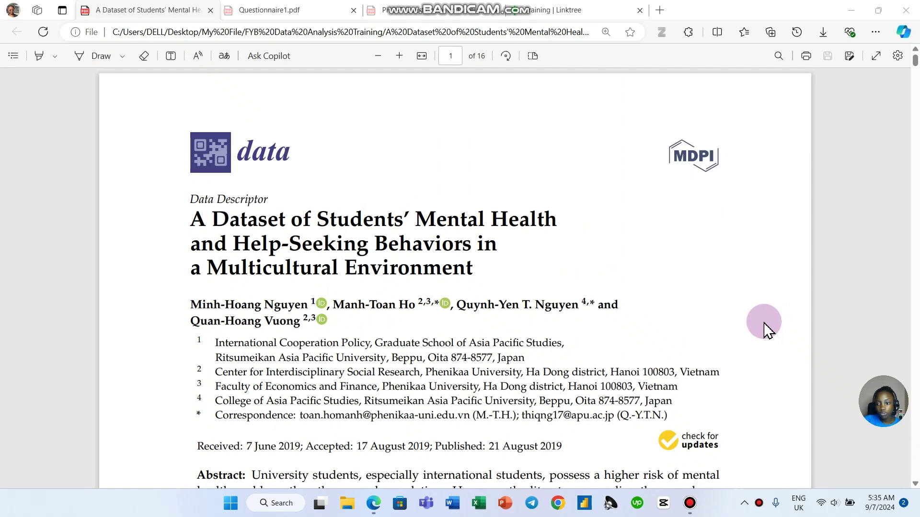
scroll(772, 322, down, 3)
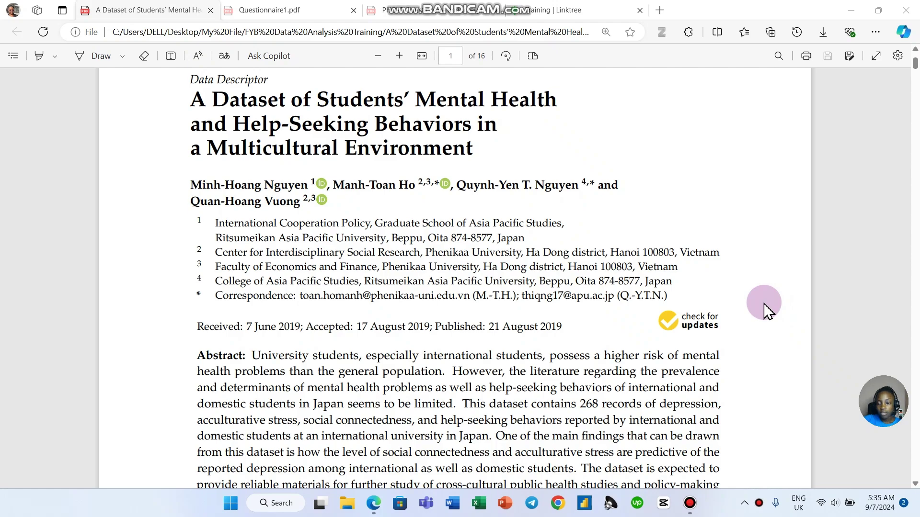
scroll(765, 310, down, 5)
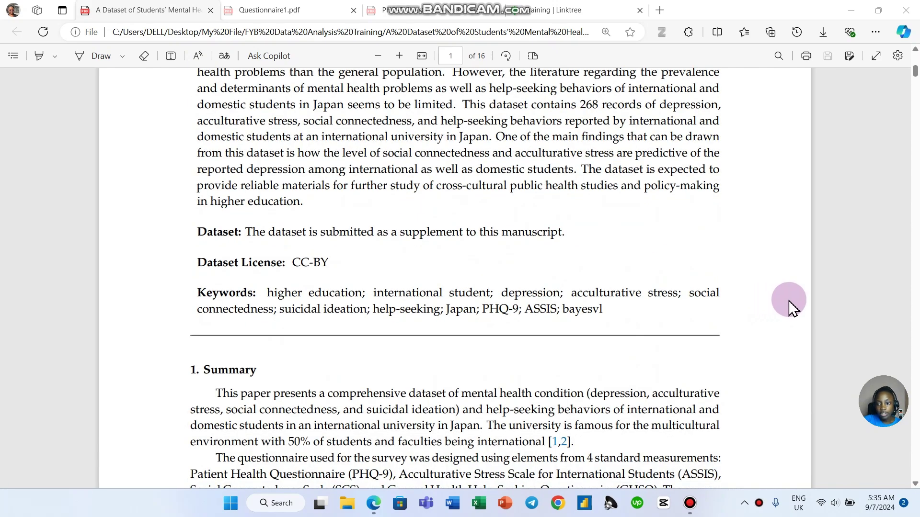
Examine the article's categorical variables table, age distribution figure and numerical variables table.
scroll(793, 309, down, 20)
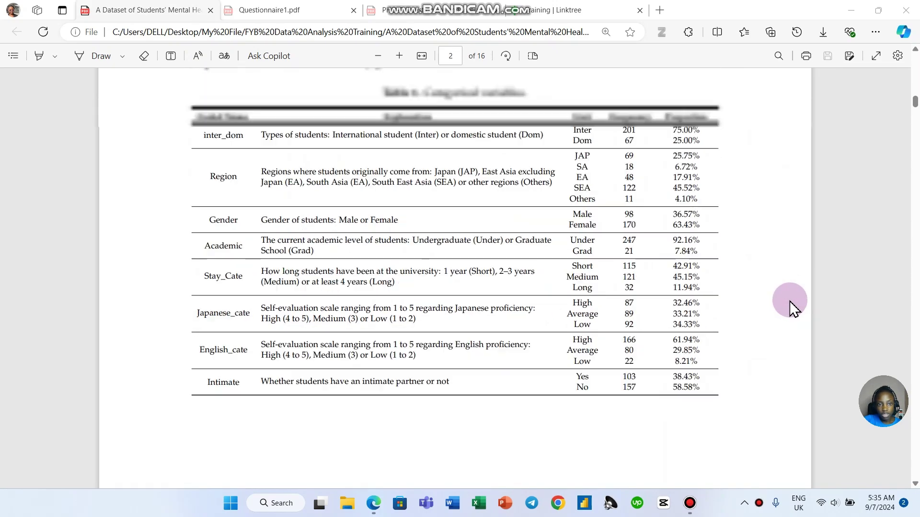
scroll(791, 308, up, 2)
scroll(792, 309, down, 10)
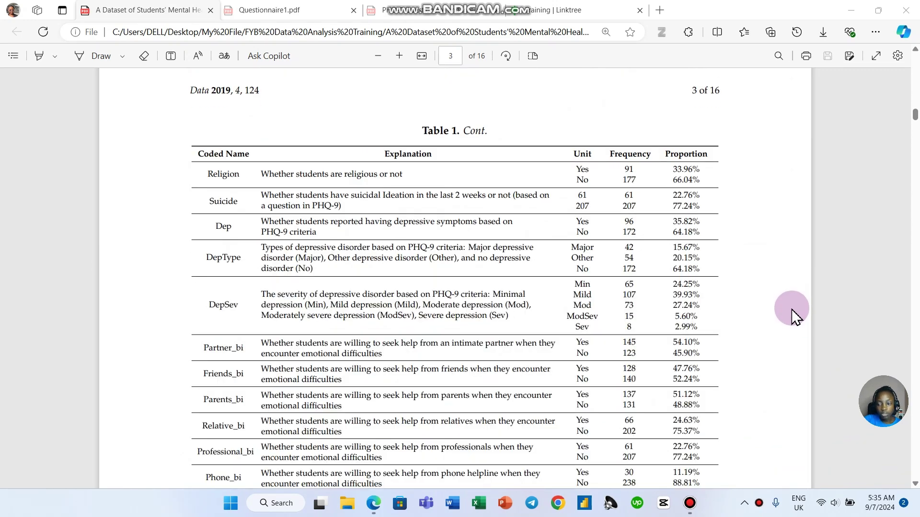
scroll(793, 314, down, 1)
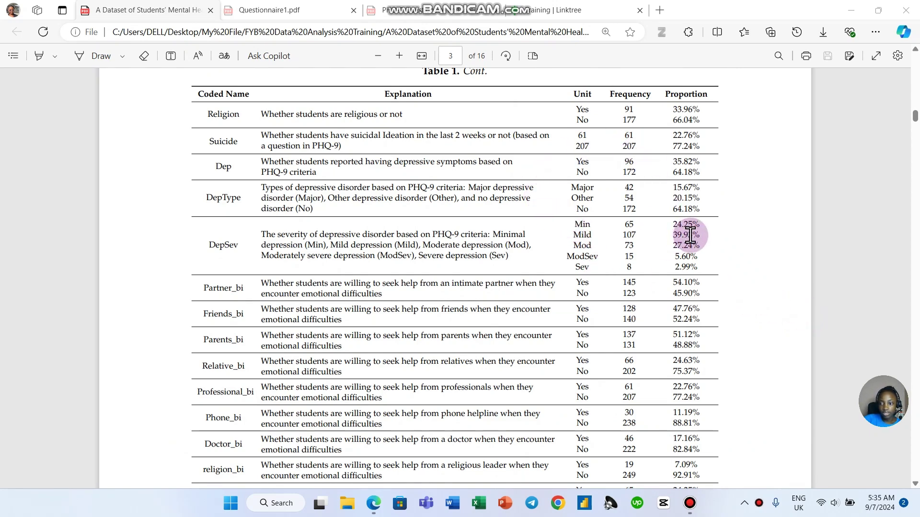
scroll(690, 234, down, 5)
scroll(739, 259, down, 3)
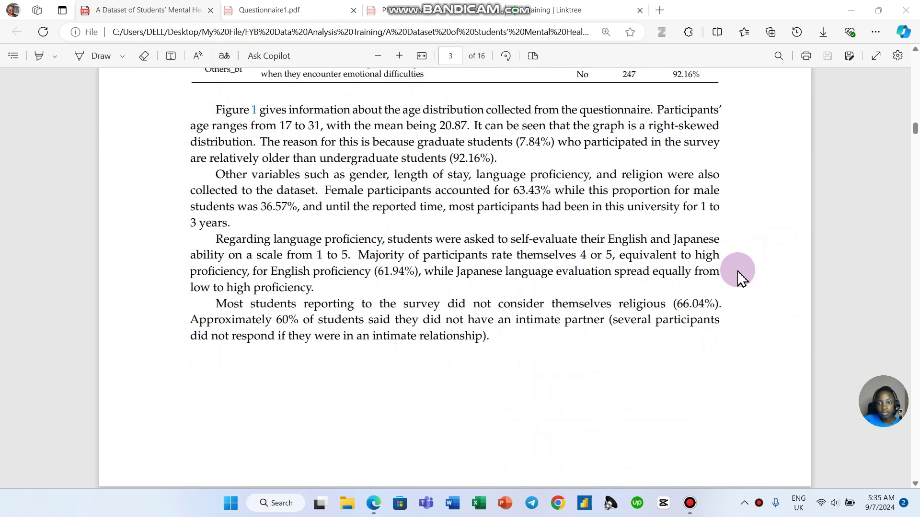
scroll(740, 277, down, 10)
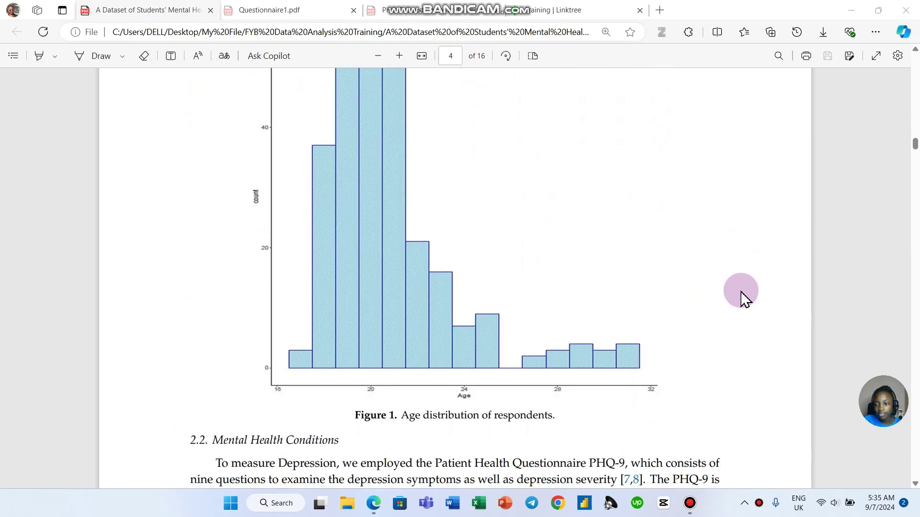
scroll(743, 297, down, 8)
scroll(742, 295, down, 10)
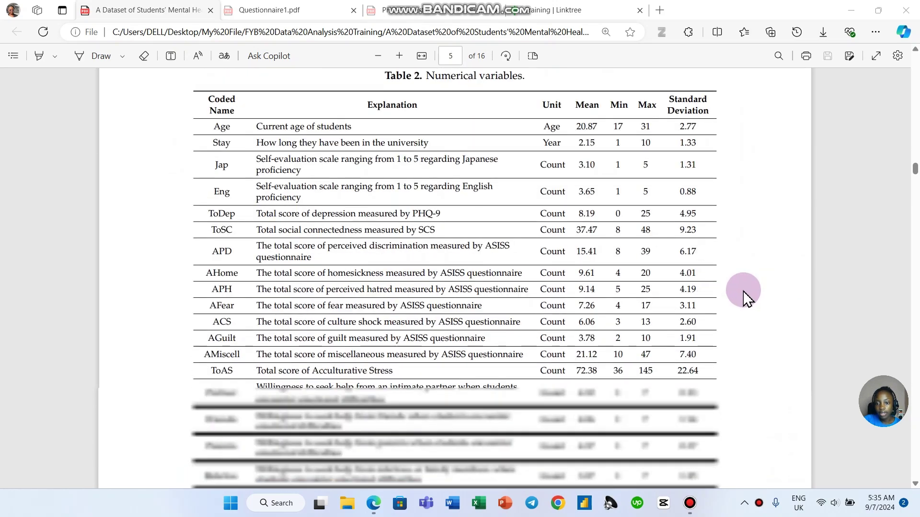
Go back from the numerical variables table to review the Table 1 coded names and the text on participant characteristics.
scroll(766, 308, up, 8)
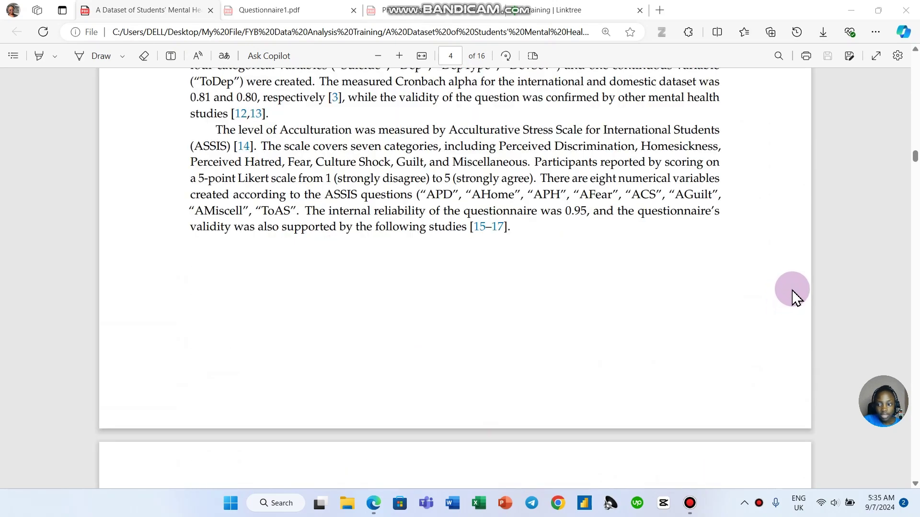
scroll(786, 323, up, 4)
scroll(785, 321, up, 5)
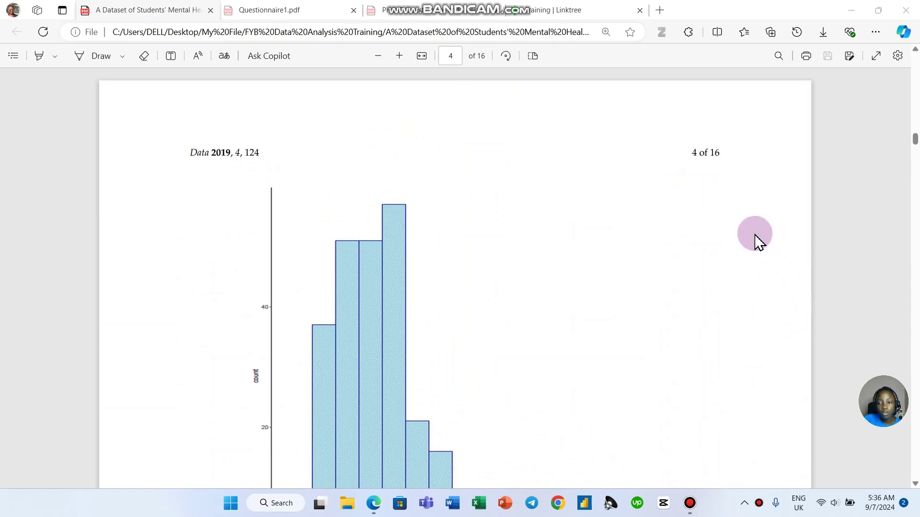
scroll(795, 254, down, 2)
scroll(787, 278, up, 5)
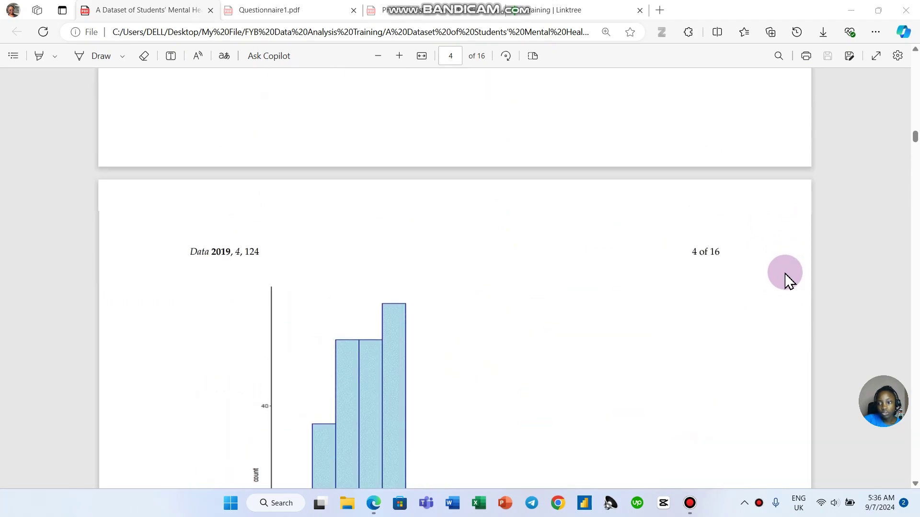
scroll(733, 287, up, 15)
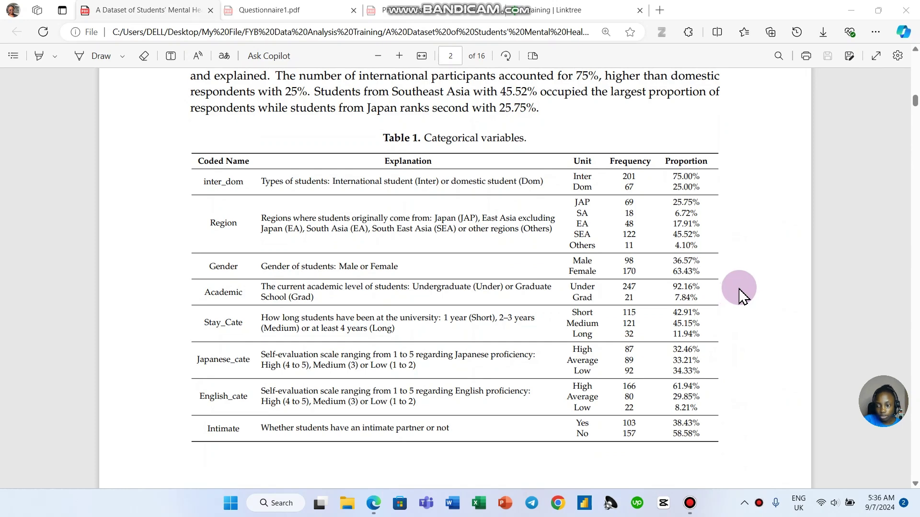
scroll(757, 287, down, 10)
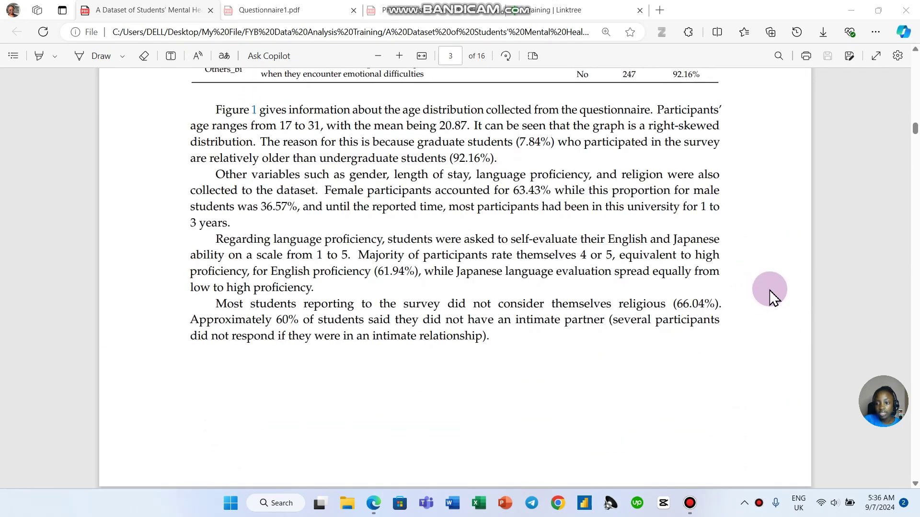
Switch to the Student Mental Health and Health Seeking Behaviour workbook in Excel and look through its rows and columns.
key(alt+Tab)
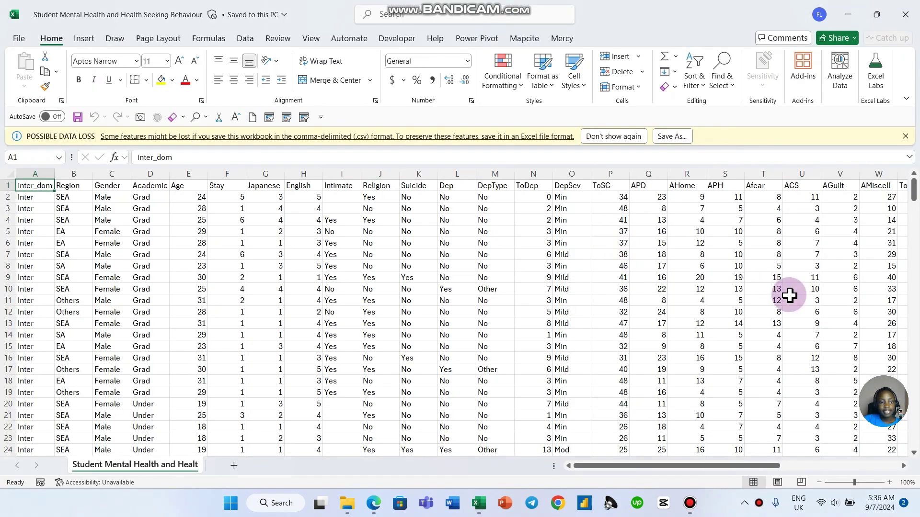
drag(879, 383, 824, 373)
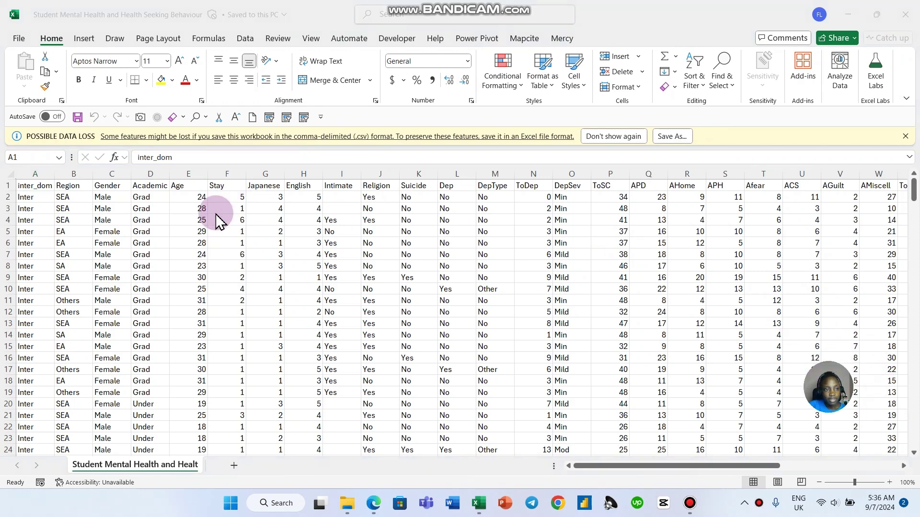
scroll(277, 232, down, 10)
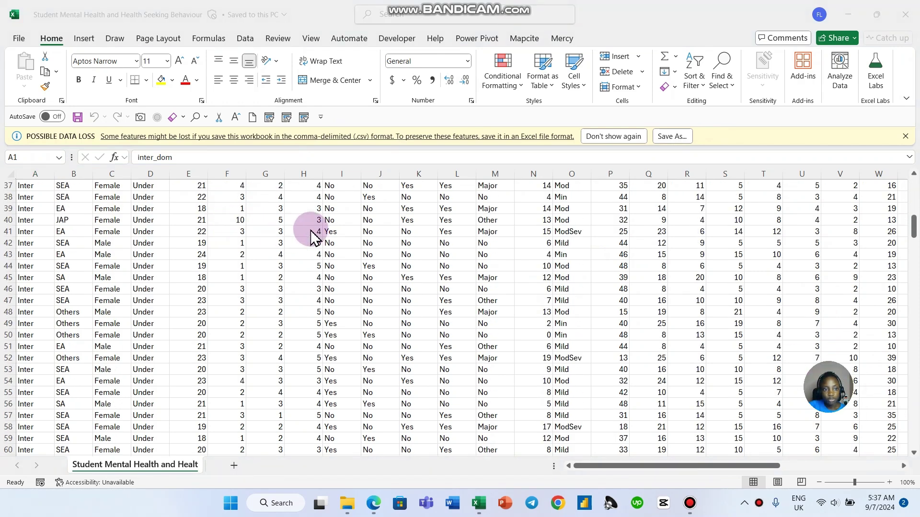
scroll(323, 242, up, 10)
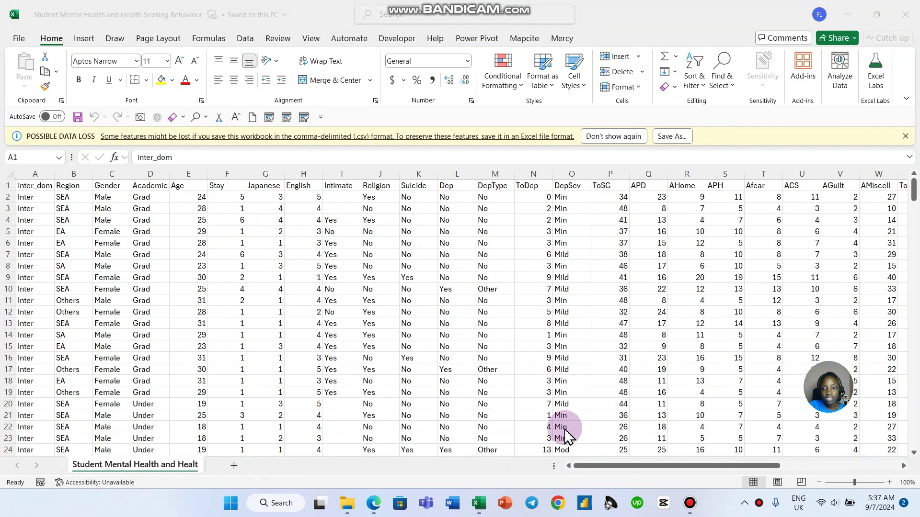
click(591, 465)
drag(665, 469, 341, 312)
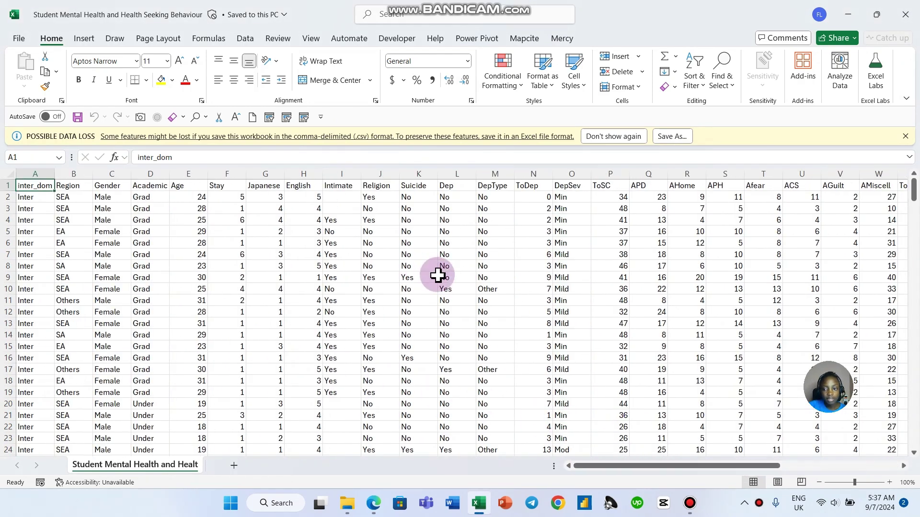
scroll(438, 274, down, 5)
scroll(445, 279, up, 5)
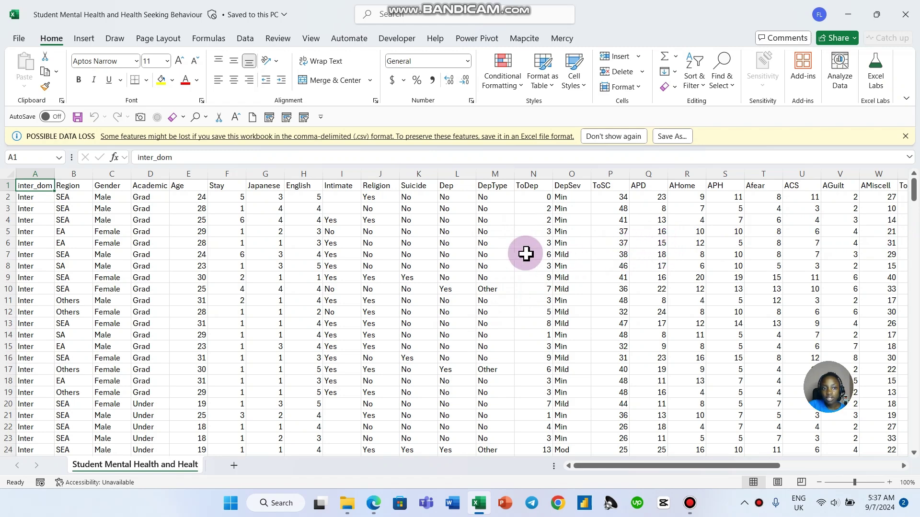
Inspect the Age and Japanese columns of the dataset as example variables.
click(188, 174)
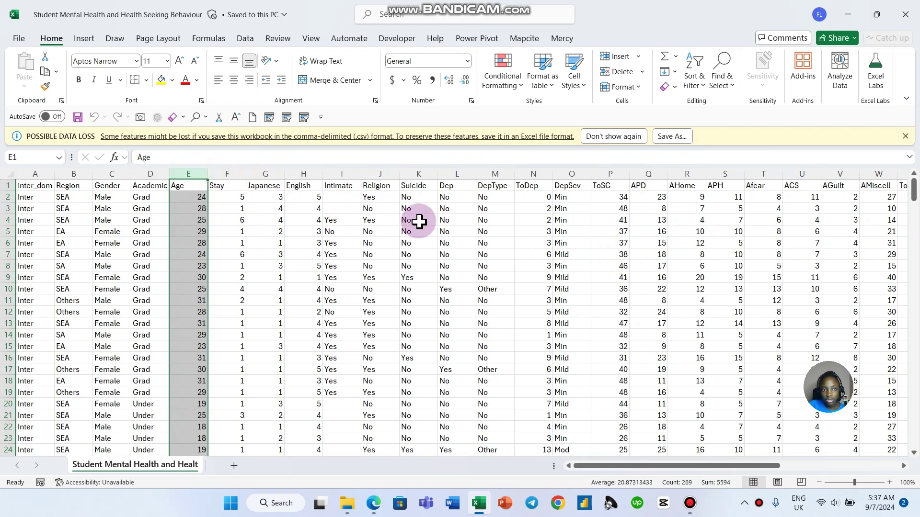
click(267, 173)
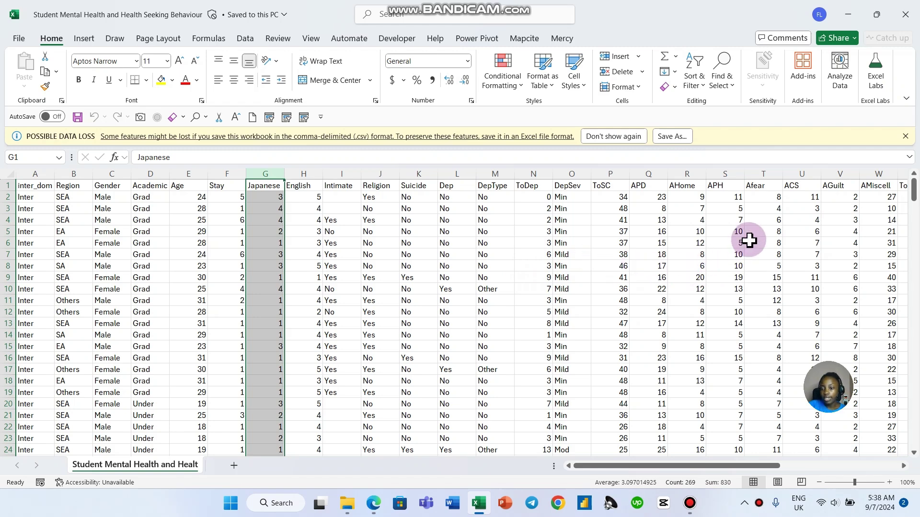
click(650, 234)
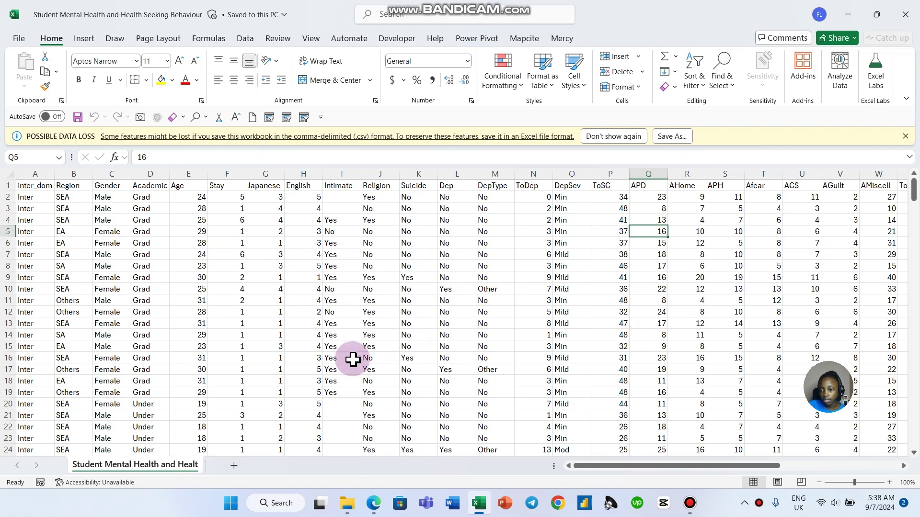
Switch to the browser and open the Desriptive Statistics with SPSS folder in Week 2 files, through Training Files on the Linktree page.
key(alt+Tab)
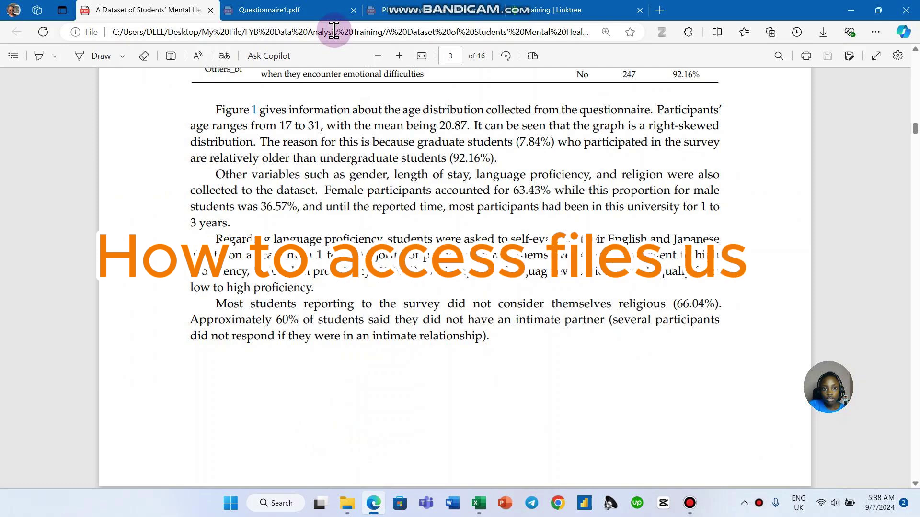
click(606, 9)
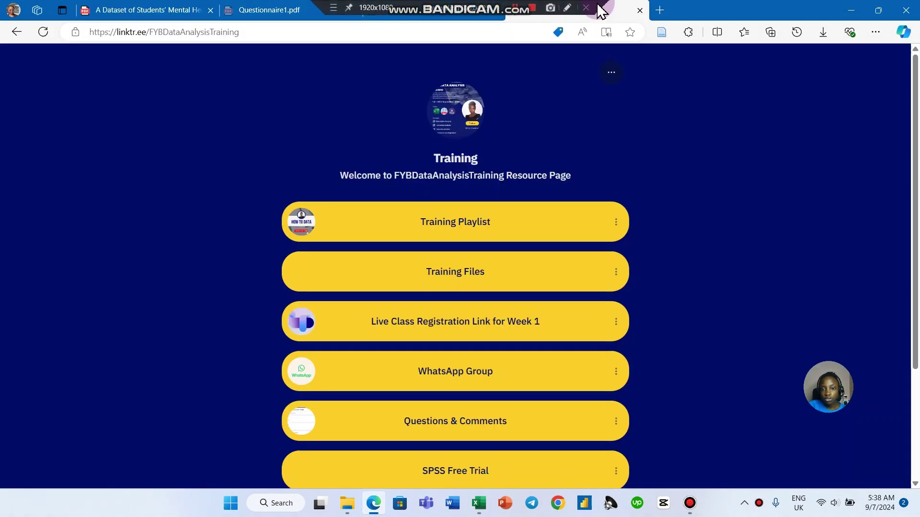
click(489, 287)
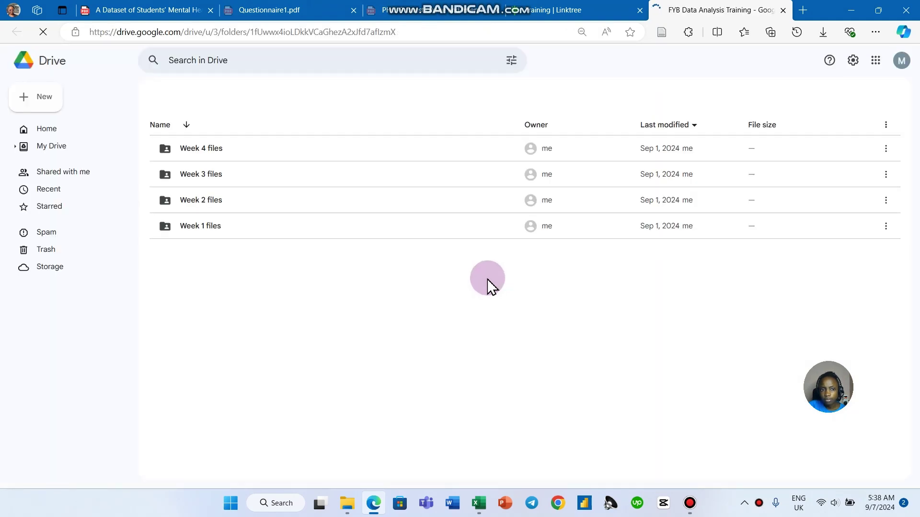
double_click(206, 232)
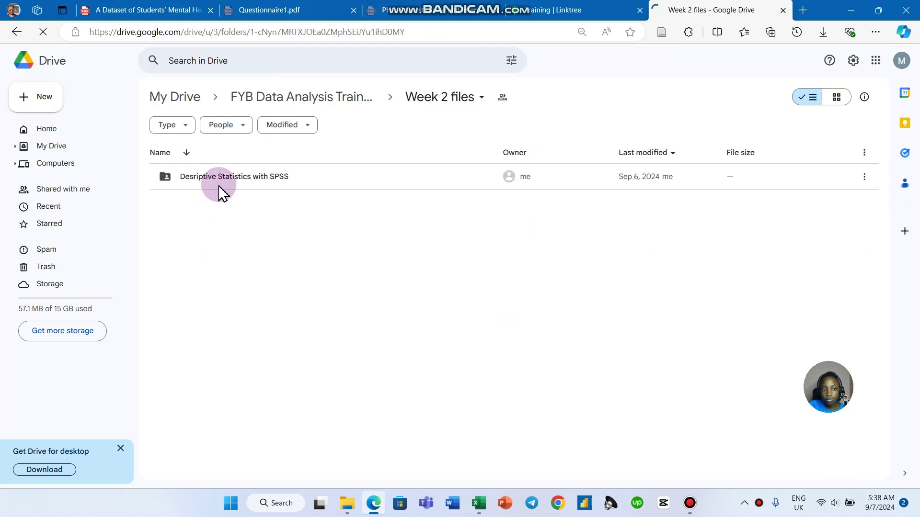
double_click(223, 185)
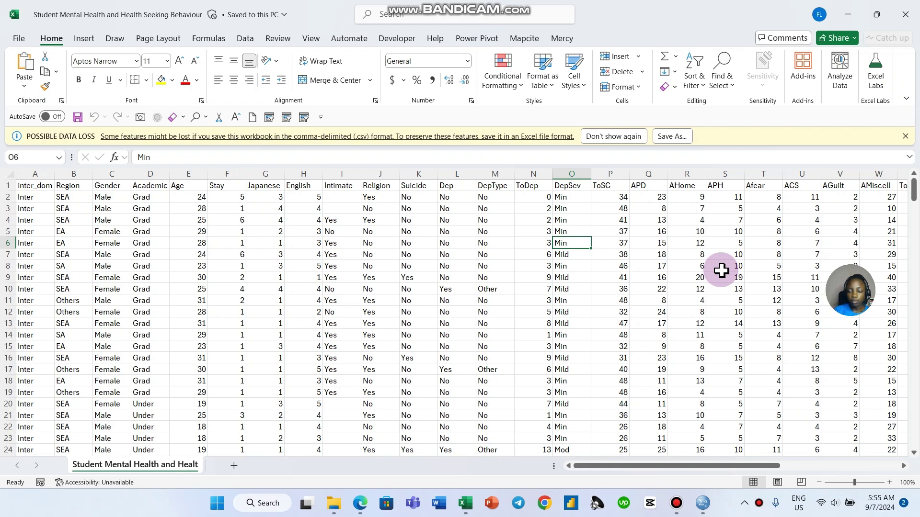
Copy the whole dataset in the Excel sheet, from the inter_dom header in A1 through AI269.
click(39, 186)
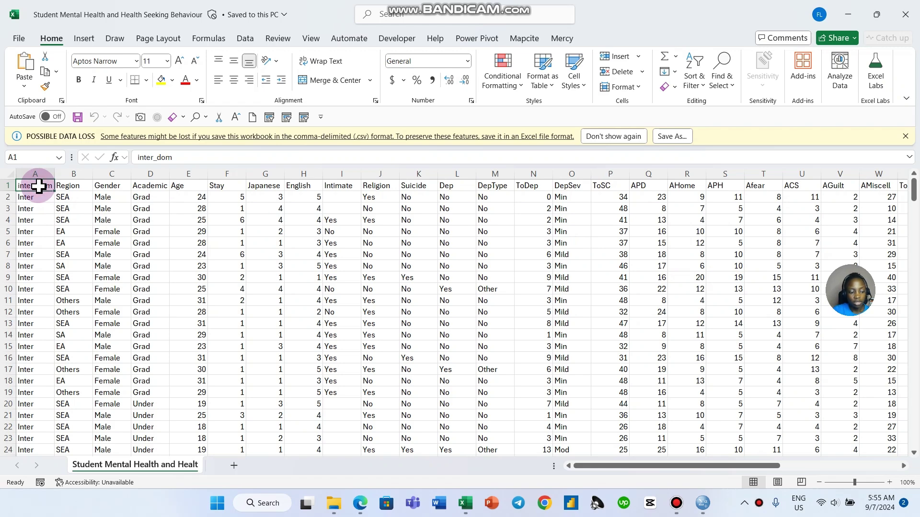
key(ctrl+shift+Right)
key(ctrl+shift+Down)
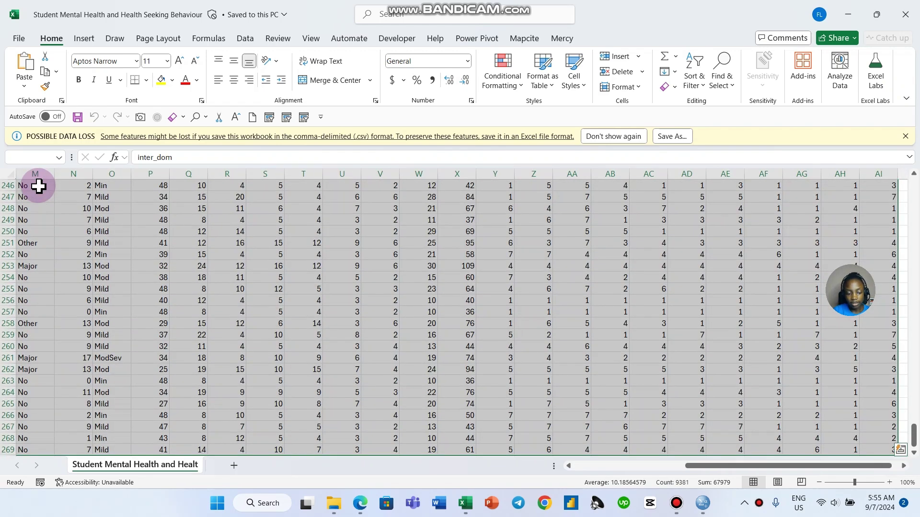
key(ctrl+c)
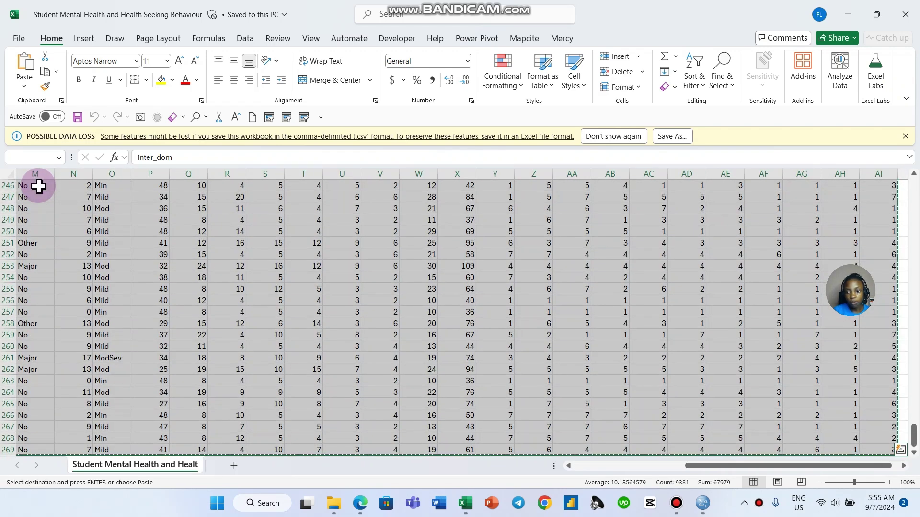
Switch to the empty SPSS data sheet and paste the copied dataset with variable names, starting at the first cell.
click(702, 503)
click(70, 90)
key(alt+Tab)
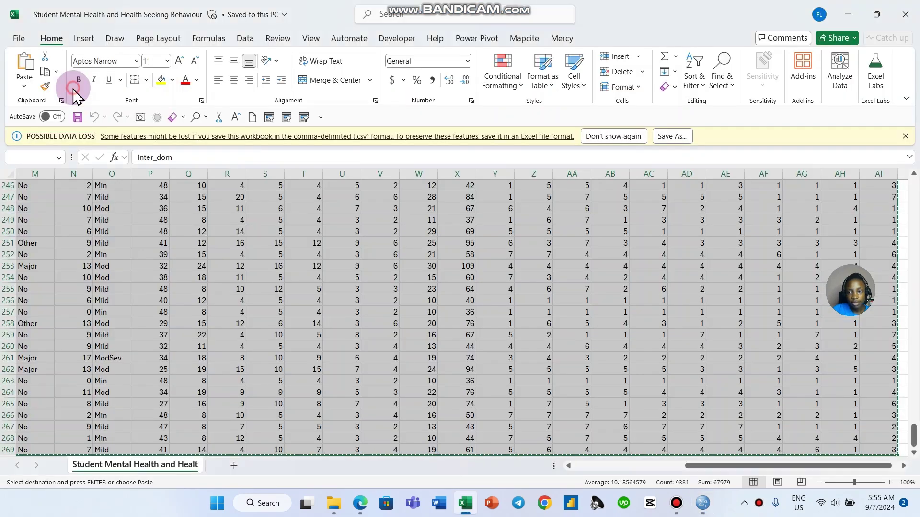
click(702, 503)
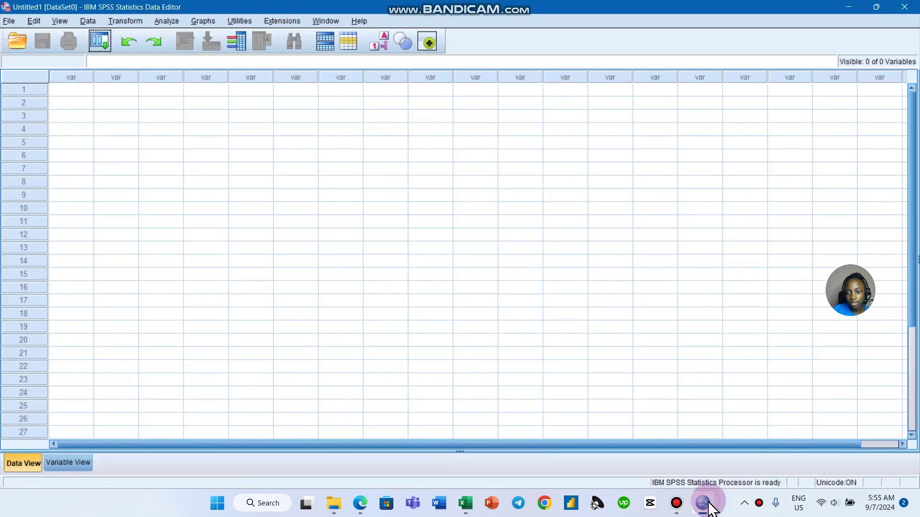
click(80, 94)
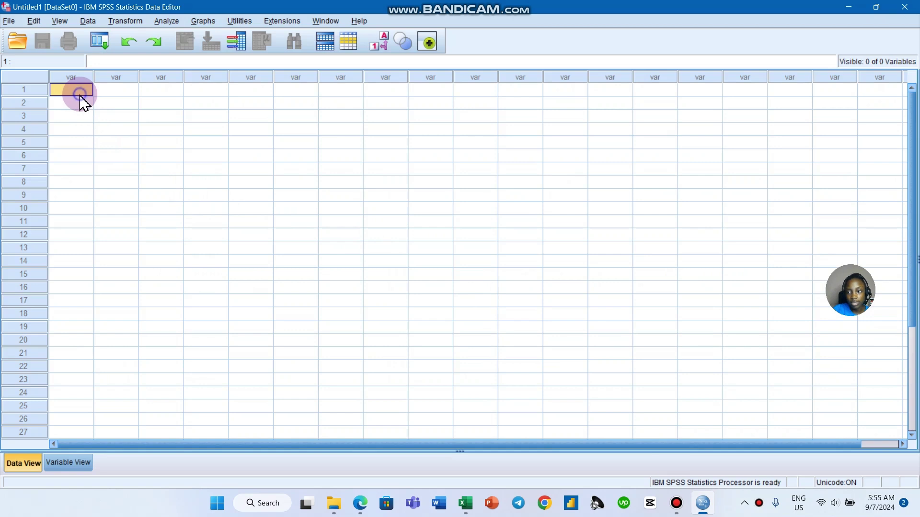
right_click(84, 90)
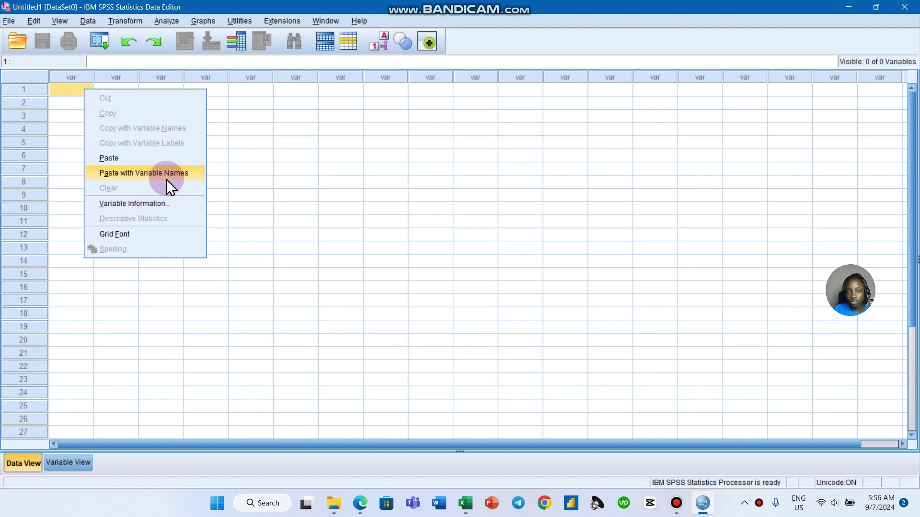
click(167, 180)
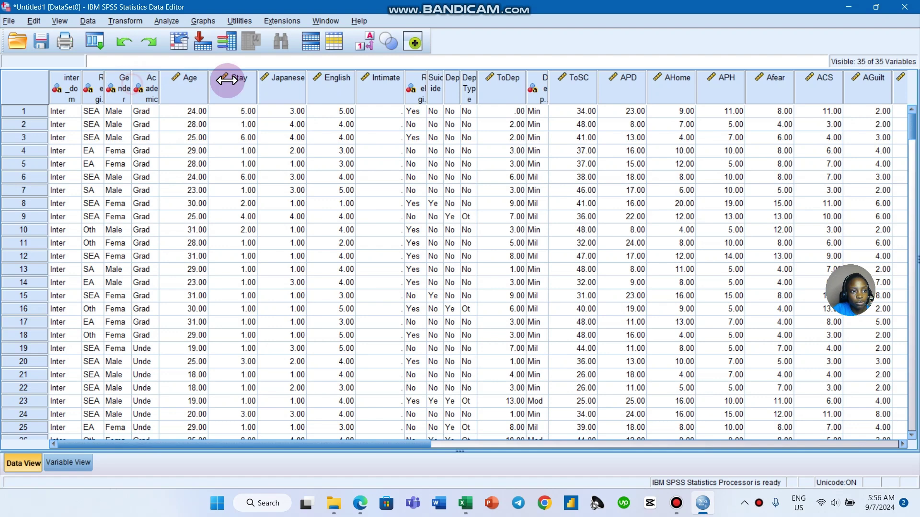
Widen the Gender and Academic columns in the data sheet.
drag(226, 80, 223, 79)
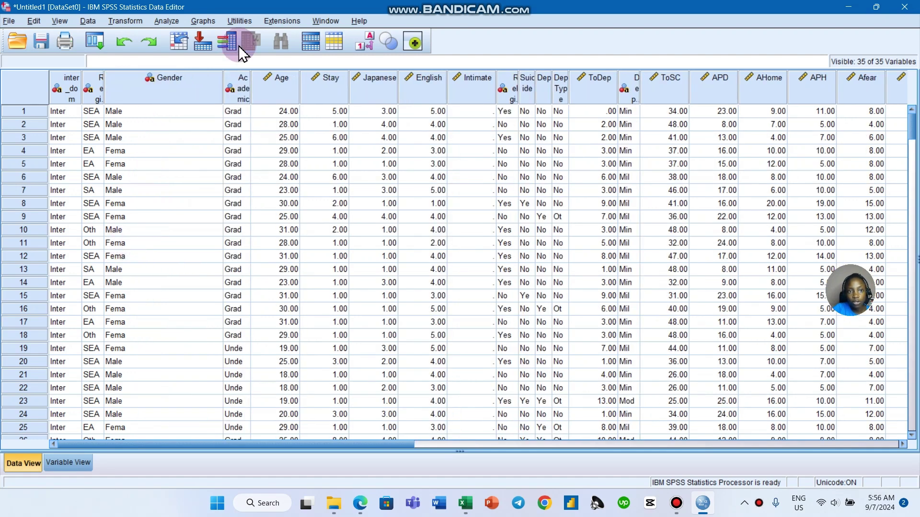
click(250, 79)
drag(307, 85, 304, 85)
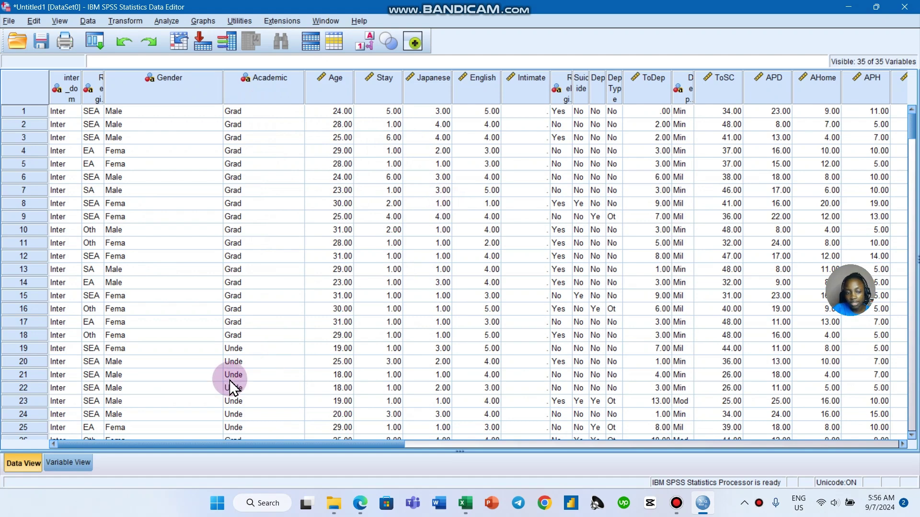
Examine the definitions of all variables, including their widths, and compare them with the pasted cases in the data sheet.
click(73, 473)
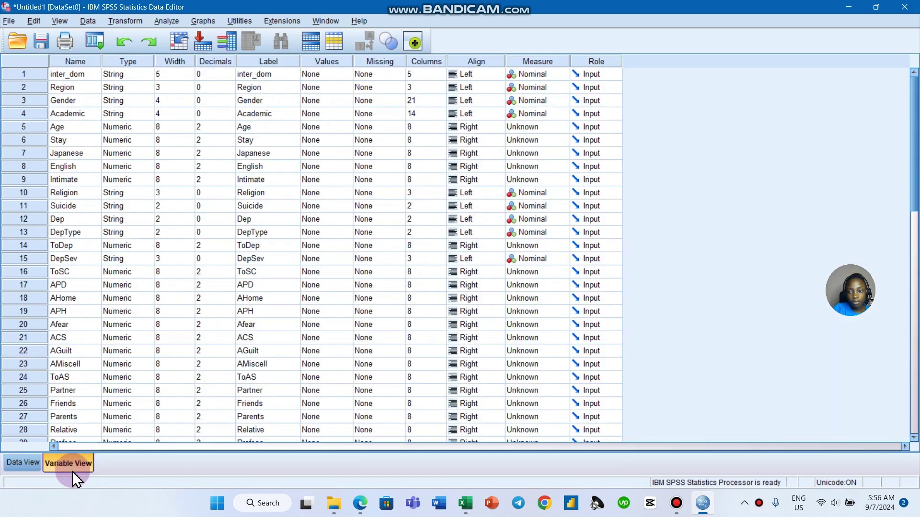
scroll(134, 98, down, 7)
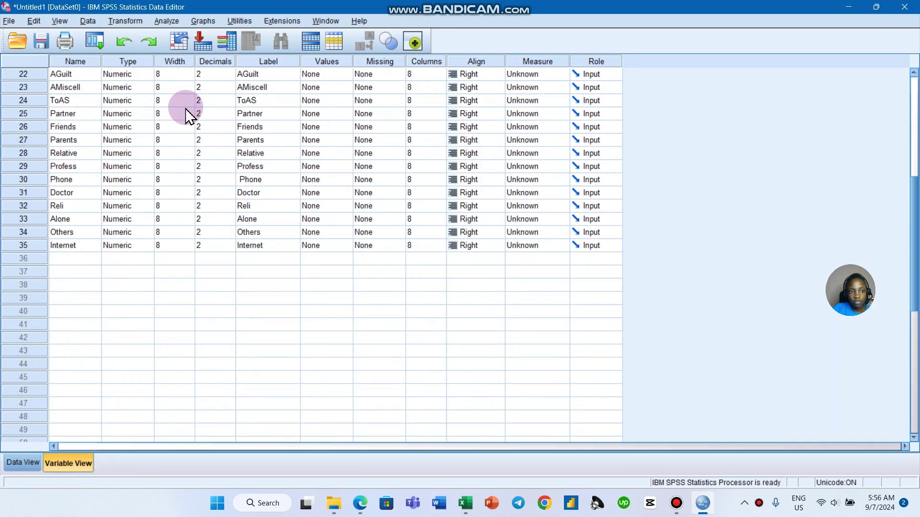
scroll(185, 109, up, 7)
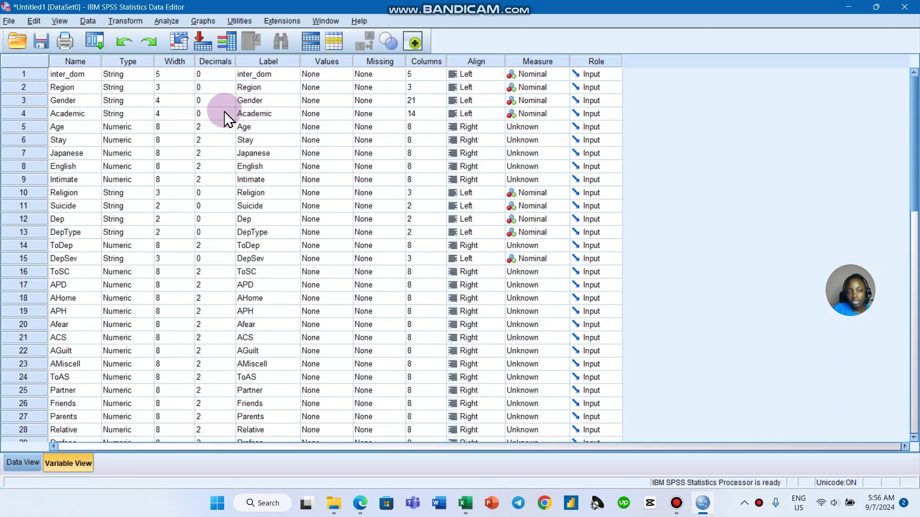
click(31, 464)
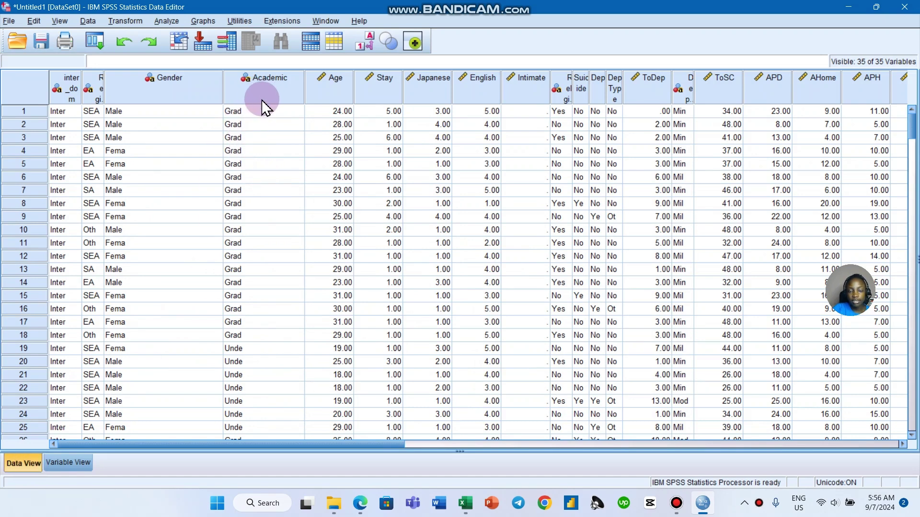
click(68, 462)
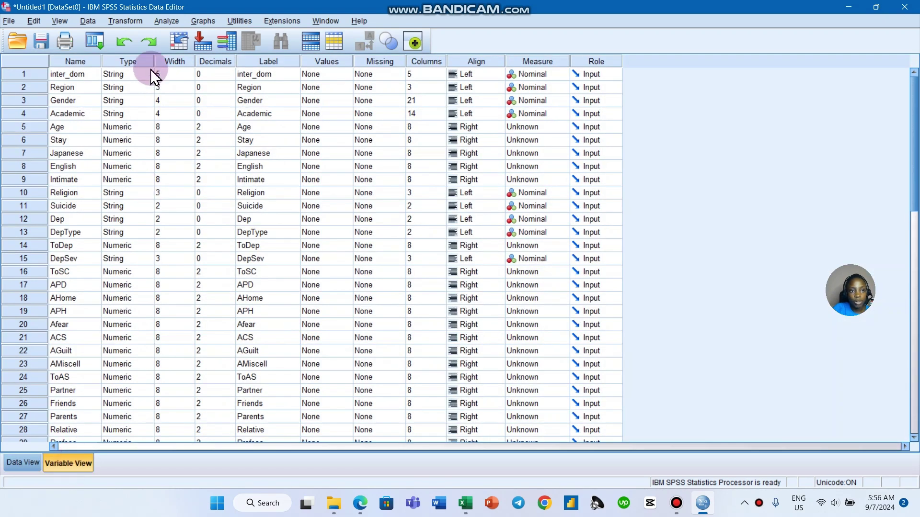
click(173, 61)
key(ctrl+t)
scroll(74, 166, down, 10)
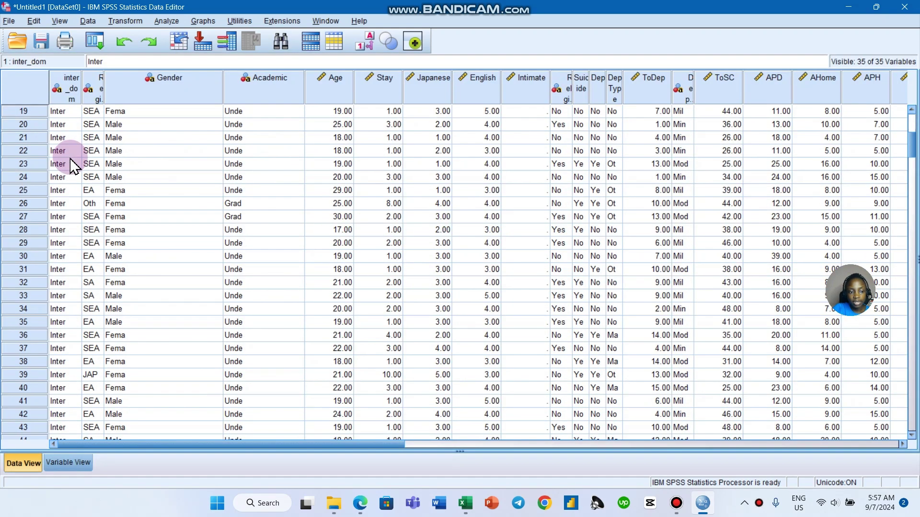
scroll(74, 165, up, 10)
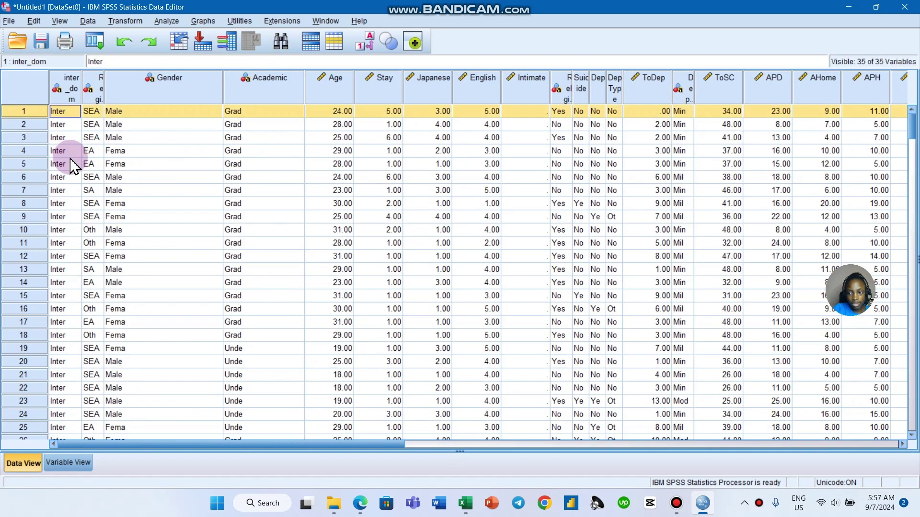
click(68, 463)
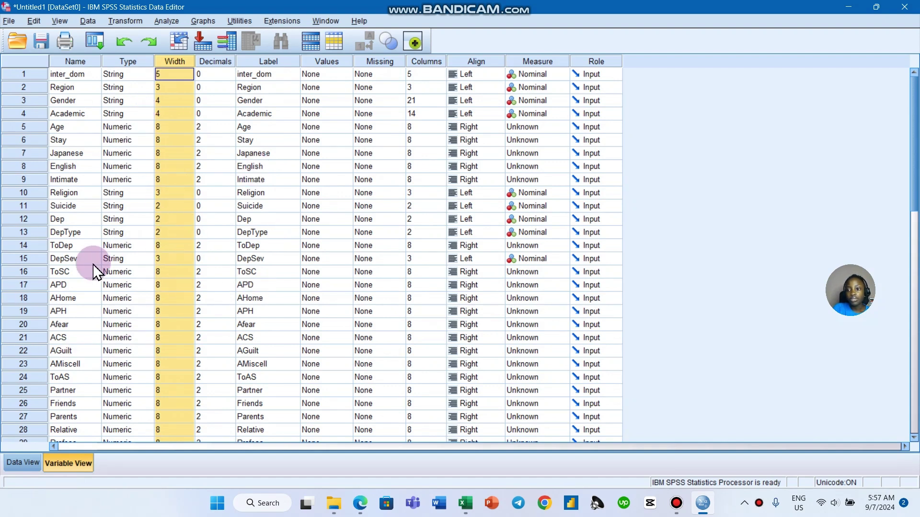
click(15, 469)
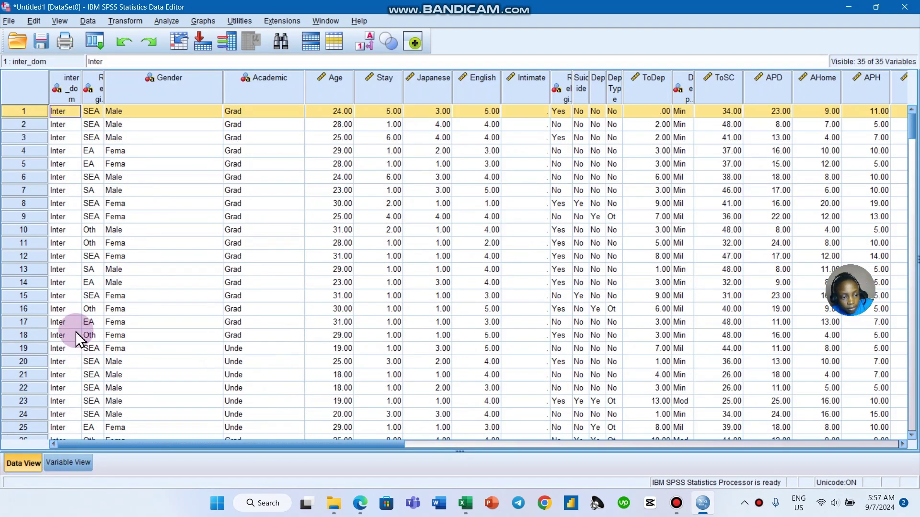
Delete all cases from row 1 through row 268 while keeping the variable definitions.
scroll(42, 324, down, 13)
scroll(8, 297, down, 20)
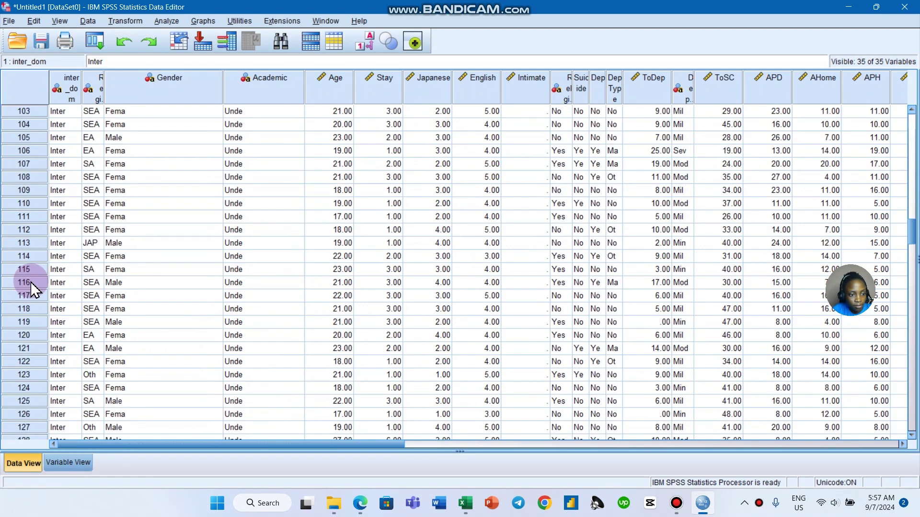
scroll(48, 276, down, 20)
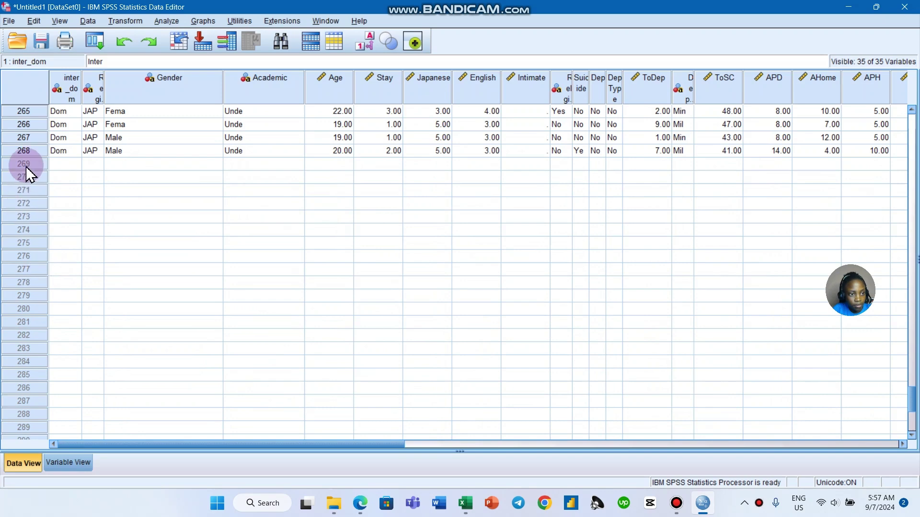
shift+click(35, 155)
key(Delete)
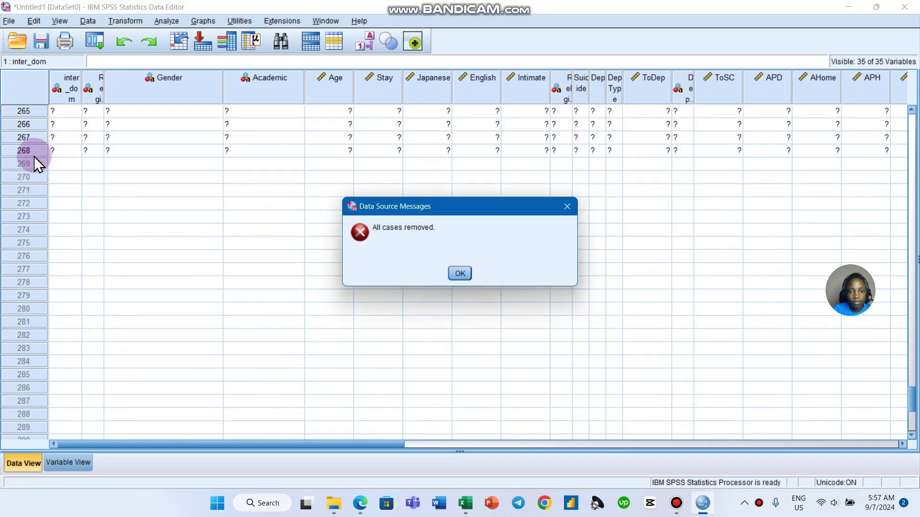
click(459, 272)
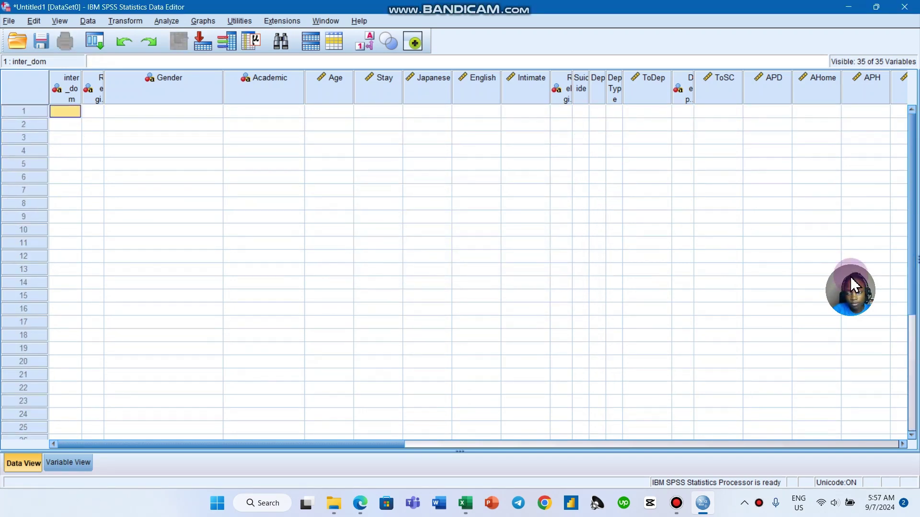
Switch back to the Excel workbook, clear the previous copy range, and go to cell A2 below the inter_dom header.
click(467, 503)
click(366, 313)
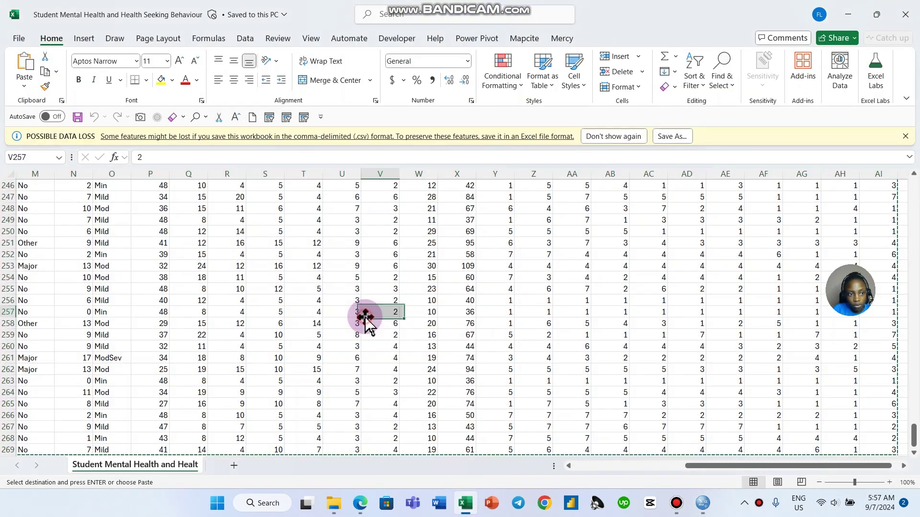
key(Escape)
scroll(441, 232, up, 9)
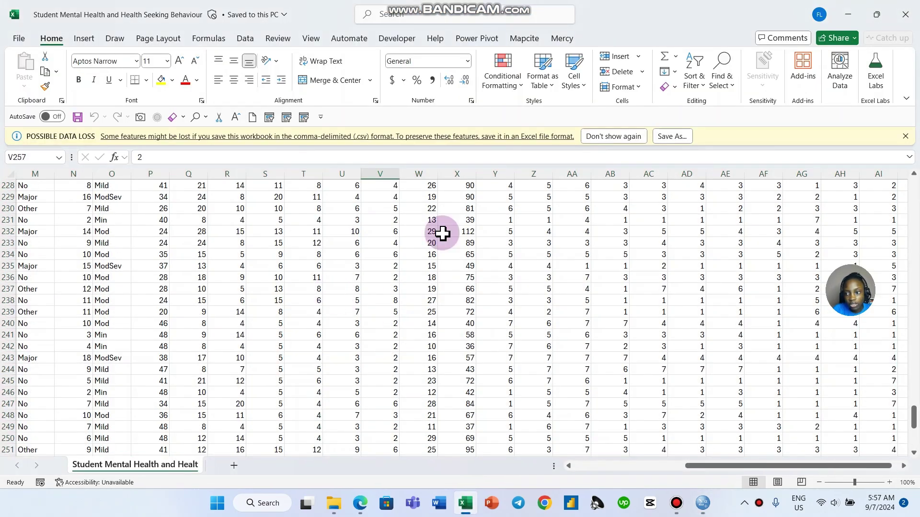
drag(913, 437, 913, 154)
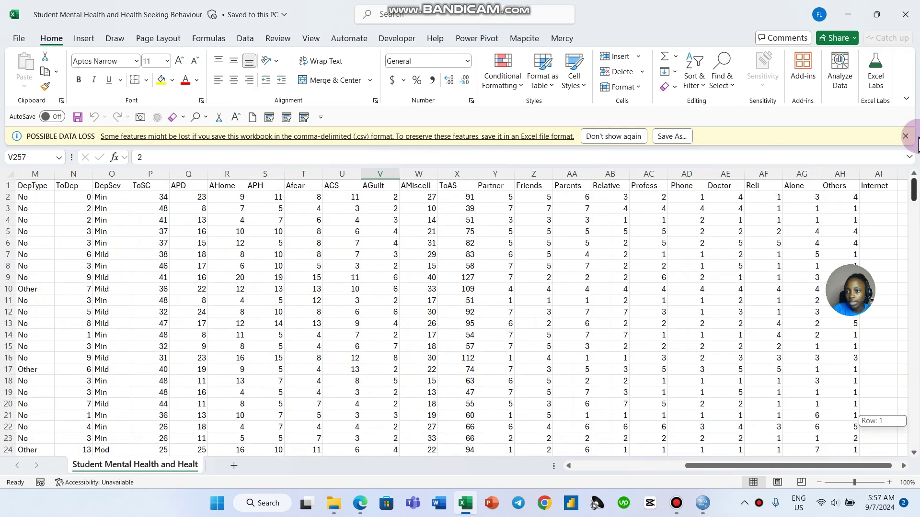
click(34, 197)
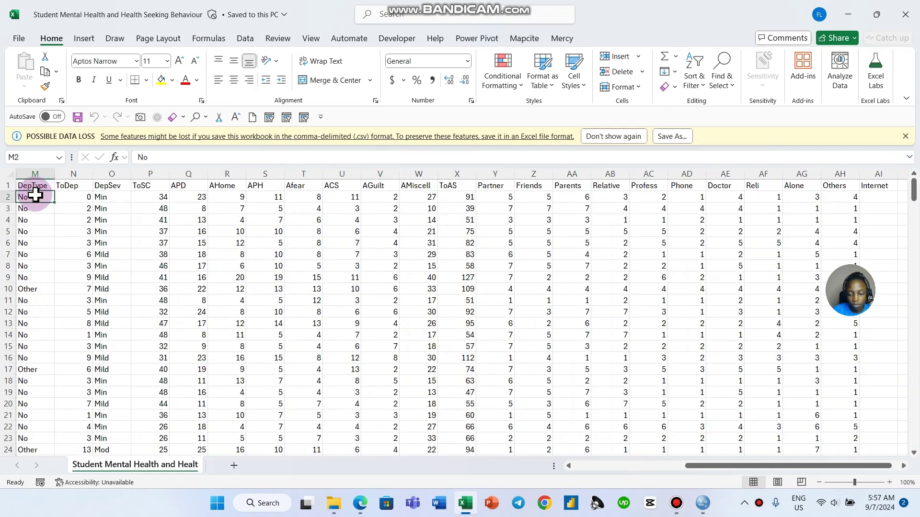
key(Home)
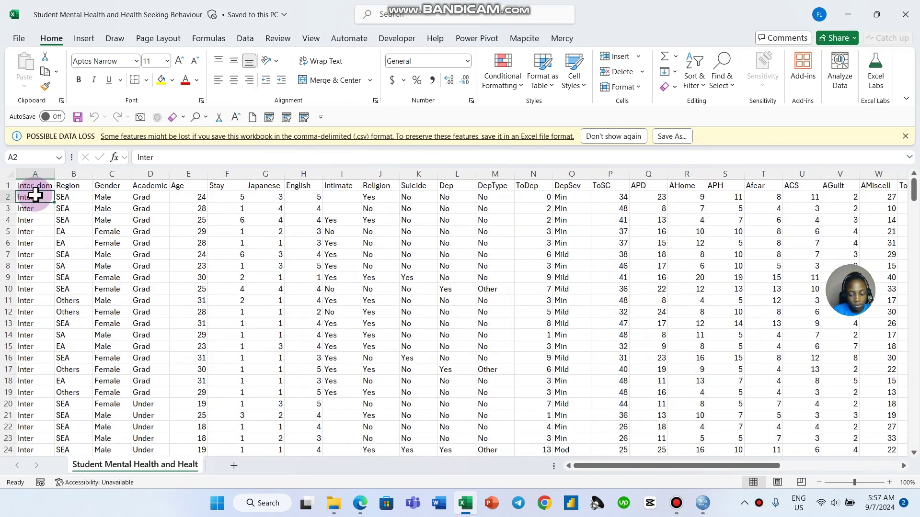
Try to copy the data rows without the header row, from A2 down to row 269 and across all columns.
key(ctrl+shift+Down)
key(shift+Right)
key(shift+Right)
key(shift+Right)
key(shift+Right)
key(shift+Right)
key(shift+Right)
key(shift+Right)
key(shift+Right)
key(shift+Right)
key(ctrl+shift+Right)
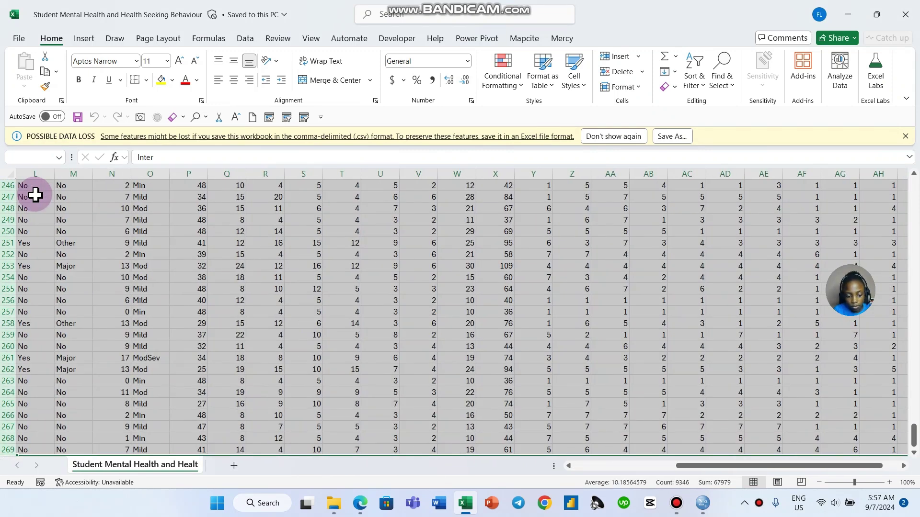
key(ctrl+c)
Check how far the copied range extends across the rows and last columns, and reset the selection to cell A2.
scroll(646, 431, up, 7)
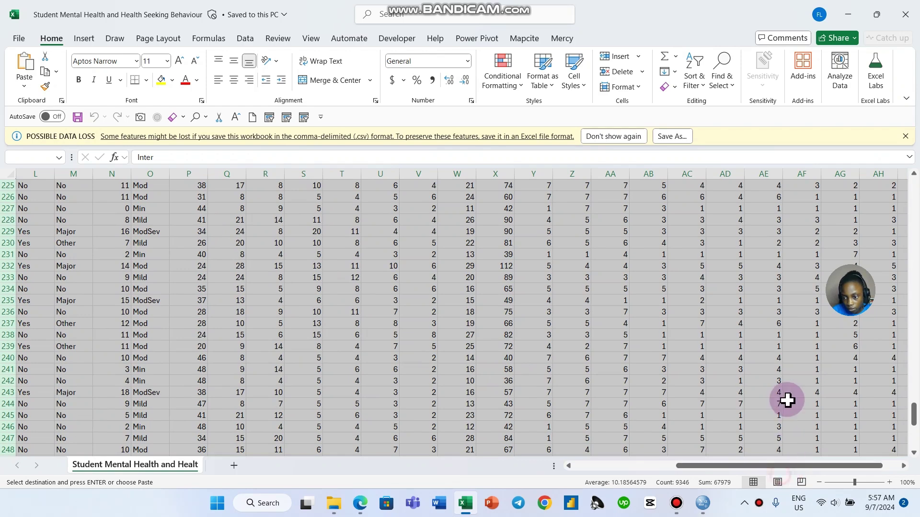
scroll(790, 400, down, 14)
scroll(795, 400, up, 20)
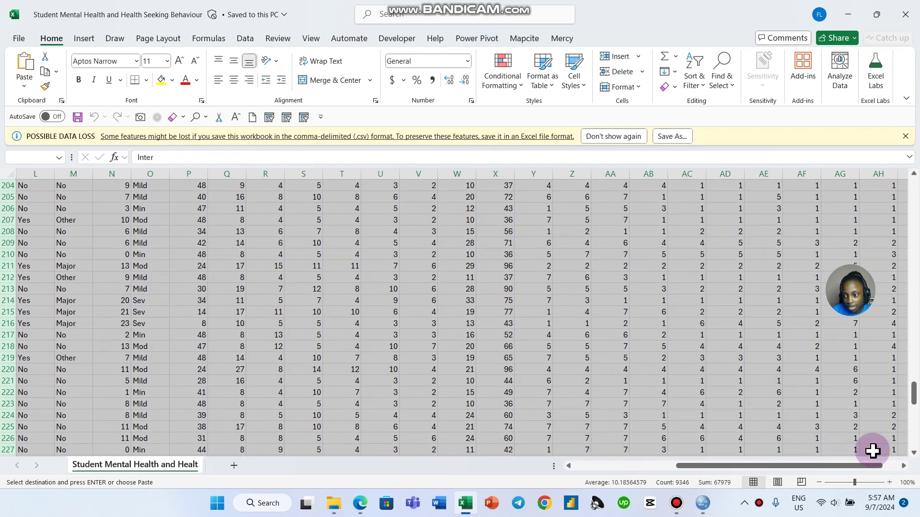
scroll(883, 461, right, 2)
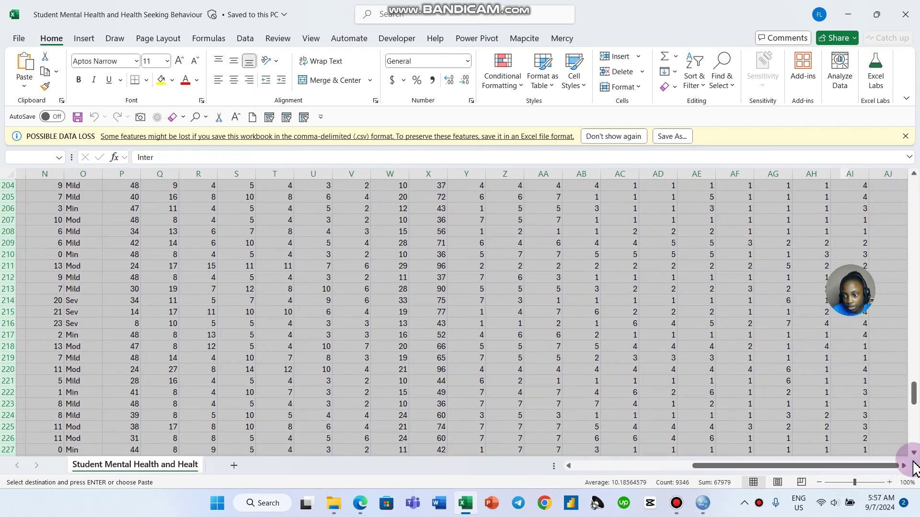
scroll(913, 467, right, 4)
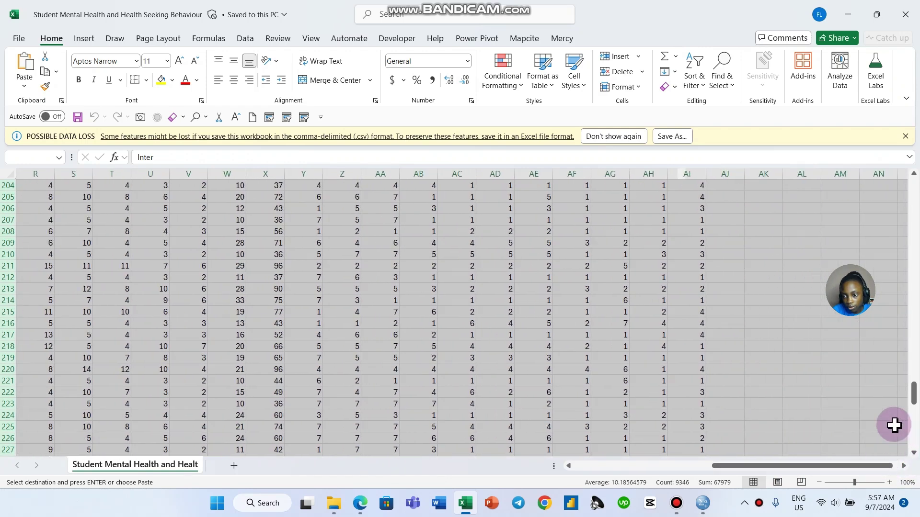
drag(912, 400, 807, 195)
key(Return)
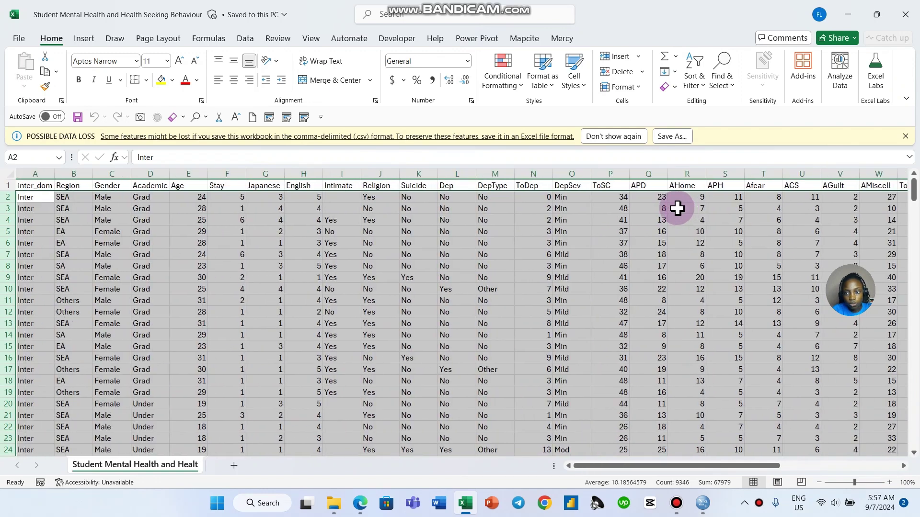
click(147, 231)
click(47, 199)
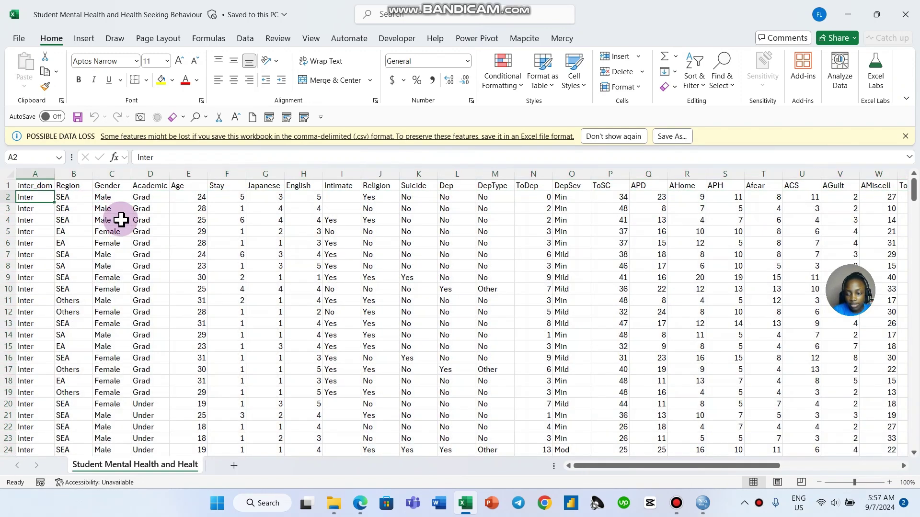
Try to extend a selection across row 2 from A2 through the last data column, and return to A2.
key(ctrl+shift+Right)
key(ctrl+shift+Right)
key(ctrl+shift+Right)
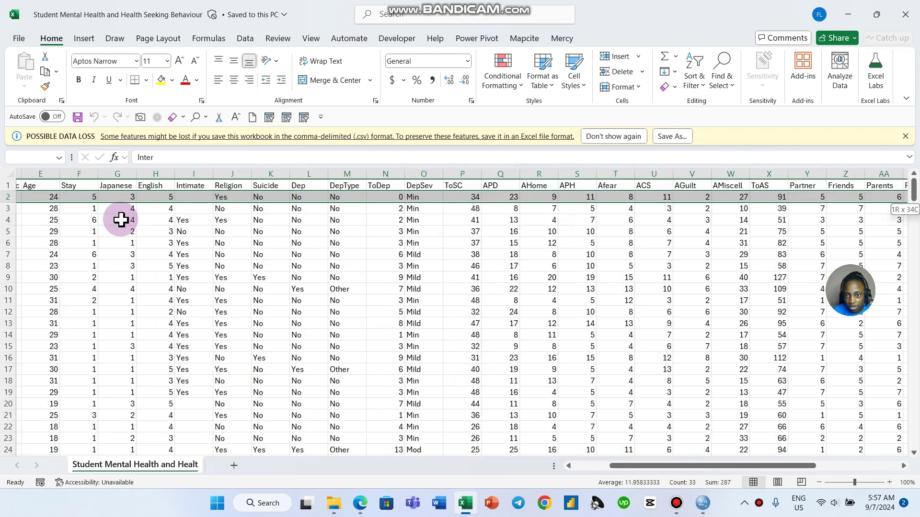
key(shift+space)
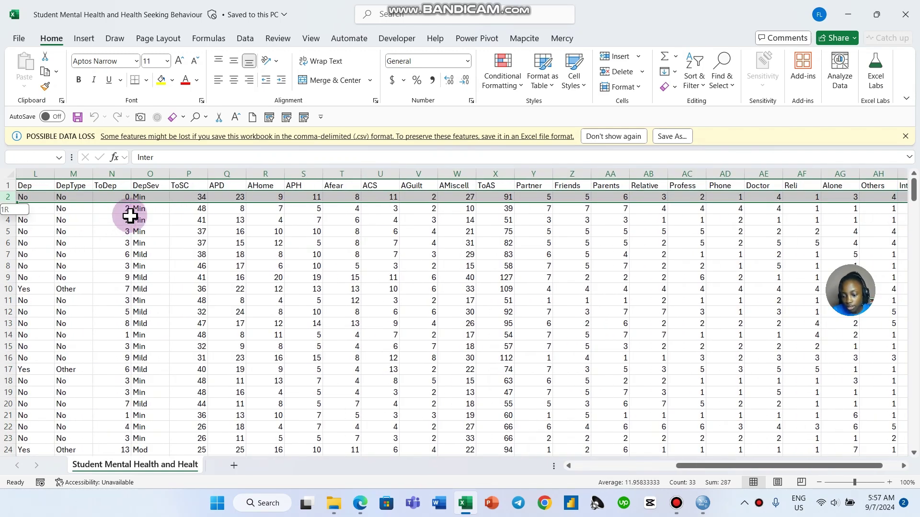
drag(703, 466, 510, 450)
click(454, 382)
click(43, 196)
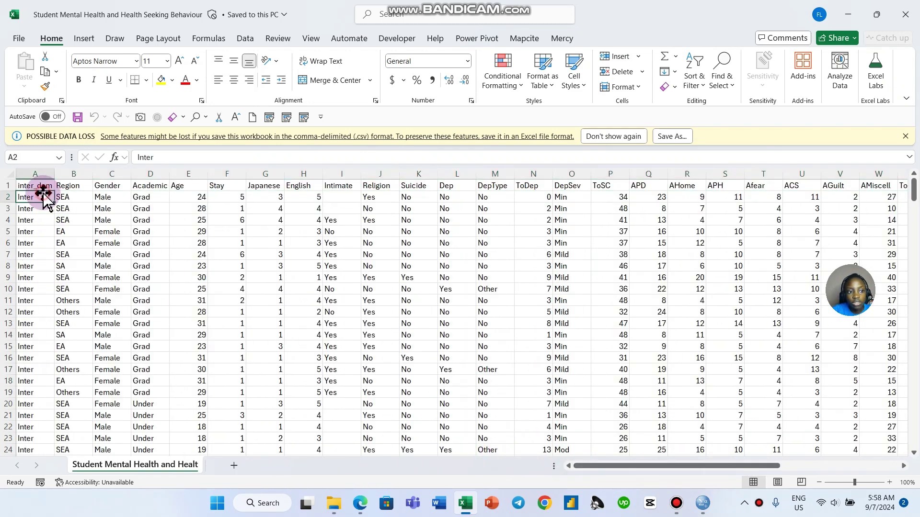
Copy all data rows without the header, from A2 through the Internet column and down to row 269.
drag(43, 196, 855, 197)
key(shift+Left)
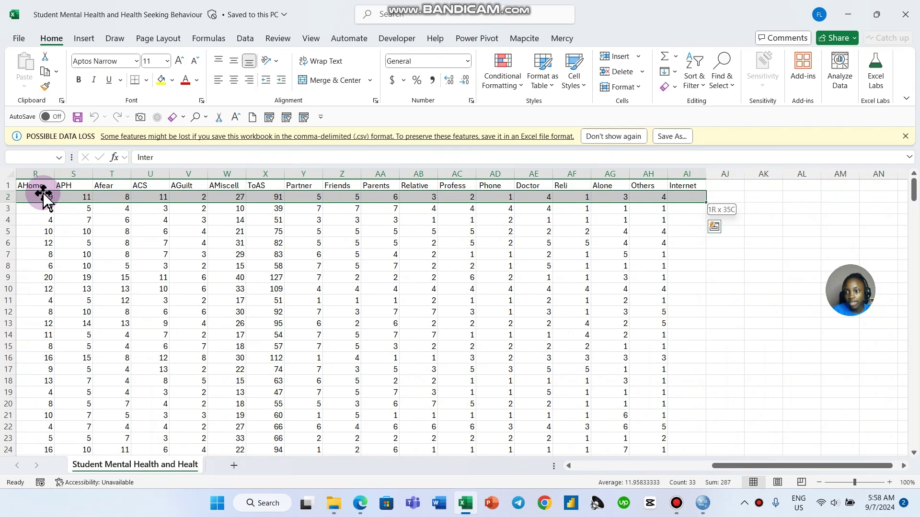
key(ctrl+shift+Down)
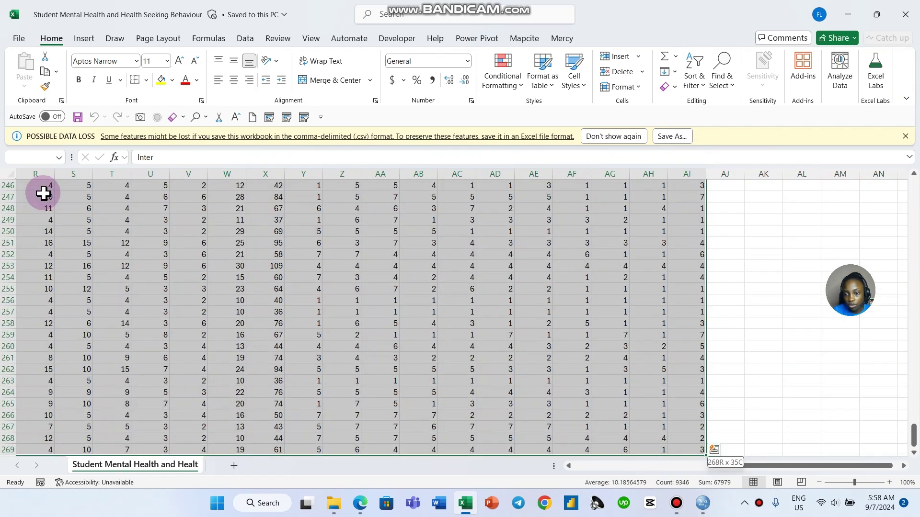
key(ctrl+BackSpace)
scroll(287, 335, down, 12)
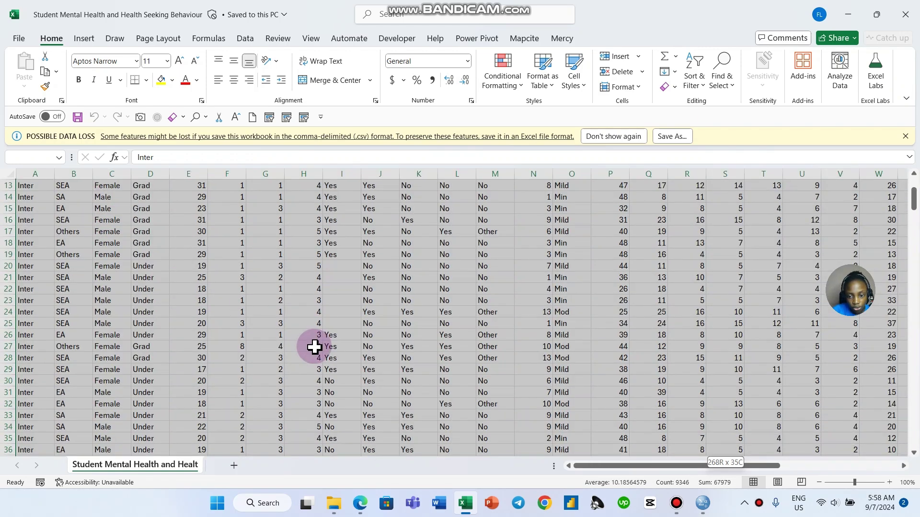
scroll(319, 347, down, 20)
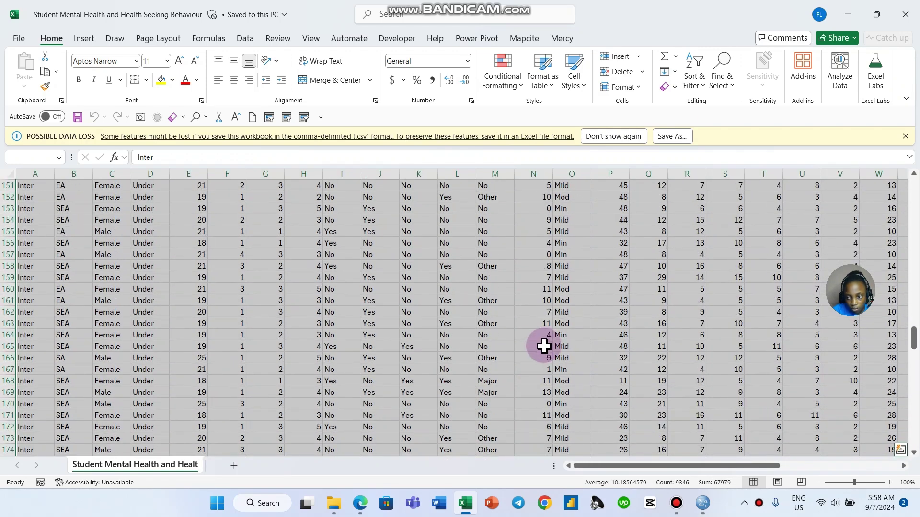
scroll(546, 343, down, 20)
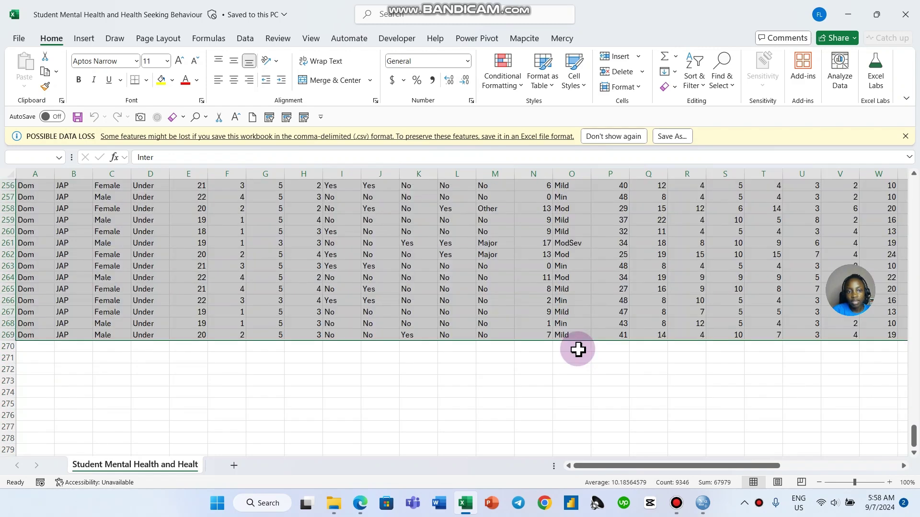
key(ctrl+c)
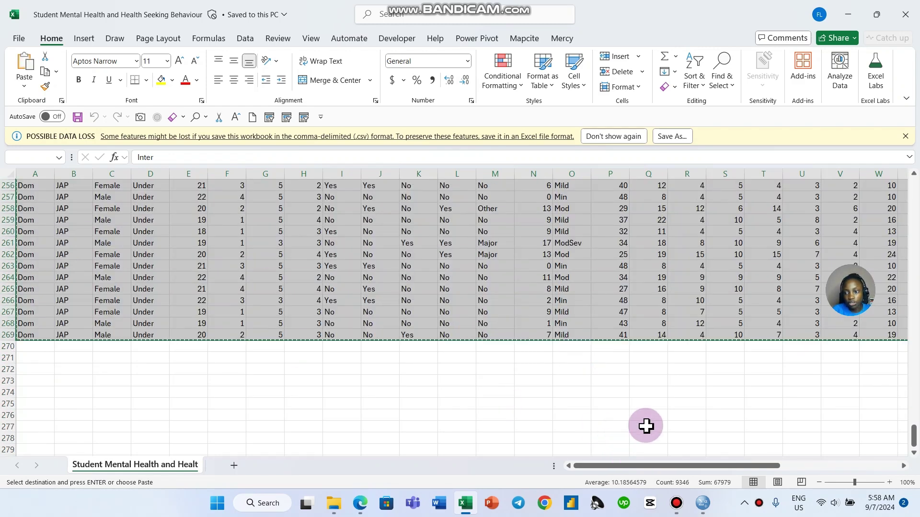
Switch to SPSS and set the string width of the Gender variable to 10 and of Academic to 16.
click(703, 510)
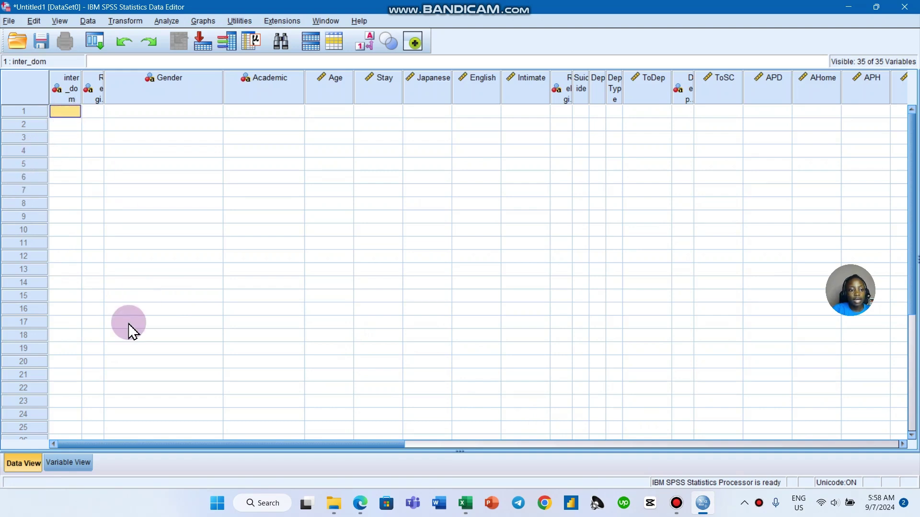
click(72, 462)
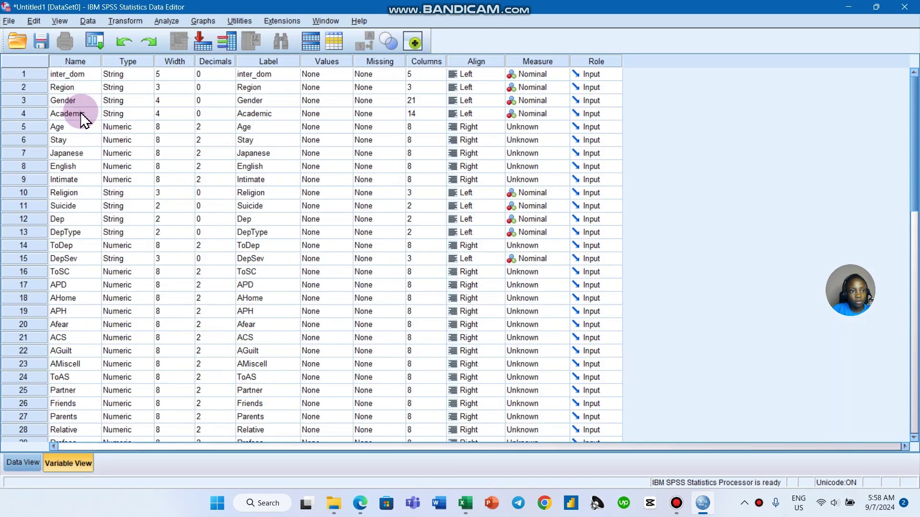
click(179, 99)
drag(179, 98, 151, 102)
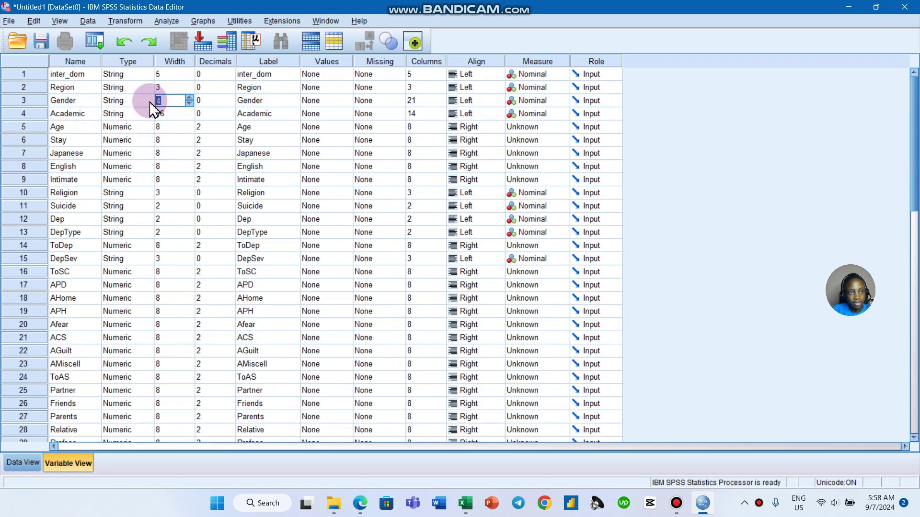
Check that the Excel rows are still copied, and paste them into the SPSS data grid from the first inter_dom cell.
click(464, 503)
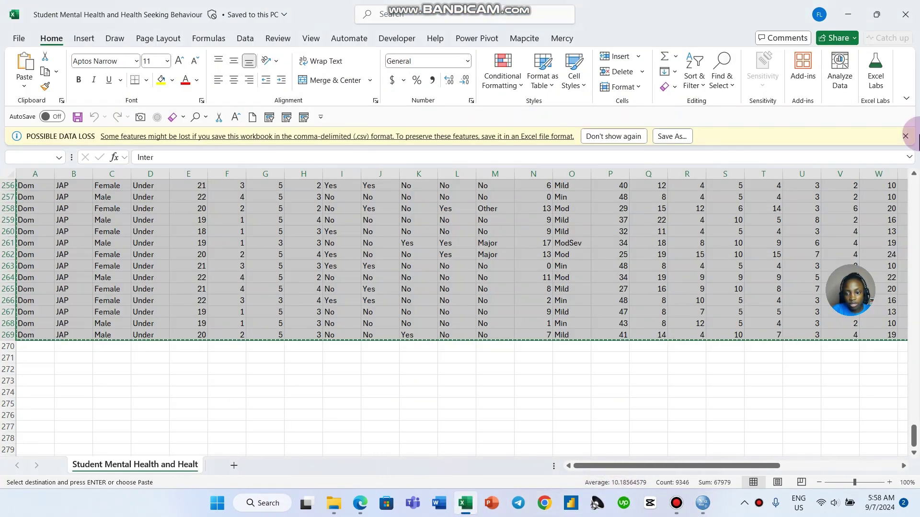
click(704, 503)
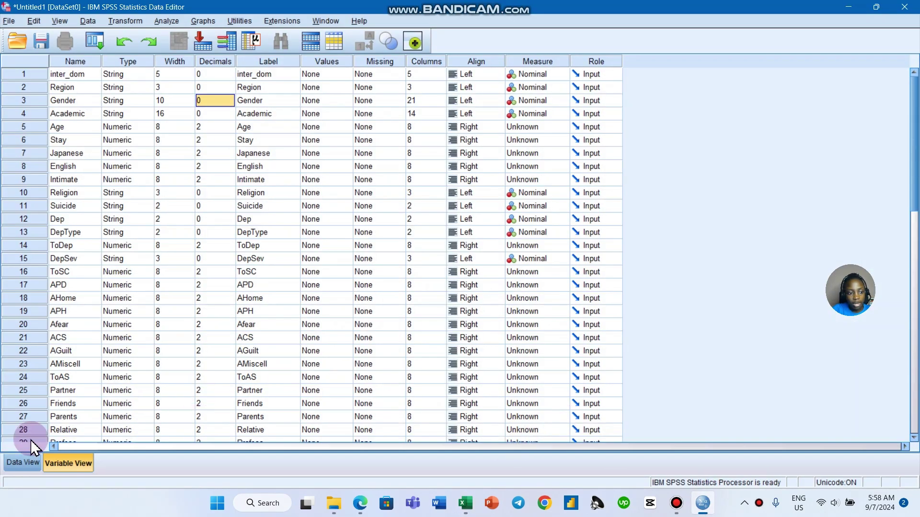
click(23, 462)
click(67, 112)
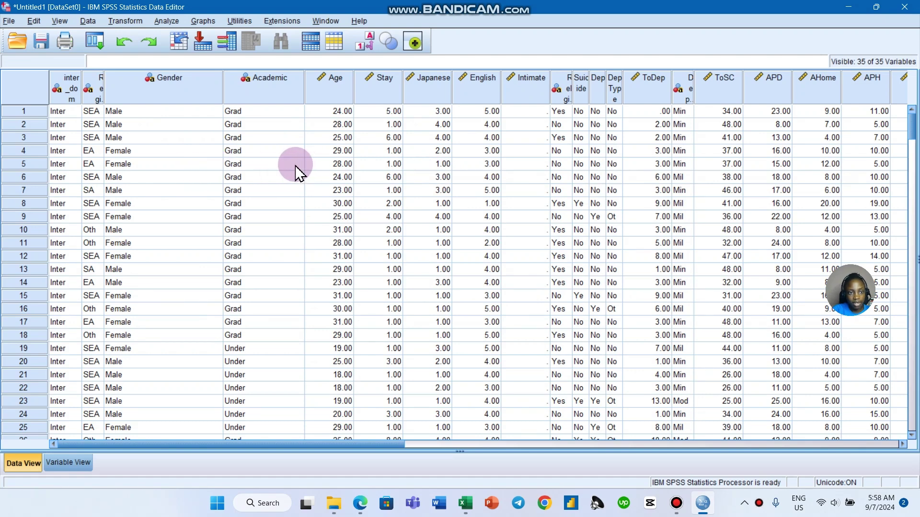
scroll(216, 130, down, 1)
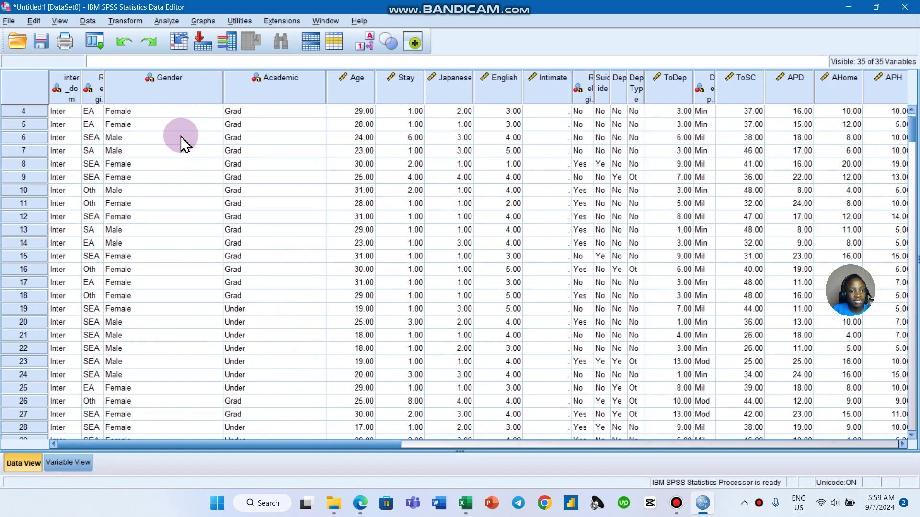
scroll(191, 125, up, 1)
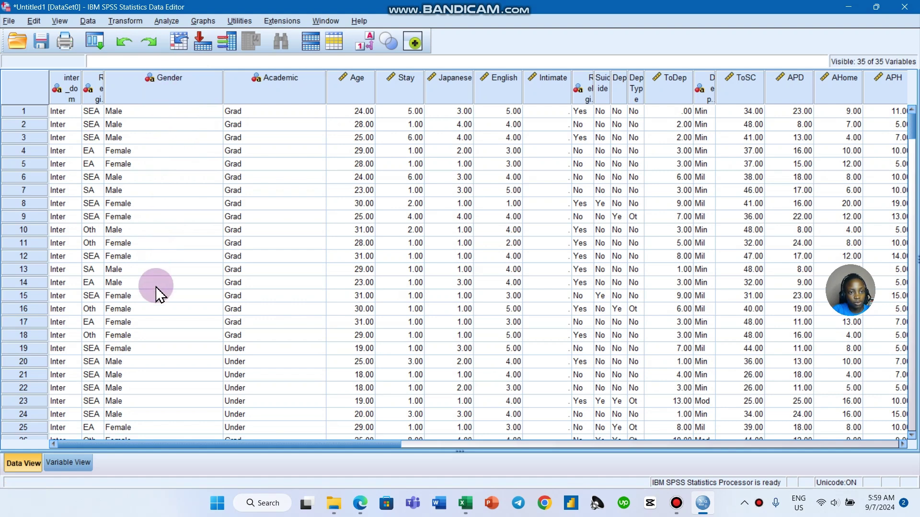
Compare the pasted cases with the Excel workbook, and review the variable names and definitions against the data in SPSS.
key(alt+Tab)
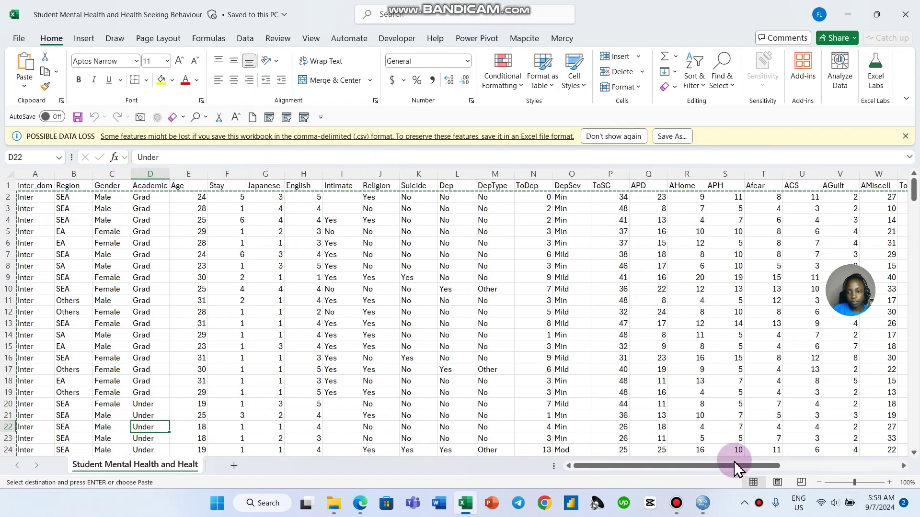
click(704, 503)
click(56, 460)
click(24, 462)
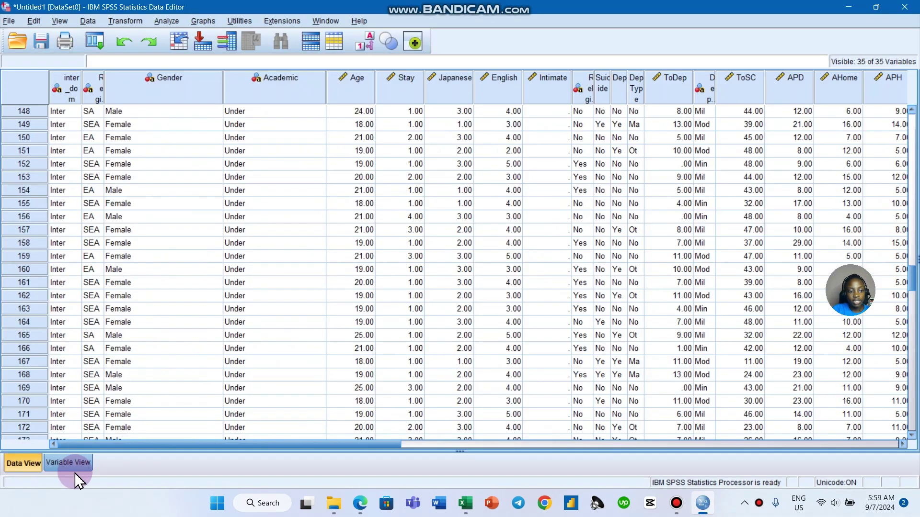
click(78, 473)
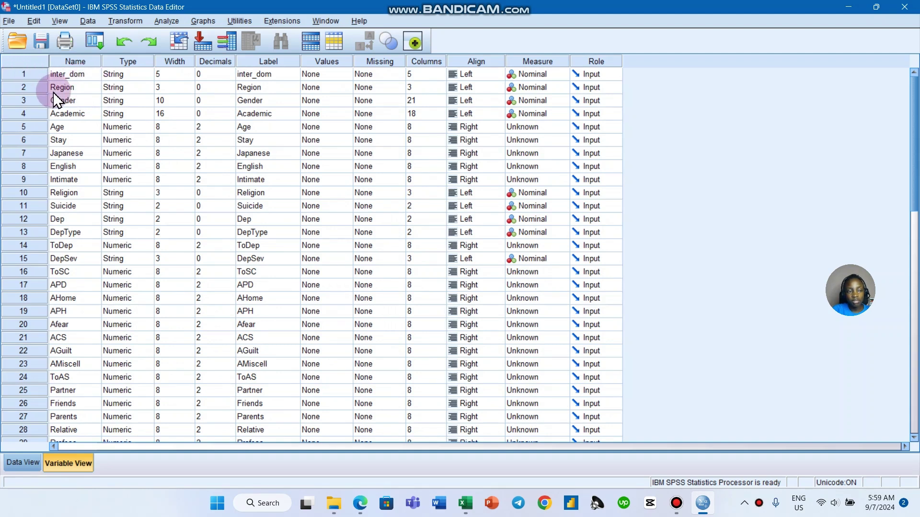
scroll(59, 93, down, 3)
scroll(63, 94, up, 3)
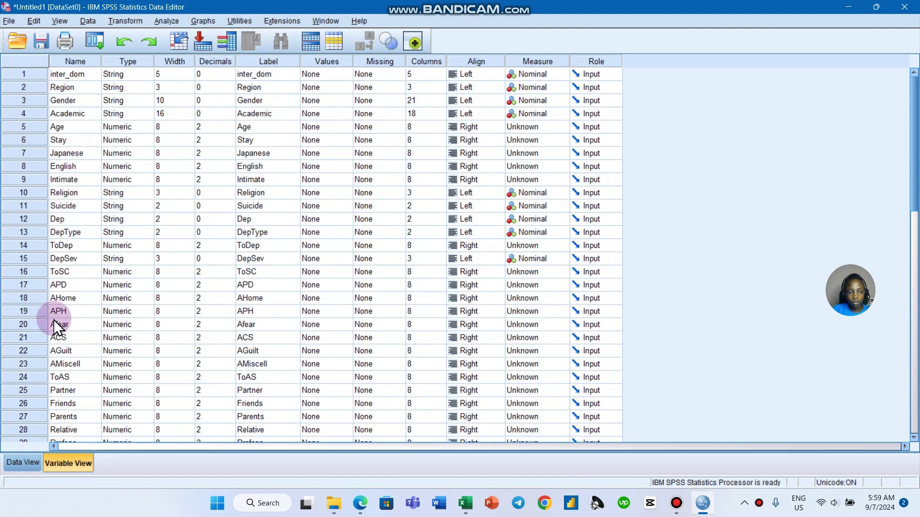
scroll(97, 230, down, 3)
scroll(139, 249, up, 3)
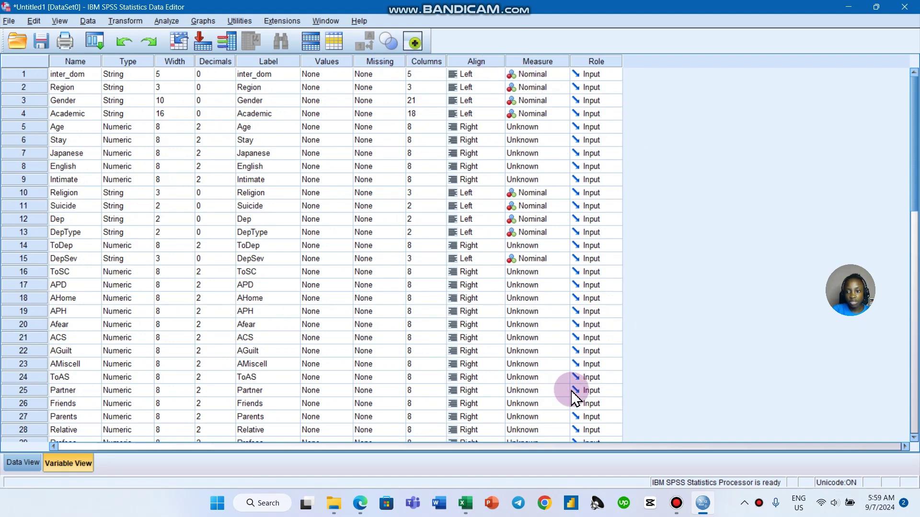
click(23, 463)
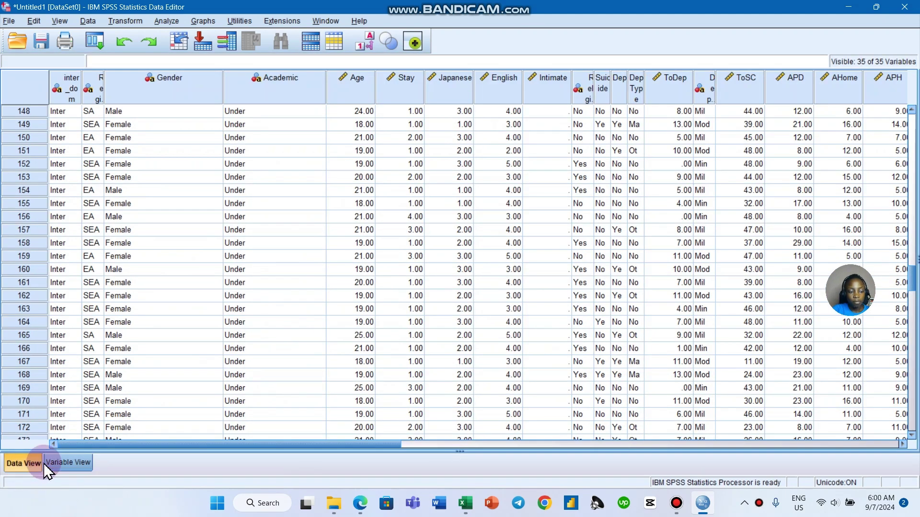
click(57, 462)
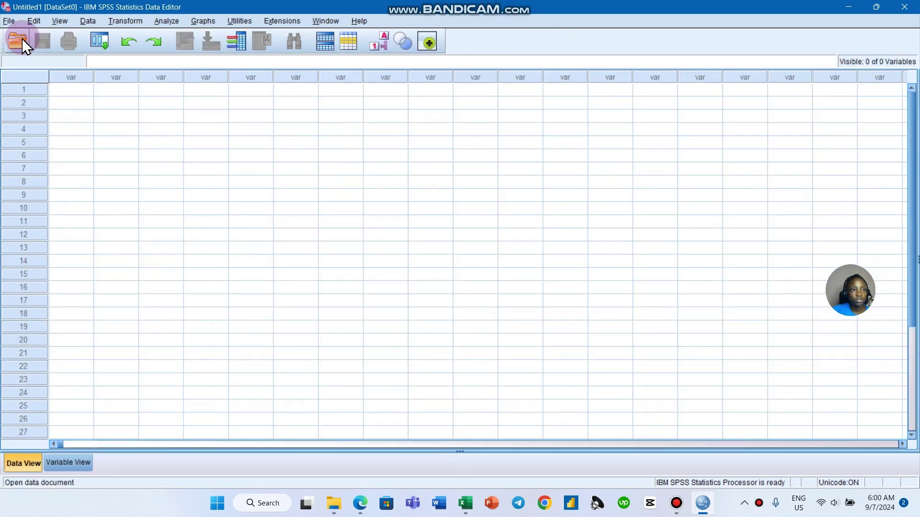
Start a CSV data import in the empty dataset and browse to the My File folder on the Desktop.
click(9, 21)
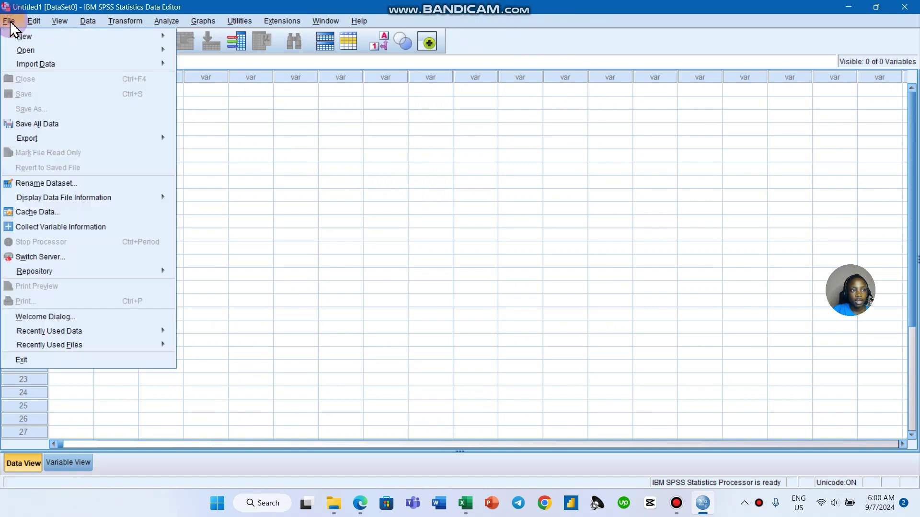
mouse_move(37, 63)
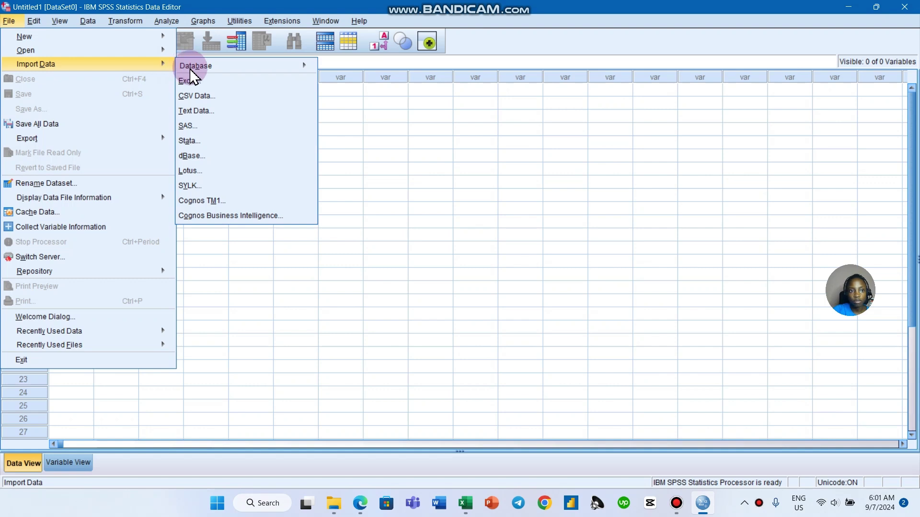
click(204, 100)
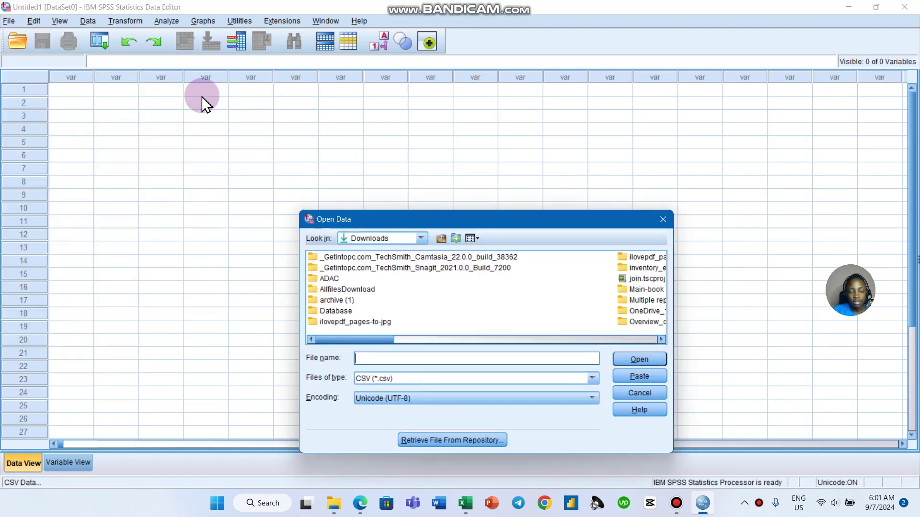
click(421, 241)
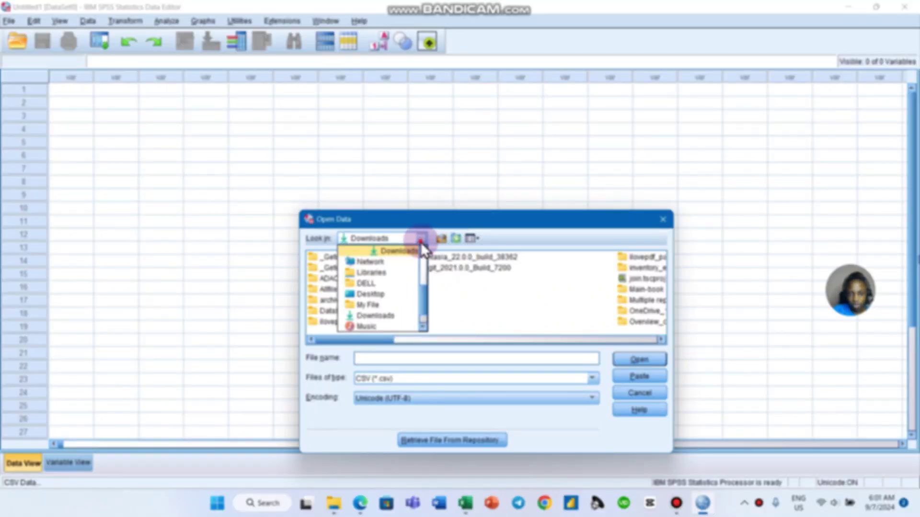
scroll(402, 279, up, 5)
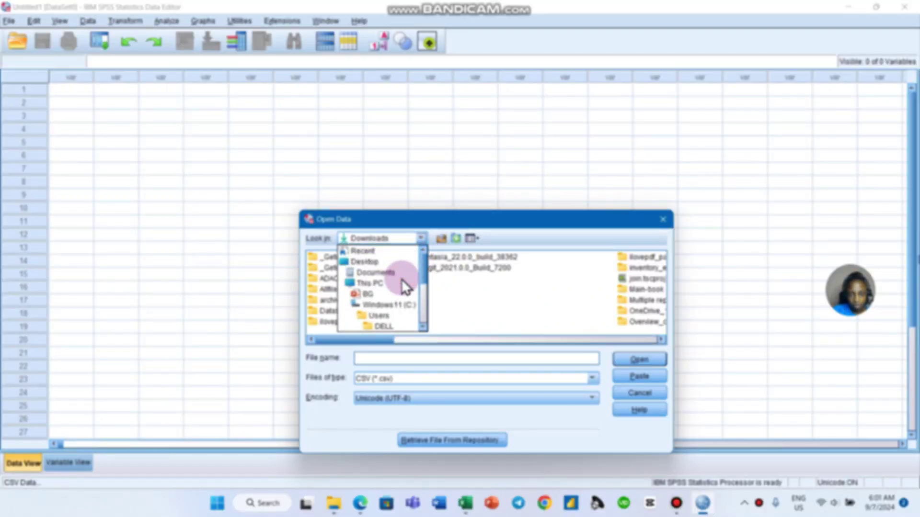
click(369, 266)
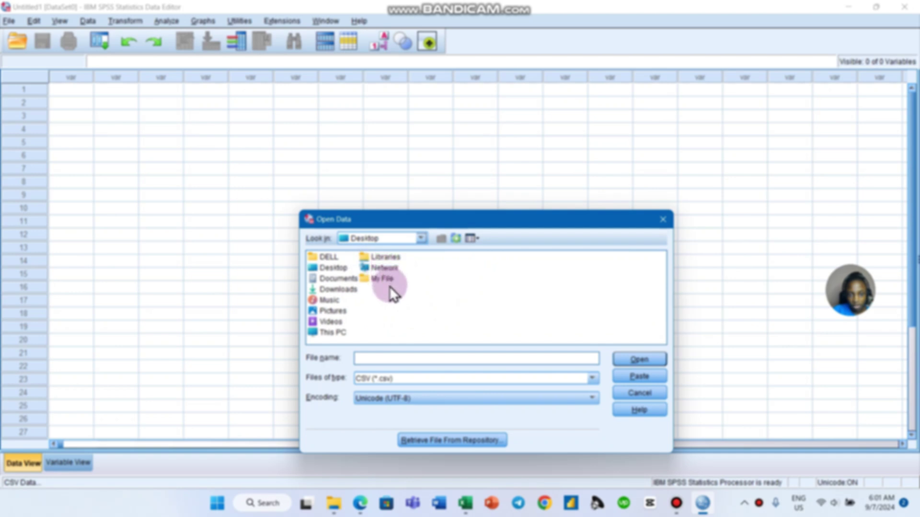
double_click(387, 279)
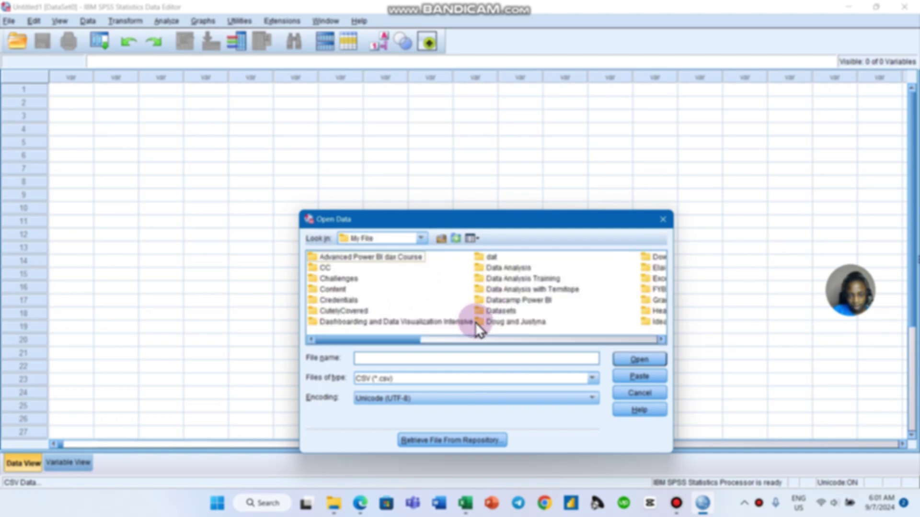
drag(391, 344, 412, 345)
double_click(628, 289)
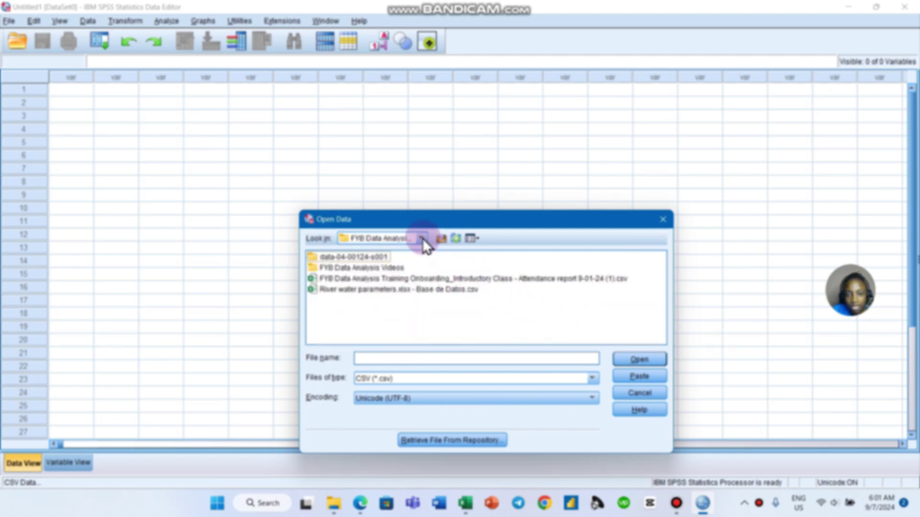
click(441, 238)
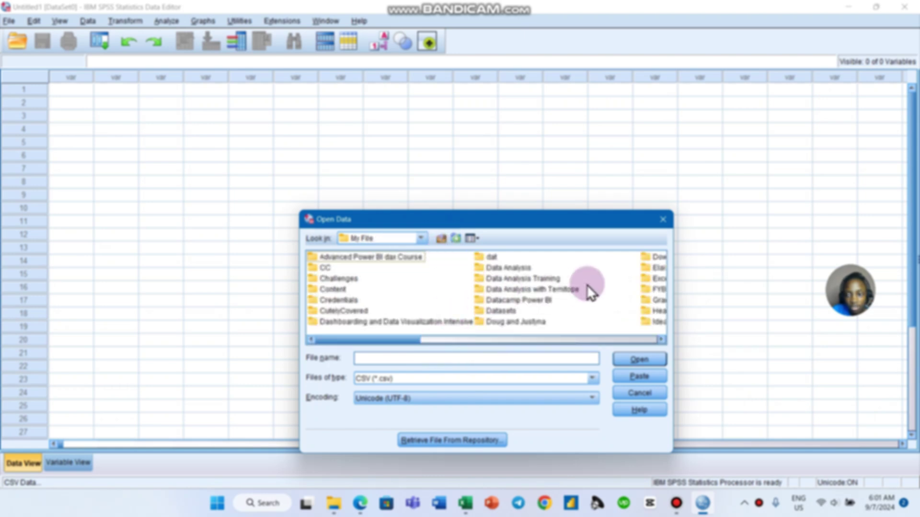
scroll(585, 292, down, 5)
scroll(585, 294, up, 5)
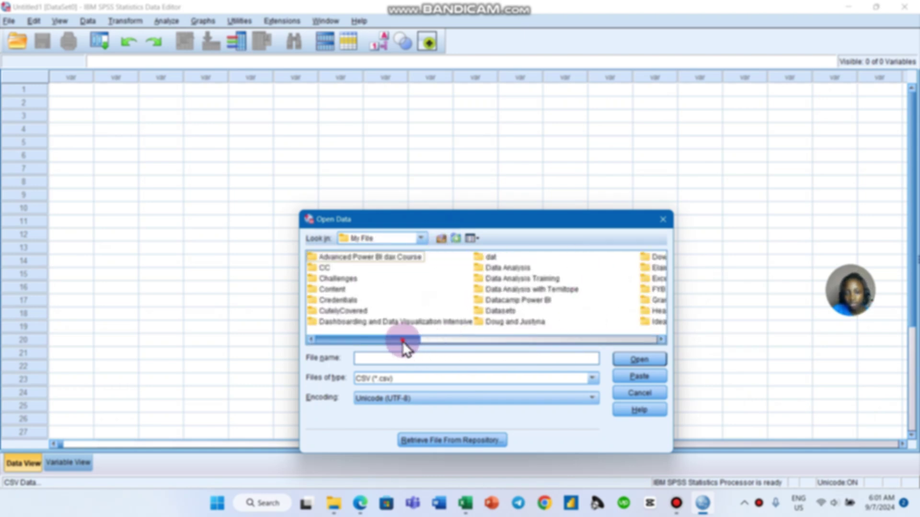
drag(404, 341, 365, 349)
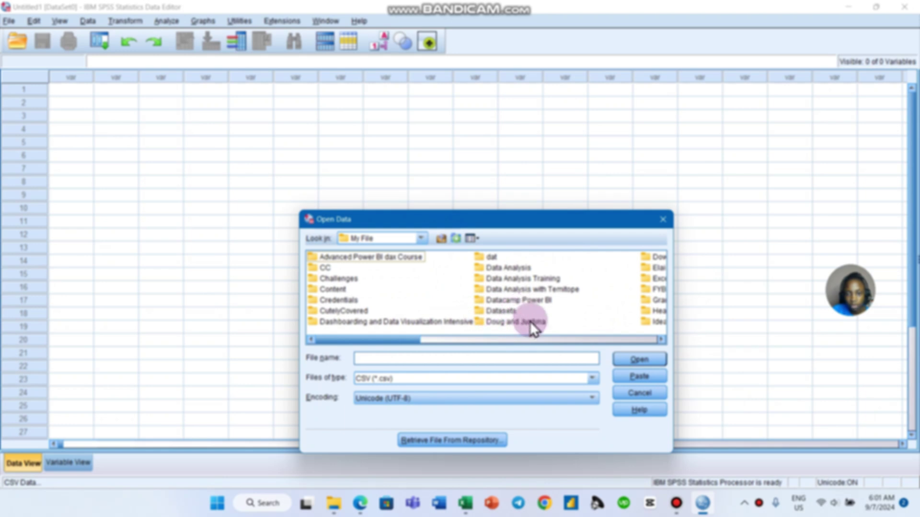
Locate Student Mental Health and Health Seeking Behaviour.csv within My File and open it for import.
mouse_move(433, 346)
mouse_down()
mouse_move(411, 348)
mouse_move(479, 341)
mouse_up()
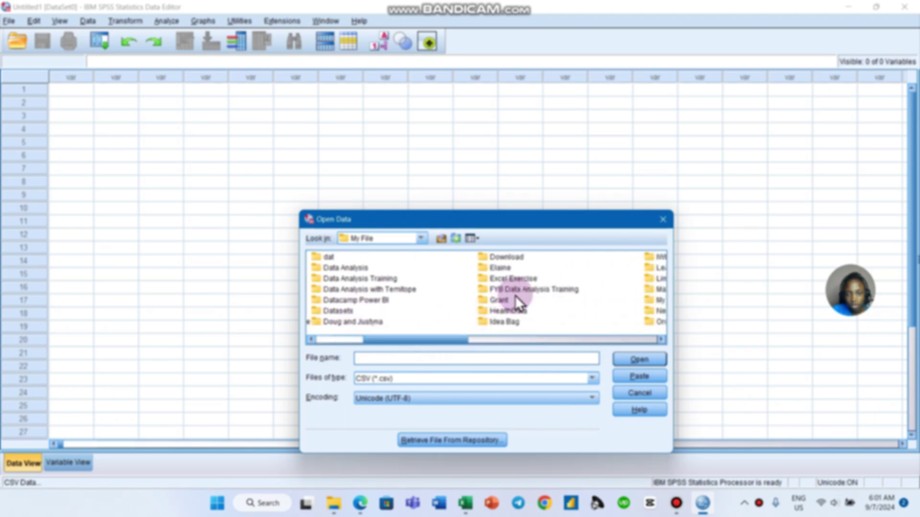
double_click(516, 296)
click(639, 360)
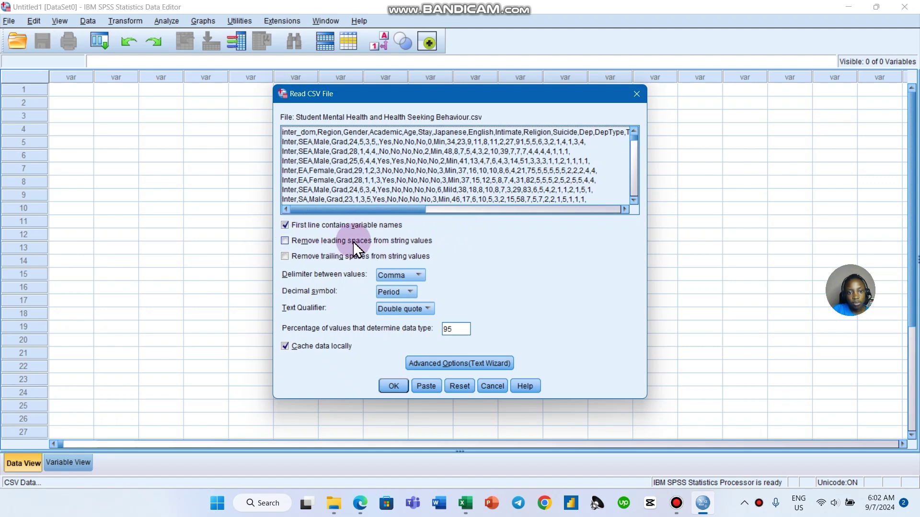
Try to import the CSV with leading and trailing spaces removed, comma delimiter, period decimal symbol and double-quote text qualifier.
click(285, 241)
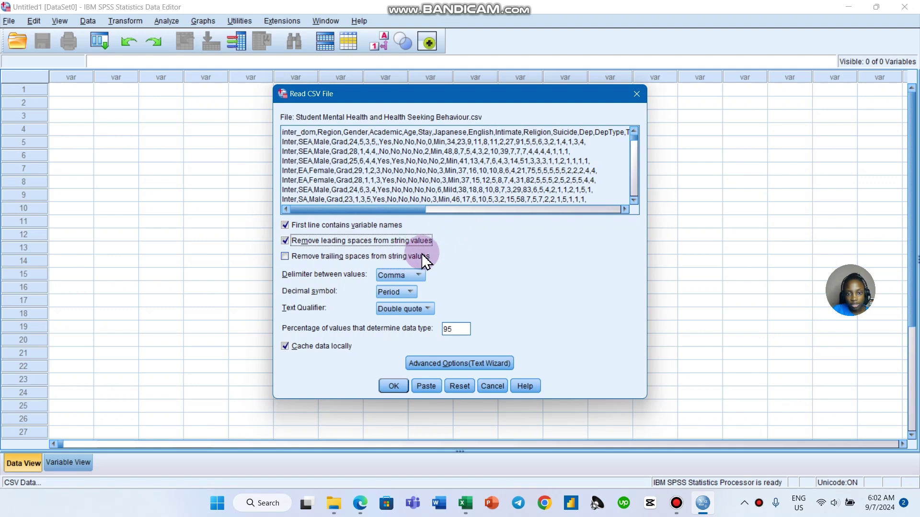
click(285, 261)
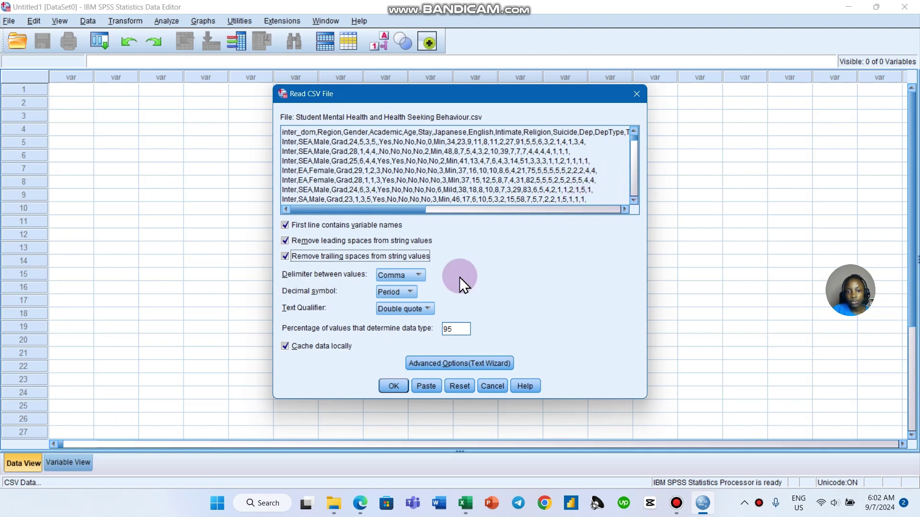
click(417, 276)
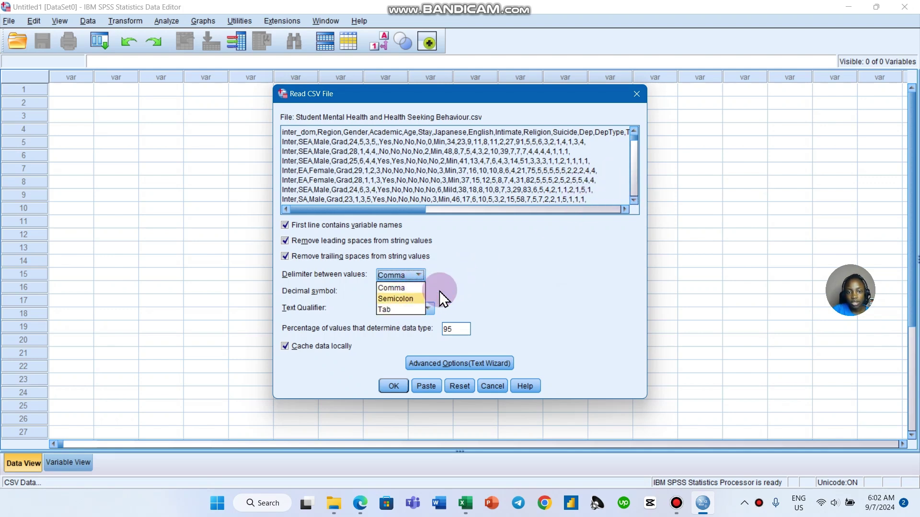
click(463, 281)
click(321, 296)
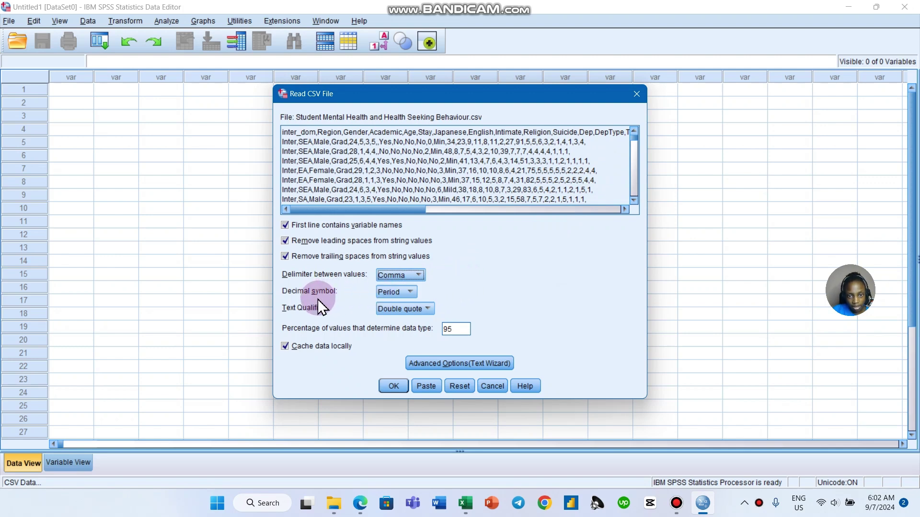
click(420, 290)
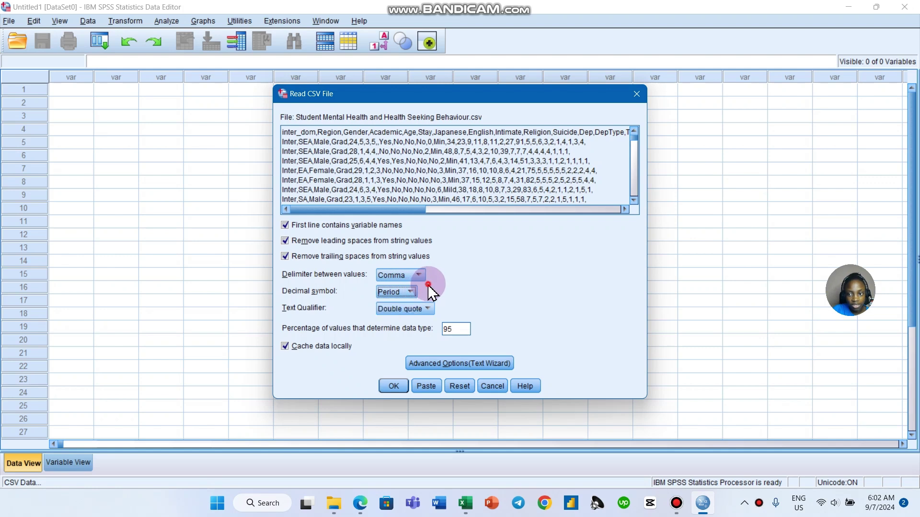
click(401, 309)
click(402, 317)
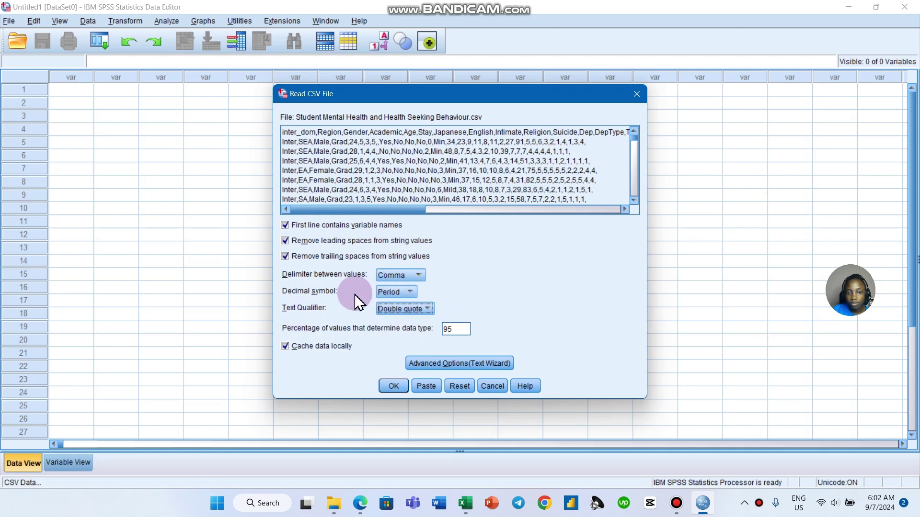
click(403, 277)
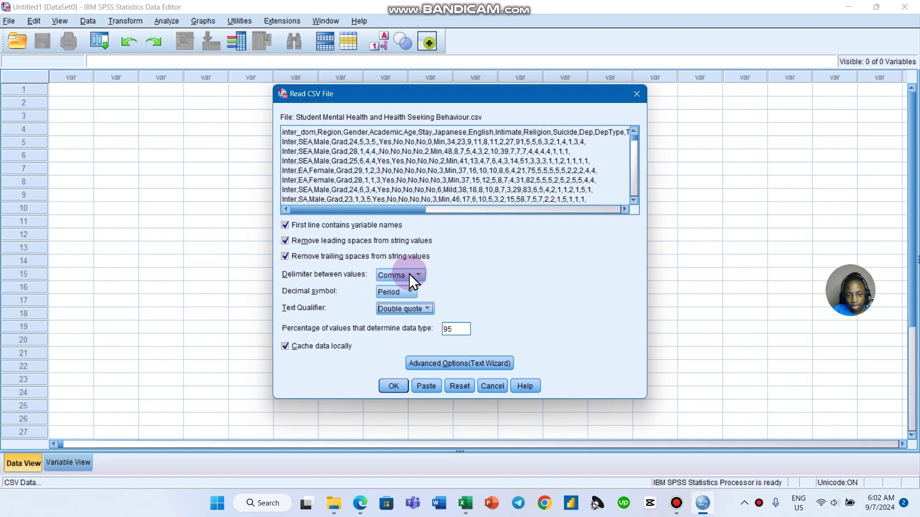
click(390, 386)
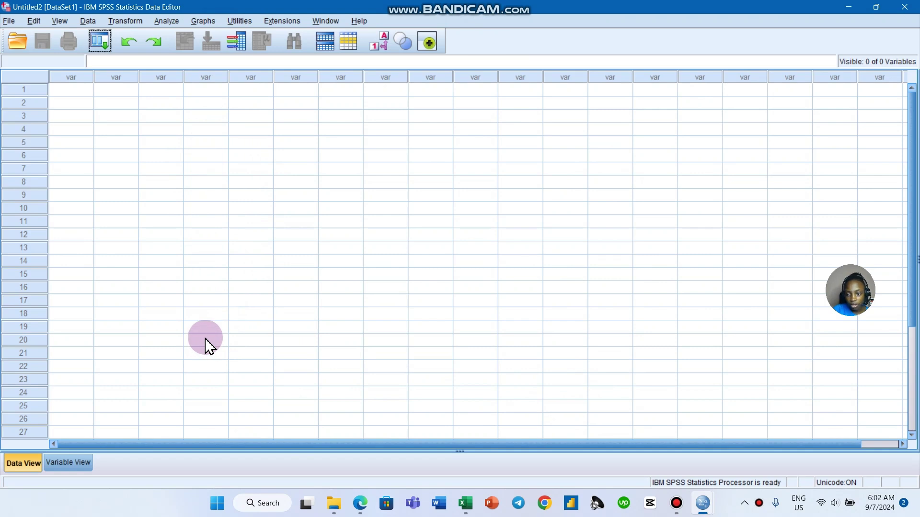
Check the new dataset's variable and data grids, and read the output log of the CSV import through to its end.
click(63, 464)
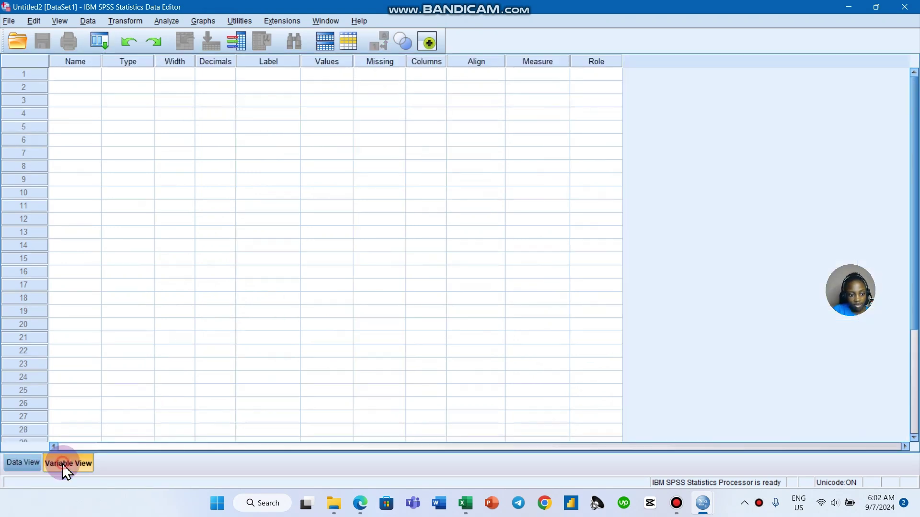
click(23, 466)
scroll(165, 349, down, 3)
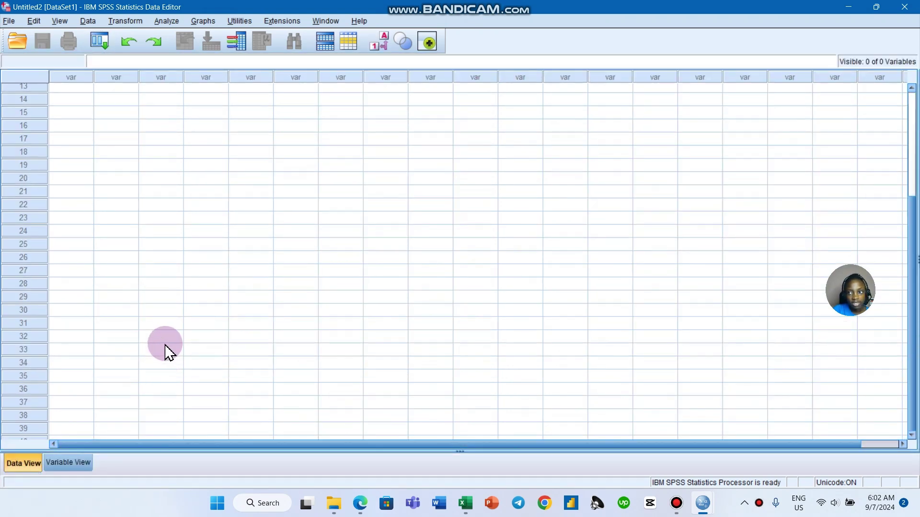
scroll(165, 351, up, 3)
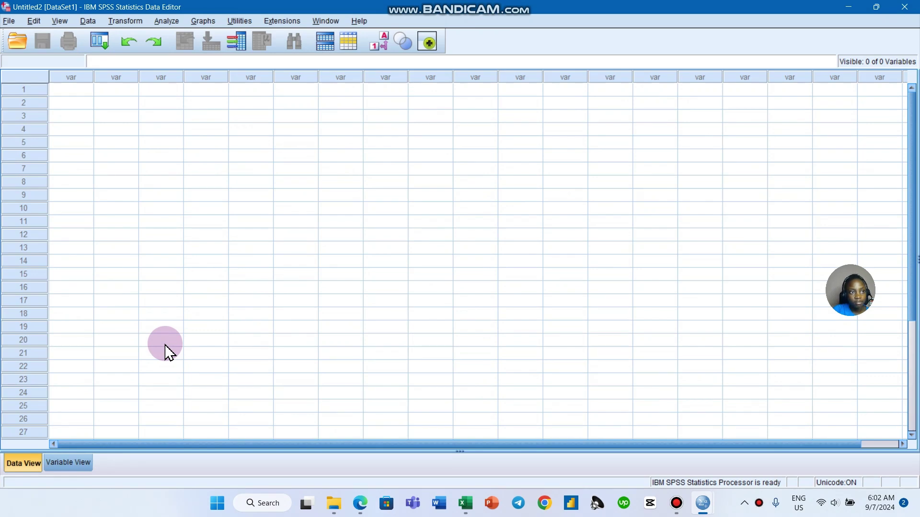
mouse_move(700, 503)
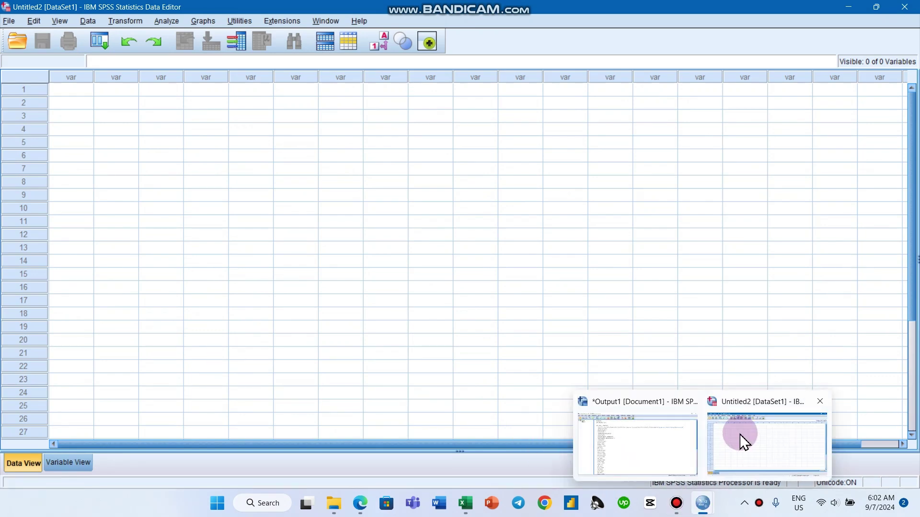
mouse_move(660, 440)
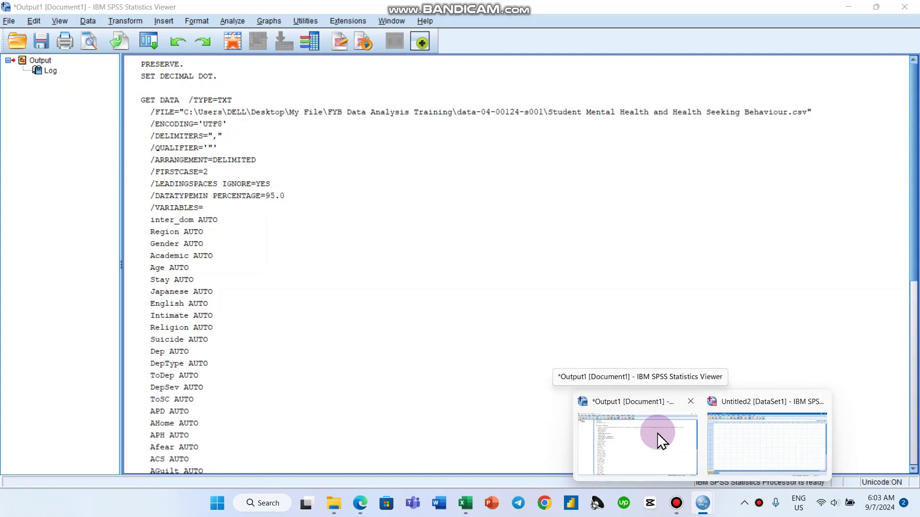
click(660, 440)
scroll(484, 279, down, 10)
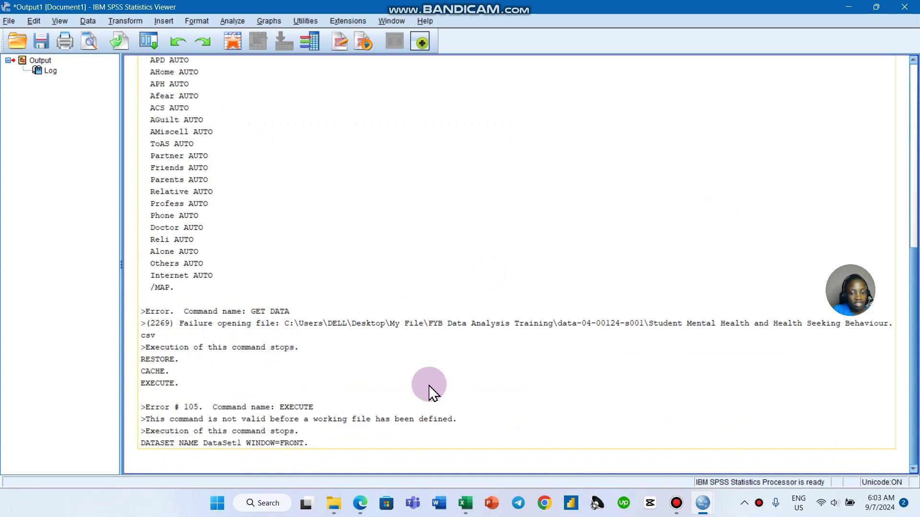
Close the CSV workbook in Excel without keeping the clipboard contents, and close the SPSS output document without saving it.
click(472, 503)
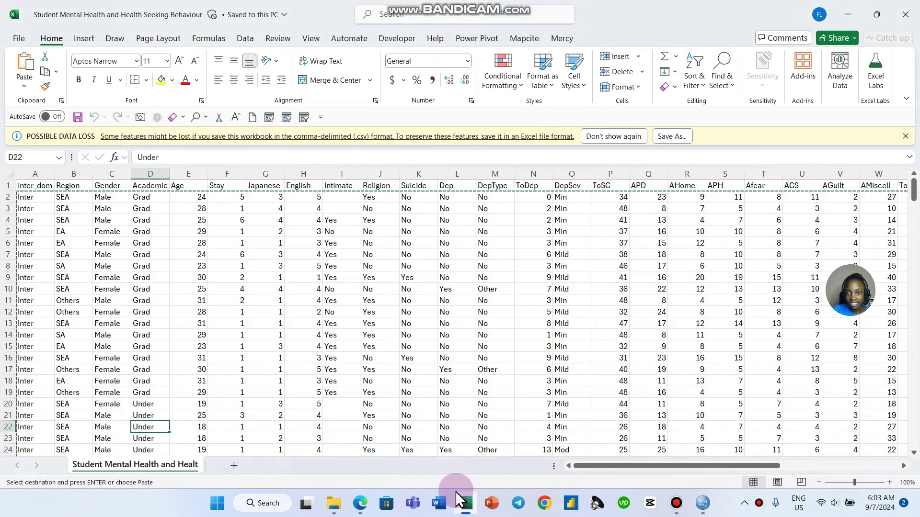
click(913, 5)
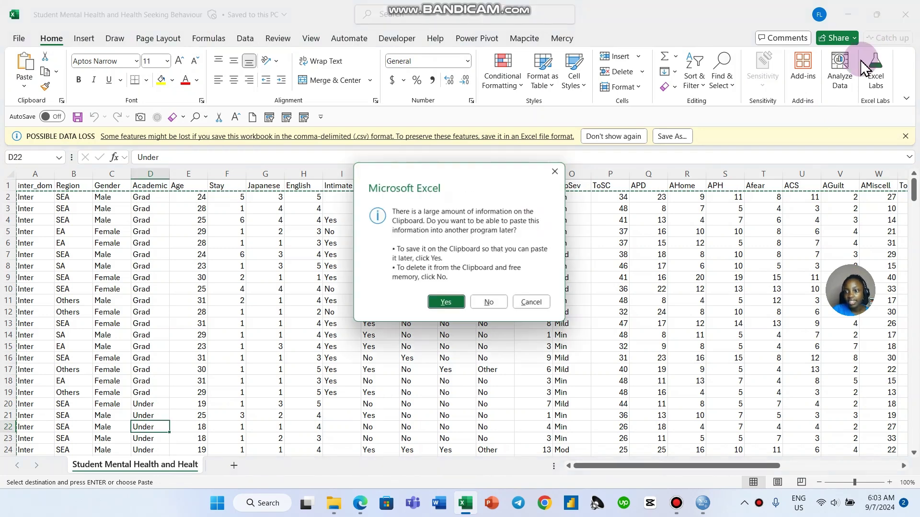
click(483, 307)
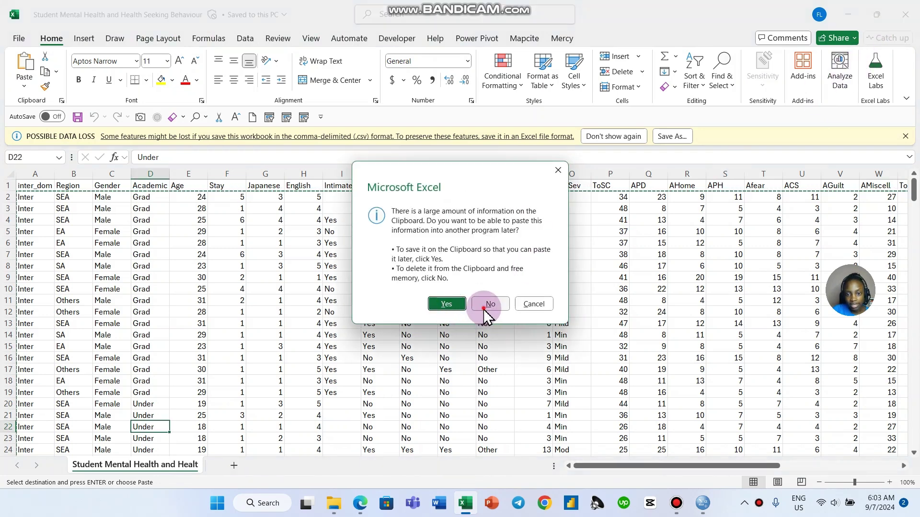
scroll(665, 311, up, 10)
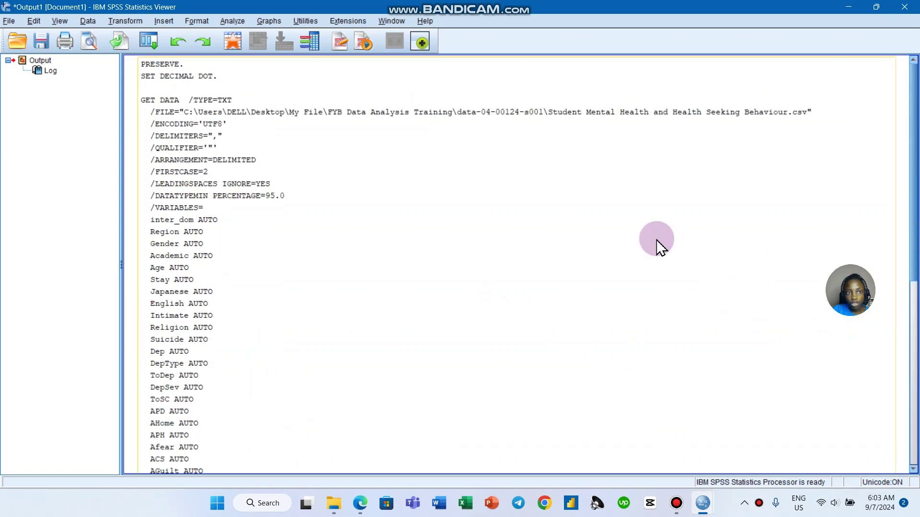
click(905, 8)
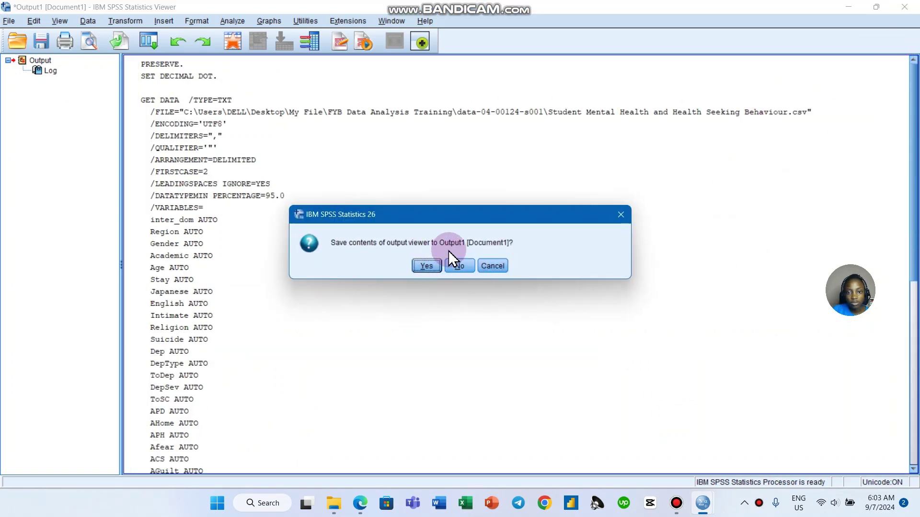
click(459, 267)
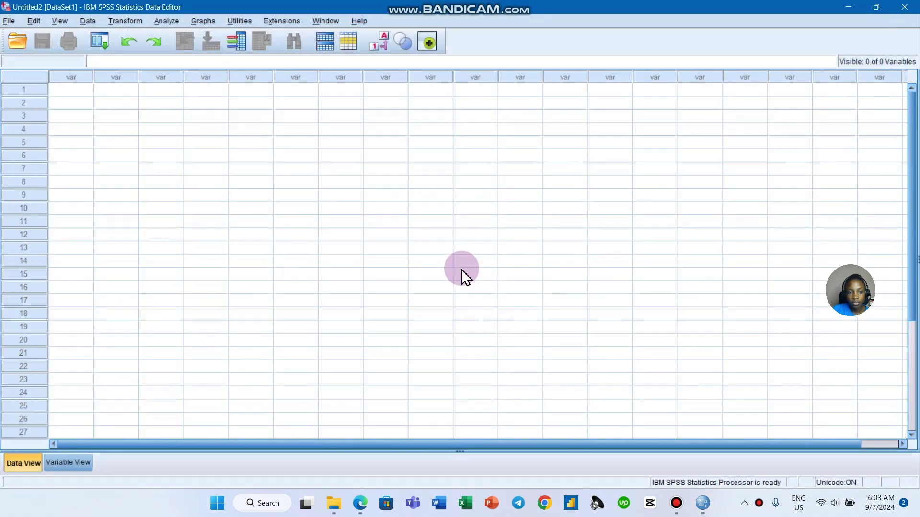
Import Student Mental Health and Health Seeking Behaviour.csv as CSV data again, removing leading spaces from string values.
click(11, 21)
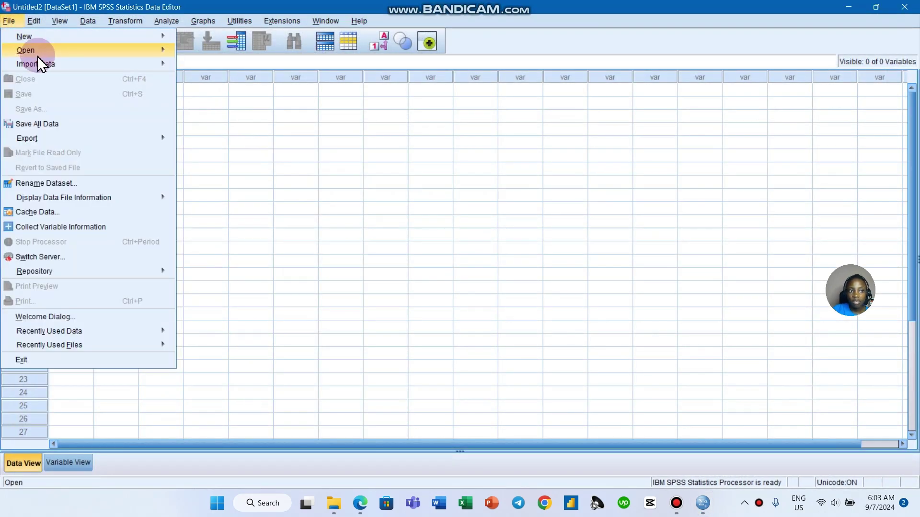
mouse_move(56, 67)
mouse_move(165, 51)
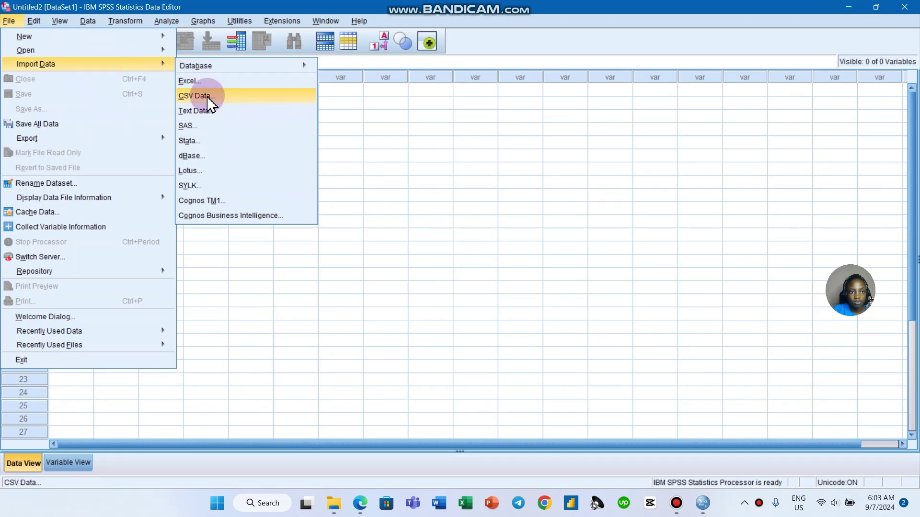
click(209, 98)
click(377, 271)
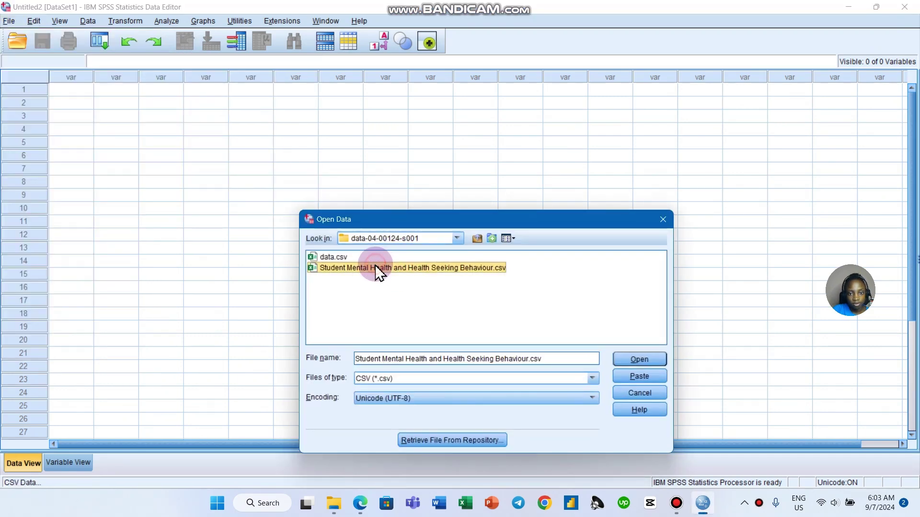
click(646, 359)
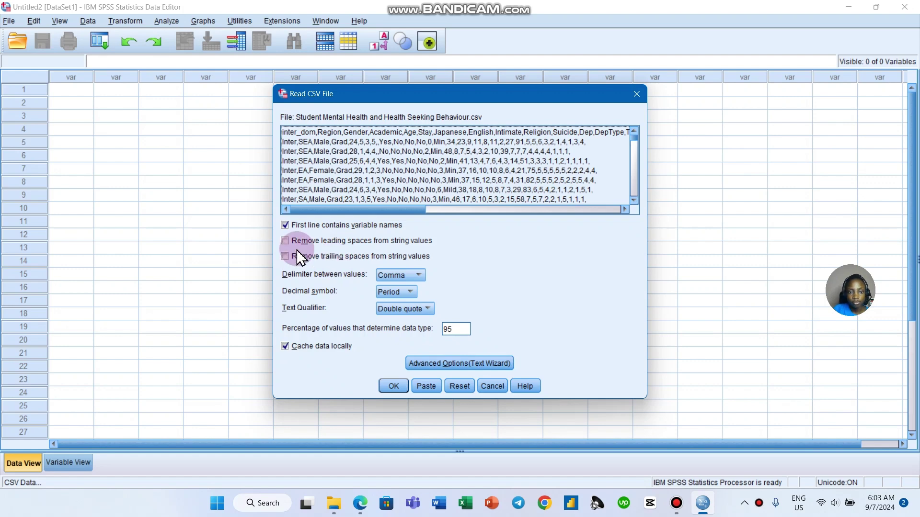
click(297, 249)
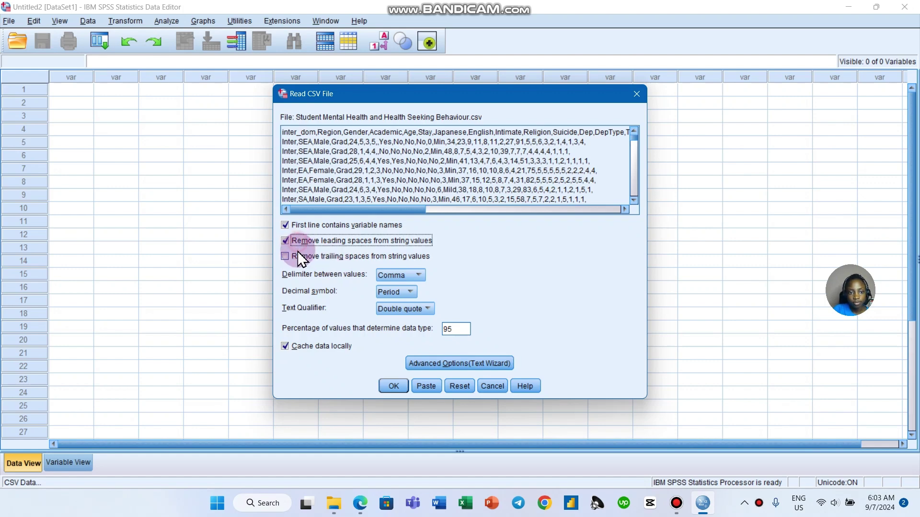
click(395, 389)
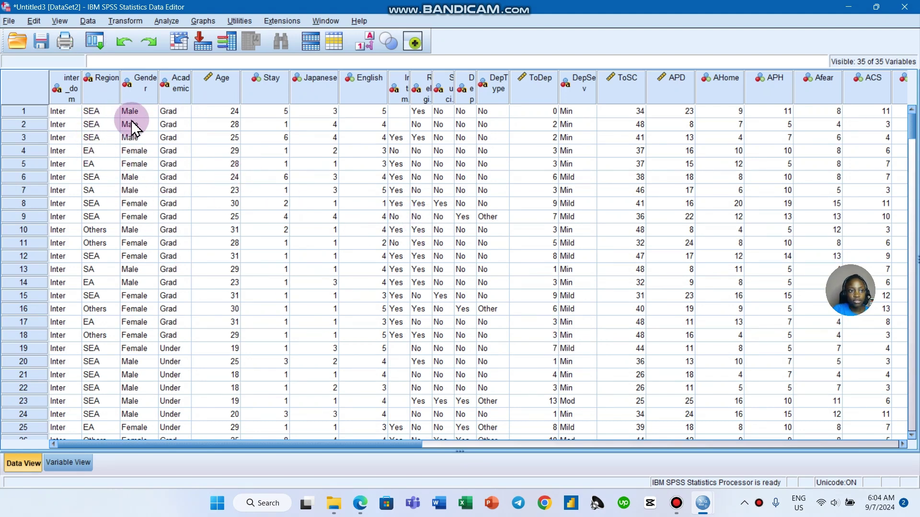
Look over the imported data columns, and check the type and measure of each variable.
drag(328, 444, 241, 443)
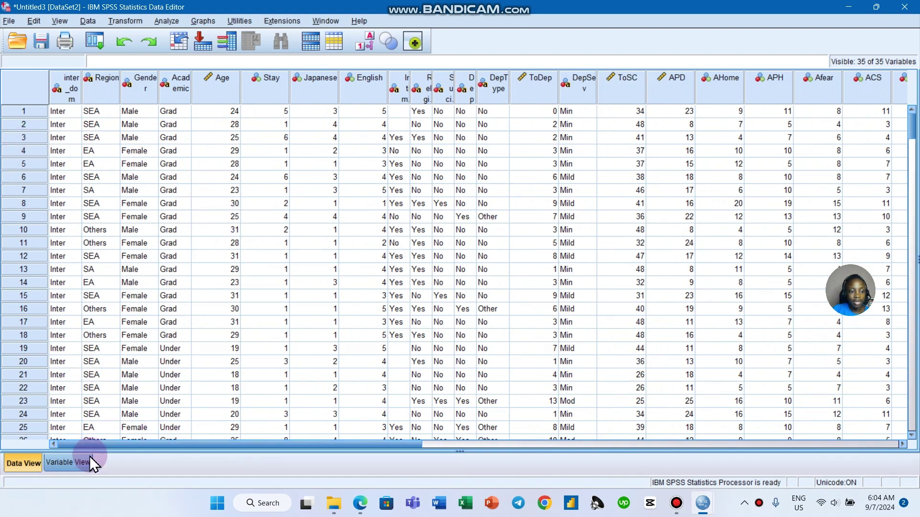
click(71, 465)
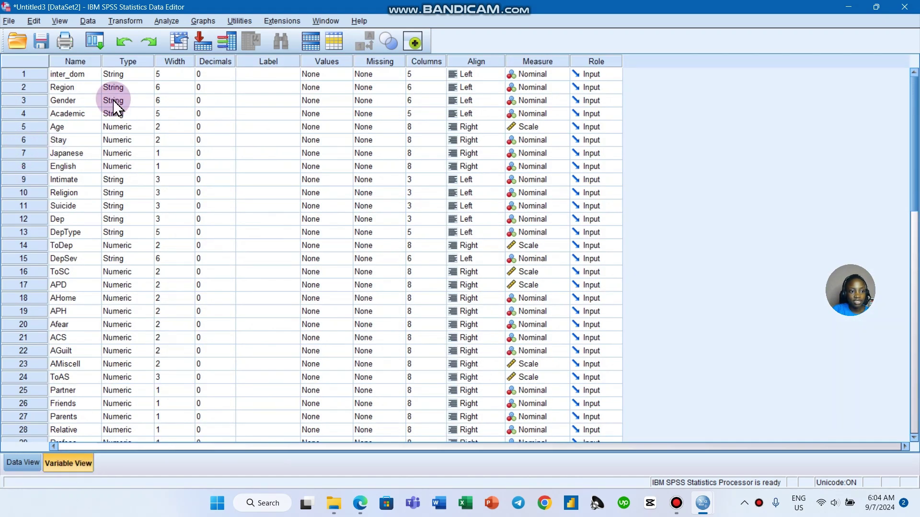
key(ctrl+t)
drag(876, 474, 853, 340)
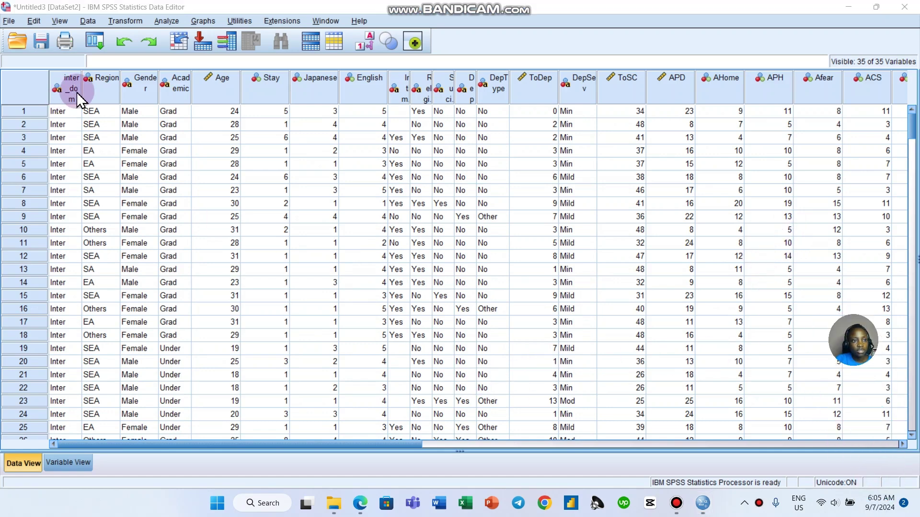
Widen the narrow string columns from inter_dom through DepSev in the data grid so their names fit on one line.
drag(82, 89, 365, 92)
click(226, 85)
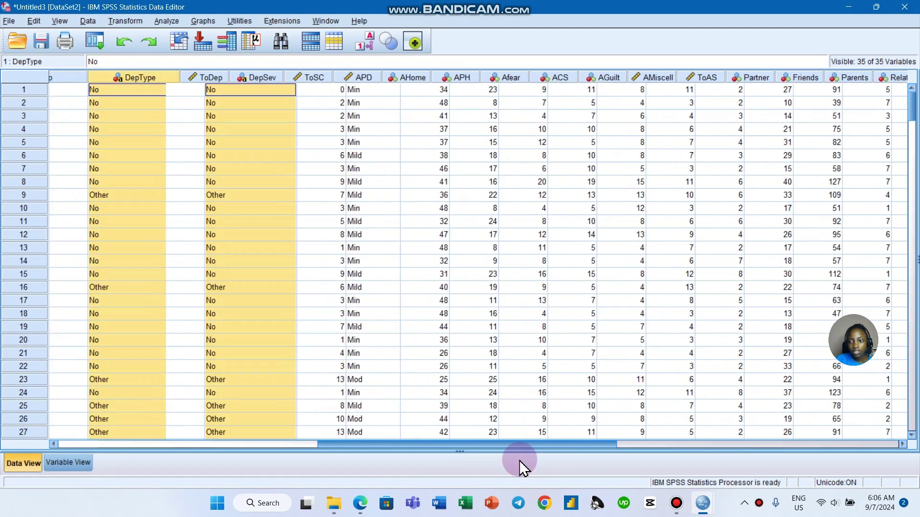
drag(519, 460, 179, 439)
Review the imported cases and the full variable list, and switch to the dataset article PDF in Edge.
scroll(173, 249, down, 6)
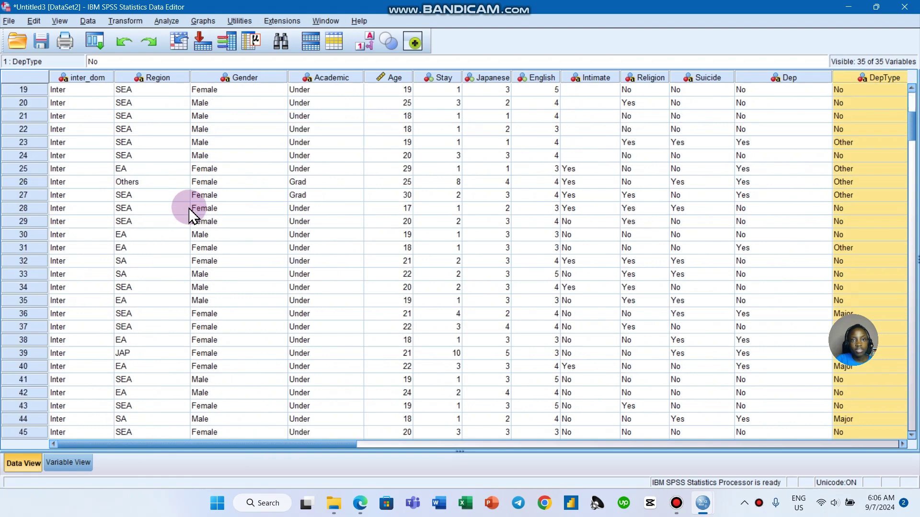
scroll(194, 216, up, 6)
click(75, 463)
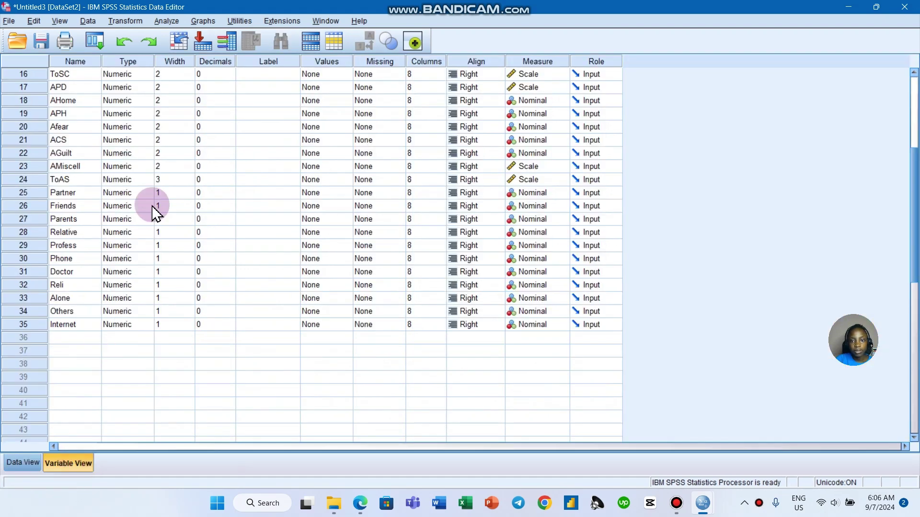
scroll(253, 225, up, 5)
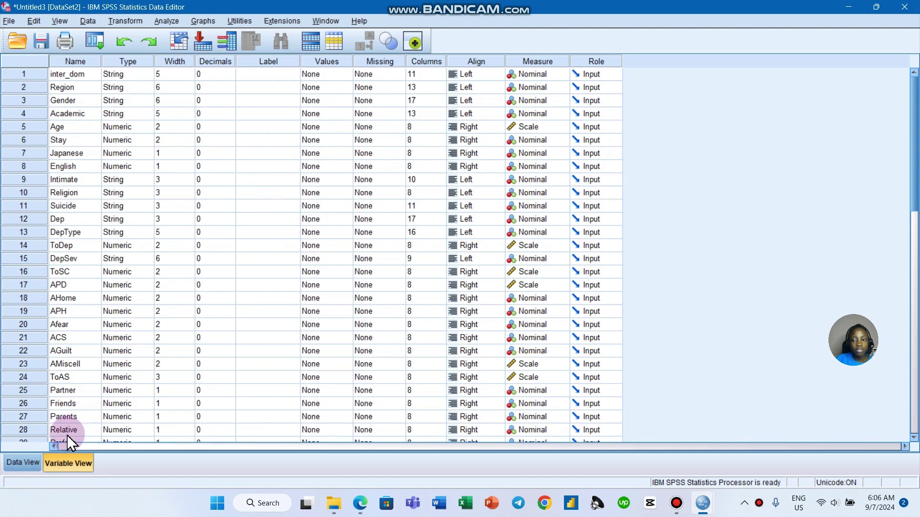
click(36, 461)
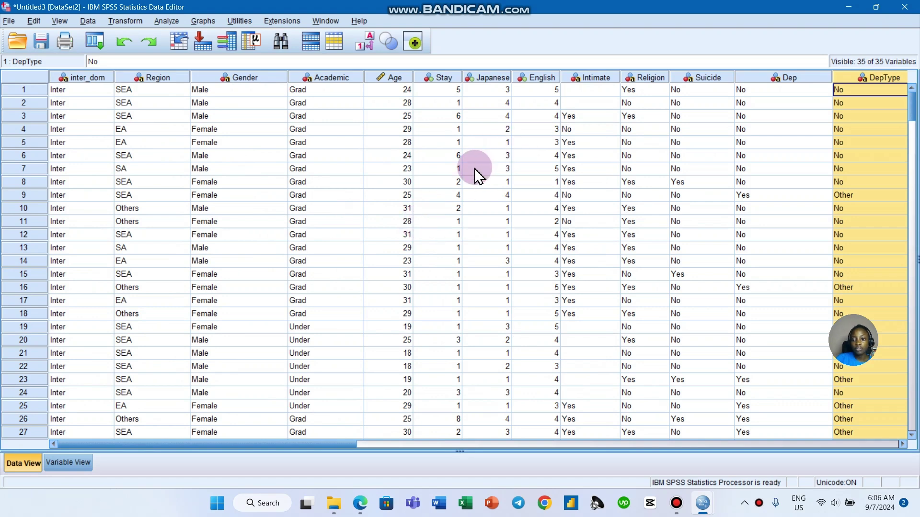
click(360, 503)
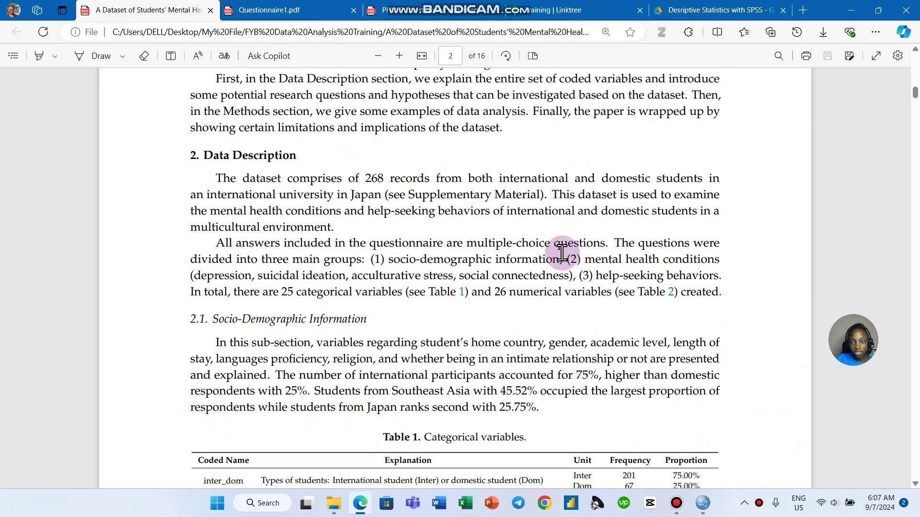
Read the Data Description section, marking the three main question groups starting with socio-demographic information.
drag(387, 262, 566, 259)
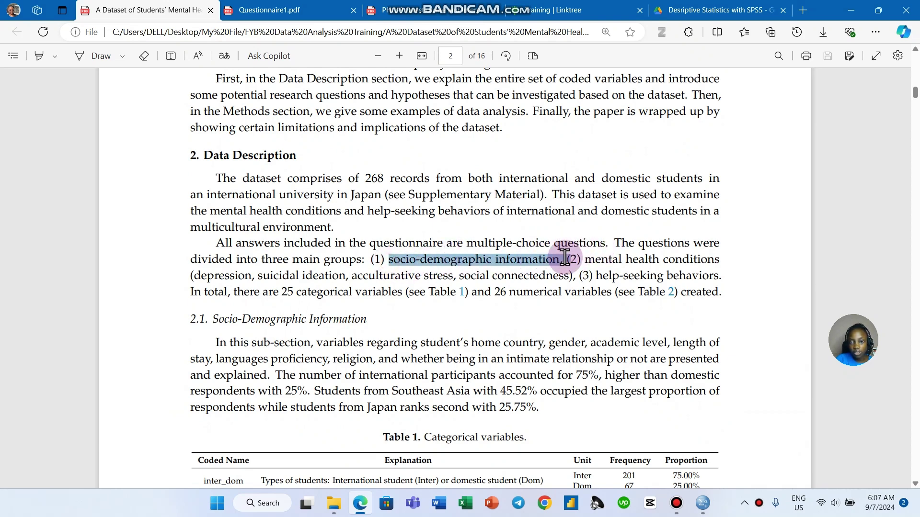
click(623, 260)
drag(560, 263, 392, 262)
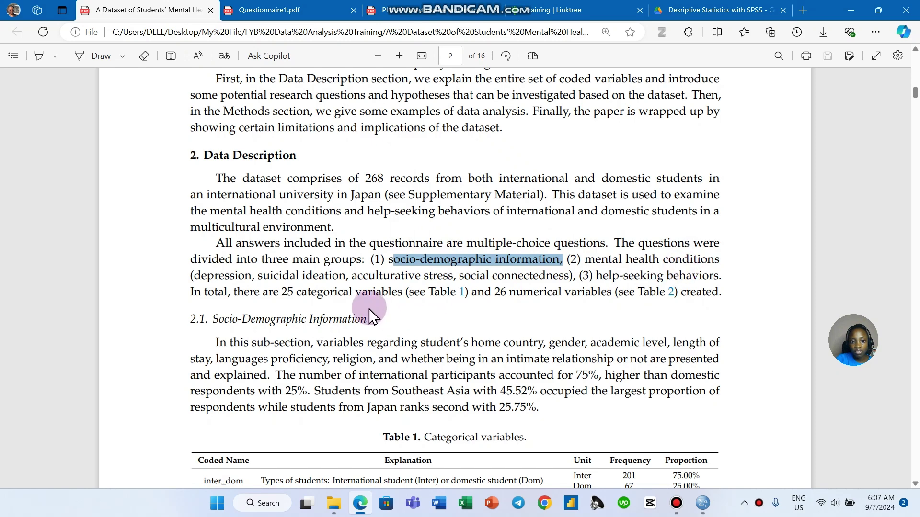
click(229, 275)
scroll(229, 275, down, 1)
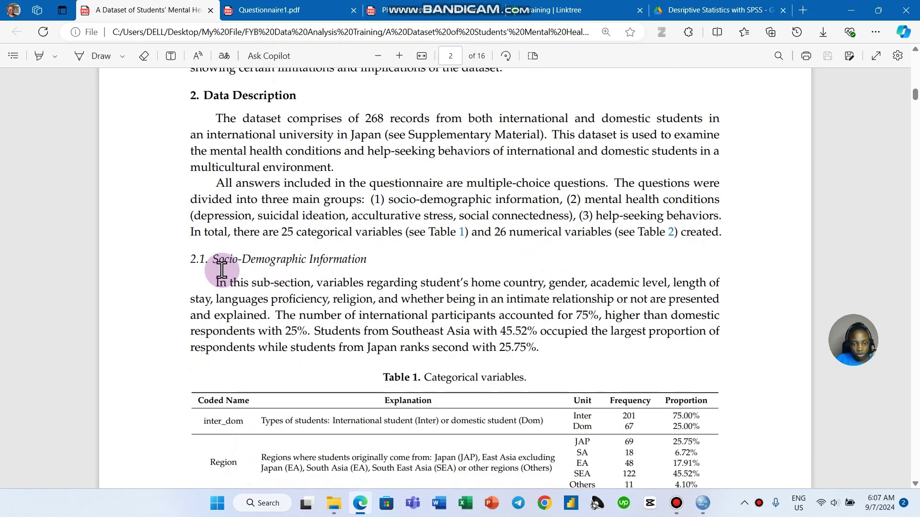
Examine Table 1 of categorical variables across pages 2 and 3, checking each coded name, explanation and unit.
scroll(451, 278, down, 2)
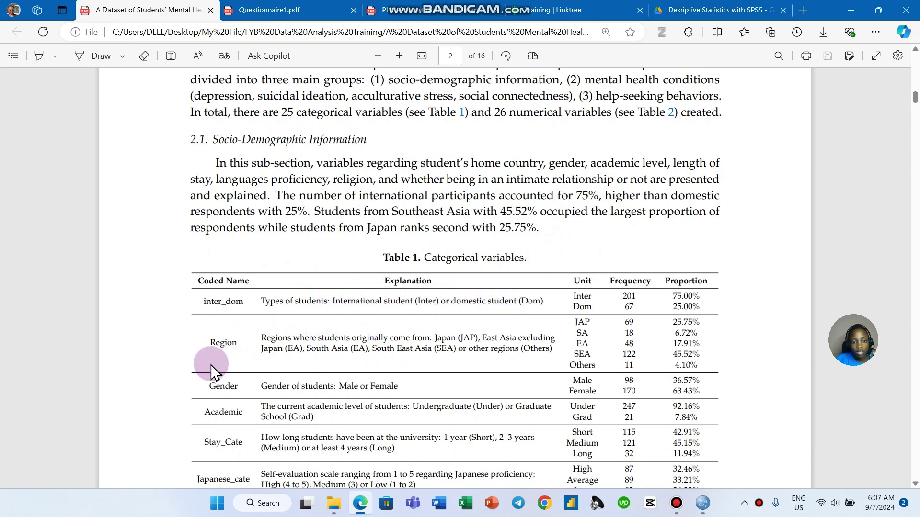
scroll(213, 334, down, 1)
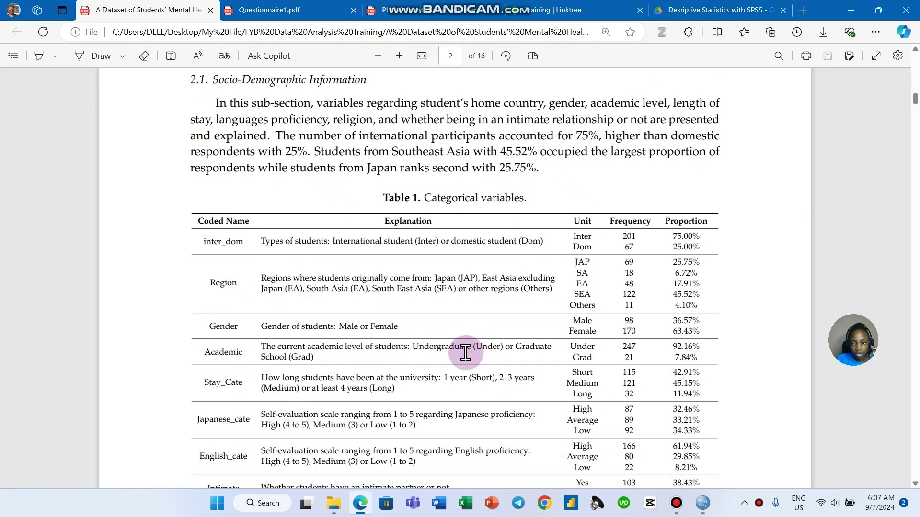
scroll(316, 359, down, 1)
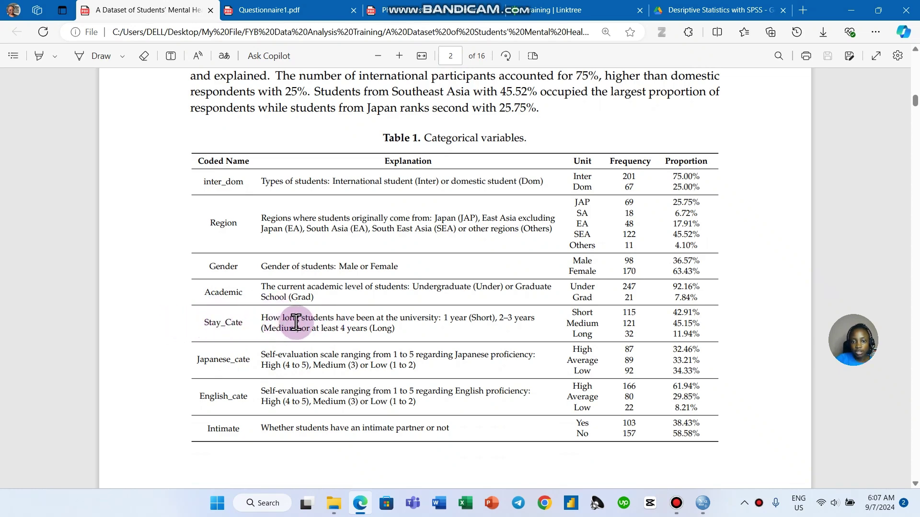
scroll(327, 321, down, 10)
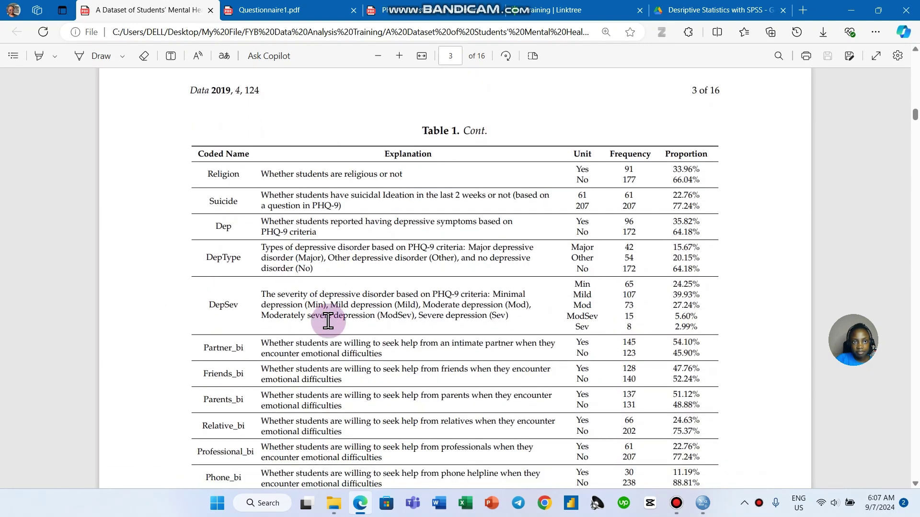
scroll(328, 321, down, 3)
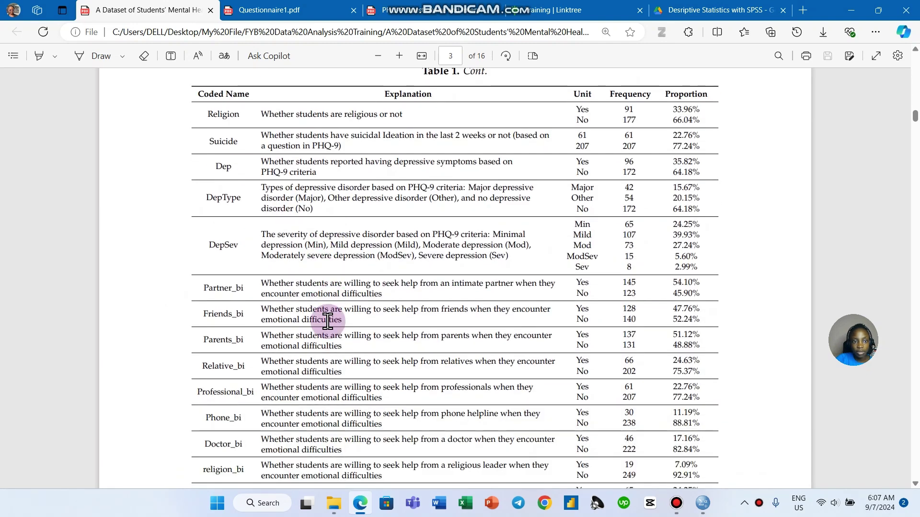
scroll(324, 293, up, 3)
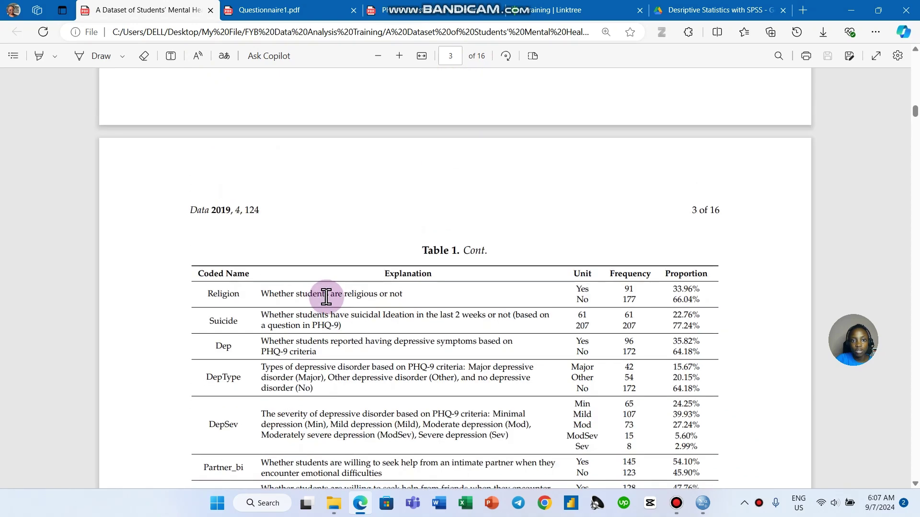
scroll(394, 292, down, 8)
scroll(398, 298, down, 10)
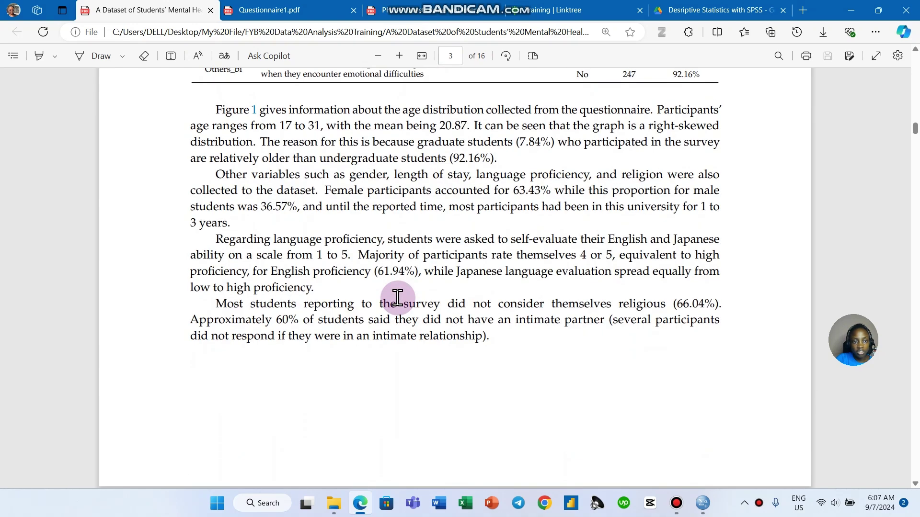
scroll(396, 302, up, 6)
scroll(395, 305, up, 15)
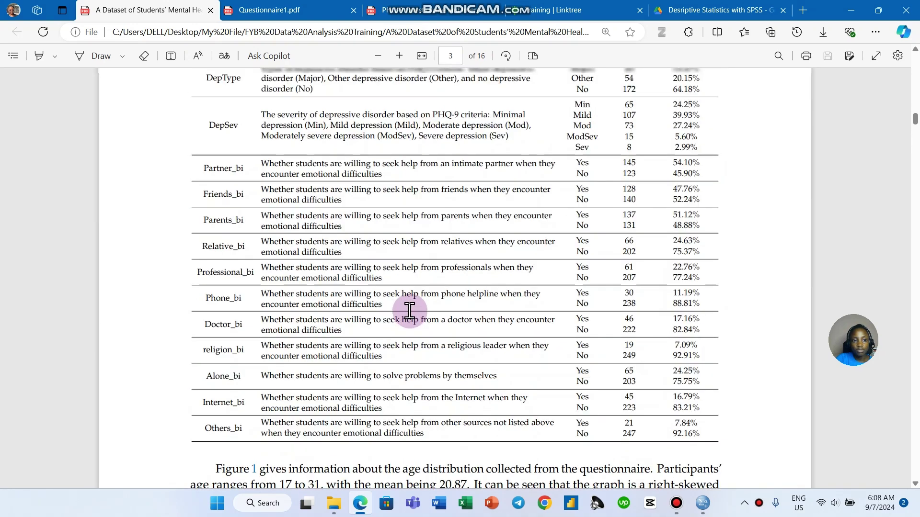
scroll(429, 321, up, 12)
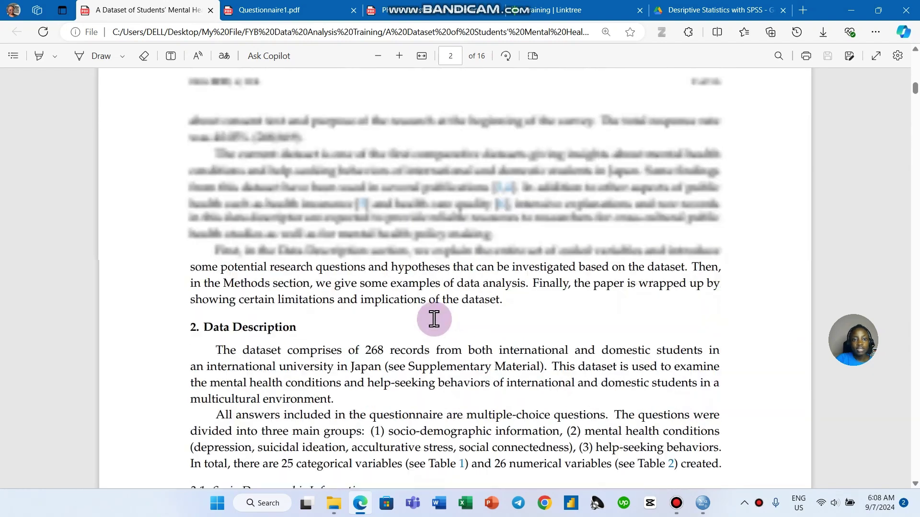
scroll(434, 318, down, 12)
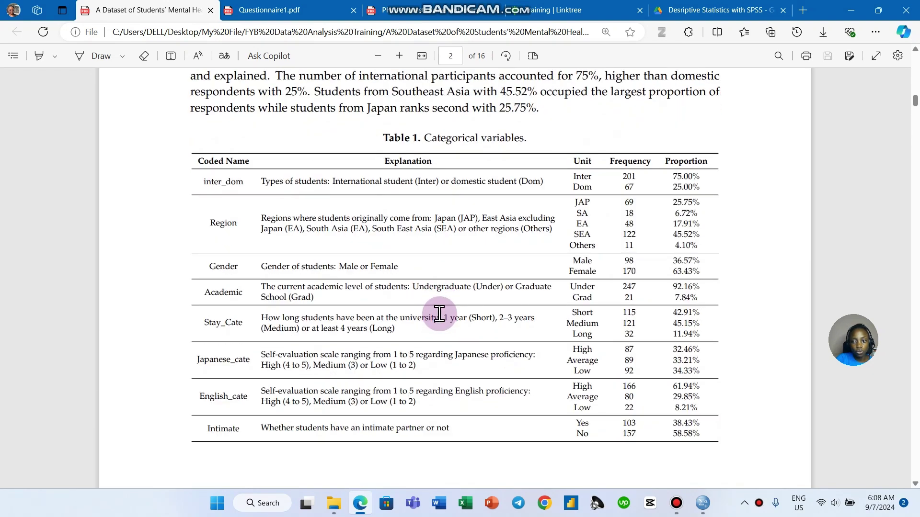
Open Questionnaire1.pdf and examine the student type, demographics and language proficiency questions.
click(285, 10)
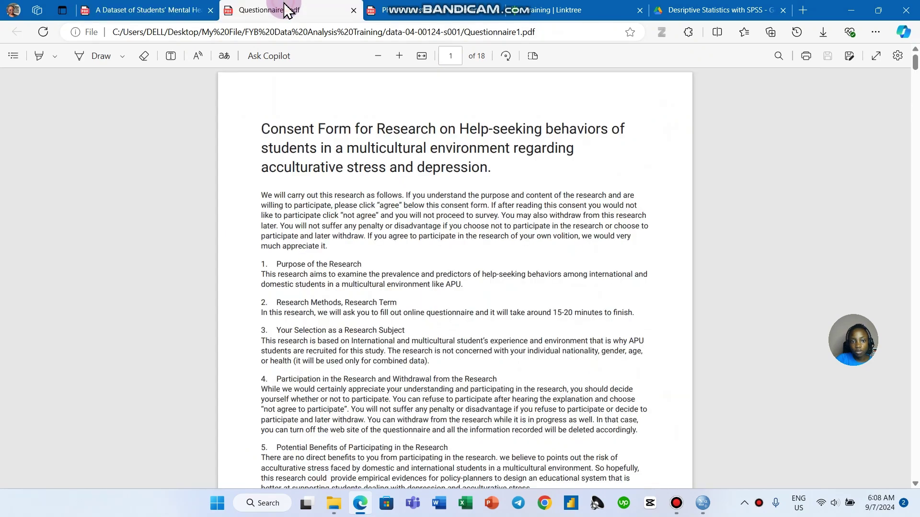
scroll(522, 259, down, 6)
scroll(523, 259, down, 15)
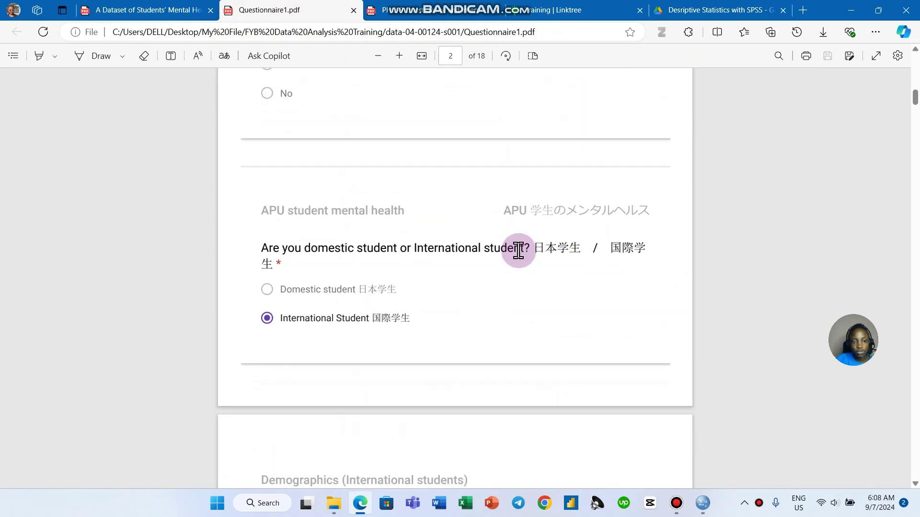
scroll(523, 259, up, 4)
scroll(522, 259, down, 6)
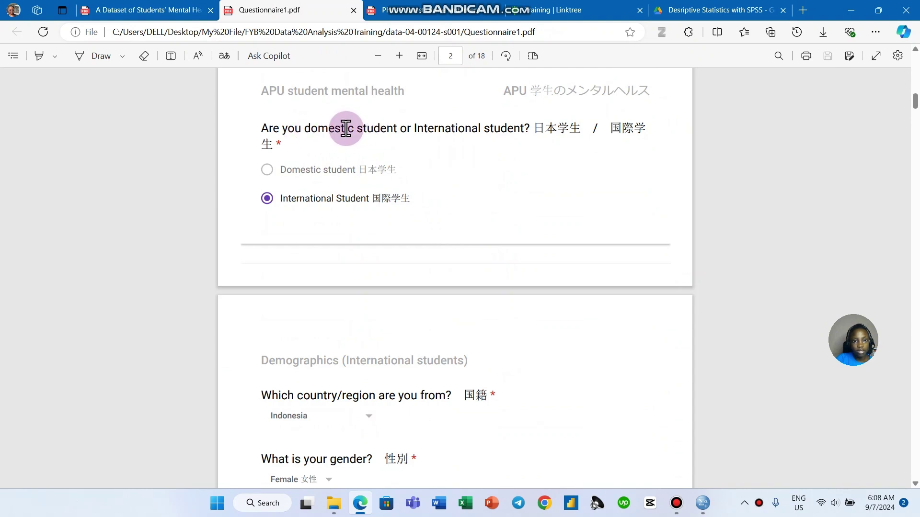
scroll(393, 149, down, 1)
scroll(448, 177, down, 2)
scroll(357, 234, down, 4)
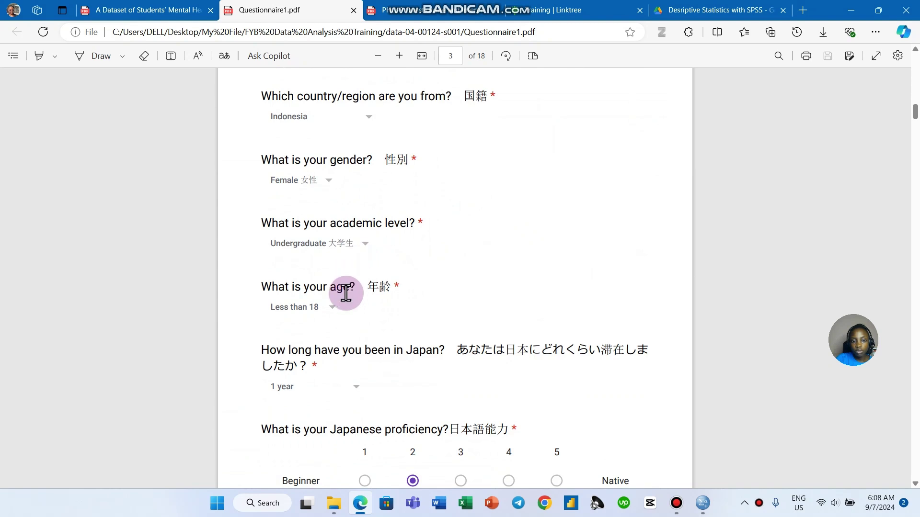
scroll(412, 318, down, 1)
scroll(464, 342, down, 5)
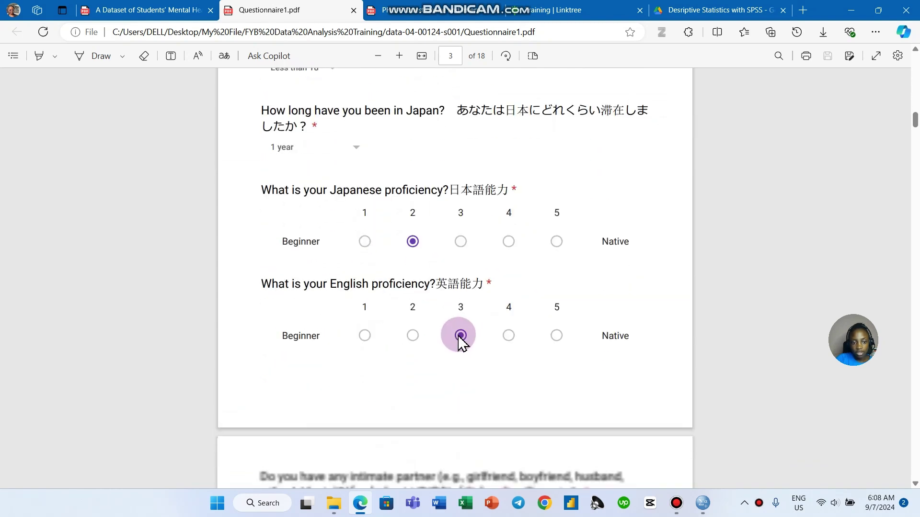
scroll(420, 308, up, 5)
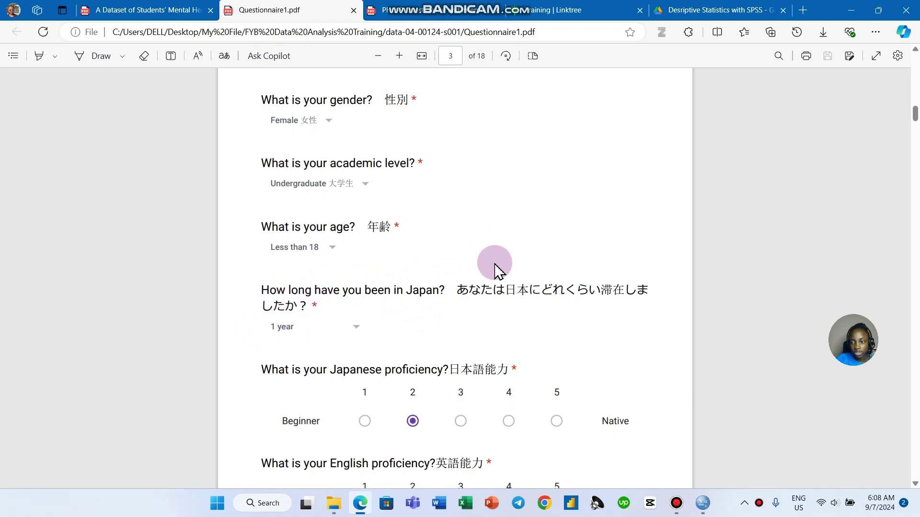
Return to the dataset article and examine Table 2 of numerical variables on page 5.
key(ctrl+shift+Tab)
scroll(471, 194, down, 3)
scroll(471, 194, down, 3)
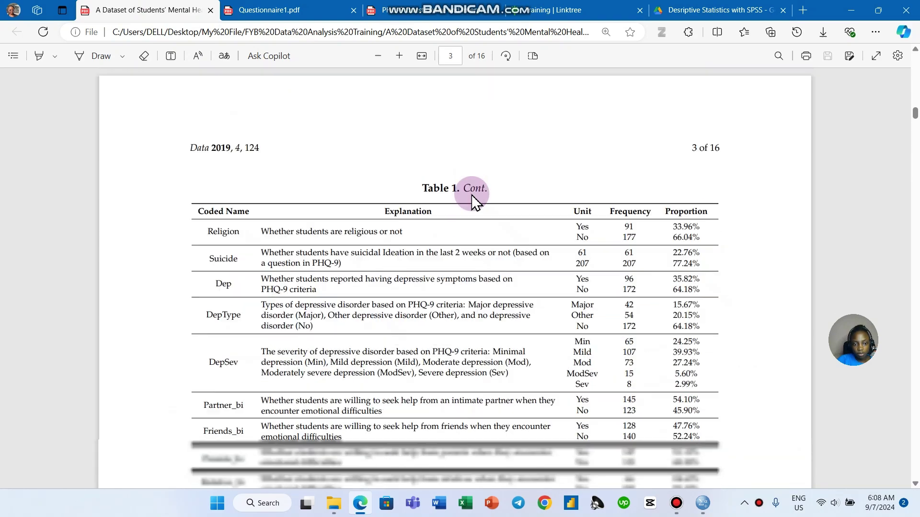
scroll(473, 202, down, 15)
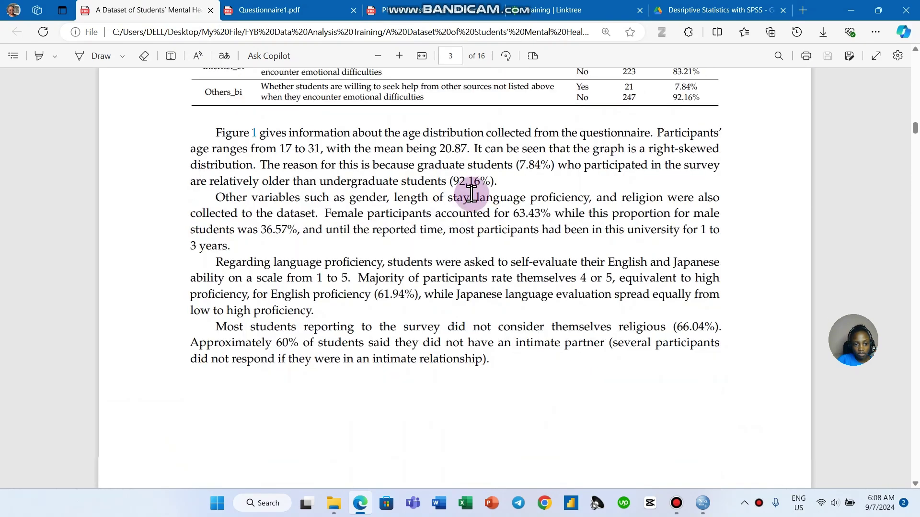
scroll(471, 199, down, 12)
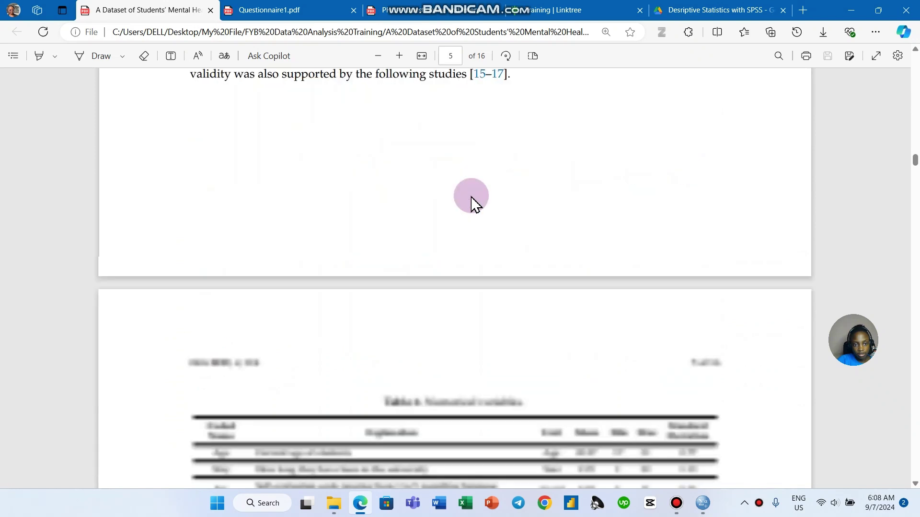
scroll(474, 201, down, 3)
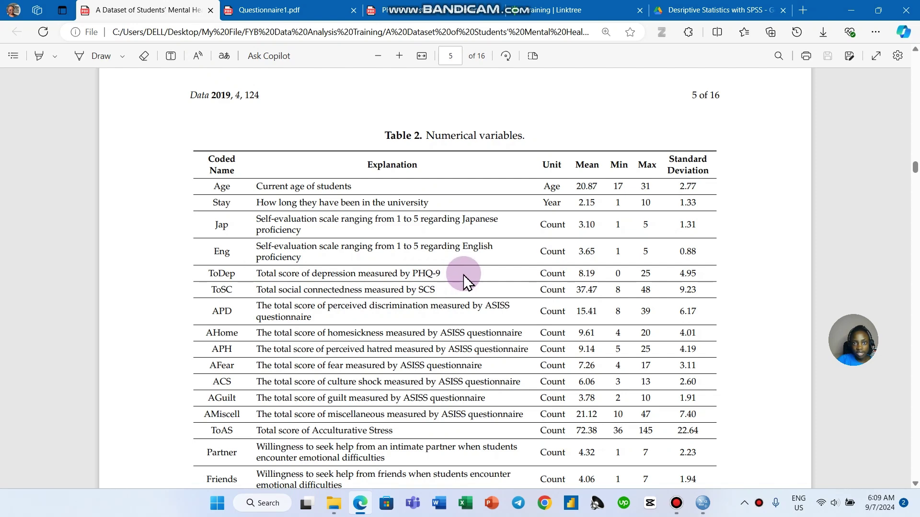
Open the PHQ-9 questionnaire PDF and review its nine items and the response scoring.
click(400, 10)
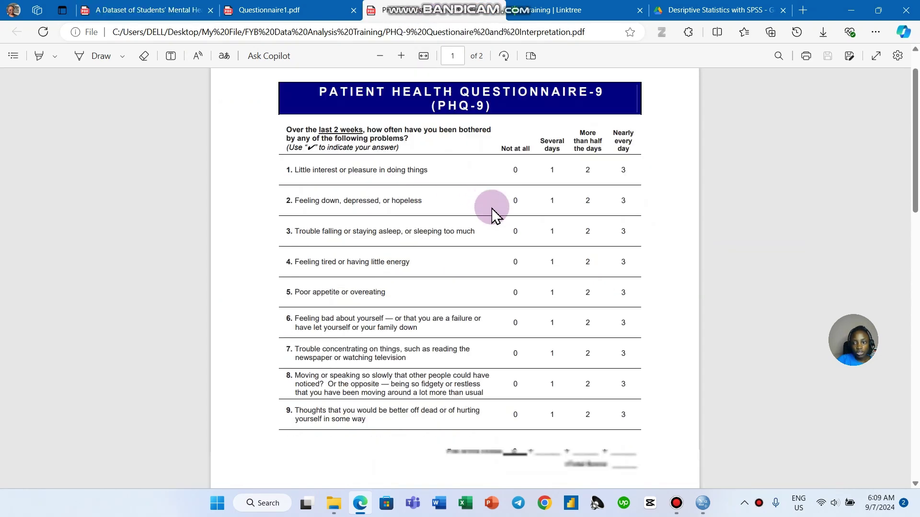
scroll(493, 211, down, 1)
scroll(493, 210, up, 2)
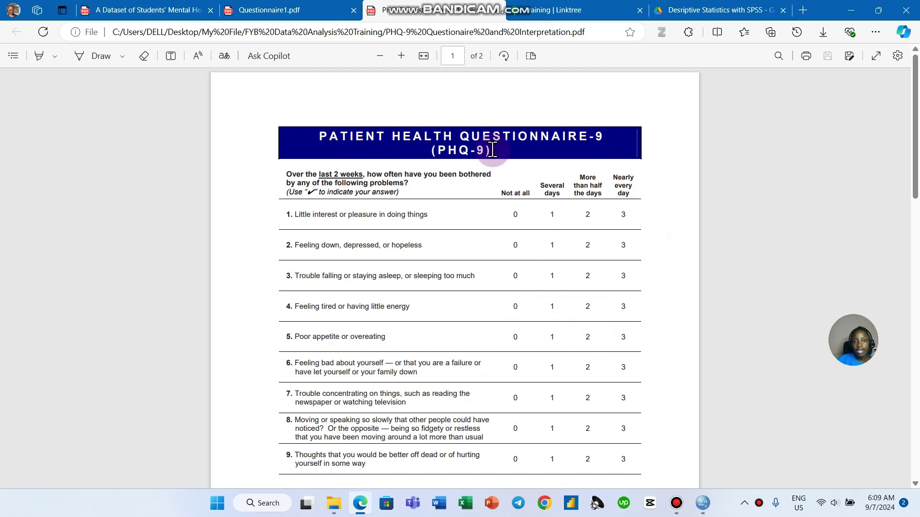
Return to the dataset article and check the definitions of Dep, DepType and DepSev in Table 1.
click(165, 11)
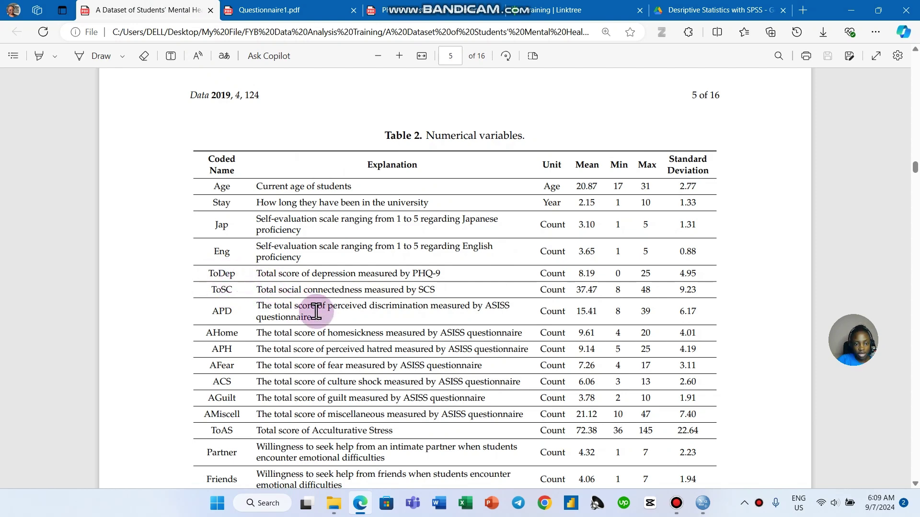
scroll(319, 306, down, 2)
scroll(335, 321, up, 20)
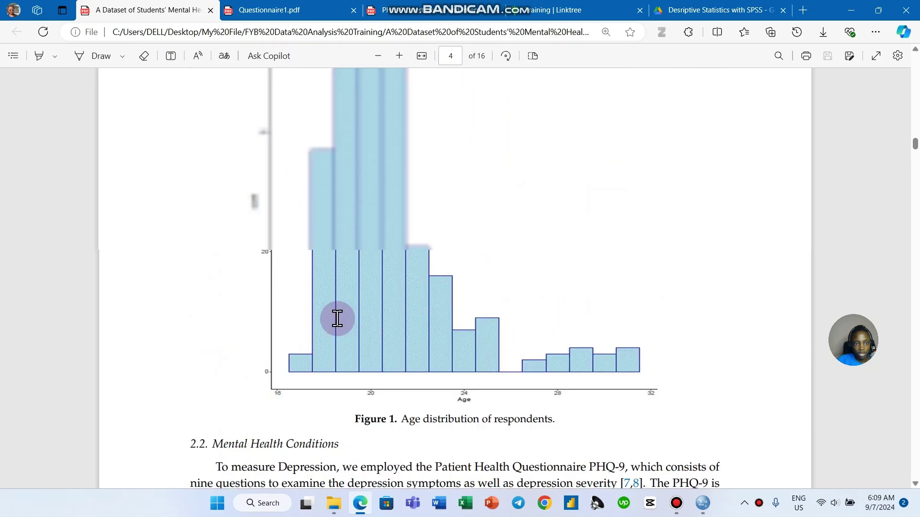
scroll(345, 316, down, 10)
scroll(345, 315, up, 8)
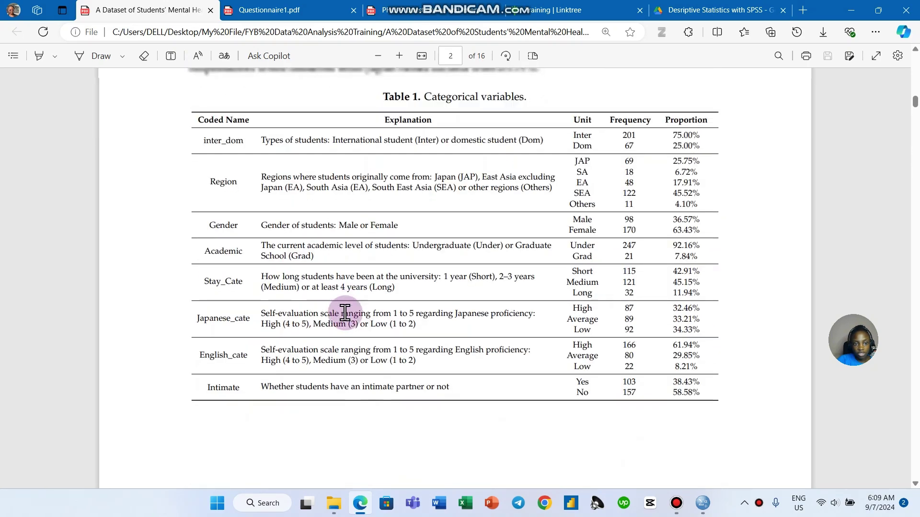
scroll(345, 314, down, 5)
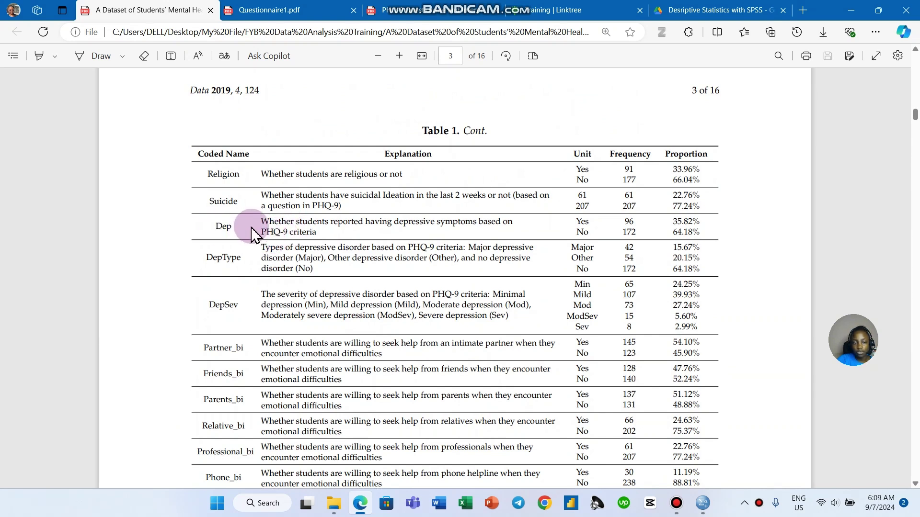
double_click(237, 232)
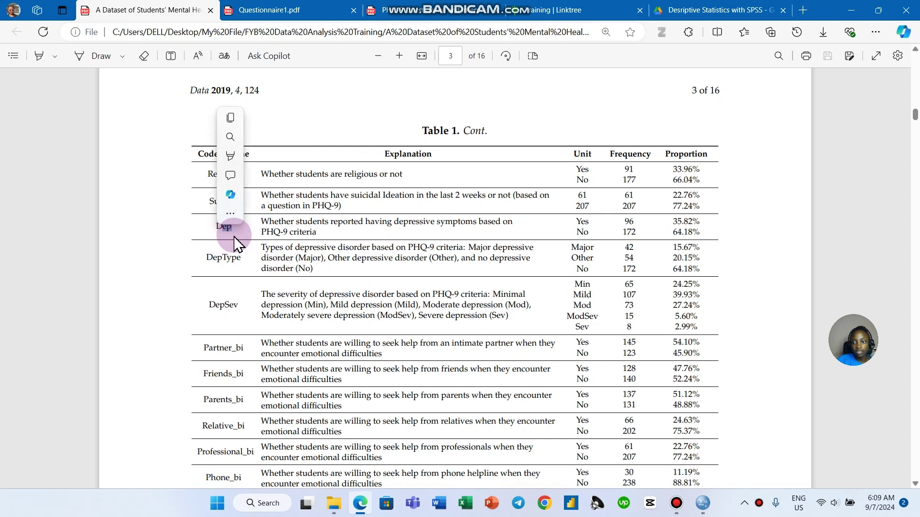
click(249, 230)
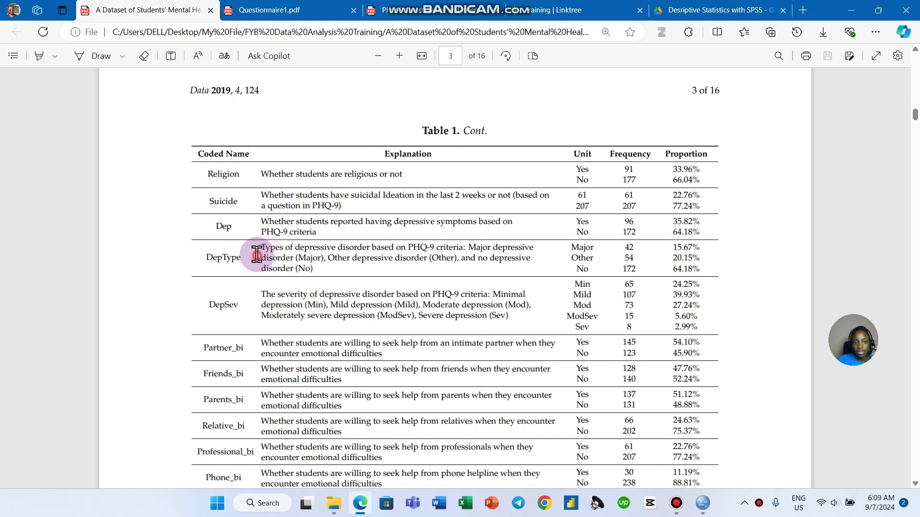
drag(265, 257, 206, 266)
drag(238, 307, 206, 308)
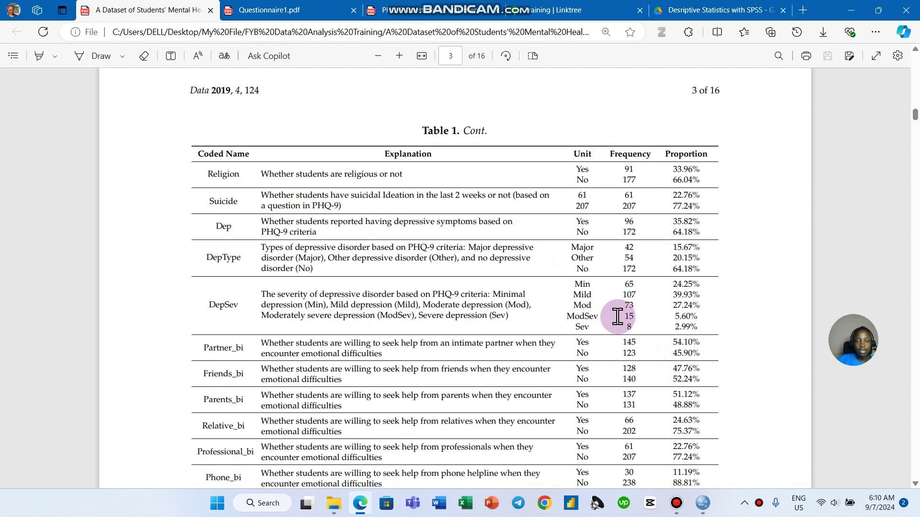
Switch to the Untitled3 dataset in SPSS and look over its first variable columns.
mouse_move(702, 503)
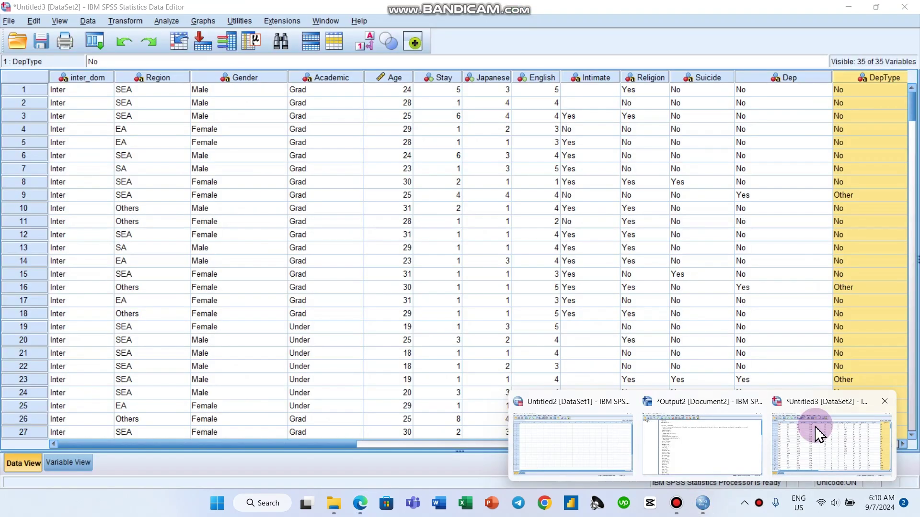
click(820, 433)
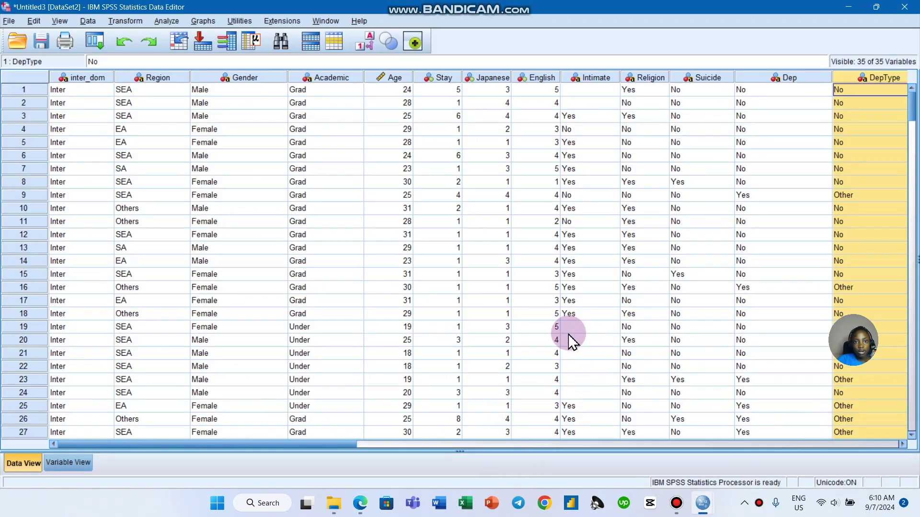
drag(349, 444, 171, 449)
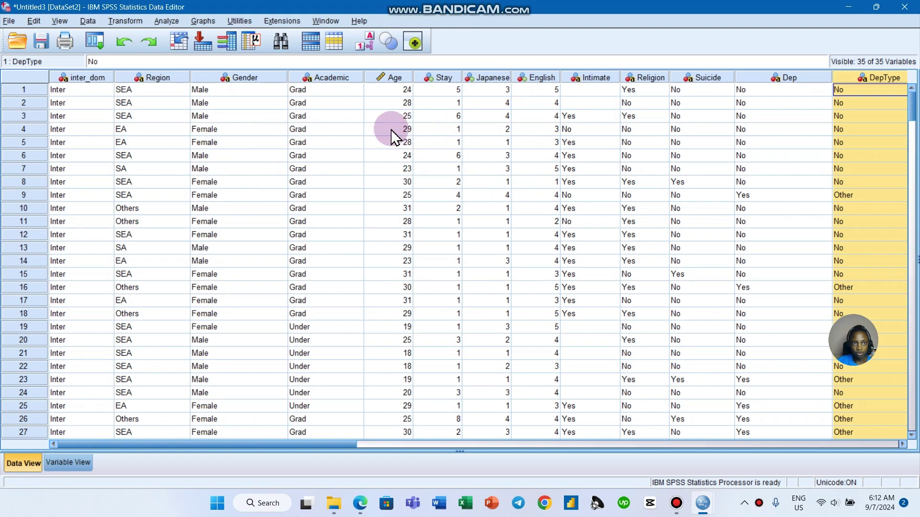
Open the Frequencies procedure for descriptive statistics and remove all variables from its analysis list.
click(172, 21)
mouse_move(180, 51)
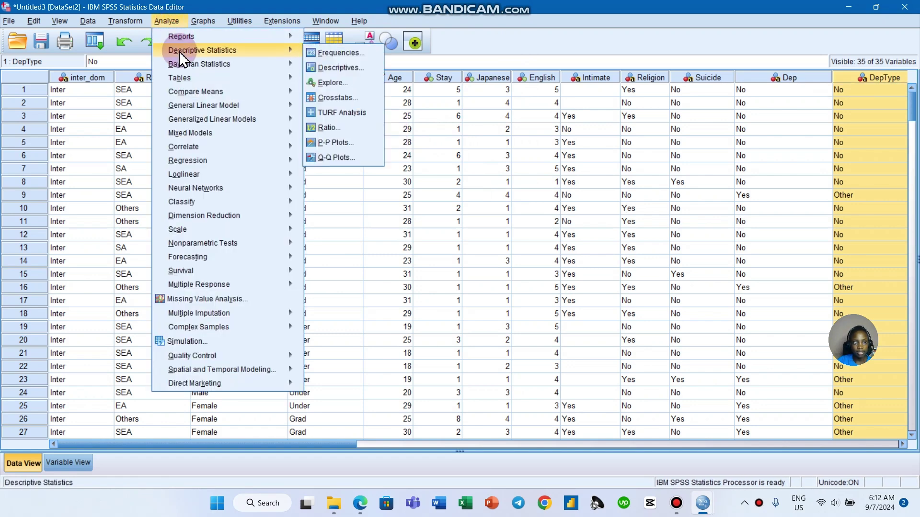
click(339, 50)
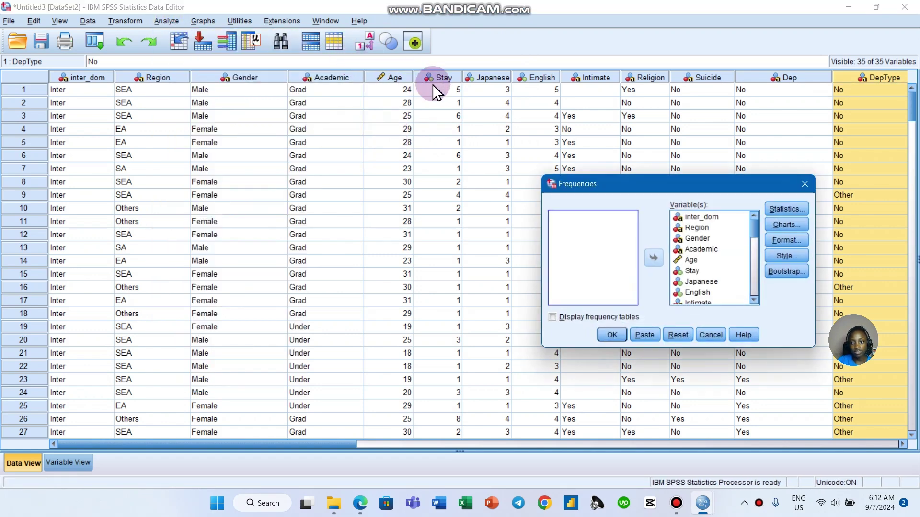
drag(693, 249, 695, 255)
key(ctrl+a)
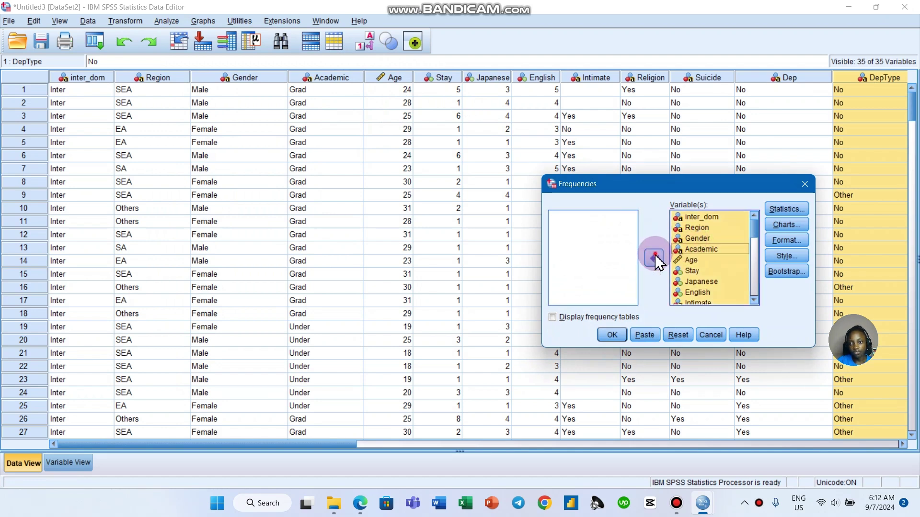
click(654, 258)
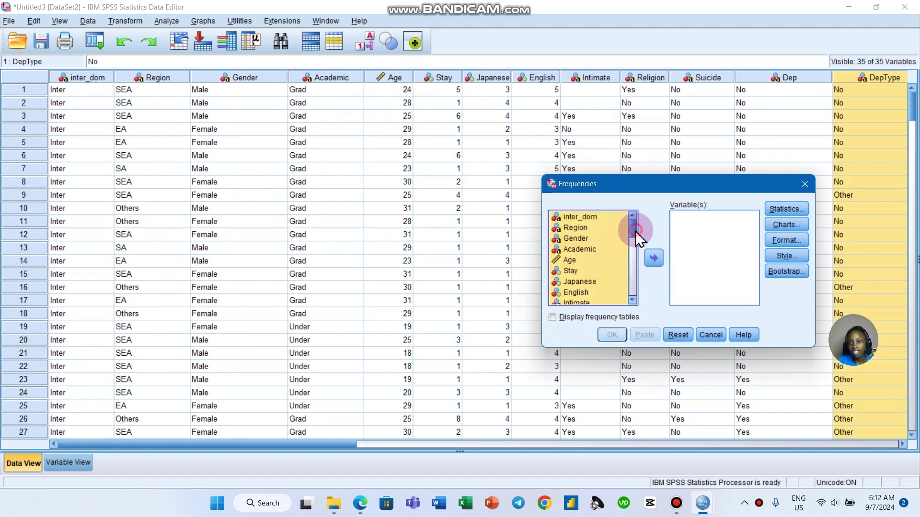
Select every variable from inter_dom through Internet and add them all to the Frequencies analysis.
click(601, 238)
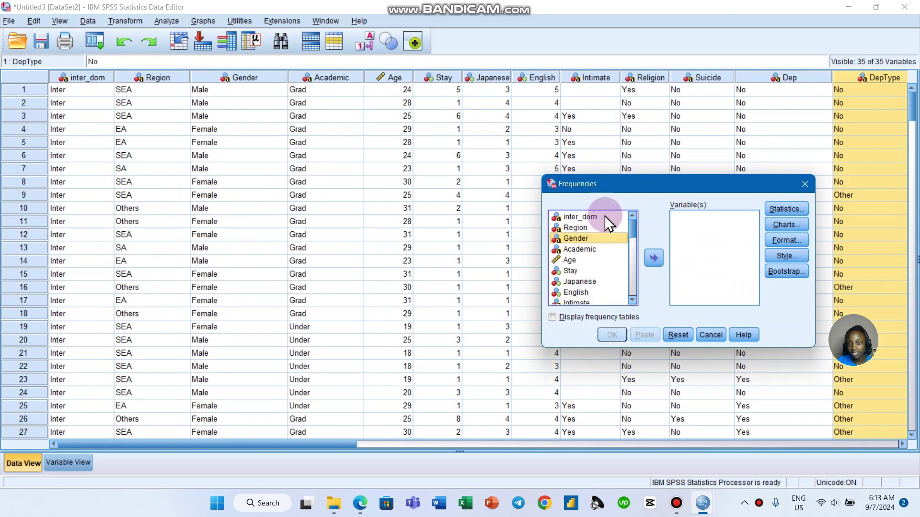
click(590, 217)
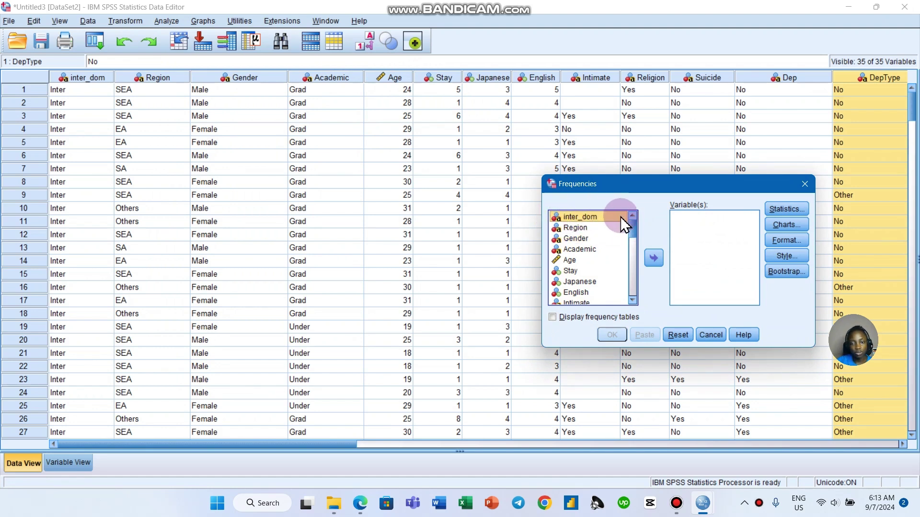
drag(630, 233, 633, 301)
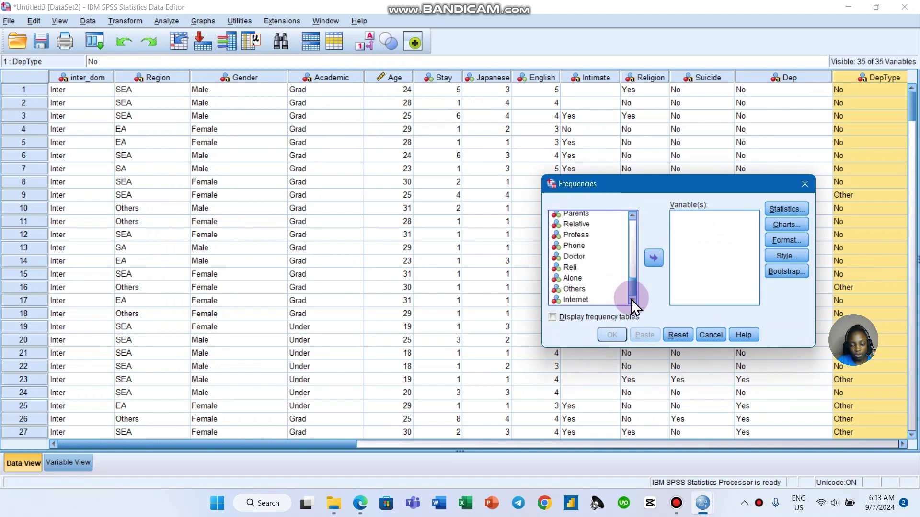
shift+click(584, 300)
scroll(593, 297, up, 10)
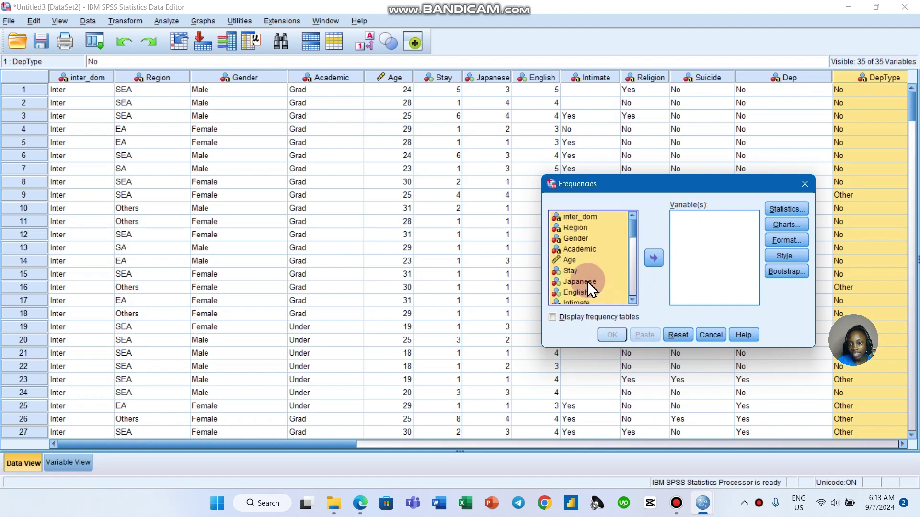
scroll(587, 285, down, 9)
click(653, 258)
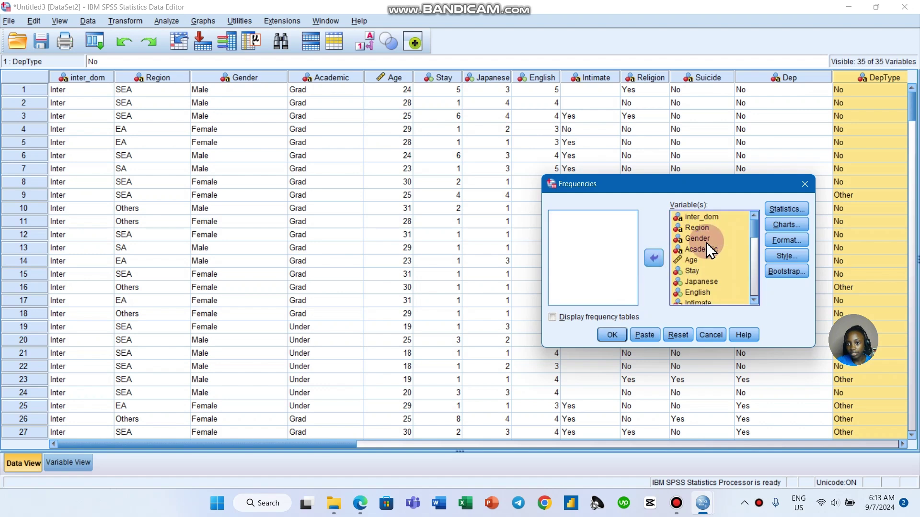
scroll(706, 246, down, 9)
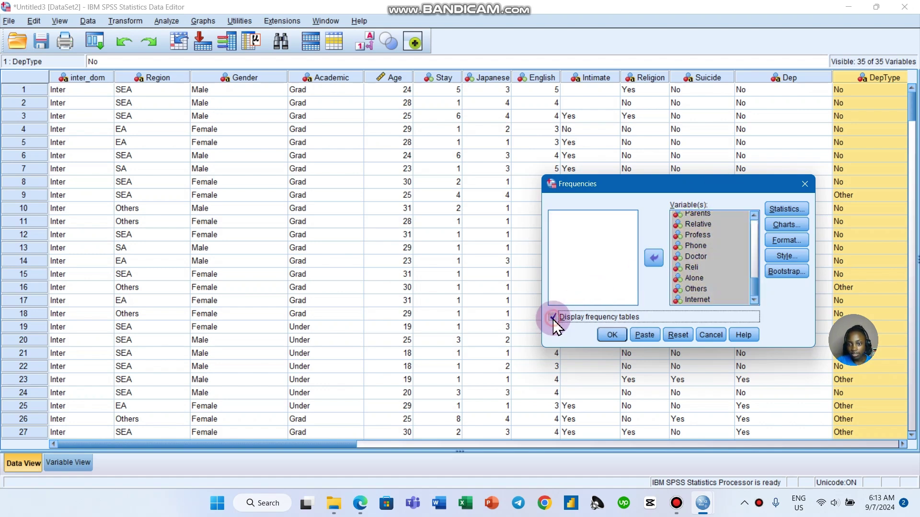
Leave frequency tables turned off, look over the optional statistics without choosing any, and run the Frequencies analysis.
click(678, 288)
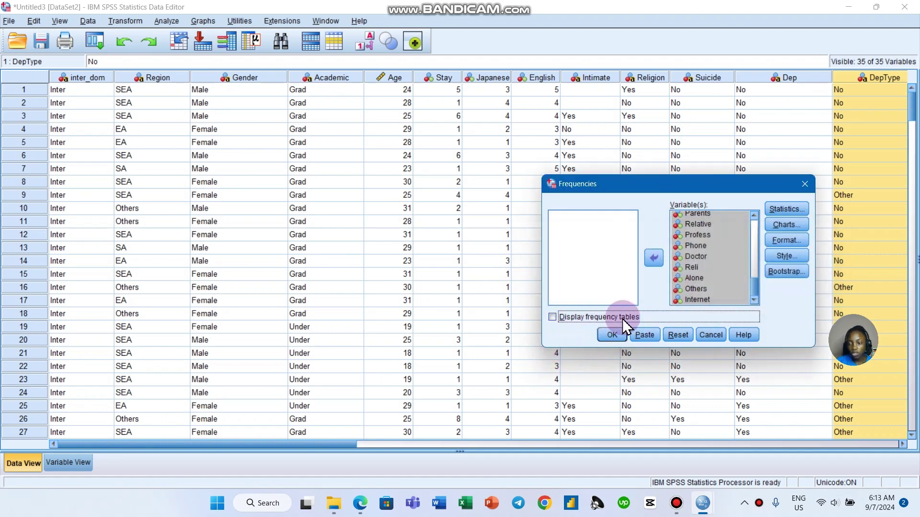
drag(613, 188, 441, 151)
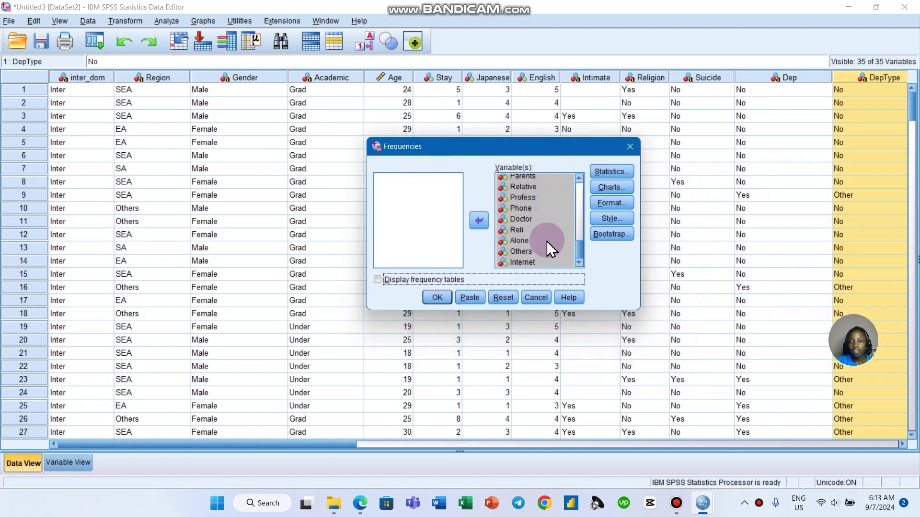
scroll(550, 244, up, 9)
click(603, 173)
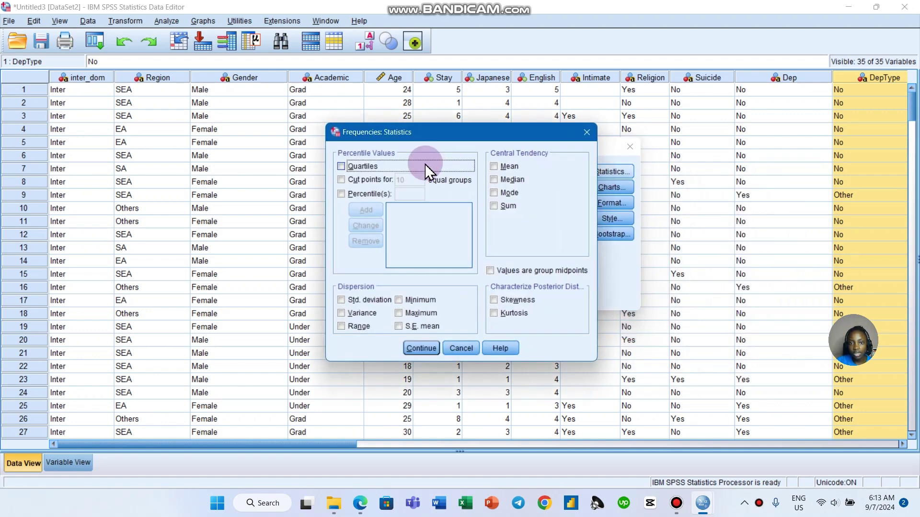
click(587, 133)
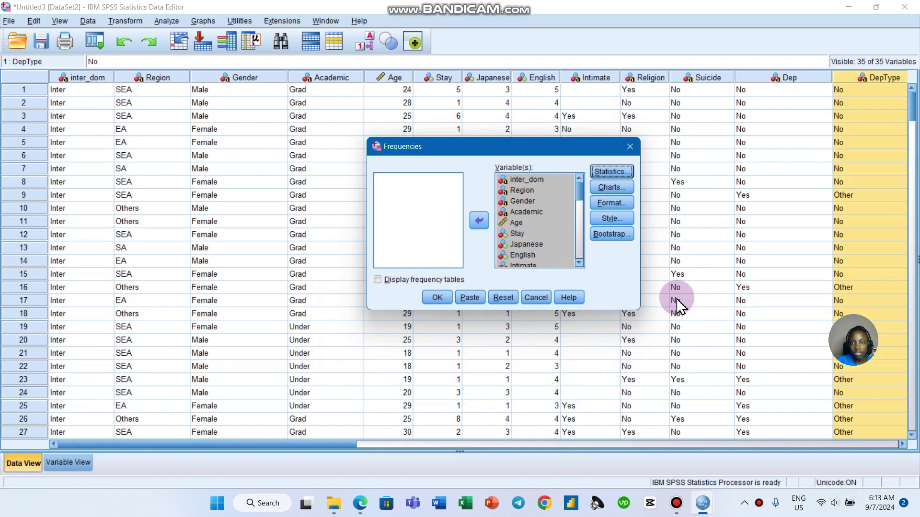
click(438, 296)
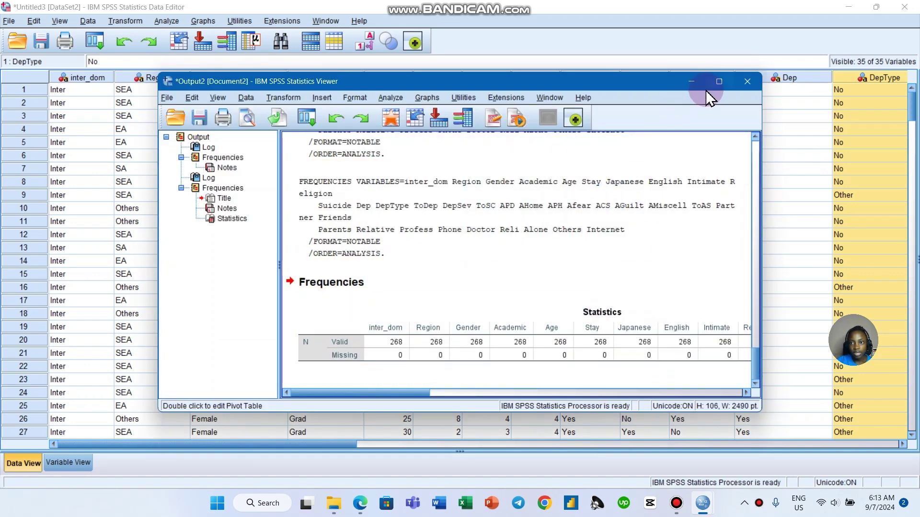
Maximize the output and examine the valid and missing counts for all variables in the Statistics table.
click(719, 82)
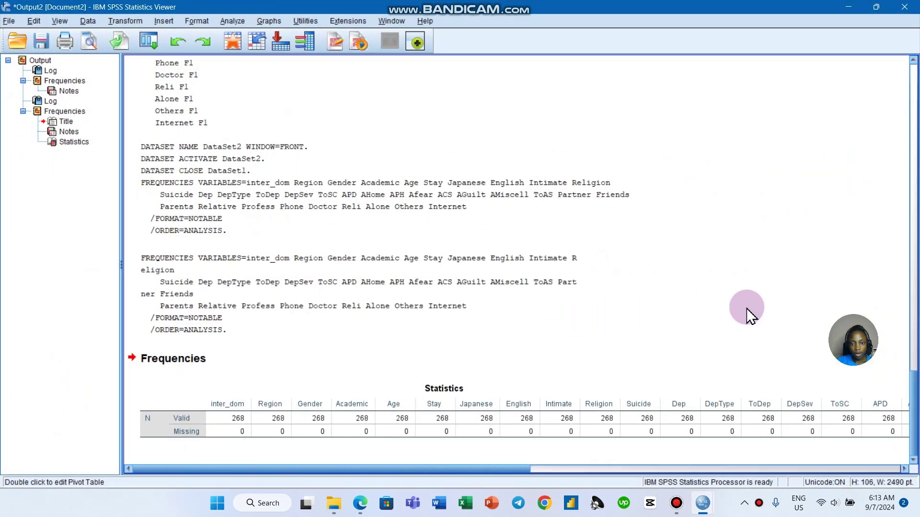
click(704, 226)
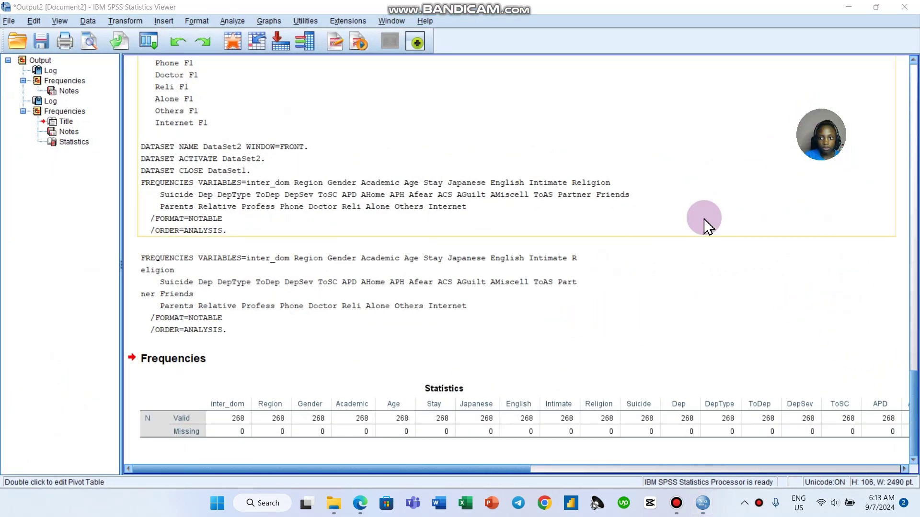
click(415, 331)
click(267, 395)
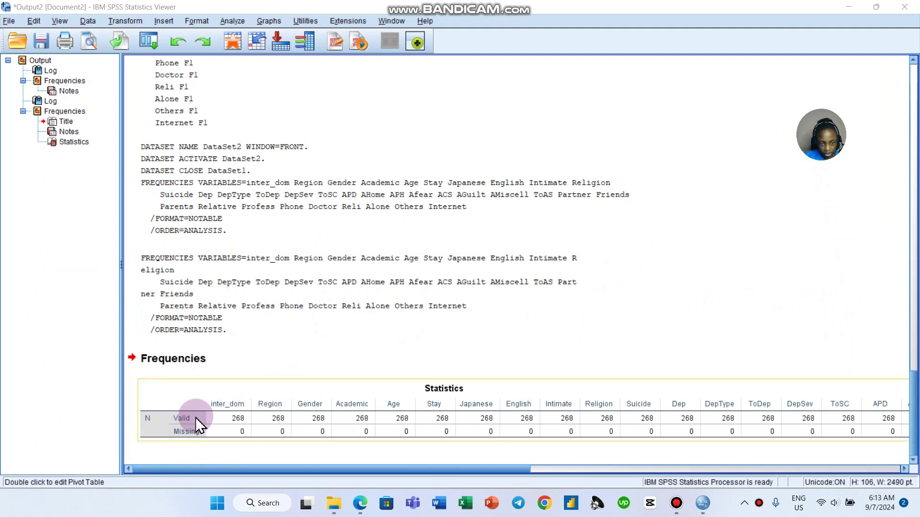
click(201, 448)
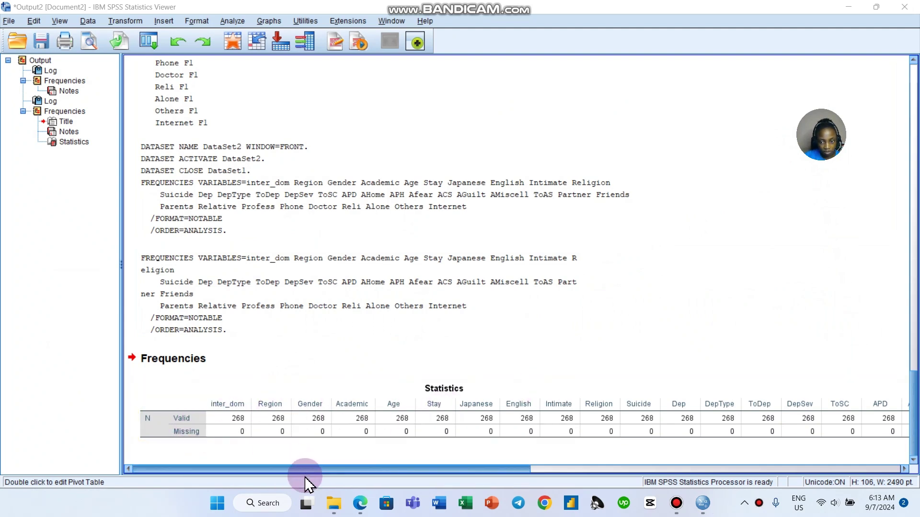
drag(292, 470, 722, 472)
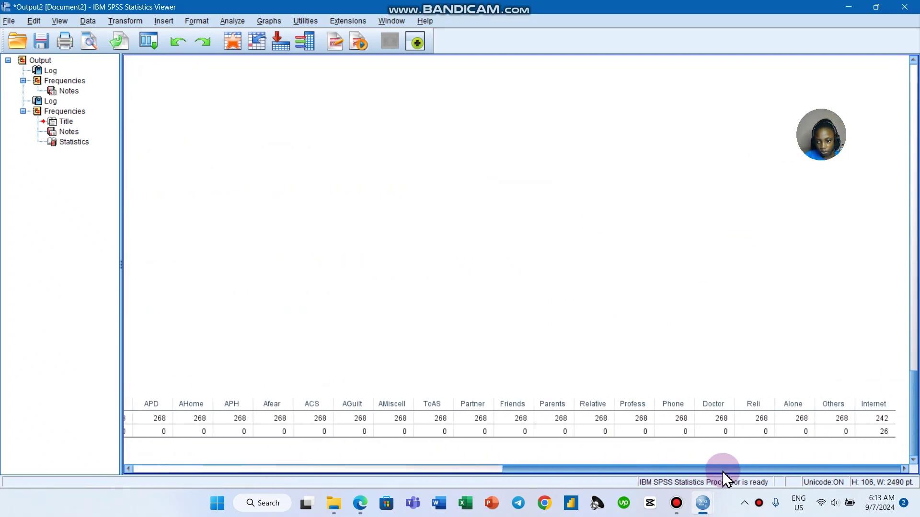
click(601, 410)
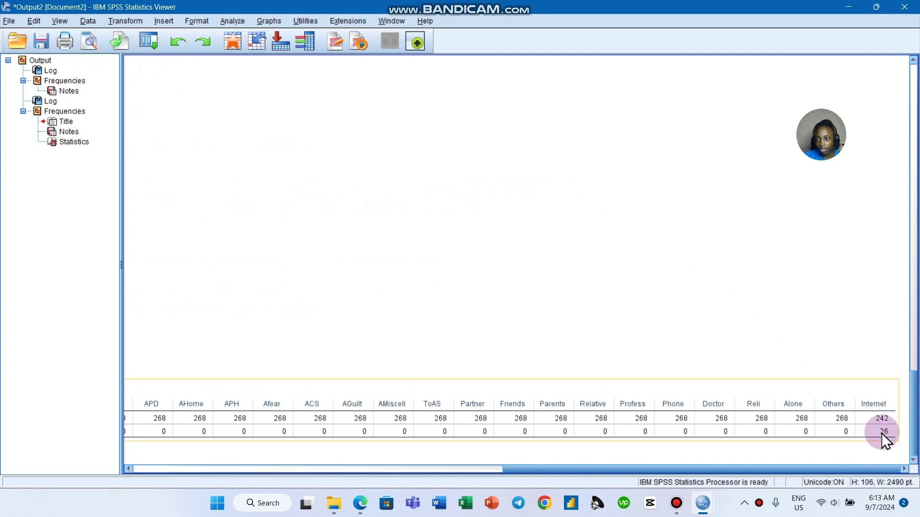
click(893, 456)
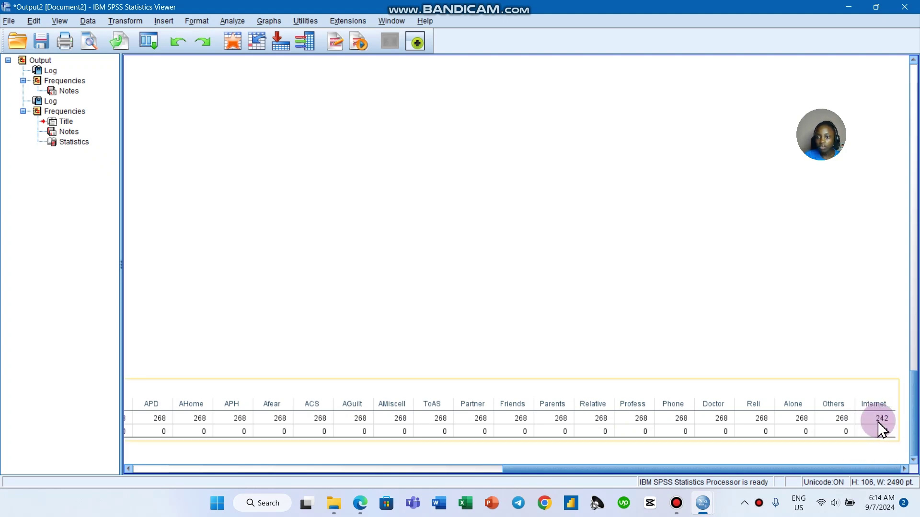
click(860, 422)
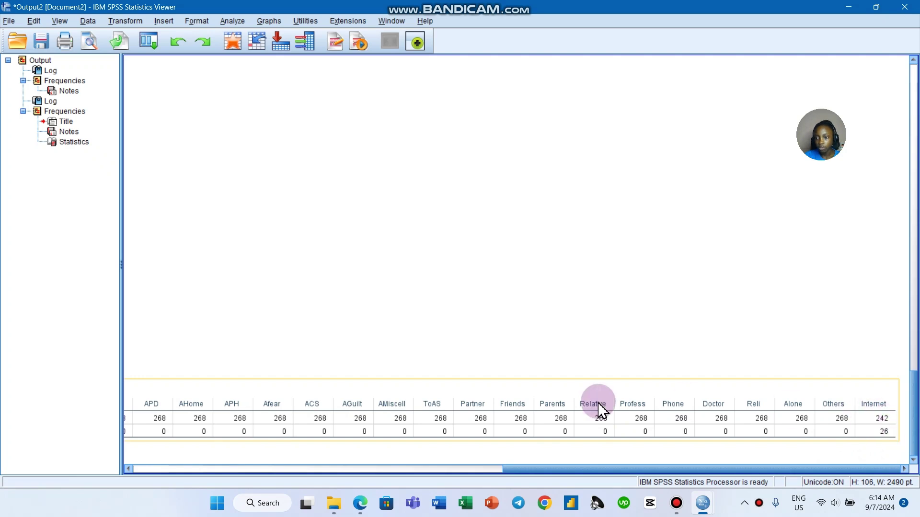
click(805, 453)
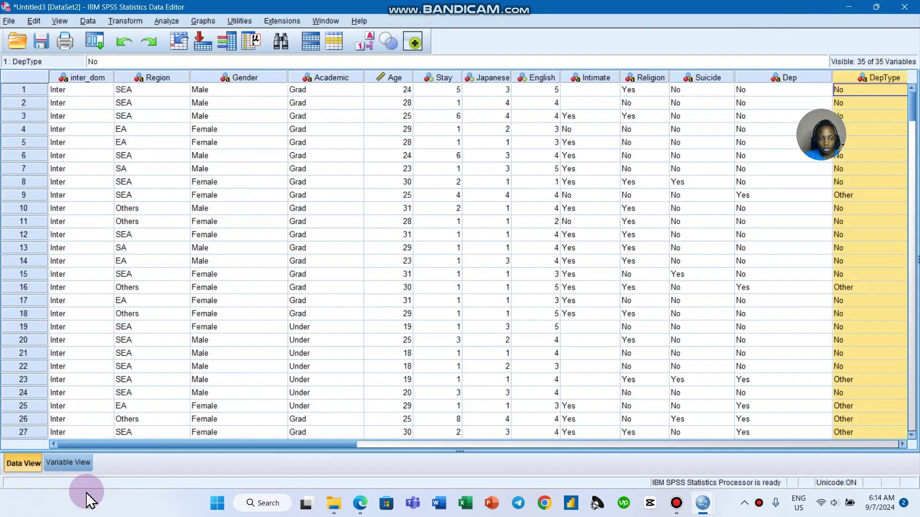
Display the variable definitions of the Untitled3 dataset and set the measurement level of Academic to Ordinal.
click(77, 461)
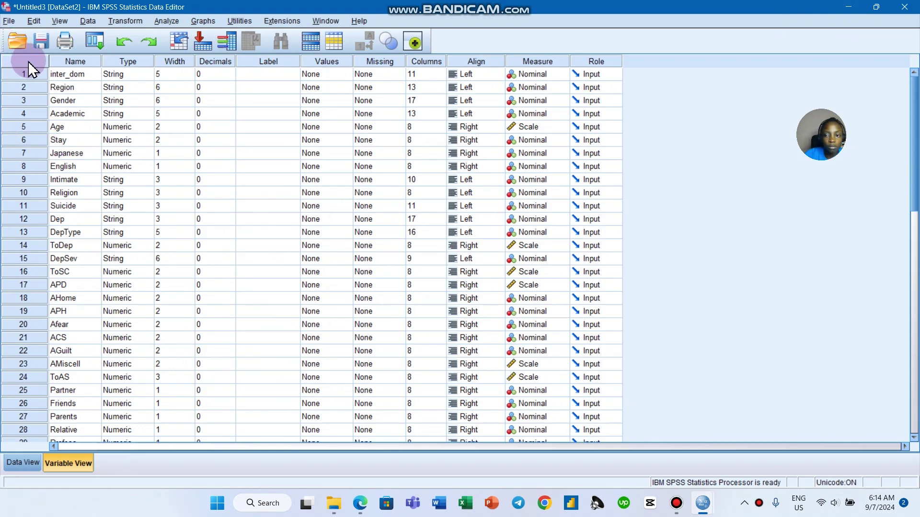
click(17, 74)
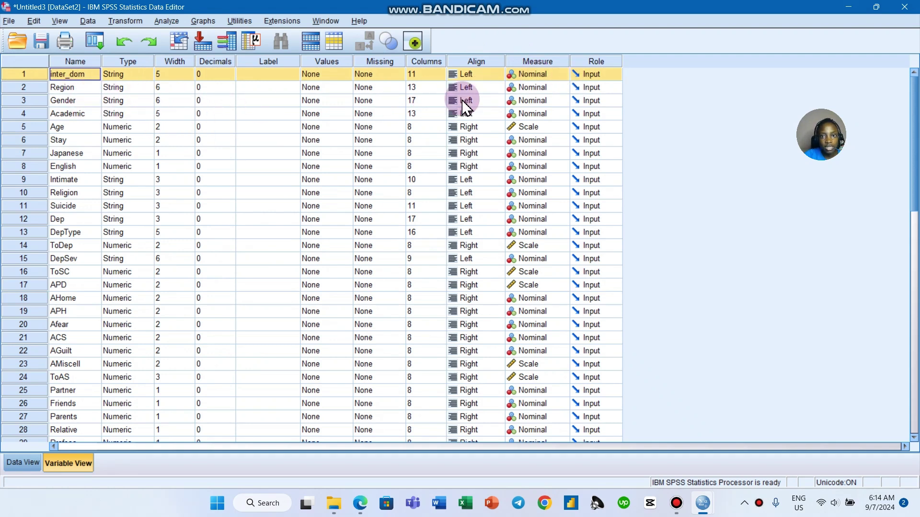
click(66, 116)
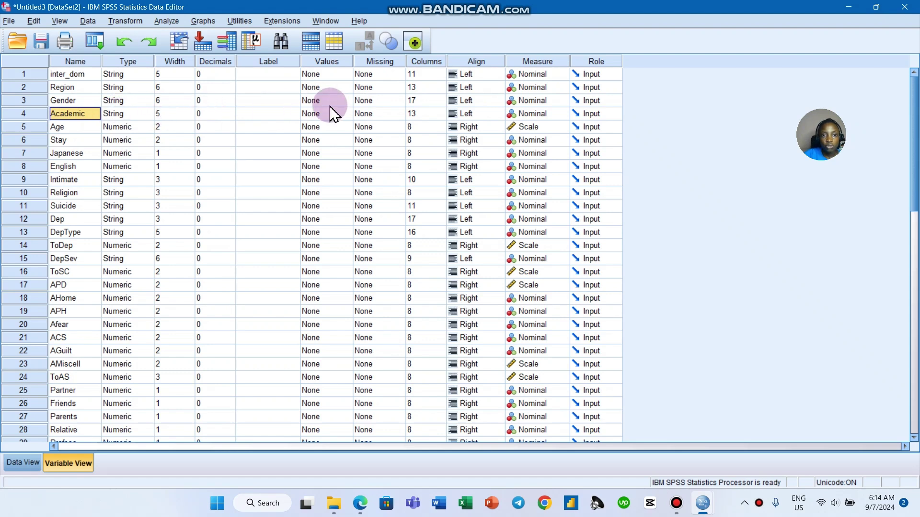
click(37, 115)
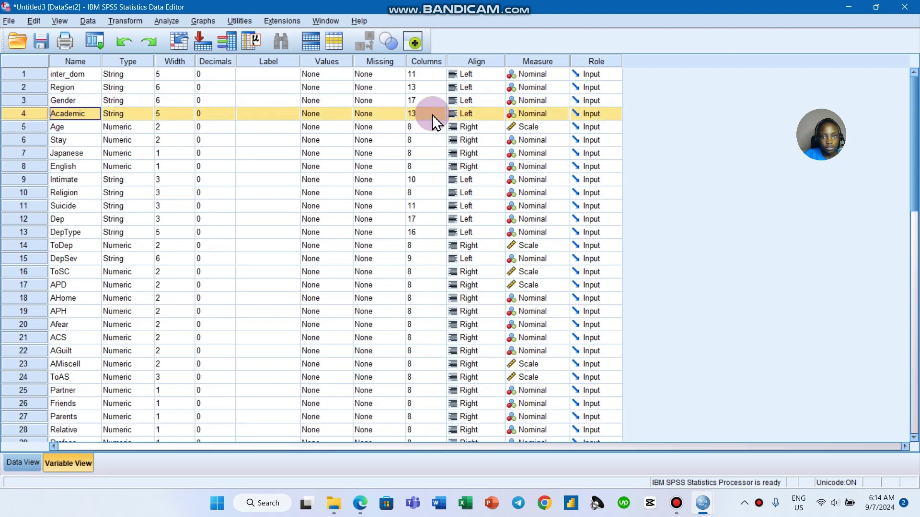
click(561, 115)
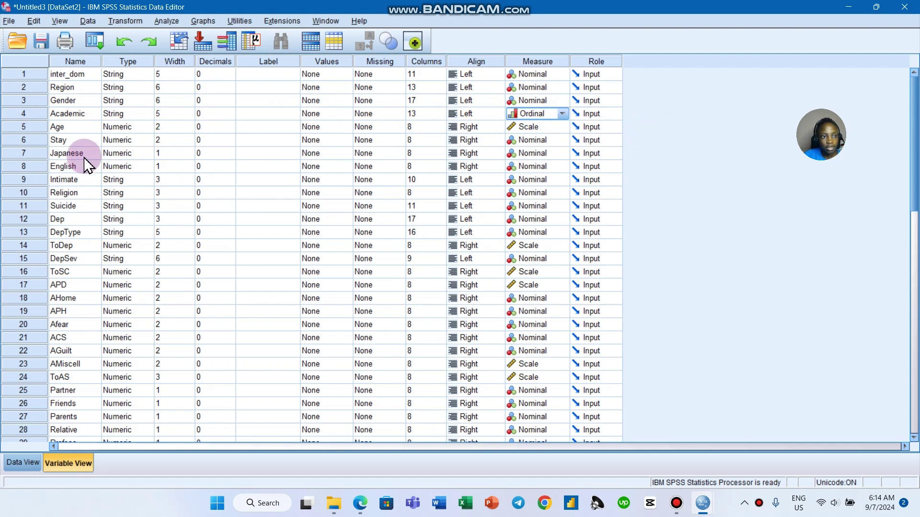
Check that Age is measured as Scale and set the measurement level of Stay to Scale.
click(51, 128)
click(43, 128)
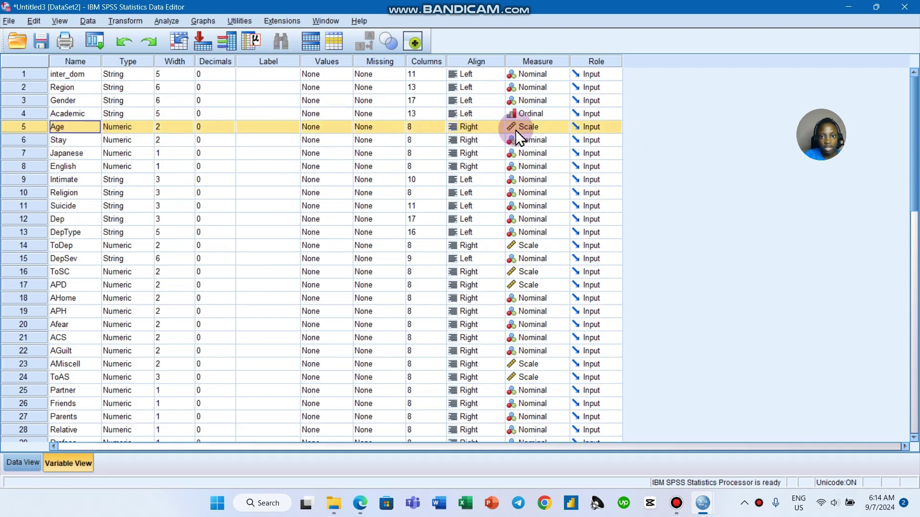
click(556, 127)
click(561, 128)
click(36, 139)
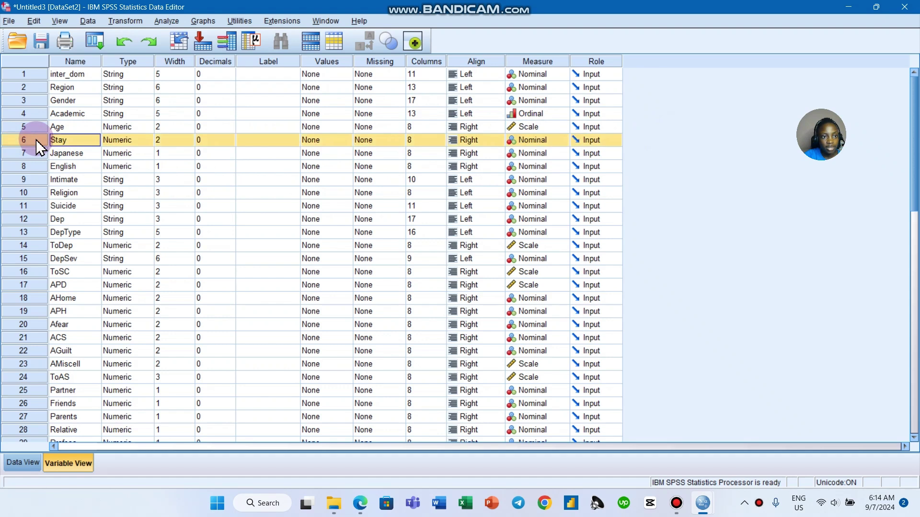
click(560, 139)
click(560, 140)
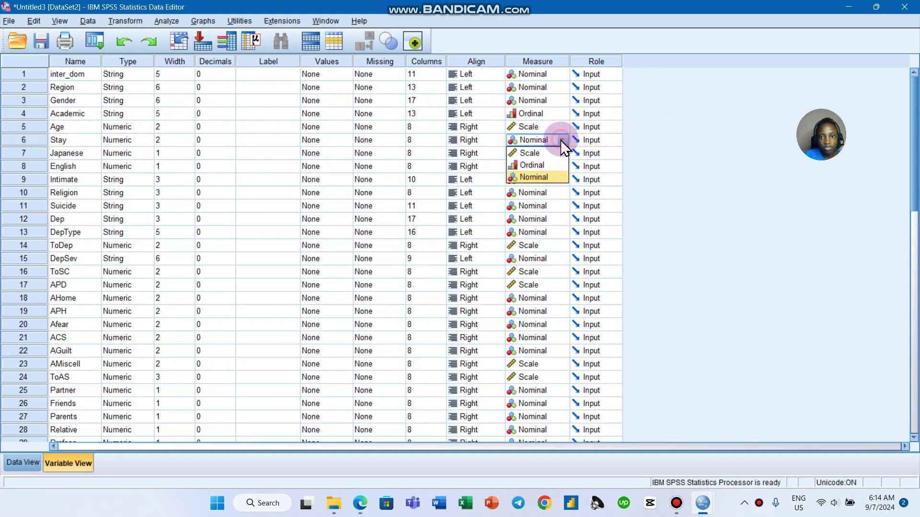
click(561, 151)
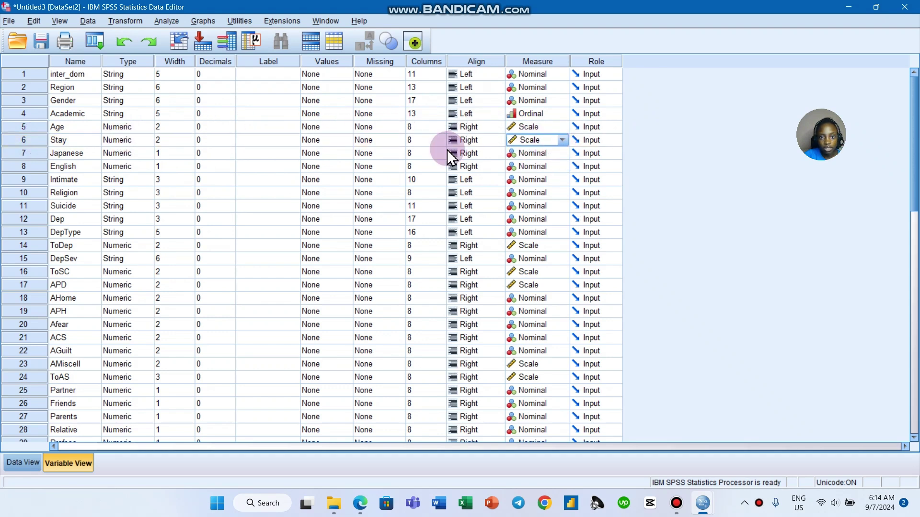
Set the measurement level of both Japanese and English to Scale.
click(37, 154)
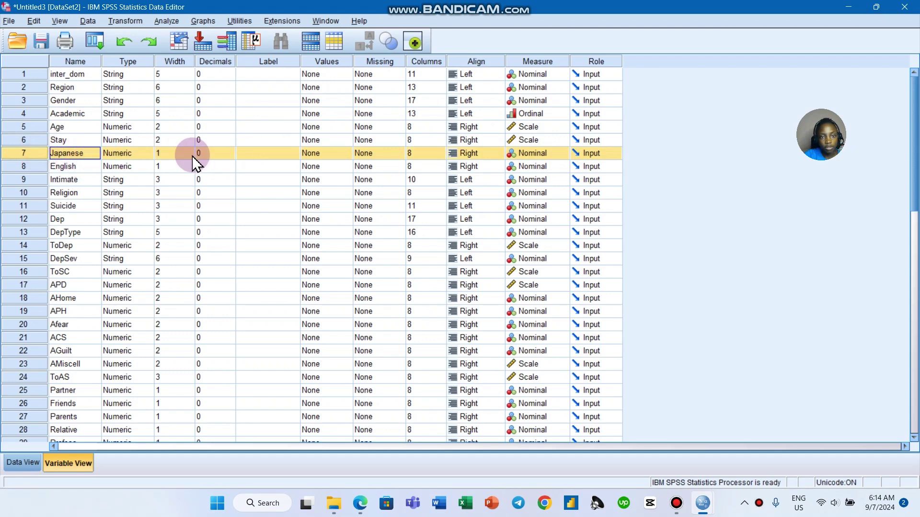
click(566, 154)
click(565, 154)
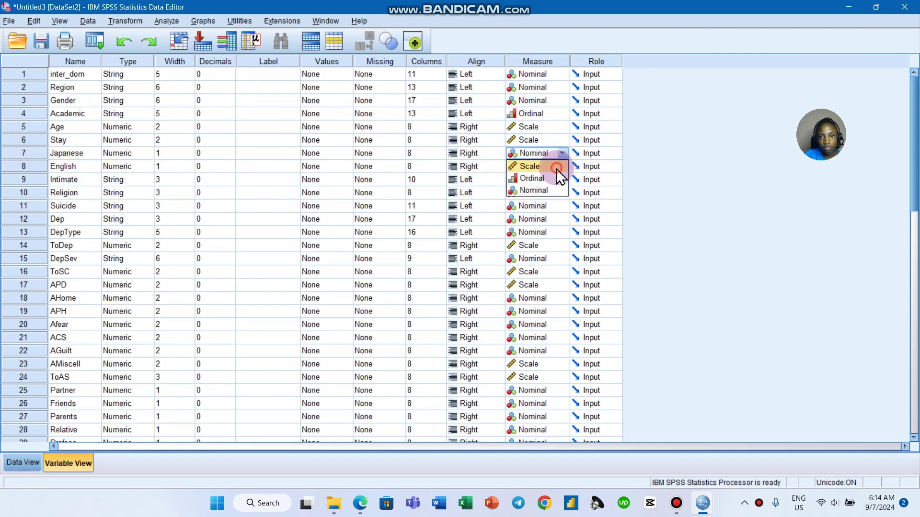
click(555, 168)
click(31, 168)
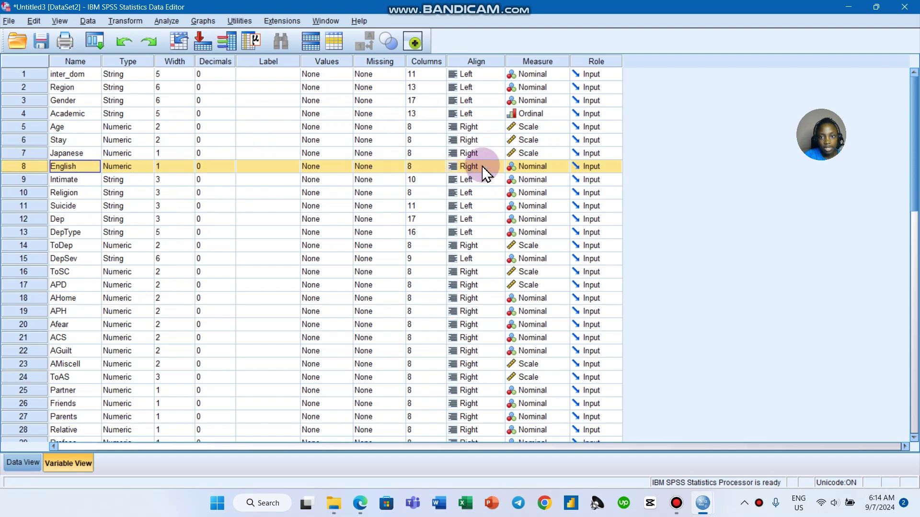
click(562, 166)
click(562, 167)
click(558, 180)
Check the measurement levels of Intimate, Religion, Suicide, Dep and DepType one variable at a time.
click(396, 185)
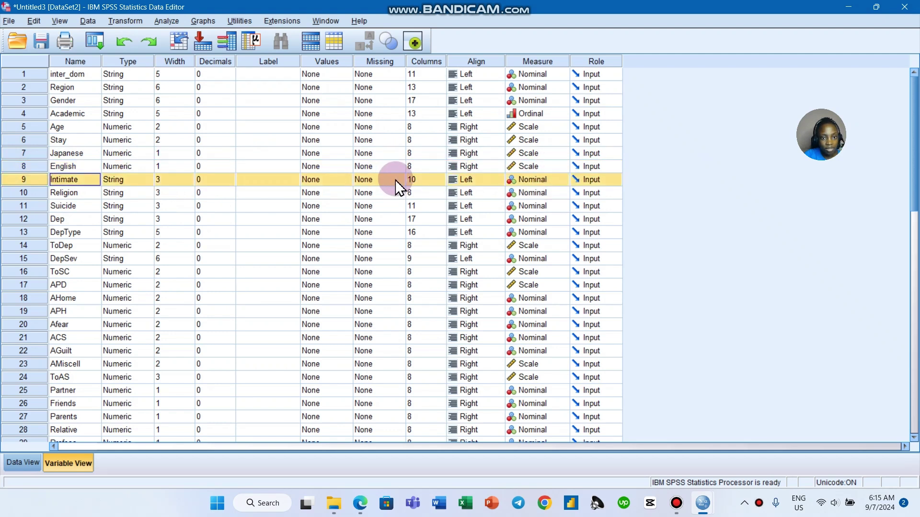
click(560, 180)
click(561, 180)
click(561, 181)
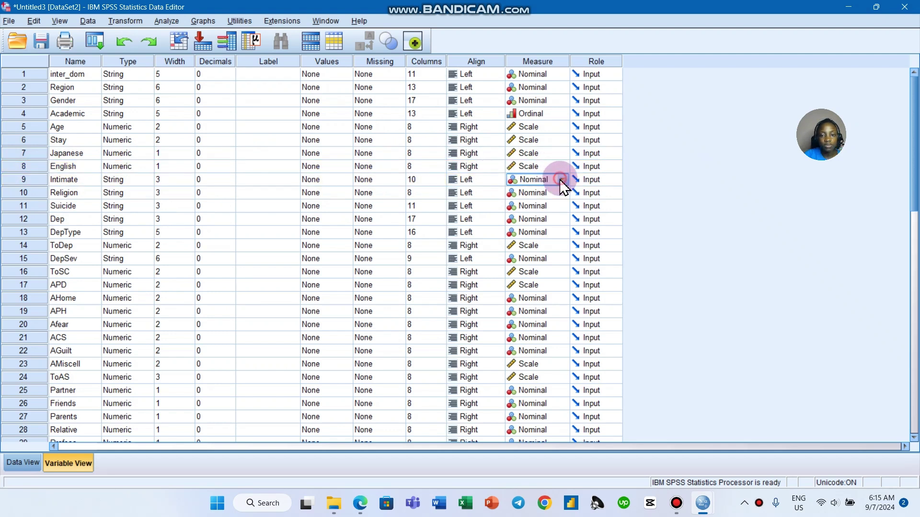
click(25, 195)
click(28, 206)
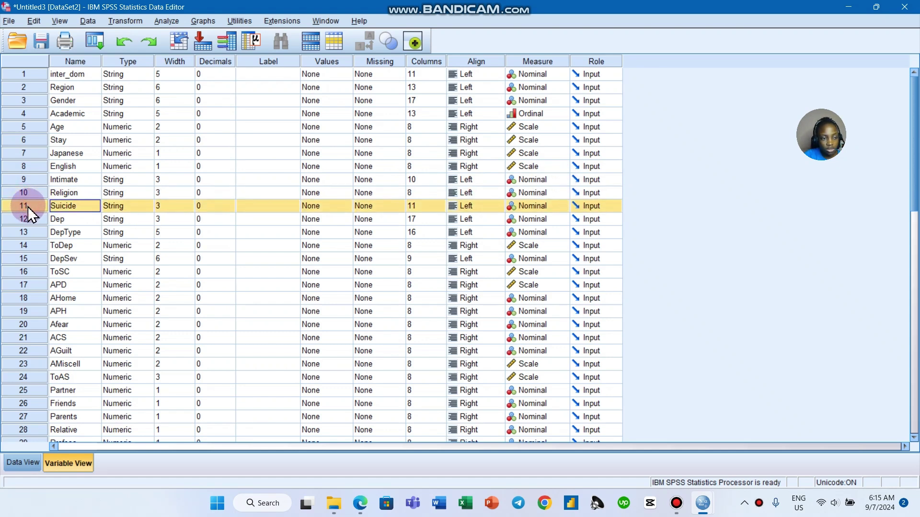
click(31, 220)
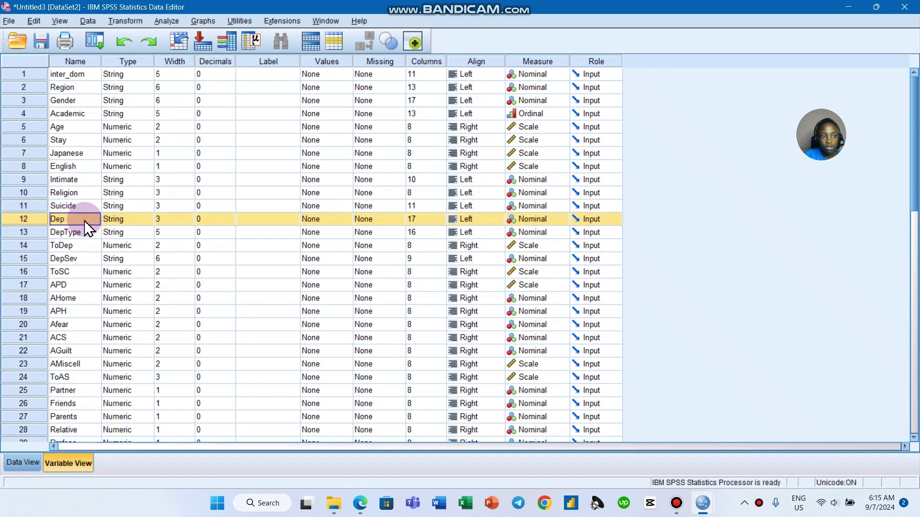
click(41, 233)
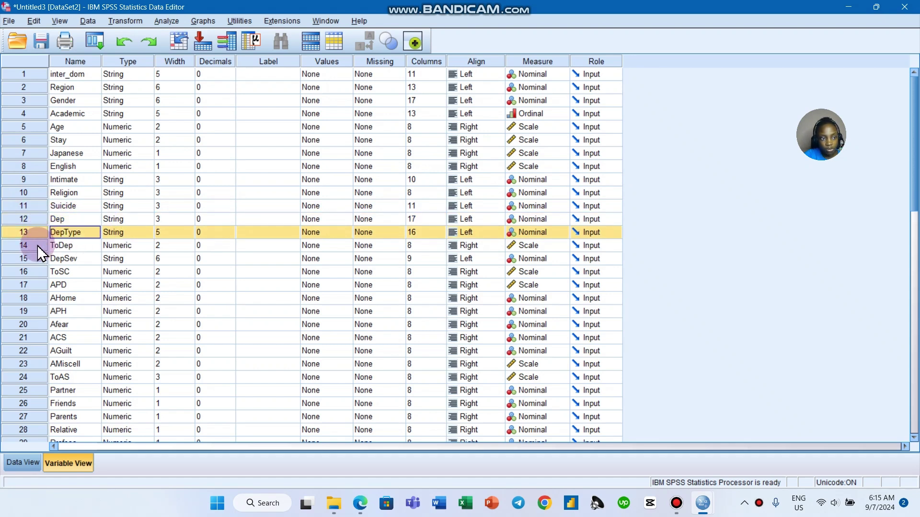
Check the measurement levels of ToDep, DepSev, ToSC, APD and AHome one variable at a time.
click(37, 245)
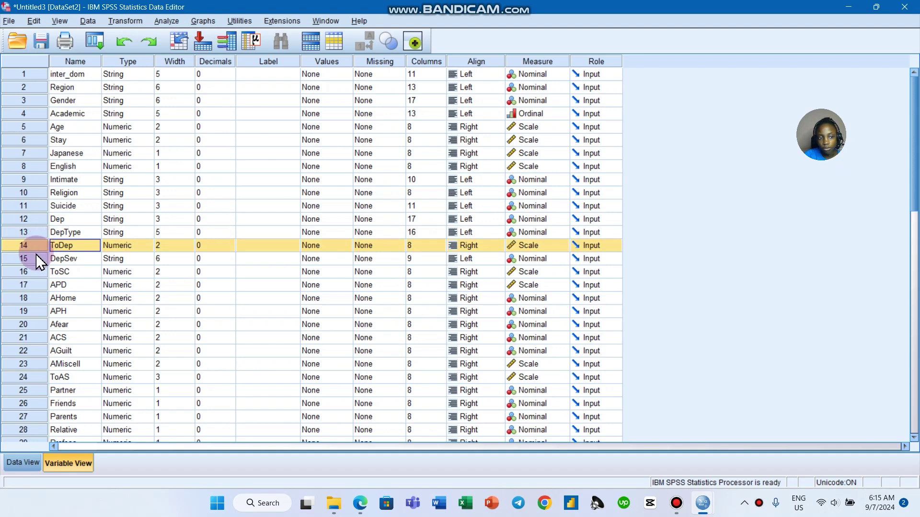
click(37, 258)
click(39, 245)
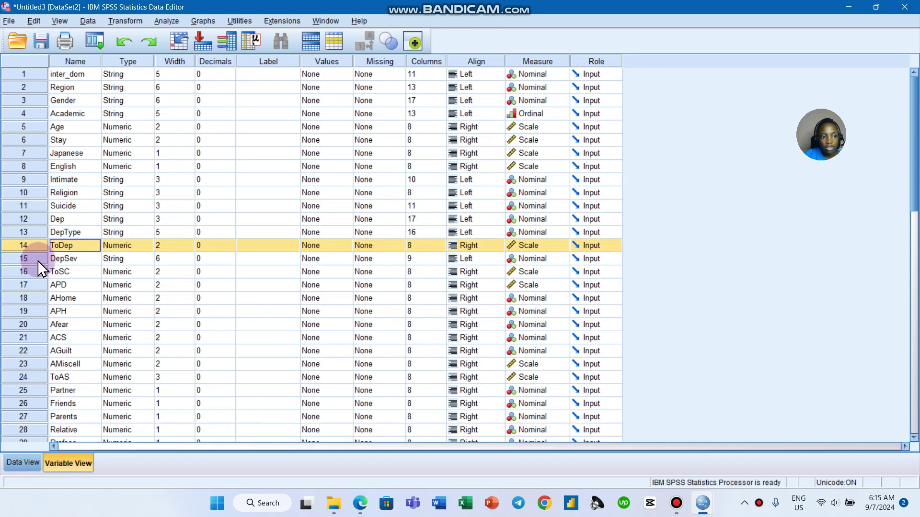
click(38, 260)
click(41, 271)
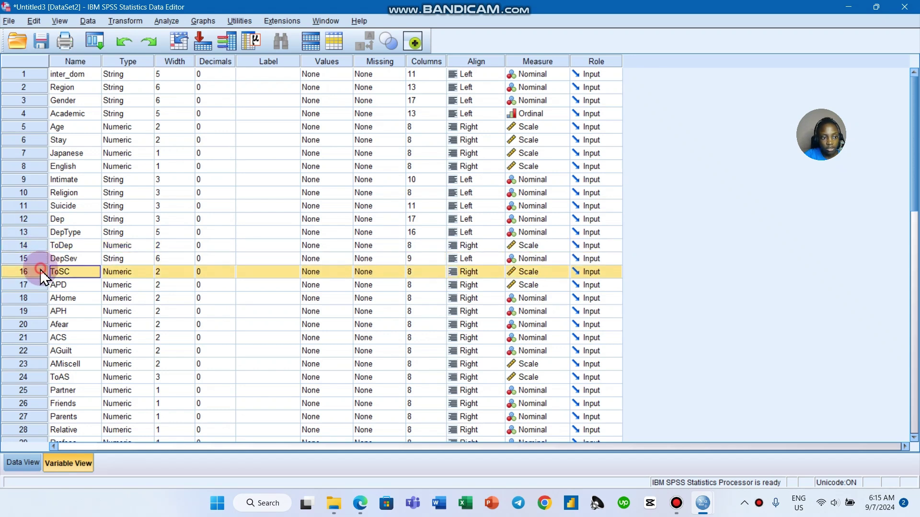
click(41, 284)
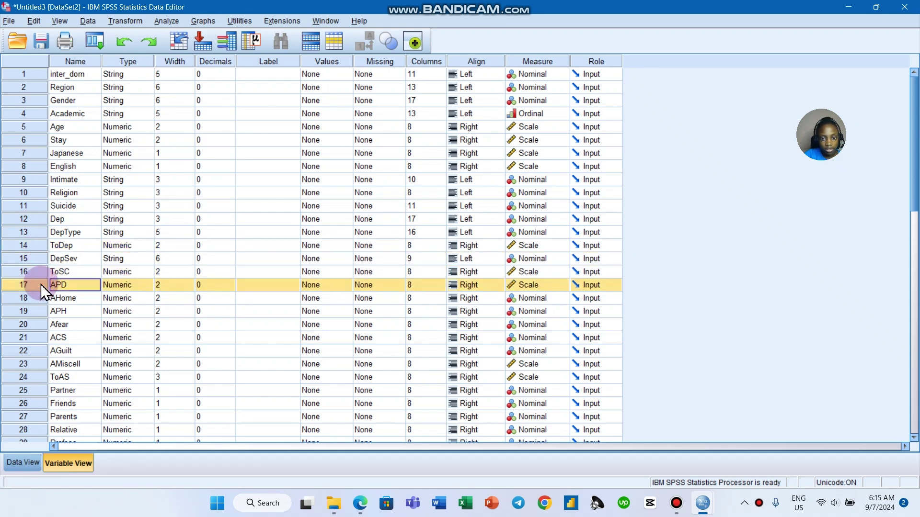
click(40, 298)
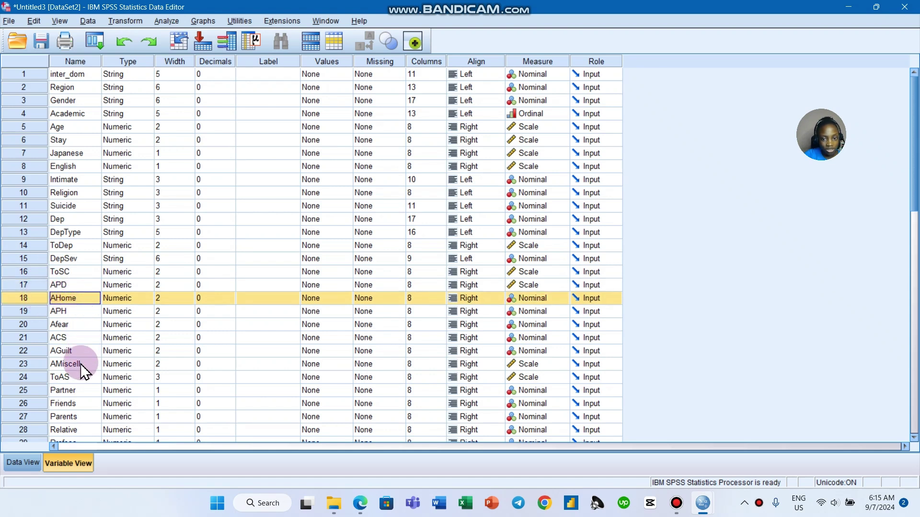
Switch to the dataset article in Edge and look up the variable explanations in its categorical and numerical variable tables.
mouse_move(361, 501)
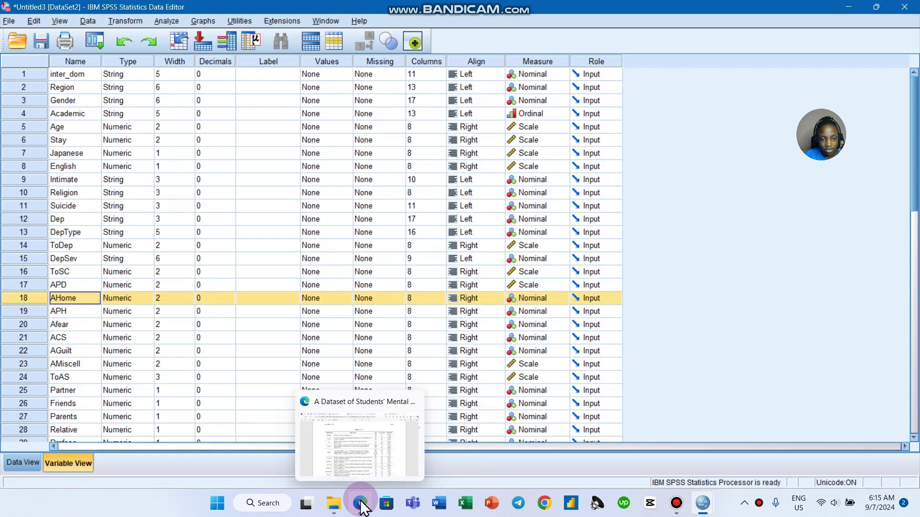
click(363, 450)
scroll(352, 383, down, 2)
scroll(354, 364, up, 7)
scroll(354, 369, up, 10)
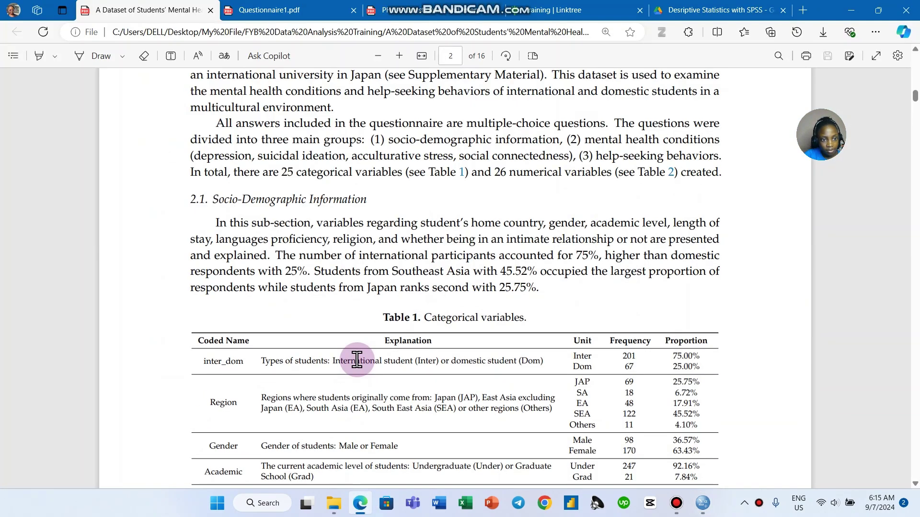
scroll(355, 362, down, 20)
scroll(355, 368, down, 20)
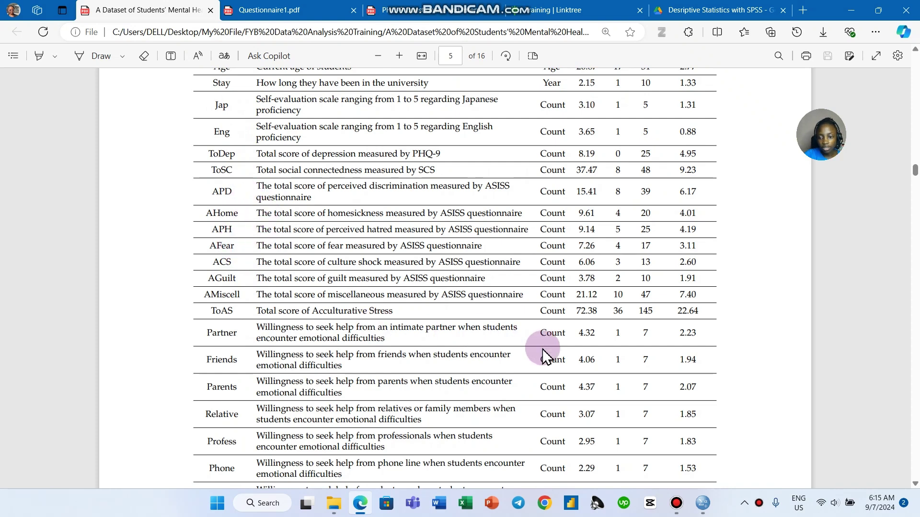
Switch back to the SPSS Data Editor and set the measurement level of AHome, APH, Afear, ACS and AGuilt to Scale.
mouse_move(701, 502)
click(732, 465)
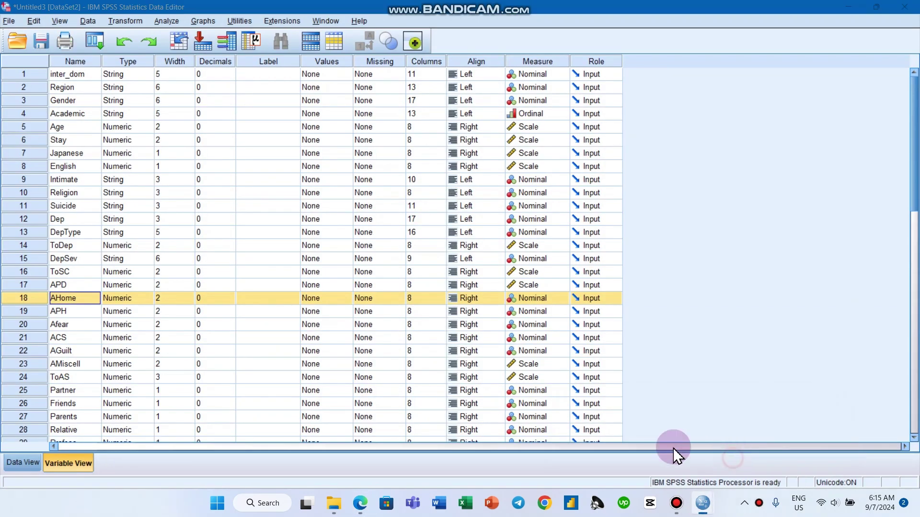
click(561, 297)
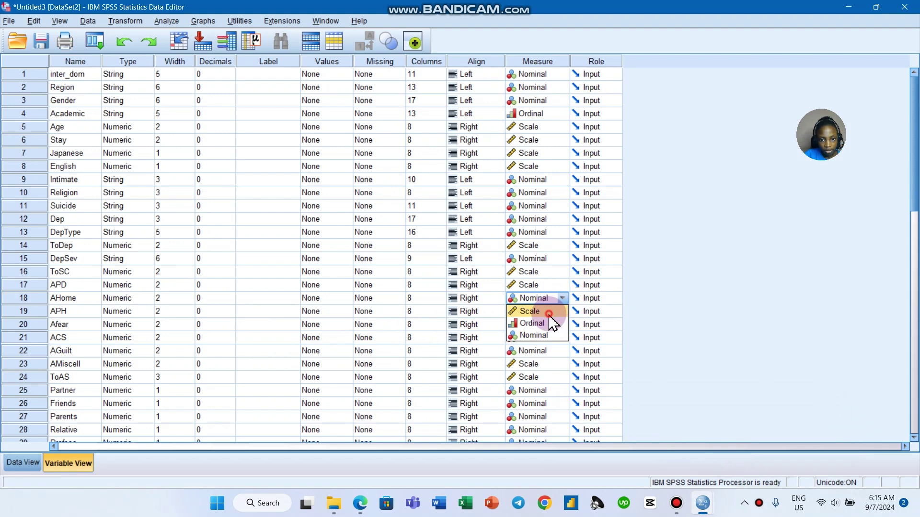
click(556, 311)
click(560, 312)
click(561, 324)
click(563, 325)
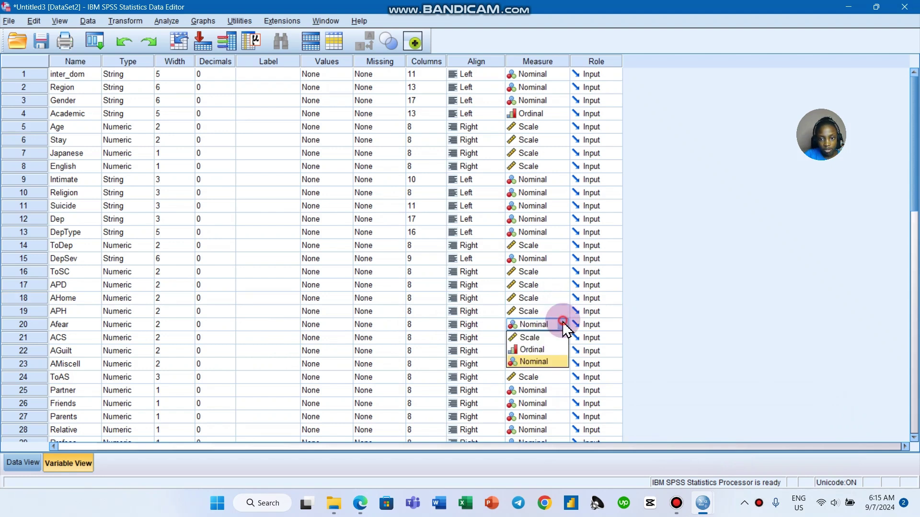
click(555, 338)
click(560, 339)
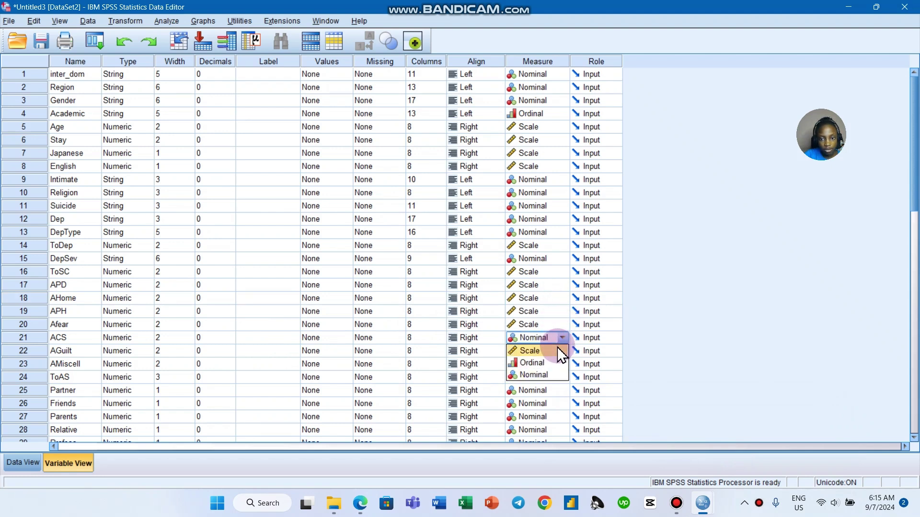
click(559, 351)
Review the measurement levels of the help-seeking variables from Partner to Internet.
click(36, 405)
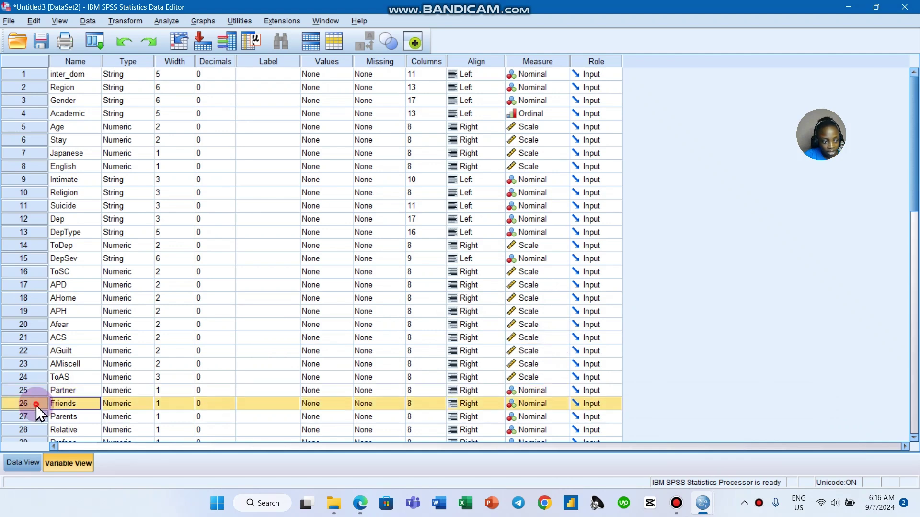
scroll(43, 407, down, 4)
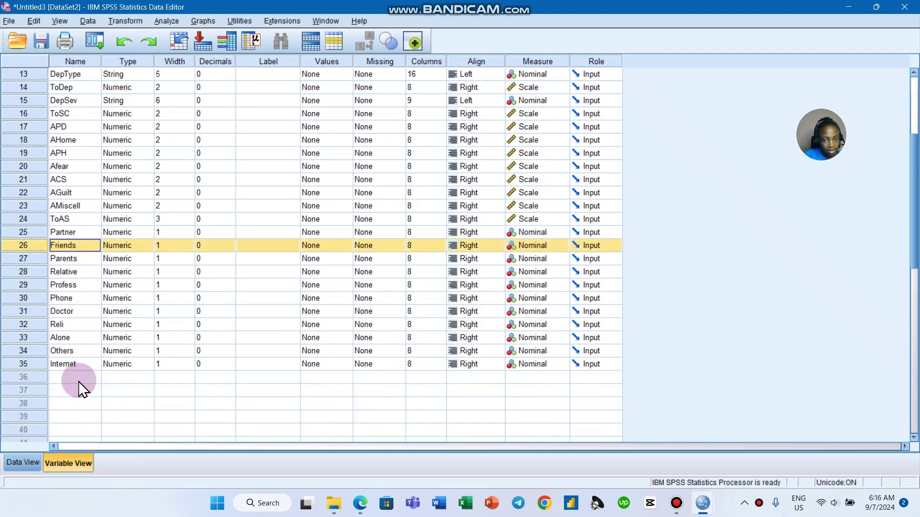
scroll(538, 346, up, 4)
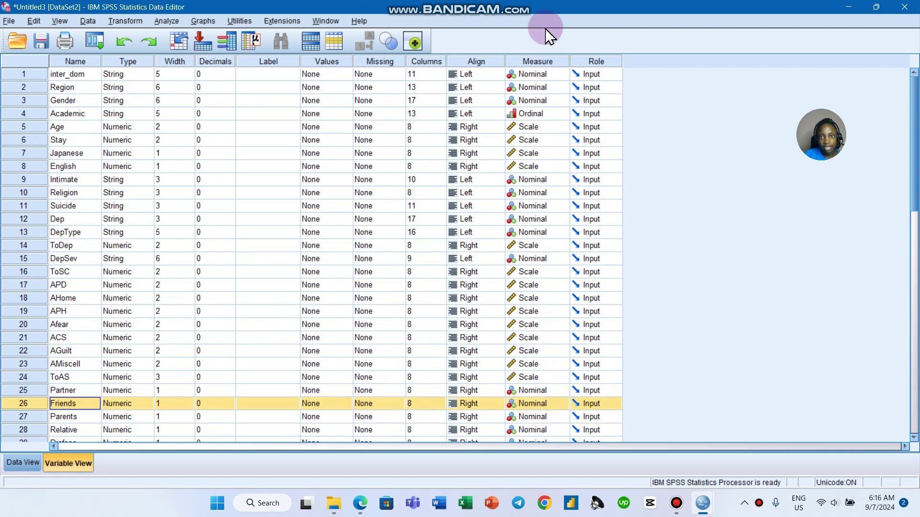
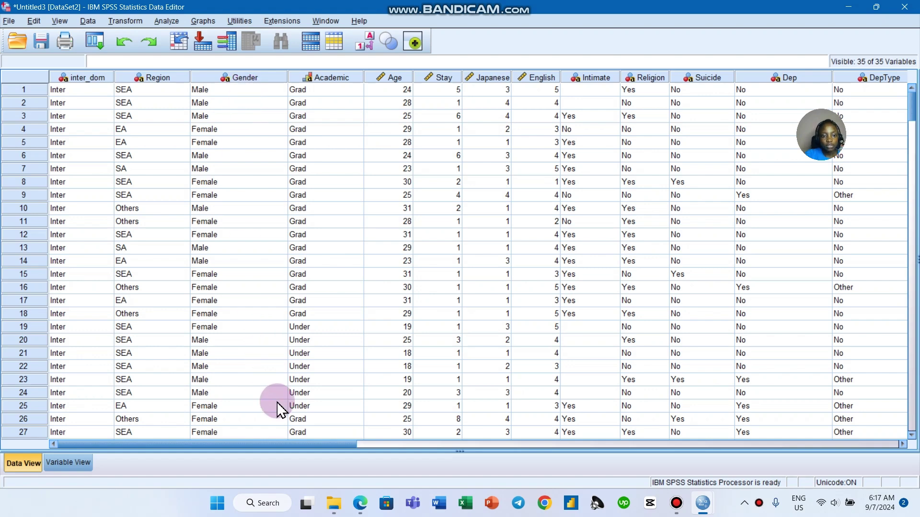
Look across the data columns from inter_dom to ACS to review the values and each variable's measurement type.
drag(298, 443, 440, 461)
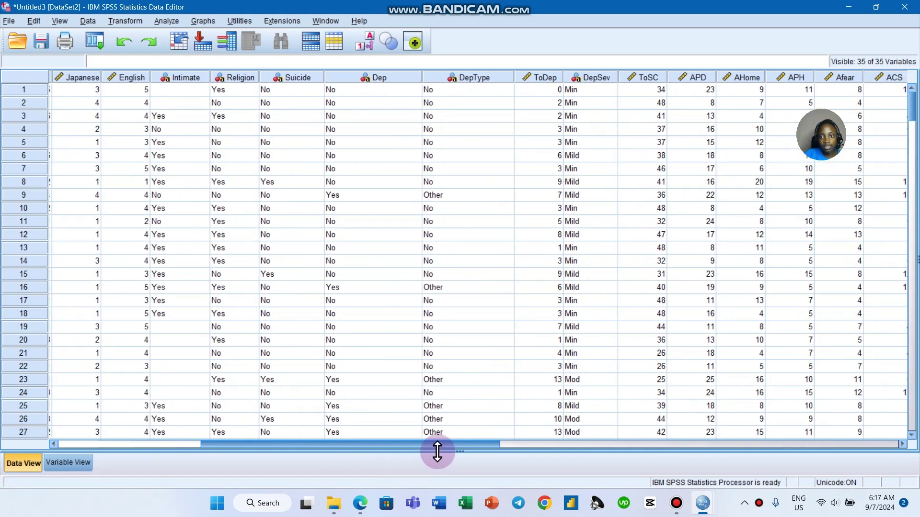
drag(438, 455, 450, 465)
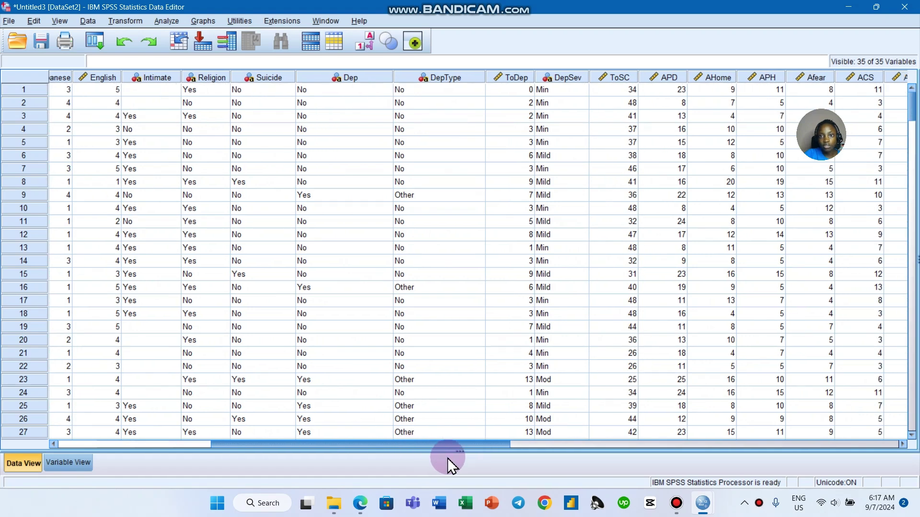
scroll(509, 290, down, 9)
scroll(509, 289, up, 9)
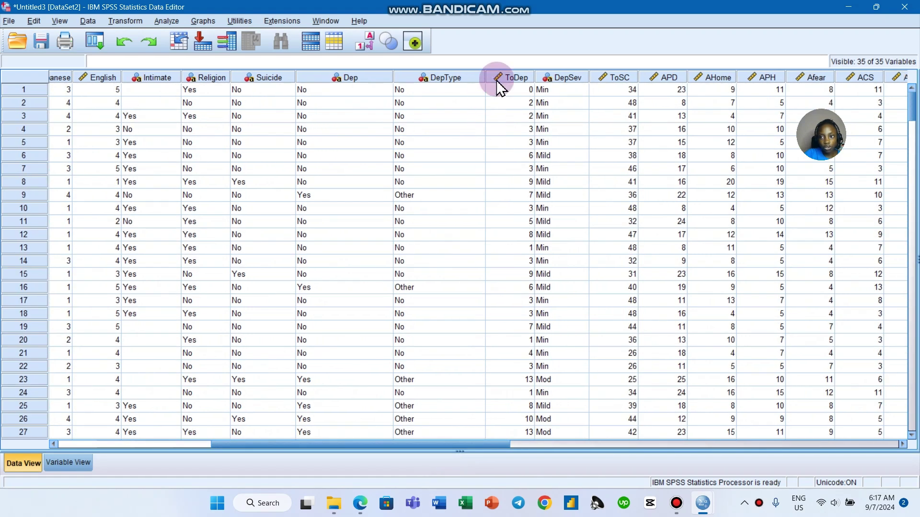
drag(510, 444, 283, 442)
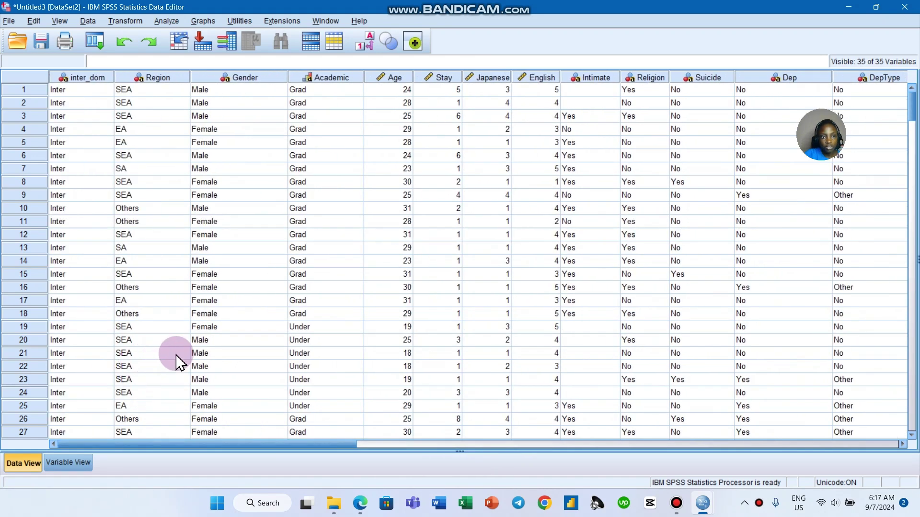
click(162, 23)
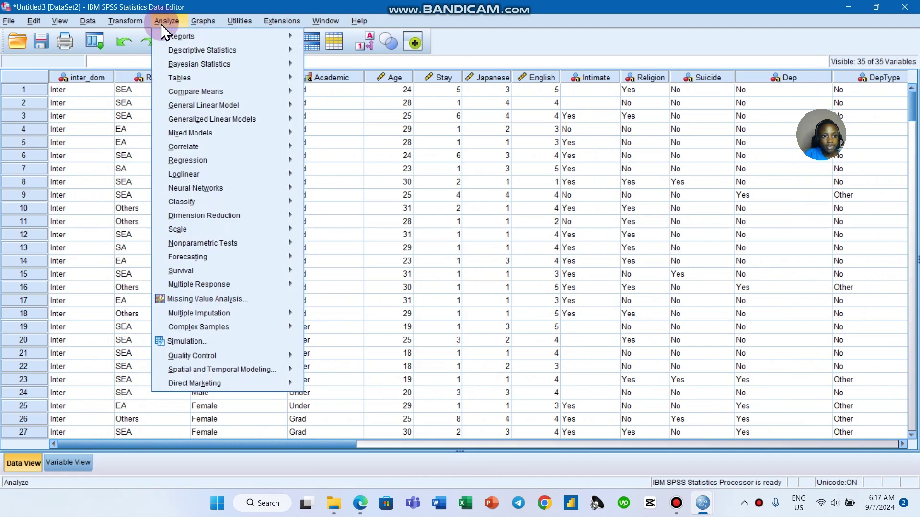
mouse_move(198, 91)
click(331, 109)
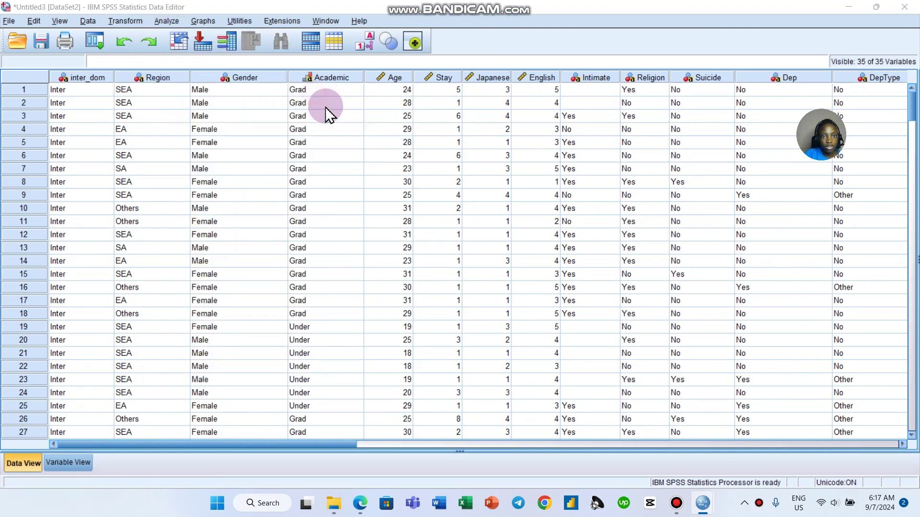
click(594, 176)
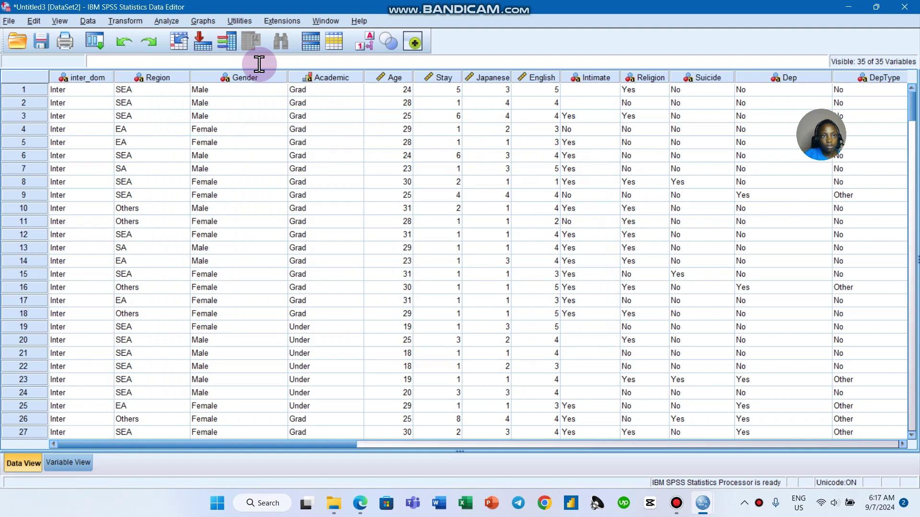
Start an Independent-Samples T Test and set ToDep as the test variable.
click(170, 22)
mouse_move(246, 94)
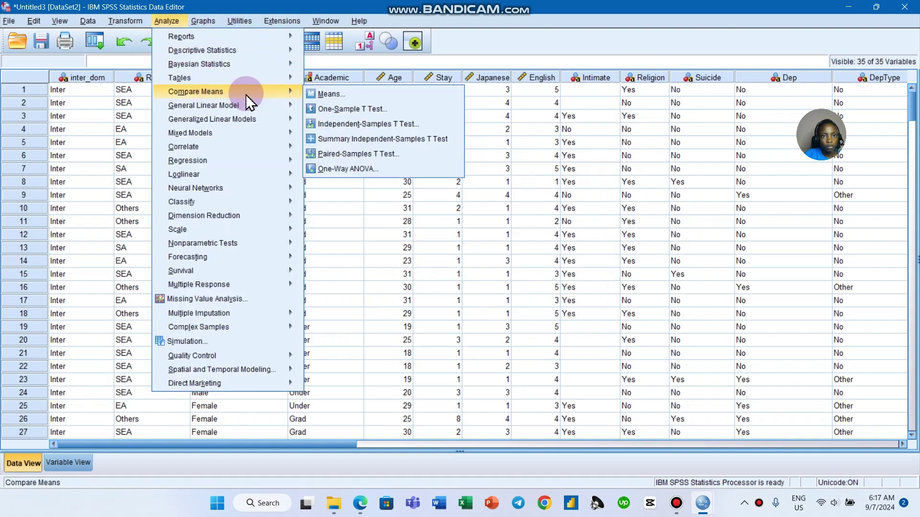
click(337, 124)
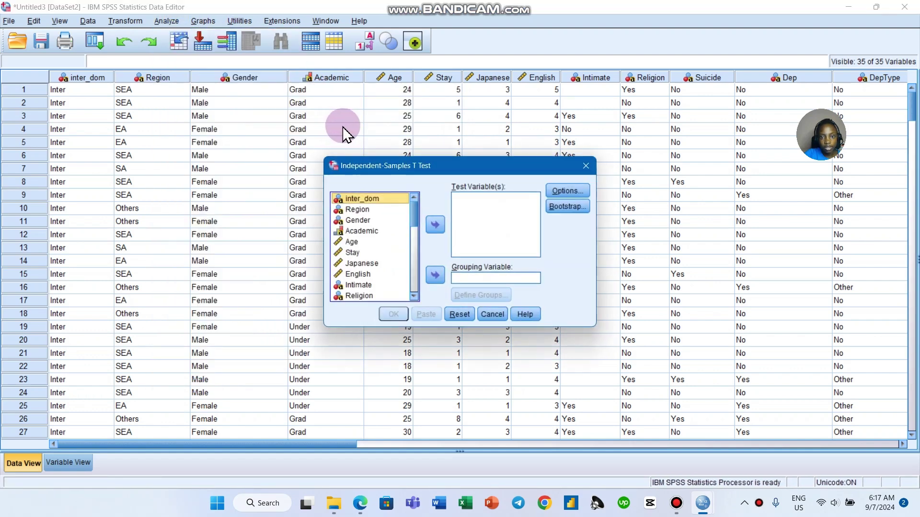
scroll(387, 254, down, 7)
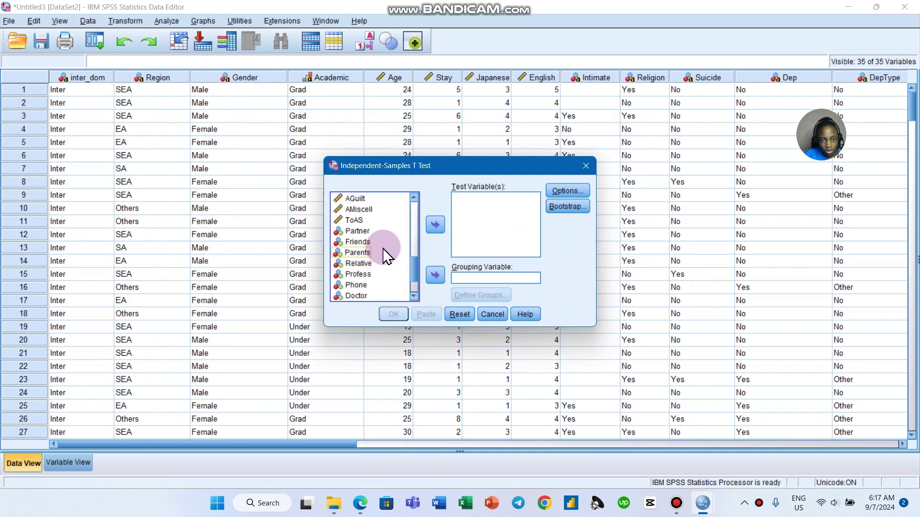
scroll(386, 259, up, 1)
scroll(389, 246, down, 3)
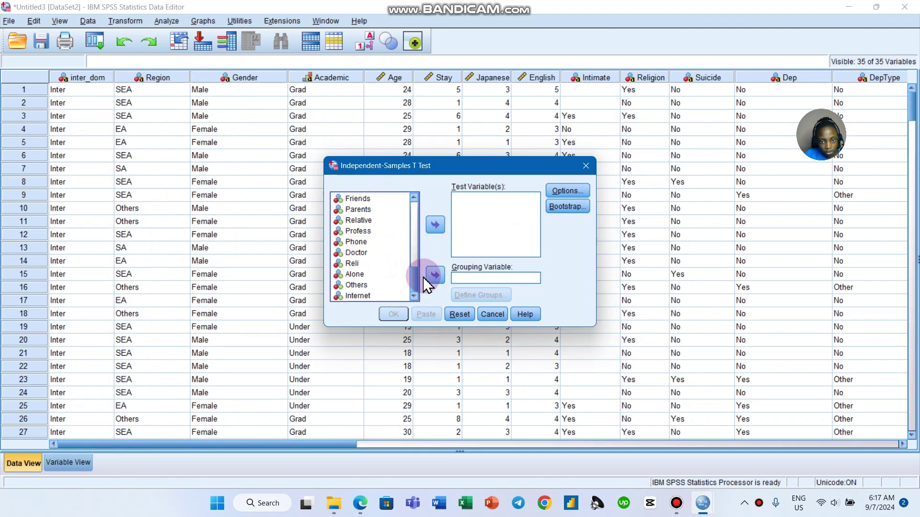
scroll(413, 271, up, 2)
scroll(413, 261, up, 4)
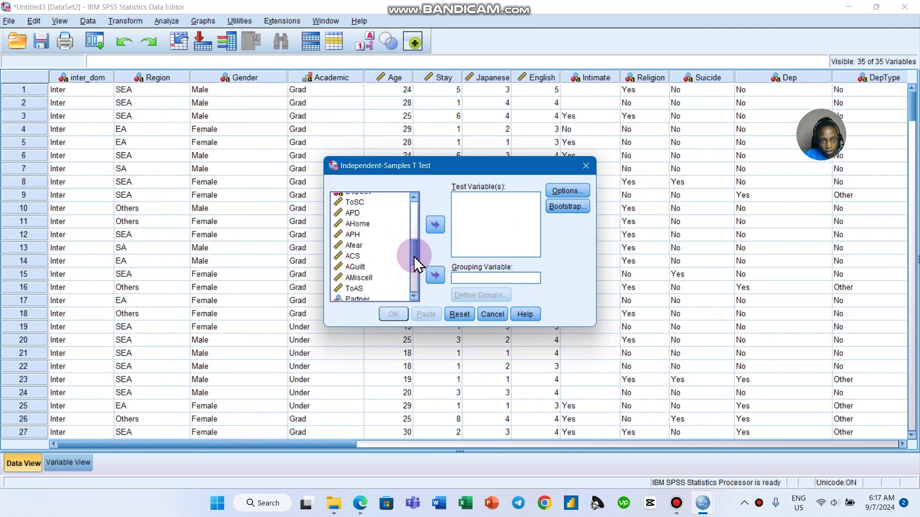
click(364, 224)
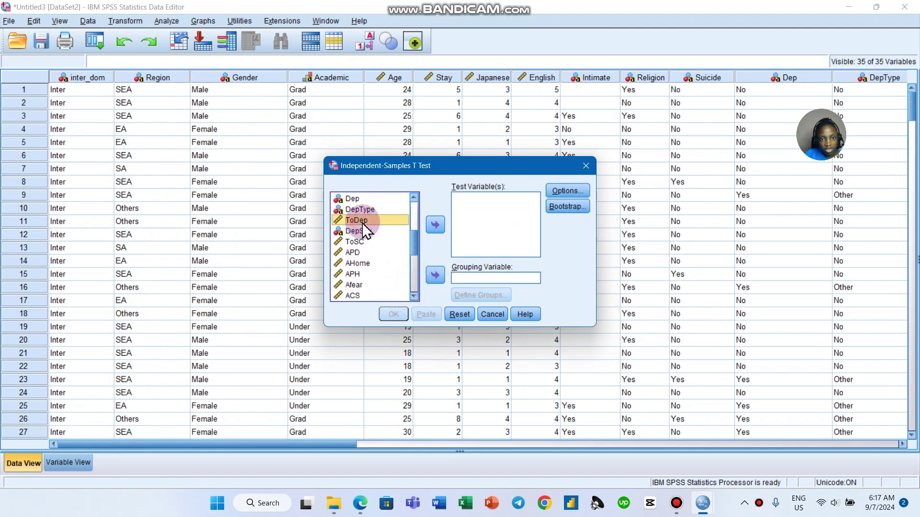
click(428, 227)
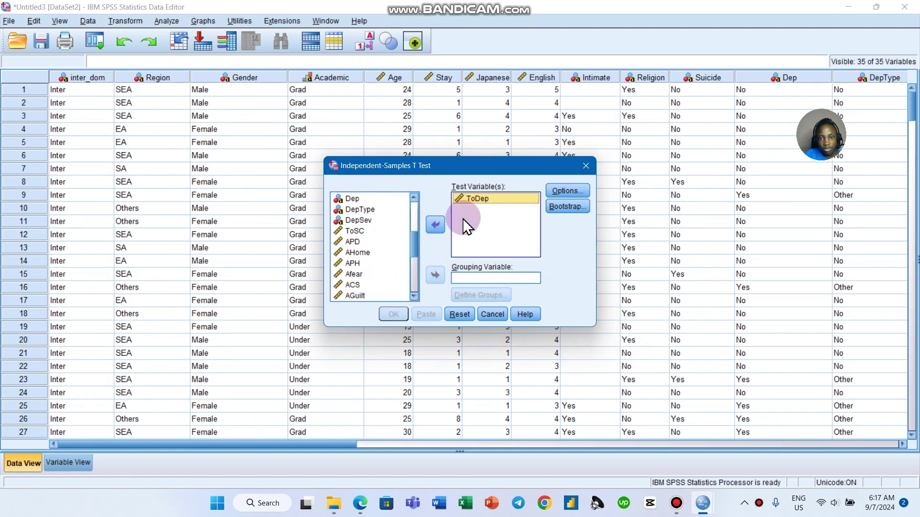
Use Gender as the grouping variable of the Independent-Samples T Test.
scroll(414, 244, up, 2)
drag(412, 232, 413, 217)
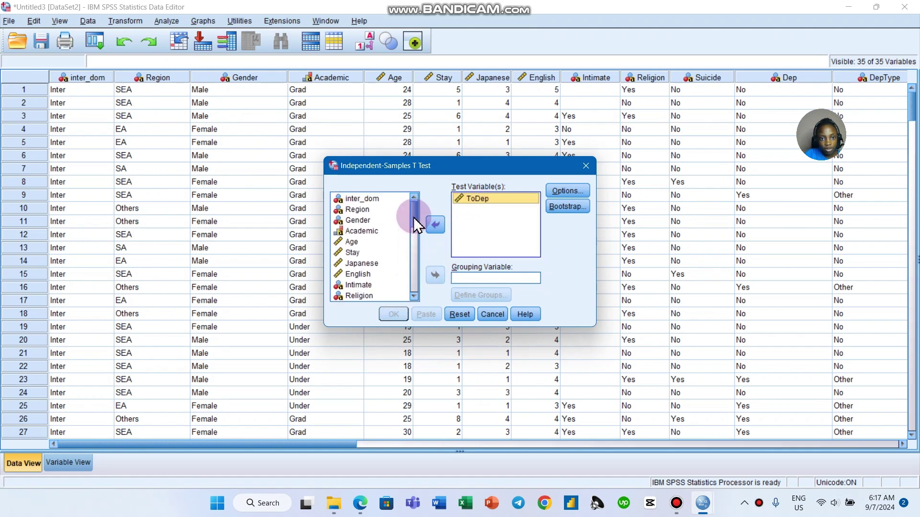
click(369, 221)
click(435, 275)
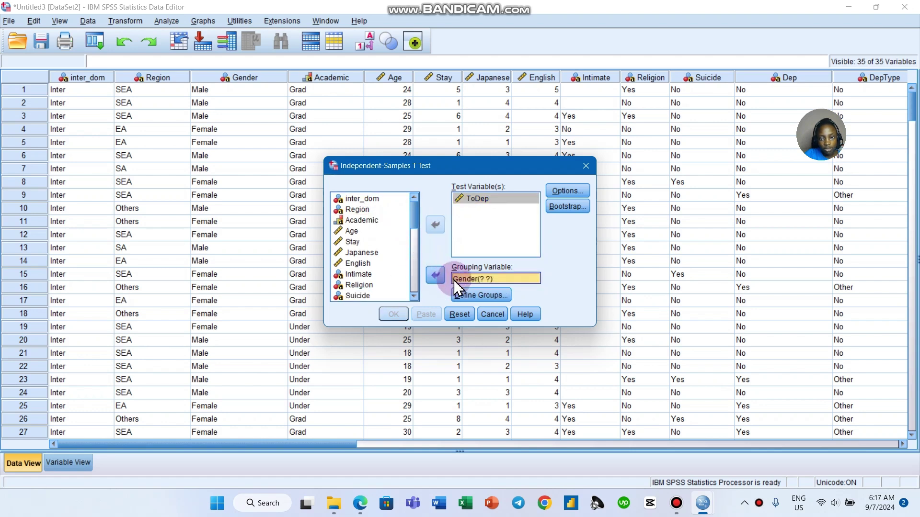
click(472, 297)
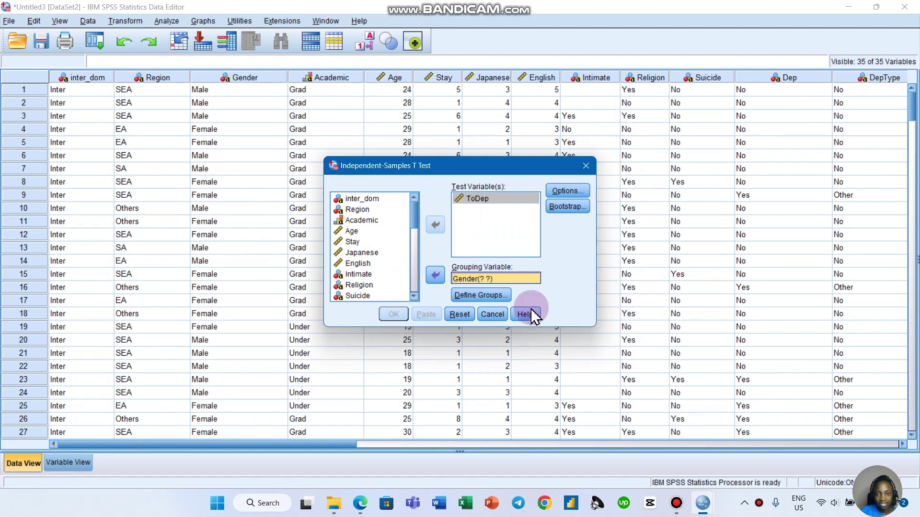
click(495, 295)
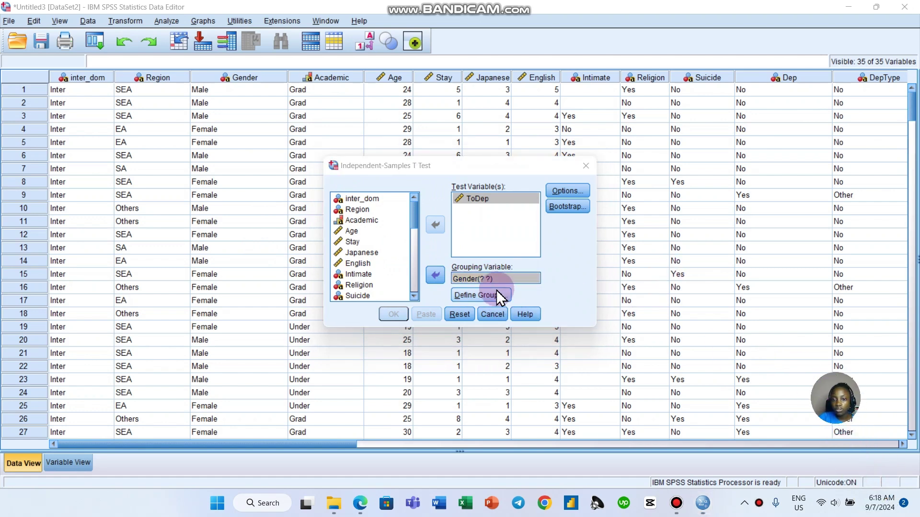
click(447, 235)
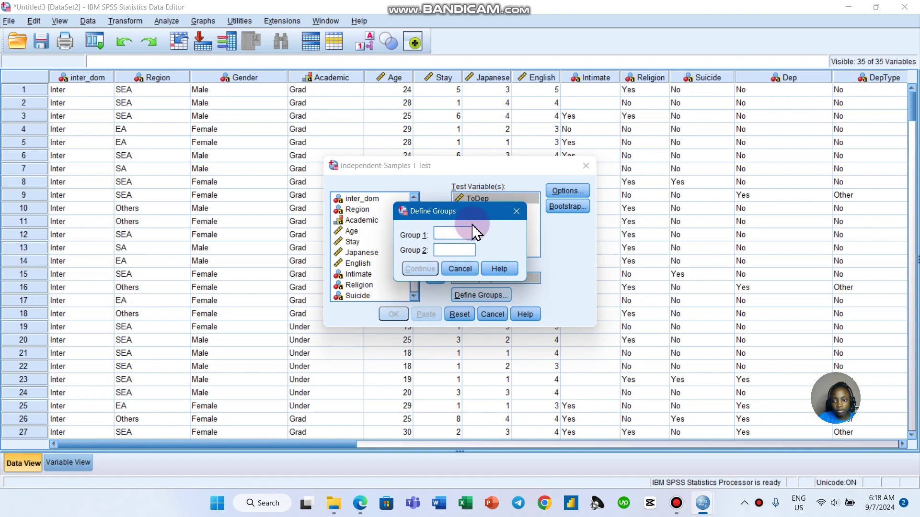
click(515, 210)
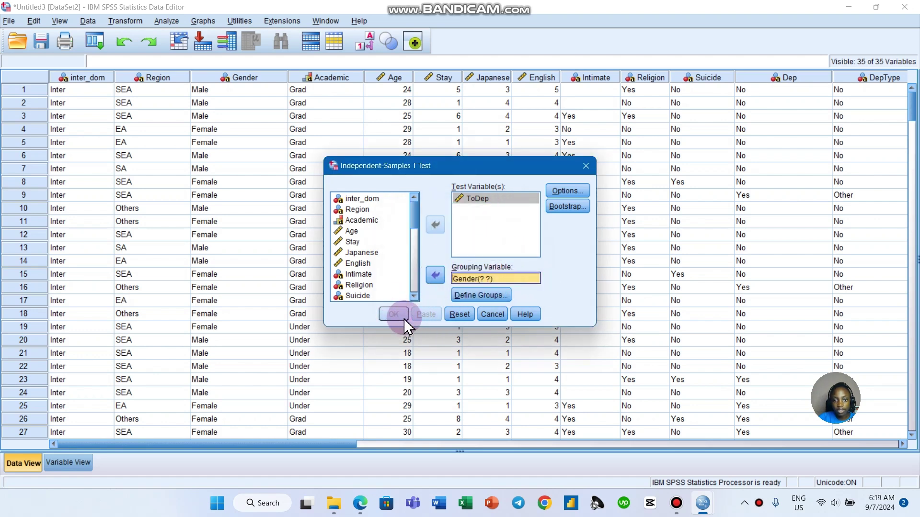
Define the Gender groups as 1 and 2, run the T Test, and review its output before returning to the data.
click(472, 295)
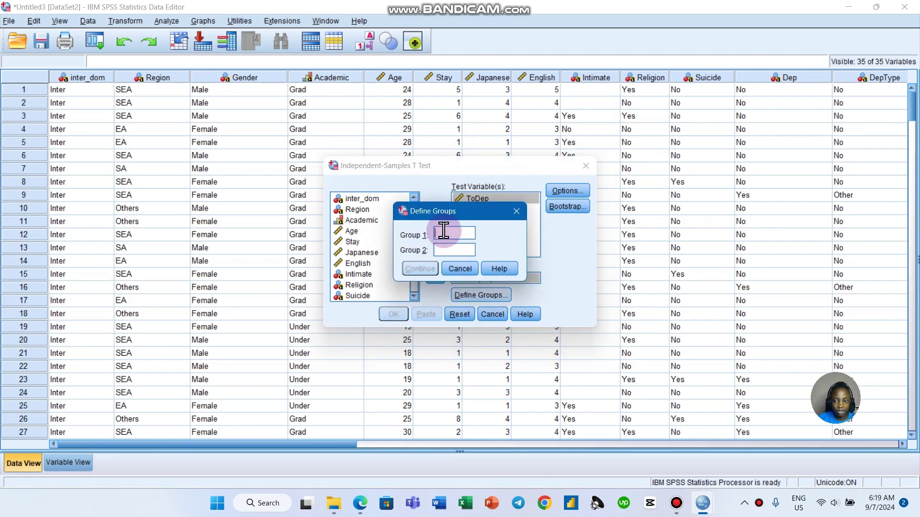
text(1)
click(455, 250)
text(2)
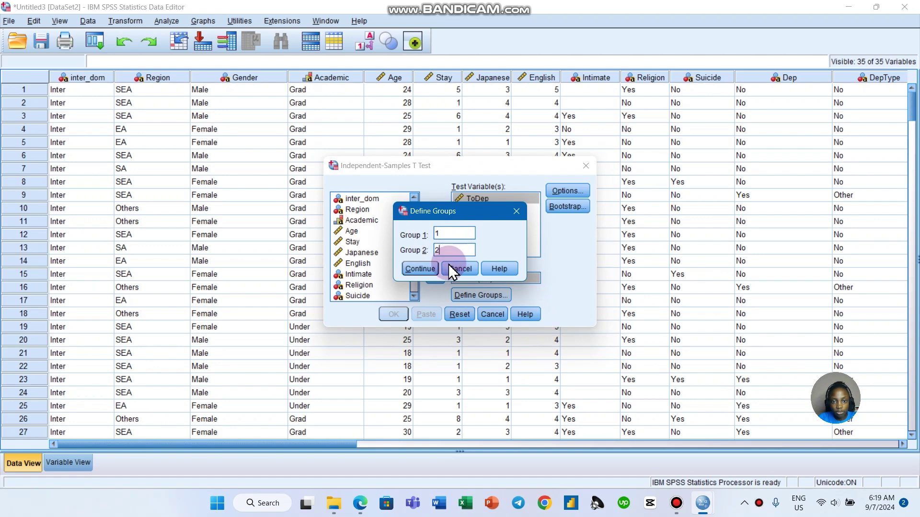
click(433, 270)
click(395, 314)
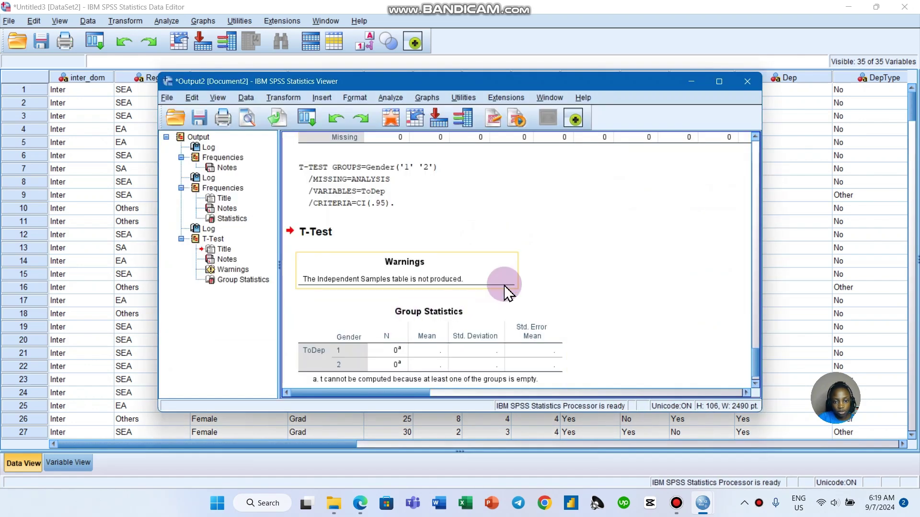
scroll(503, 288, down, 1)
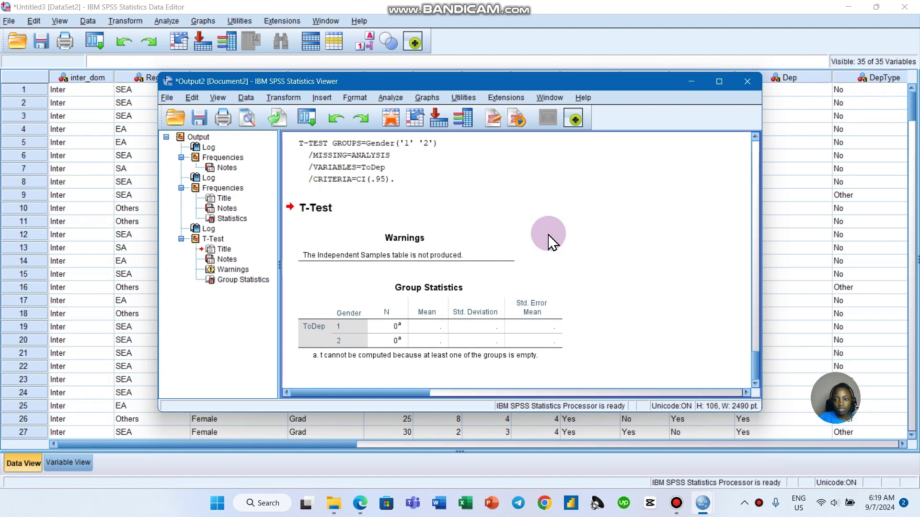
click(695, 89)
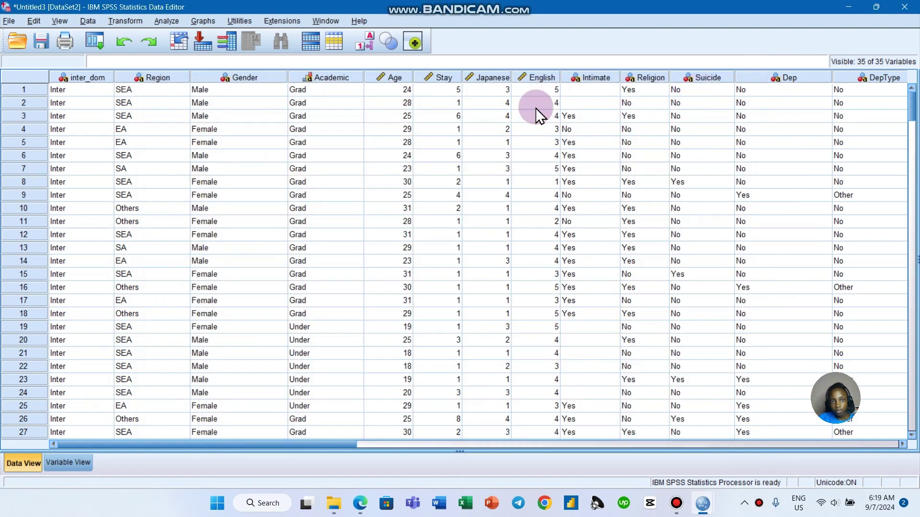
Start Recode into Same Variables and choose Gender as the variable to recode.
click(224, 76)
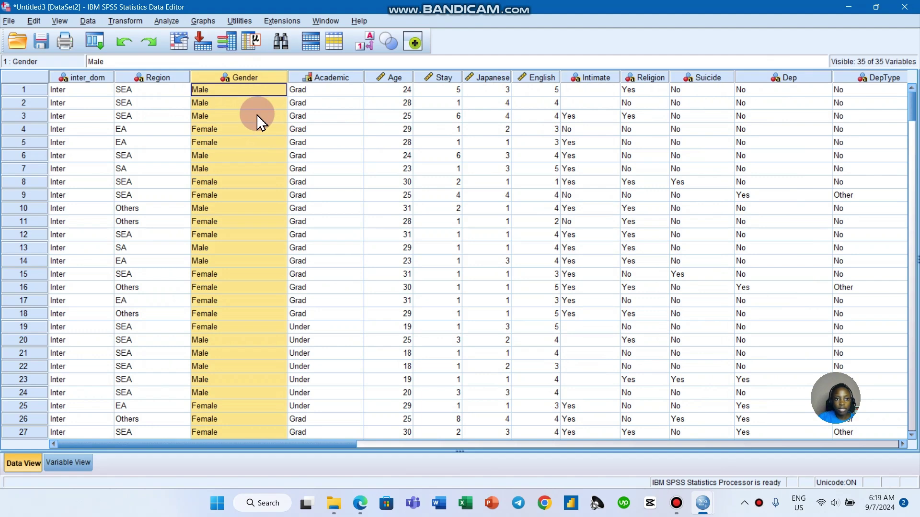
click(162, 19)
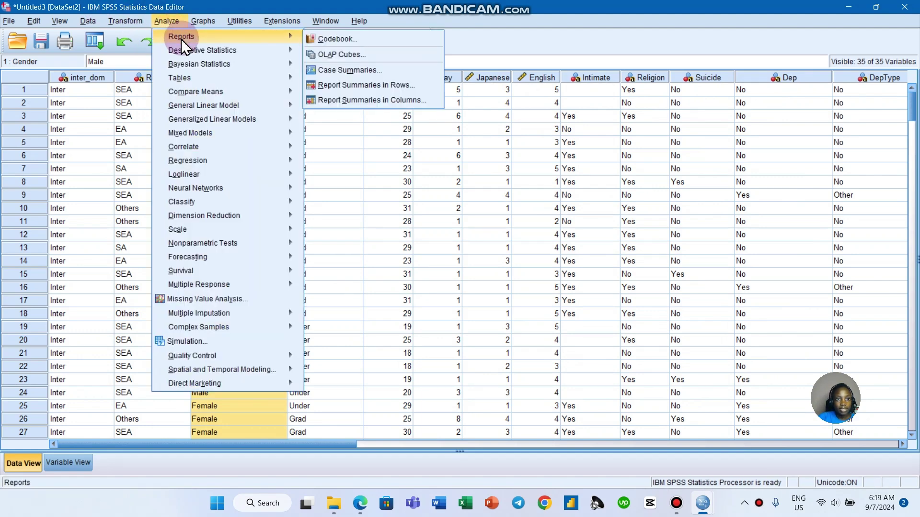
mouse_move(132, 14)
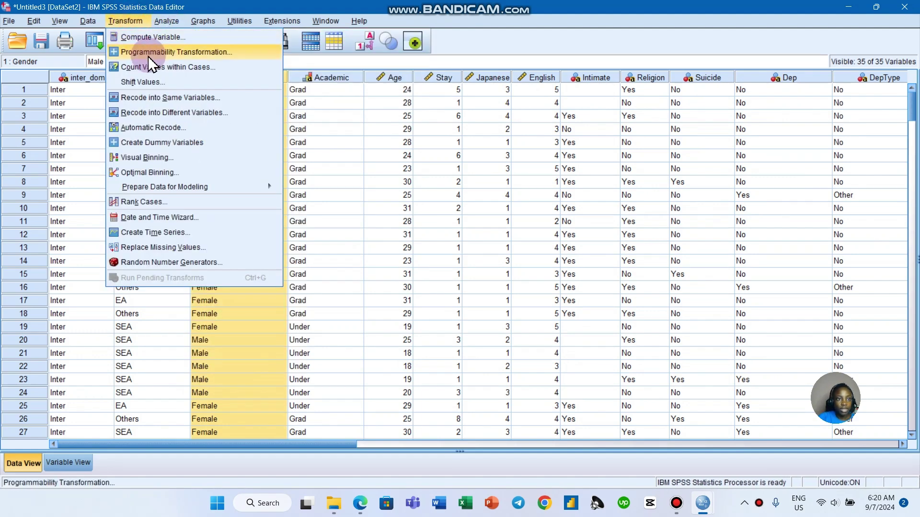
click(168, 97)
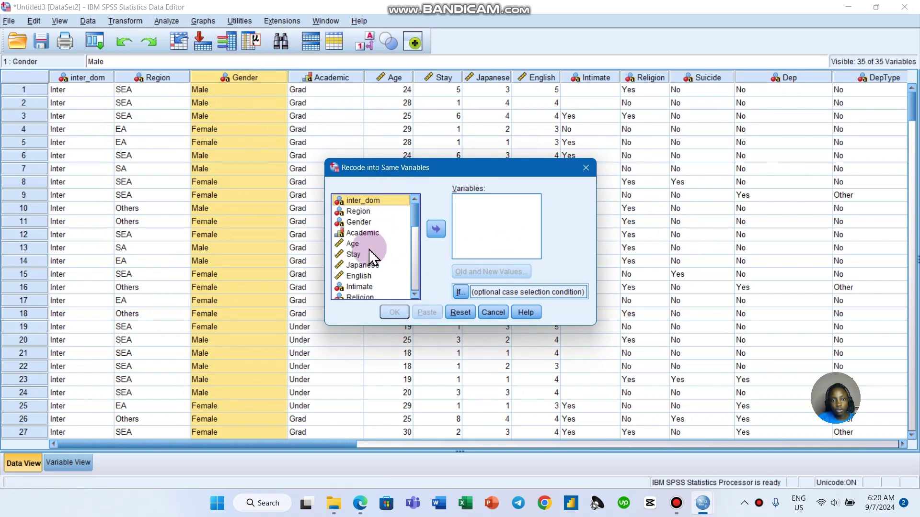
click(358, 222)
click(436, 228)
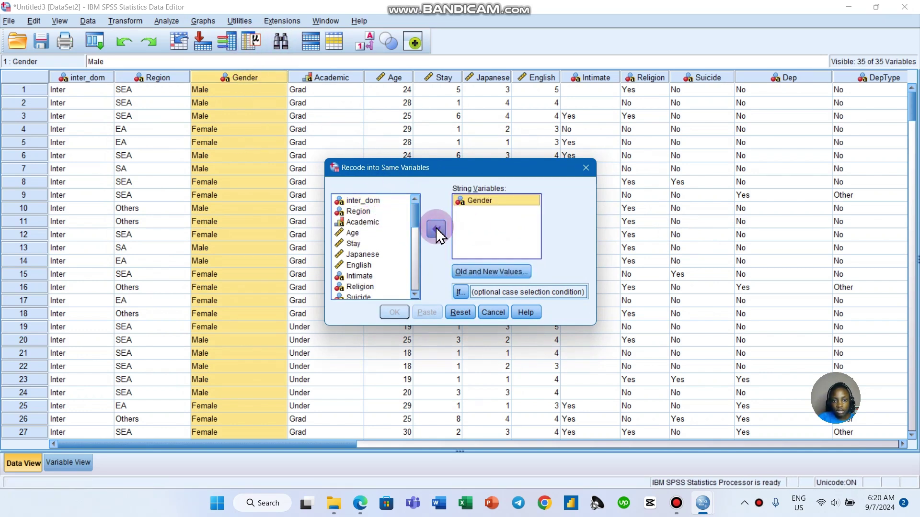
Add a recode rule for Gender that maps the old value Male to the new value 1.
click(495, 272)
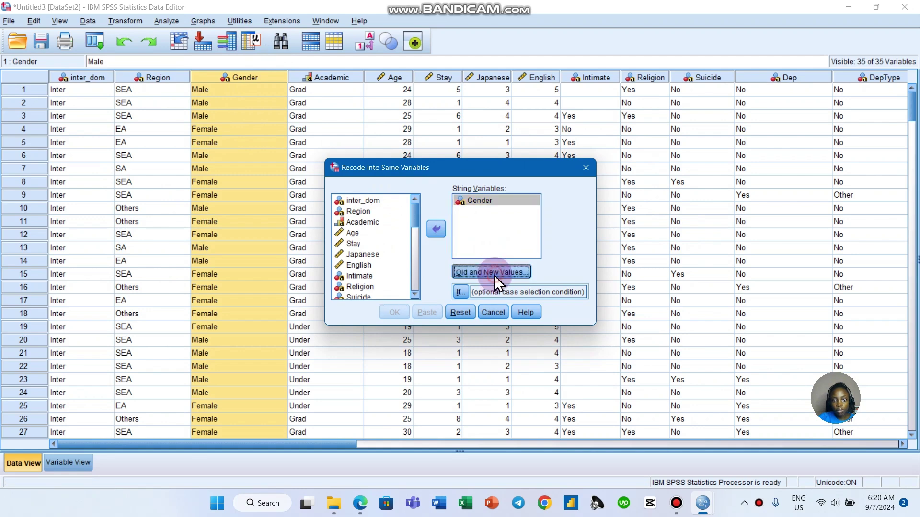
click(344, 180)
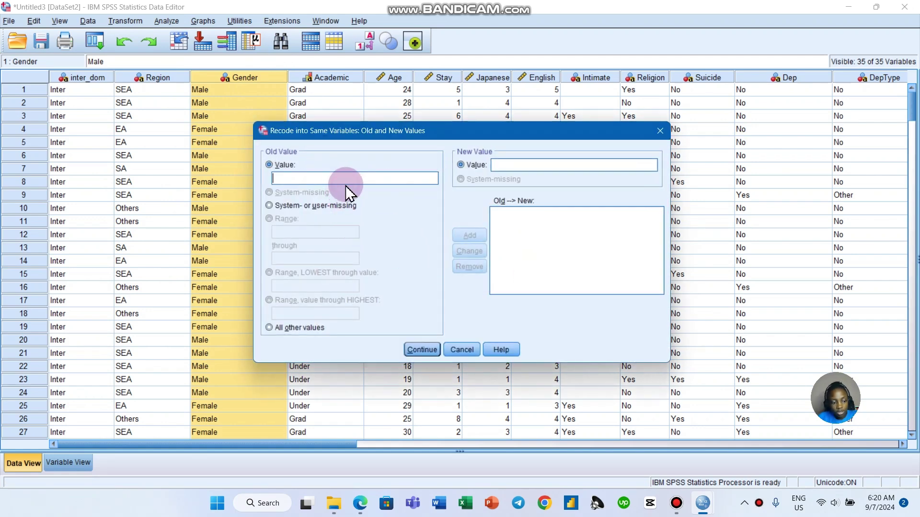
text(Male)
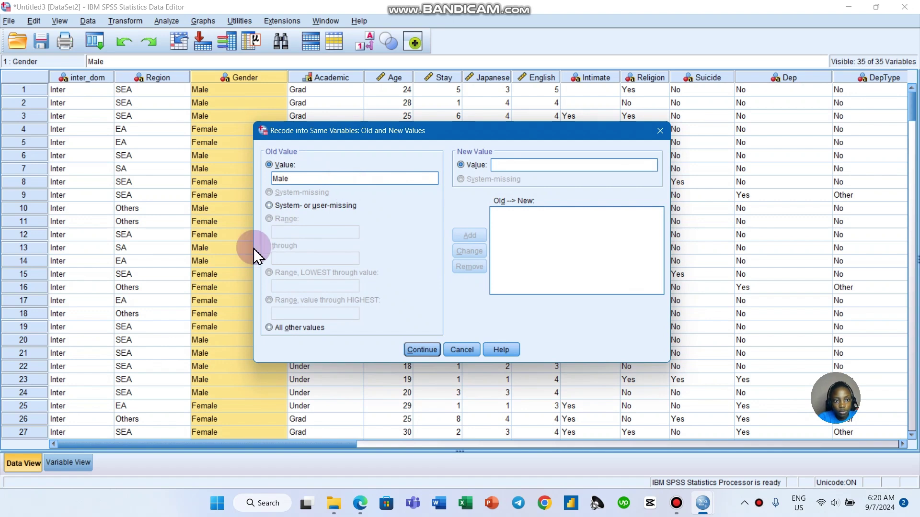
click(520, 169)
text(1)
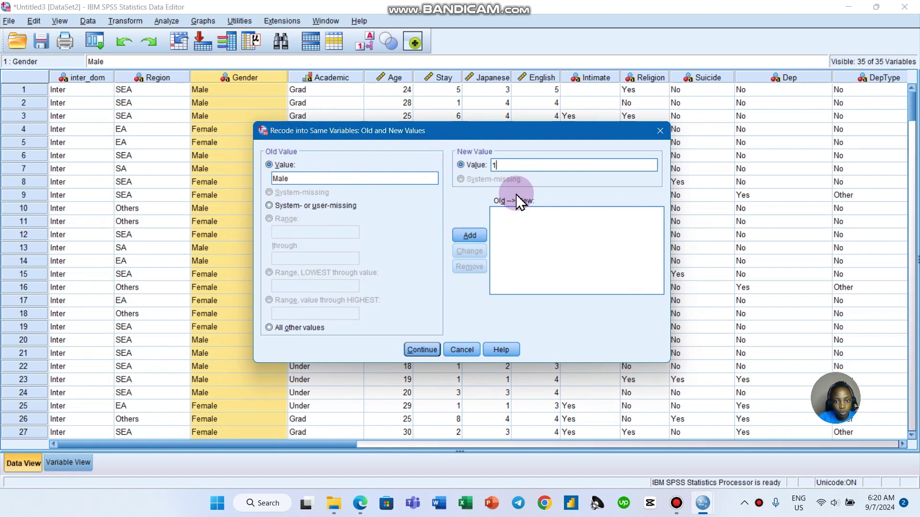
click(470, 234)
Add a recode rule that maps Female to 2 and run the recoding of Gender.
click(306, 179)
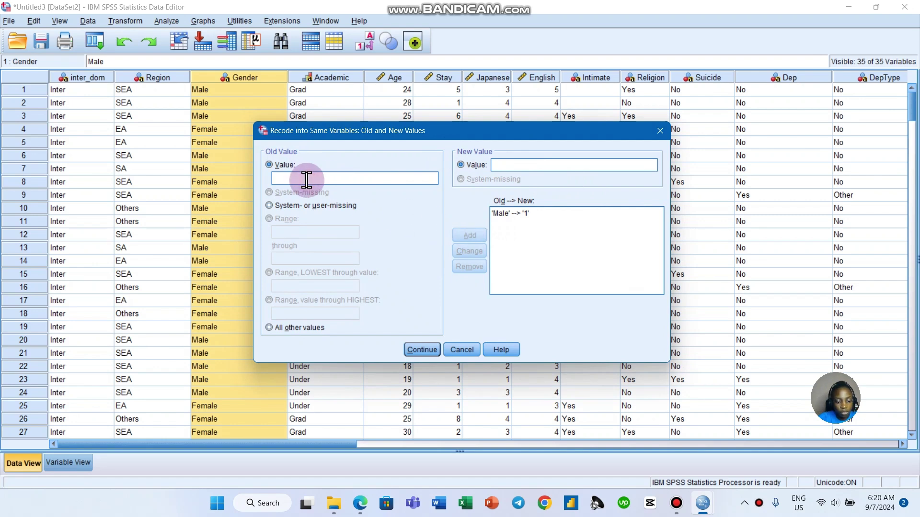
text(Female)
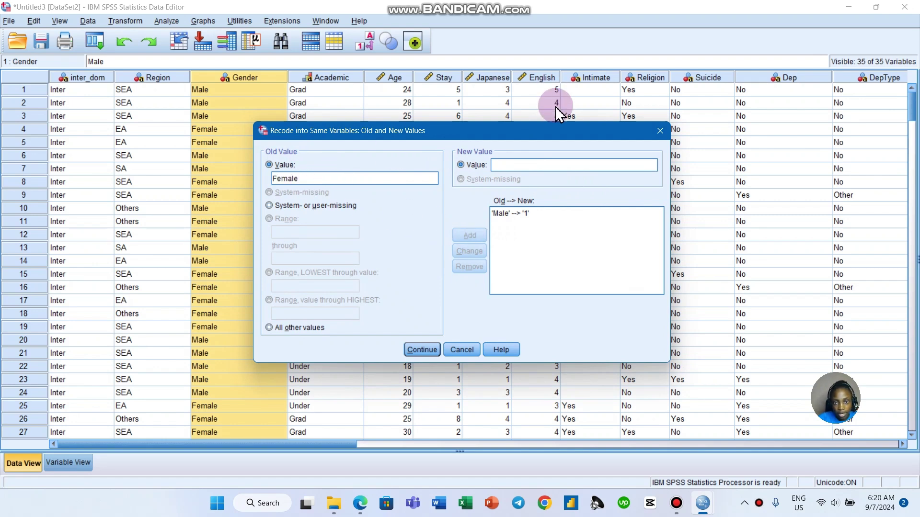
click(514, 166)
text(2)
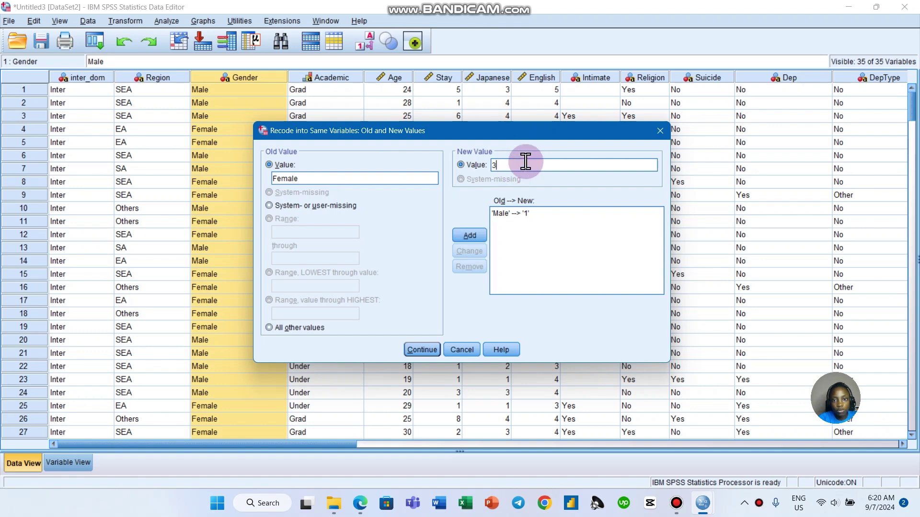
click(469, 235)
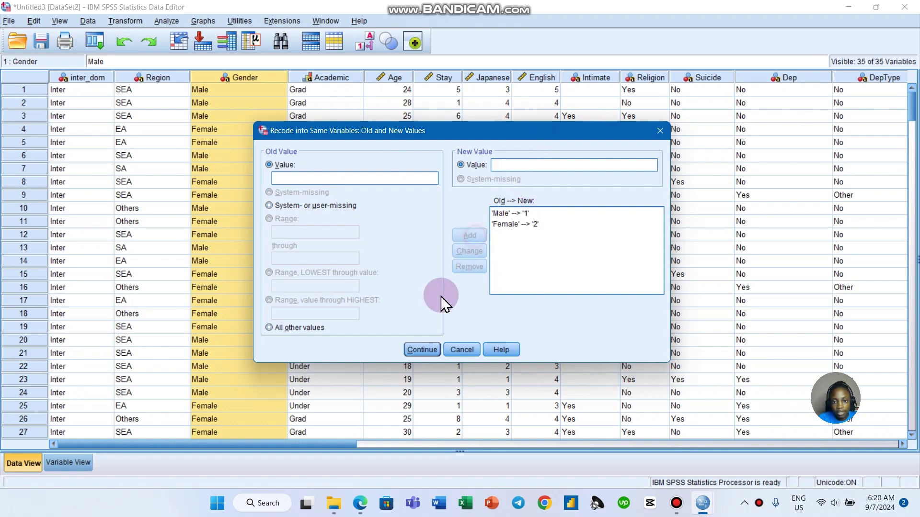
click(423, 357)
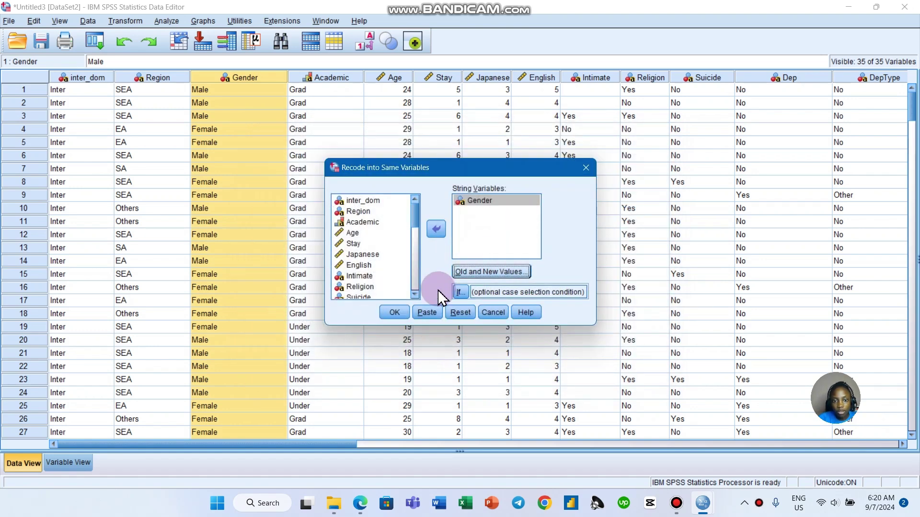
click(394, 312)
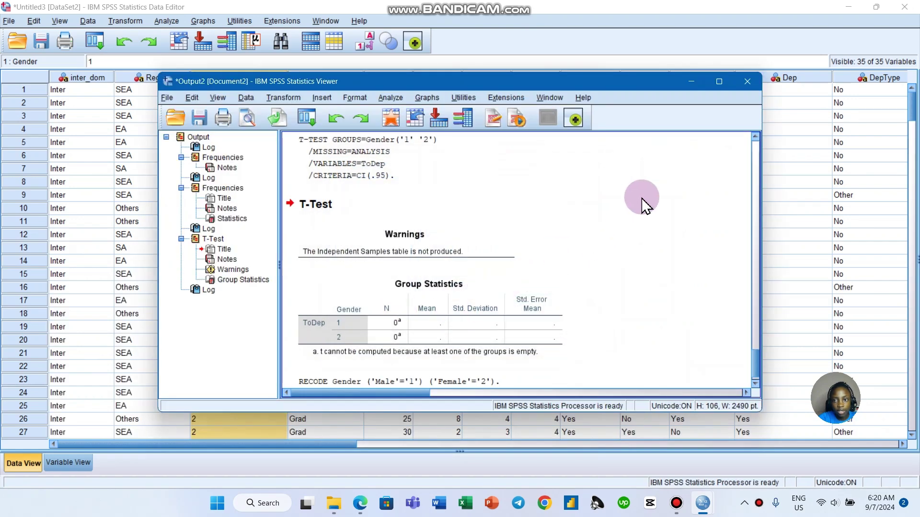
Return from the output to the Data Editor, check the Gender column's values, and show the variable definitions.
click(691, 83)
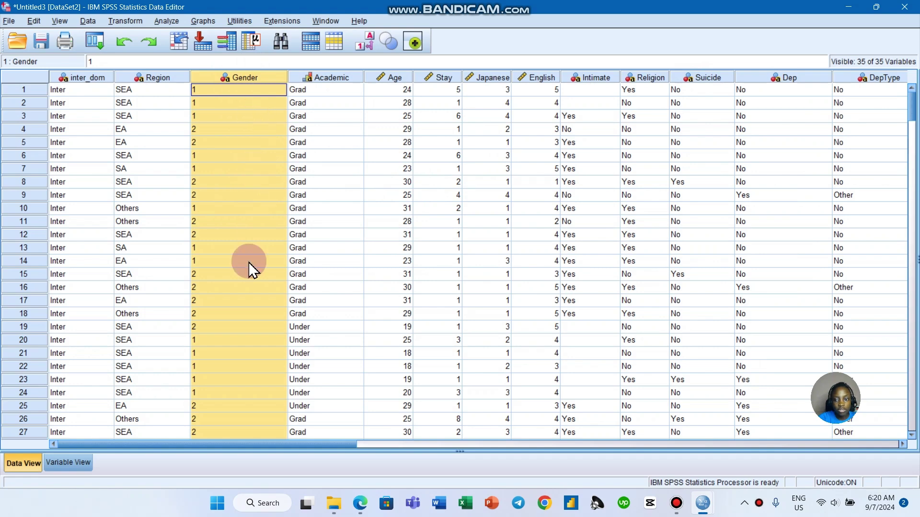
click(70, 466)
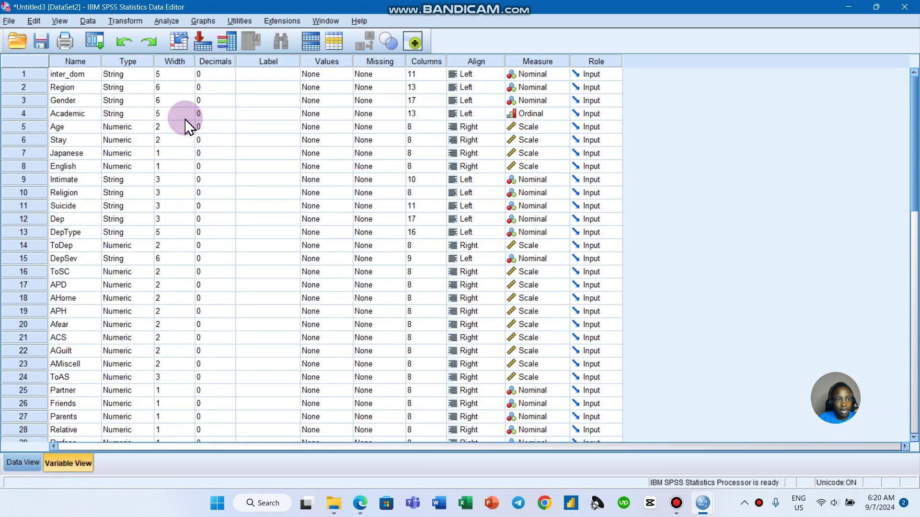
Open the value labels of the Gender variable and label the value 1 as Male.
click(335, 100)
click(347, 100)
click(581, 166)
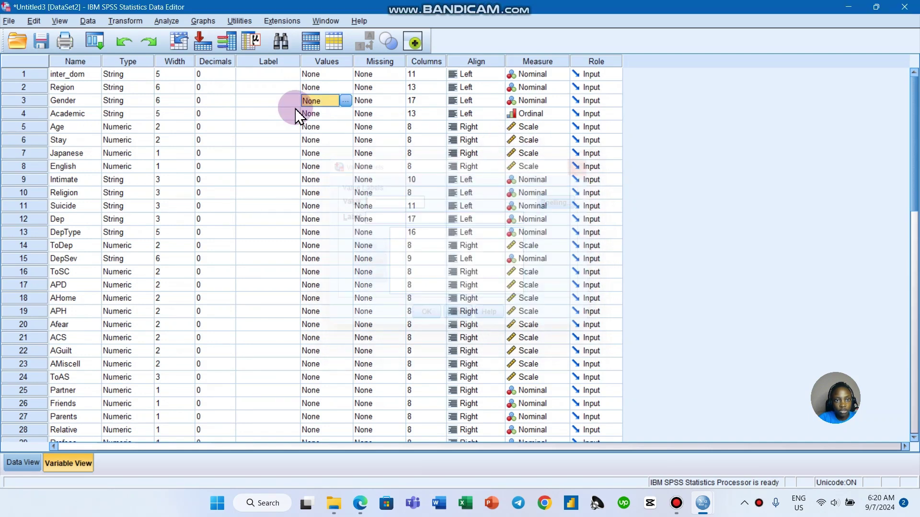
click(345, 101)
text(1)
key(Tab)
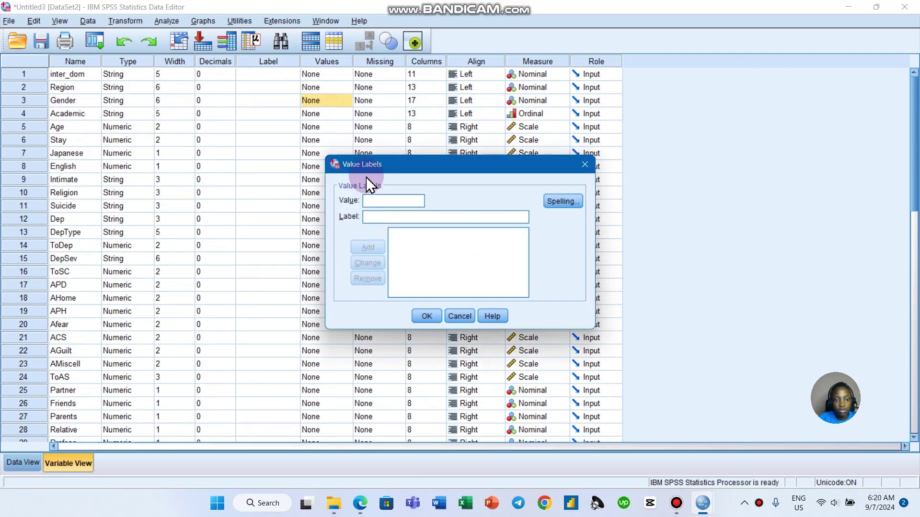
text(Mal)
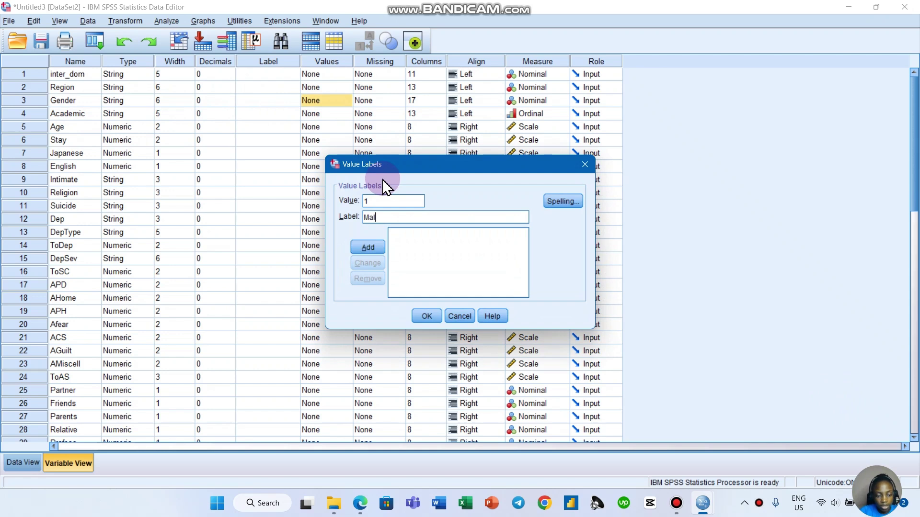
text(e)
key(Return)
Label Gender's value 2 as Female and apply the value labels.
text(2)
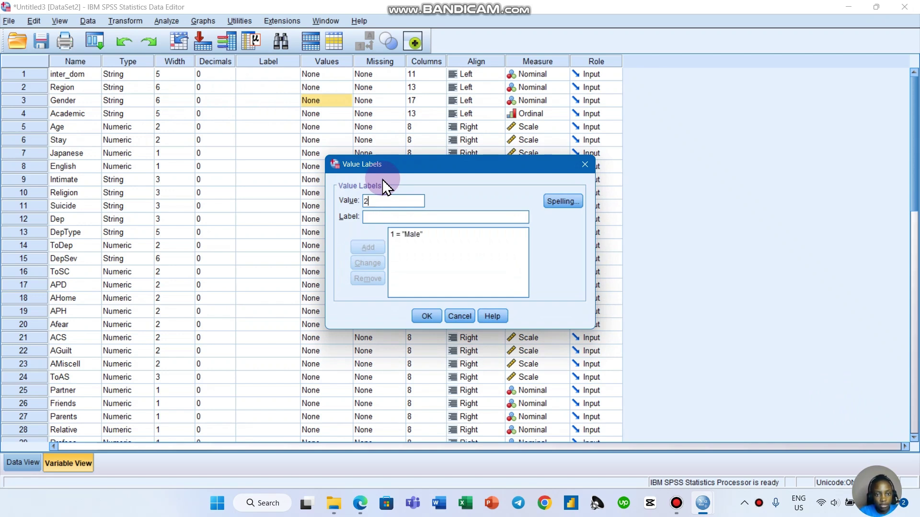
key(Tab)
text(F)
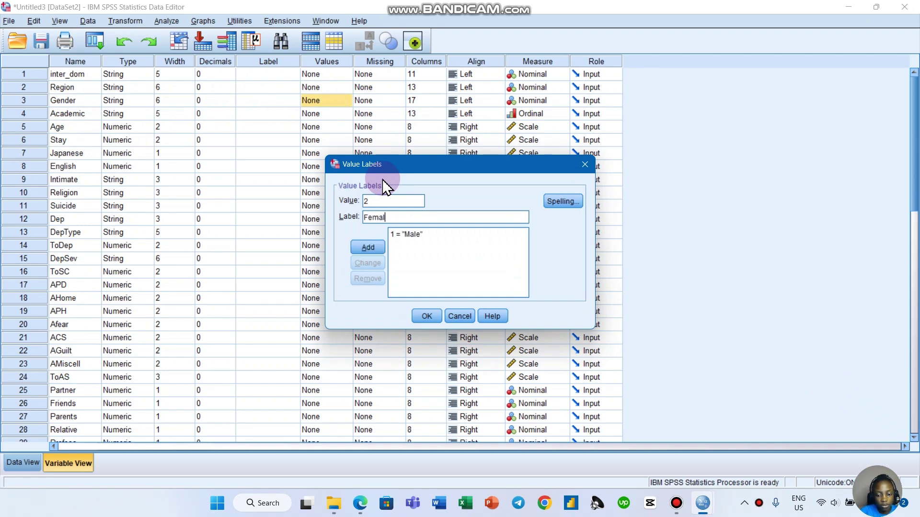
key(Return)
click(412, 315)
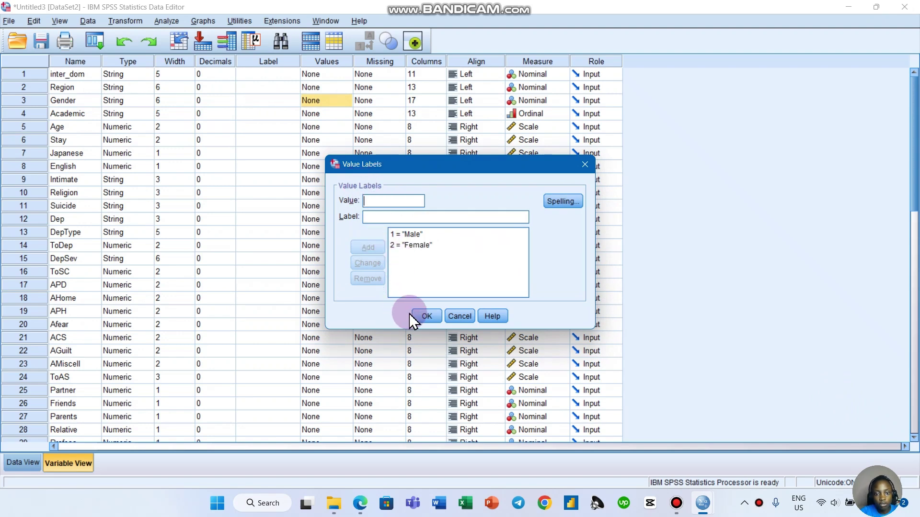
Return to the data rows and display value labels instead of the numeric codes.
click(35, 461)
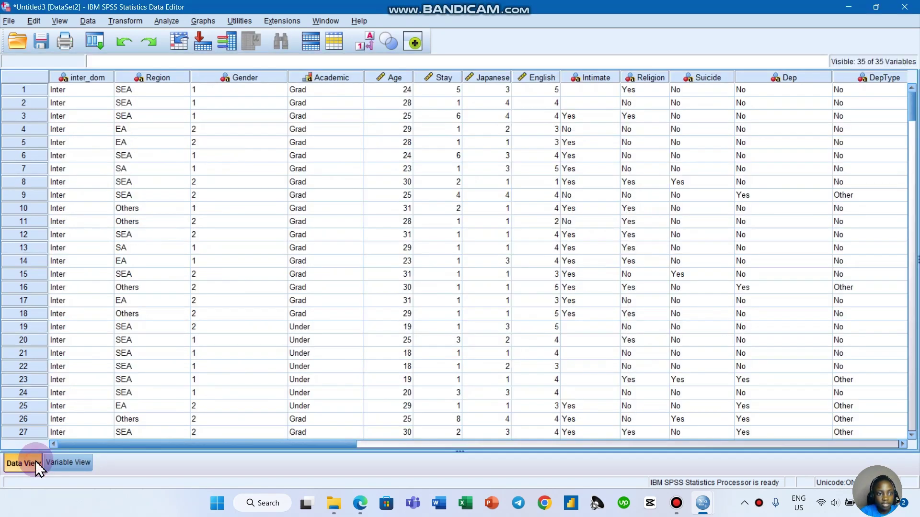
click(369, 44)
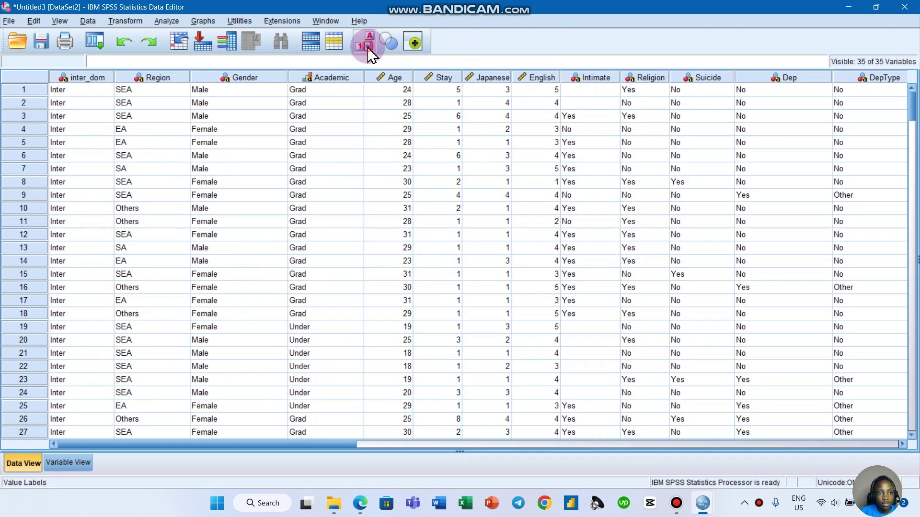
click(369, 44)
click(369, 44)
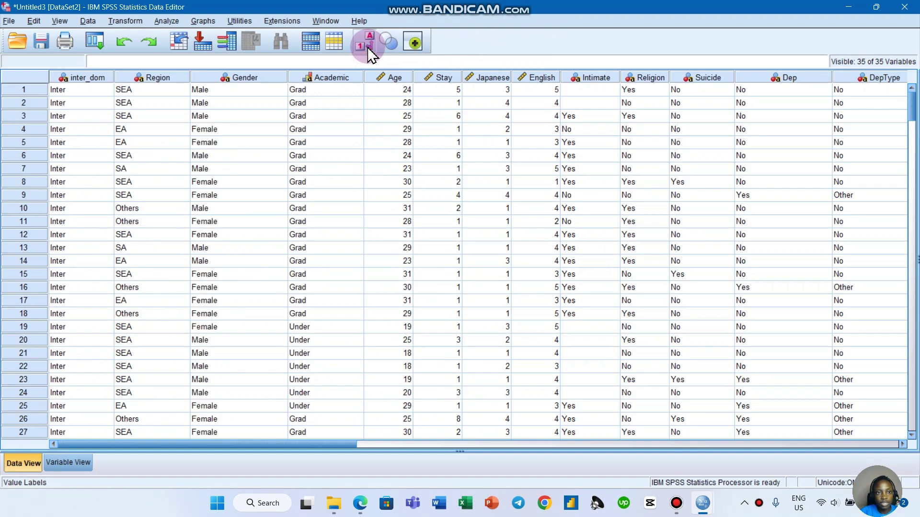
Run an Independent-Samples T Test of ToDep with Gender as the grouping variable, using groups 1 and 2.
click(171, 21)
mouse_move(208, 92)
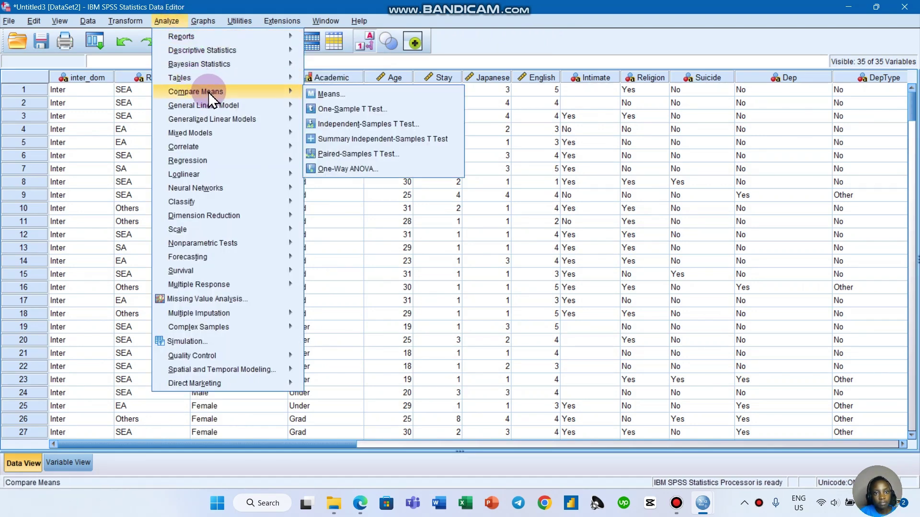
click(334, 124)
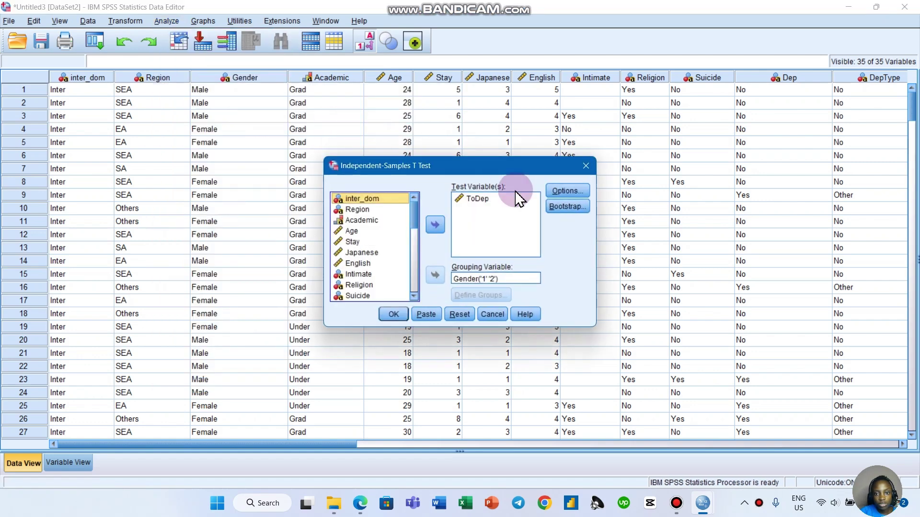
click(508, 279)
click(479, 295)
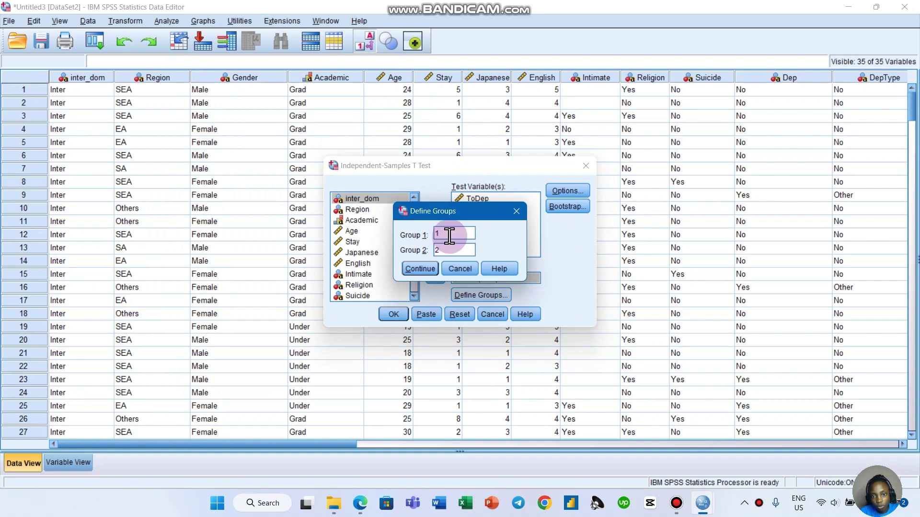
click(426, 270)
click(399, 313)
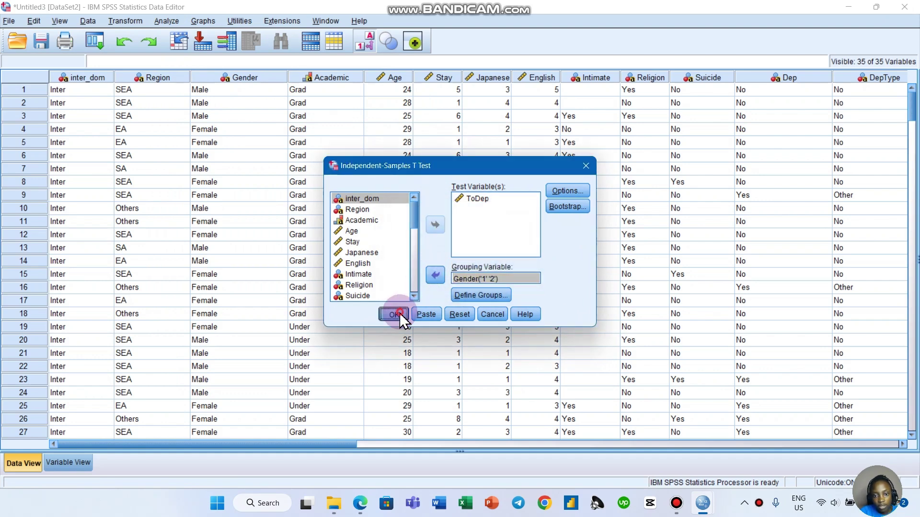
Maximize the output window to examine the Group Statistics and Independent Samples Test tables, and return to the Data Editor.
click(713, 85)
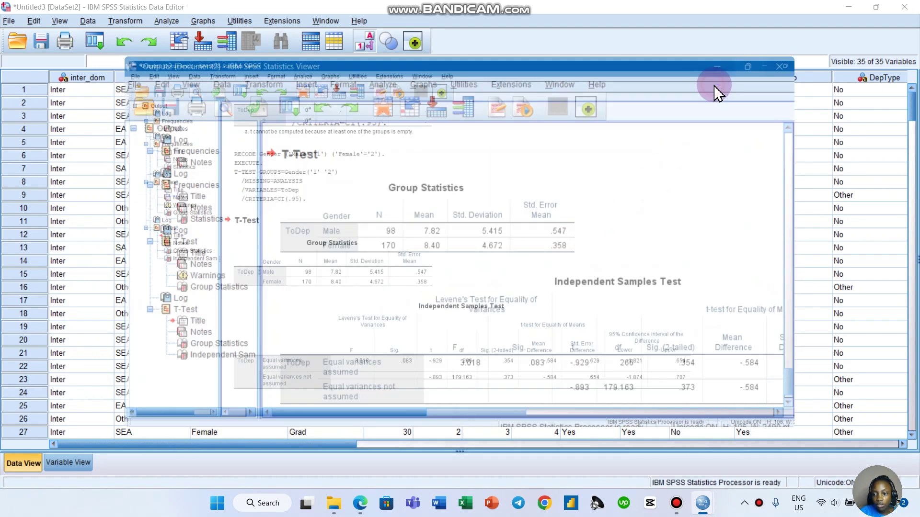
click(739, 244)
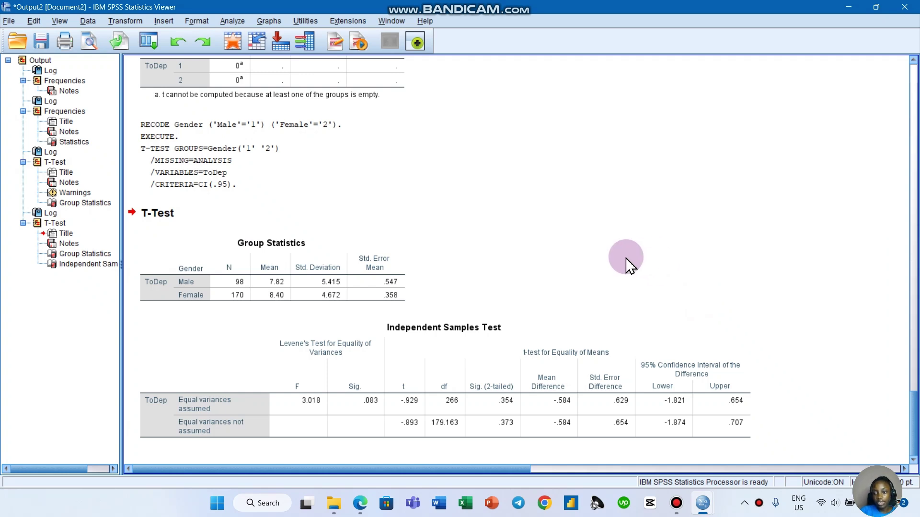
drag(875, 499, 829, 380)
click(845, 9)
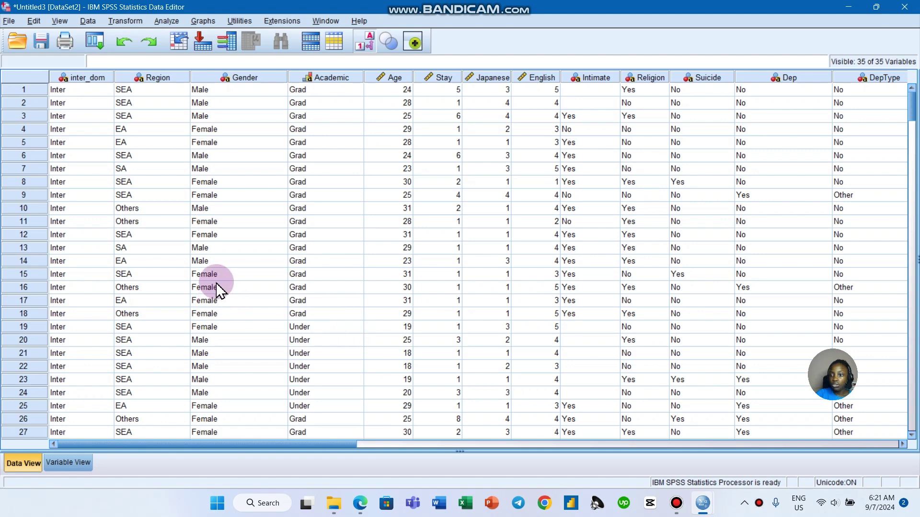
Start Recode into Same Variables and replace Gender with inter_dom as the variable to recode.
click(229, 79)
click(304, 79)
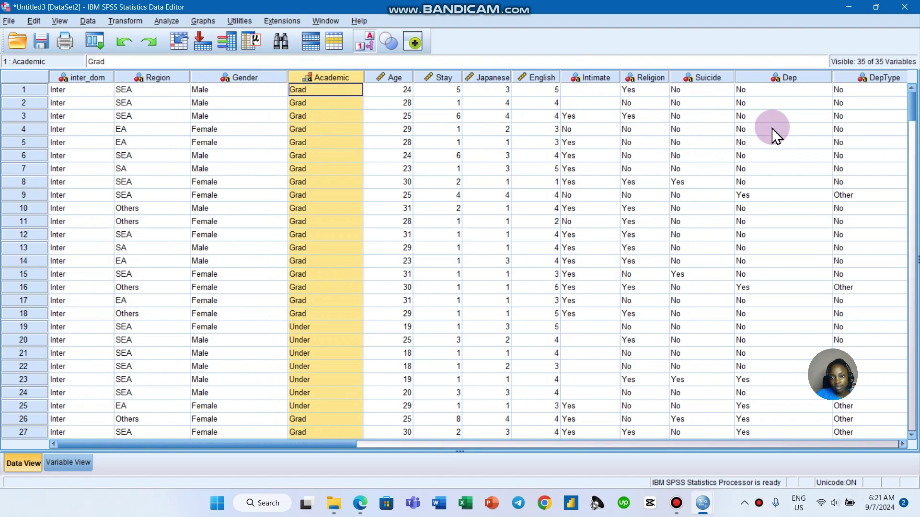
click(99, 80)
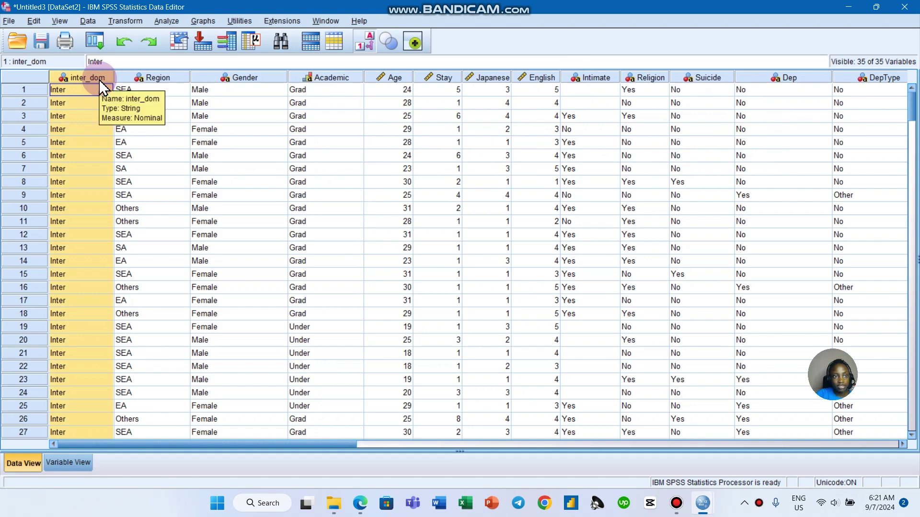
click(167, 23)
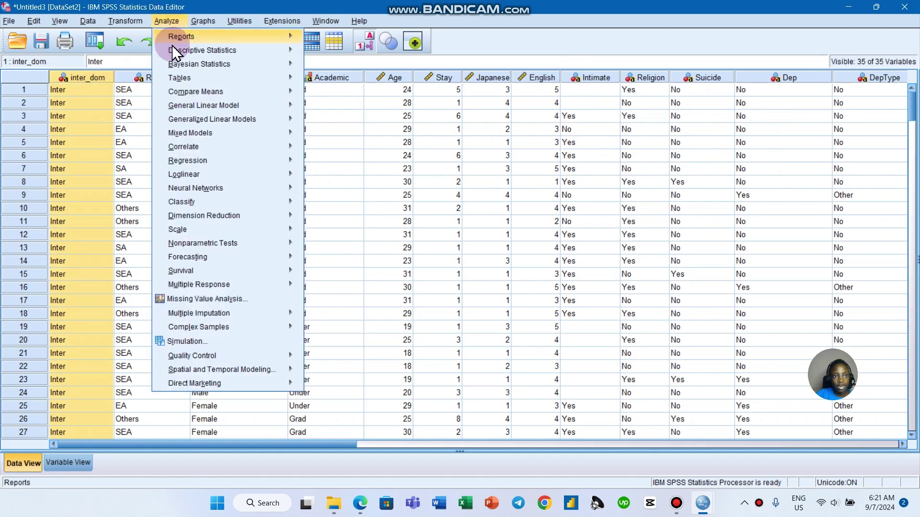
click(137, 24)
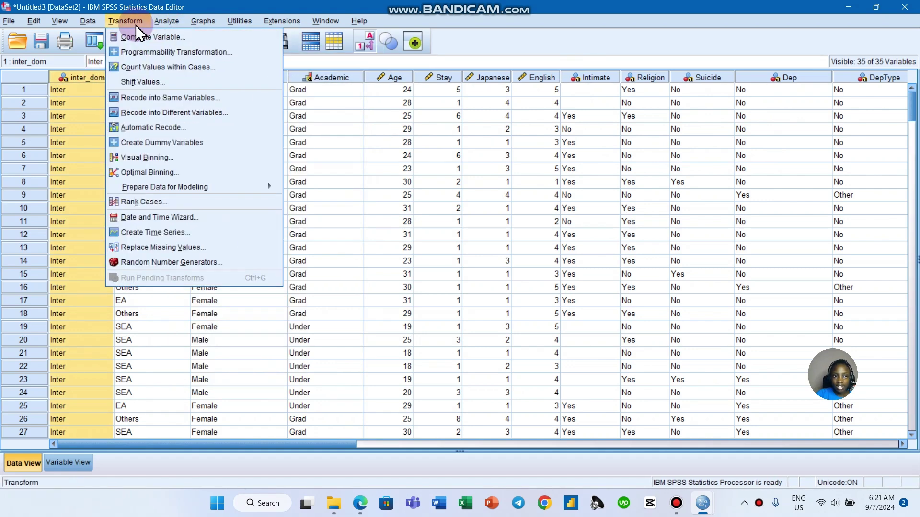
click(166, 97)
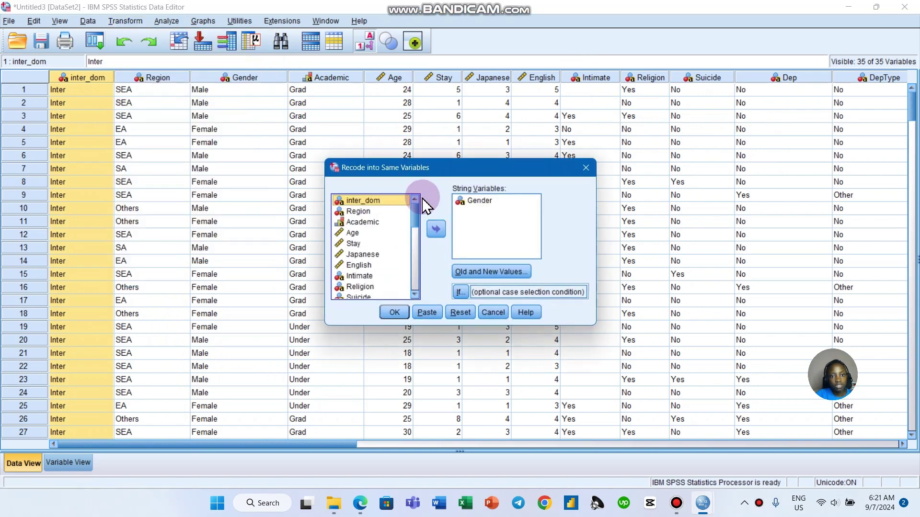
click(471, 200)
click(436, 227)
click(364, 200)
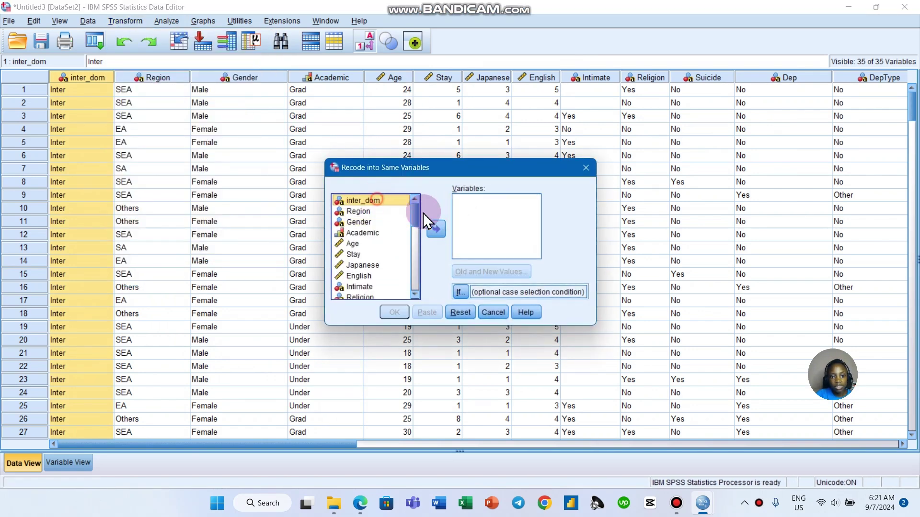
click(437, 227)
Add a recode rule for inter_dom that maps the old value Inter to the new value 1.
click(490, 271)
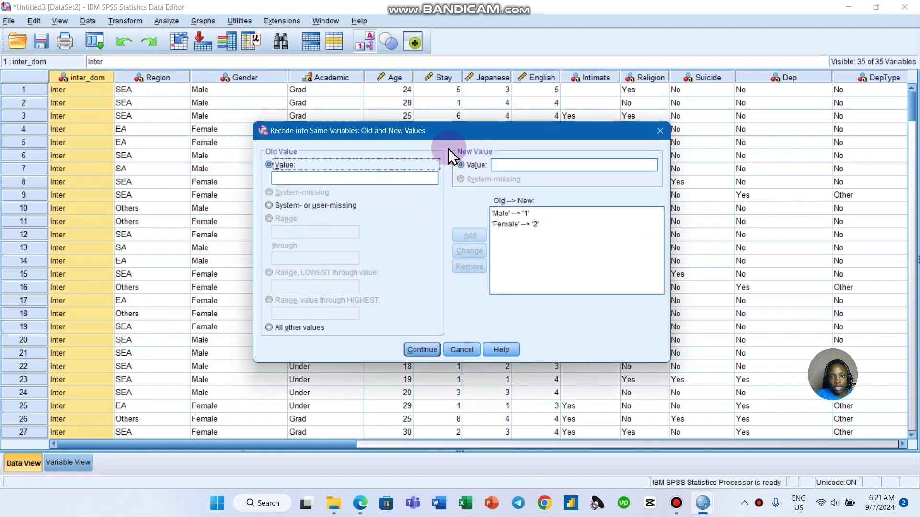
click(351, 179)
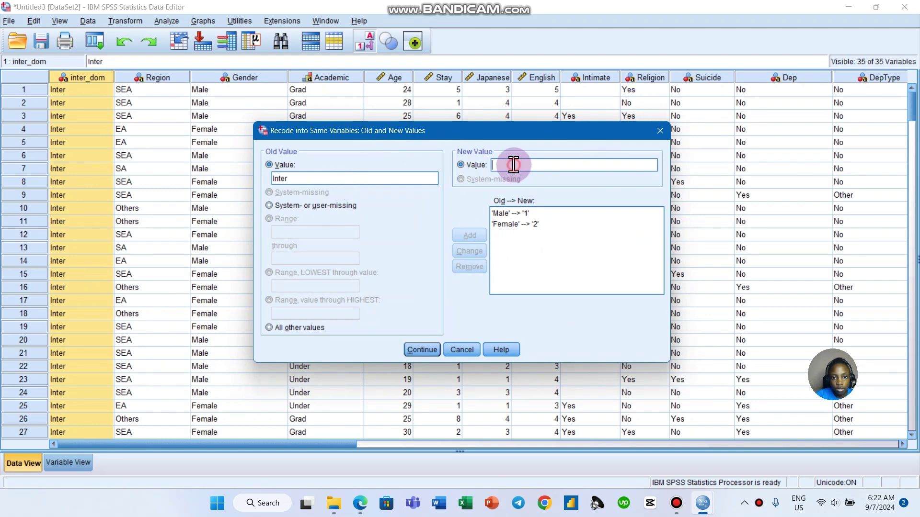
text(1)
click(481, 235)
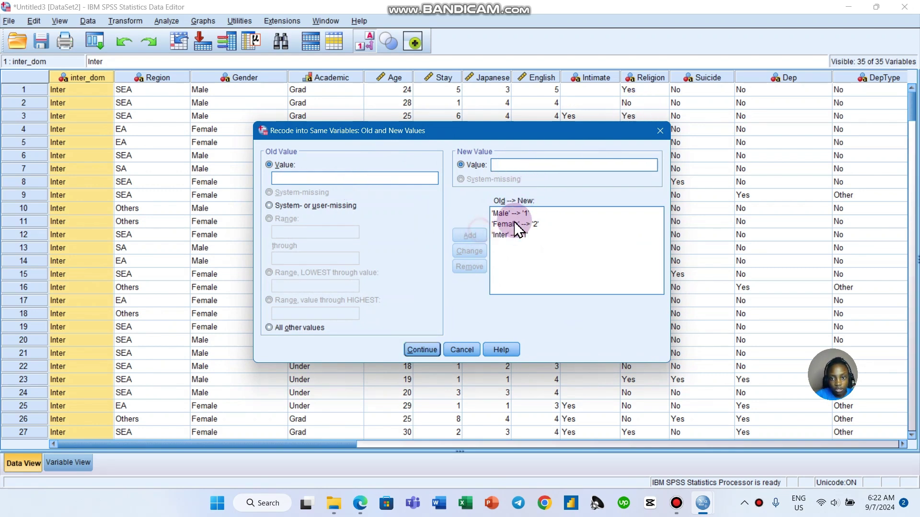
Remove the leftover Male and Female rules from the recode list.
click(521, 214)
click(469, 266)
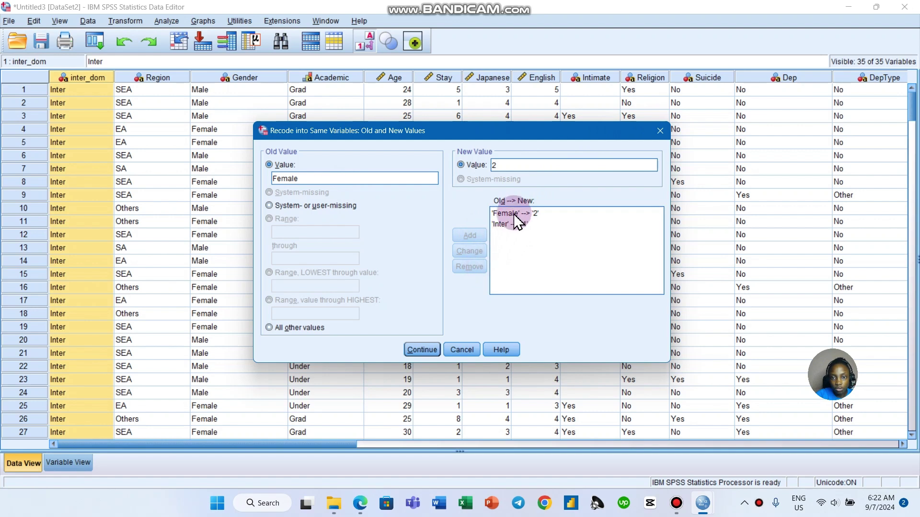
click(511, 214)
click(467, 267)
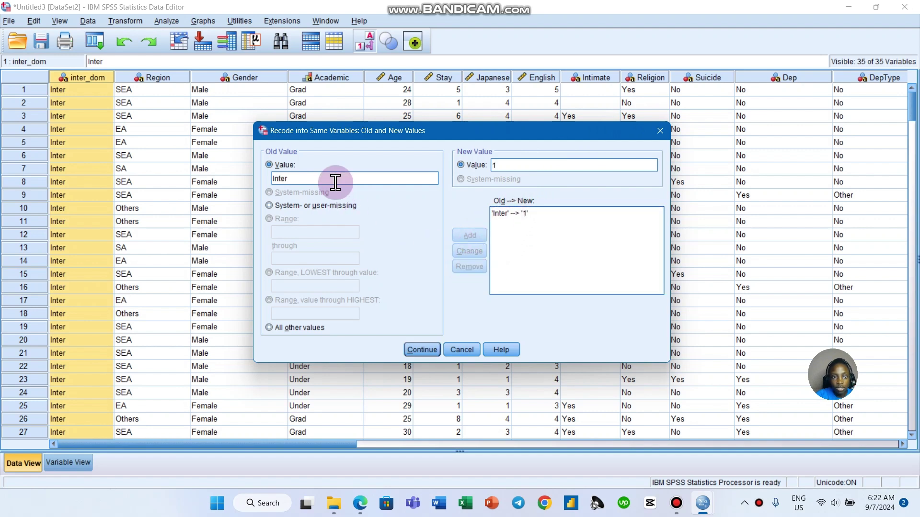
Clear the old value Inter from the entry field to begin another recode rule for inter_dom.
double_click(377, 177)
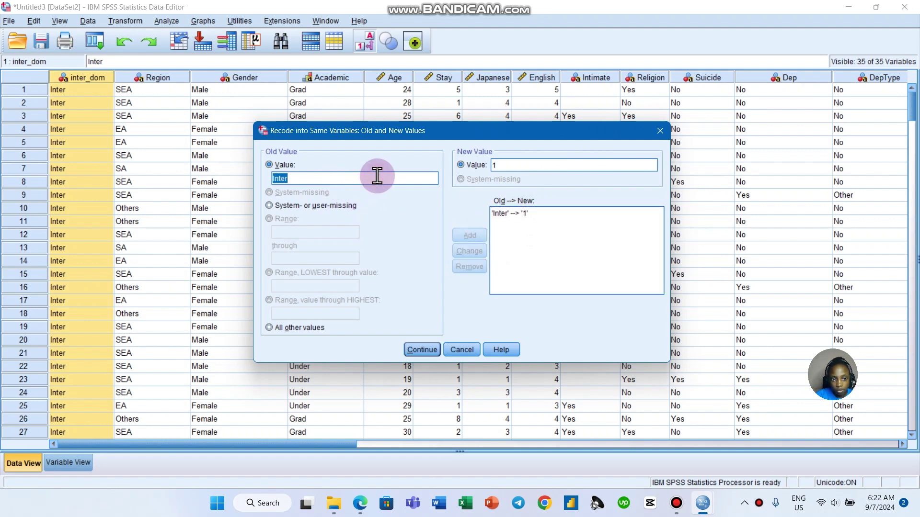
click(121, 227)
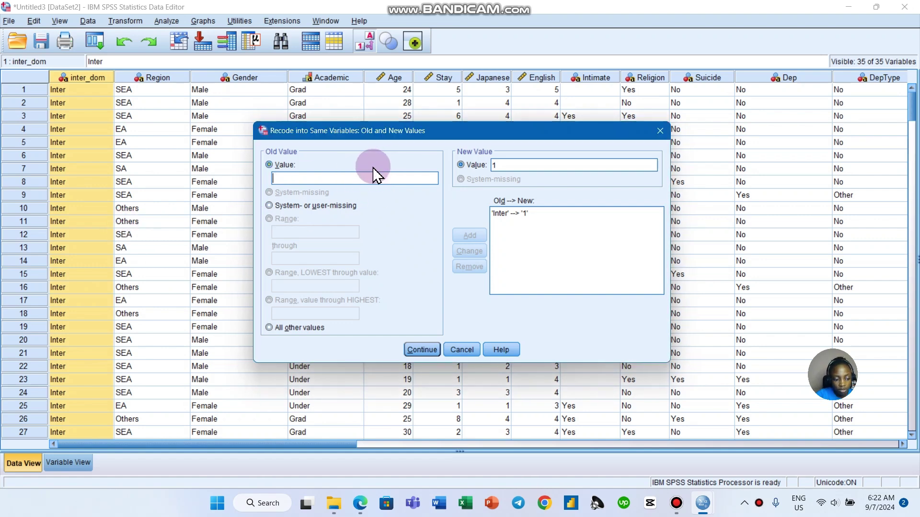
Add the recode rule Dom to 2 for inter_dom and run the recode into the same variable.
text(Dom)
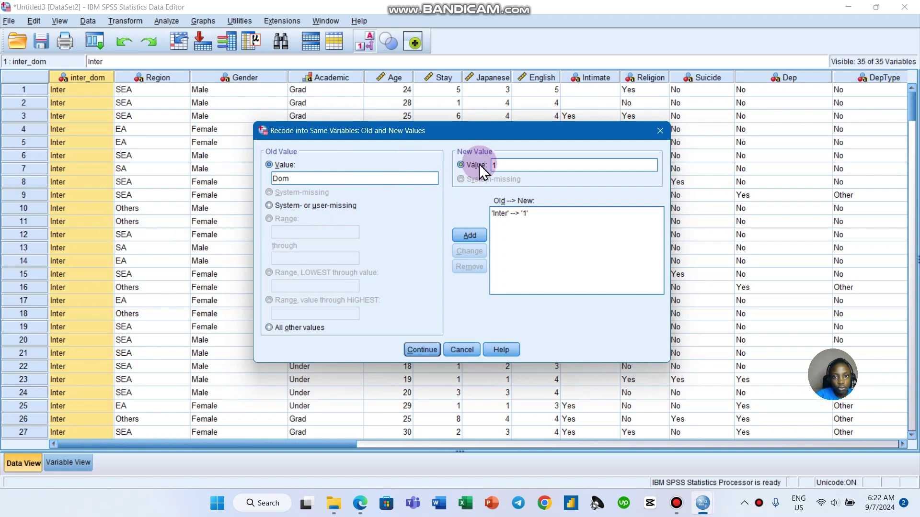
click(501, 167)
click(472, 164)
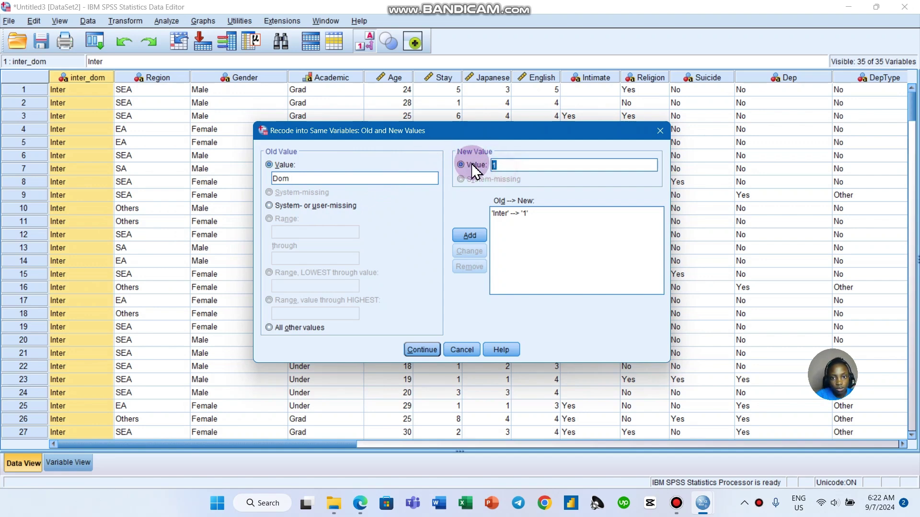
text(2)
click(476, 235)
click(417, 350)
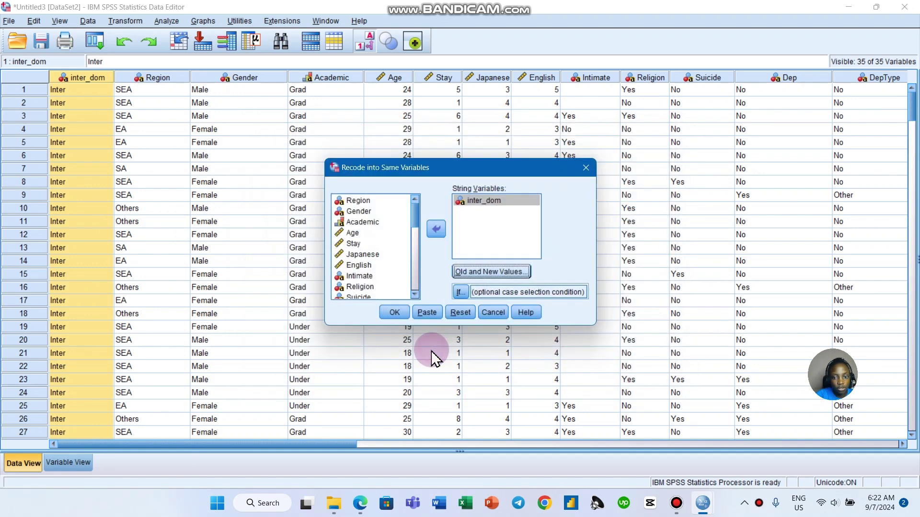
click(394, 313)
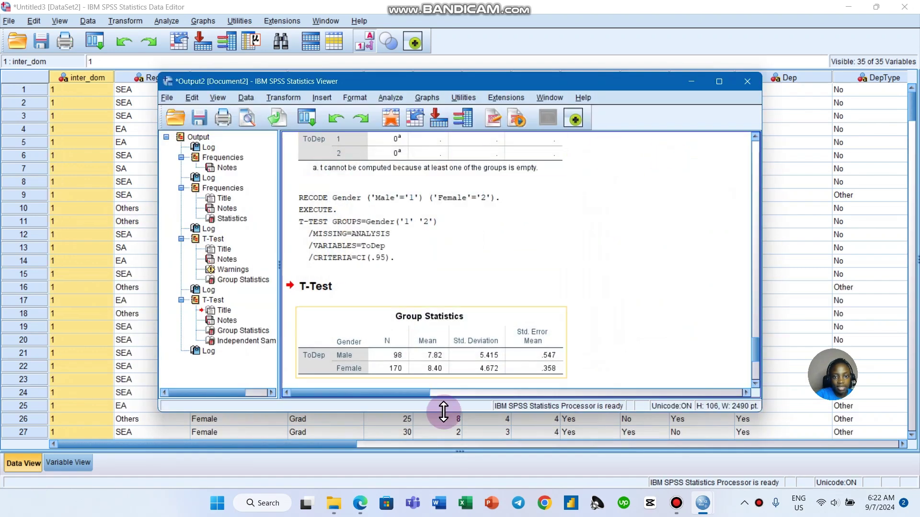
Define the value labels 1 = Inter and 2 = Dom for the inter_dom variable.
click(68, 462)
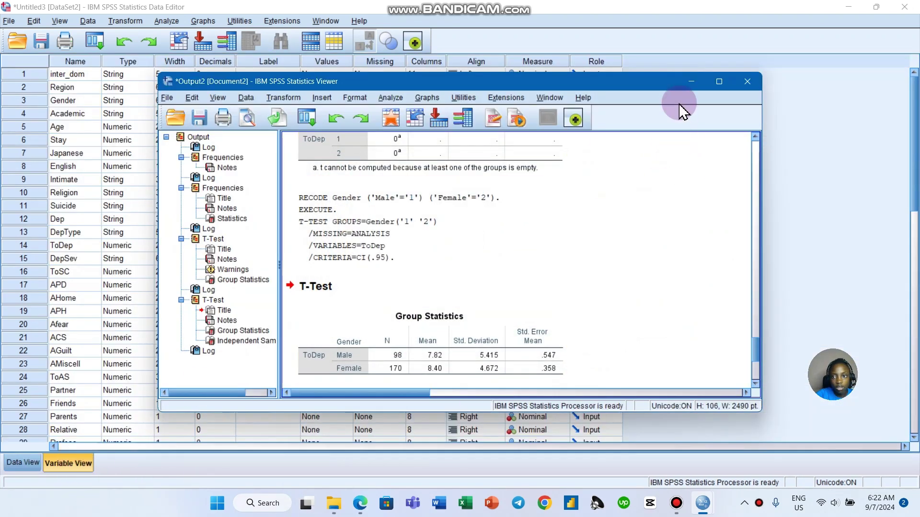
click(695, 81)
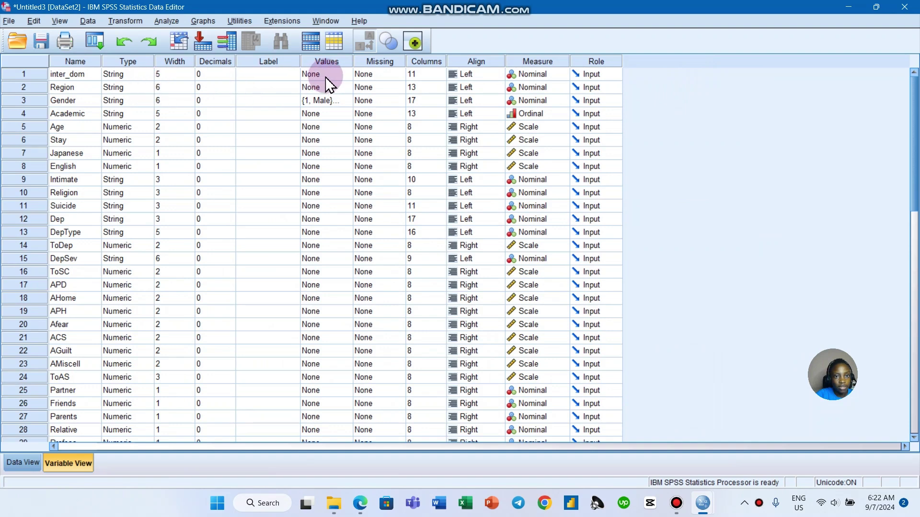
click(341, 75)
click(345, 75)
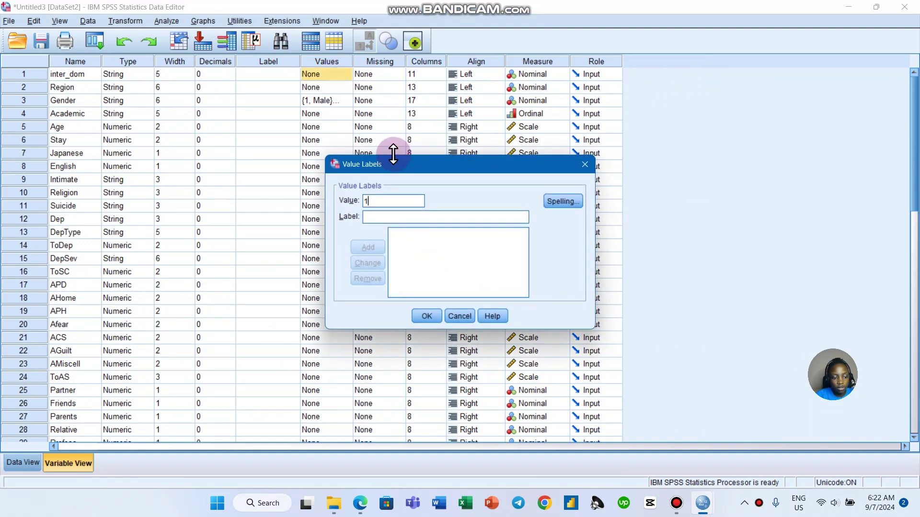
key(Tab)
text(Inter)
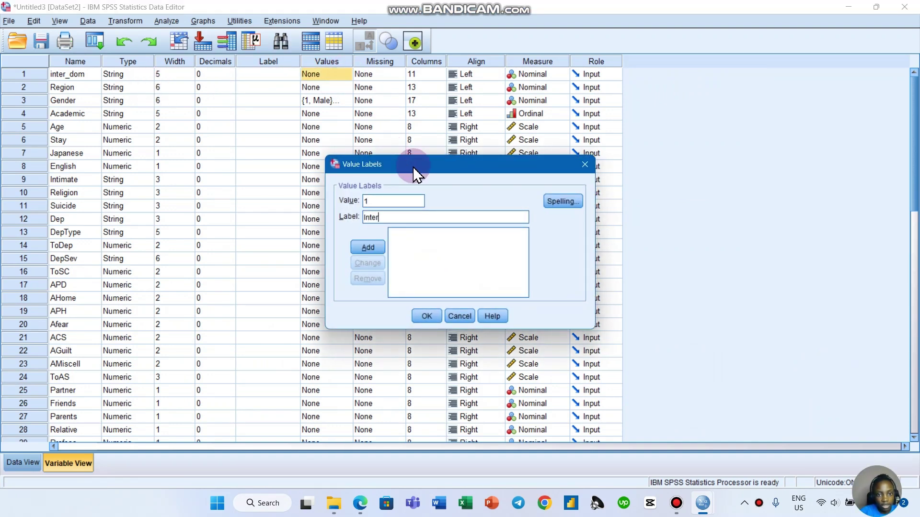
key(Return)
text(2)
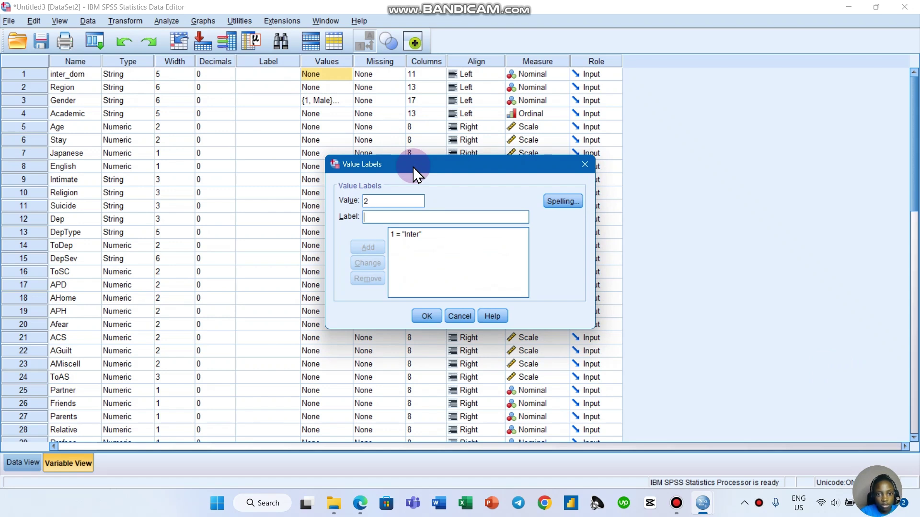
text(Dom)
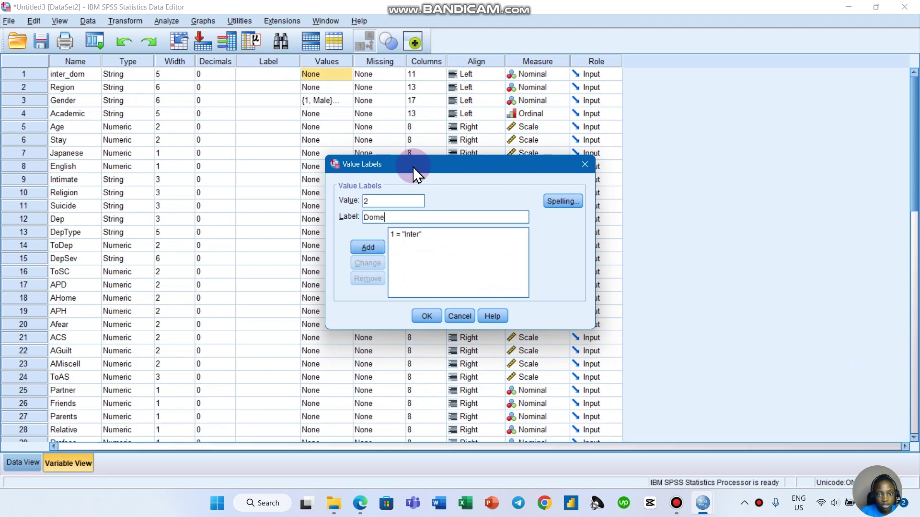
click(381, 249)
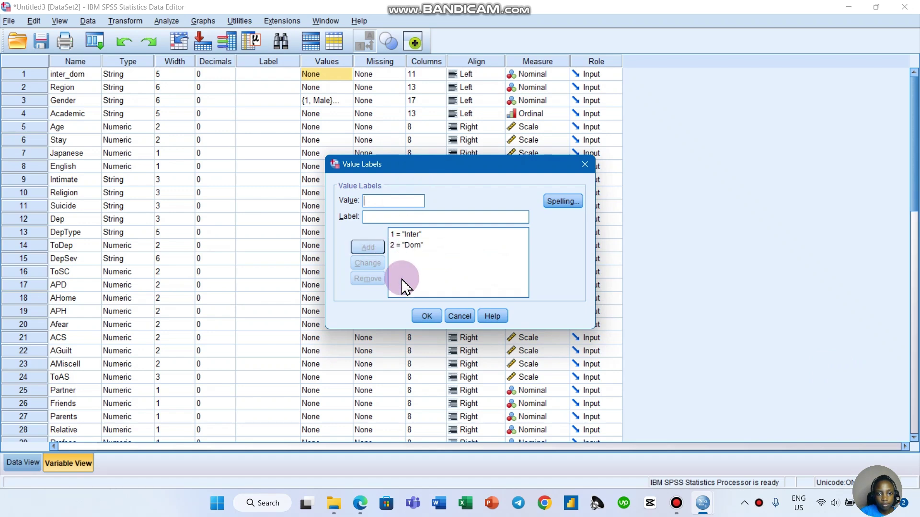
click(428, 315)
Examine the labelled inter_dom data and the categories in the Region and Academic columns.
click(15, 461)
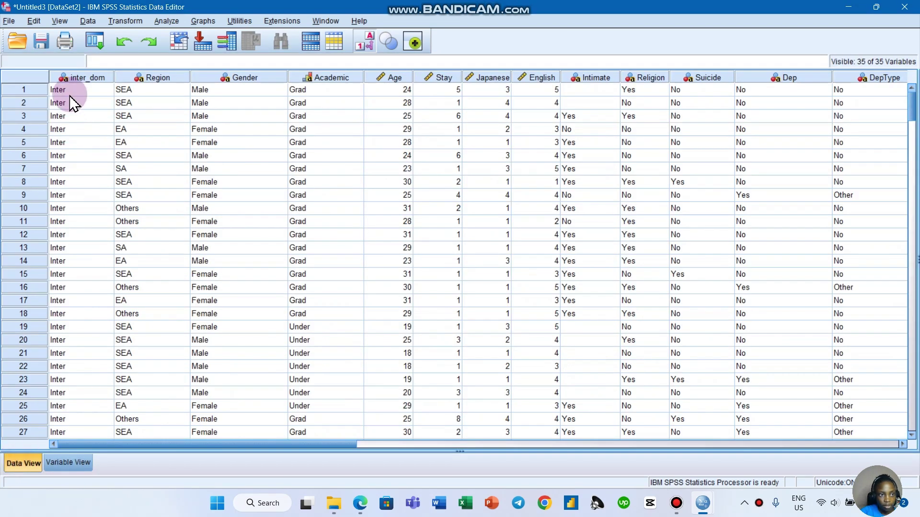
scroll(166, 82, down, 7)
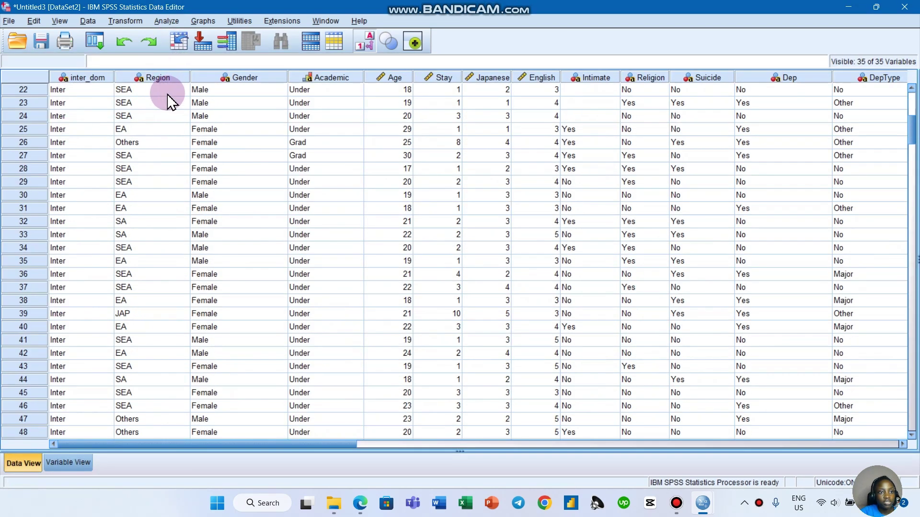
scroll(166, 82, up, 7)
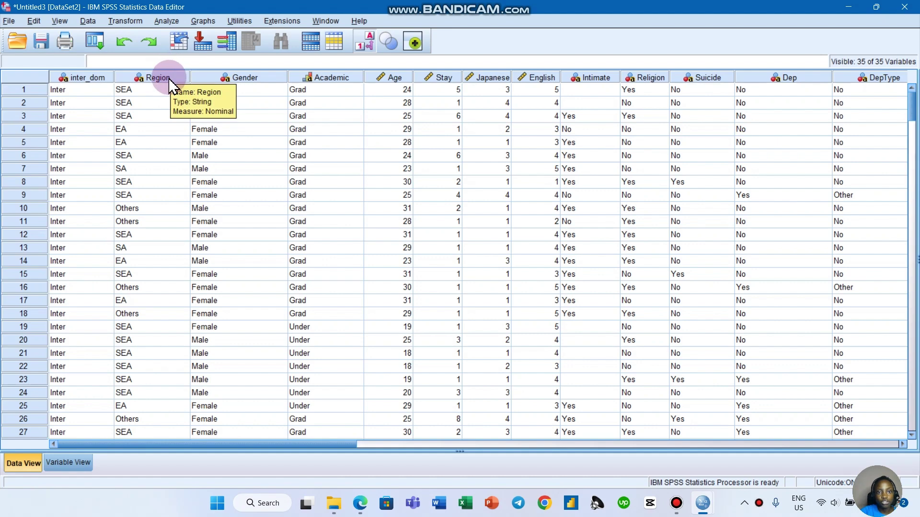
scroll(314, 86, down, 1)
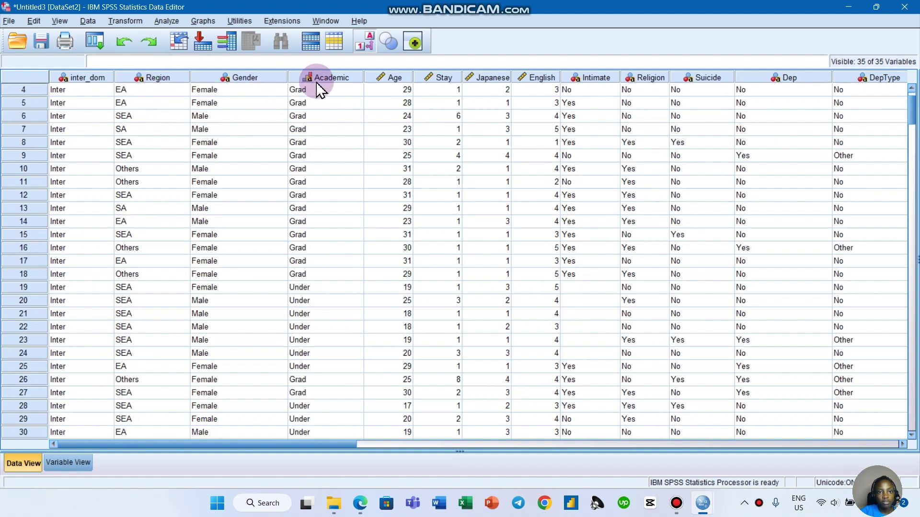
scroll(314, 86, up, 1)
click(318, 85)
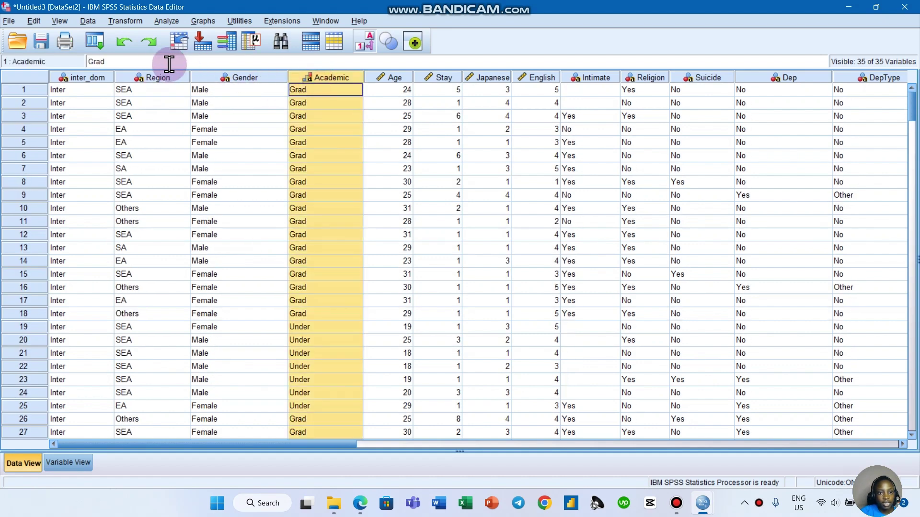
scroll(316, 137, down, 2)
scroll(316, 120, down, 7)
scroll(326, 120, up, 9)
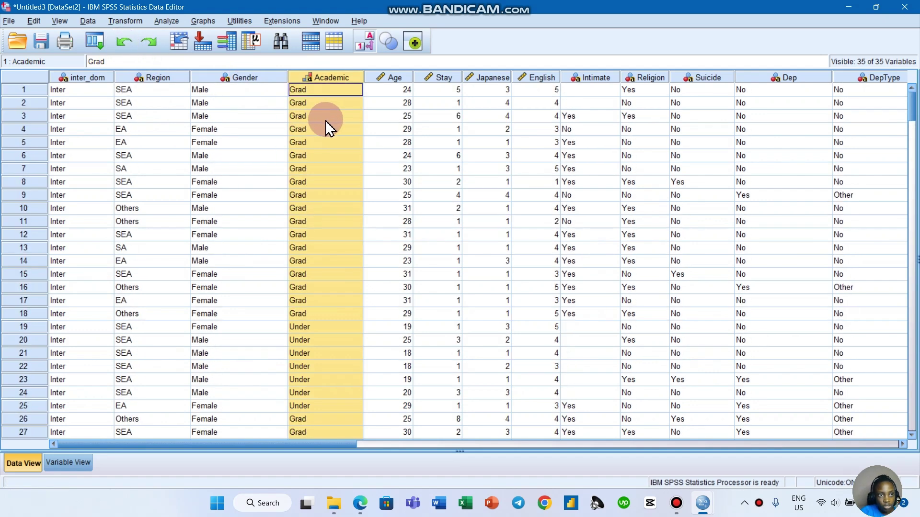
Set up a recode into the same variables with Academic in place of inter_dom.
click(126, 16)
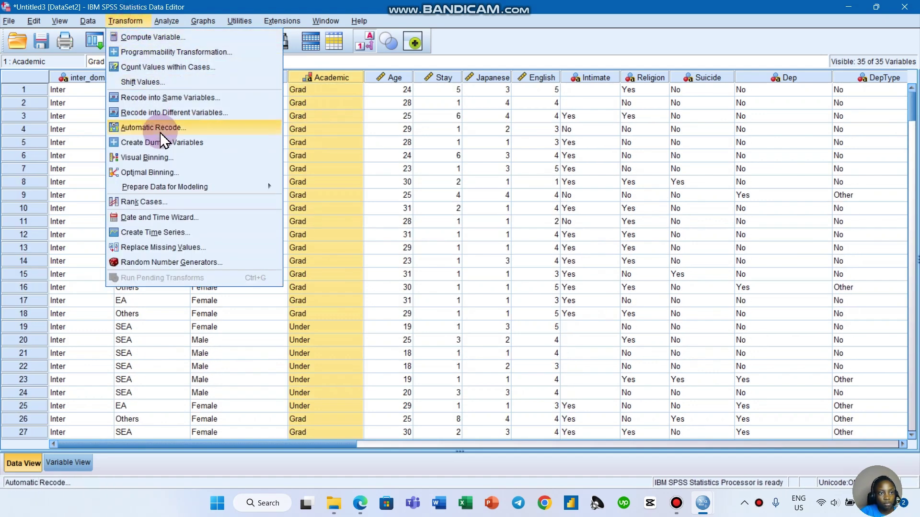
click(177, 96)
click(465, 201)
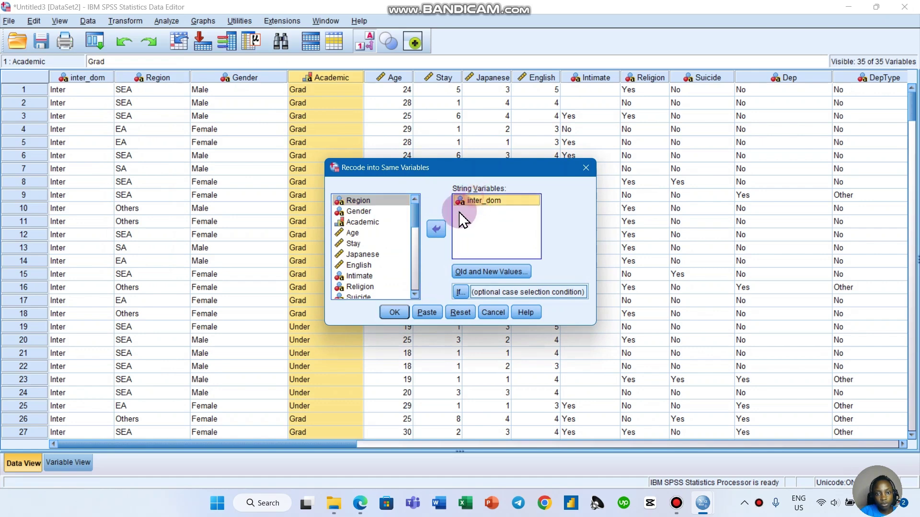
click(435, 228)
click(376, 233)
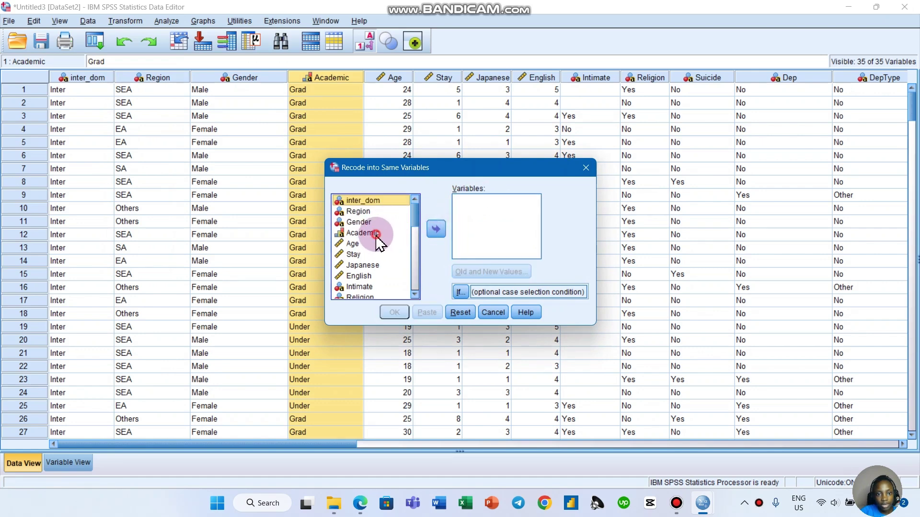
click(435, 229)
Add the recode rules Grad to 1 and Under to 2 for Academic.
click(470, 273)
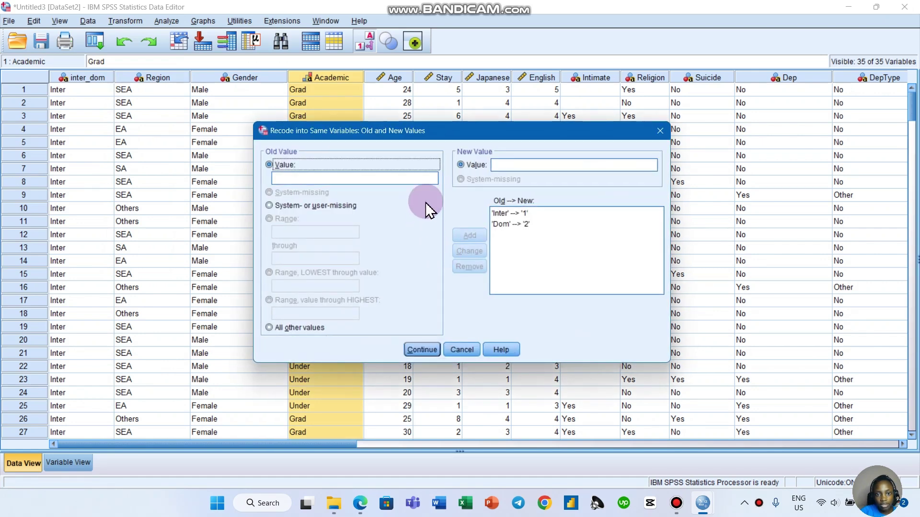
click(380, 179)
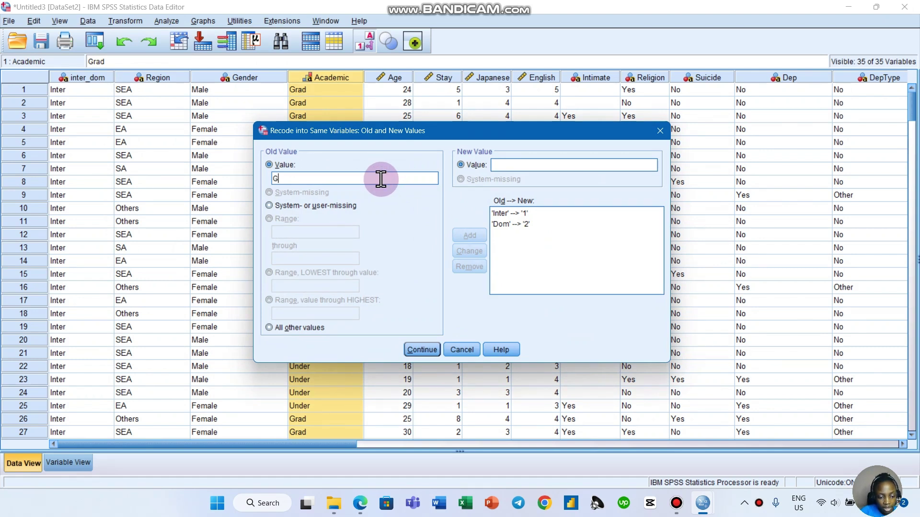
click(491, 164)
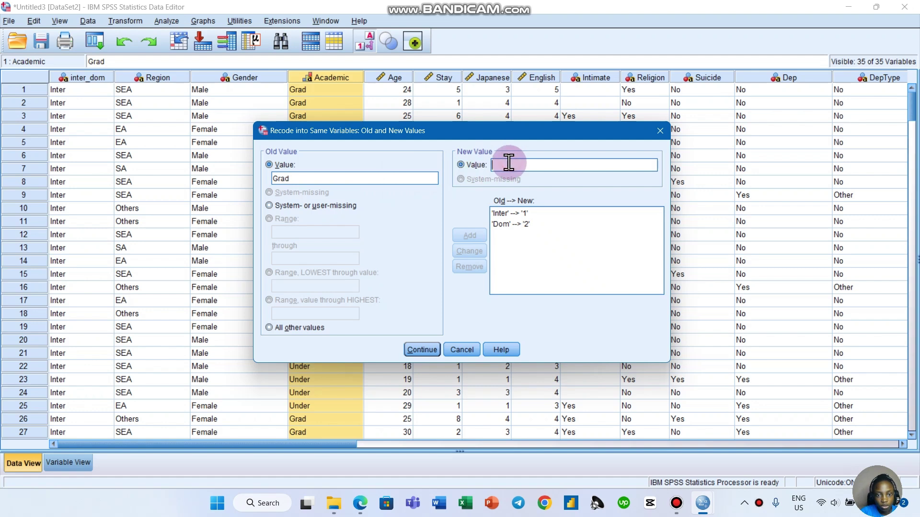
text(1)
click(311, 179)
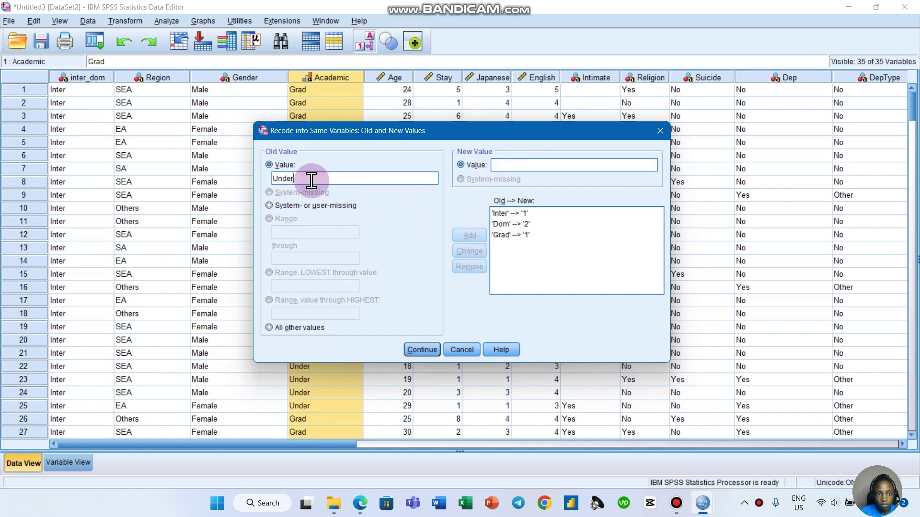
click(540, 164)
text(2)
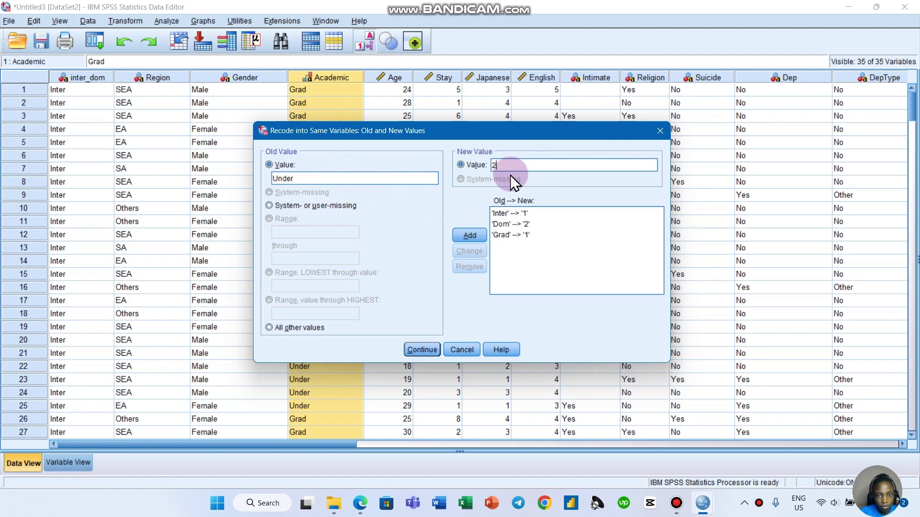
Remove the leftover Inter and Dom rules and run the recode of Academic.
click(509, 214)
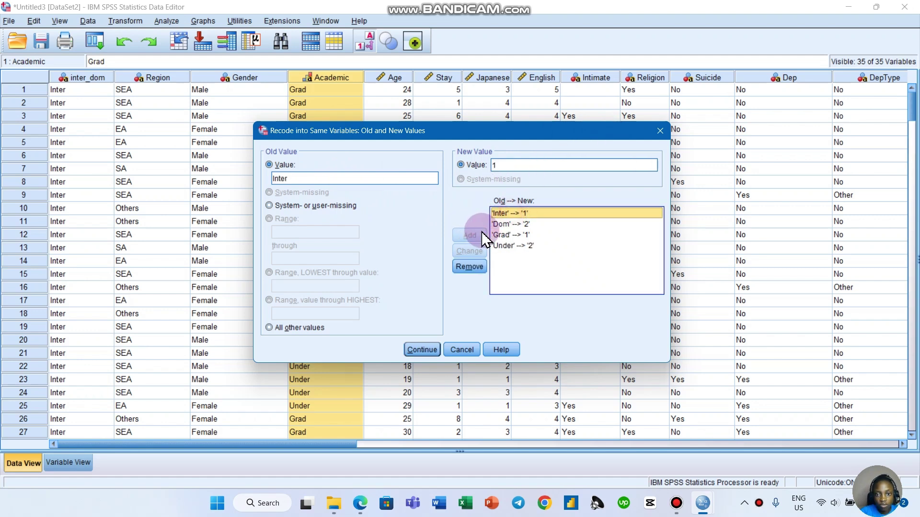
click(470, 267)
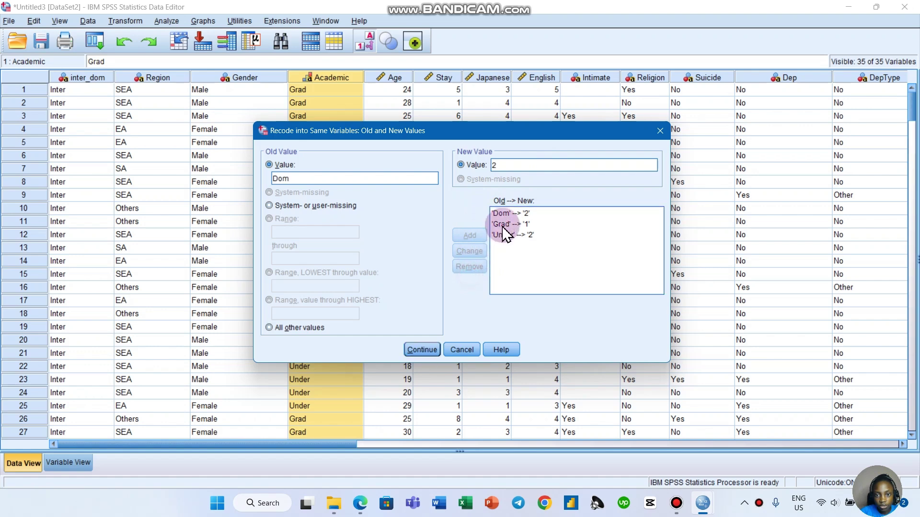
click(508, 214)
click(472, 267)
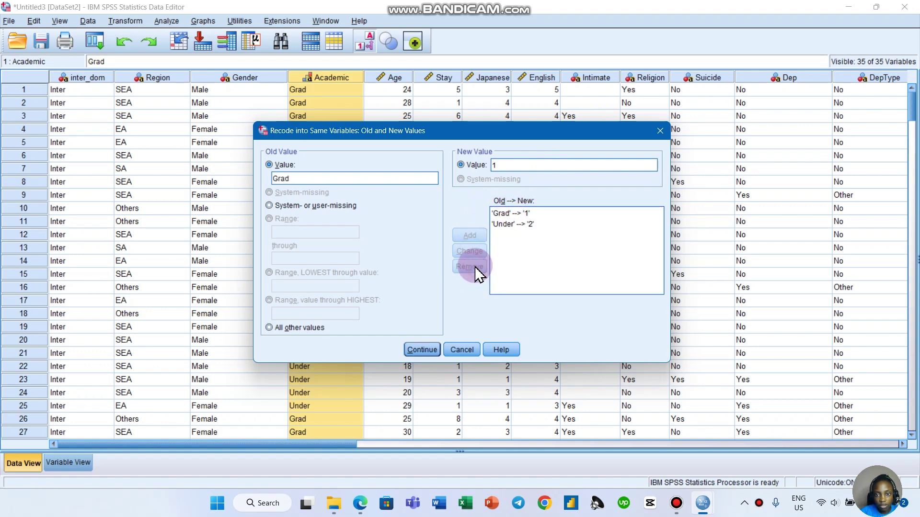
click(426, 348)
click(389, 313)
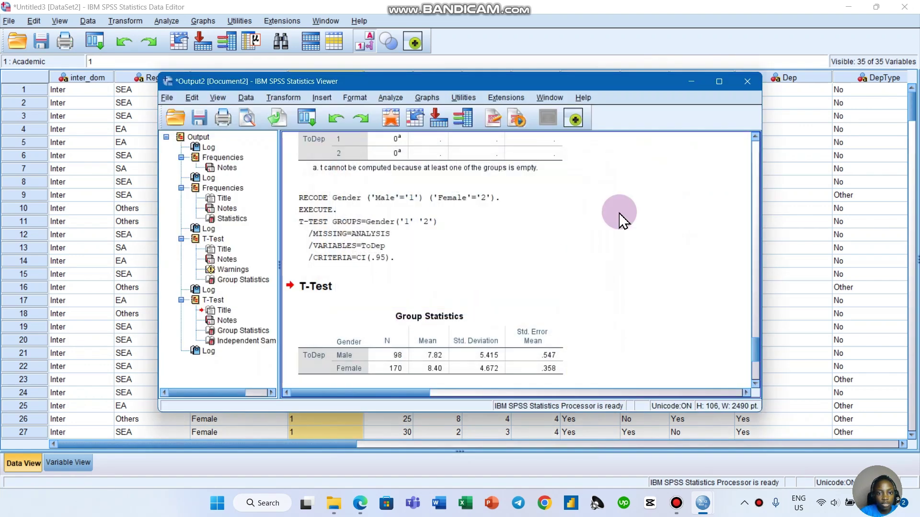
Give Academic the value labels 1 = Grad and 2 = Under and return to the data rows.
click(691, 81)
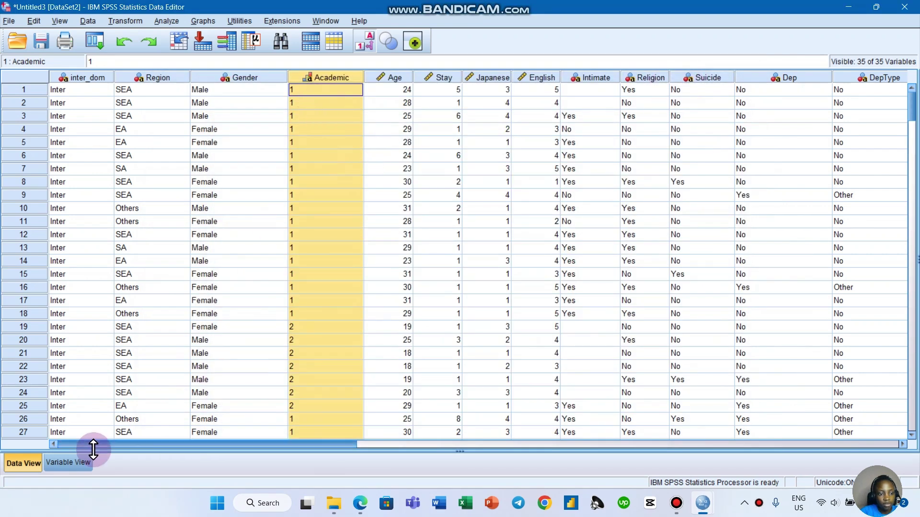
click(72, 462)
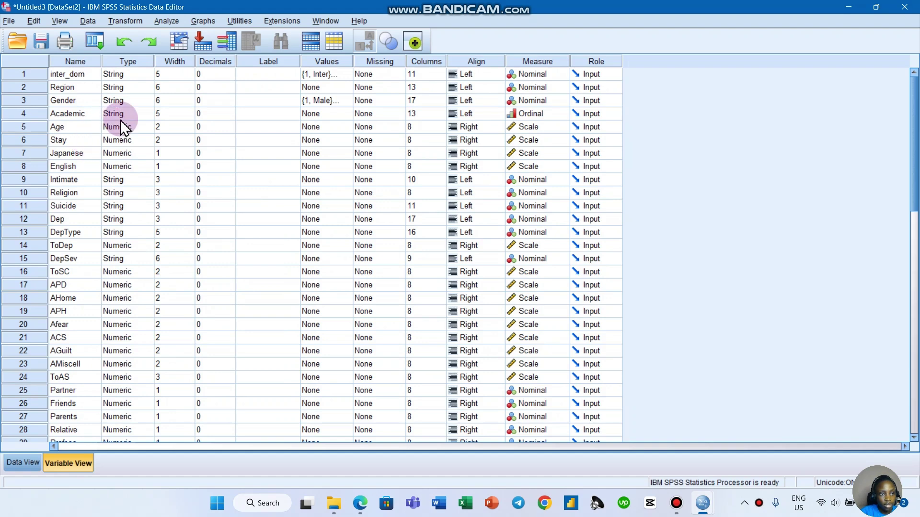
click(347, 114)
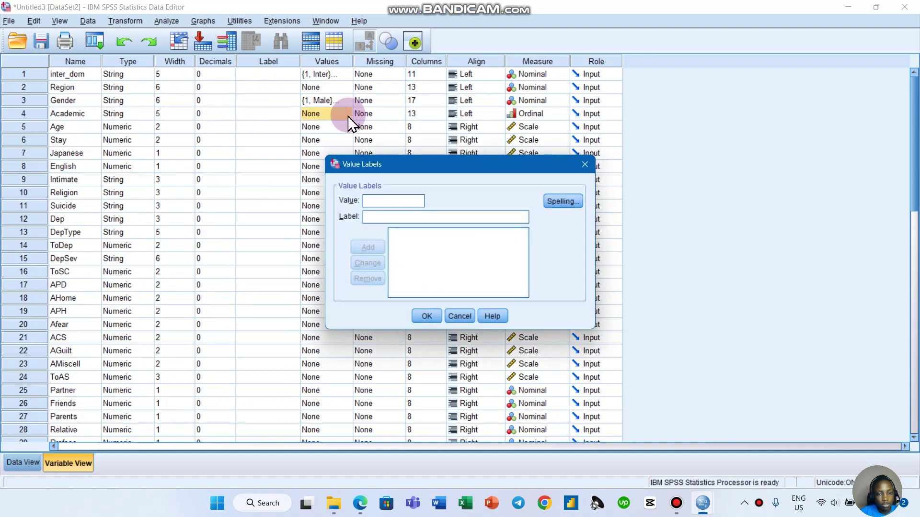
click(379, 199)
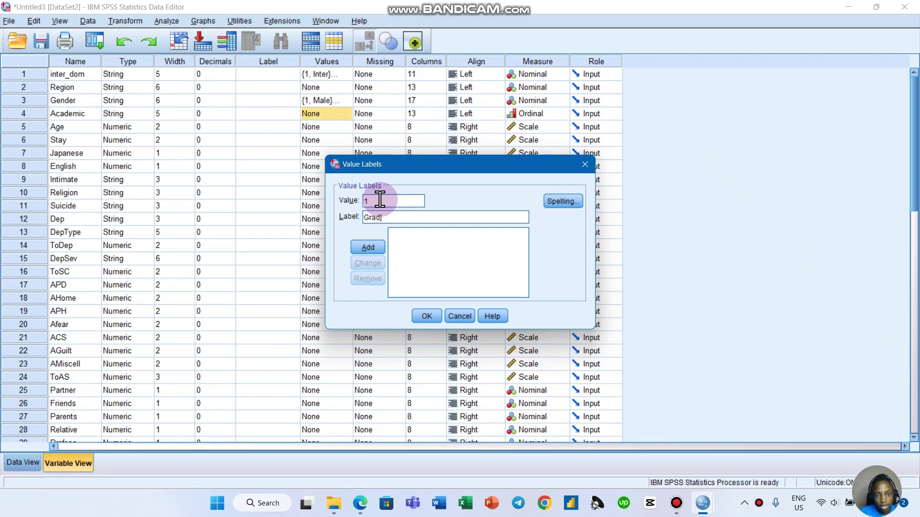
key(Return)
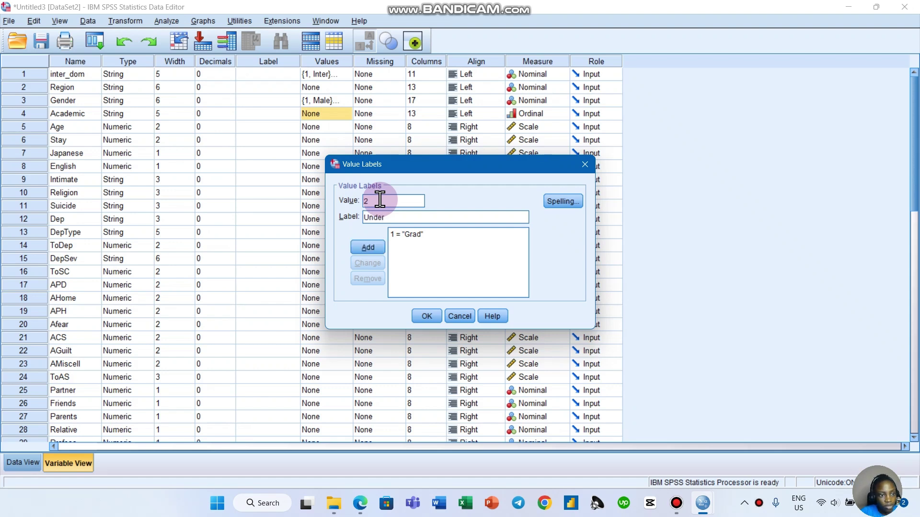
click(378, 246)
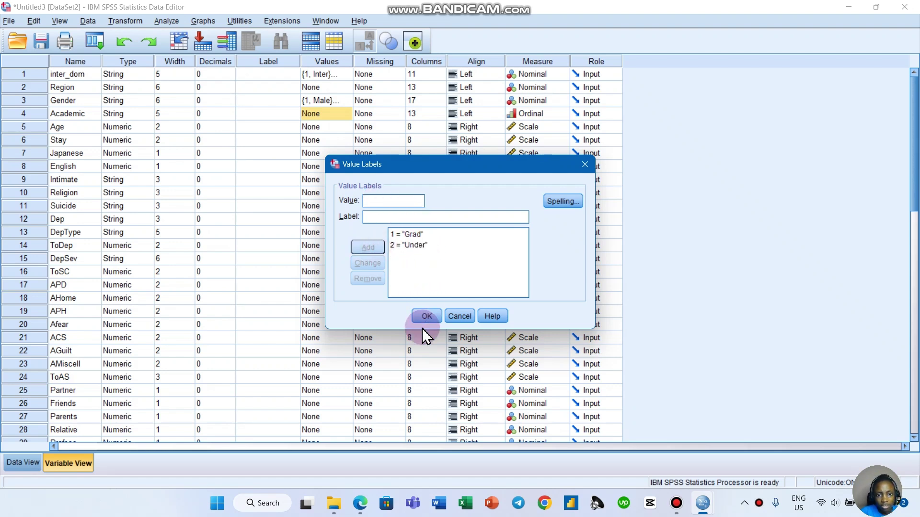
click(424, 318)
click(22, 462)
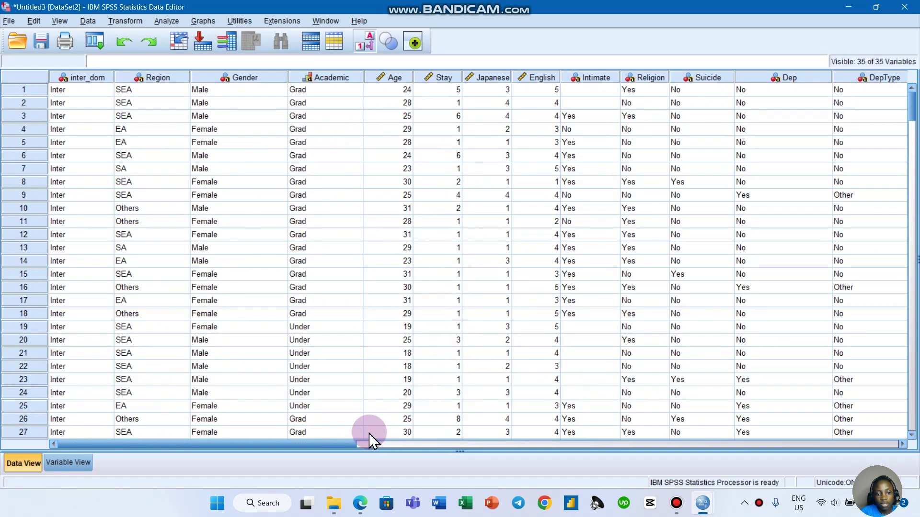
Examine the categories in the Intimate, Religion, Suicide and Dep columns.
drag(332, 445, 387, 453)
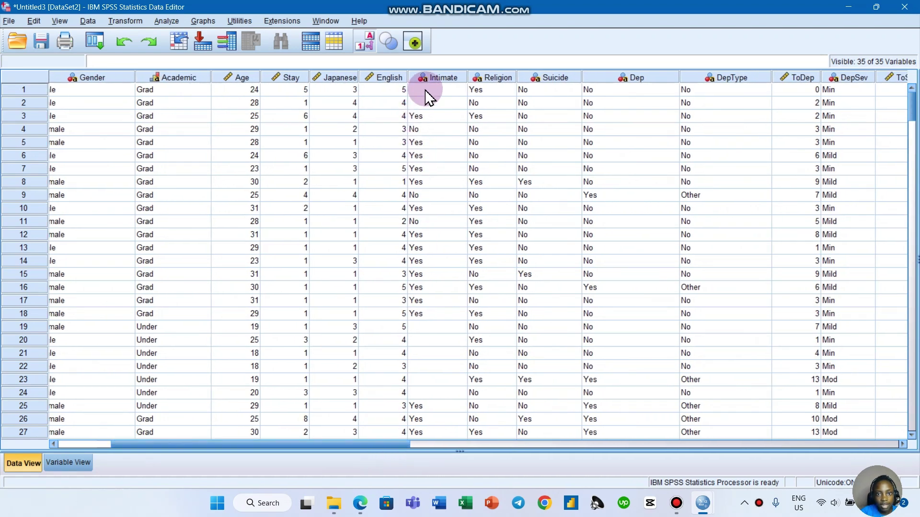
click(433, 78)
click(481, 79)
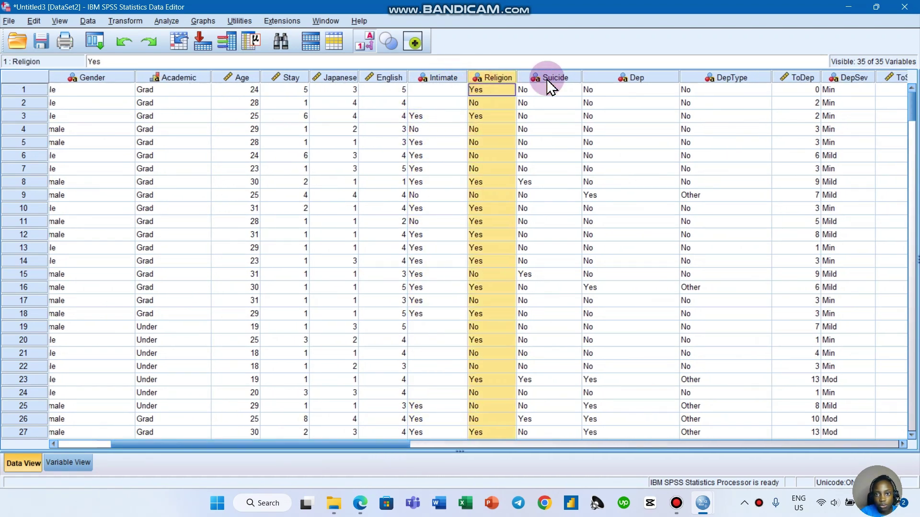
click(546, 77)
click(435, 79)
click(496, 80)
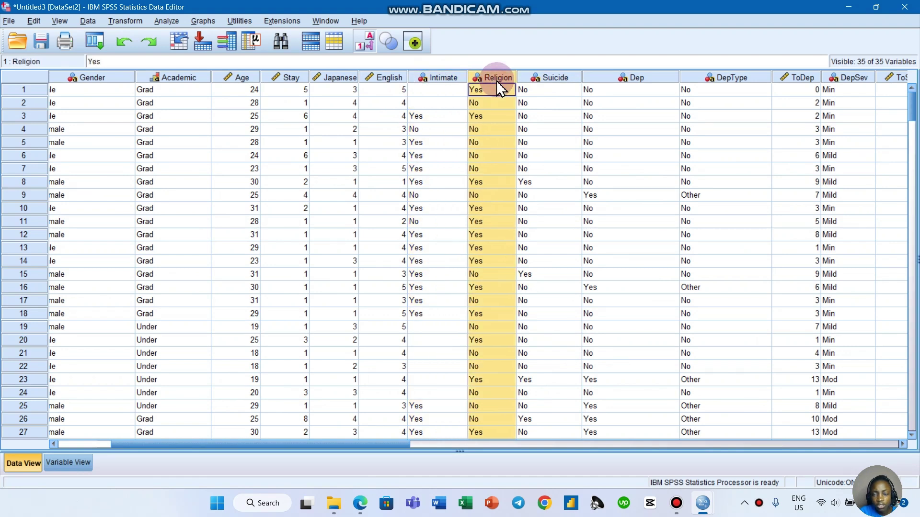
click(564, 80)
click(623, 79)
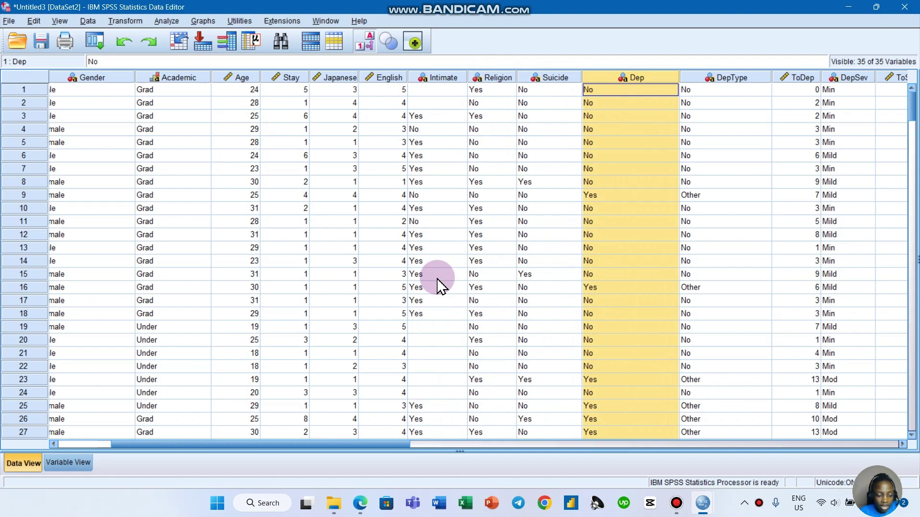
Place the PDF on the students' mental health dataset beside the data editor and zoom it out to fit the tables.
key(super+Right)
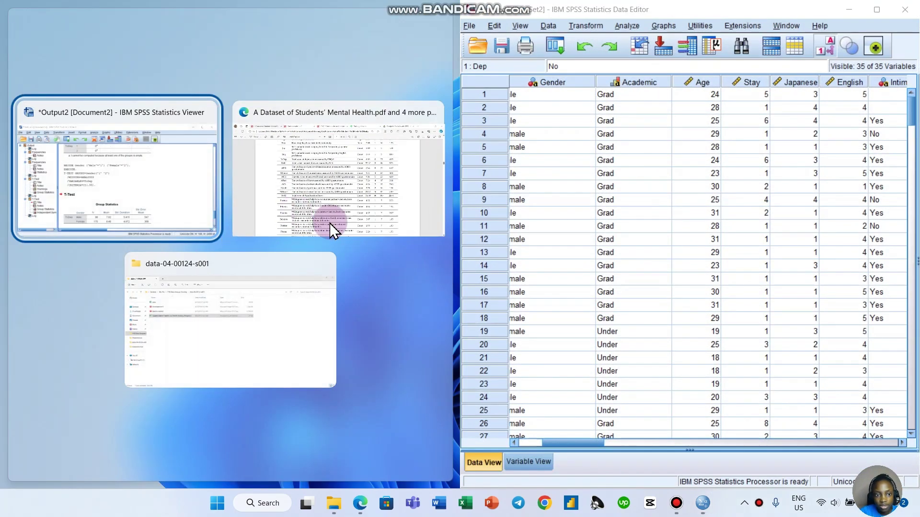
click(282, 197)
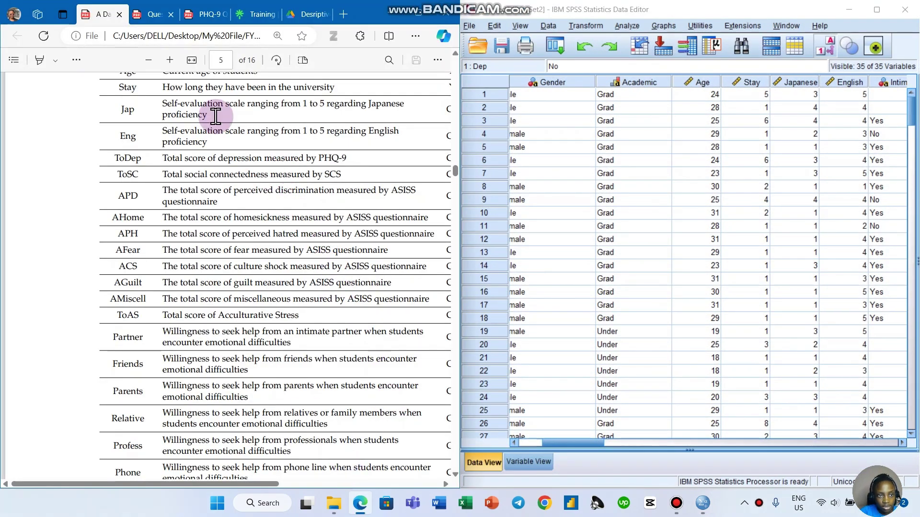
click(148, 60)
click(149, 60)
click(149, 59)
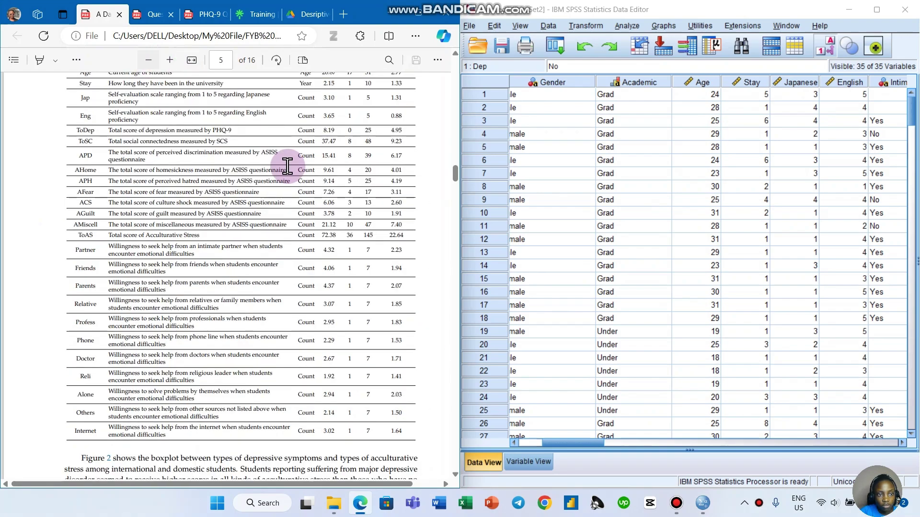
Examine Table 1 of categorical variables in the PDF against the Religion, Suicide and Dep columns of the dataset.
scroll(306, 187, up, 5)
scroll(306, 187, up, 20)
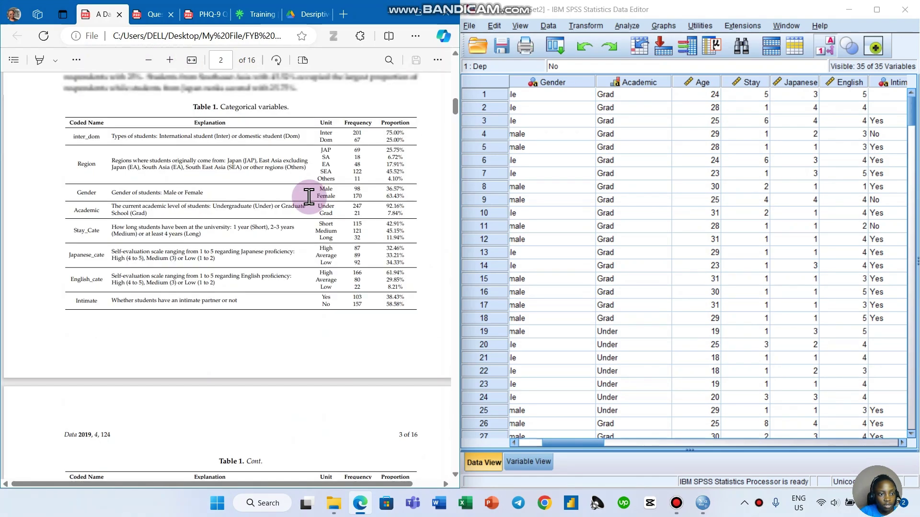
scroll(309, 206, up, 5)
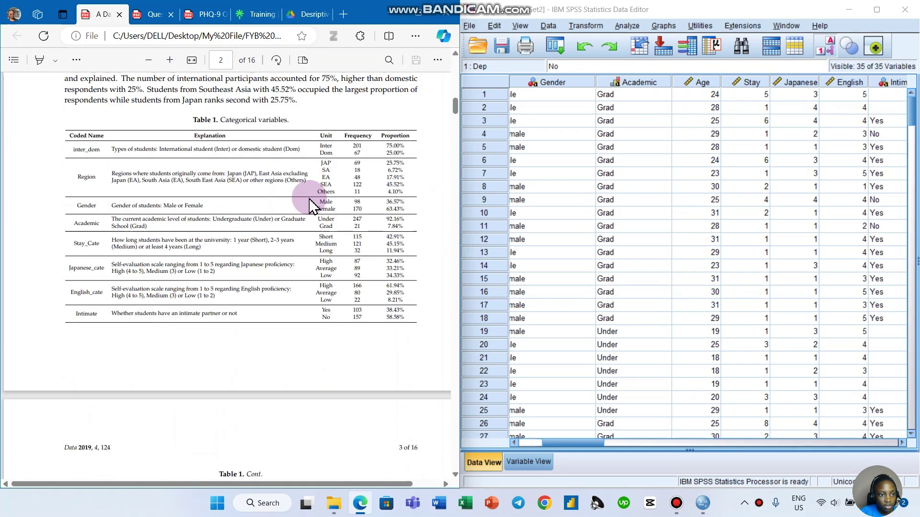
scroll(309, 201, down, 3)
scroll(309, 206, down, 3)
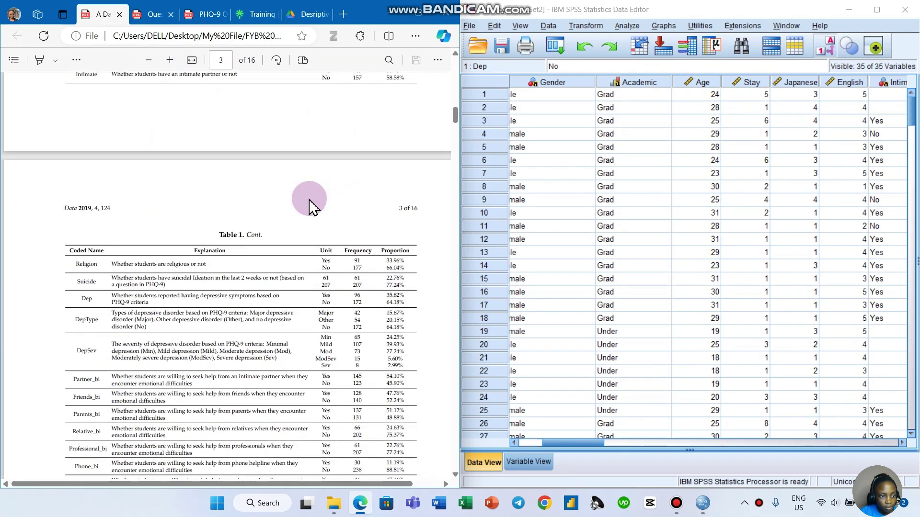
scroll(309, 206, down, 2)
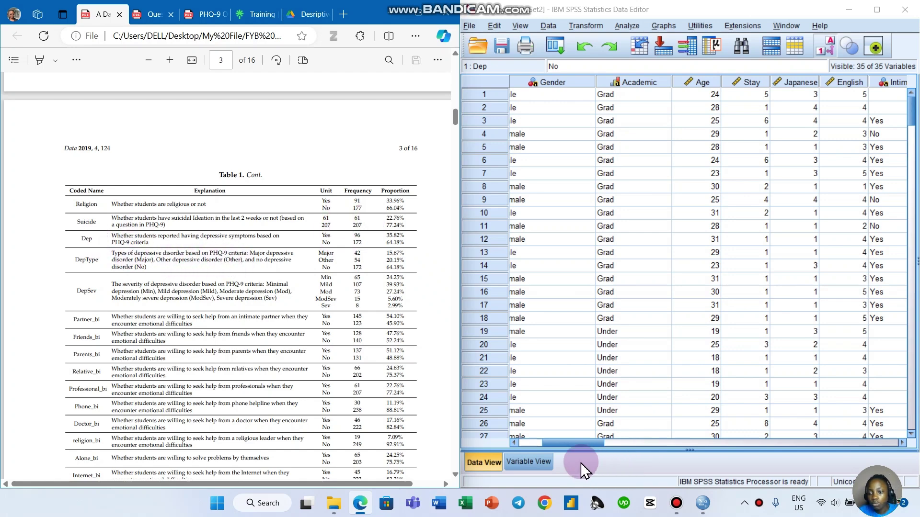
drag(579, 443, 604, 447)
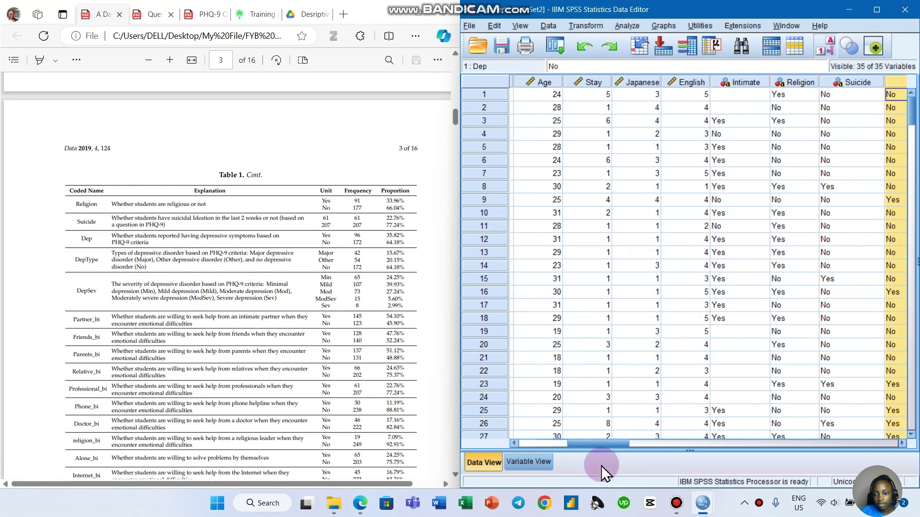
drag(599, 444, 626, 448)
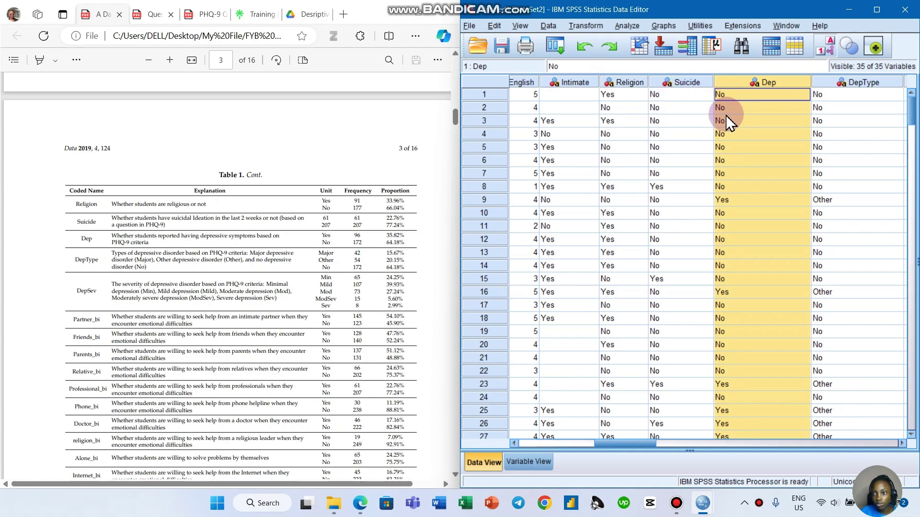
Set up a recode into the same variables with Religion, Suicide and Dep in place of Academic.
click(591, 27)
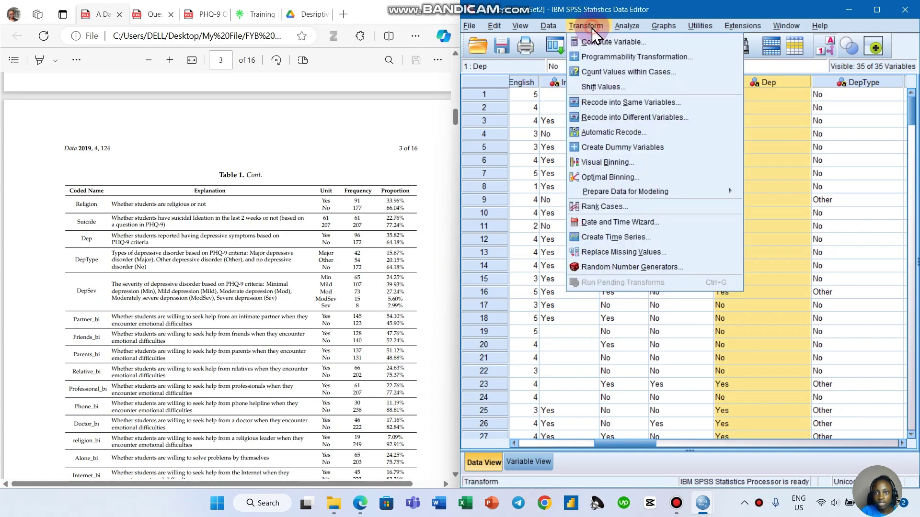
click(636, 105)
click(479, 201)
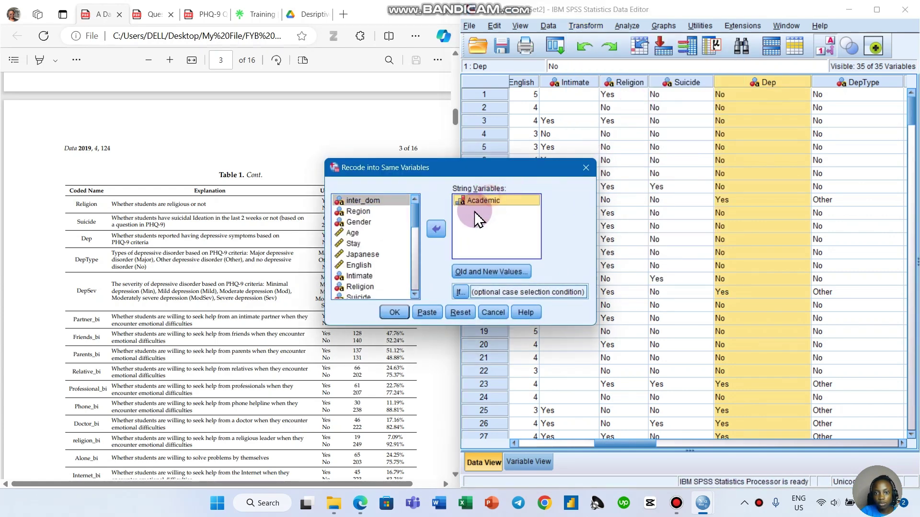
click(436, 229)
drag(449, 173, 631, 157)
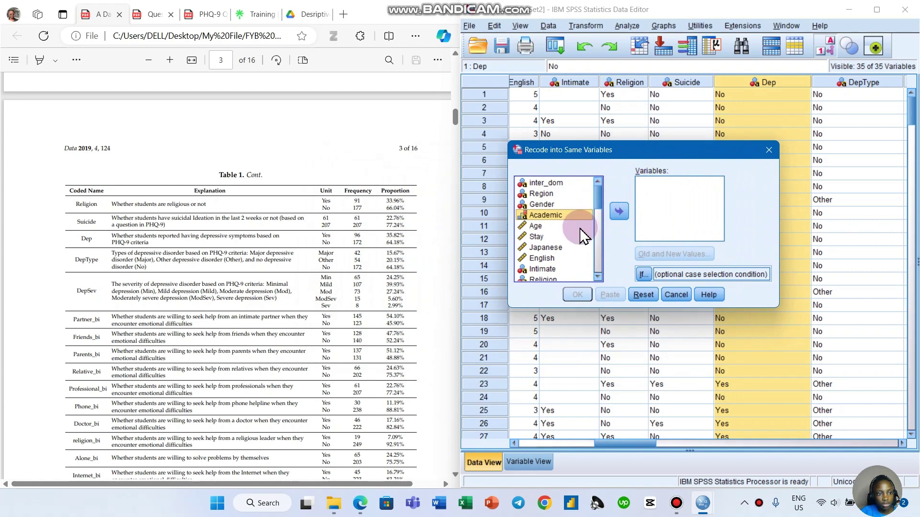
scroll(581, 235, down, 1)
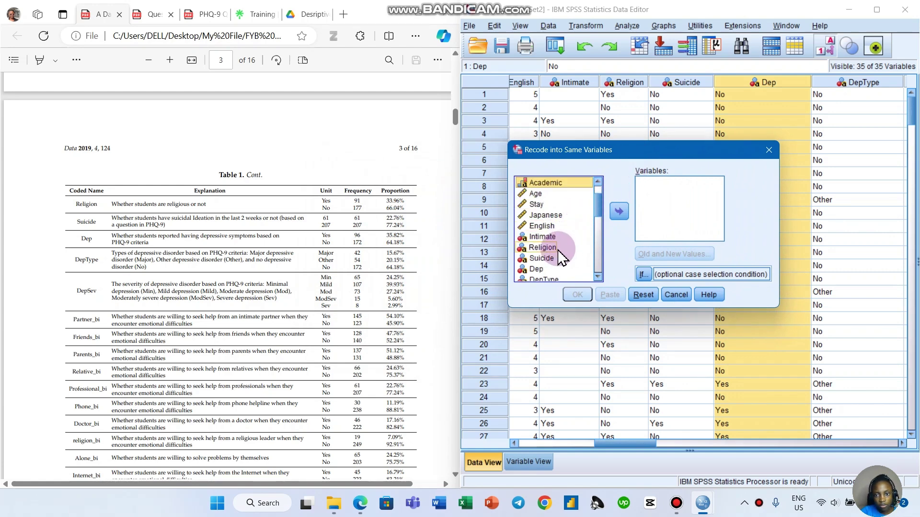
click(546, 247)
click(618, 211)
click(553, 249)
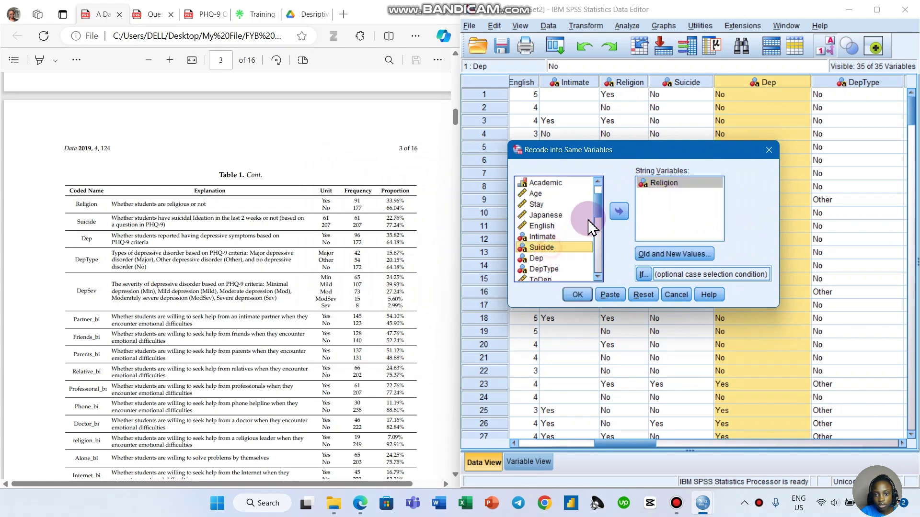
click(618, 211)
click(544, 248)
click(619, 211)
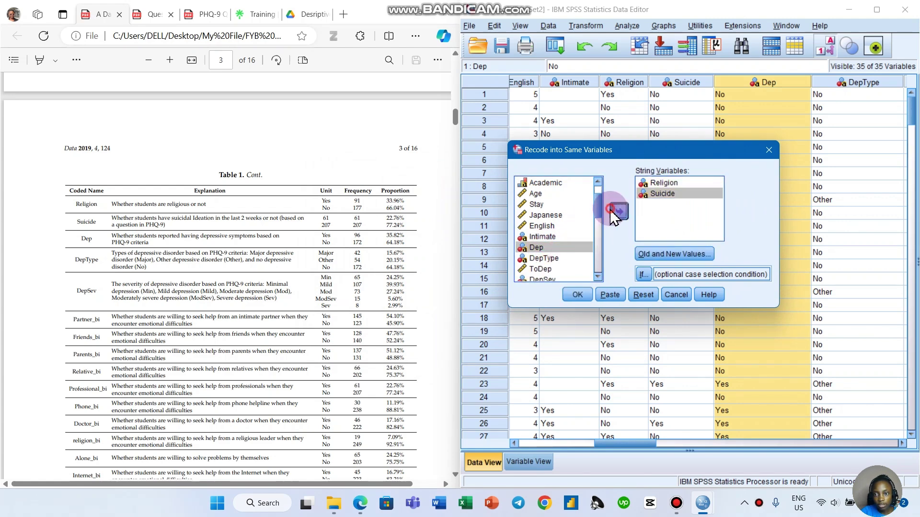
click(650, 257)
click(348, 178)
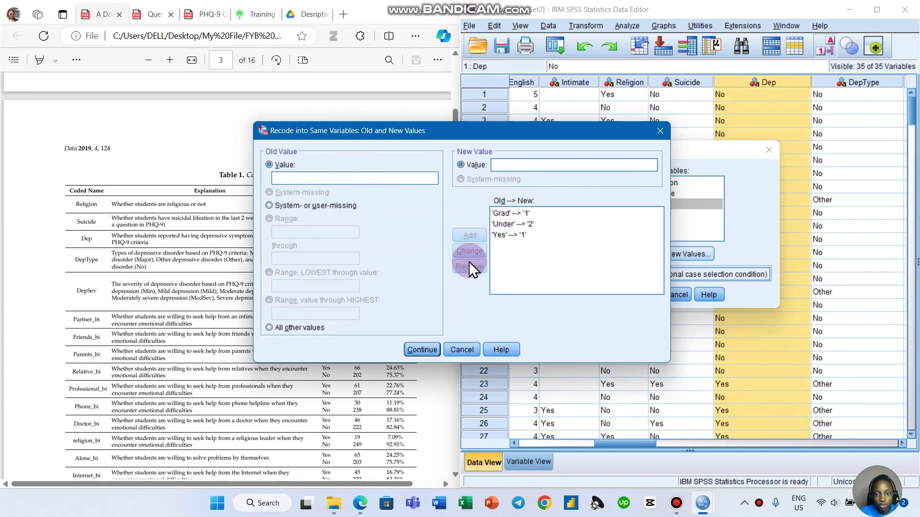
click(462, 349)
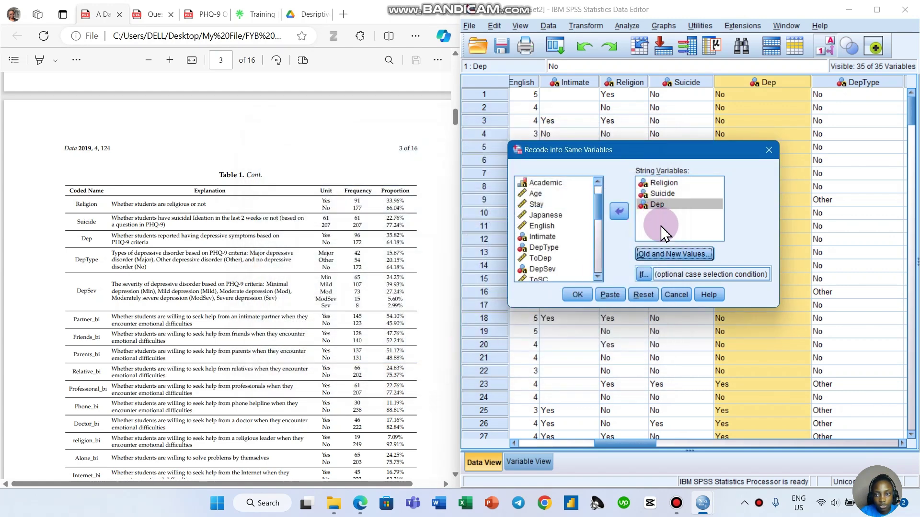
Add the recode rules Yes to 1 and No to 0 for Religion, Suicide and Dep.
click(660, 254)
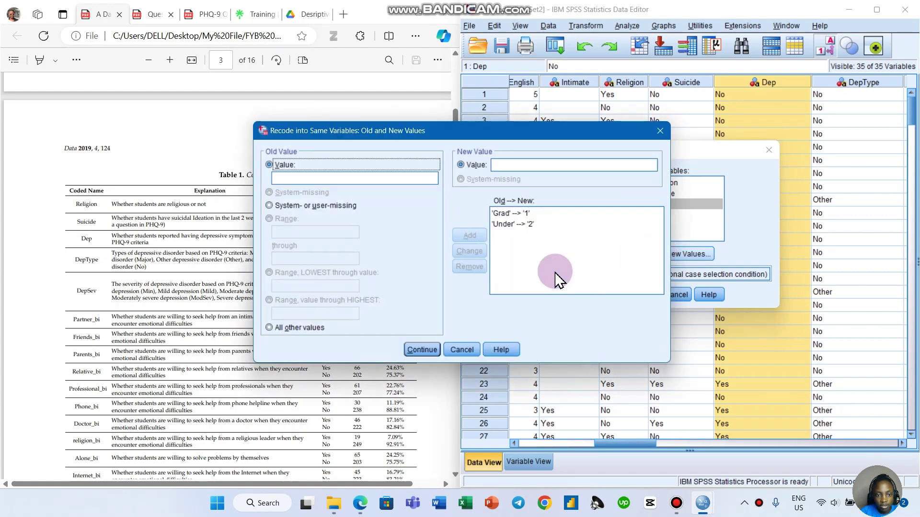
click(303, 177)
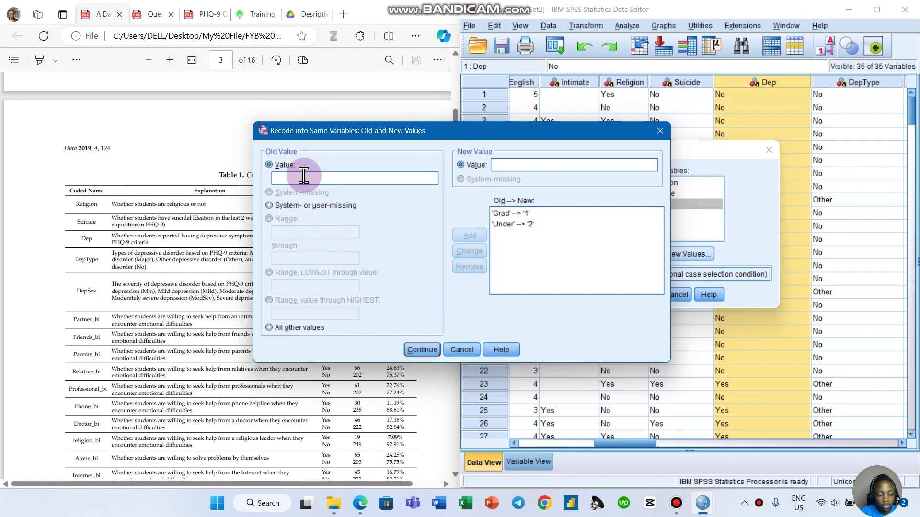
text(Yes)
key(Tab)
text(1)
key(alt+a)
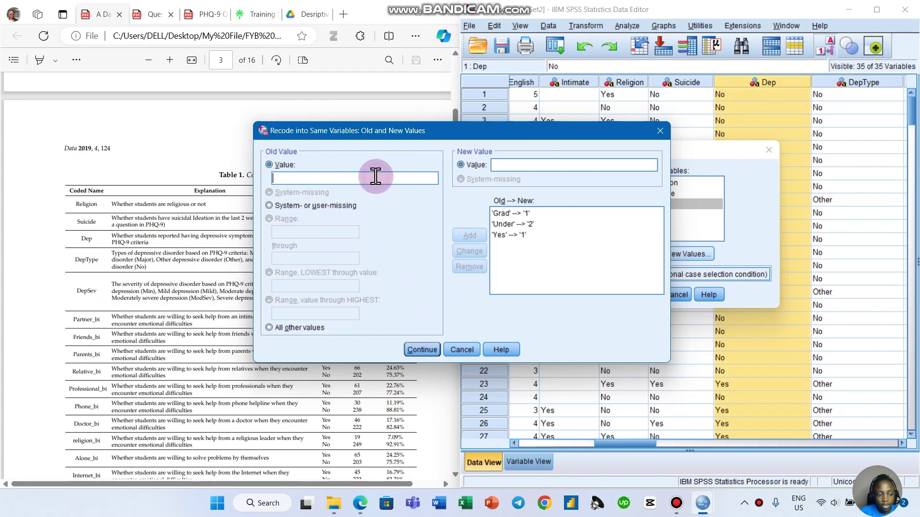
text(No)
key(Tab)
text(0)
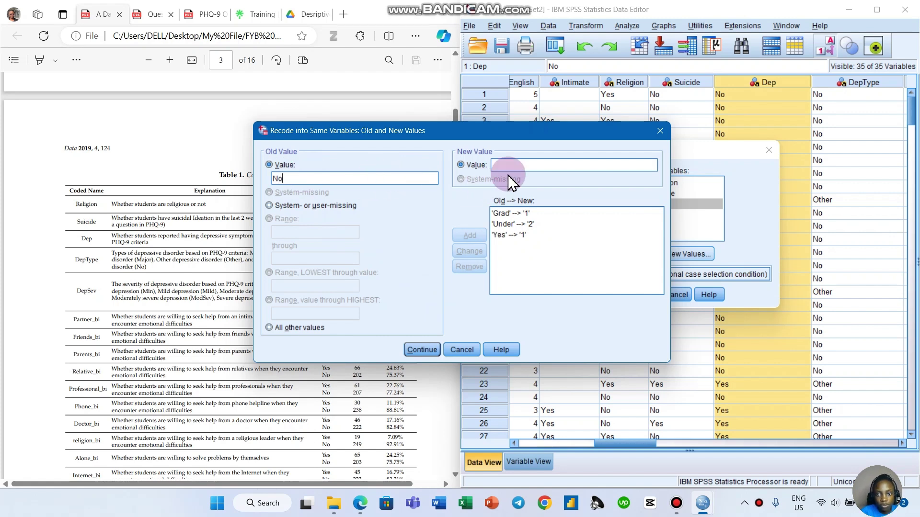
key(alt+a)
Remove the leftover Grad and Under rules and run the recode of Religion, Suicide and Dep.
click(498, 213)
click(467, 266)
click(504, 214)
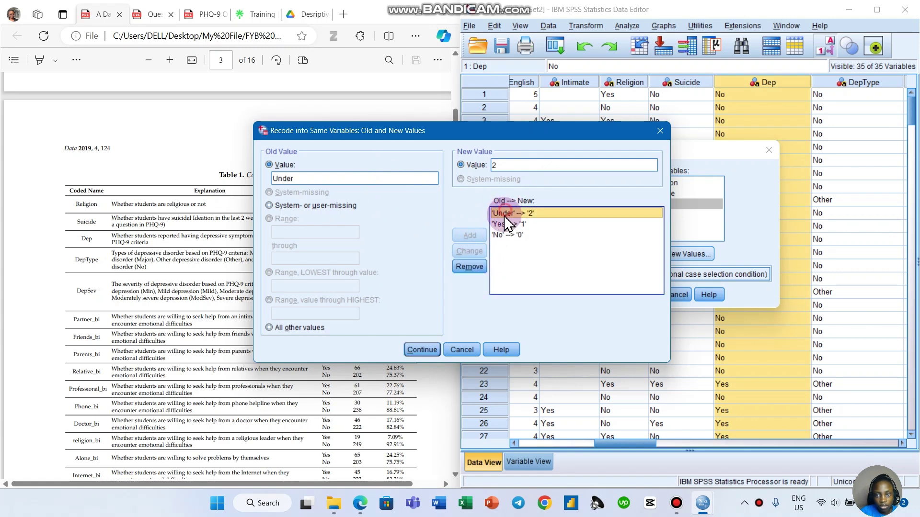
click(469, 267)
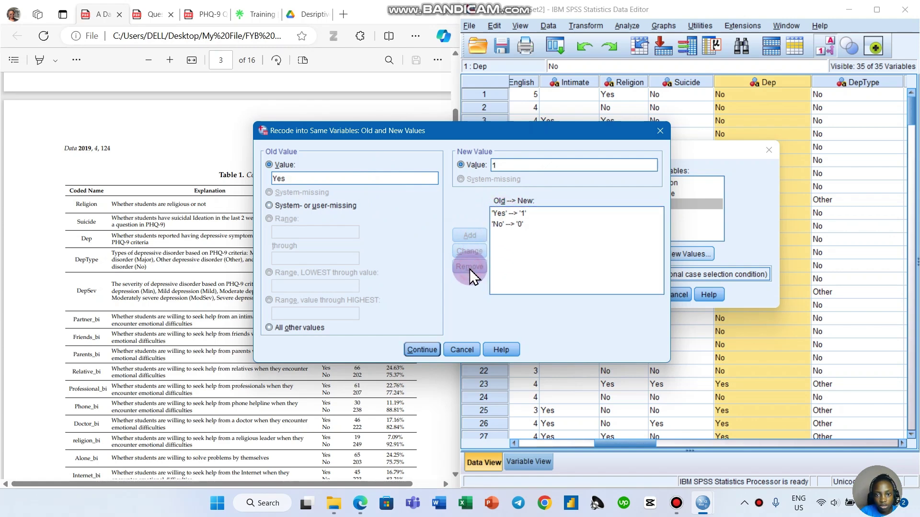
click(433, 351)
click(578, 294)
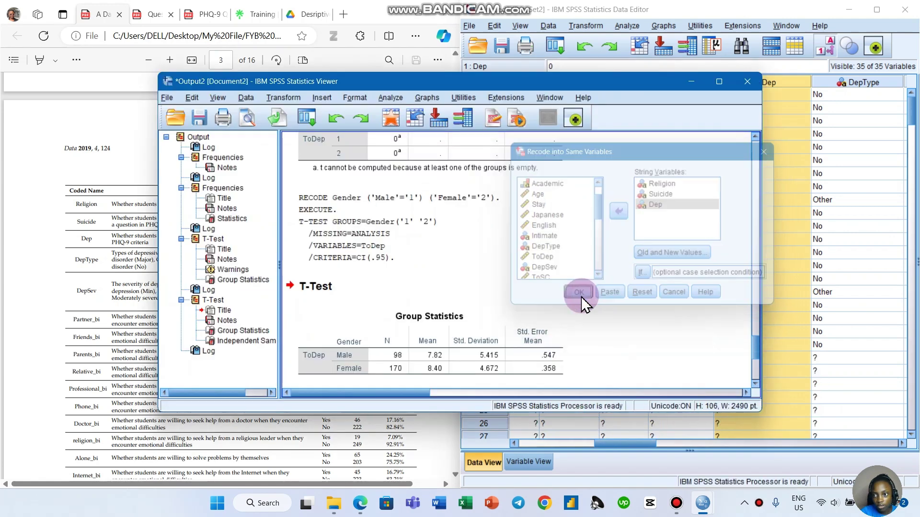
Set up a recode into the same variables with Intimate in place of Religion, Suicide and Dep.
click(690, 82)
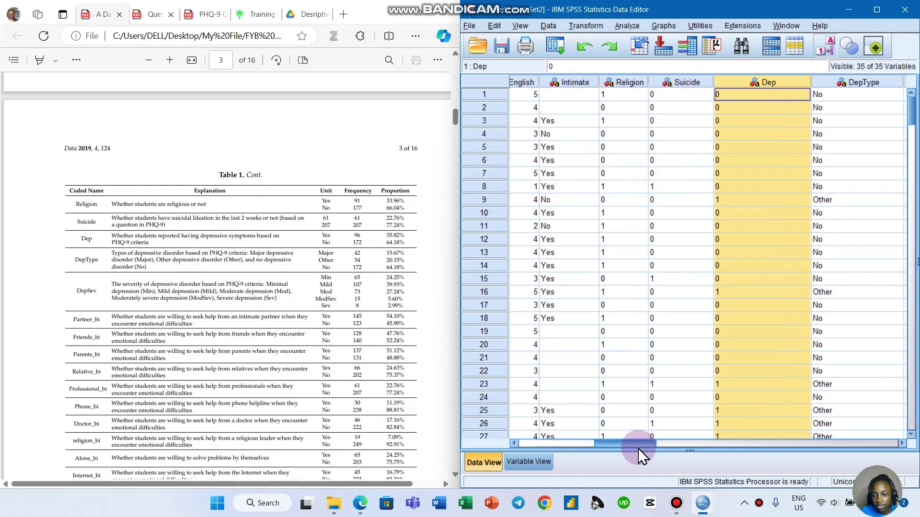
drag(638, 448, 632, 448)
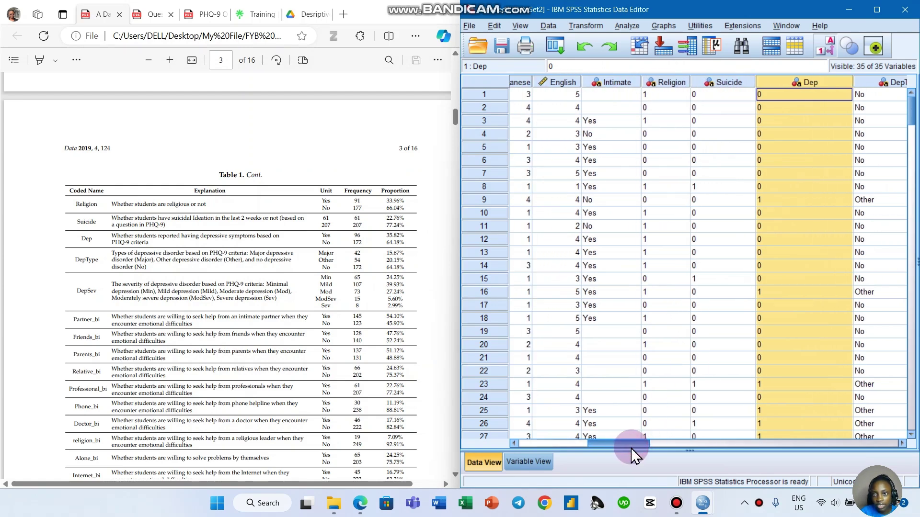
click(600, 27)
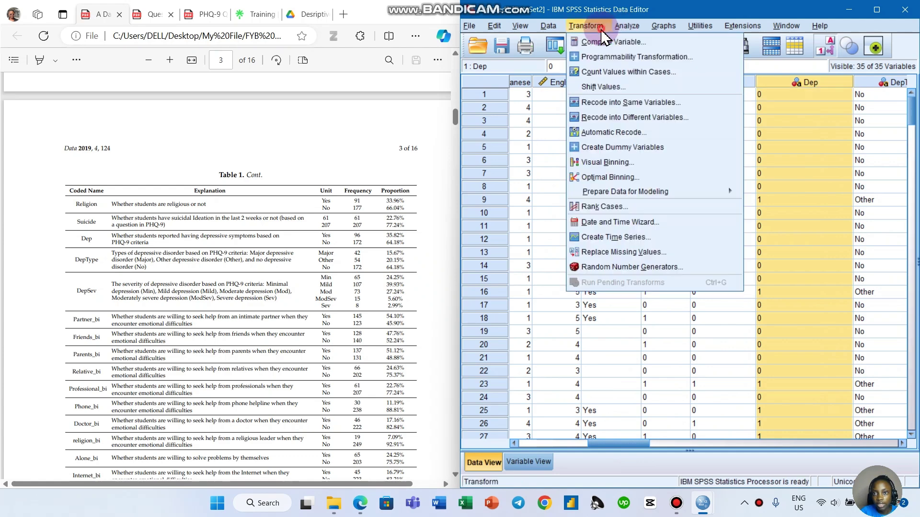
click(613, 102)
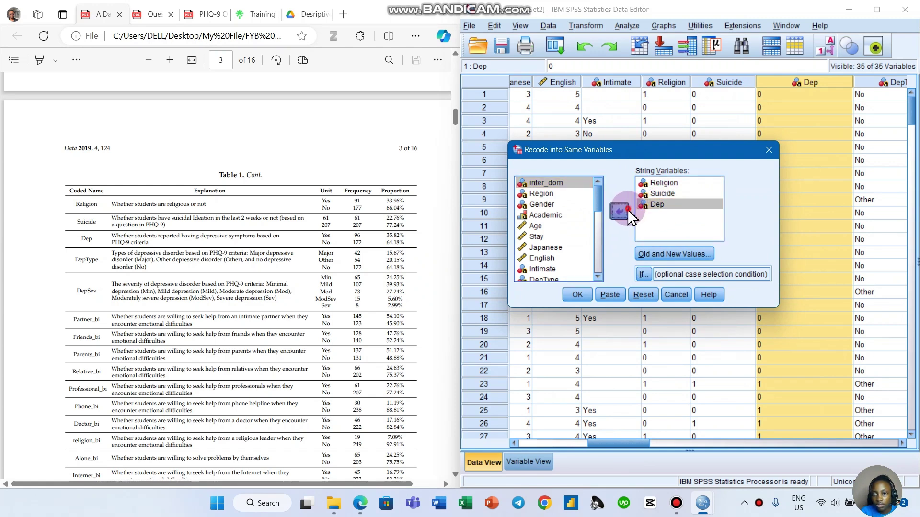
double_click(656, 204)
click(619, 211)
click(664, 183)
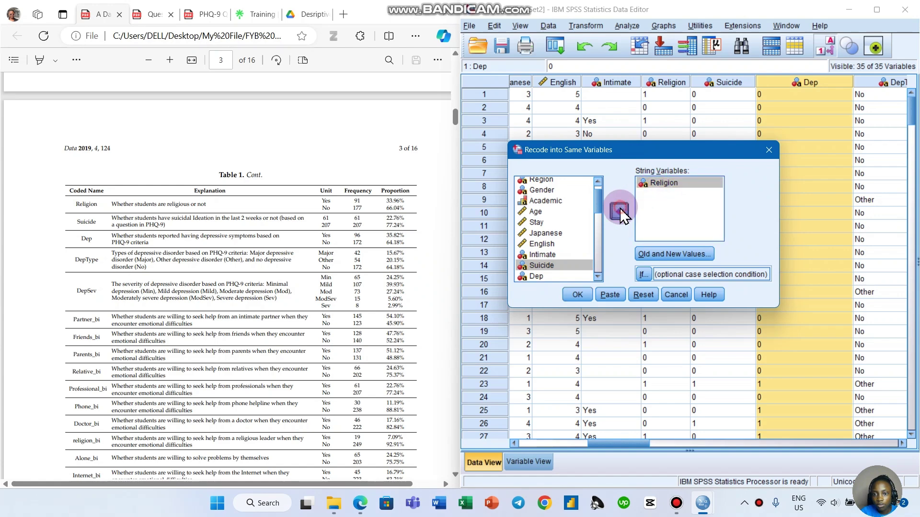
click(619, 211)
click(570, 255)
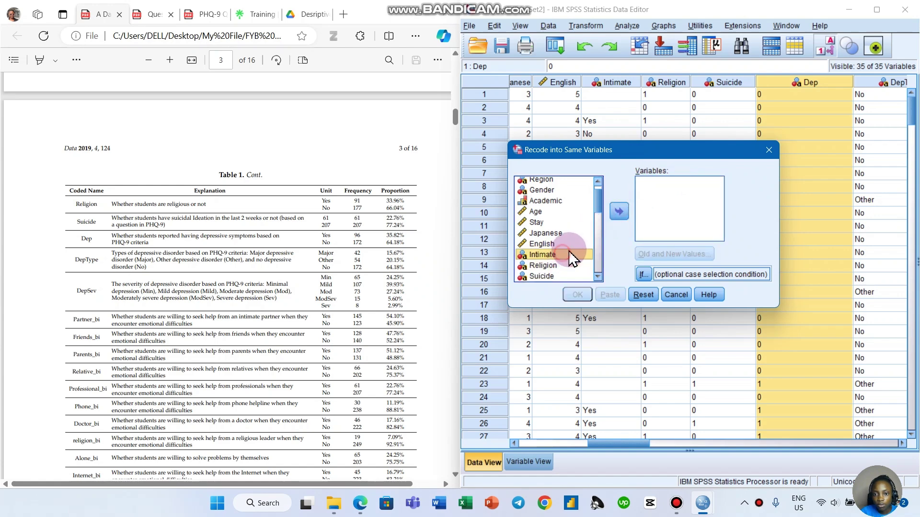
click(615, 215)
Keep the Yes to 1 and No to 0 rules and run the recode of Intimate.
click(644, 253)
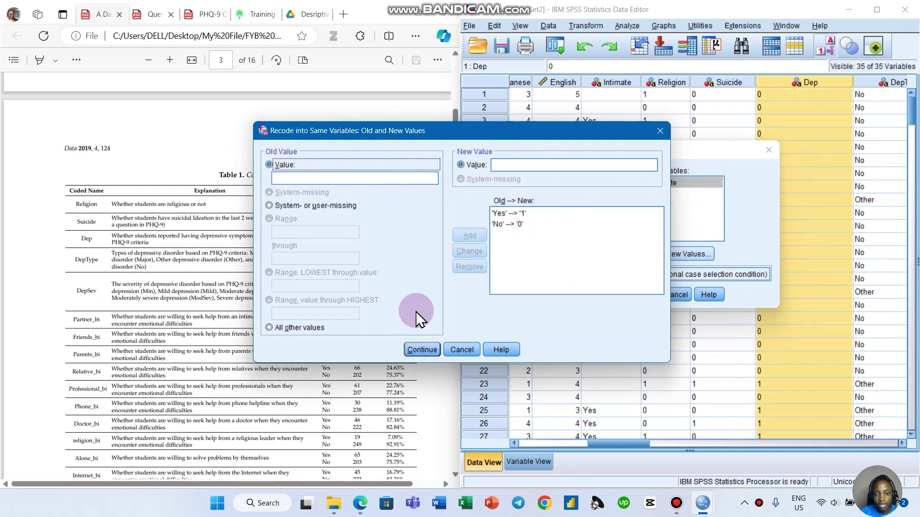
click(422, 349)
click(574, 295)
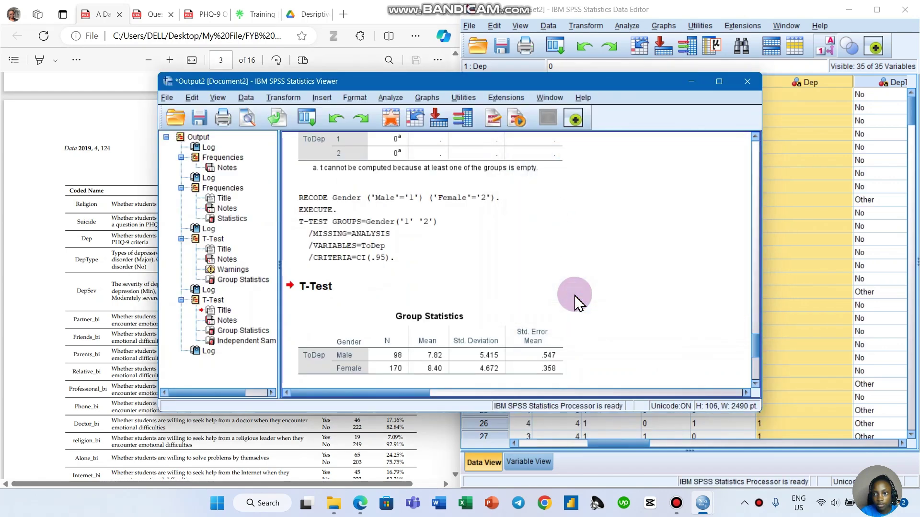
click(691, 82)
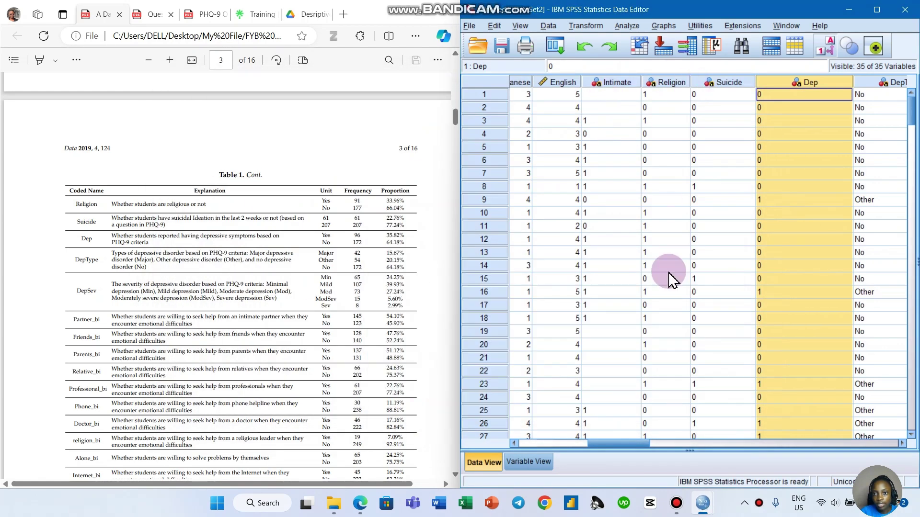
Give the Intimate variable the value labels 1 = Yes and 0 = No.
click(548, 463)
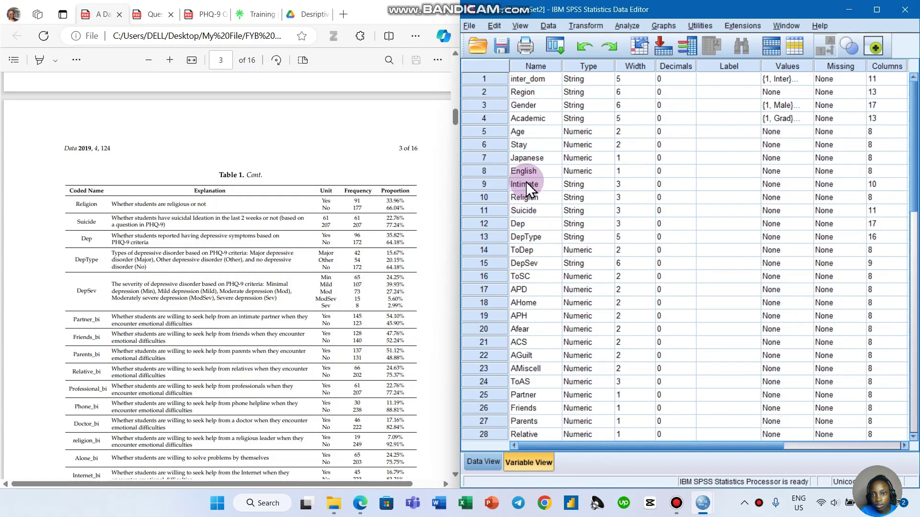
click(811, 186)
click(806, 185)
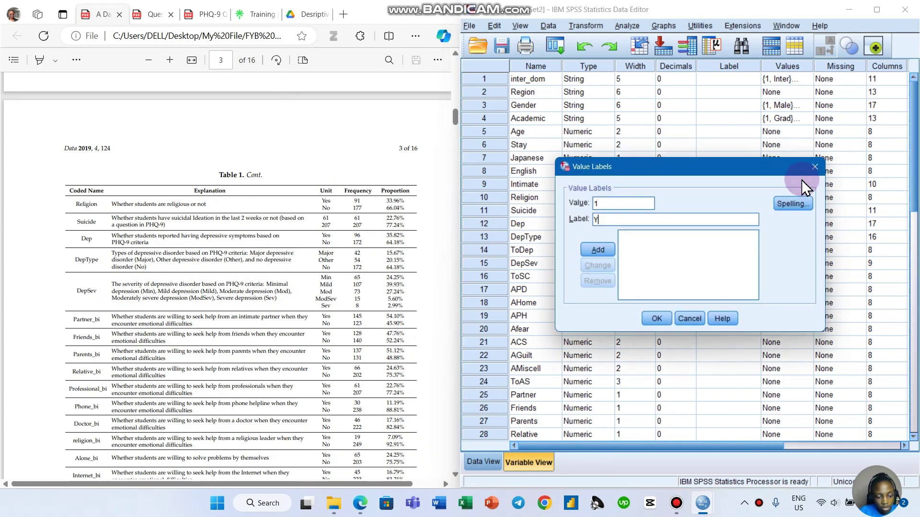
key(Return)
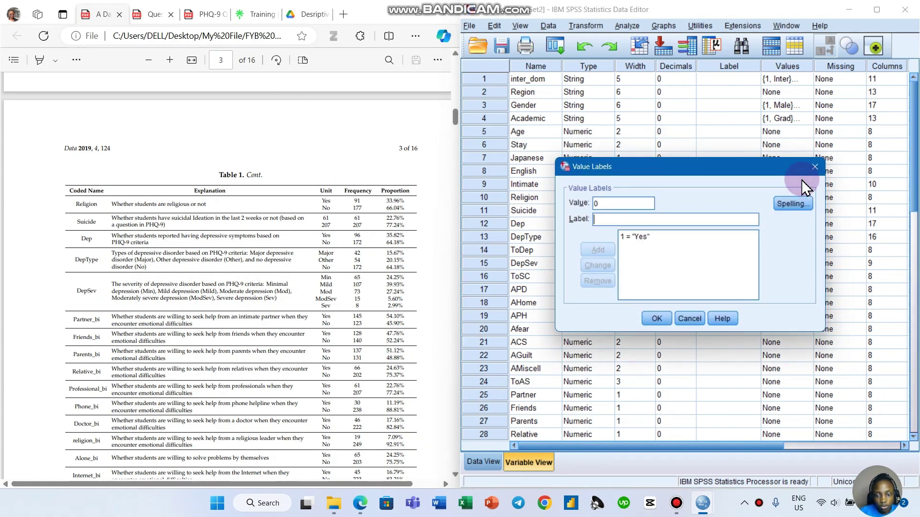
text(No)
click(597, 250)
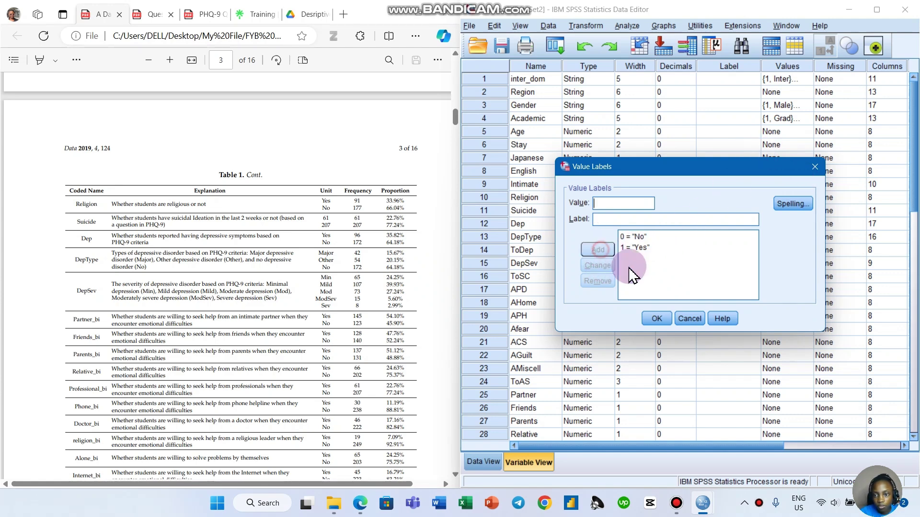
click(657, 317)
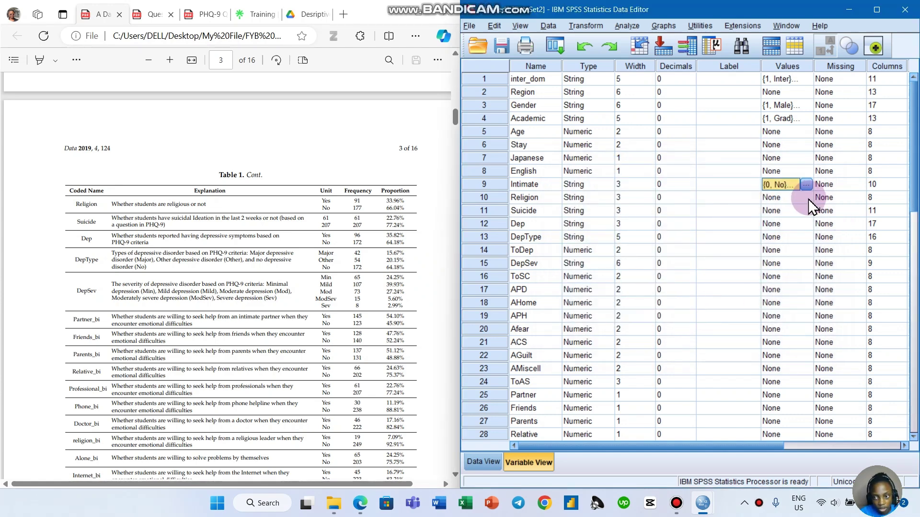
Apply Intimate's value labels to the Religion, Suicide and Dep variables as well.
drag(786, 198, 786, 232)
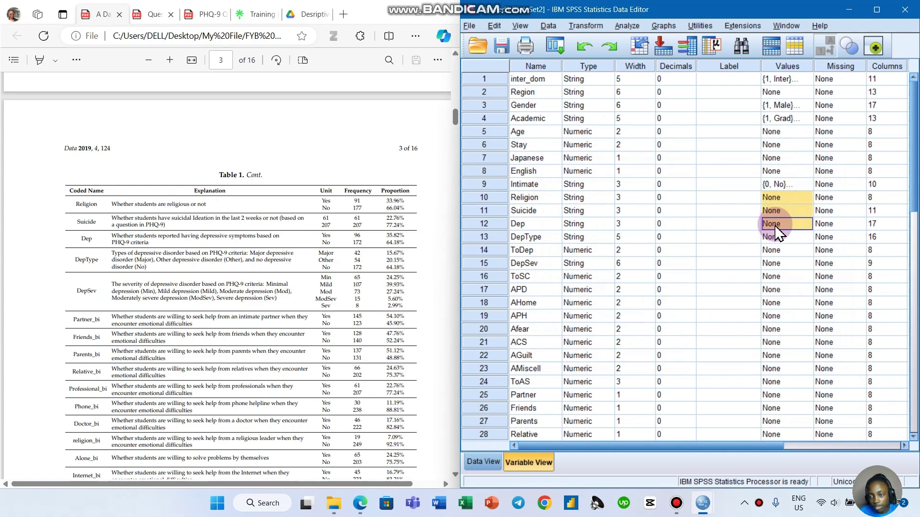
right_click(789, 198)
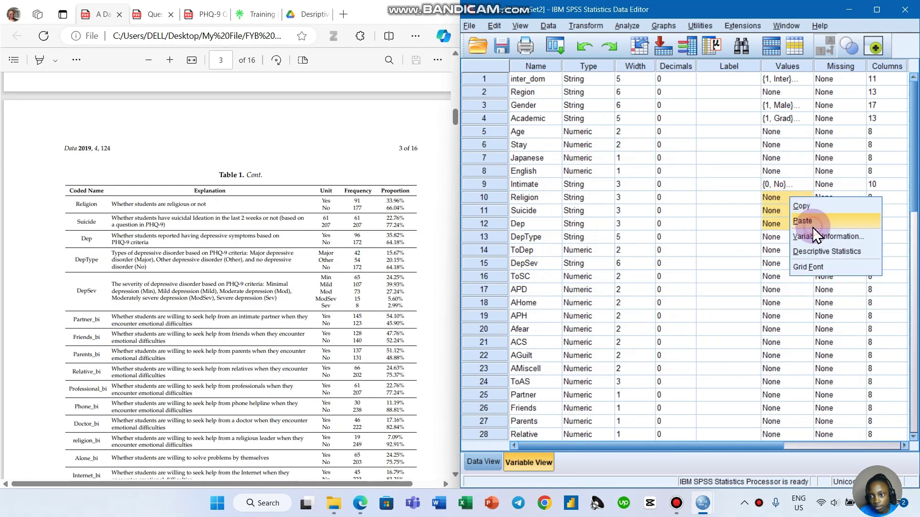
click(812, 229)
Review the labelled values of the recoded columns in the data, from inter_dom through Dep, in the maximized data editor.
key(super+Up)
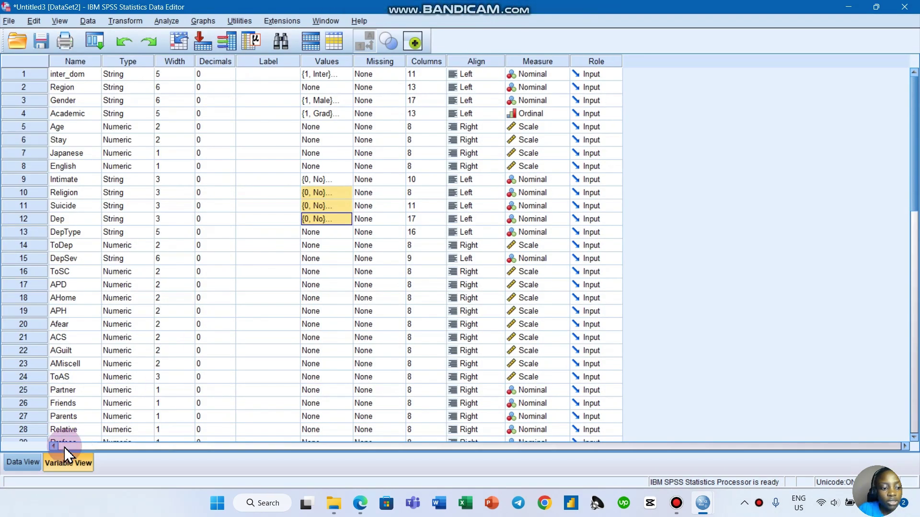
click(40, 464)
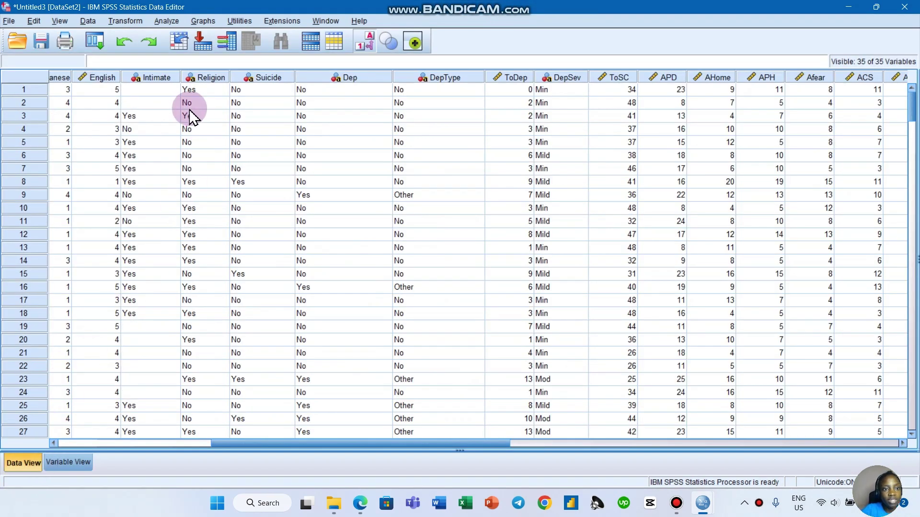
drag(376, 444, 175, 448)
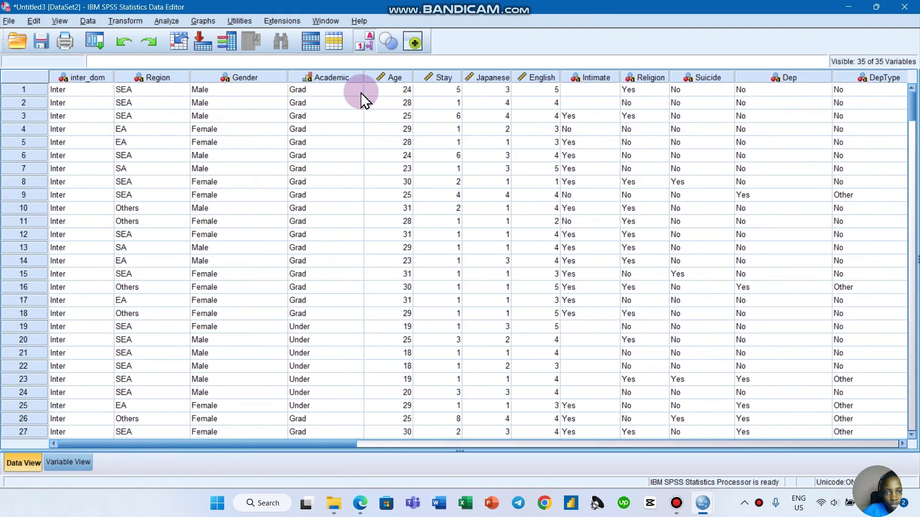
Generate descriptive statistics for the Age variable and examine its mean, median, range, minimum and maximum.
click(383, 79)
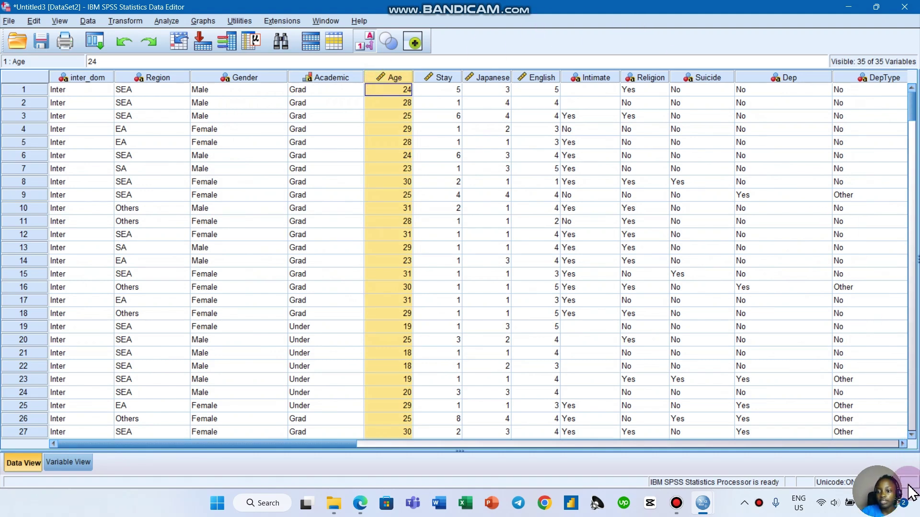
click(876, 451)
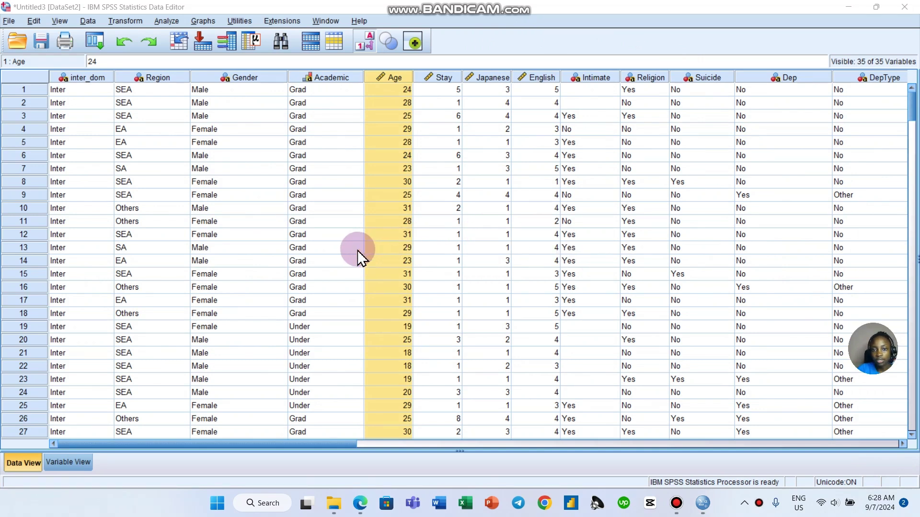
right_click(386, 83)
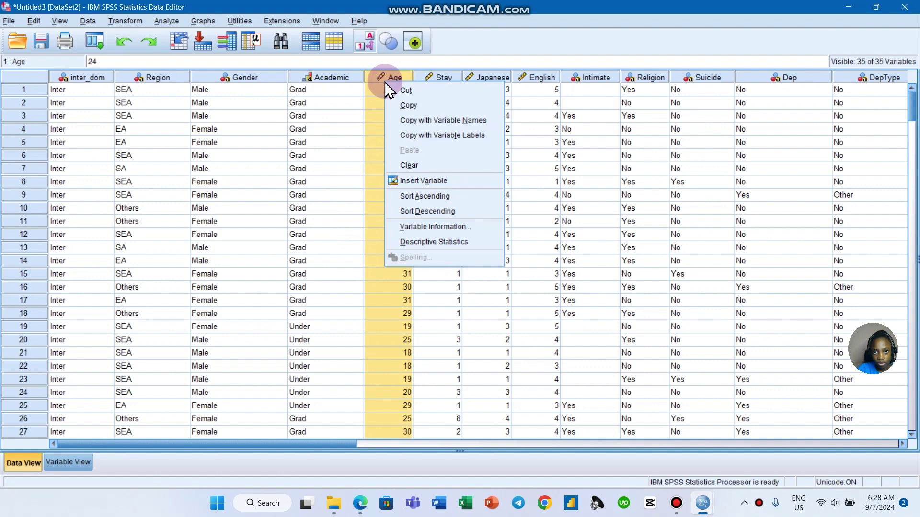
click(450, 241)
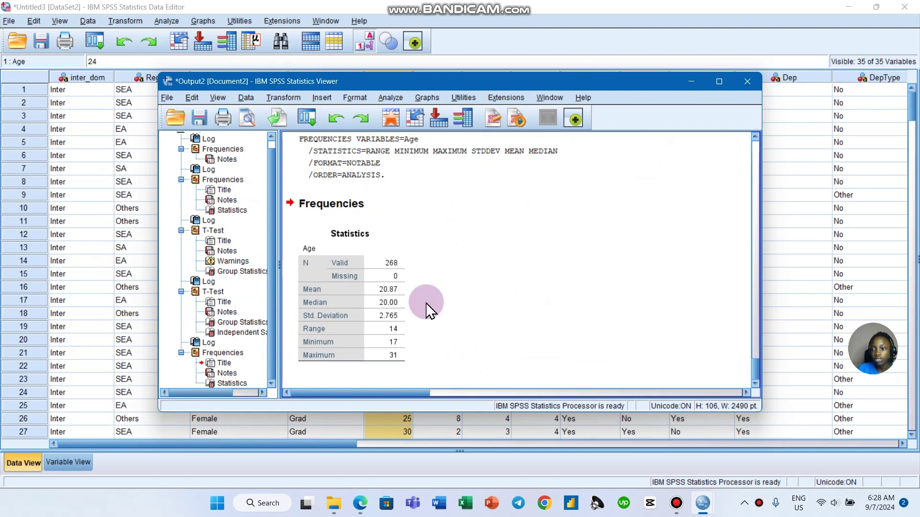
click(321, 306)
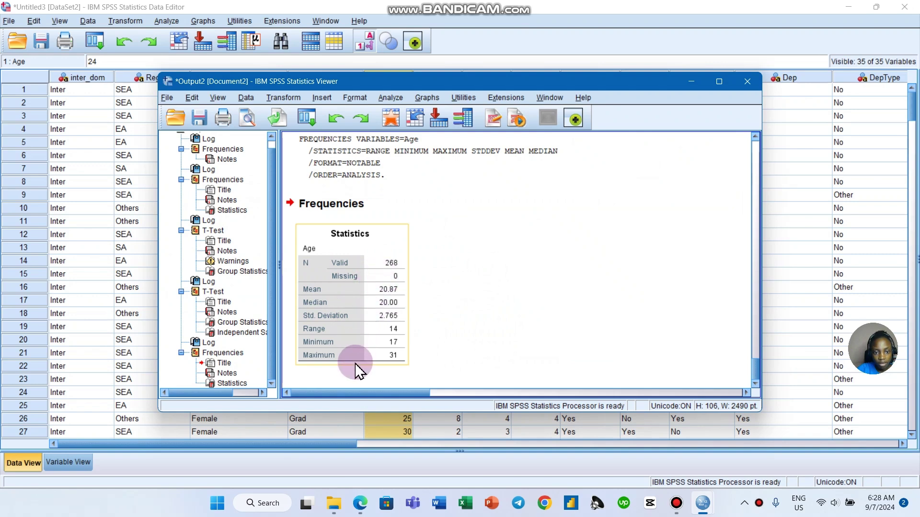
click(417, 356)
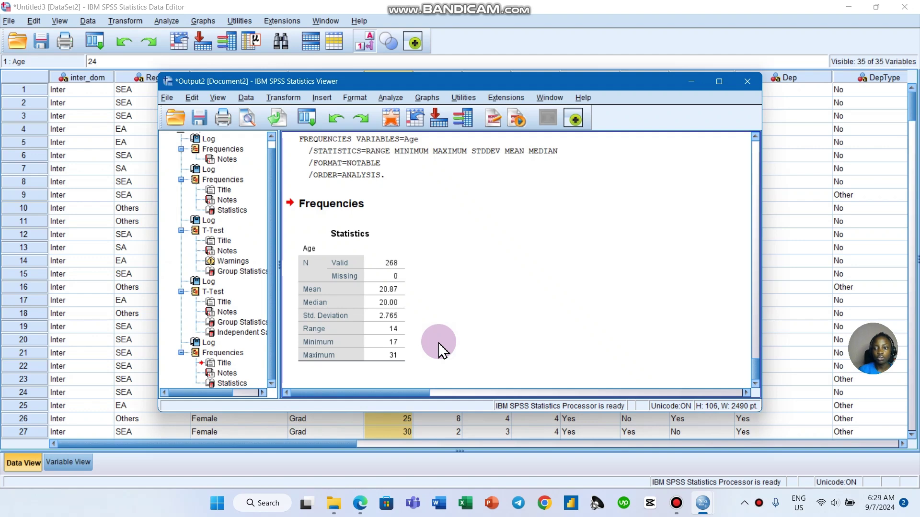
click(691, 81)
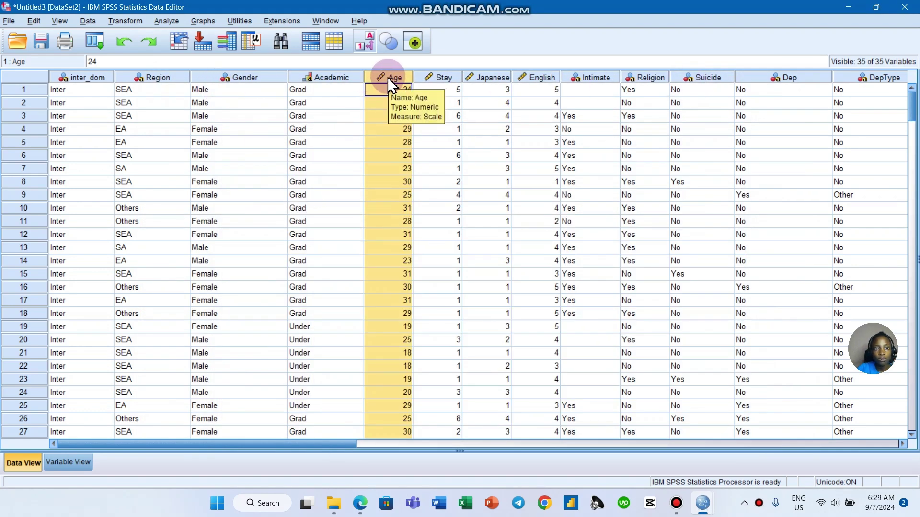
Set up a recode of Age into a different variable, naming the output variable Age_Cate.
click(126, 21)
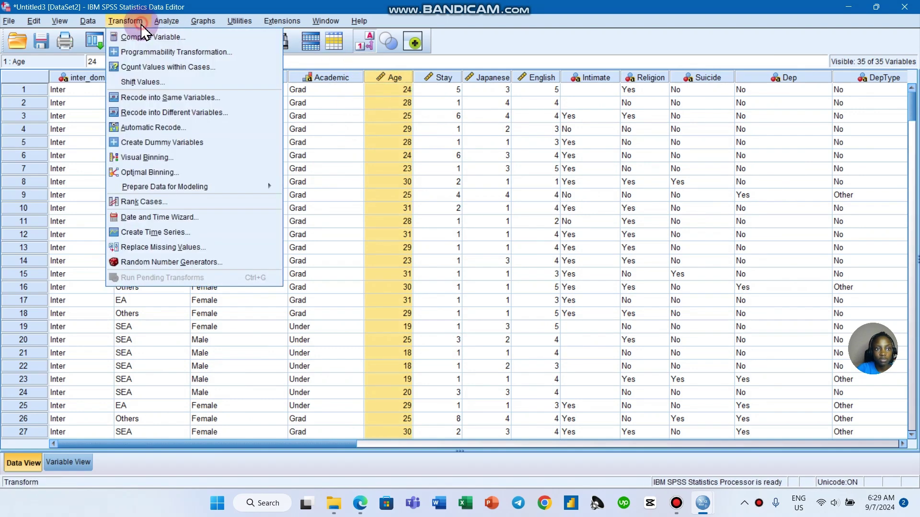
click(170, 117)
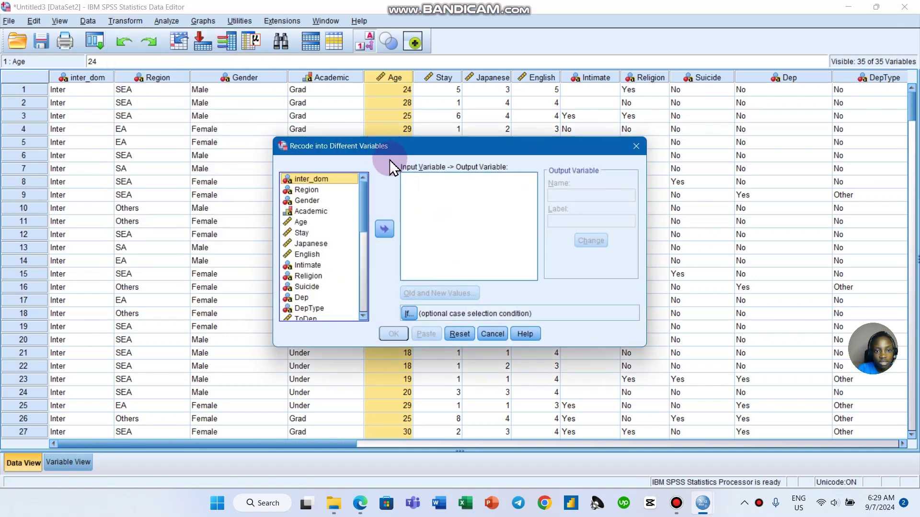
click(300, 222)
click(385, 229)
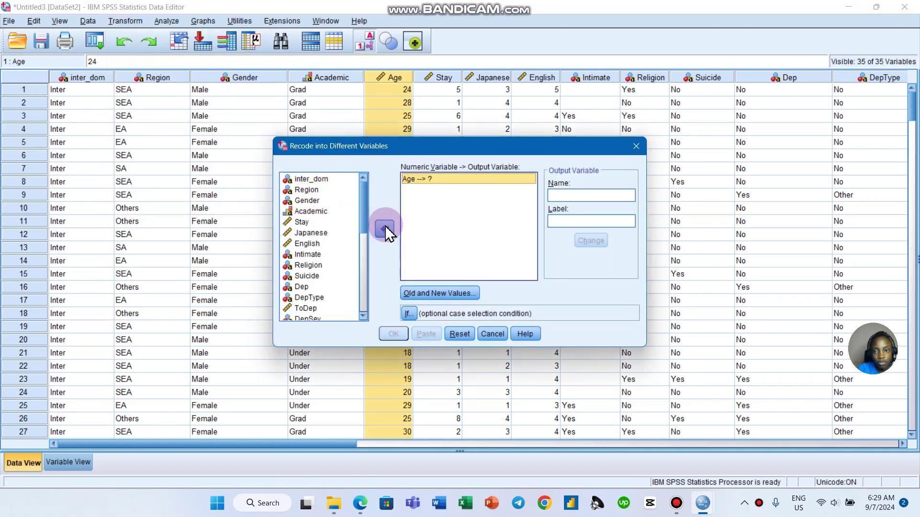
click(553, 194)
drag(535, 153, 462, 141)
click(487, 183)
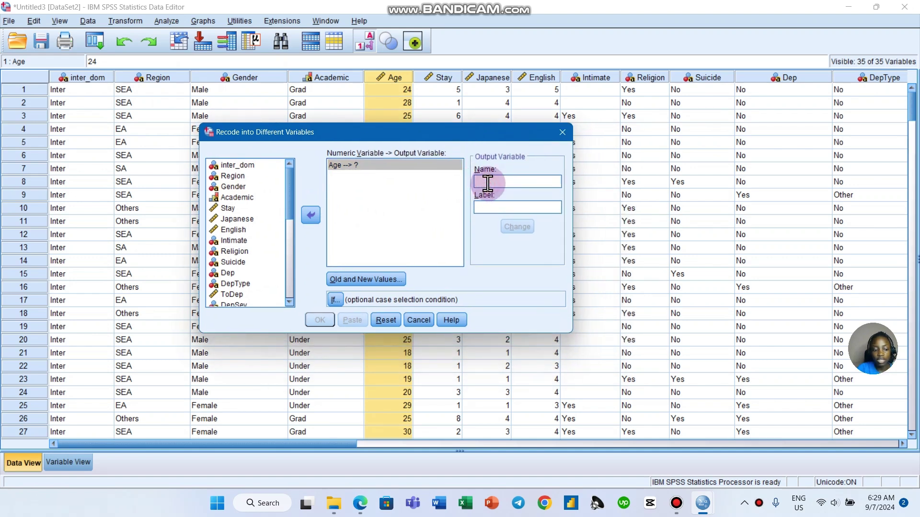
text(Age)
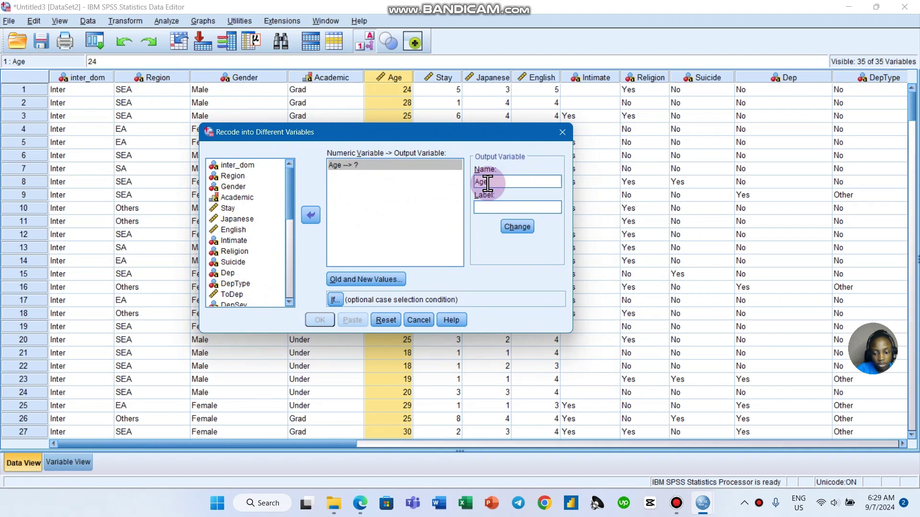
text(_Cate)
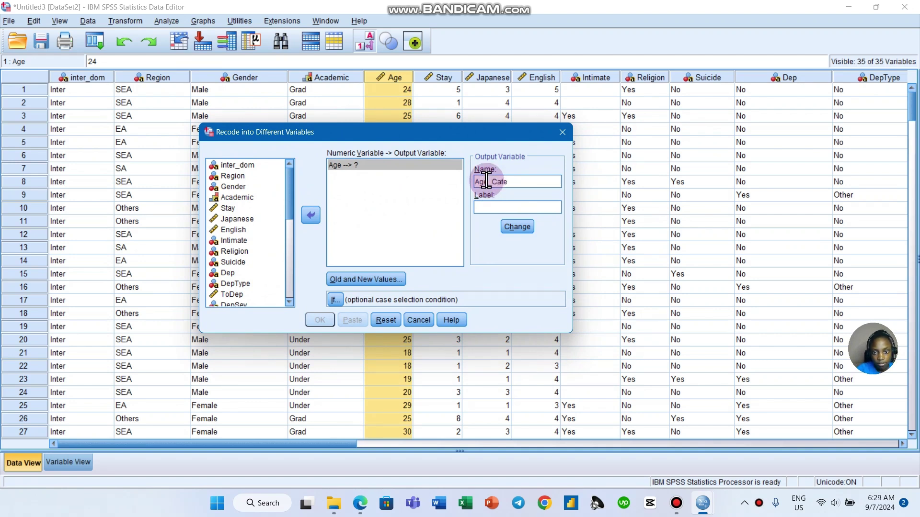
click(488, 208)
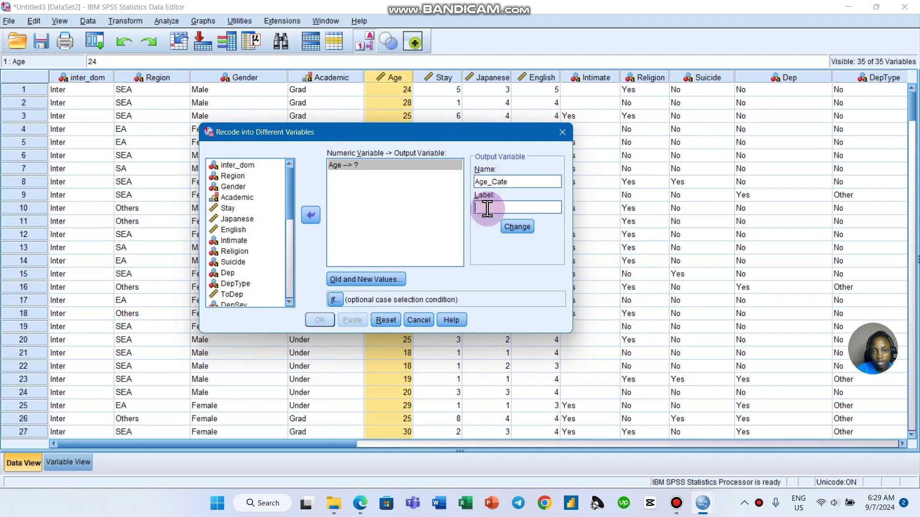
Add a recode rule for Age that converts the range 16 through 20 to the new value 1.
click(386, 281)
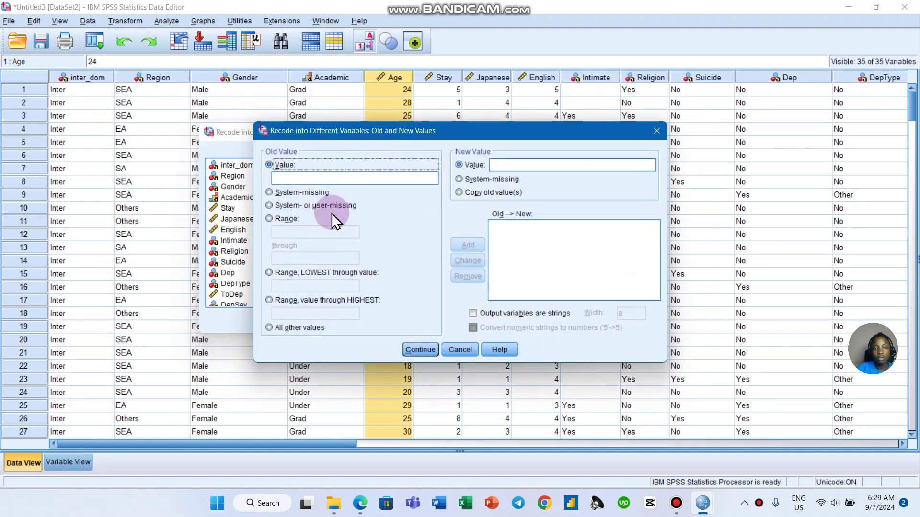
click(287, 219)
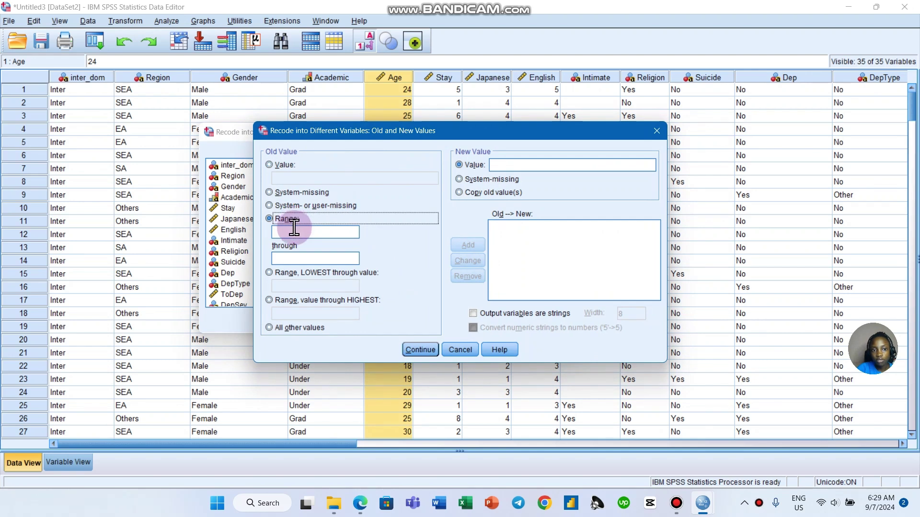
click(294, 230)
text(16)
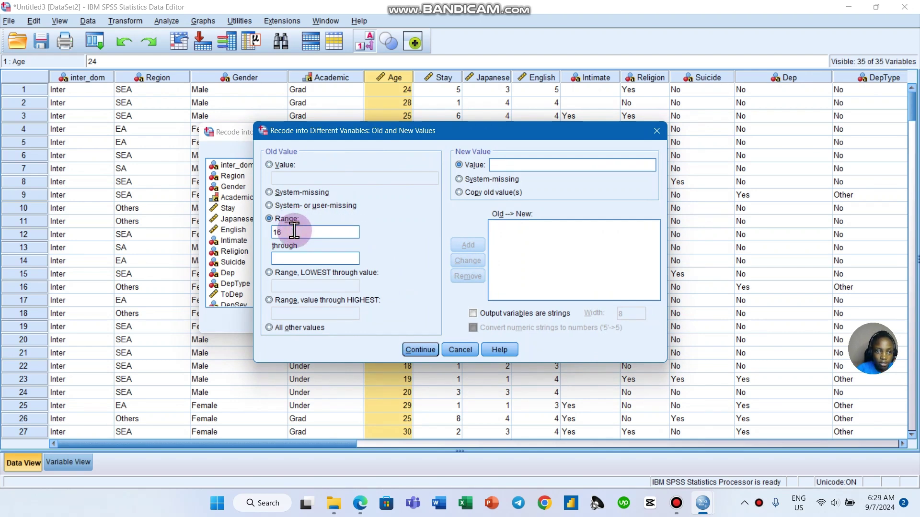
click(300, 256)
text(20)
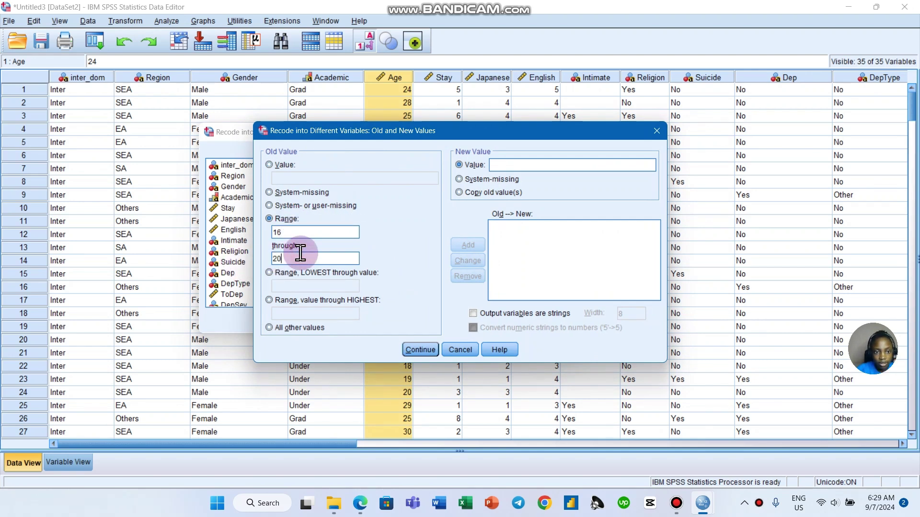
click(563, 164)
text(1)
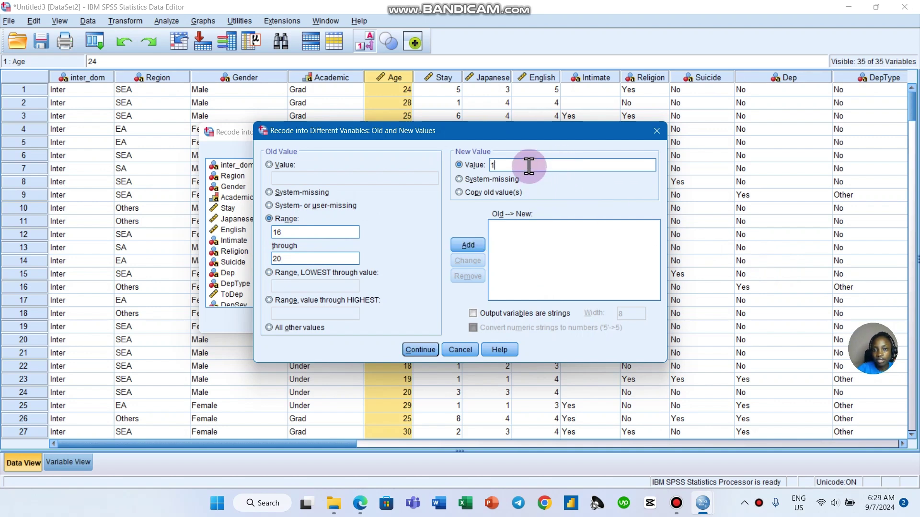
click(463, 244)
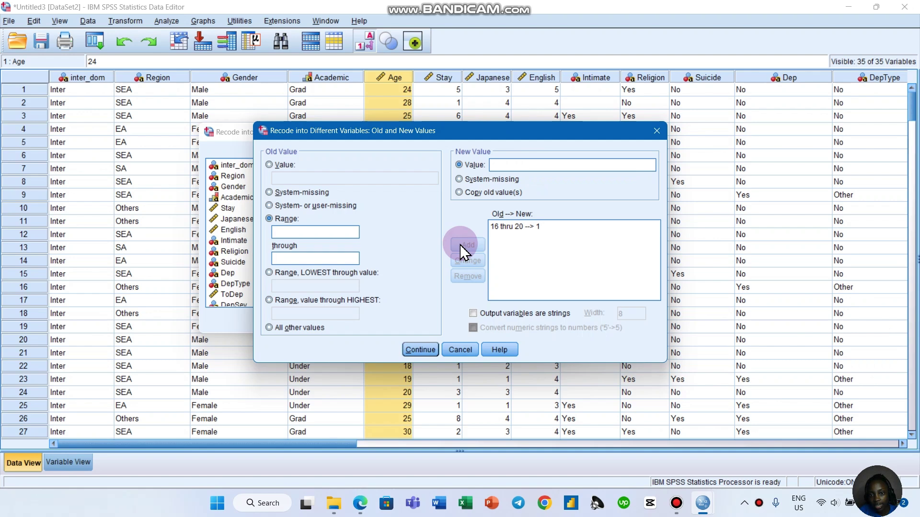
Add a recode rule that converts ages 21 through 25 to the new value 2.
click(337, 235)
text(2)
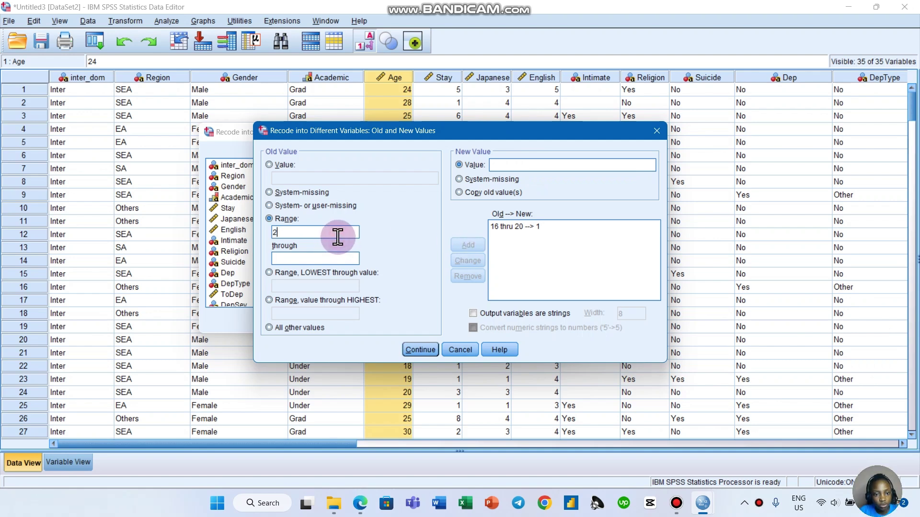
text(1)
click(316, 259)
text(25)
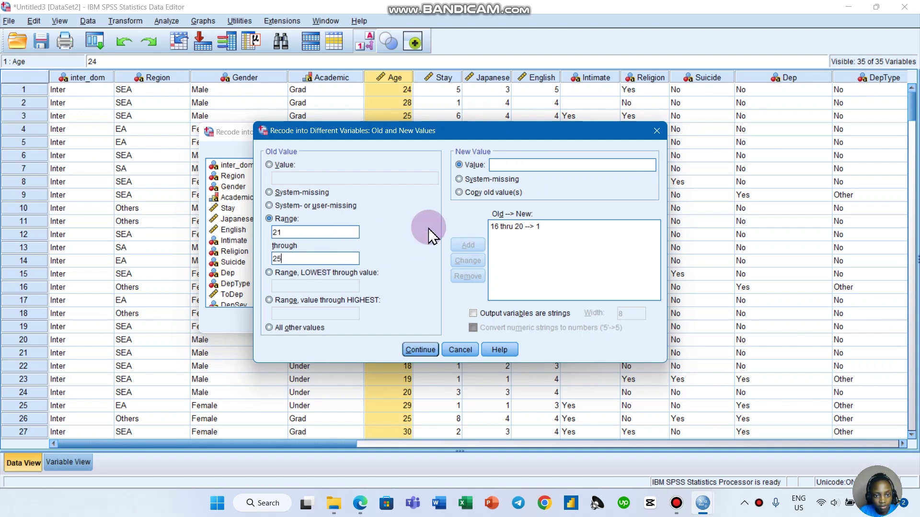
click(522, 168)
text(2)
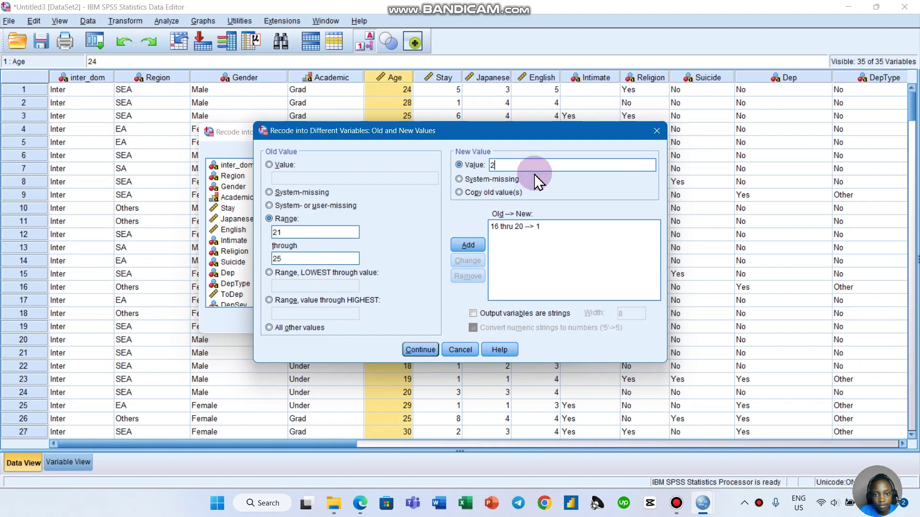
drag(887, 474, 838, 352)
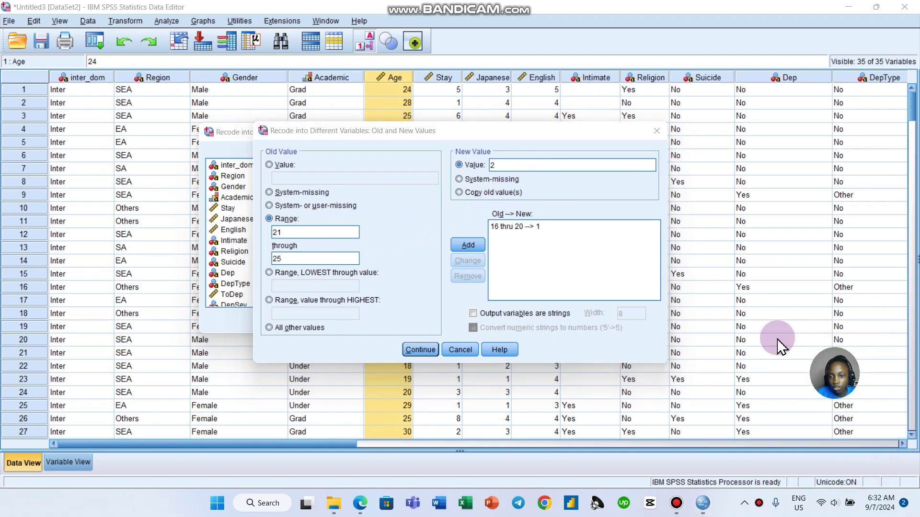
click(468, 245)
Add a recode rule that converts ages 26 through 30 to the new value 3.
click(316, 232)
text(2)
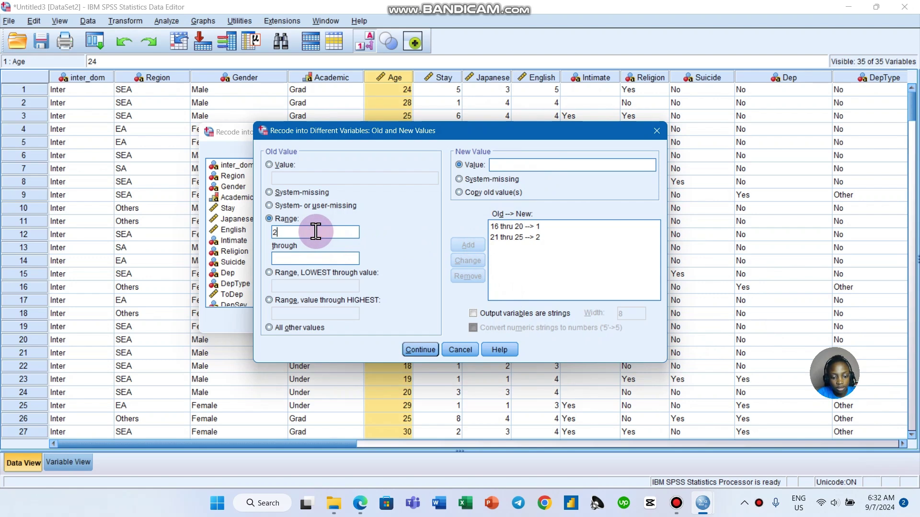
text(6)
click(312, 258)
text(3)
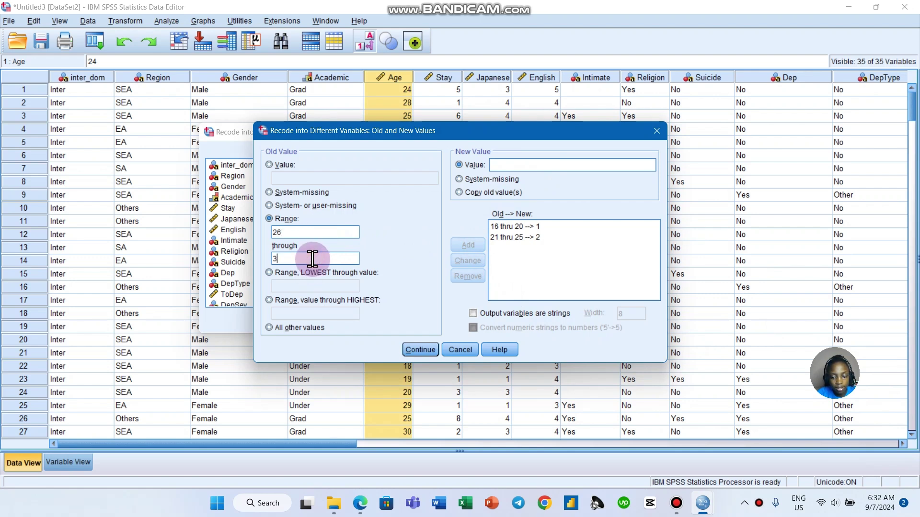
text(0)
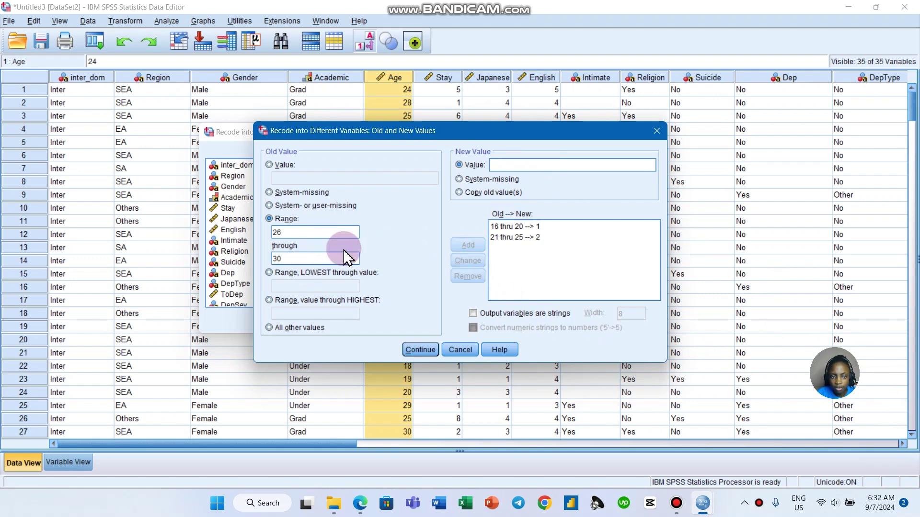
click(500, 165)
text(3)
click(468, 245)
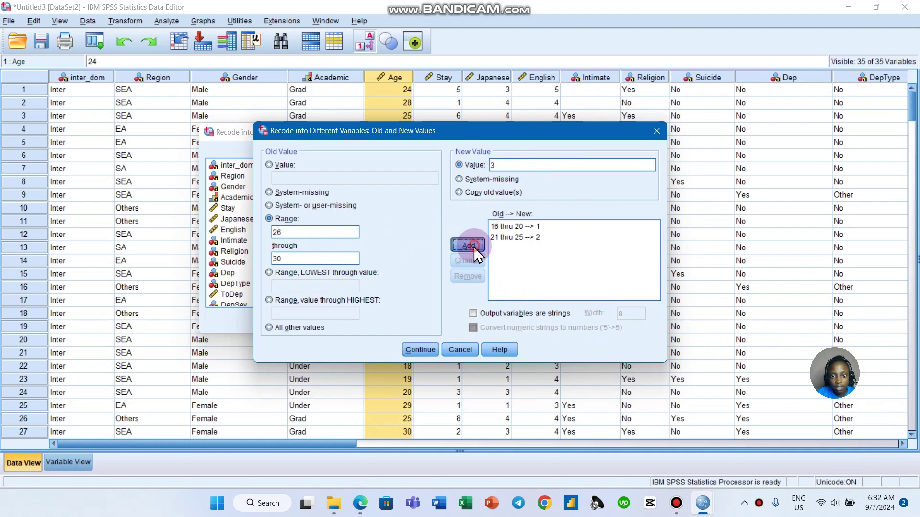
Add a recode rule that converts ages 31 through 35 to the new value 4, and accept the set of rules.
click(318, 233)
text(3)
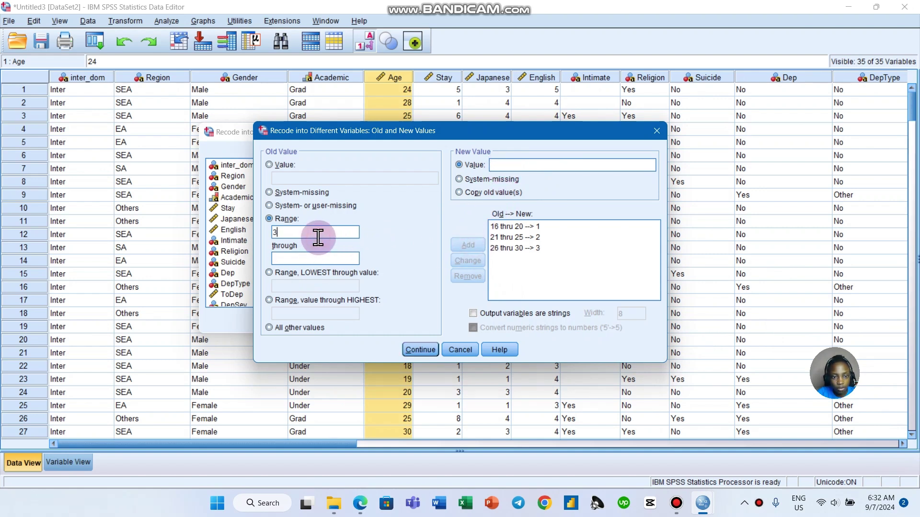
text(1)
click(318, 258)
text(35)
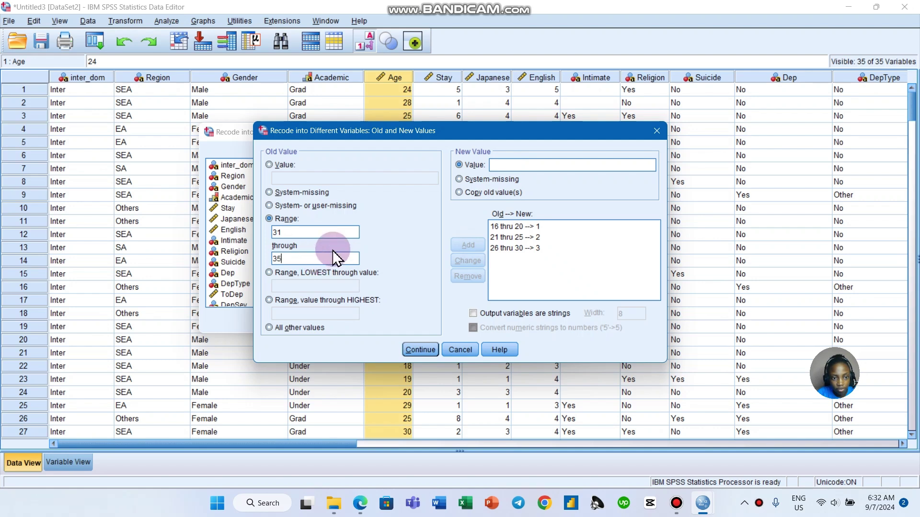
drag(318, 258, 244, 259)
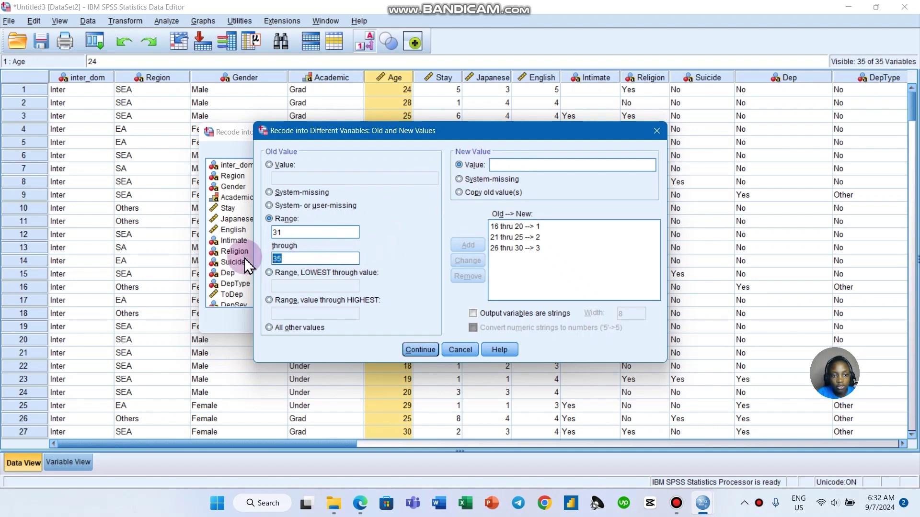
click(309, 259)
click(274, 329)
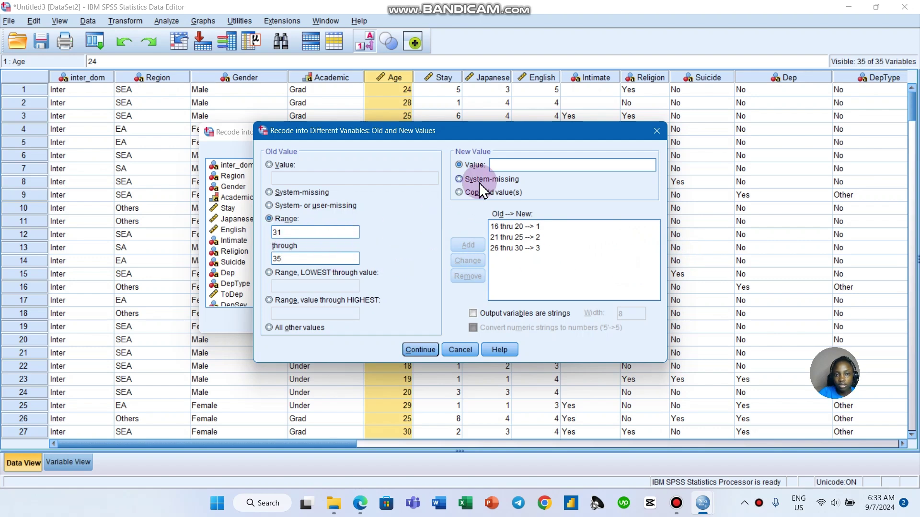
click(503, 164)
text(4)
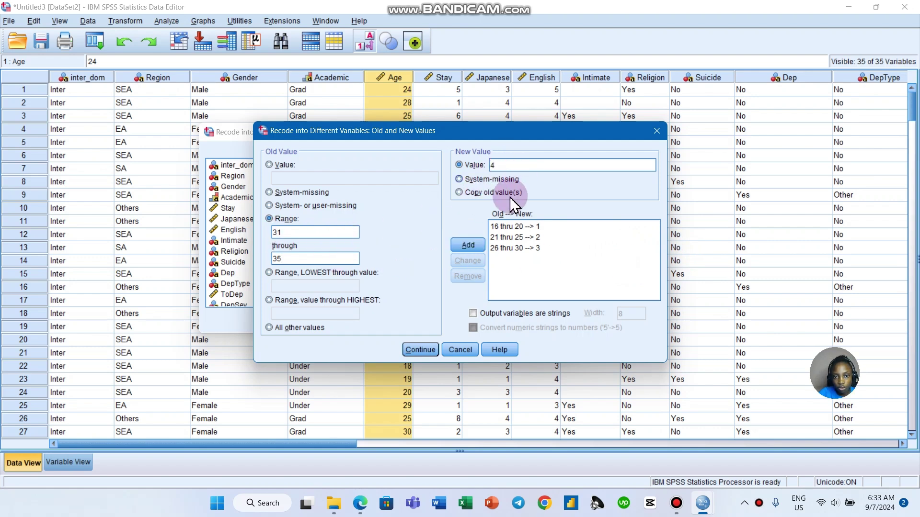
click(479, 243)
click(431, 349)
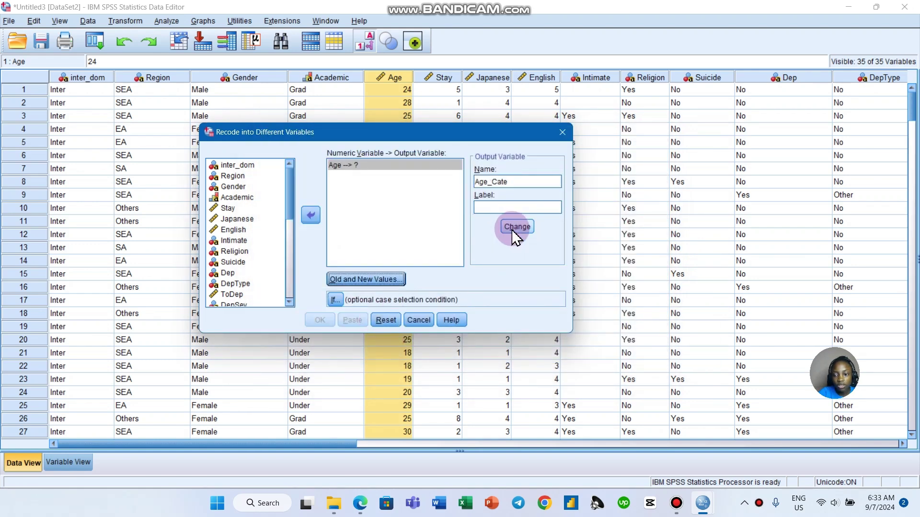
Run the recode of Age with Age_Cate applied as its output variable and check the new column in the data.
click(516, 229)
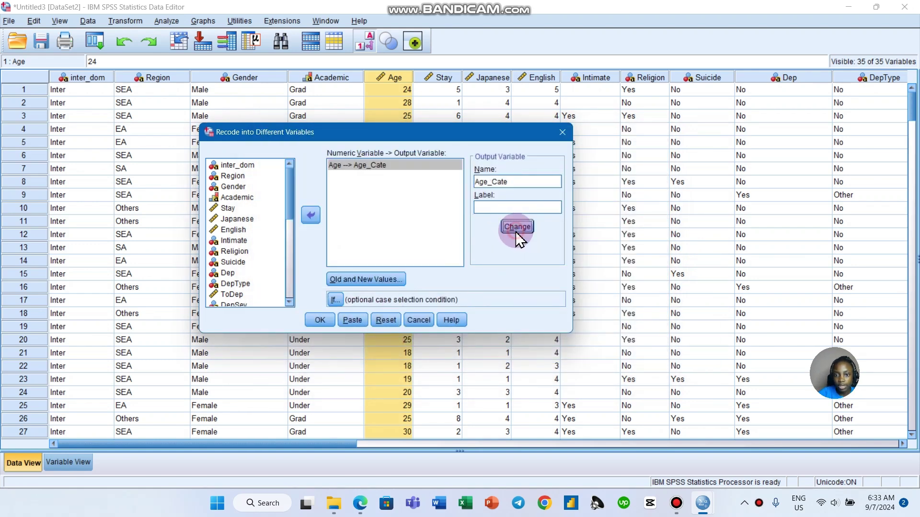
click(326, 325)
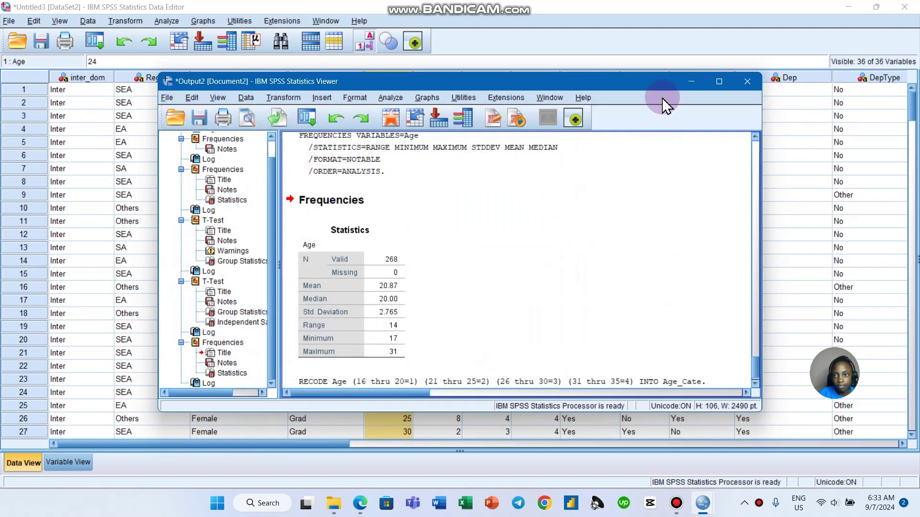
click(688, 81)
drag(304, 444, 781, 434)
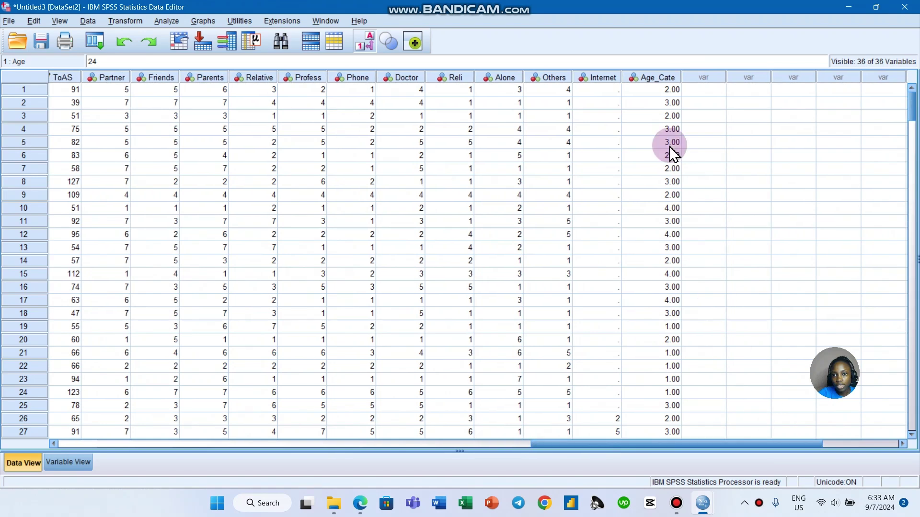
scroll(657, 94, down, 2)
scroll(657, 102, up, 2)
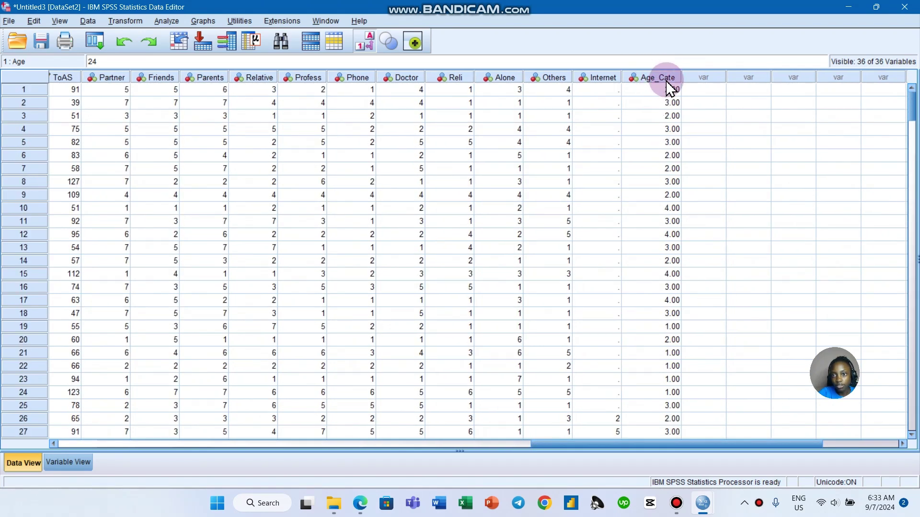
Open the value labels of the Age_Cate variable and label value 1 as "16 - 20".
click(85, 468)
scroll(140, 323, down, 8)
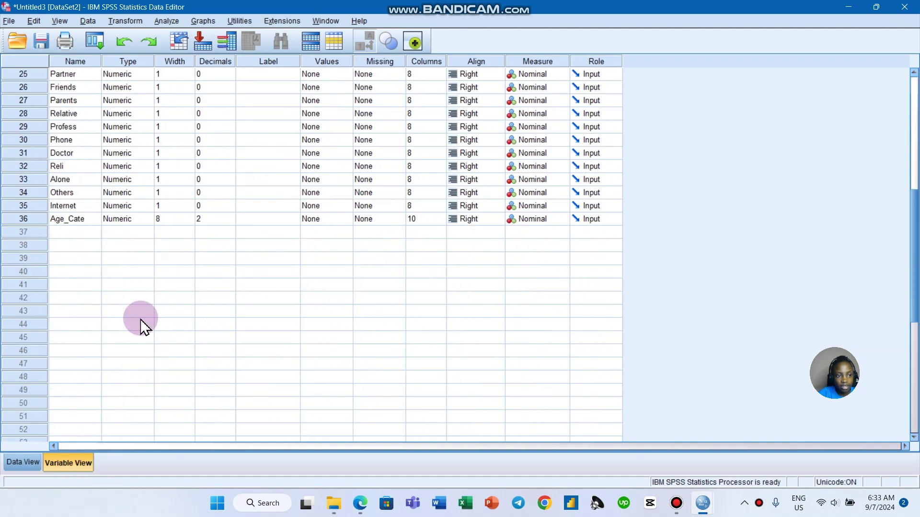
scroll(138, 310, up, 8)
scroll(153, 311, down, 7)
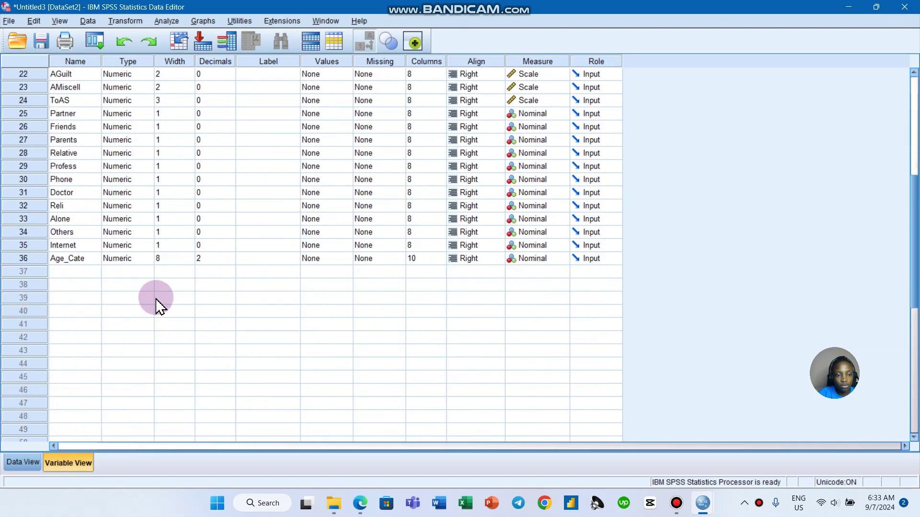
click(347, 255)
click(346, 258)
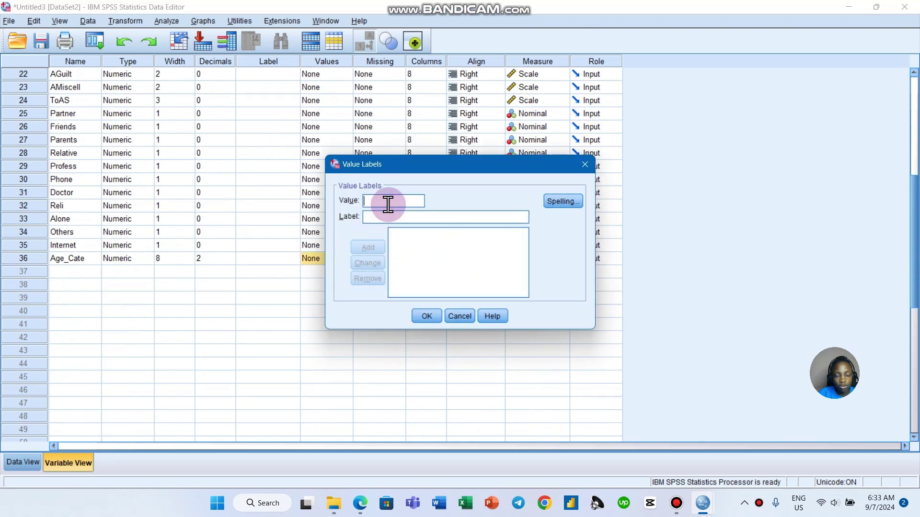
click(405, 217)
text(16 - 20)
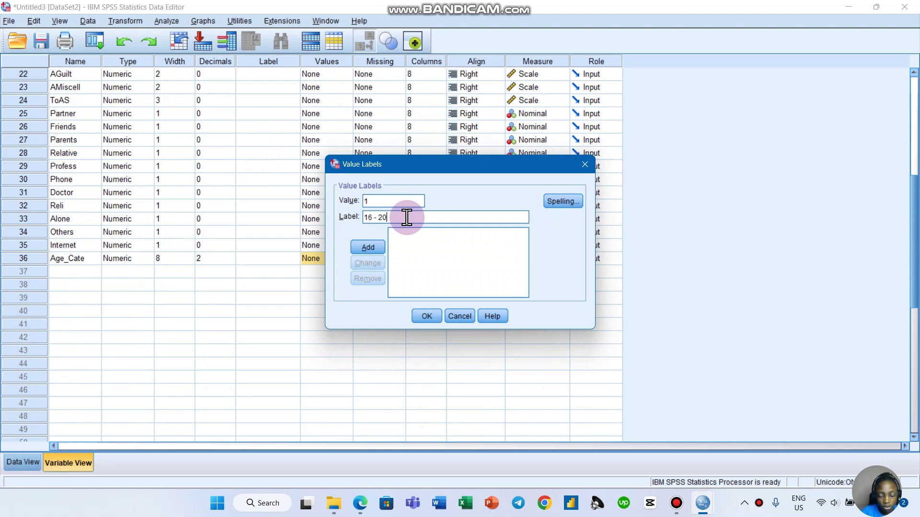
key(Return)
Label Age_Cate value 2 as "21 - 25" and value 3 as "26 - 30".
text(2)
click(406, 217)
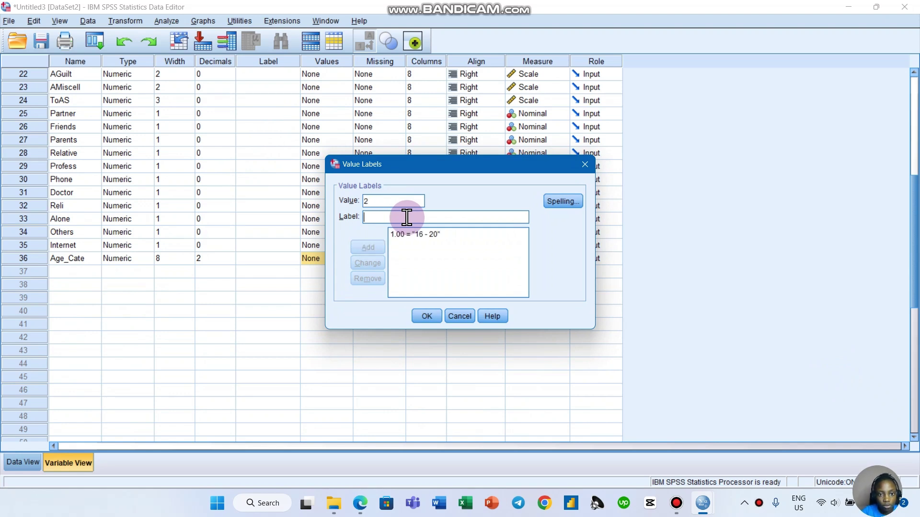
text(21)
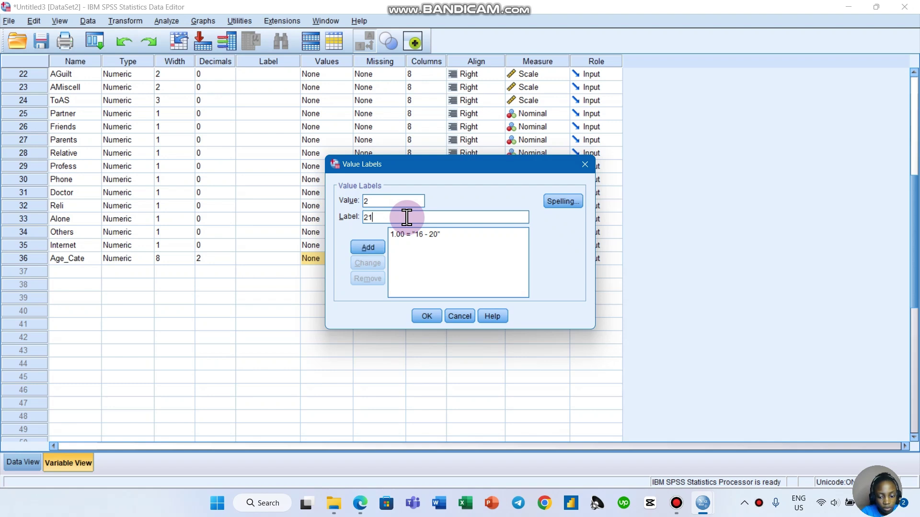
text( - 25)
key(Return)
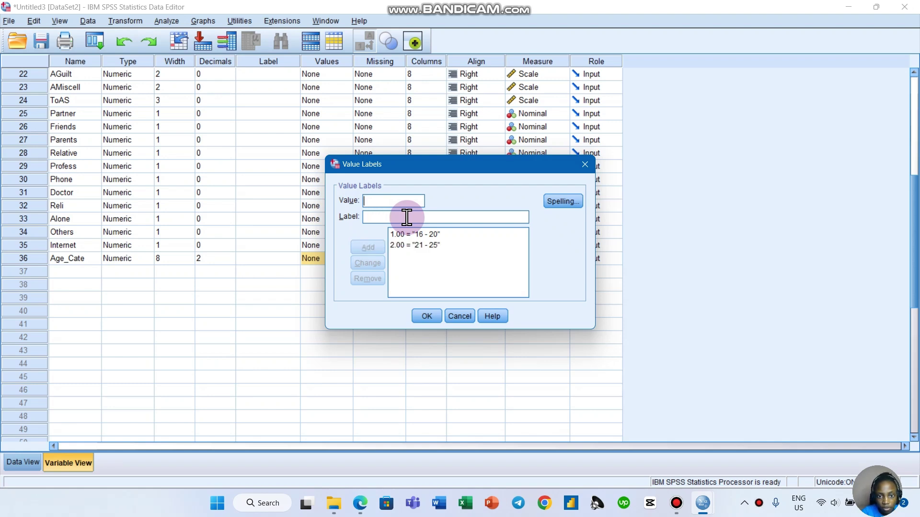
text(3)
click(406, 217)
text(26)
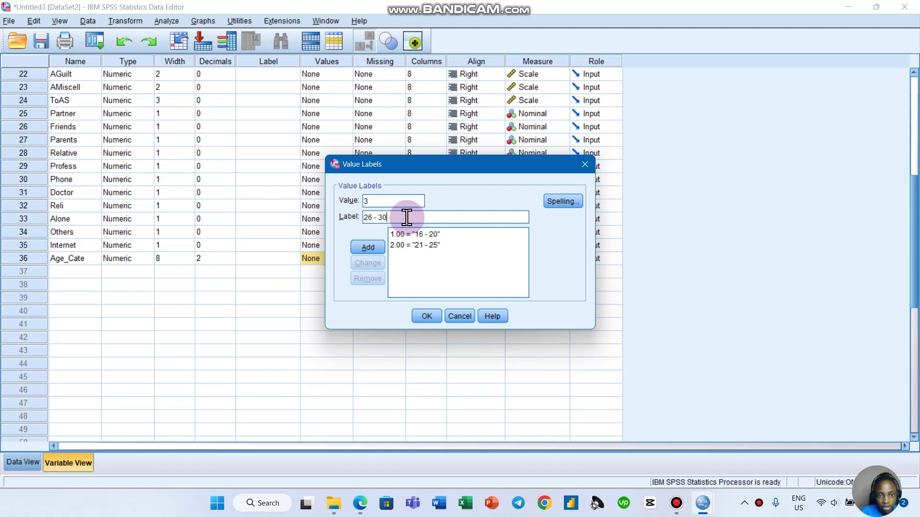
text( - 30)
key(Return)
Label Age_Cate value 4 as "31 - 35" and confirm the variable's value labels.
text(4)
click(407, 217)
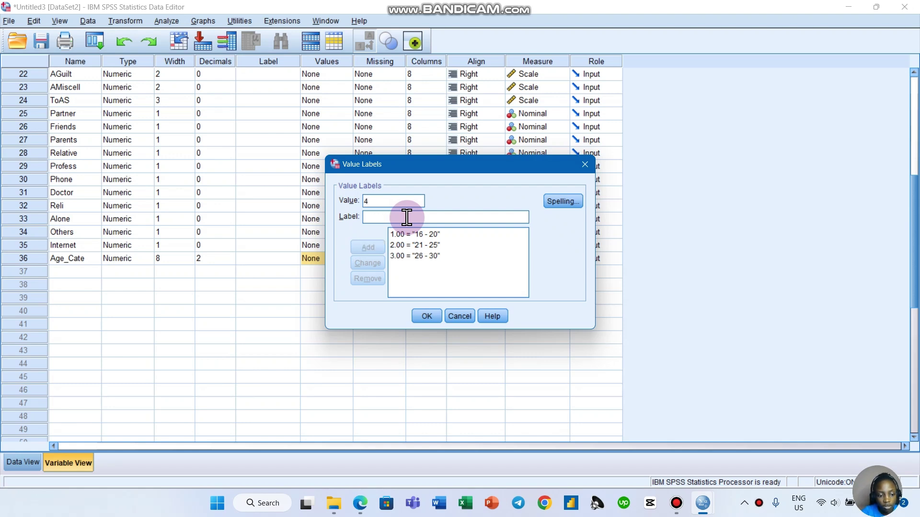
text(31 - 3)
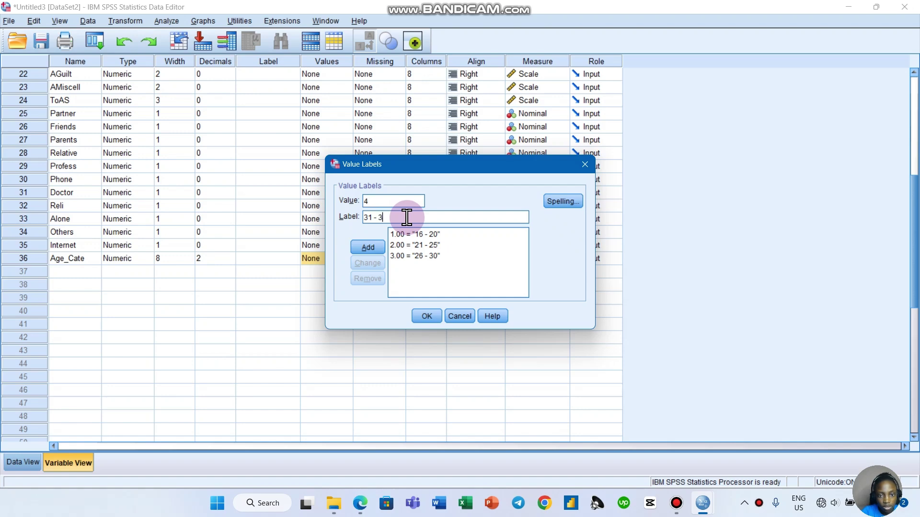
text(5)
key(Return)
click(428, 316)
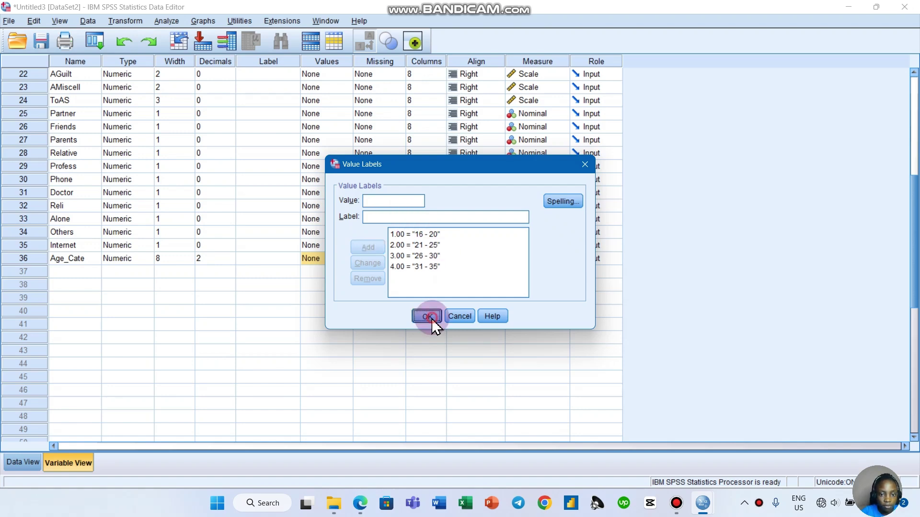
Check the Age_Cate value labels in the data and return to the dataset's first columns.
click(27, 463)
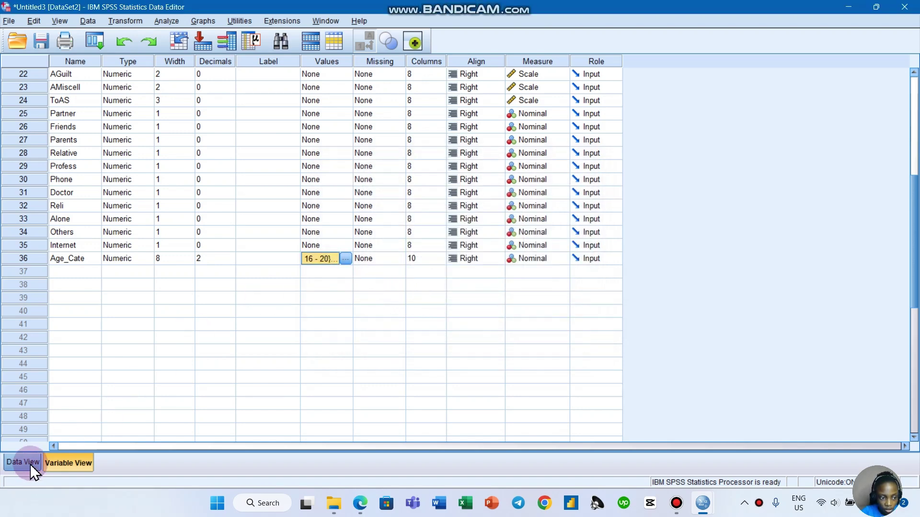
scroll(688, 195, down, 10)
scroll(689, 199, up, 10)
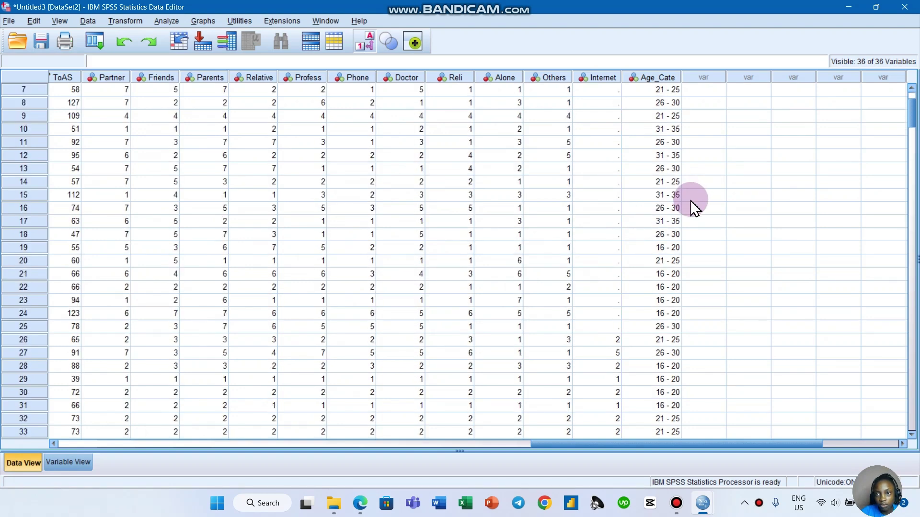
scroll(694, 206, up, 2)
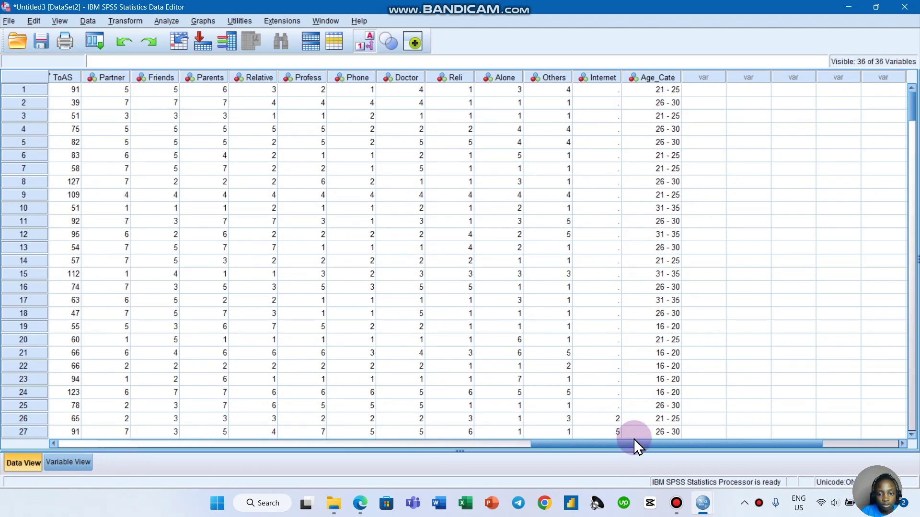
drag(634, 440, 18, 398)
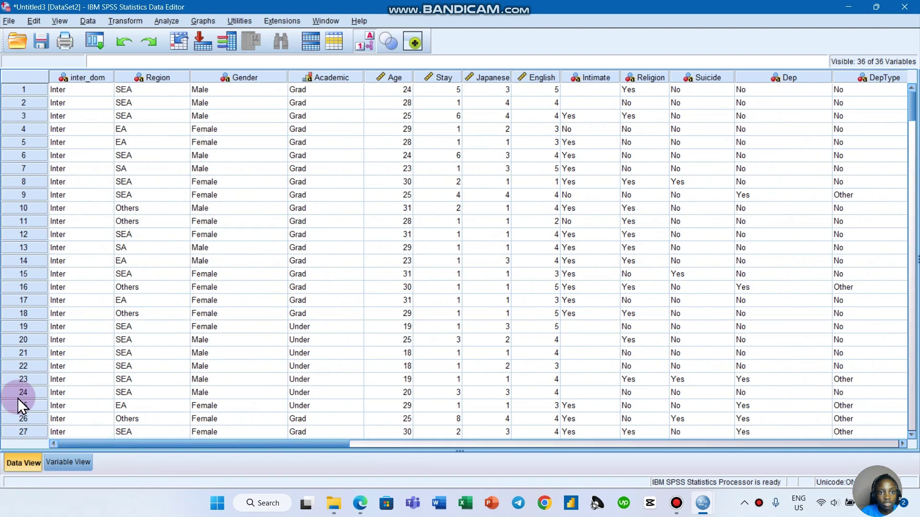
Place the data editor beside the codebook PDF and find the Japanese and English proficiency categories in Table 1.
click(496, 80)
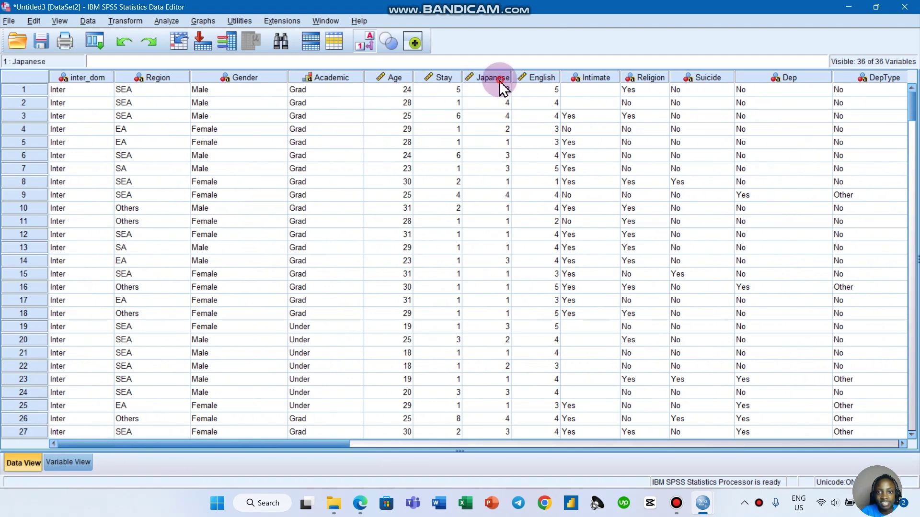
click(525, 78)
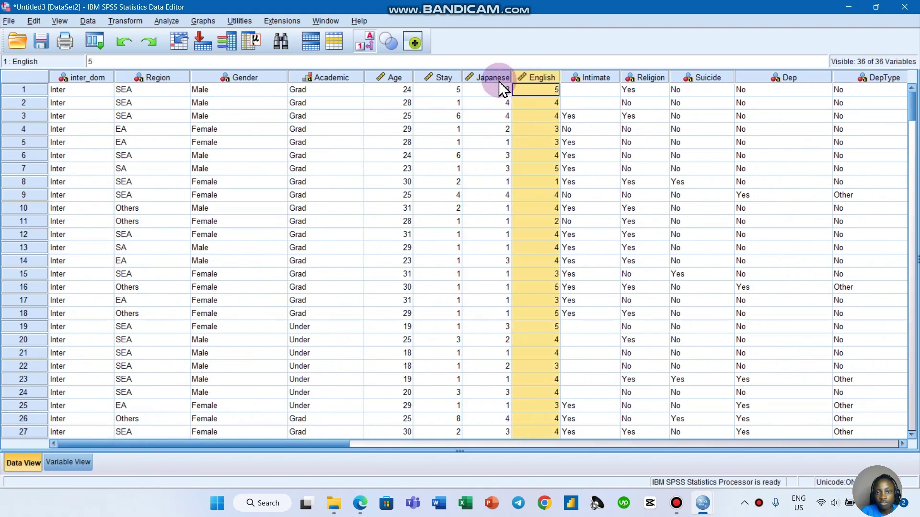
key(super+Right)
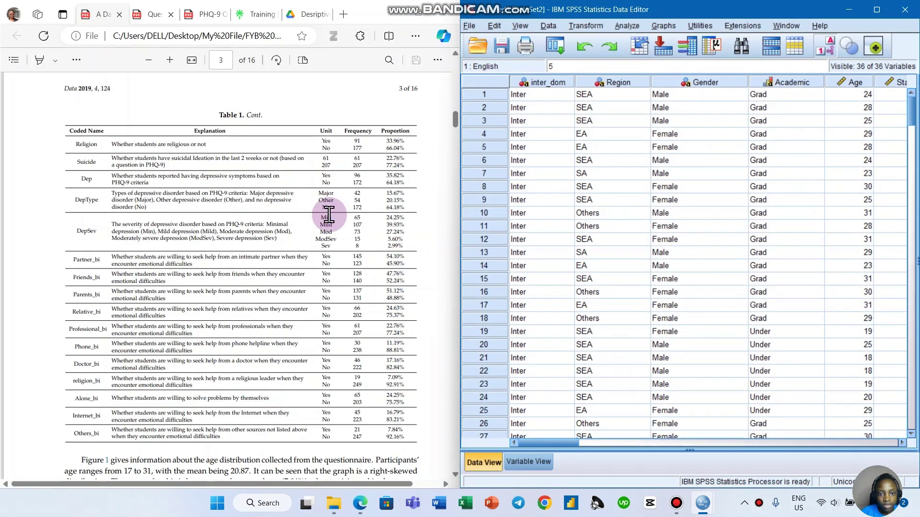
scroll(156, 170, up, 1)
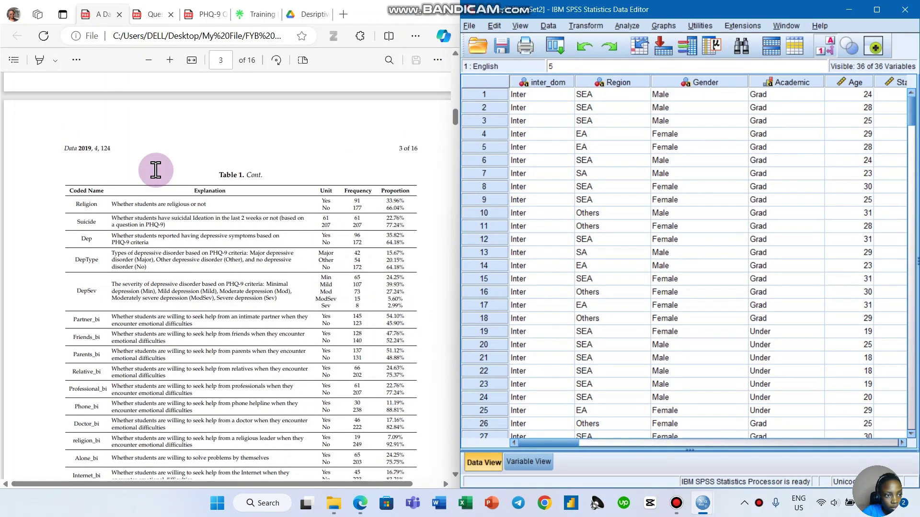
scroll(156, 170, down, 1)
scroll(214, 178, down, 5)
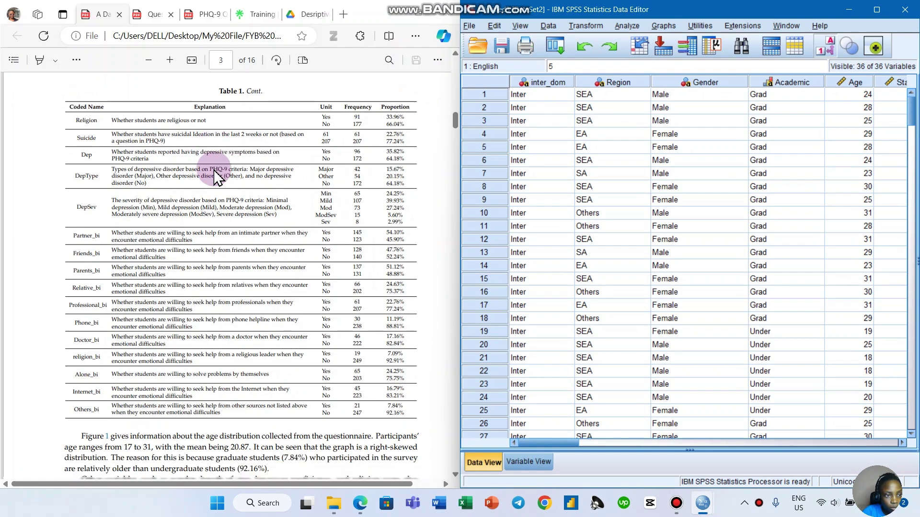
scroll(214, 178, up, 10)
scroll(217, 178, up, 3)
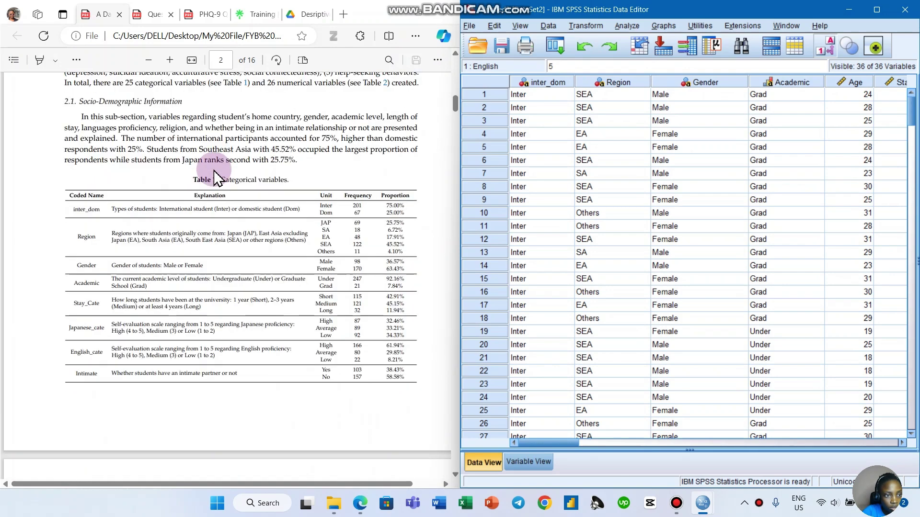
scroll(218, 180, down, 1)
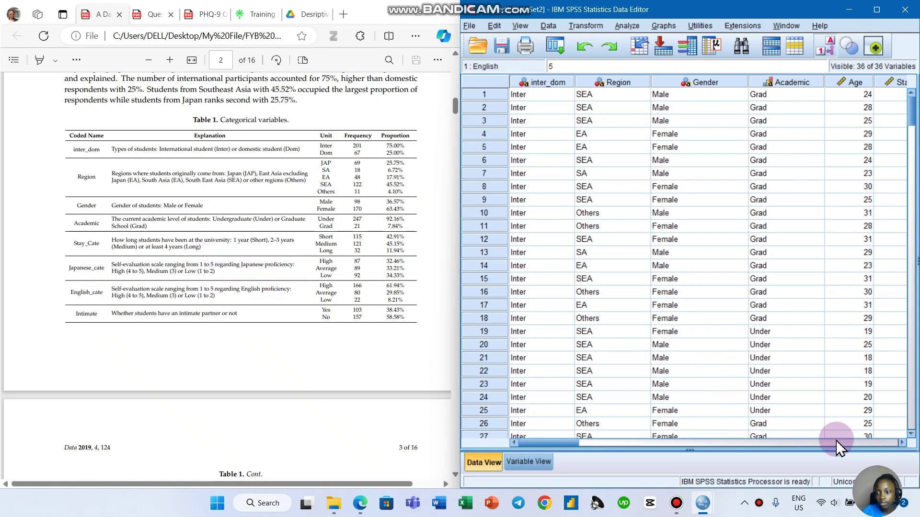
mouse_move(882, 479)
drag(883, 480, 362, 351)
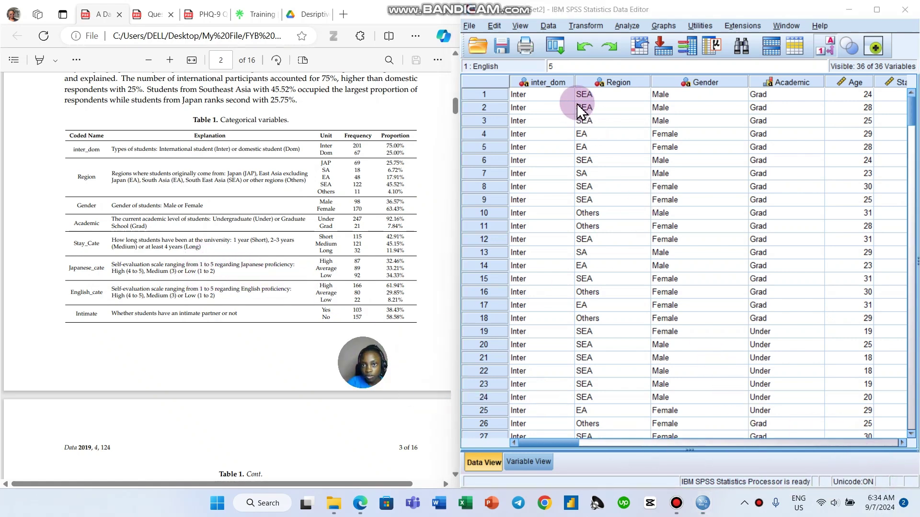
Start a recode into different variables and reset the previous Age recode setup, keeping the codebook table in view.
click(592, 26)
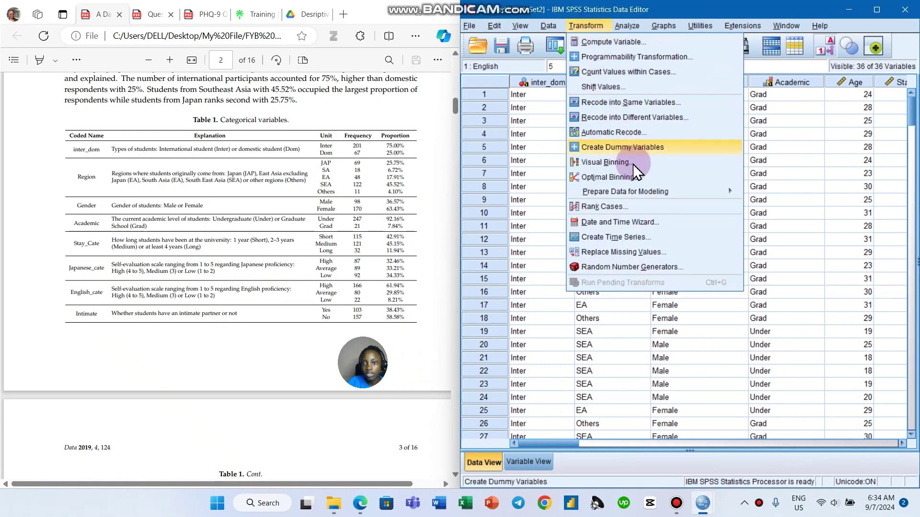
click(650, 118)
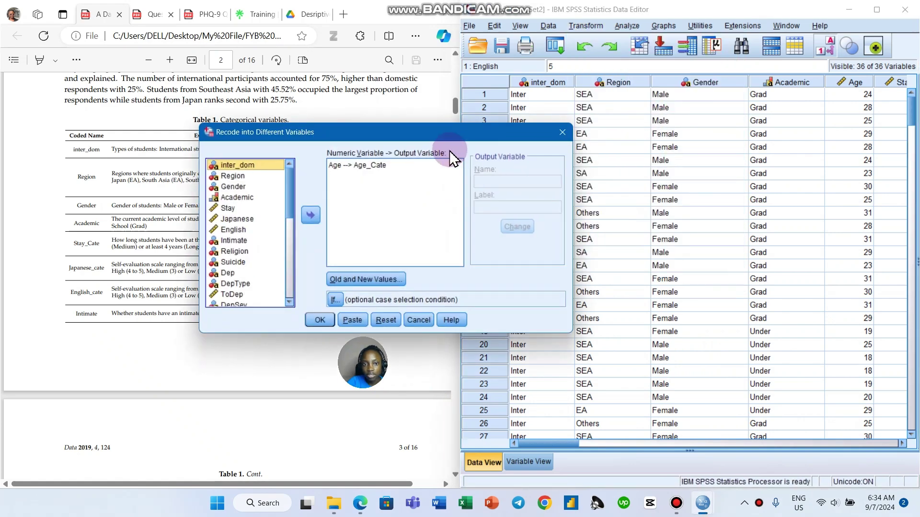
drag(415, 139, 658, 141)
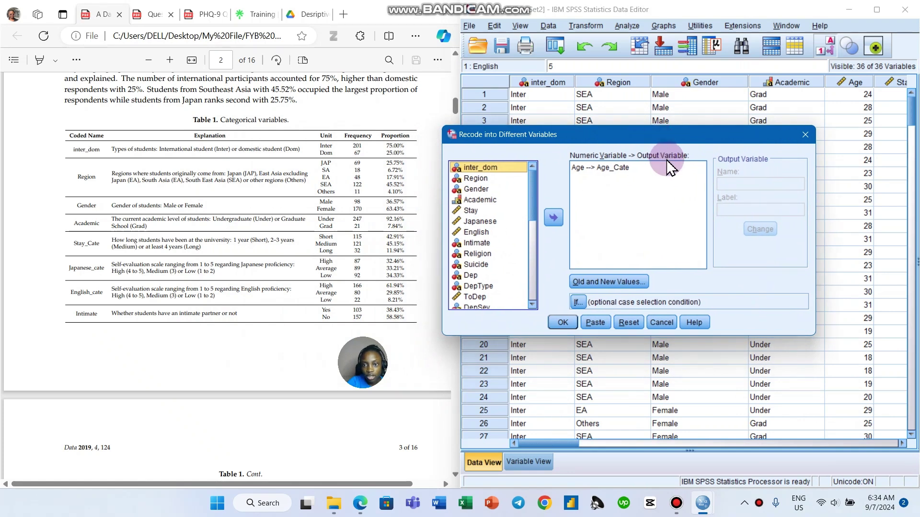
click(629, 323)
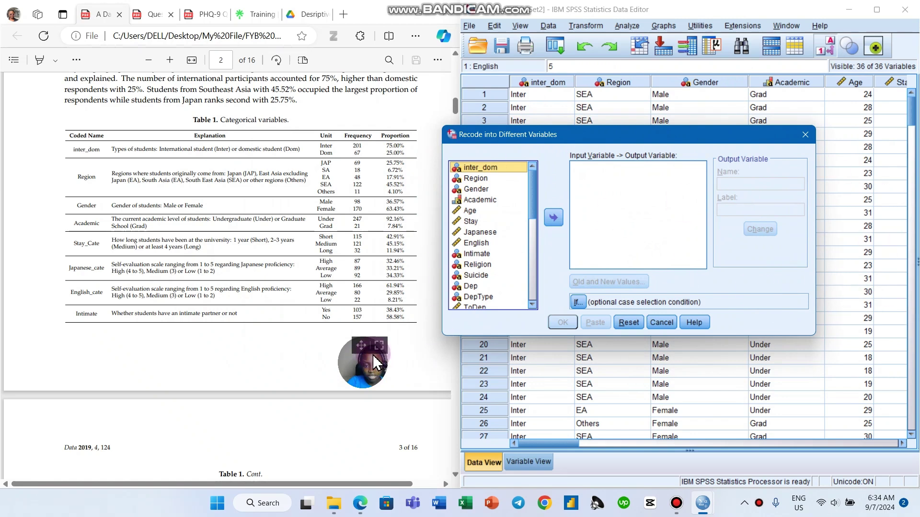
Set Japanese as the variable to recode and apply Jape_Cate as its output variable name.
click(490, 232)
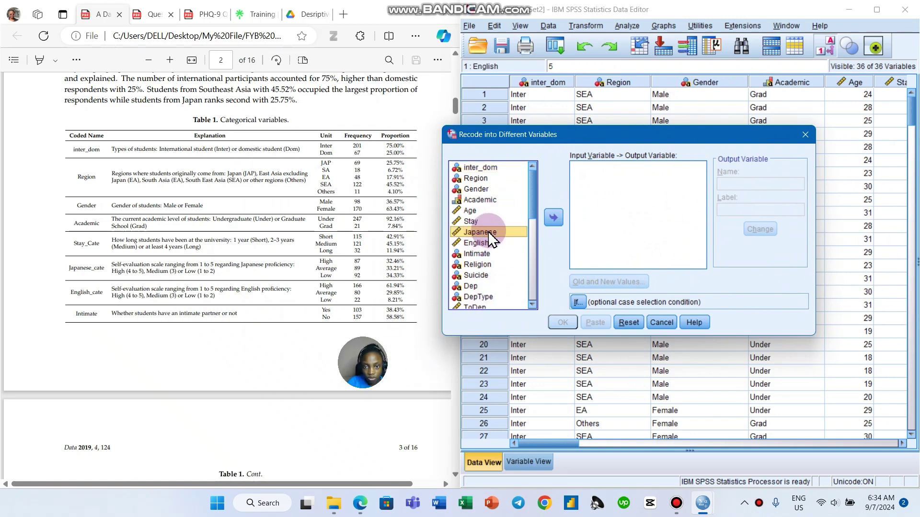
click(554, 218)
click(747, 185)
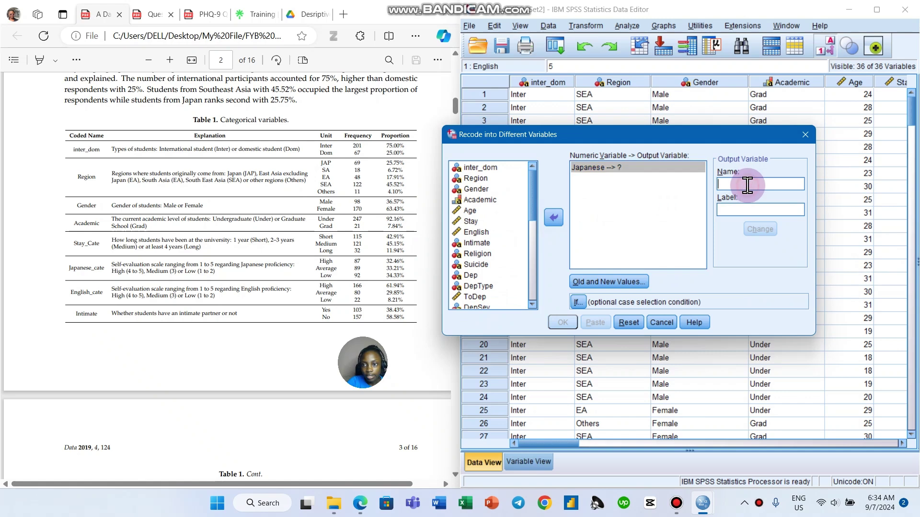
text(Jape_Cate)
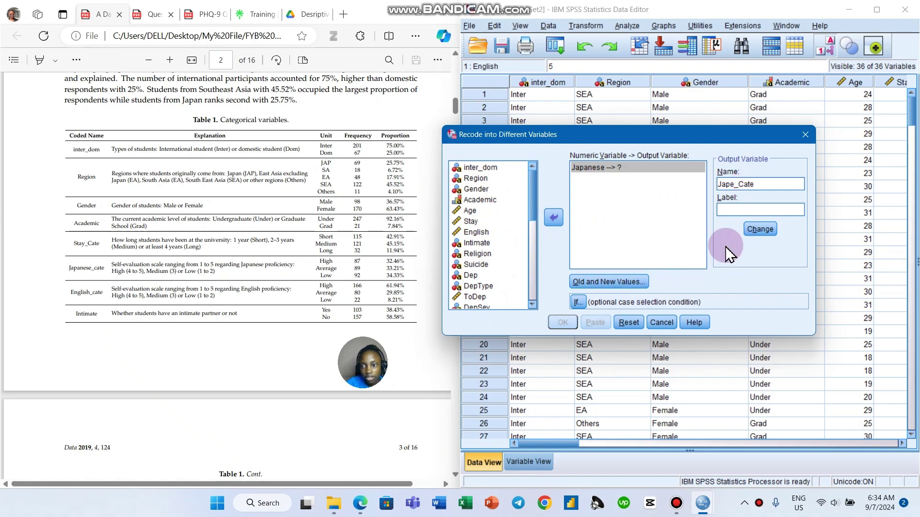
click(758, 229)
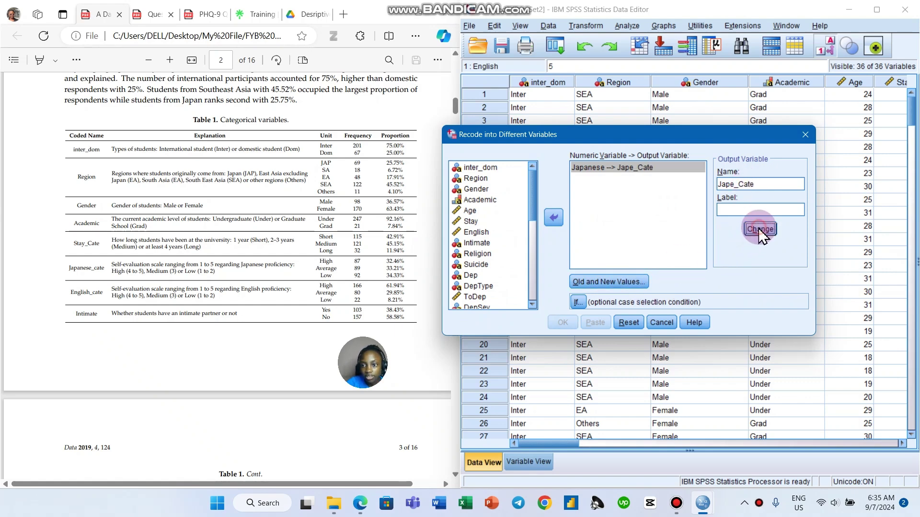
Open the old and new values for the Japanese recode, uncover the codebook table, and choose a range as old value.
click(599, 283)
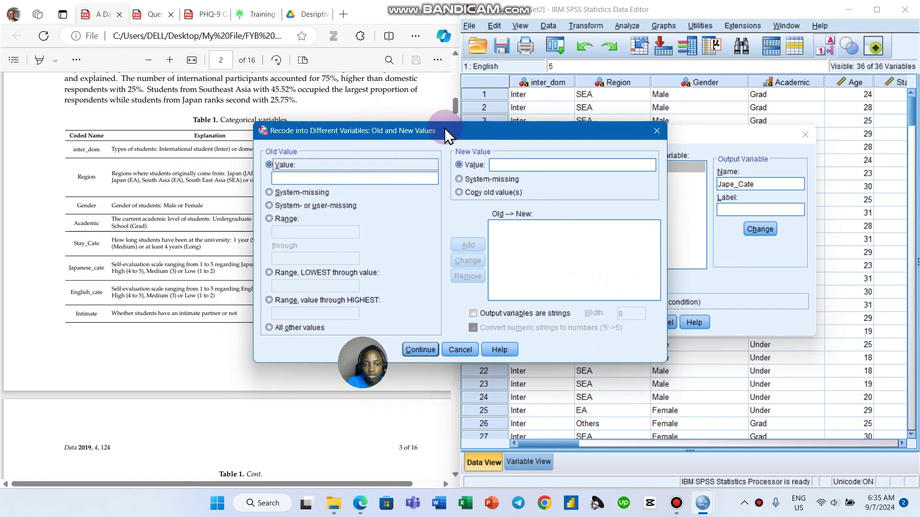
click(444, 130)
drag(445, 130, 581, 131)
click(462, 178)
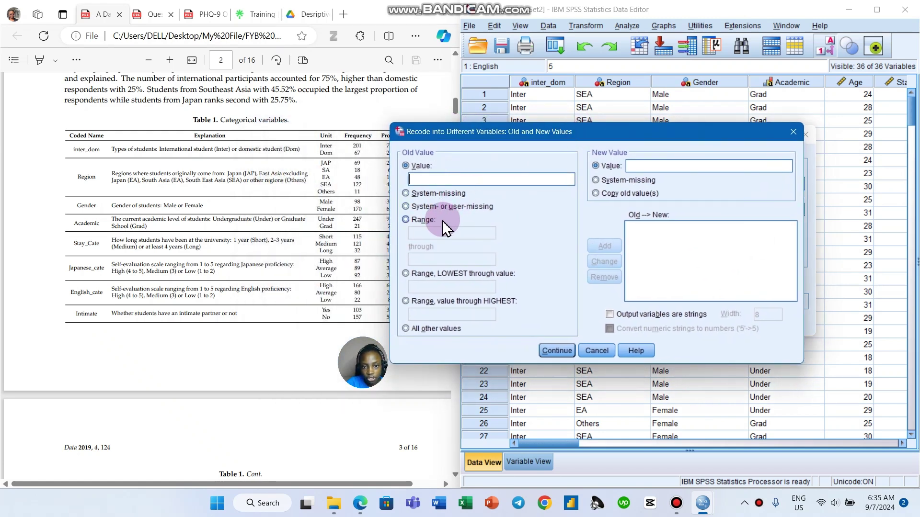
click(422, 220)
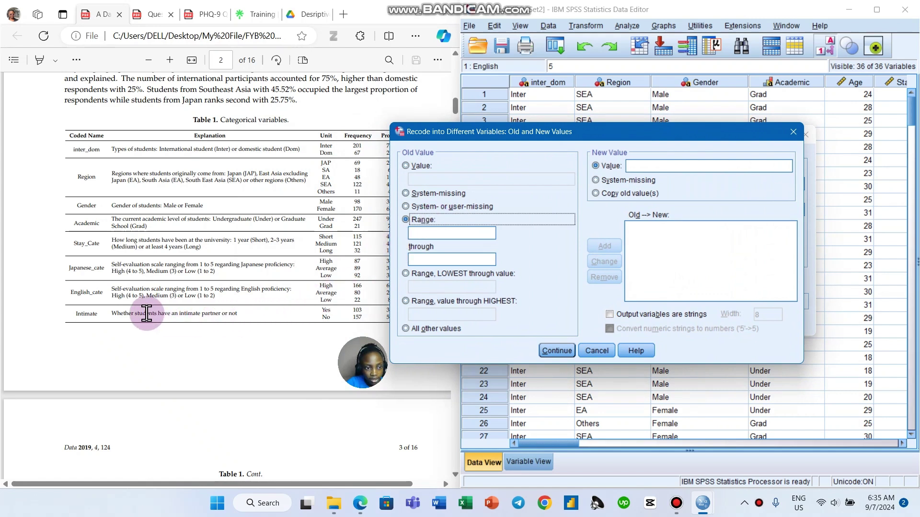
click(429, 234)
text(4)
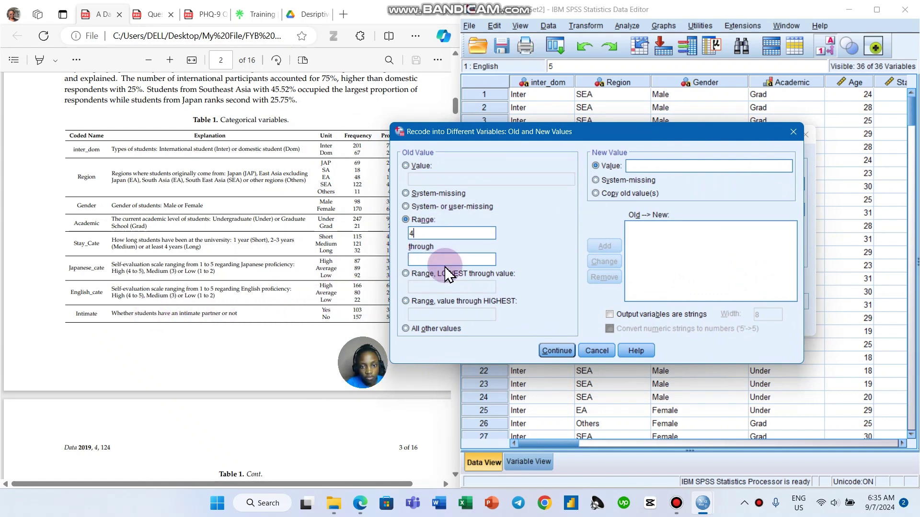
click(446, 260)
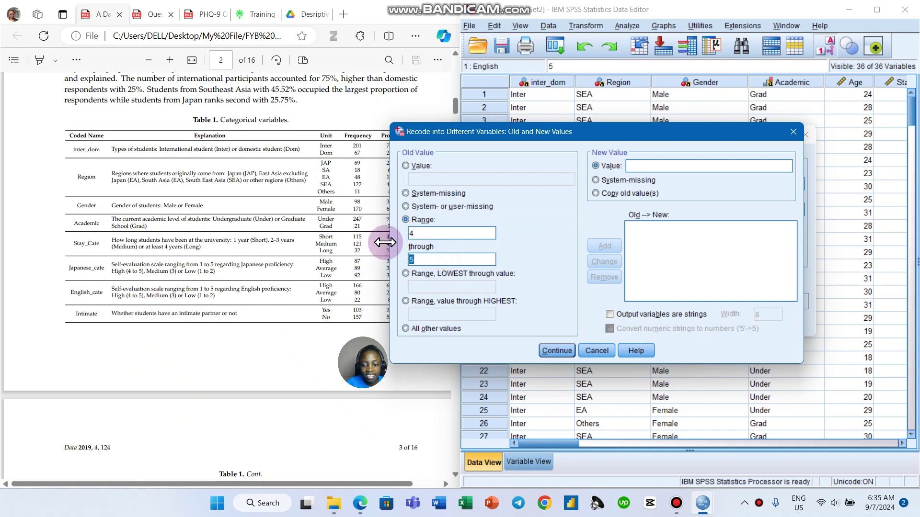
key(BackSpace)
click(410, 234)
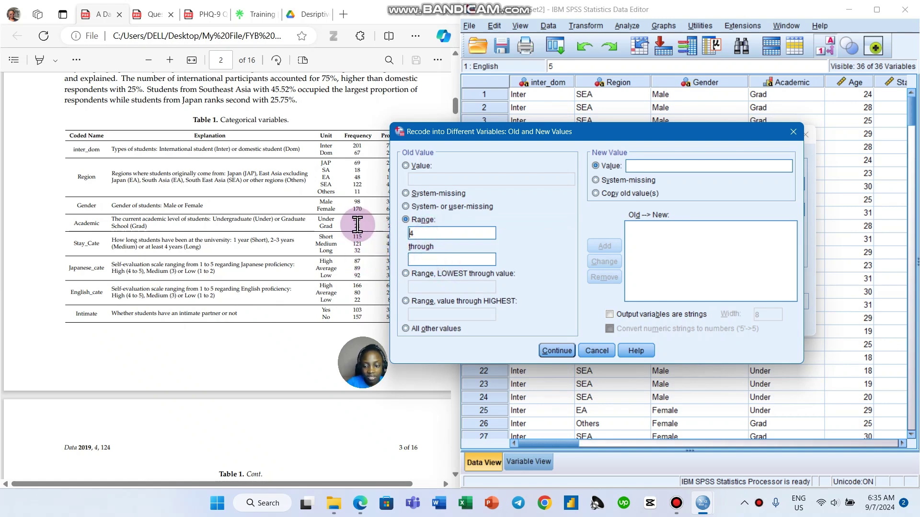
Add a recode rule turning the old range 1 through 2 into new value 1.
double_click(416, 233)
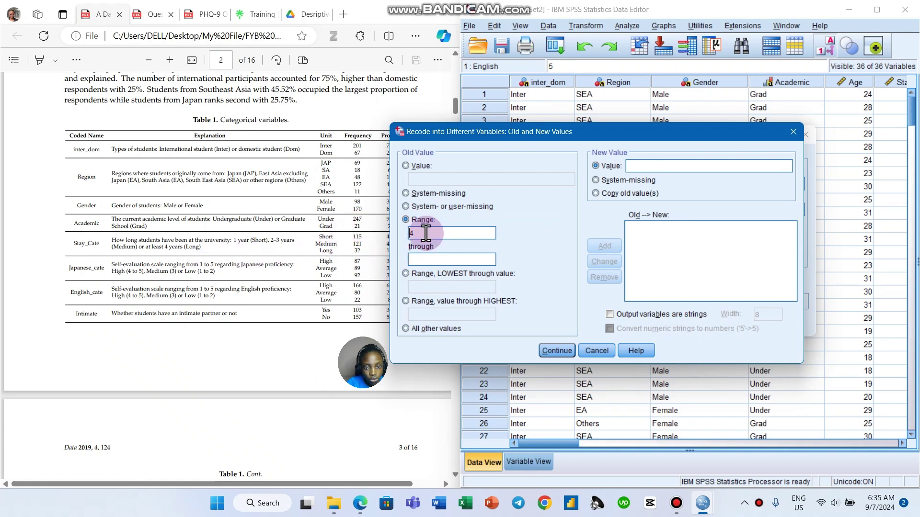
text(1)
click(444, 261)
text(2)
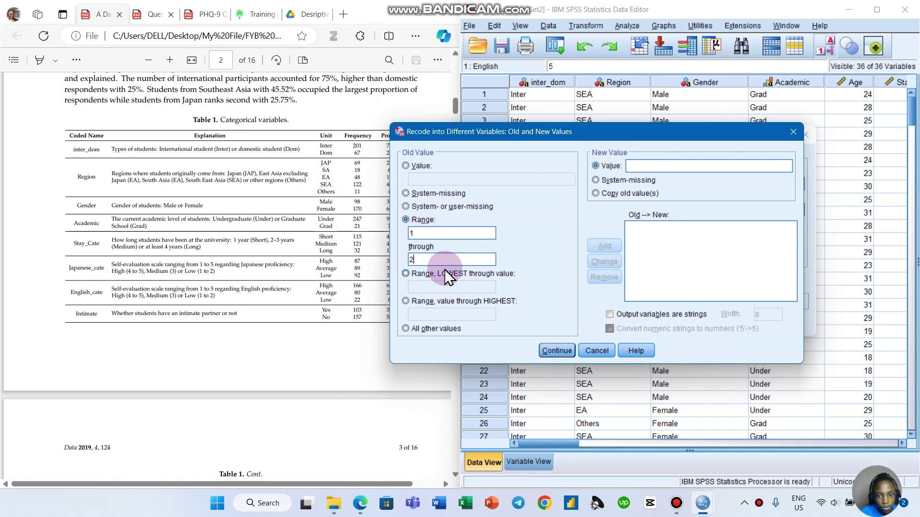
click(632, 169)
text(1)
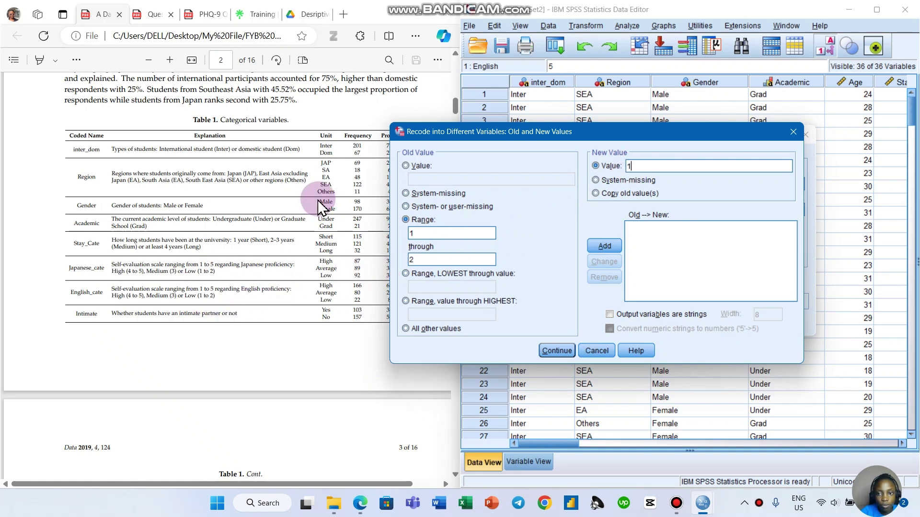
click(604, 246)
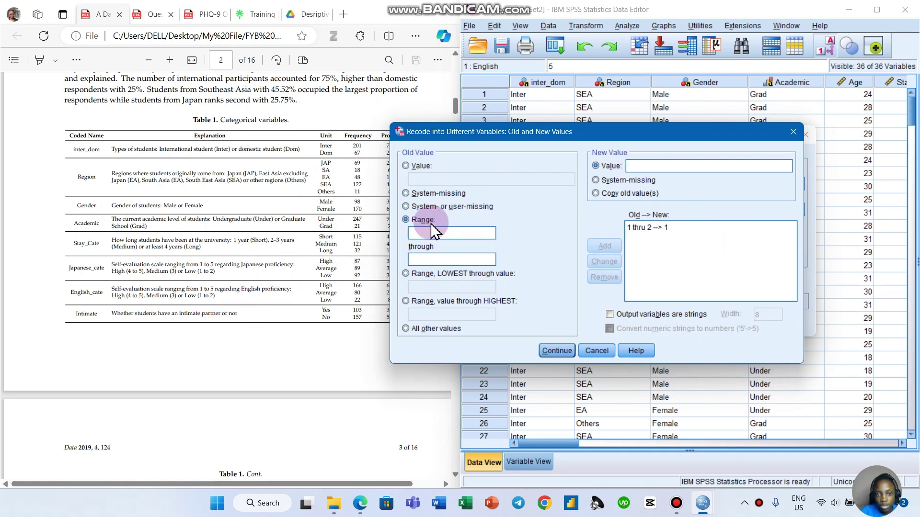
Add a recode rule turning the single old value 3 into new value 2.
click(411, 167)
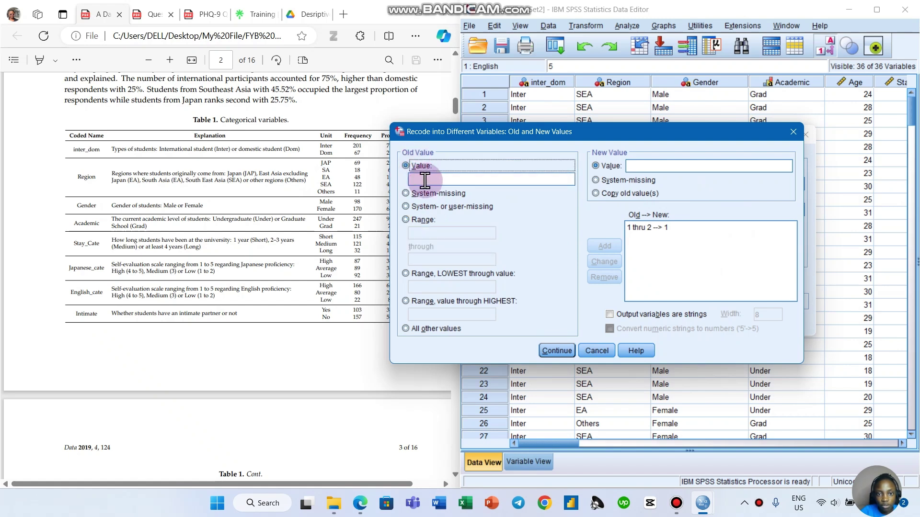
click(440, 183)
text(3)
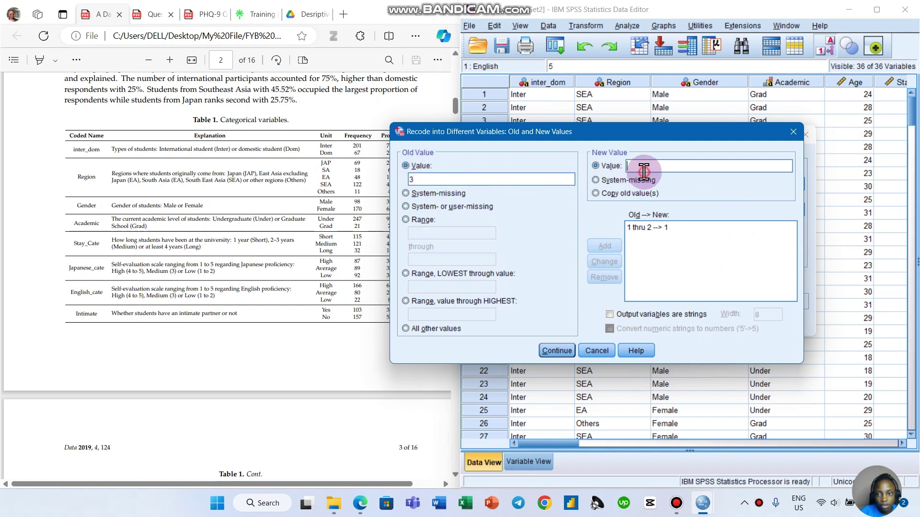
text(2)
click(604, 246)
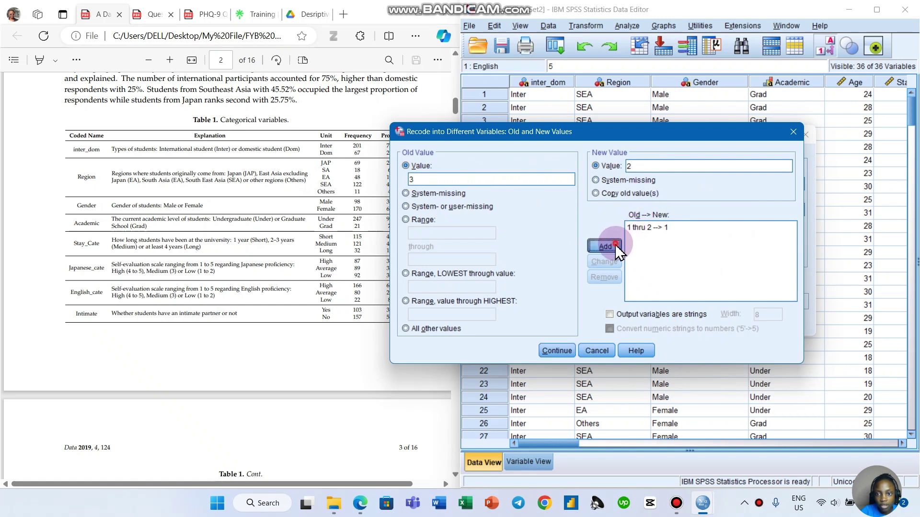
Add a recode rule turning the old range 4 through 5 into new value 3.
click(423, 220)
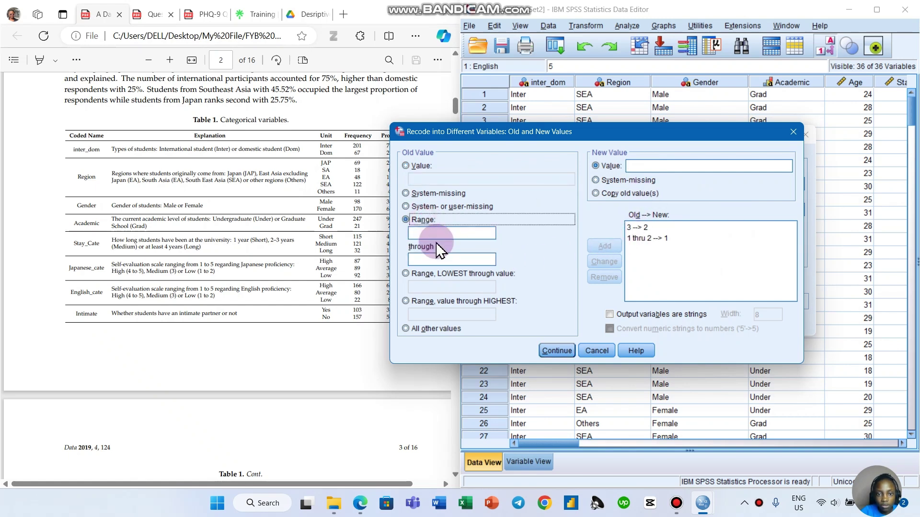
click(439, 232)
text(4)
click(450, 259)
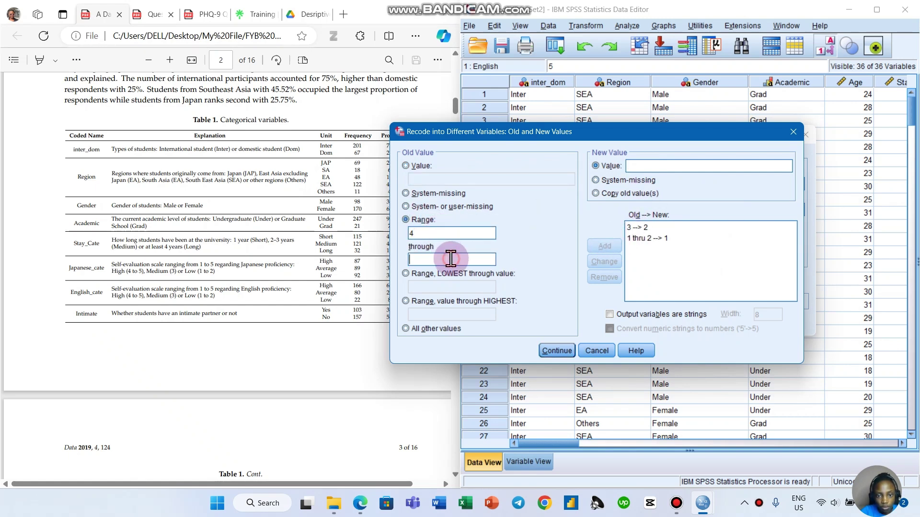
text(5)
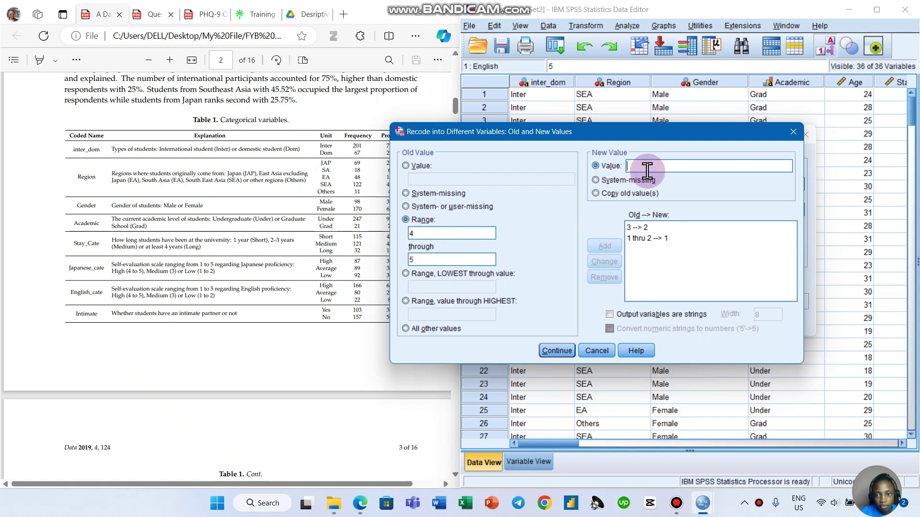
text(3)
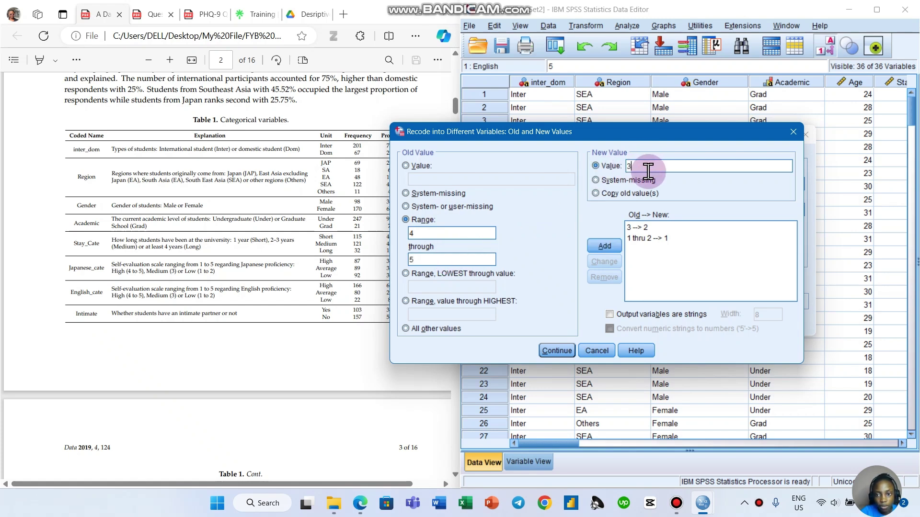
click(614, 243)
Accept the recode rules, run the recode of Japanese into Jape_Cate, and minimize the output viewer.
click(563, 351)
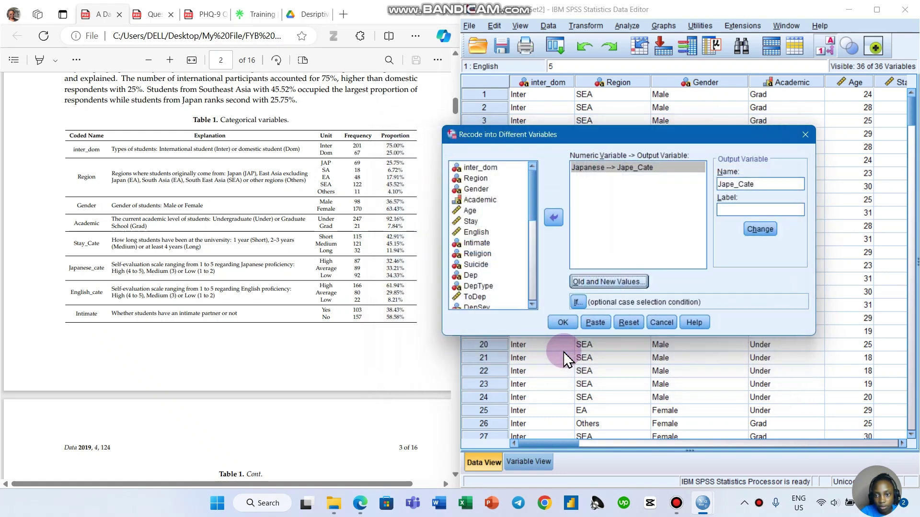
click(563, 322)
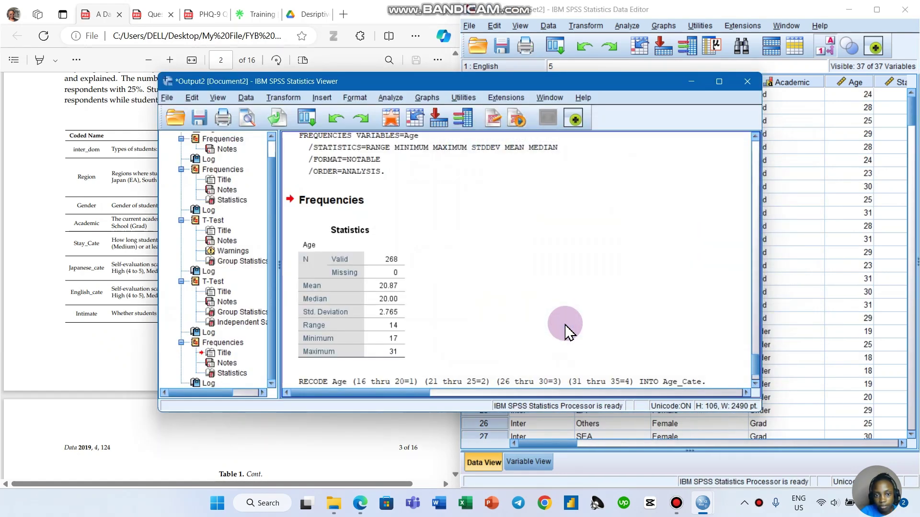
click(690, 87)
Maximize the data editor and examine the recoded cases in the Jape_Cate data column.
click(539, 459)
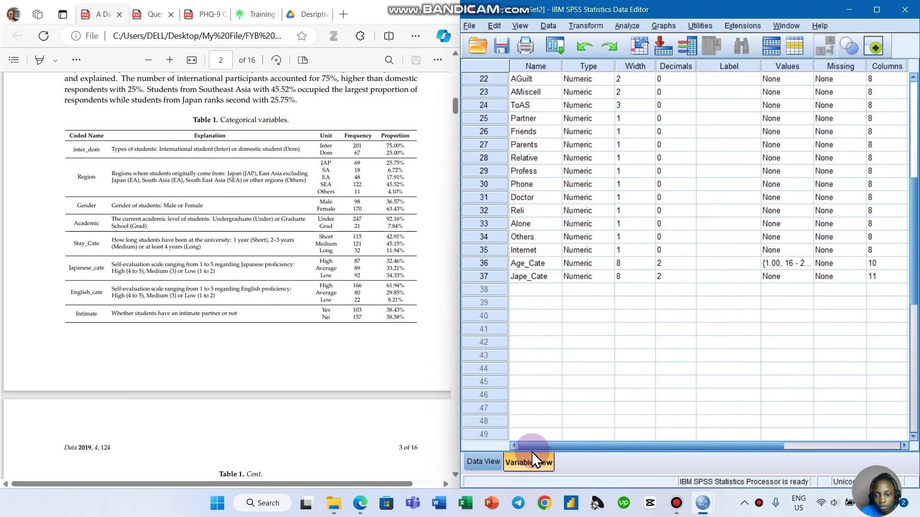
click(496, 463)
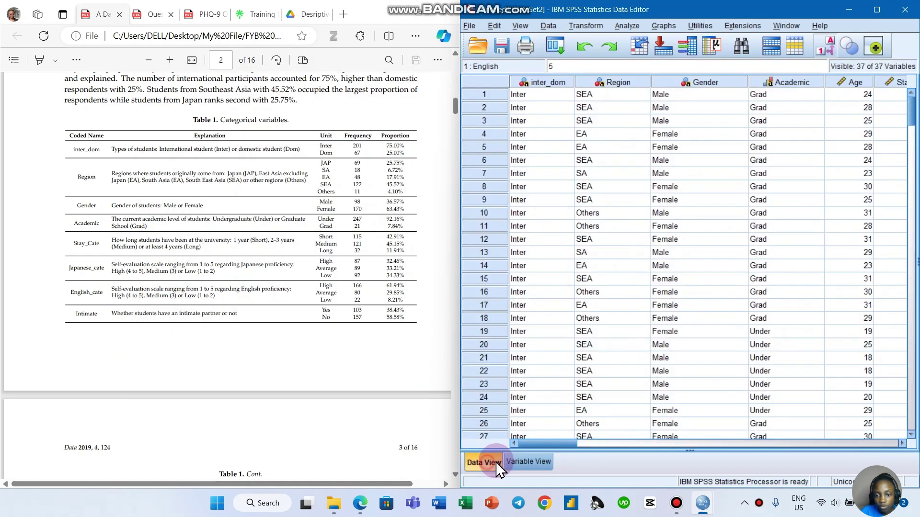
click(877, 10)
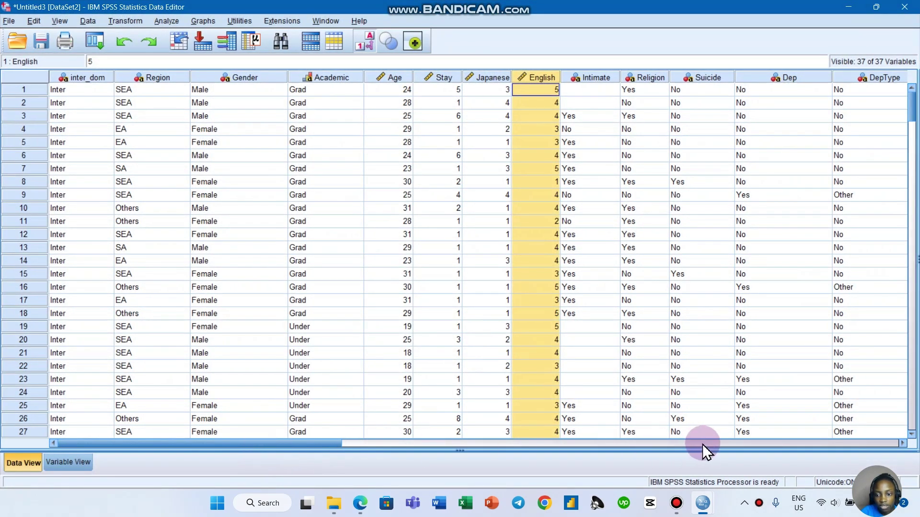
drag(328, 445, 808, 433)
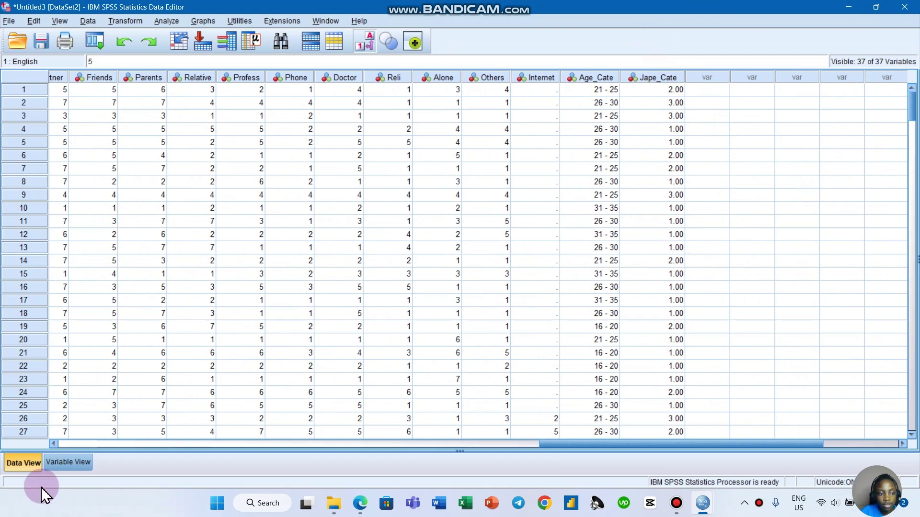
Open the value labels of Jape_Cate and add the label Low for value 1.
click(63, 467)
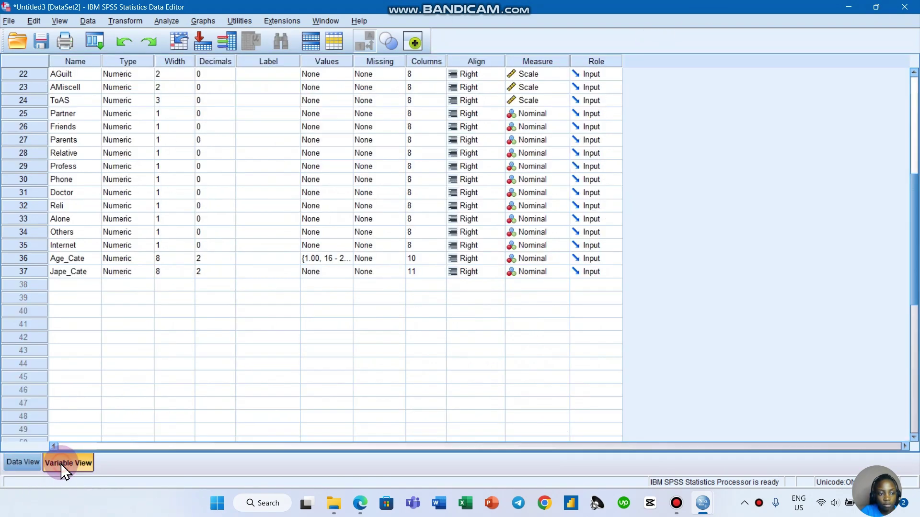
click(354, 273)
click(335, 272)
click(347, 272)
text(1)
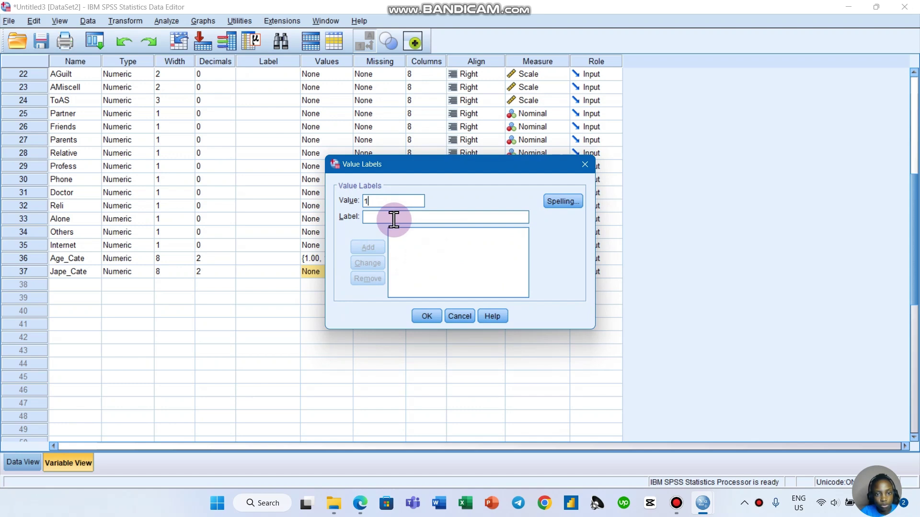
click(390, 216)
text(Low)
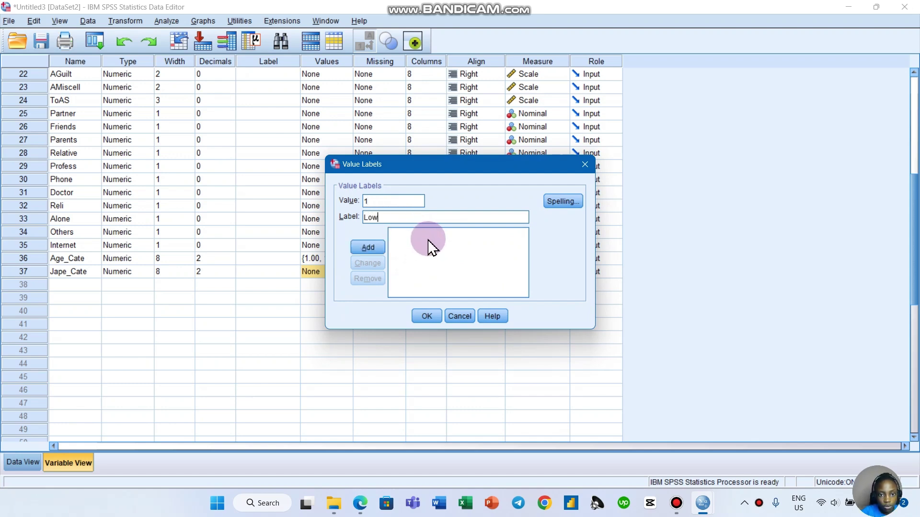
key(Return)
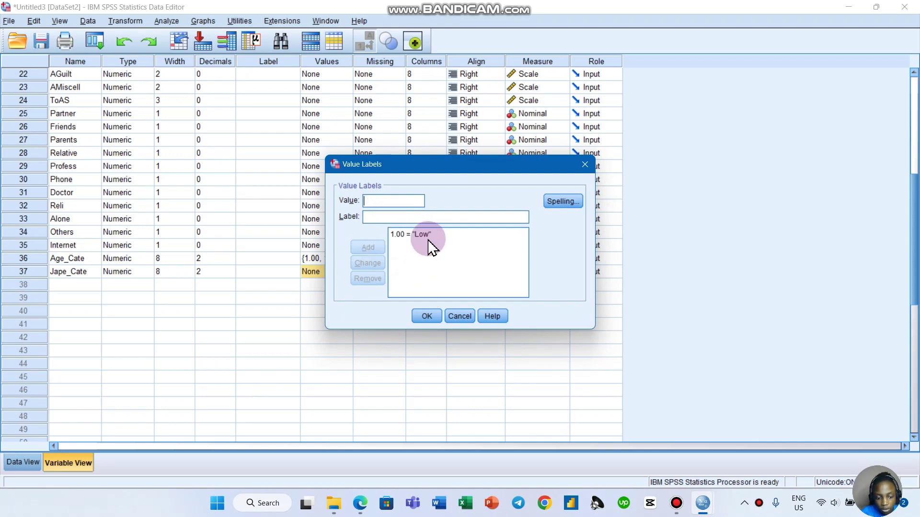
Label value 2 as Medium and value 3 as High for Jape_Cate, and apply the value labels.
text(2Medium)
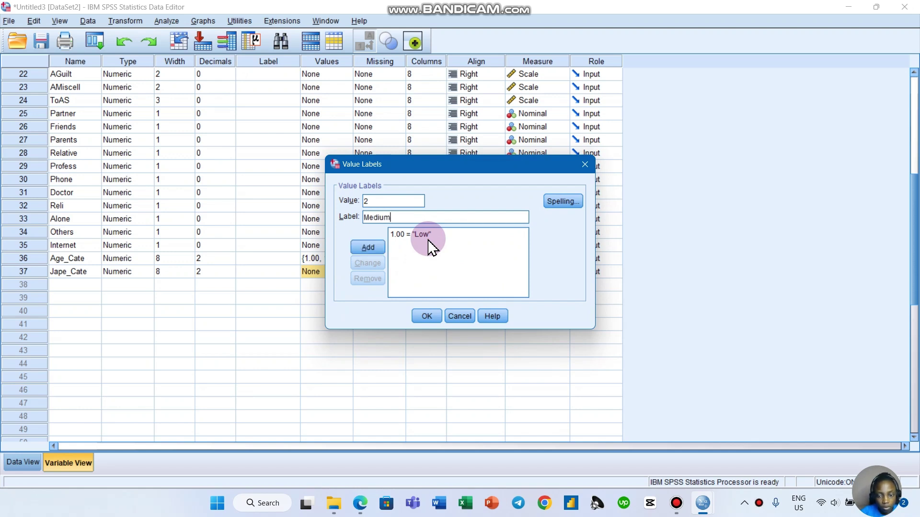
key(Return)
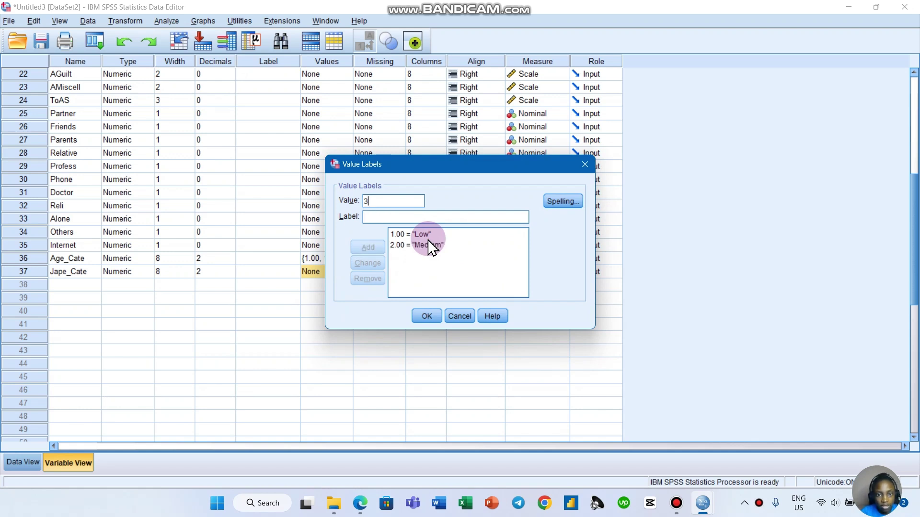
text(Hig)
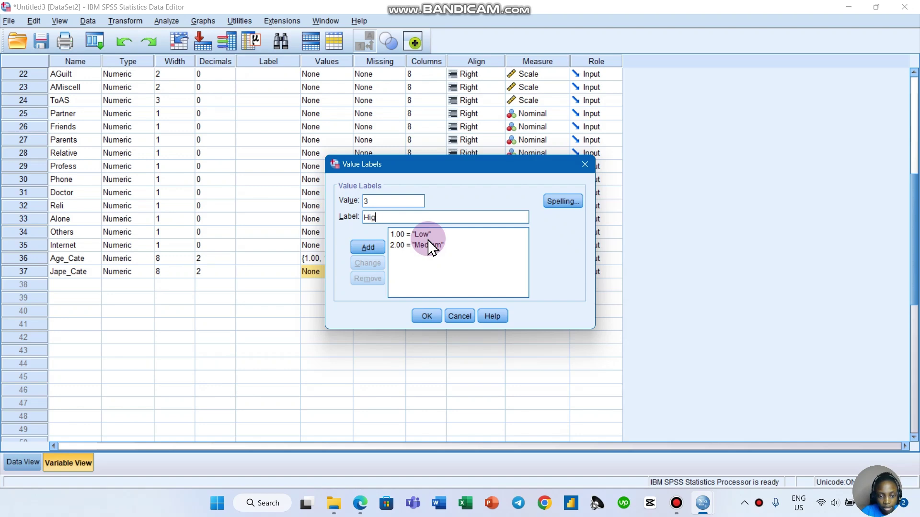
text(ht)
key(Return)
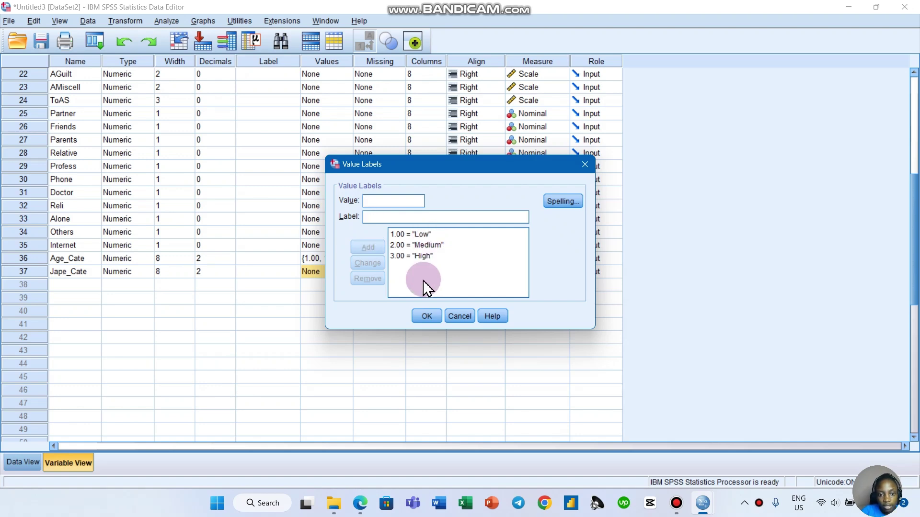
click(422, 318)
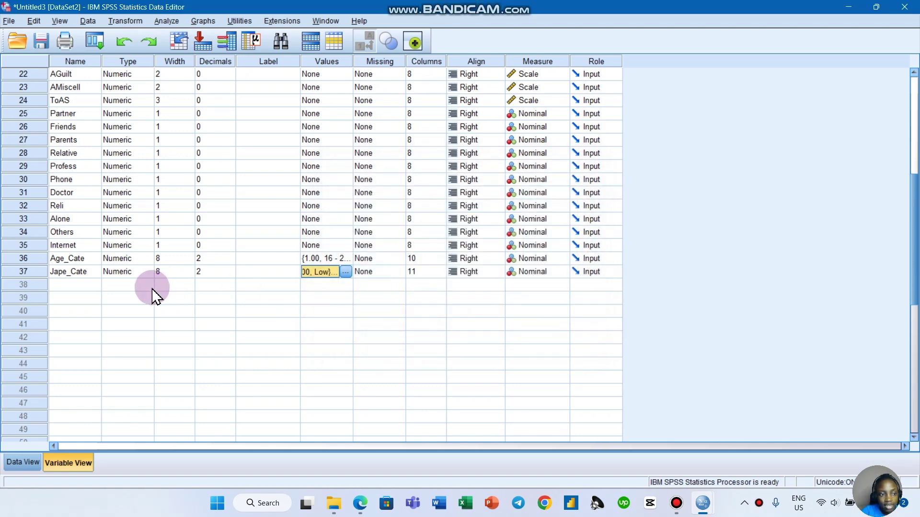
Set the measurement level of both Jape_Cate and Age_Cate to Ordinal.
click(39, 274)
click(563, 272)
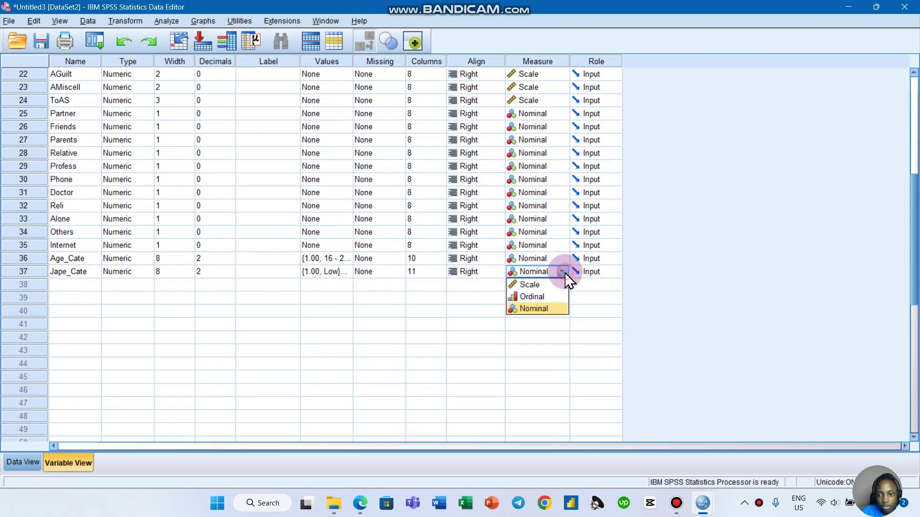
click(563, 297)
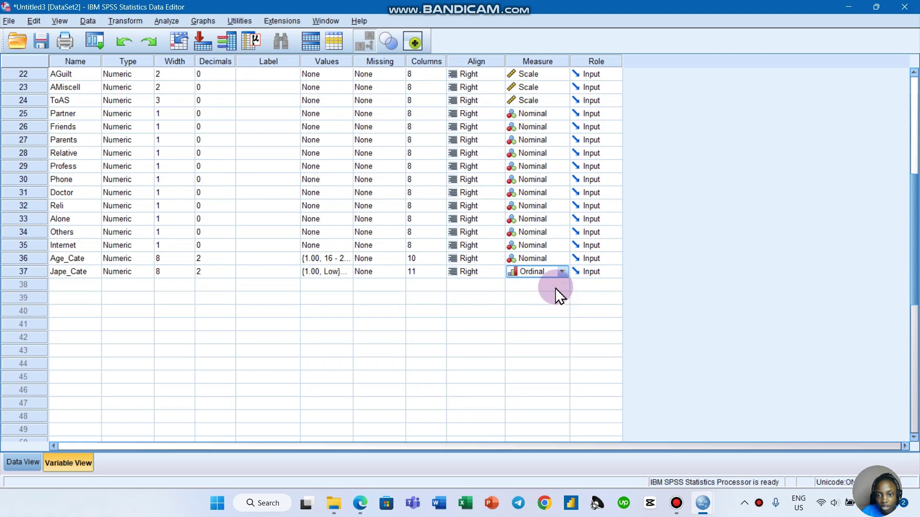
click(561, 258)
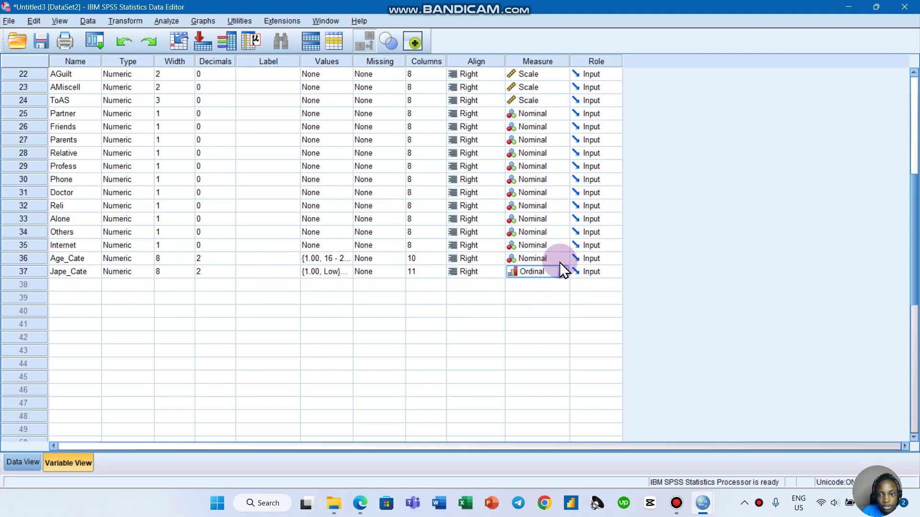
click(560, 283)
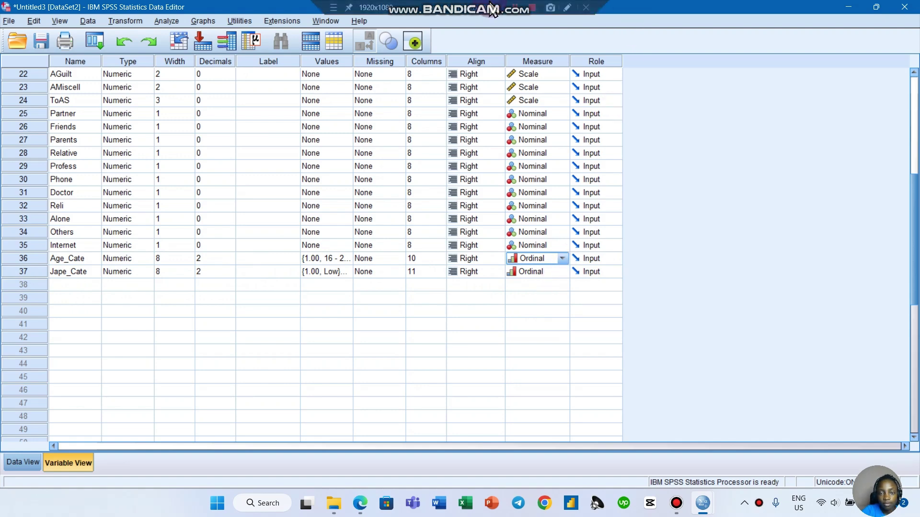
click(514, 18)
key(ctrl+t)
click(584, 153)
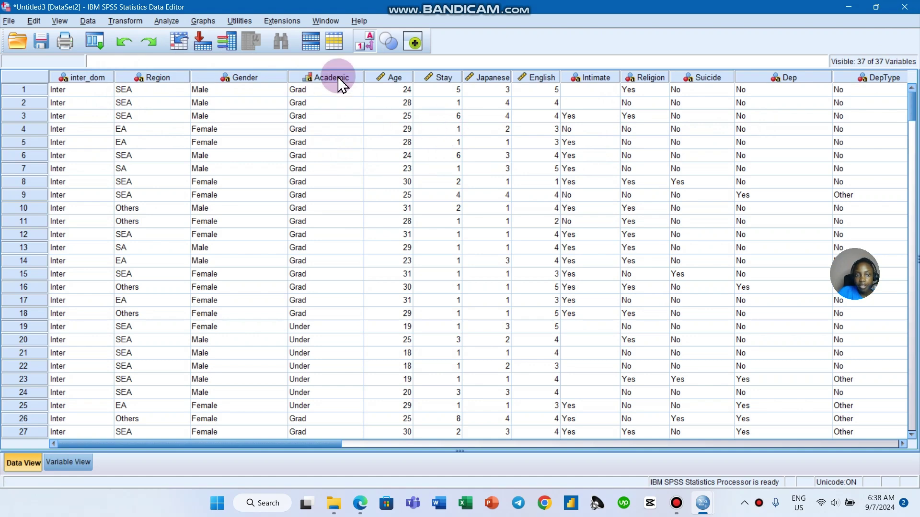
Open the Frequencies analysis and reset its variables and settings to the defaults.
click(165, 21)
mouse_move(171, 50)
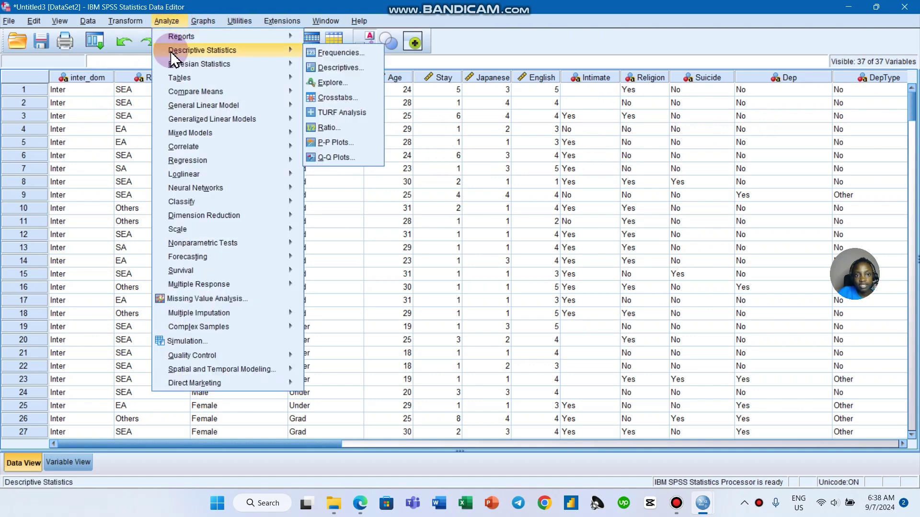
click(329, 52)
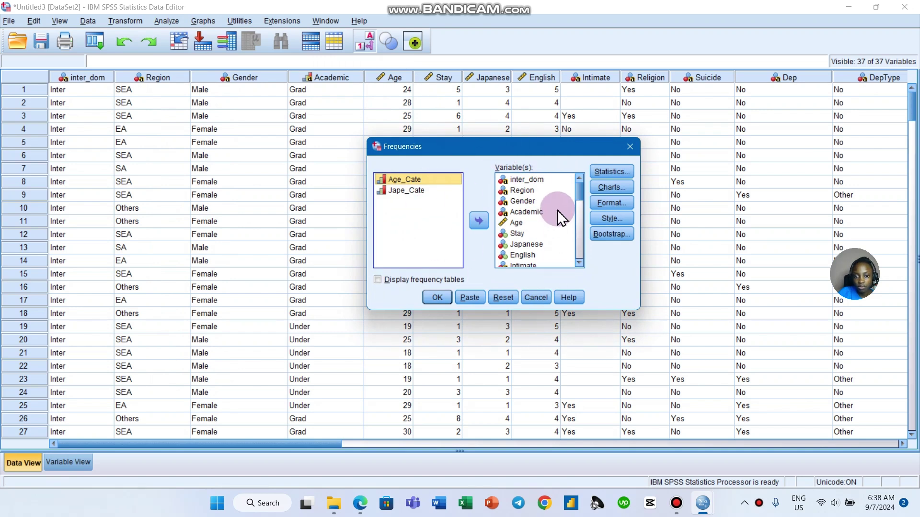
click(501, 305)
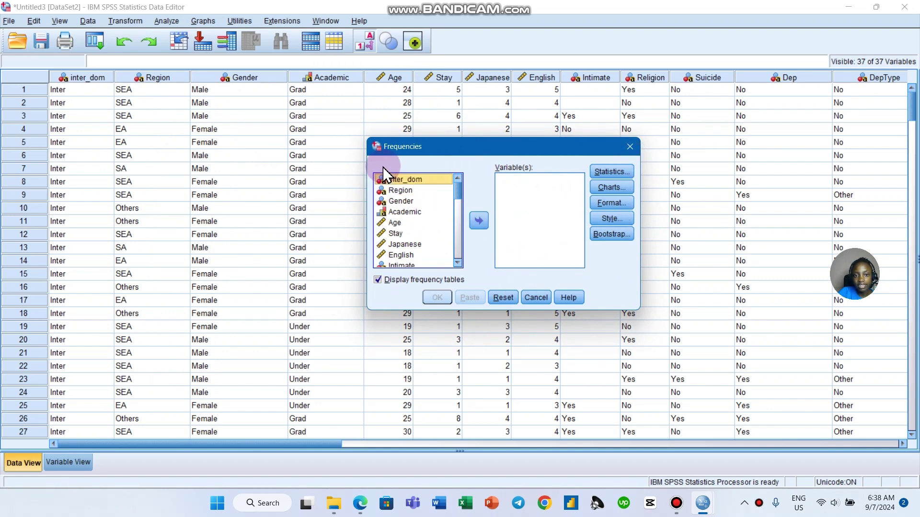
Look through the available variables and add inter_dom as the variable for the frequency analysis.
ctrl+click(382, 190)
scroll(404, 224, down, 9)
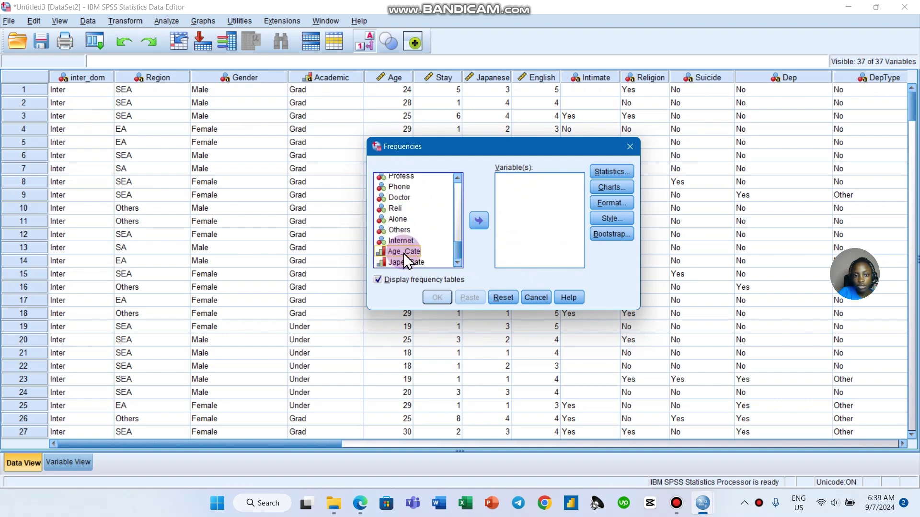
scroll(405, 246, up, 10)
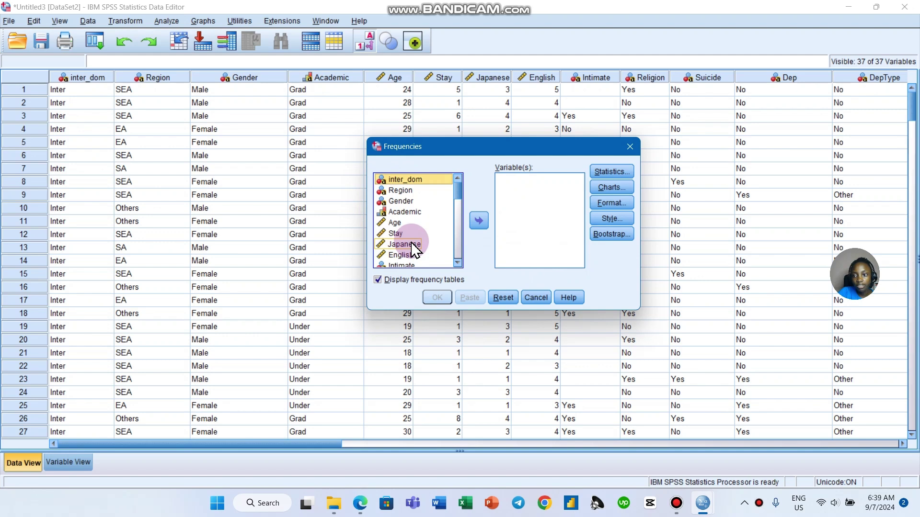
click(398, 147)
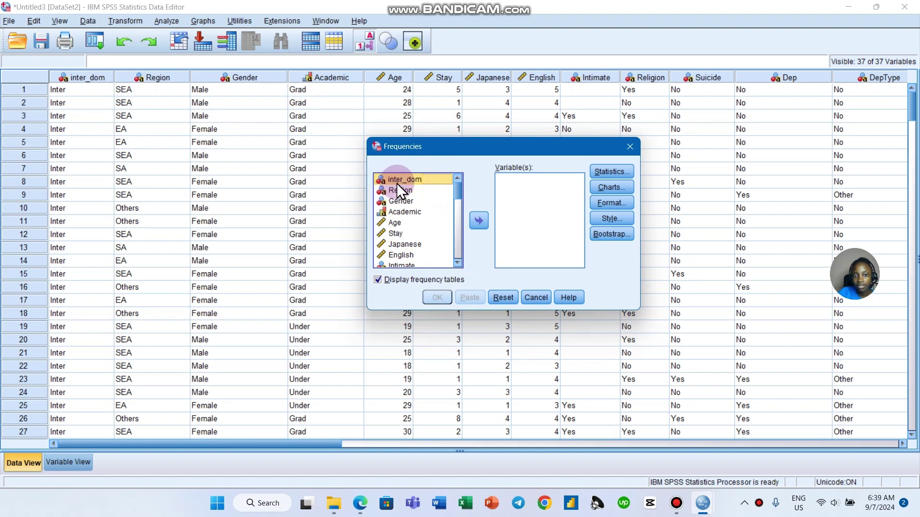
scroll(421, 194, down, 6)
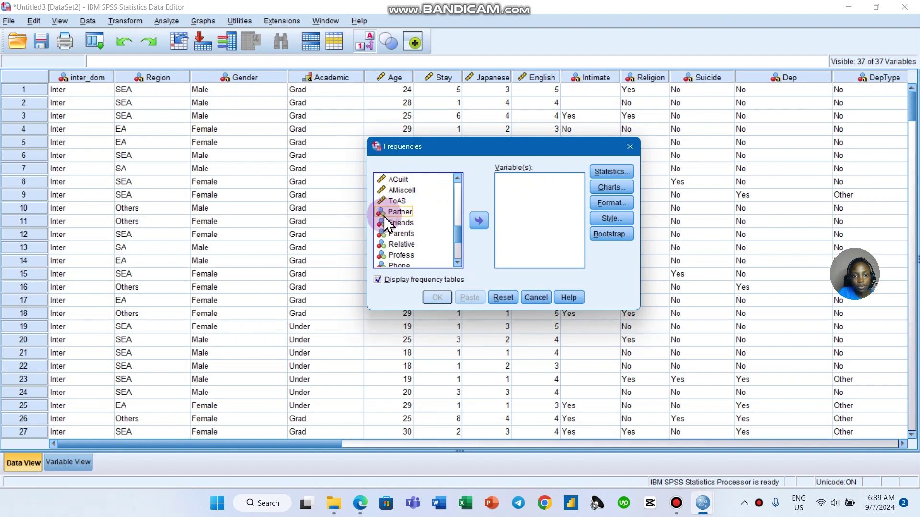
scroll(417, 230, up, 8)
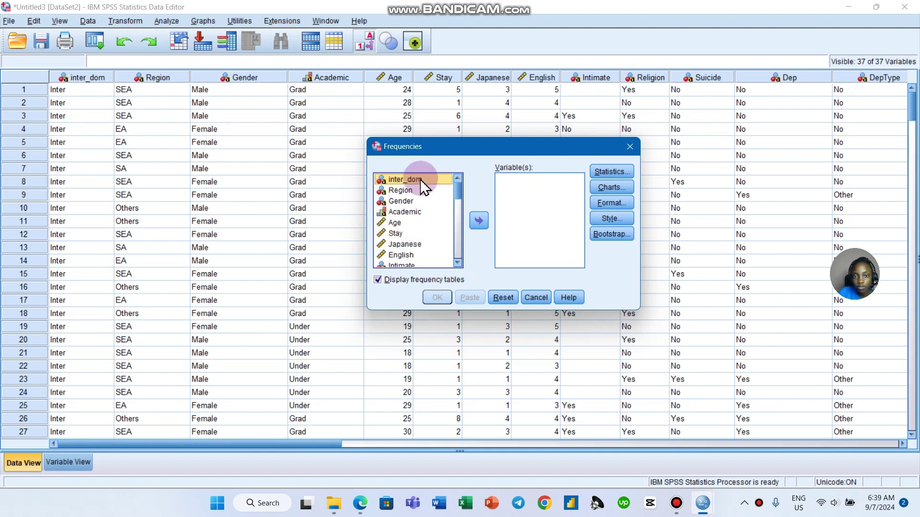
click(478, 221)
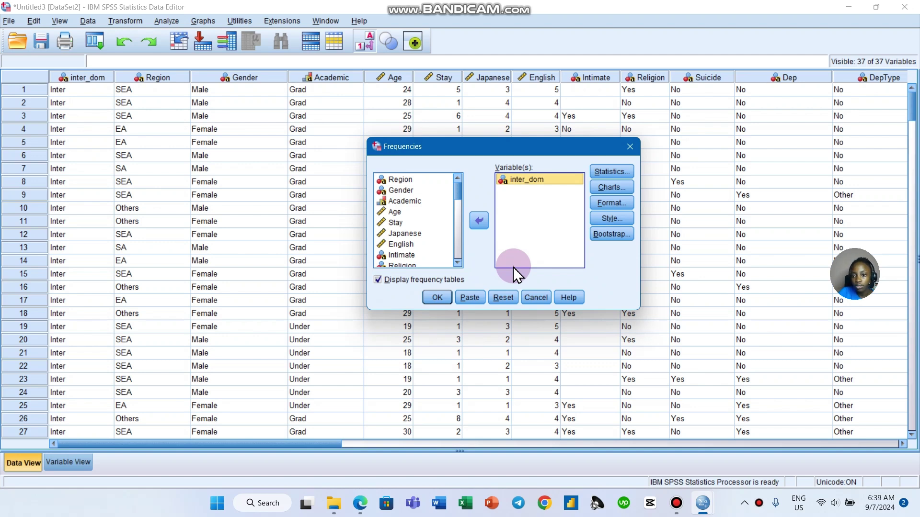
click(417, 201)
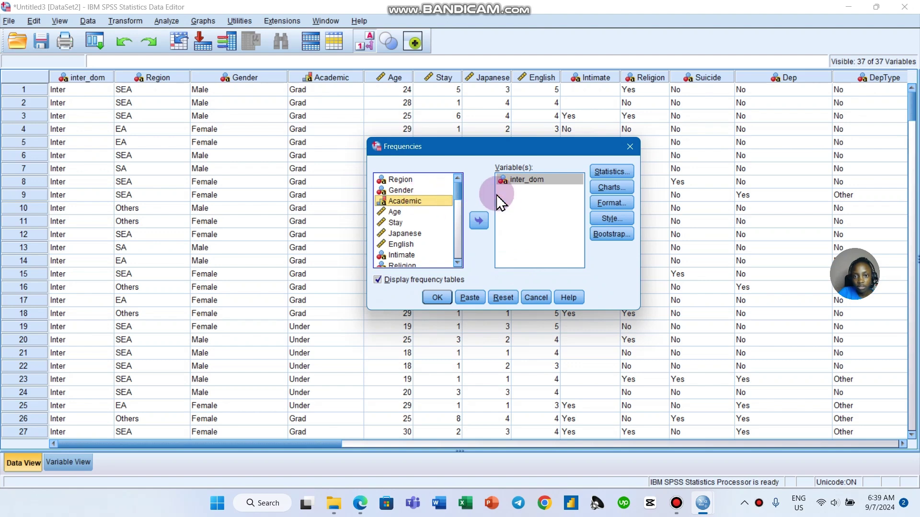
click(538, 213)
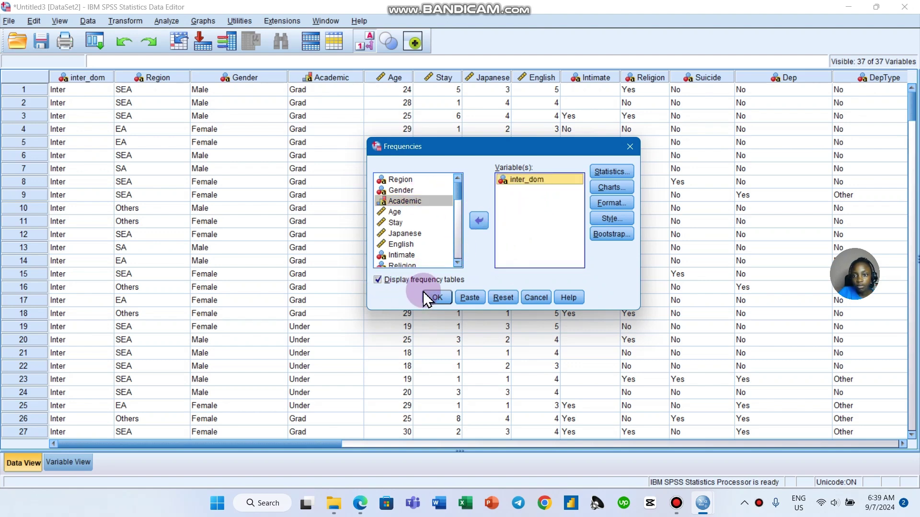
Run the frequency analysis for inter_dom.
click(442, 300)
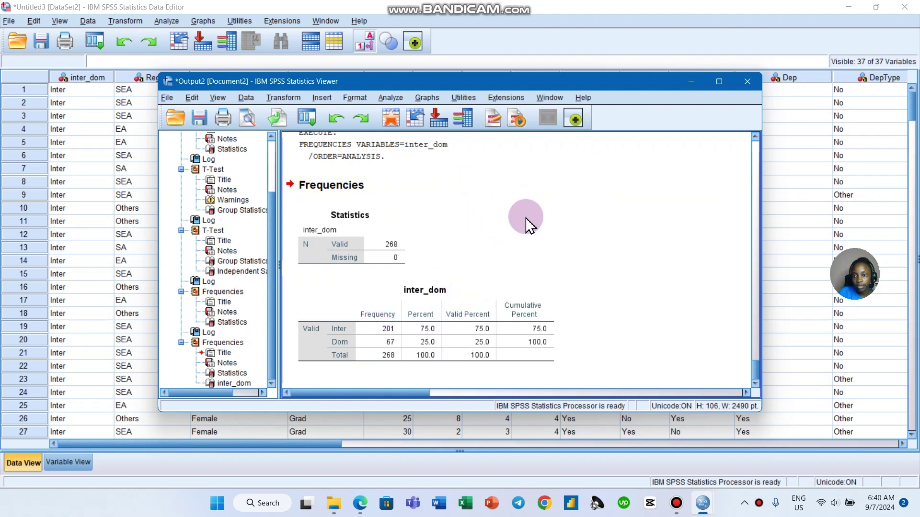
click(394, 99)
mouse_move(414, 128)
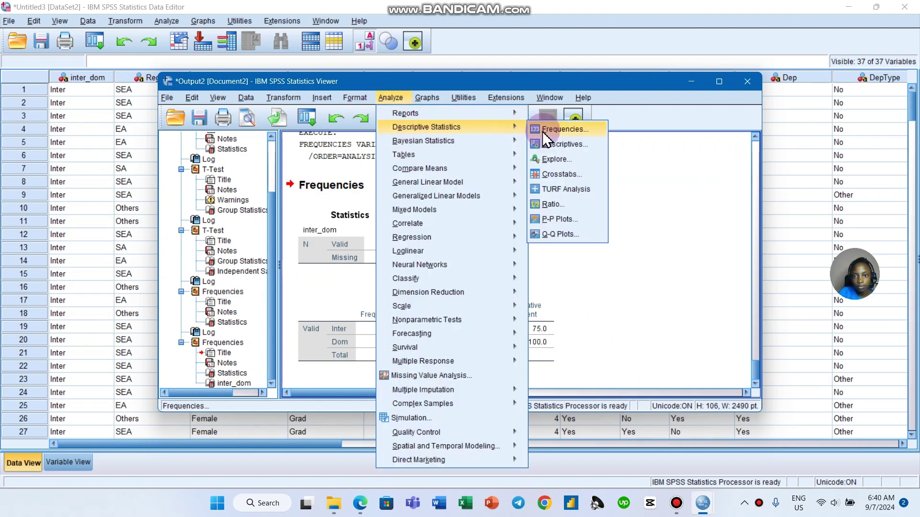
click(556, 145)
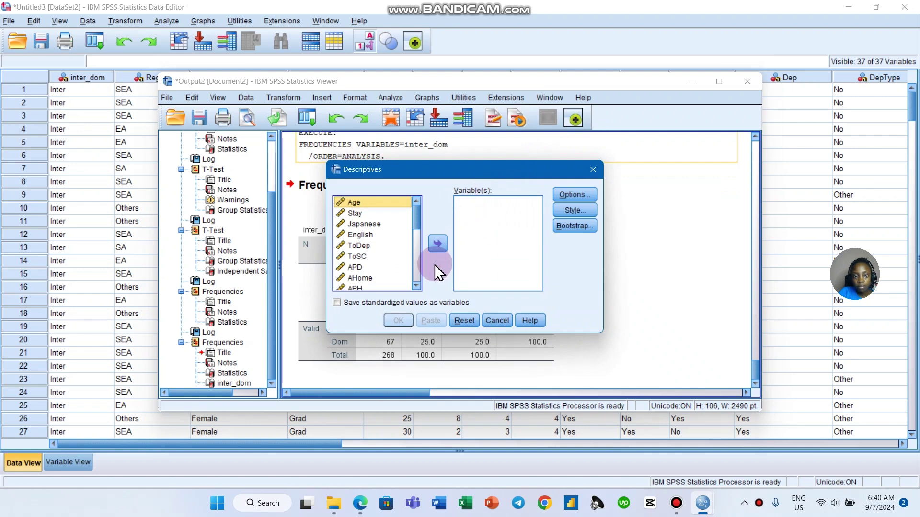
scroll(399, 233, up, 5)
click(593, 170)
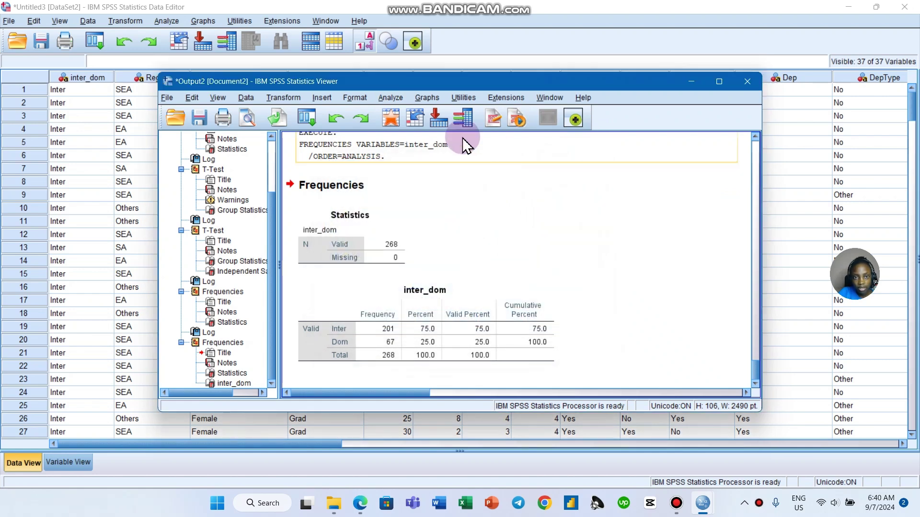
Reopen the Frequencies analysis and remove inter_dom from its selected variables.
click(389, 99)
mouse_move(414, 127)
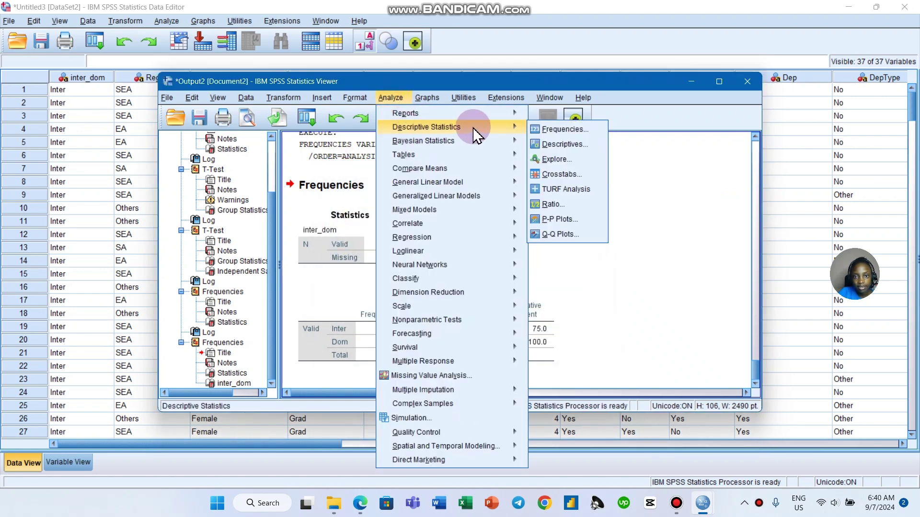
click(546, 136)
click(517, 180)
click(478, 220)
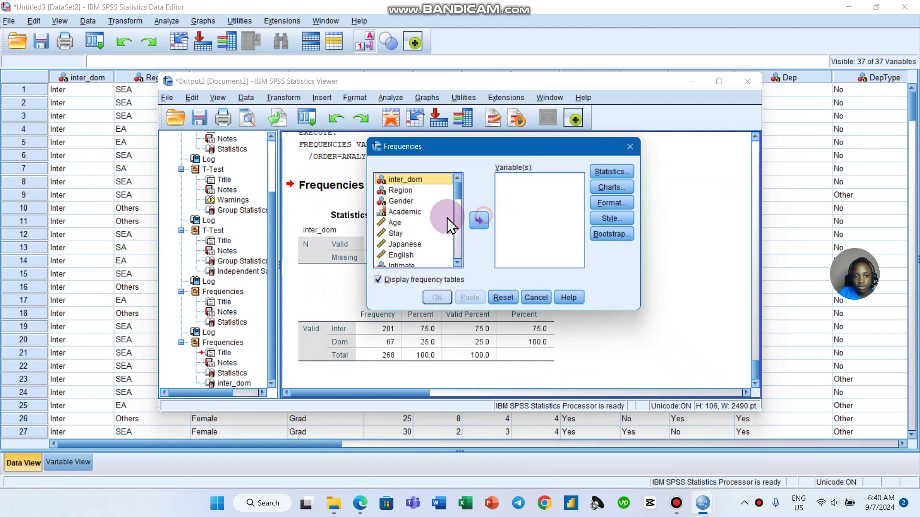
Add Internet as the only variable for the frequency analysis and run it.
scroll(443, 220, down, 5)
scroll(443, 220, down, 2)
click(417, 240)
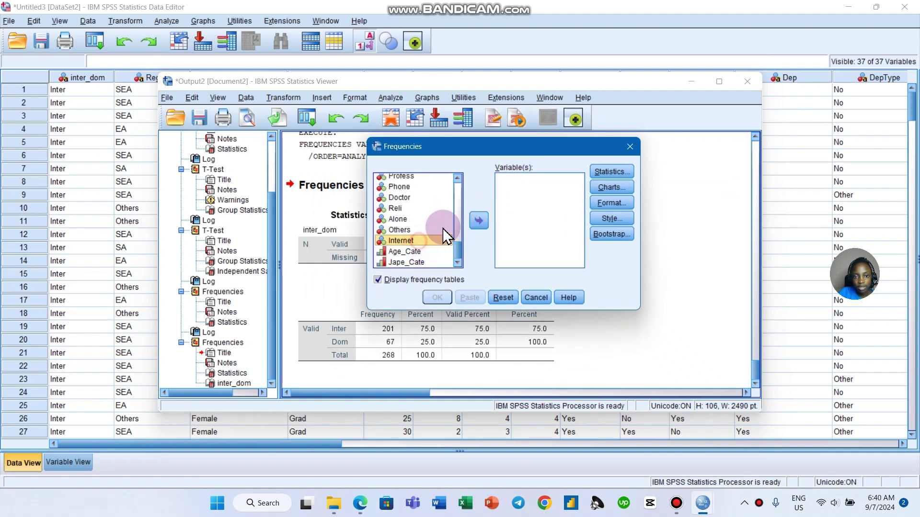
click(485, 221)
click(436, 297)
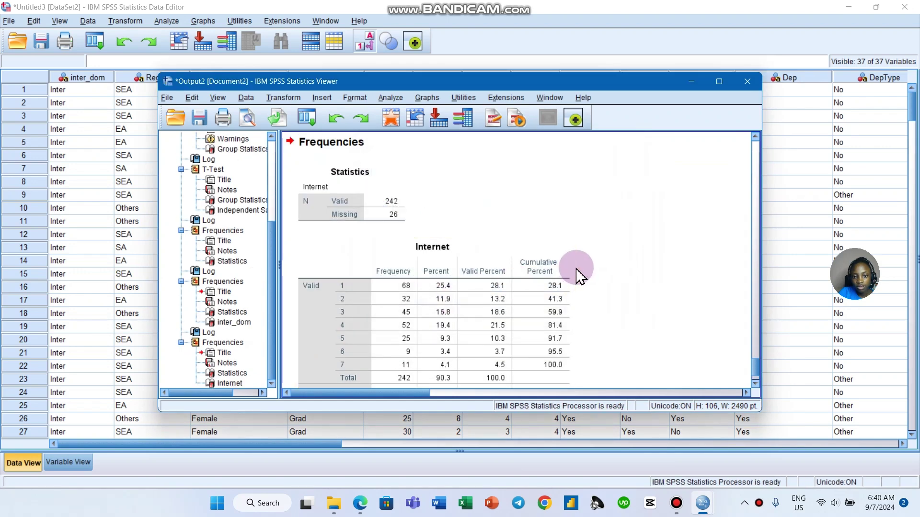
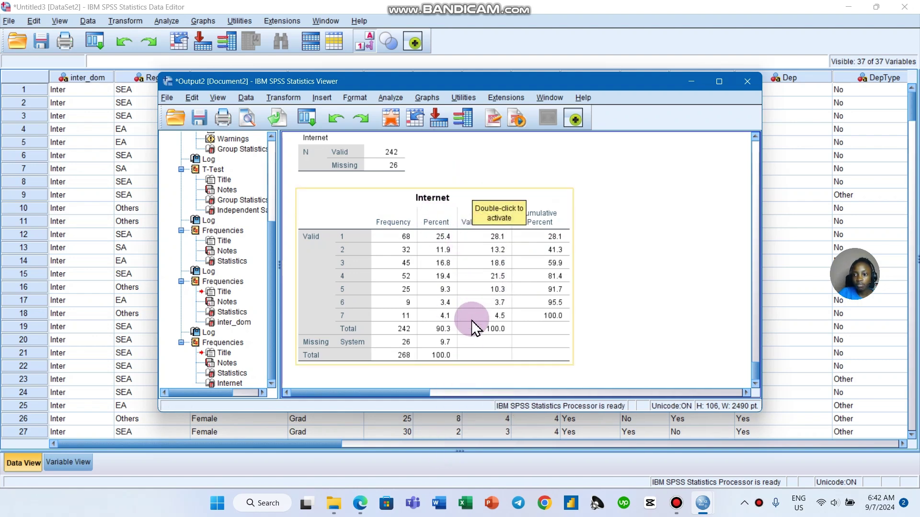
Return to the dataset window, reopen the Frequencies analysis and remove Internet from its selected variables.
key(alt+Tab)
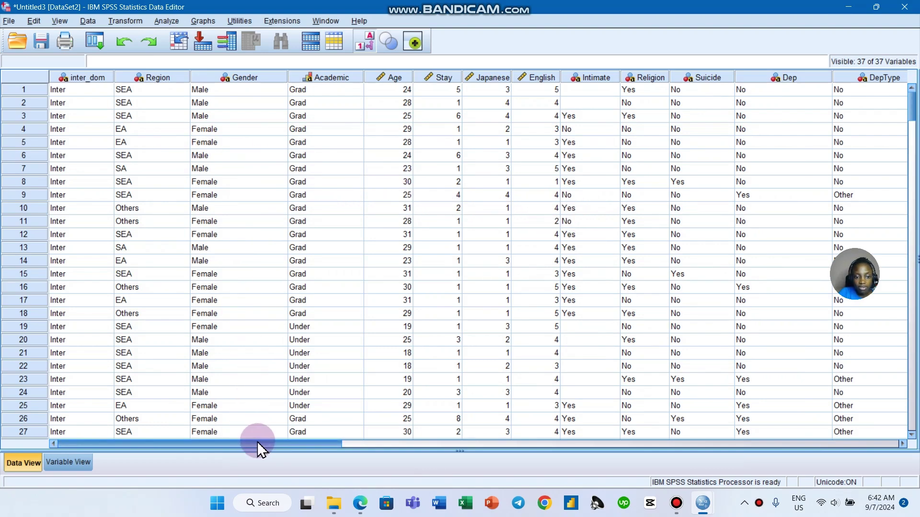
drag(258, 442, 175, 326)
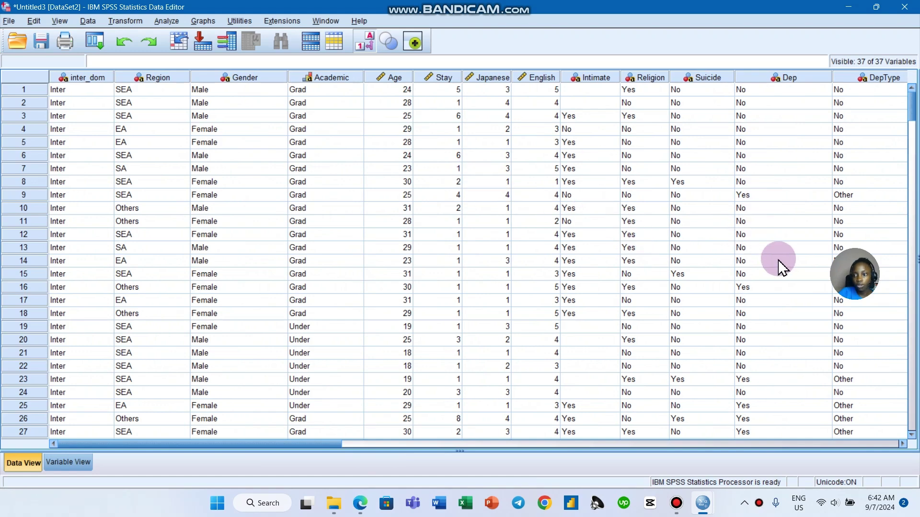
click(152, 22)
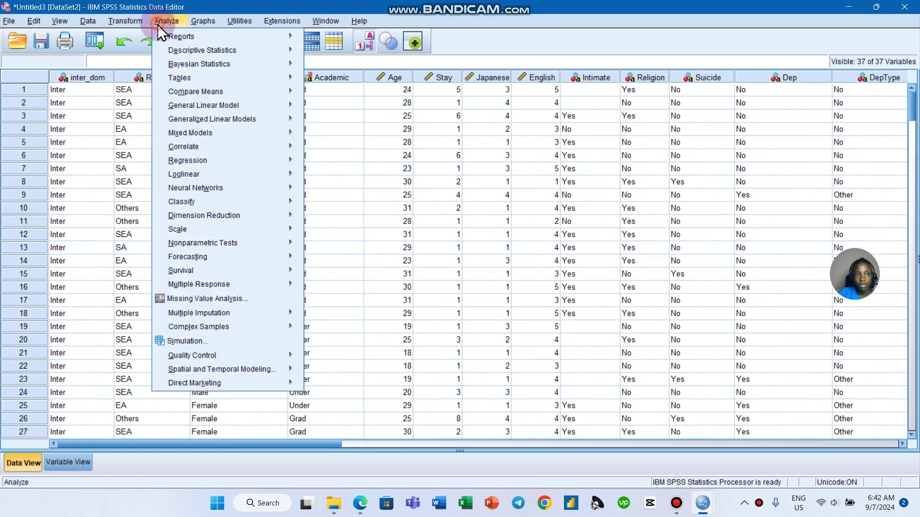
mouse_move(288, 55)
click(339, 52)
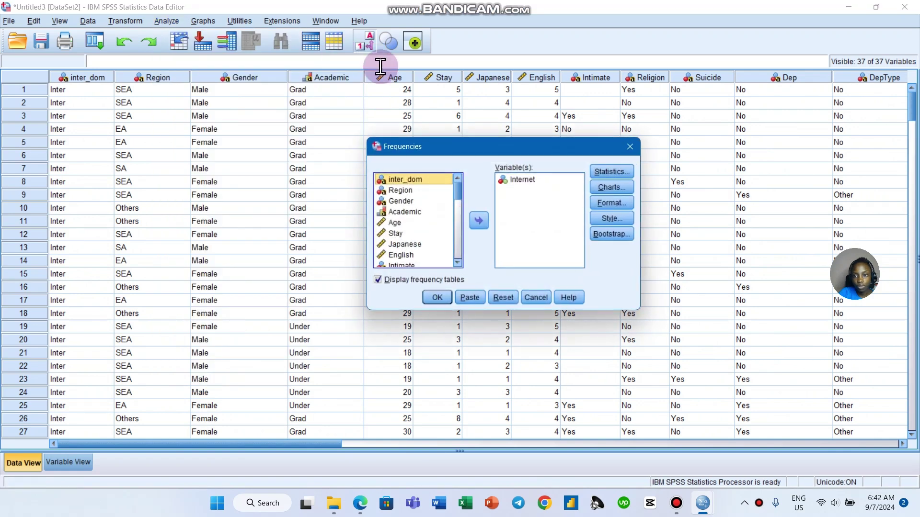
click(507, 179)
click(478, 221)
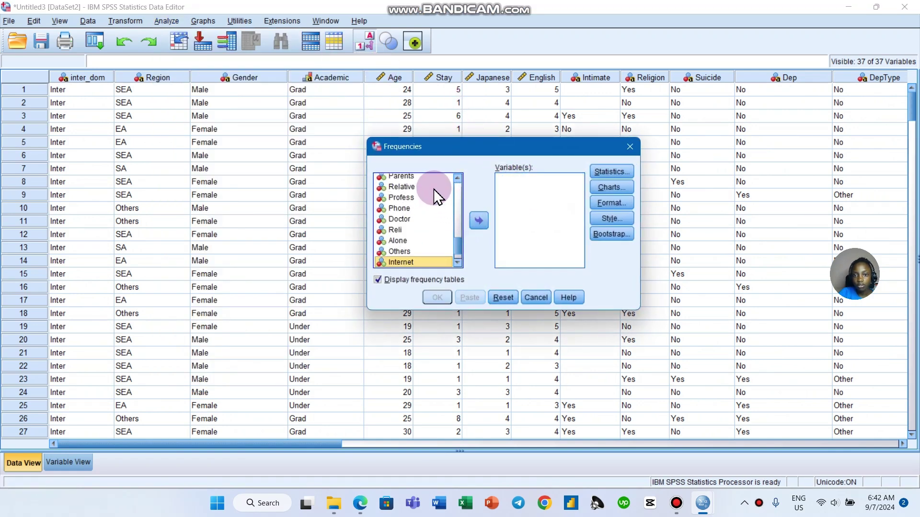
Add inter_dom, Region, Gender and Academic to the frequency analysis variables, leaving Japanese out.
scroll(434, 192, up, 9)
click(393, 180)
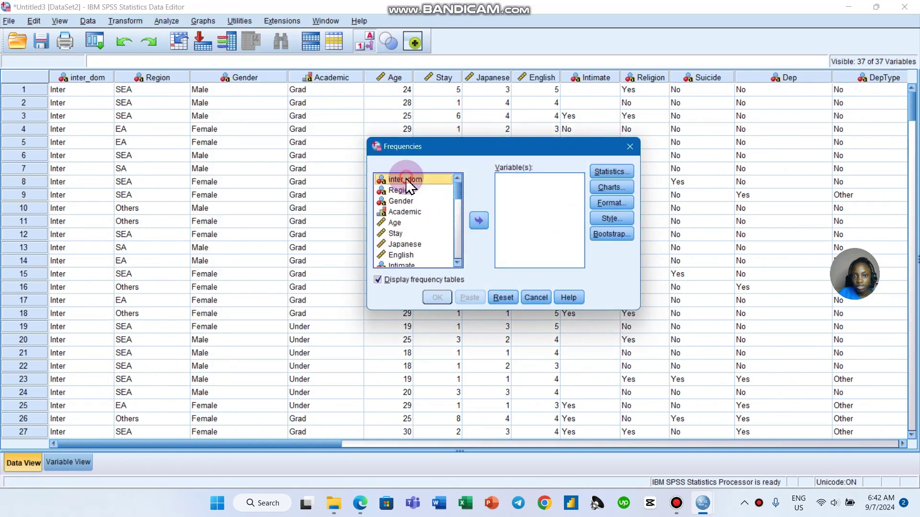
click(478, 221)
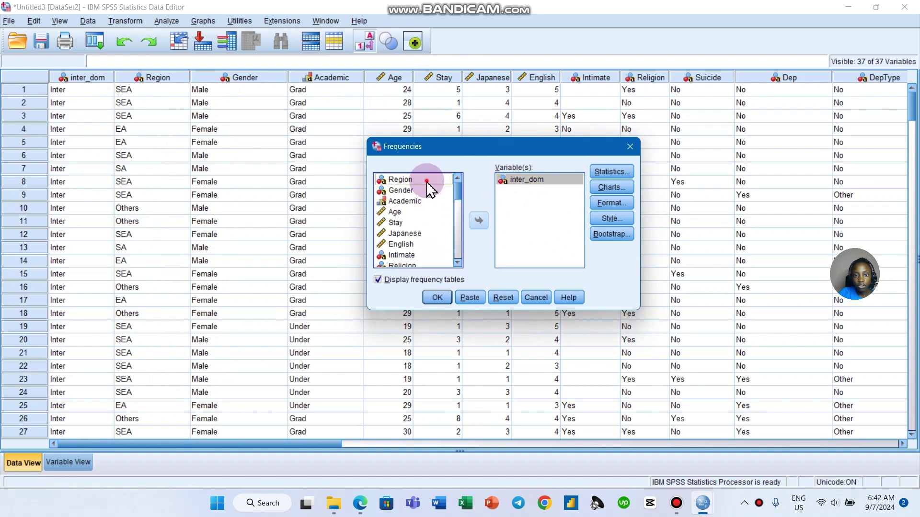
double_click(427, 180)
double_click(424, 179)
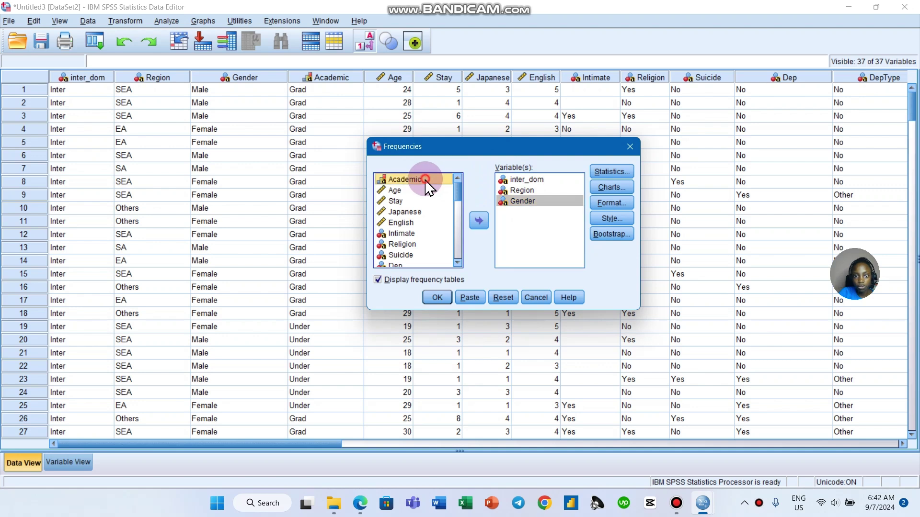
double_click(426, 181)
double_click(414, 202)
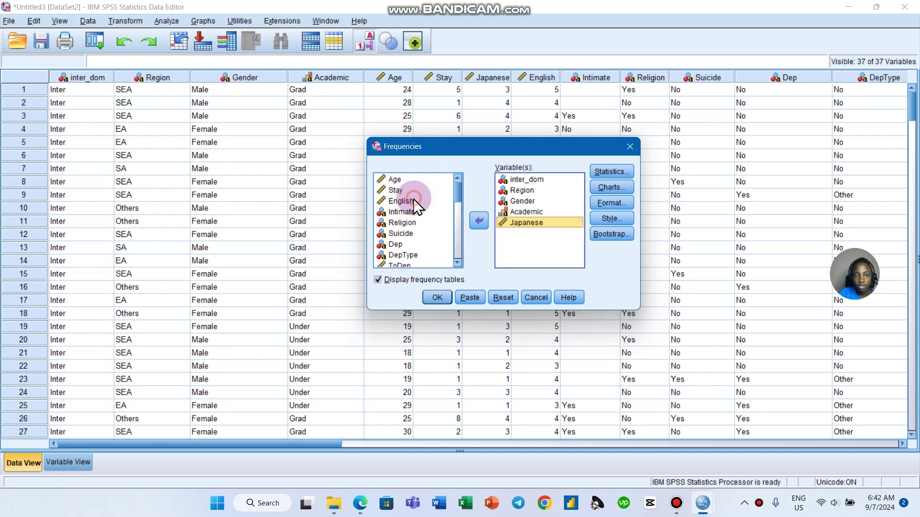
double_click(526, 222)
Add Intimate, Religion, Suicide, Dep, DepType, DepSev, Partner, Friends, Parents, Relative and Profess to the frequency analysis variables.
double_click(403, 223)
double_click(405, 223)
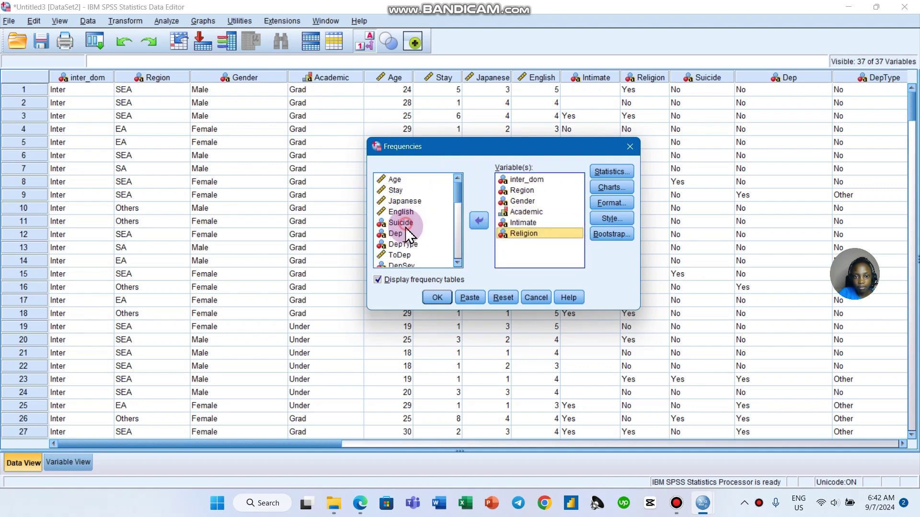
click(404, 223)
double_click(402, 223)
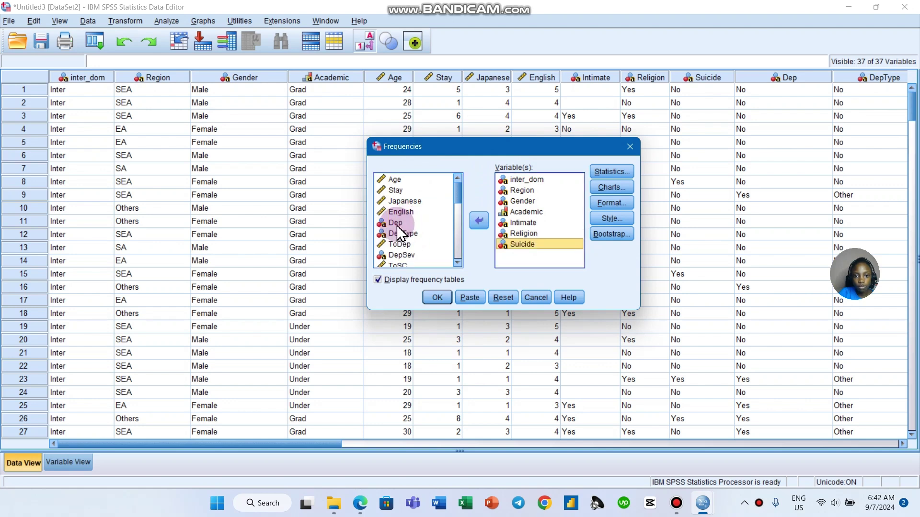
double_click(402, 223)
double_click(402, 223)
click(410, 233)
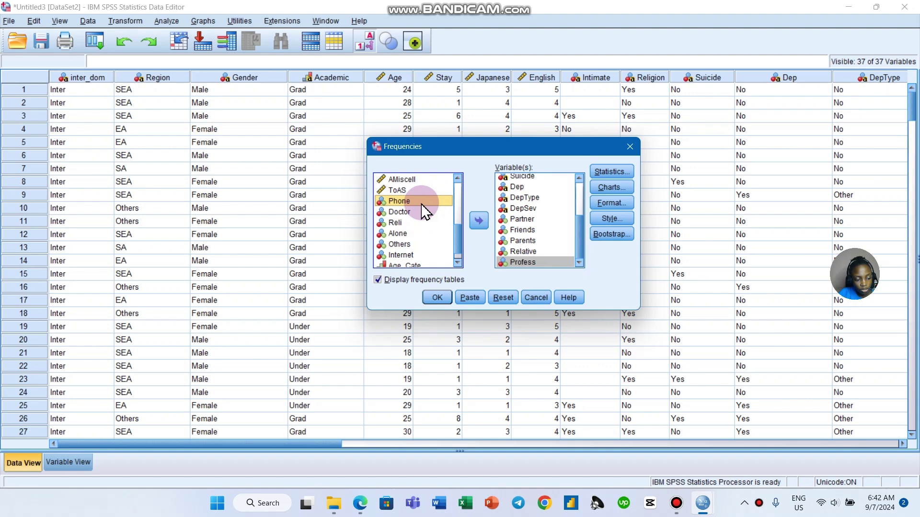
Add Phone, Doctor, Reli, Alone, Others, Internet, Age_Cate and Jape_Cate to the frequency analysis variables.
drag(424, 212, 410, 257)
click(478, 221)
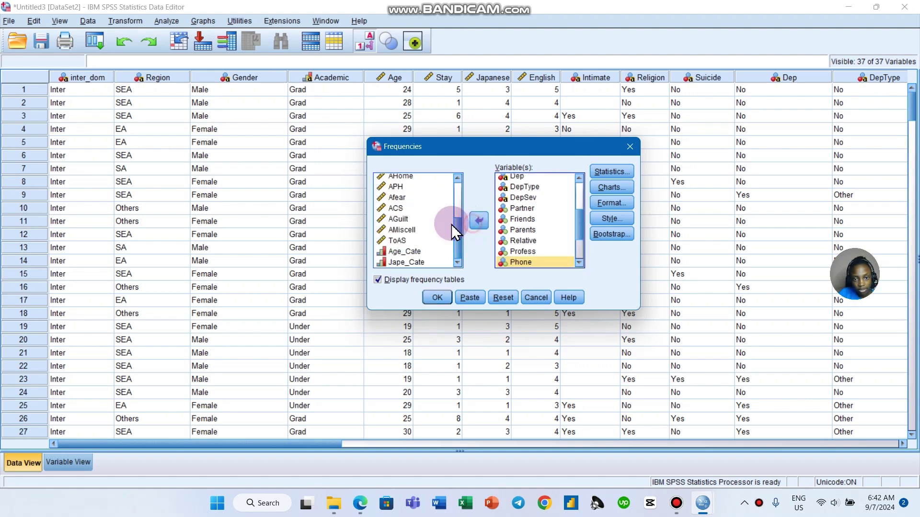
click(406, 251)
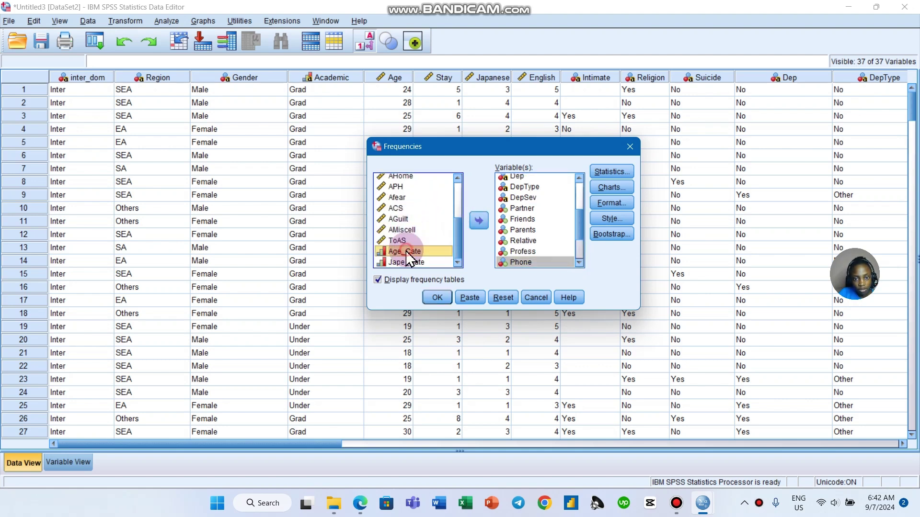
click(478, 221)
Check the full list of selected categorical variables and run the frequency analysis.
scroll(440, 232, up, 2)
scroll(567, 192, up, 6)
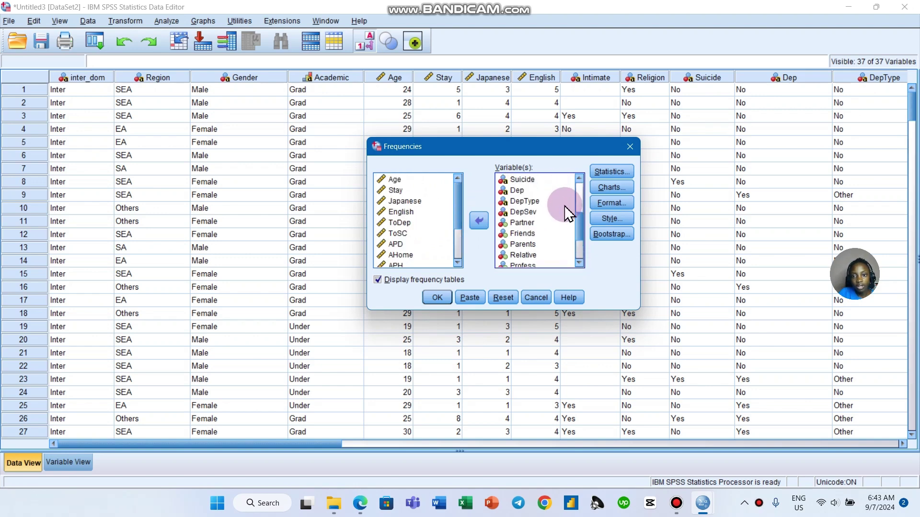
scroll(517, 192, down, 7)
click(438, 298)
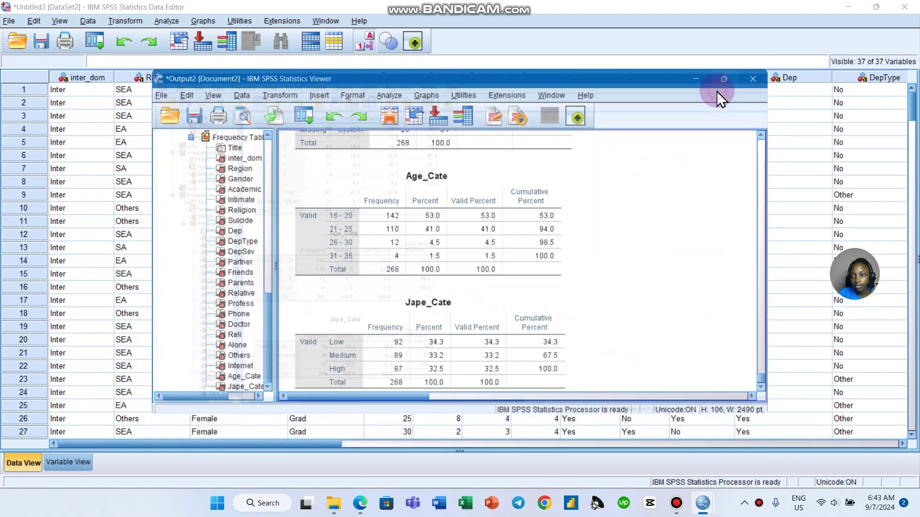
Maximize the output window and examine the frequency tables from inter_dom, Region and Gender through to Age_Cate and Jape_Cate.
click(718, 84)
scroll(513, 171, up, 10)
scroll(547, 201, up, 15)
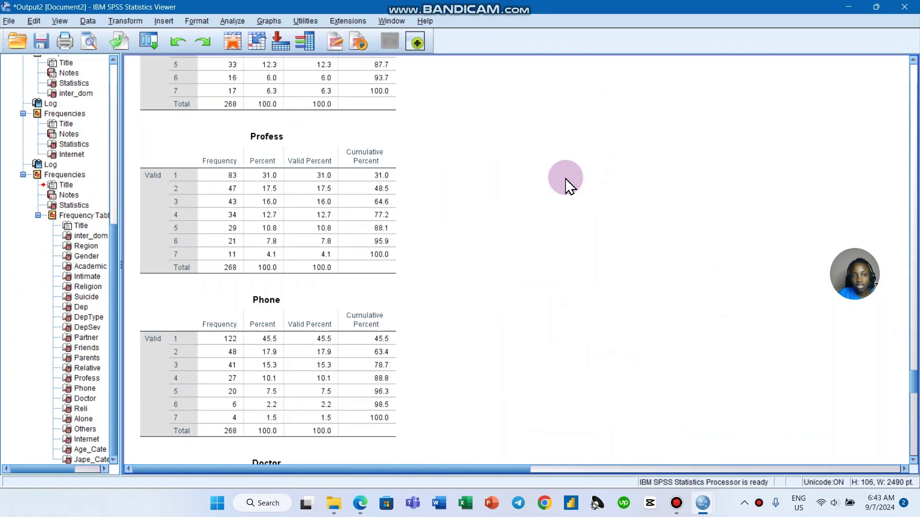
scroll(594, 184, up, 20)
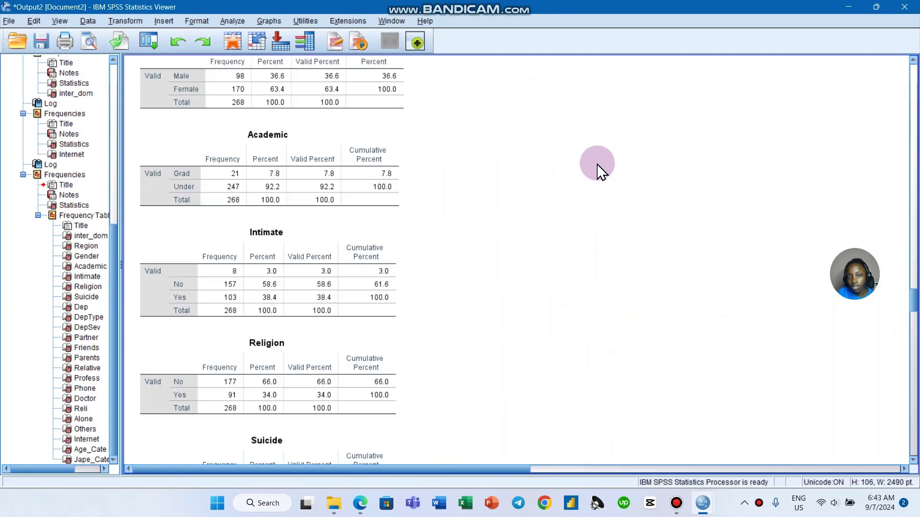
scroll(599, 168, down, 5)
scroll(598, 177, down, 8)
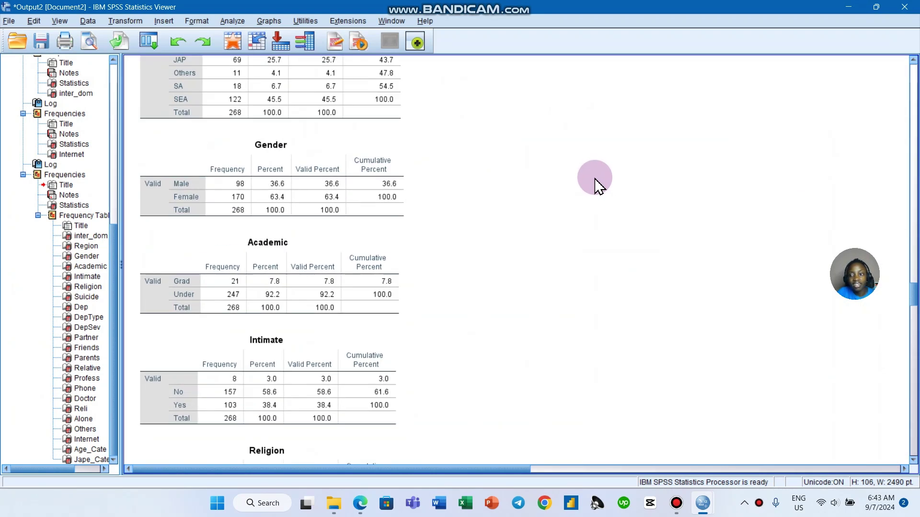
scroll(592, 202, up, 4)
scroll(592, 203, down, 3)
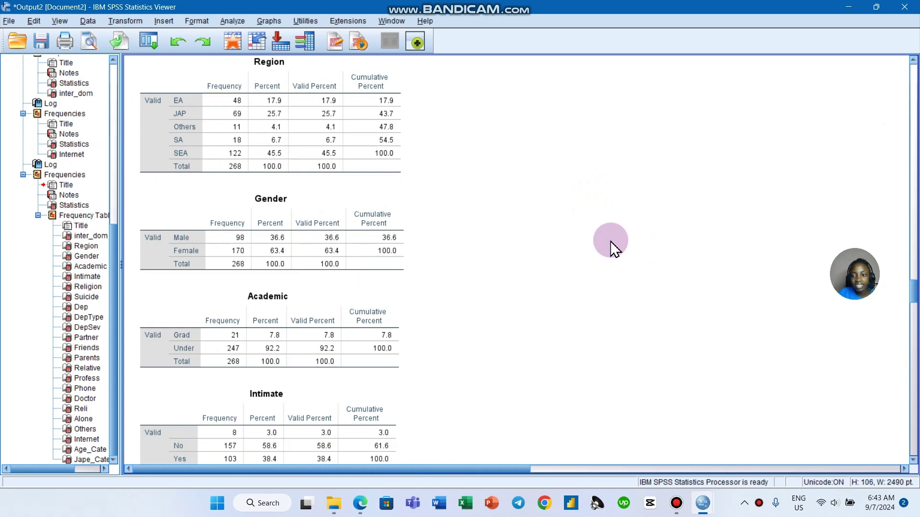
scroll(609, 247, down, 2)
scroll(607, 247, up, 3)
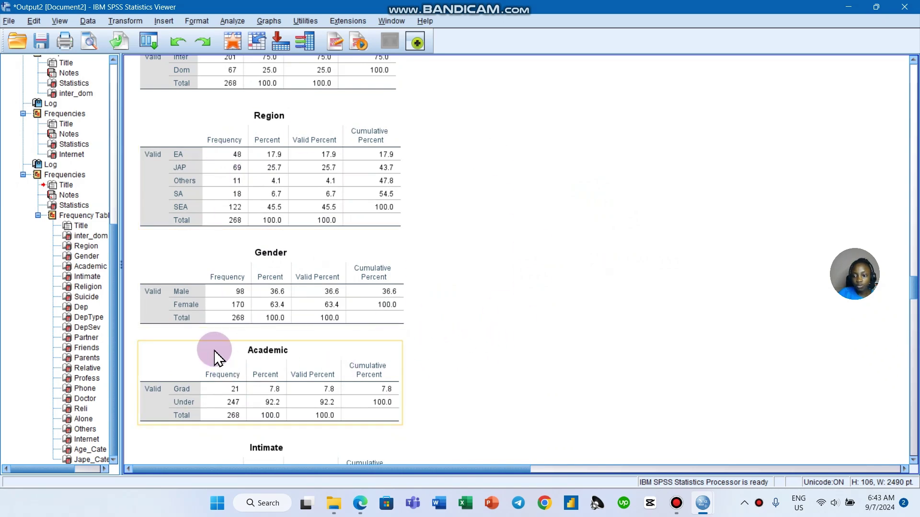
scroll(338, 242, down, 5)
scroll(339, 242, down, 18)
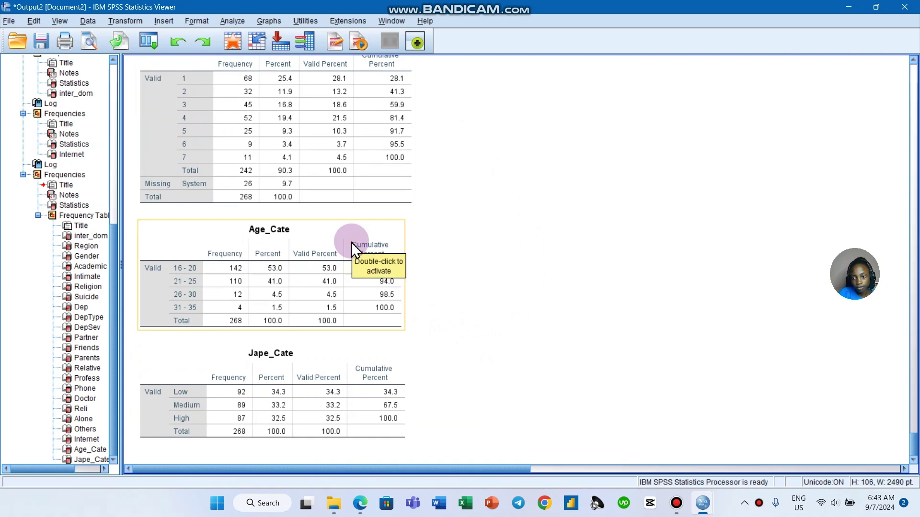
Return to the dataset window, reopen the Frequencies analysis and reset its variables and settings to the defaults.
mouse_move(501, 12)
key(alt+Tab)
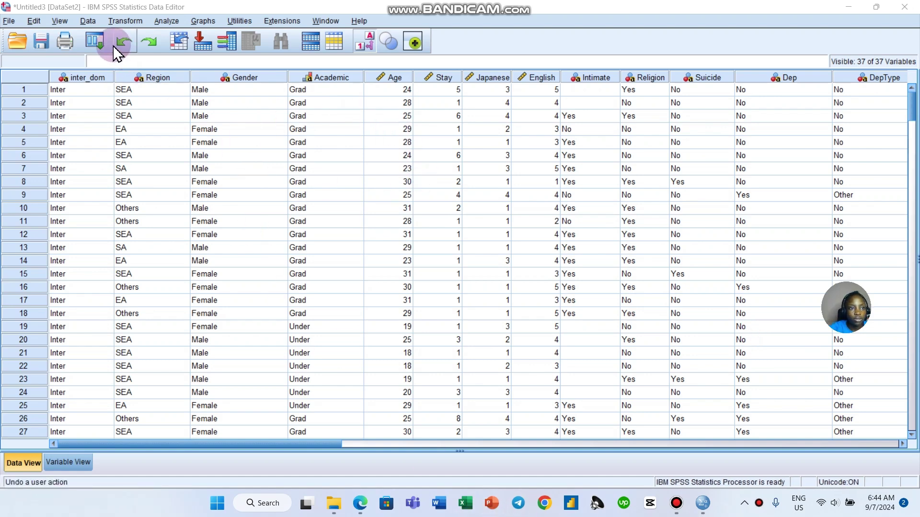
click(175, 22)
mouse_move(185, 53)
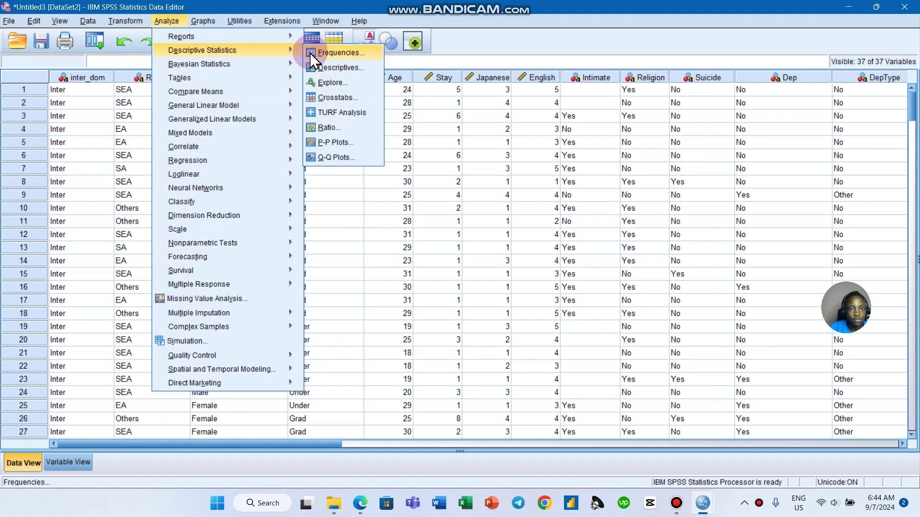
click(336, 53)
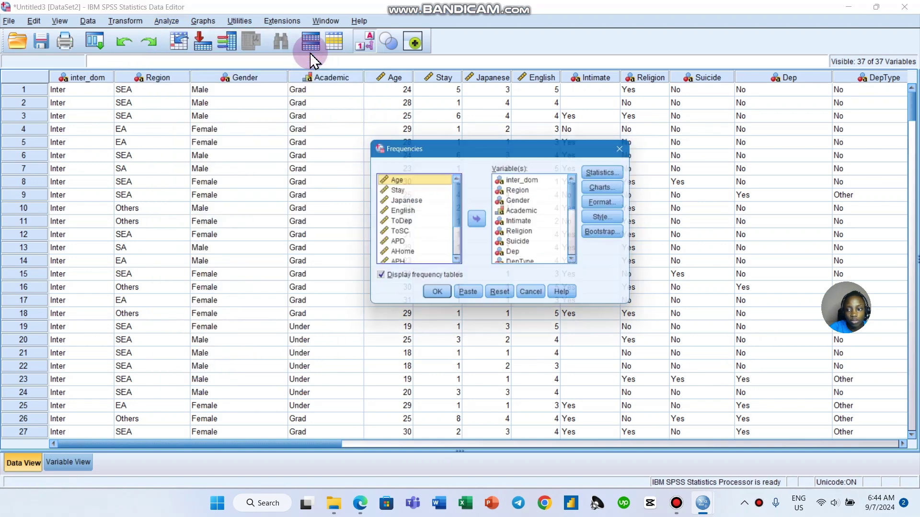
click(497, 298)
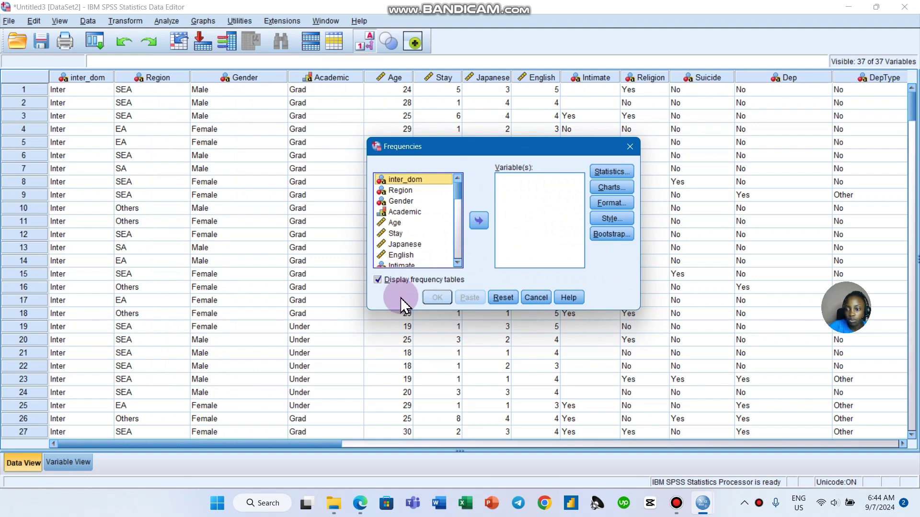
Turn off the display of frequency tables and add Age as the analysis variable.
click(393, 285)
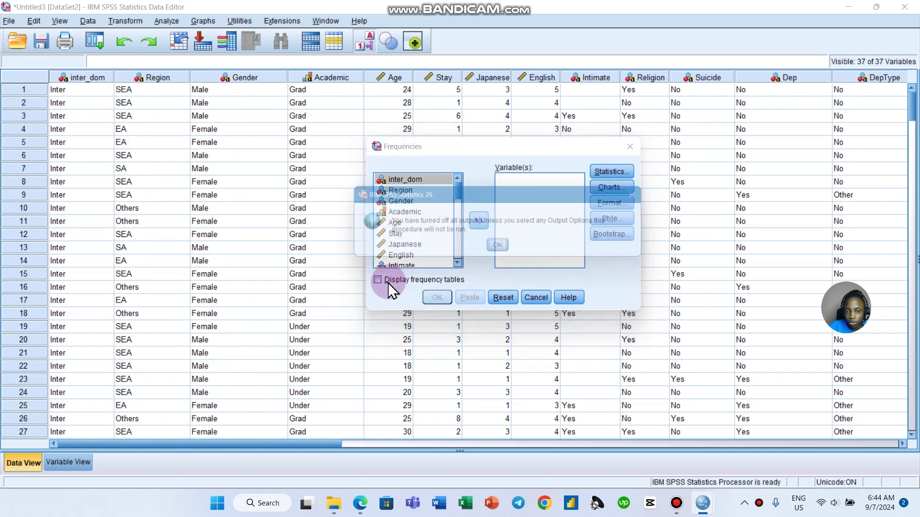
click(503, 250)
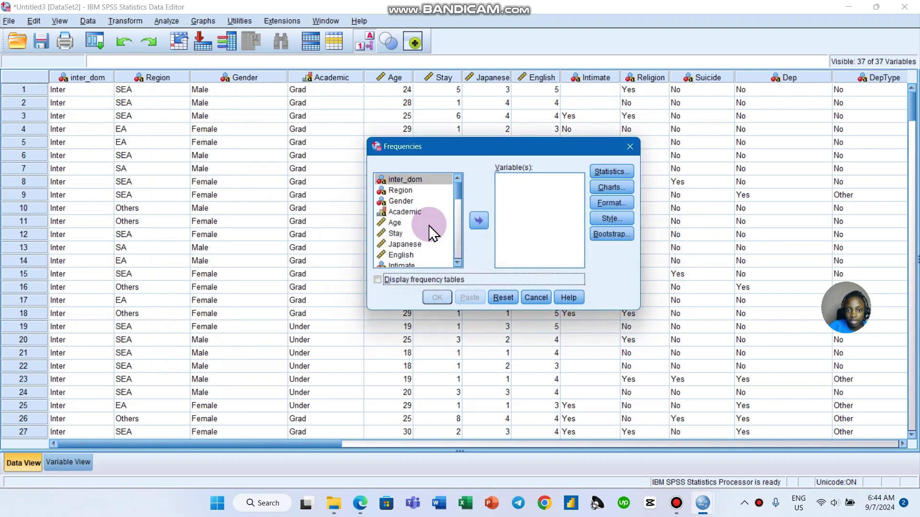
double_click(402, 223)
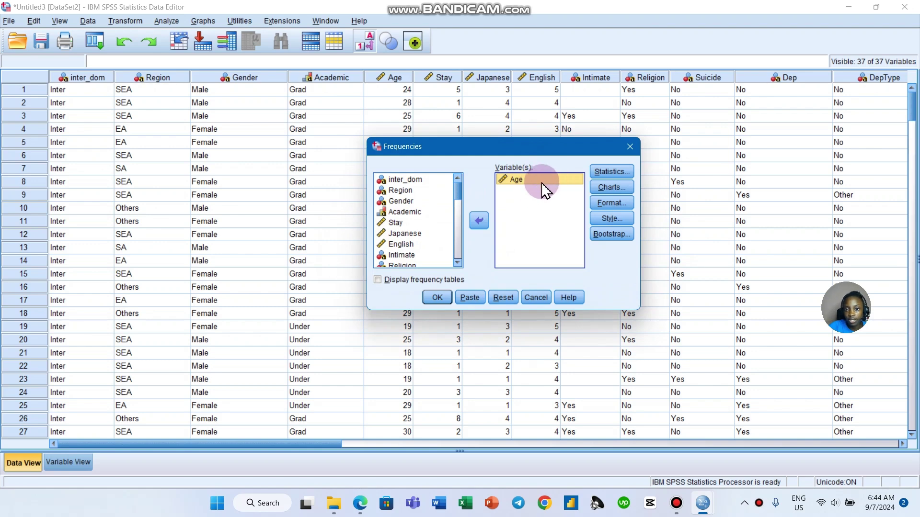
Select the Mean, Median, Mode and Quartiles statistics for Age, leaving custom percentiles off.
click(611, 173)
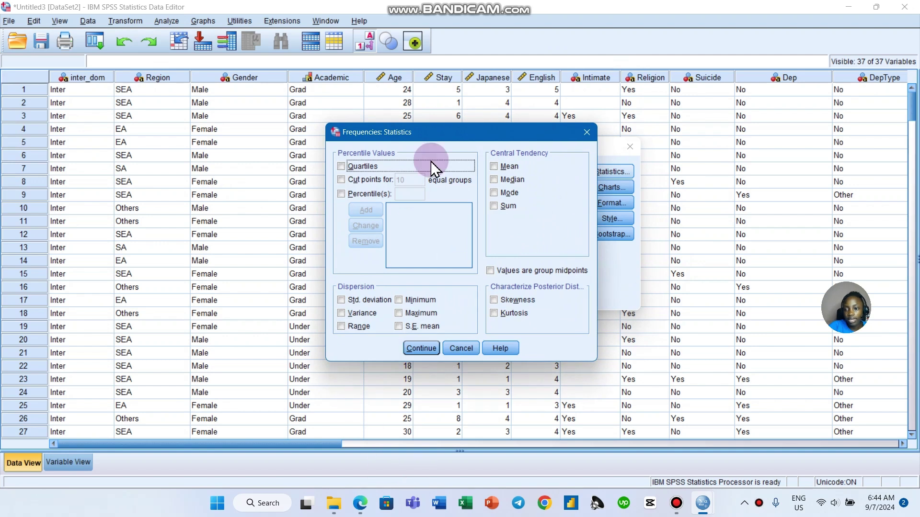
click(507, 166)
click(506, 179)
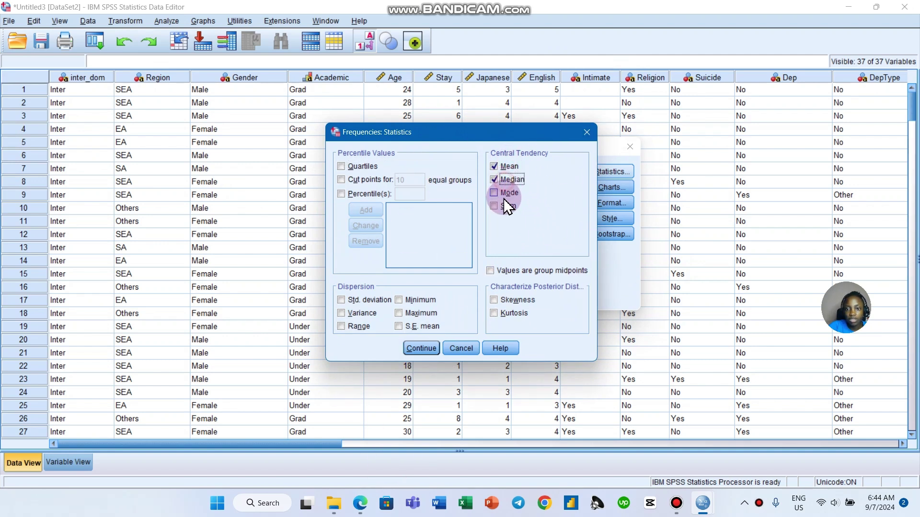
click(504, 191)
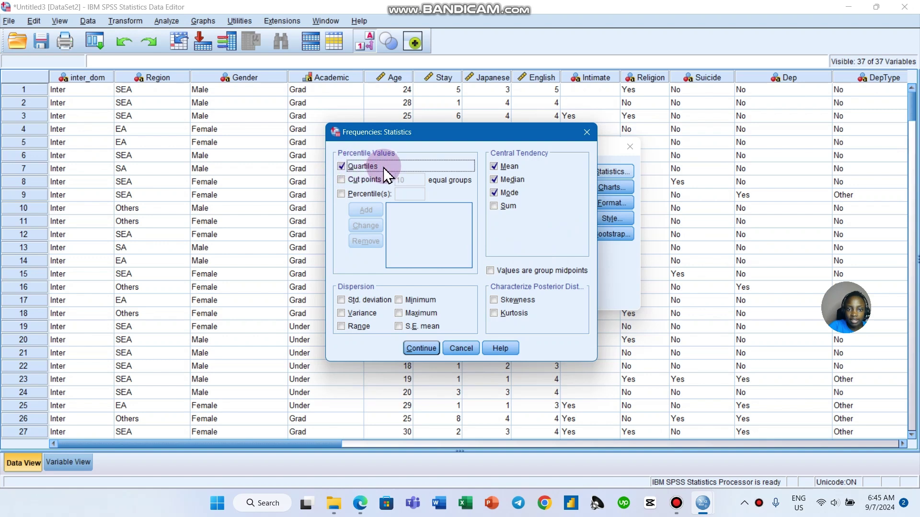
click(366, 194)
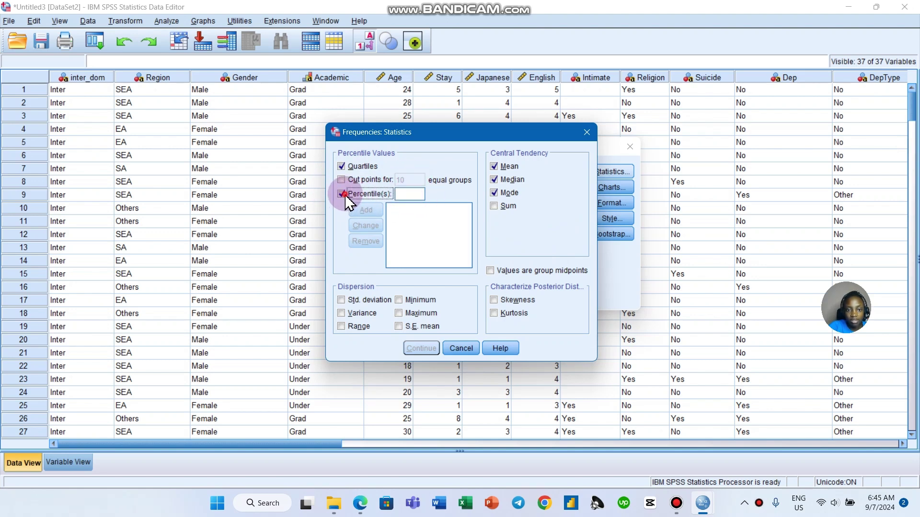
click(341, 194)
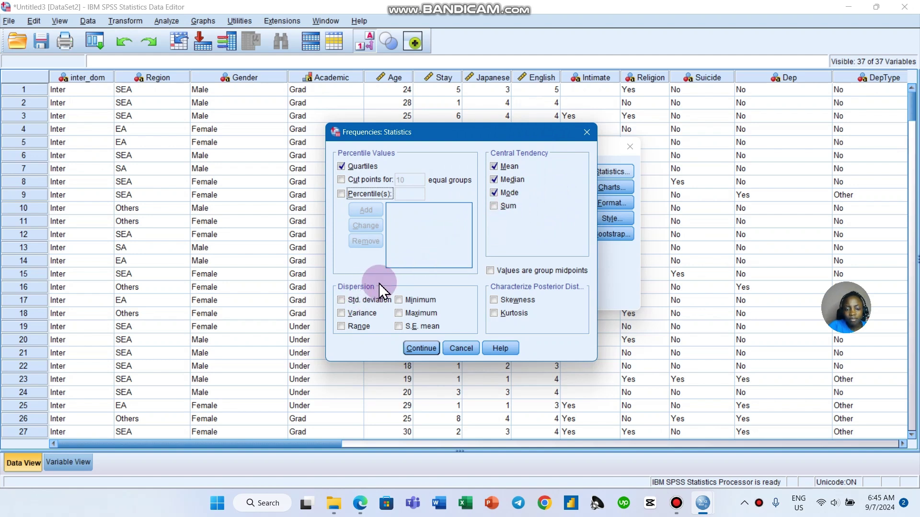
Include standard deviation, variance, range, minimum, maximum and S.E. mean in the statistics, and run the Age analysis.
click(359, 313)
click(357, 326)
click(419, 313)
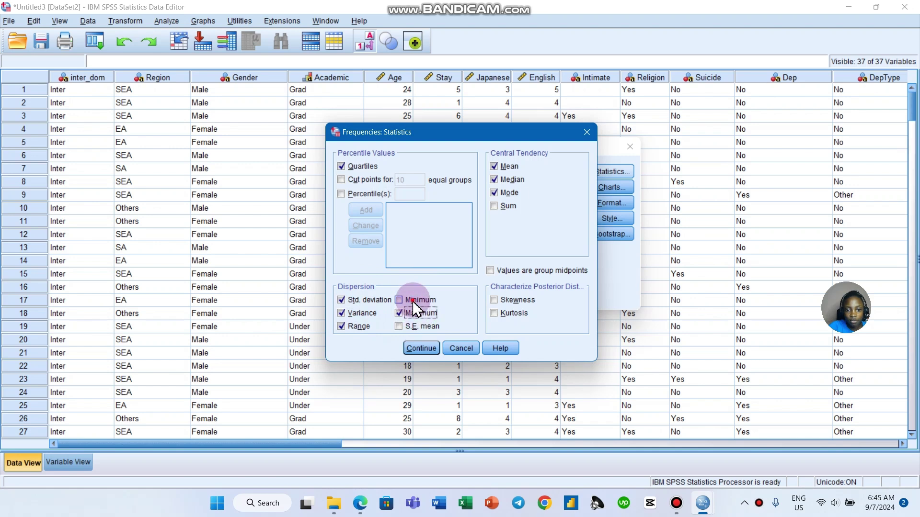
click(412, 300)
click(400, 330)
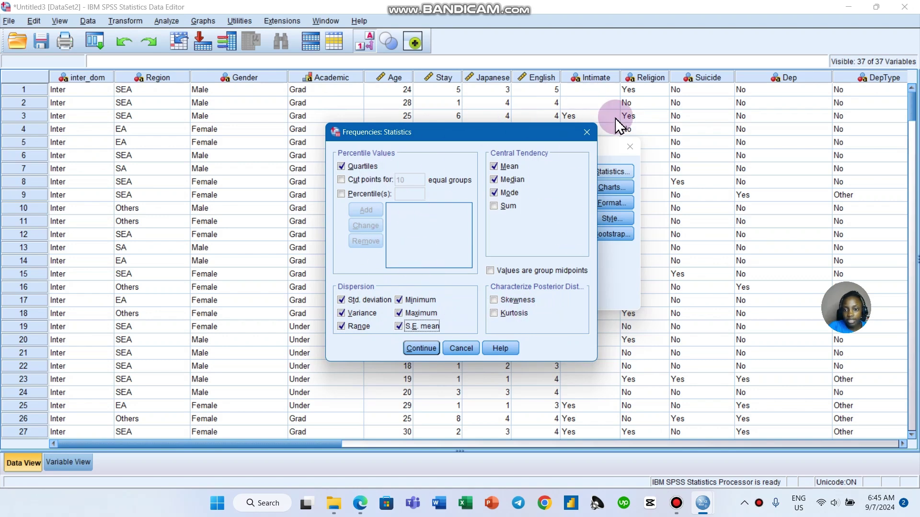
click(433, 355)
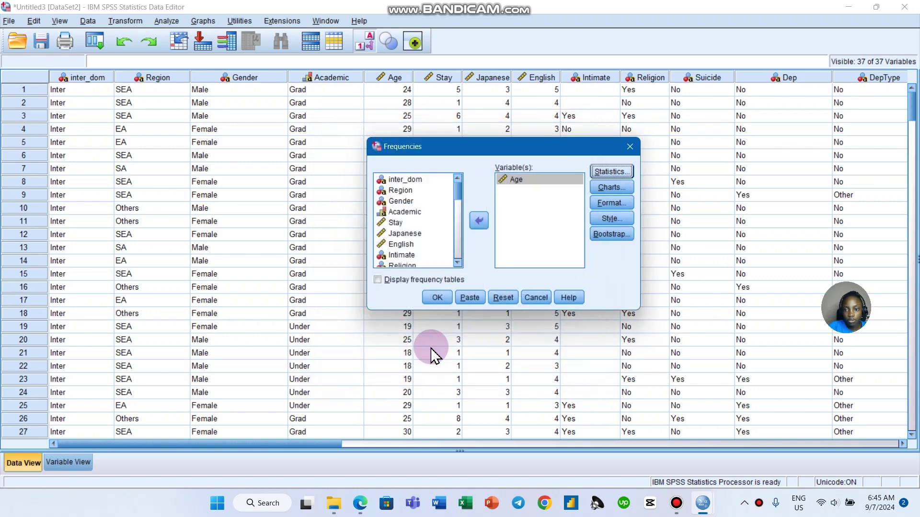
click(437, 298)
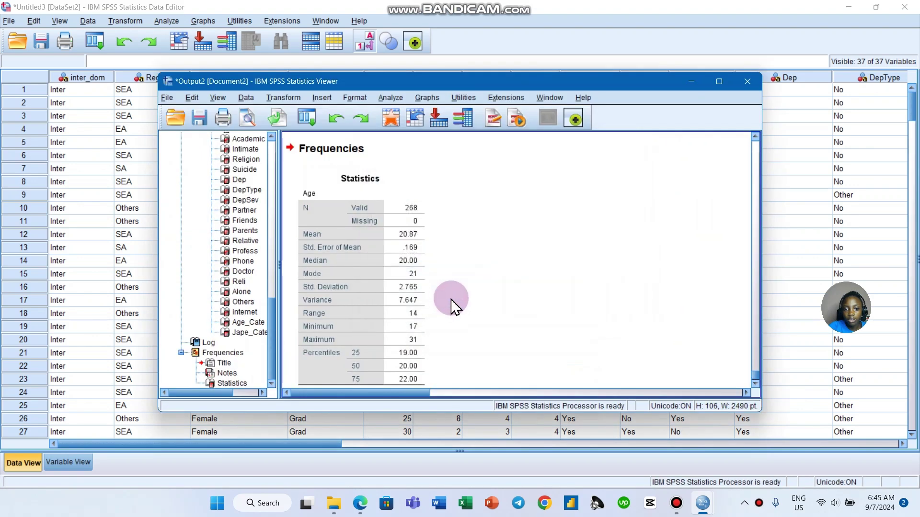
Examine the Age statistics table in the output and return to the dataset window.
click(329, 189)
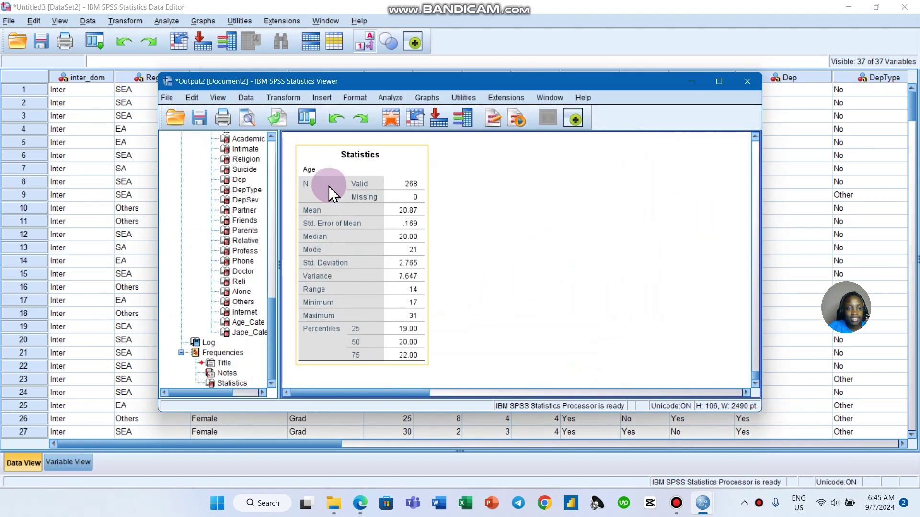
click(460, 204)
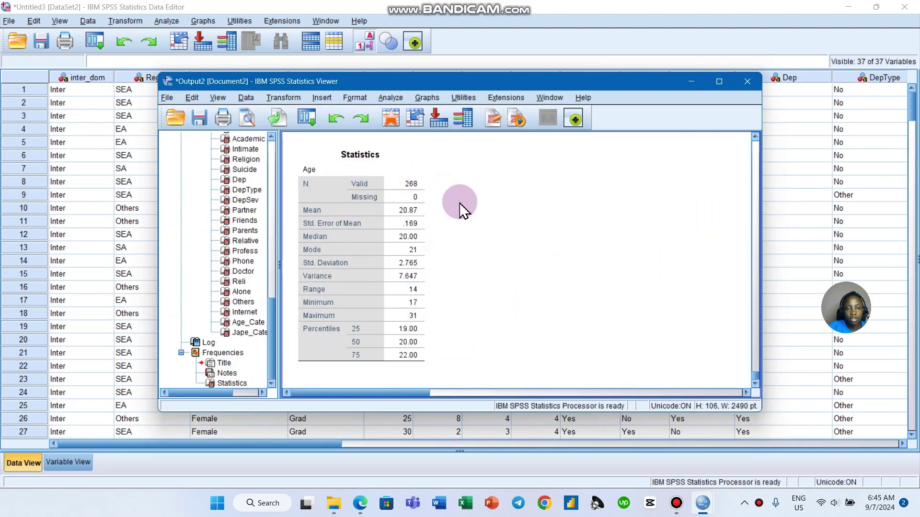
click(332, 220)
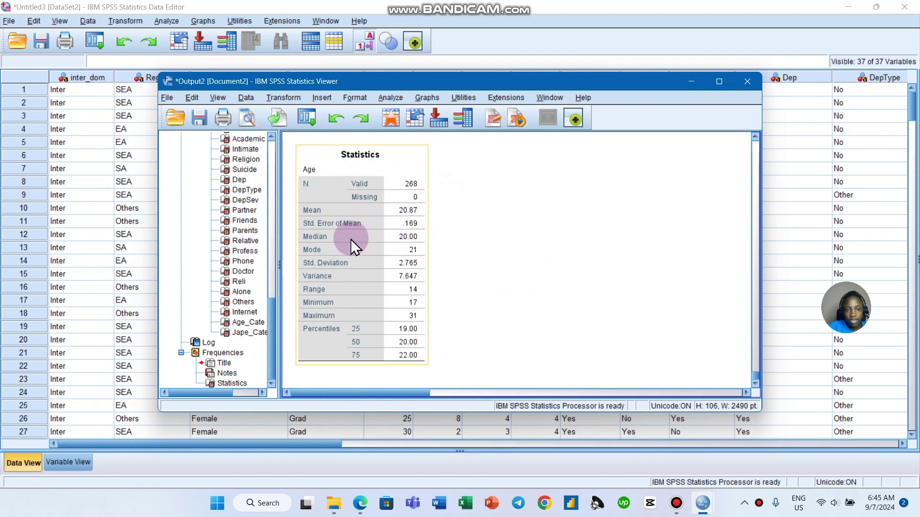
click(437, 241)
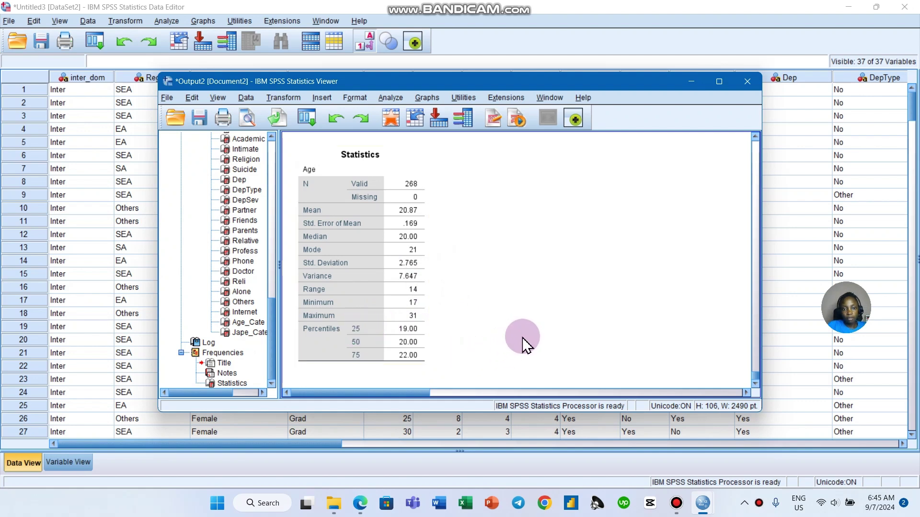
click(691, 83)
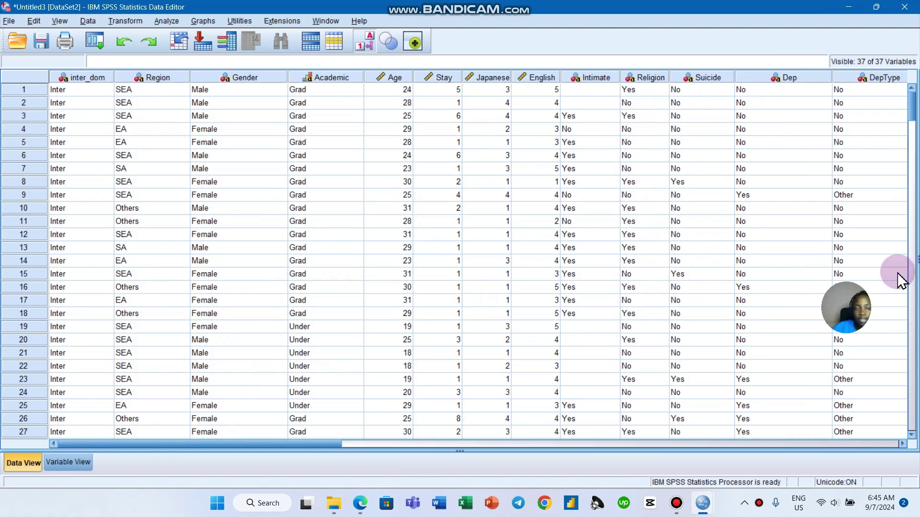
Reopen the Frequencies analysis and add Stay, Japanese, English, ToDep, ToSC, APD, AHome, APH and Afear alongside Age.
click(173, 19)
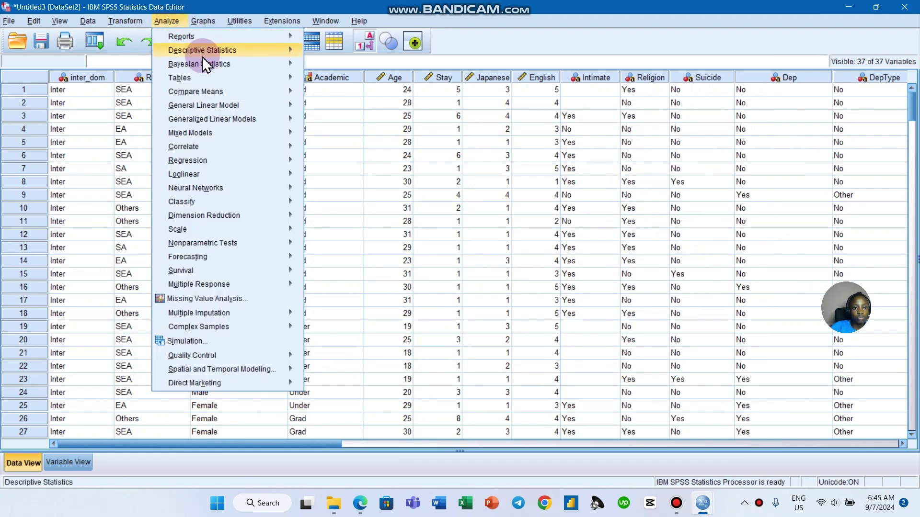
mouse_move(232, 51)
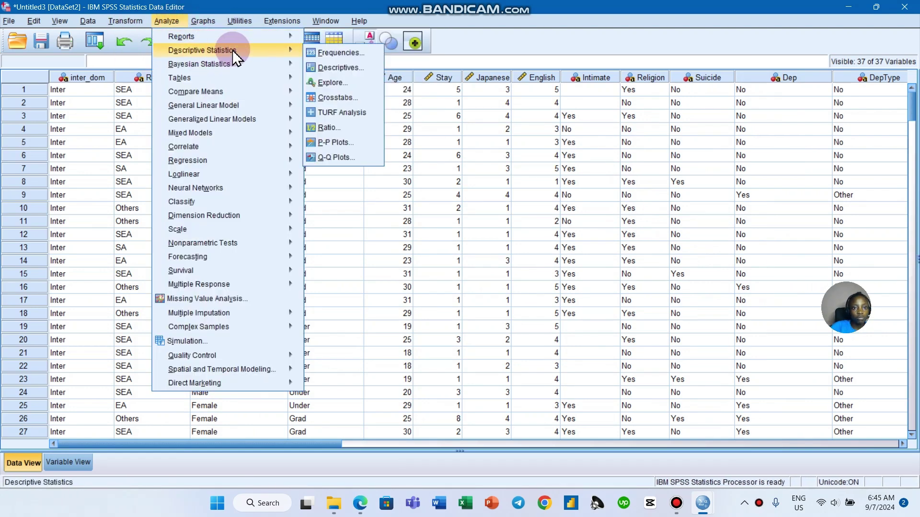
click(335, 54)
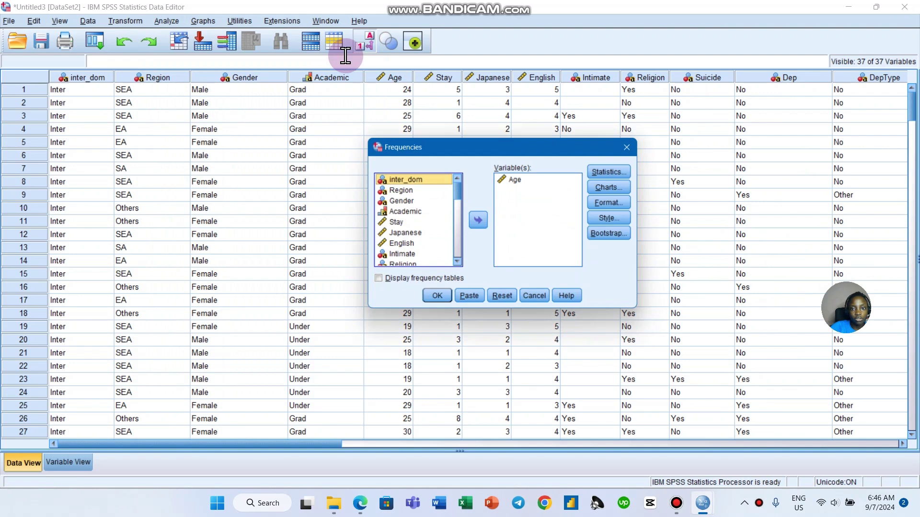
double_click(411, 224)
double_click(413, 224)
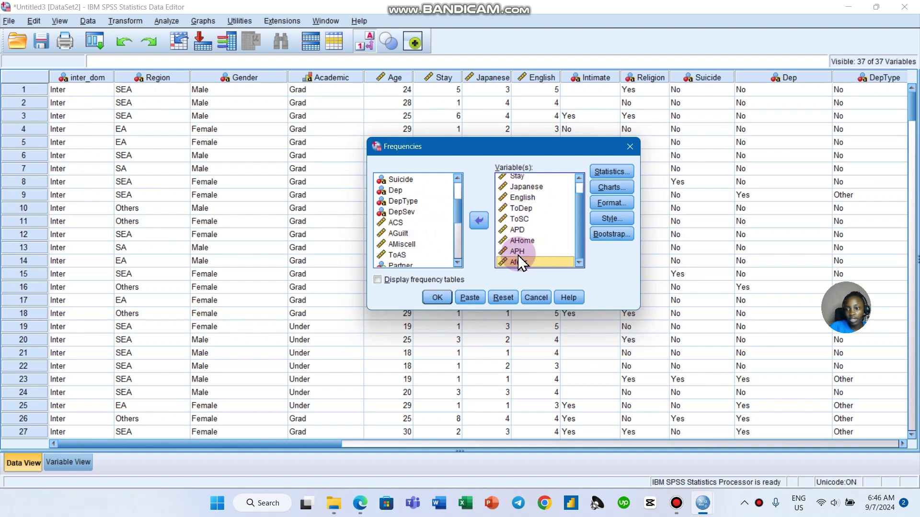
Add the remaining scale variables AGuilt, ACS, AMiscell and ToAS to the Frequencies analysis.
double_click(411, 234)
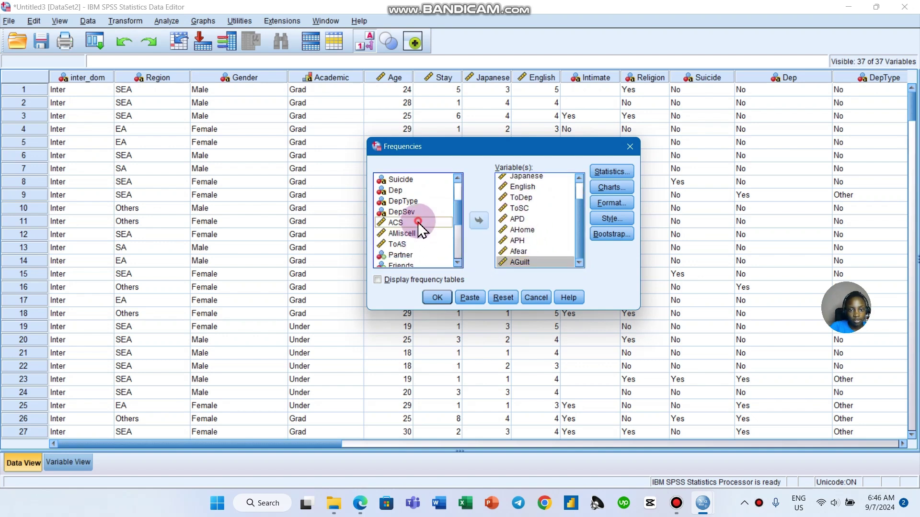
double_click(419, 223)
double_click(419, 224)
double_click(419, 223)
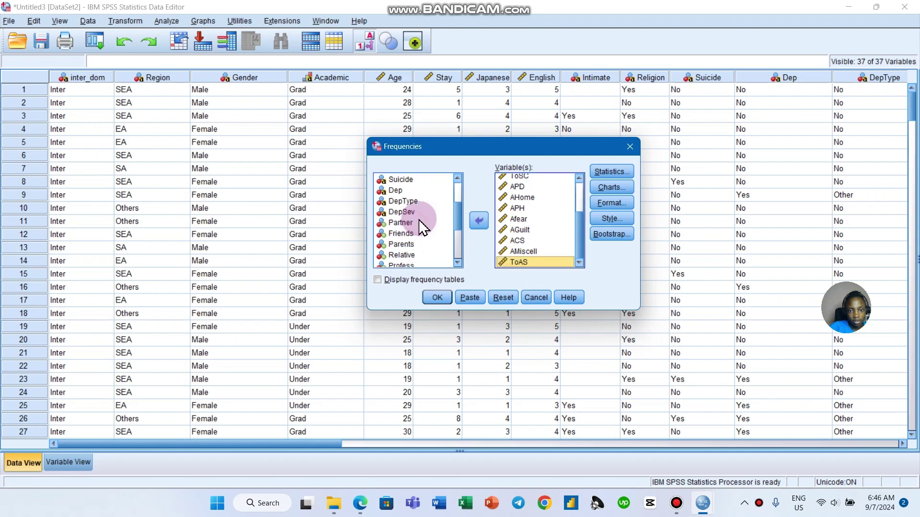
Check the unselected variables for any missed scale ones, run the analysis and view the statistics table in the maximized output window.
scroll(420, 225, down, 3)
scroll(433, 232, up, 5)
scroll(432, 229, down, 5)
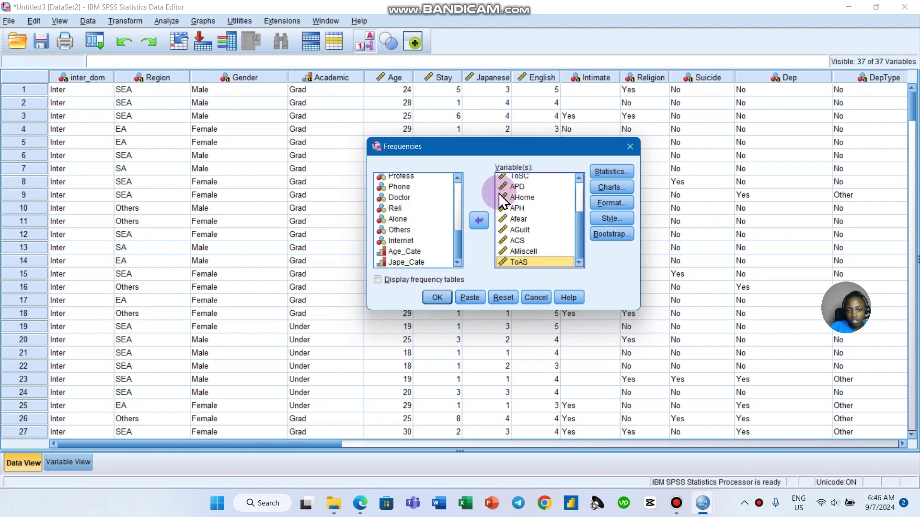
scroll(534, 232, up, 3)
scroll(534, 242, down, 3)
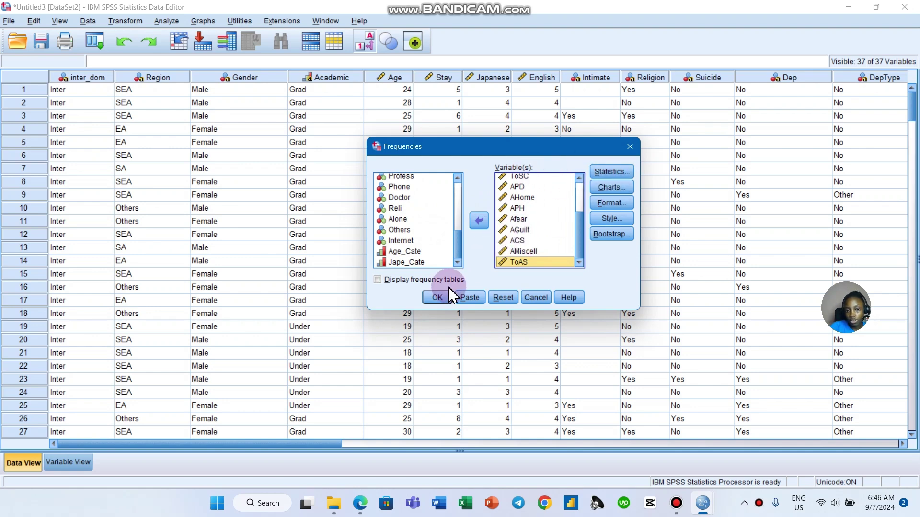
click(437, 297)
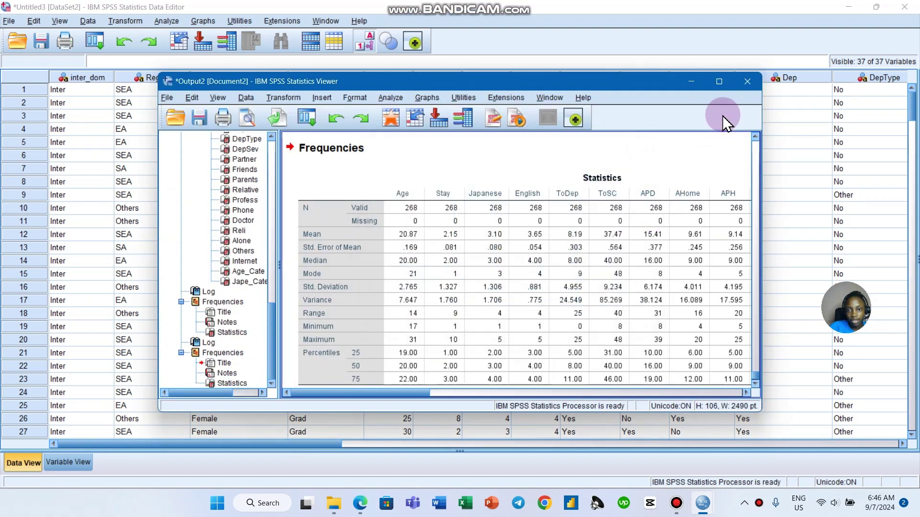
click(718, 82)
click(486, 236)
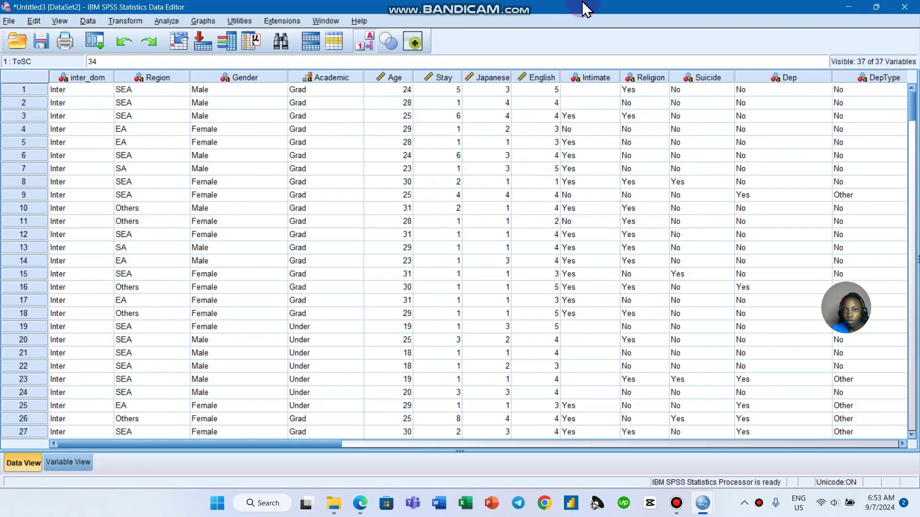
Open the Explore analysis from the dataset window and add ToDep to the dependent list.
mouse_move(443, 12)
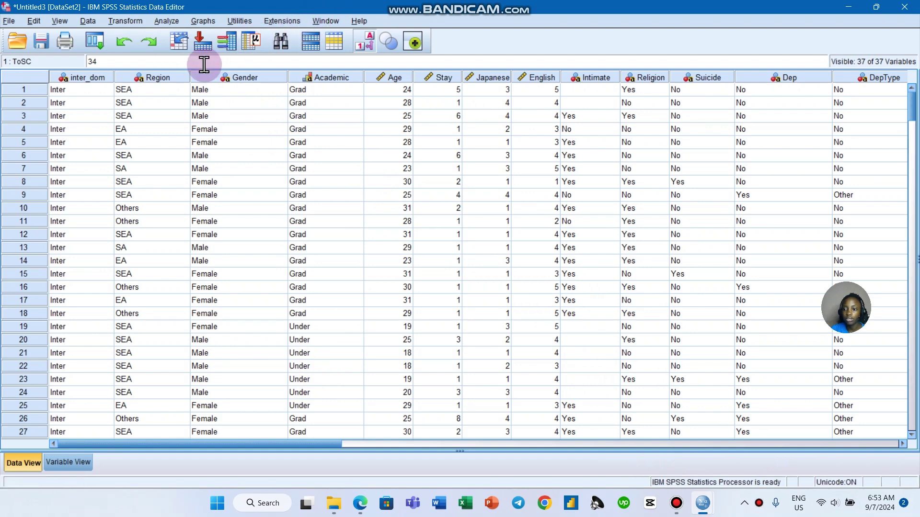
click(168, 21)
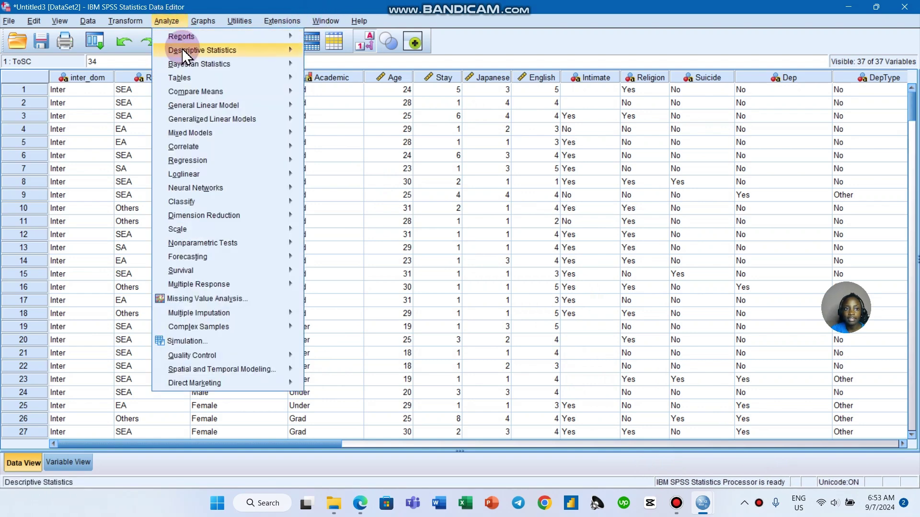
click(292, 50)
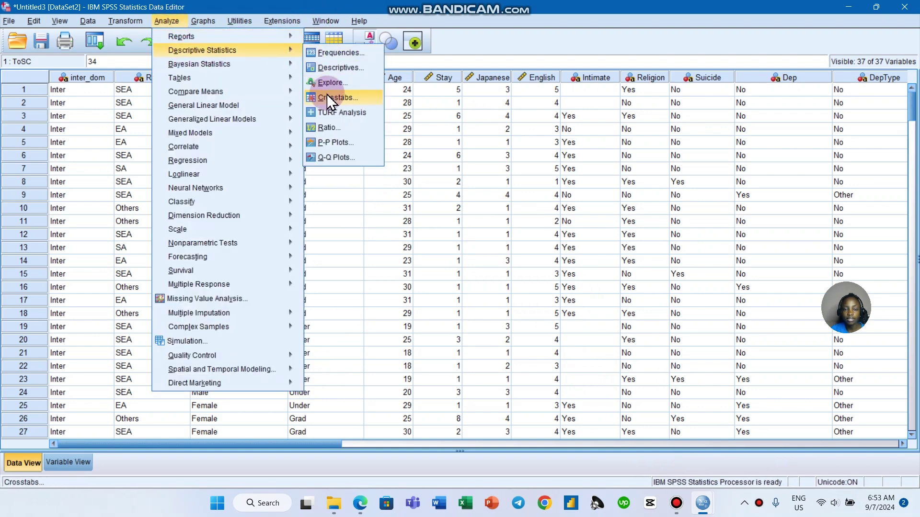
click(337, 87)
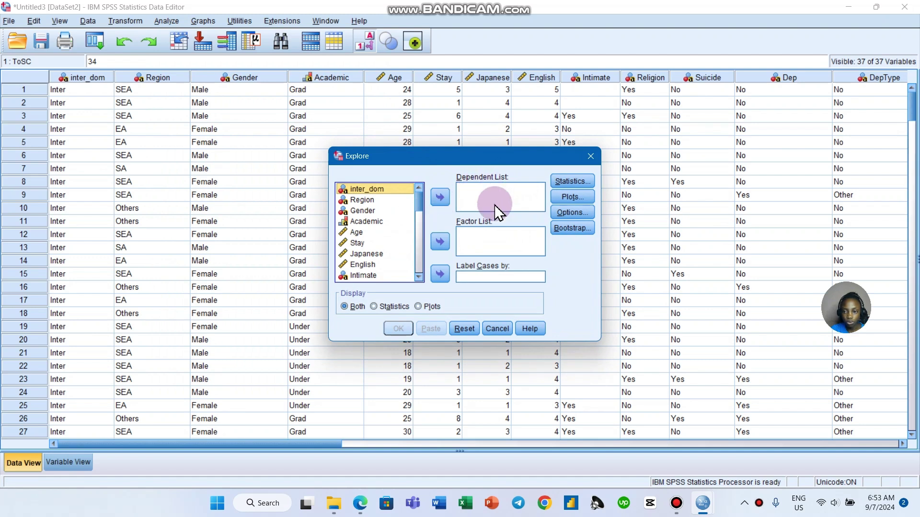
scroll(379, 271, down, 3)
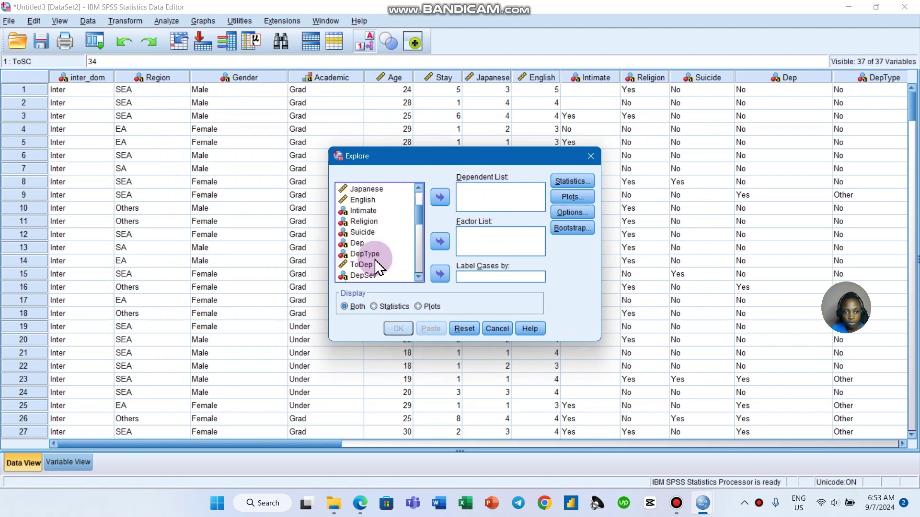
scroll(372, 243, down, 2)
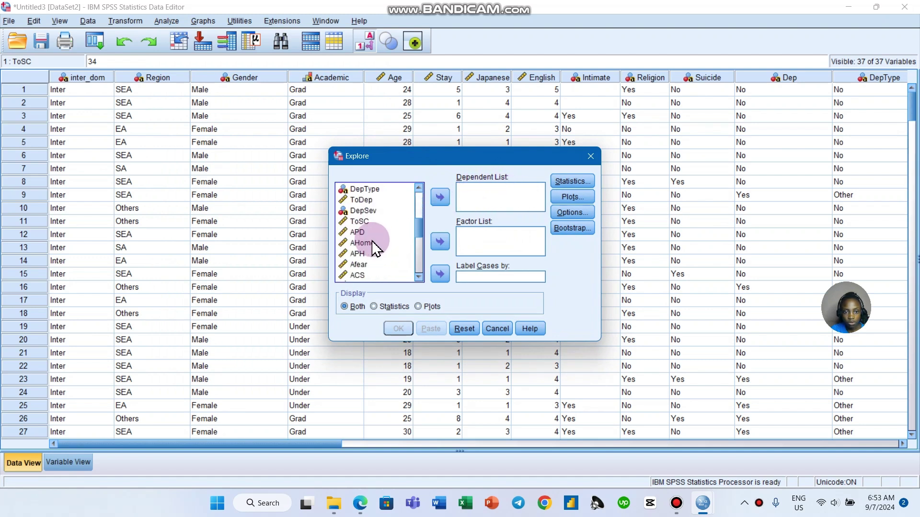
click(377, 201)
click(439, 197)
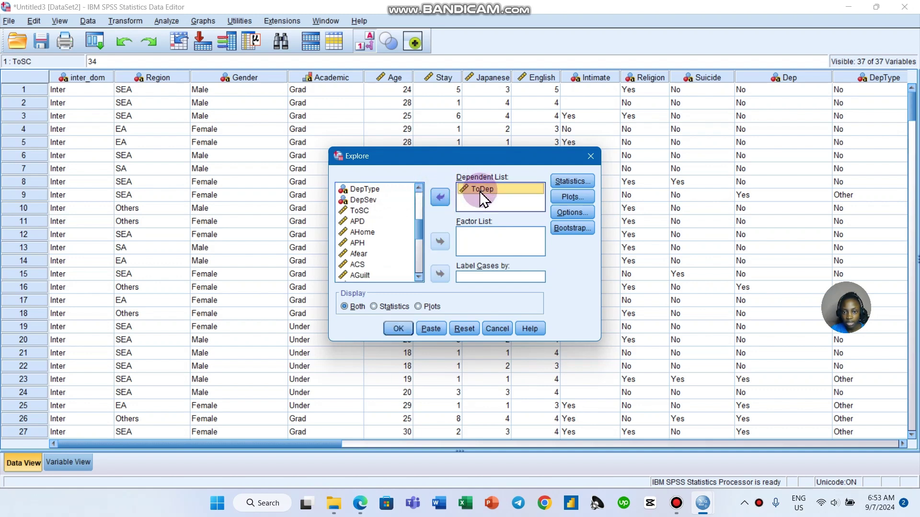
scroll(391, 219, up, 5)
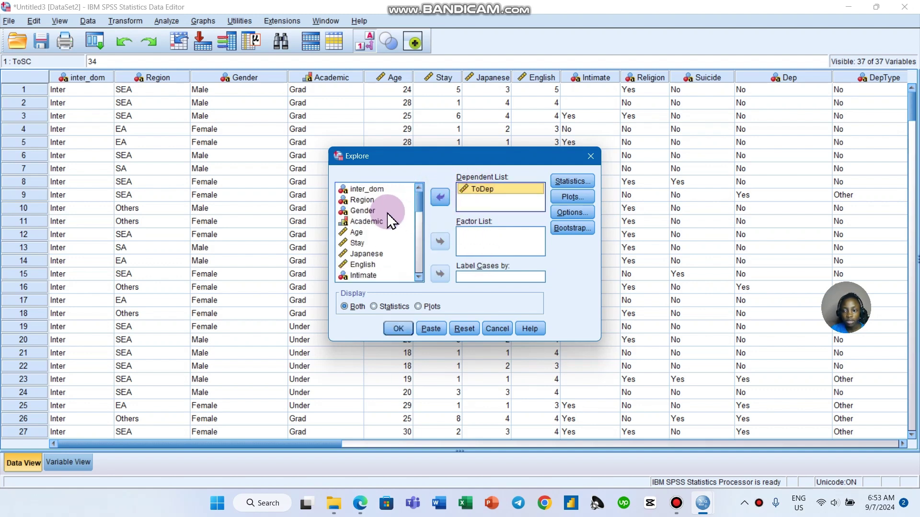
Add inter_dom to the factor list of the Explore analysis and check its statistics options.
click(403, 223)
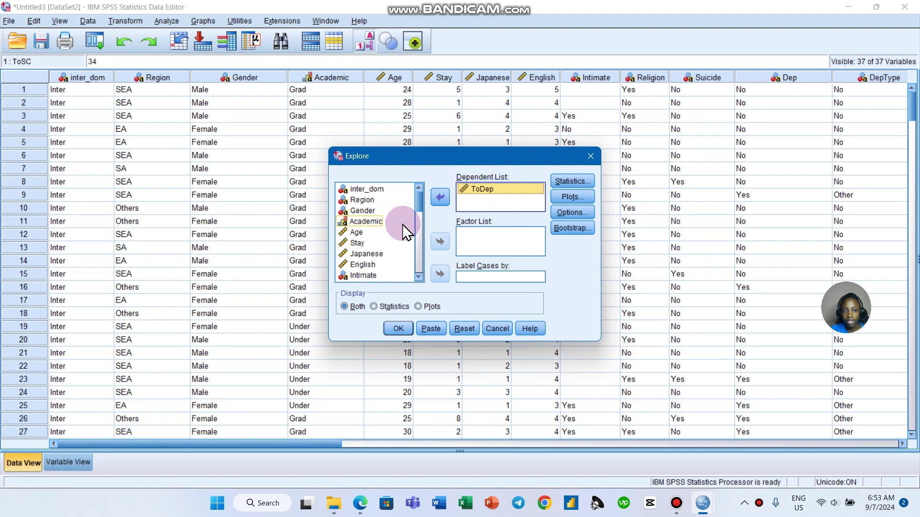
click(376, 189)
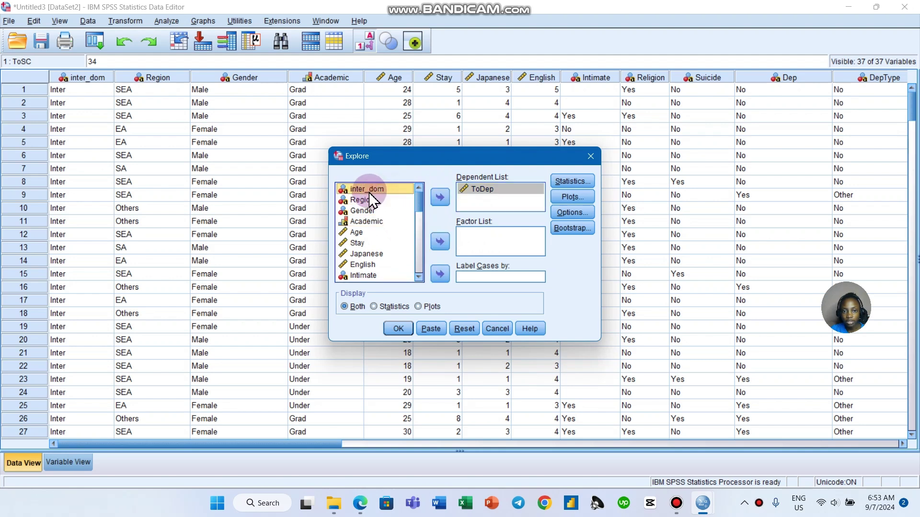
click(434, 240)
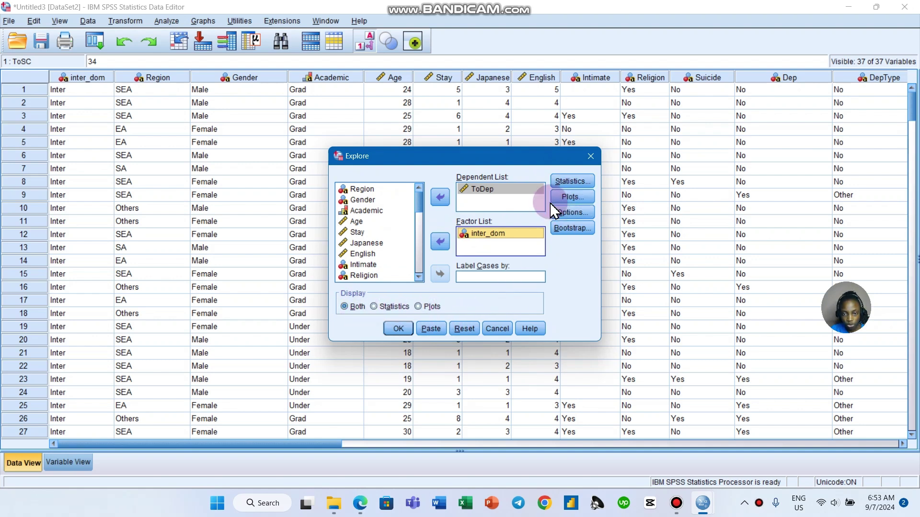
click(568, 178)
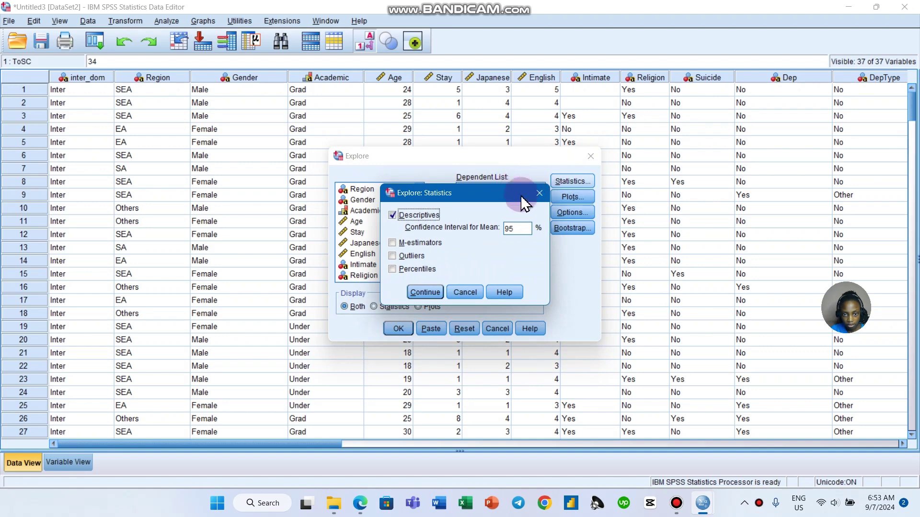
click(538, 192)
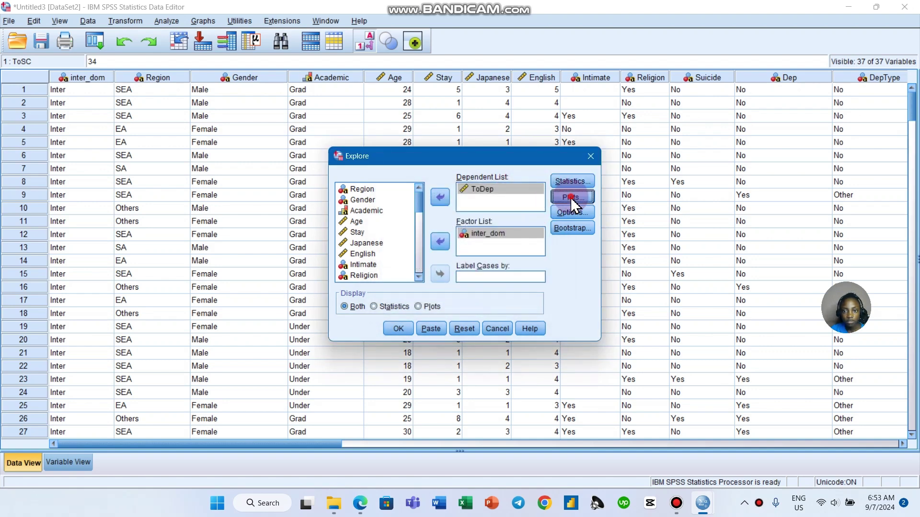
Enable normality plots with tests, replace stem-and-leaf with a histogram, then run the Explore analysis and maximize the output window.
click(571, 197)
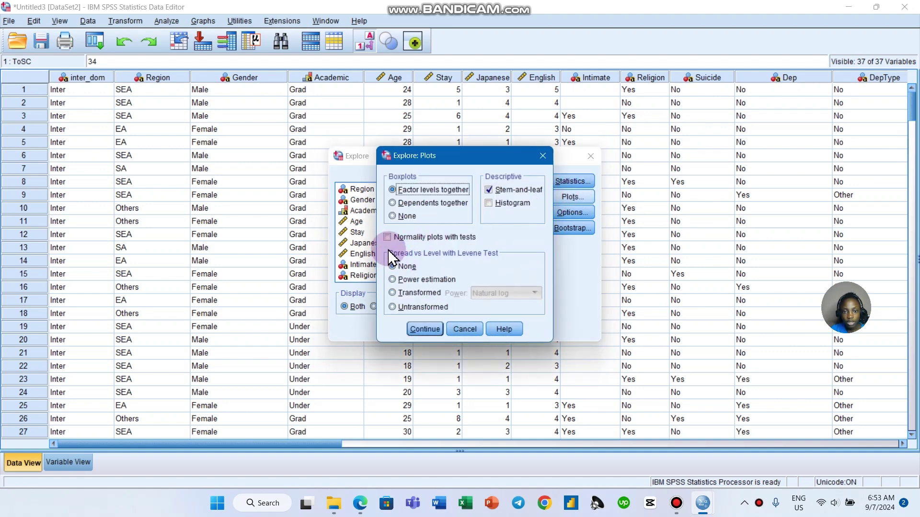
click(388, 237)
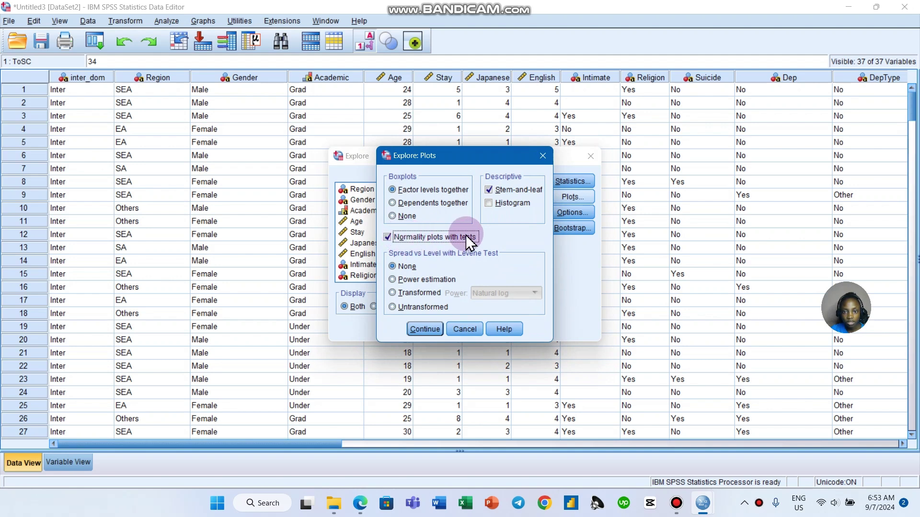
click(490, 190)
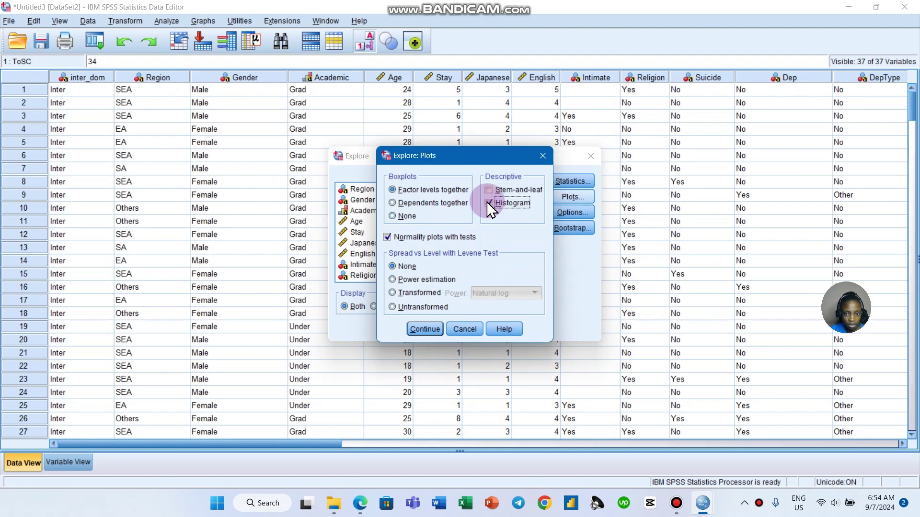
click(424, 330)
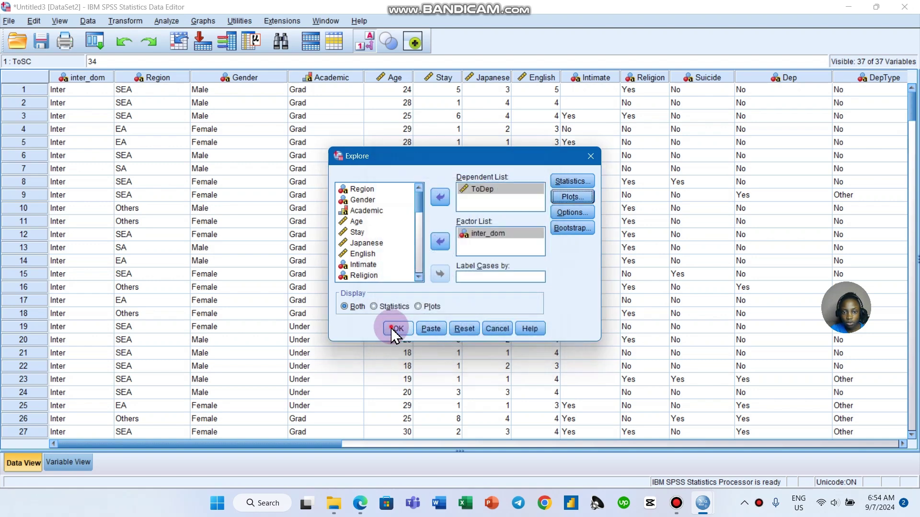
click(392, 328)
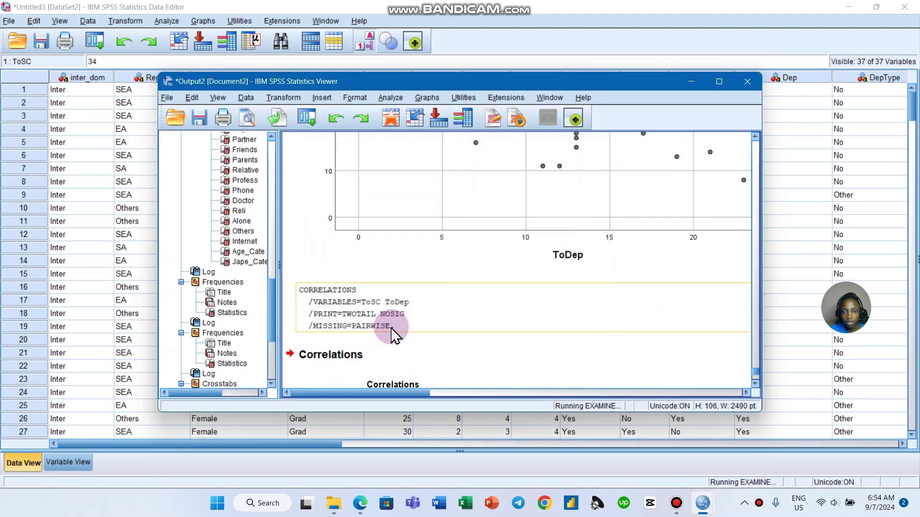
click(717, 85)
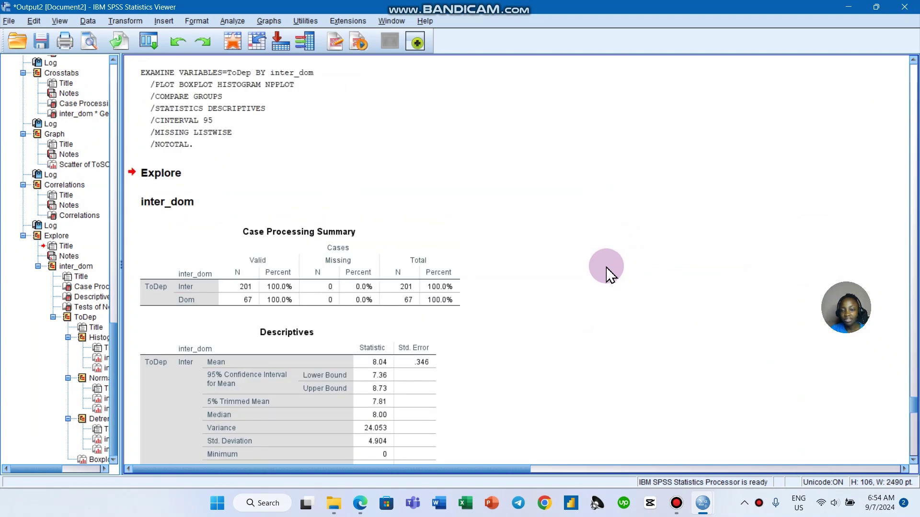
Examine the Case Processing Summary of the Explore output for valid and missing ToDep cases by inter_dom.
scroll(608, 273, down, 2)
scroll(609, 280, down, 1)
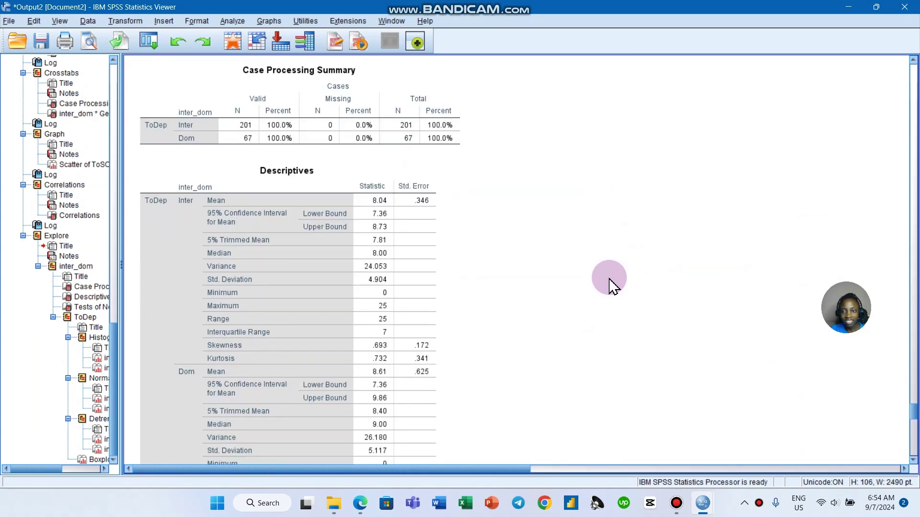
scroll(609, 280, up, 1)
click(247, 194)
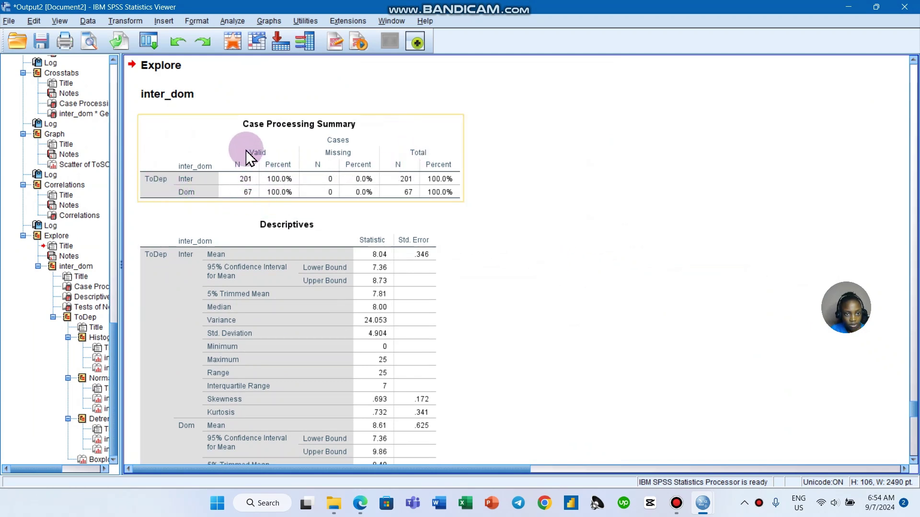
click(266, 212)
click(242, 165)
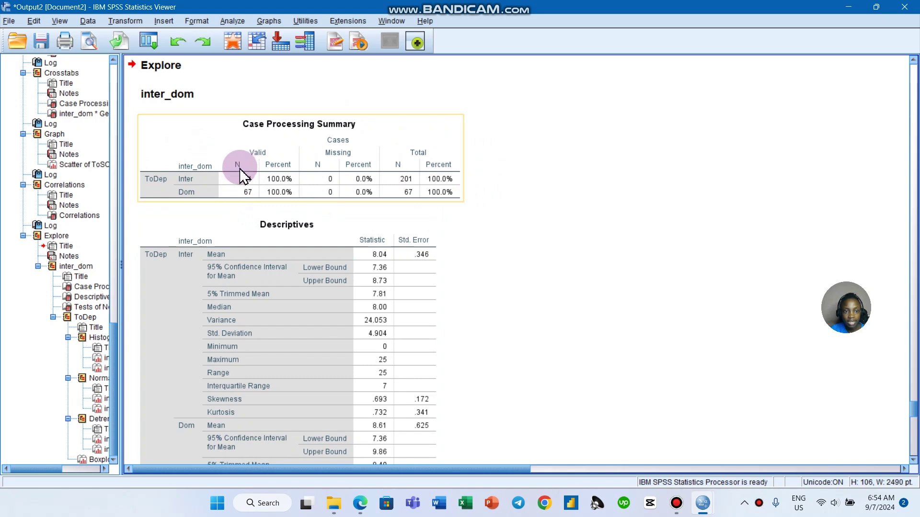
scroll(420, 180, up, 1)
click(147, 120)
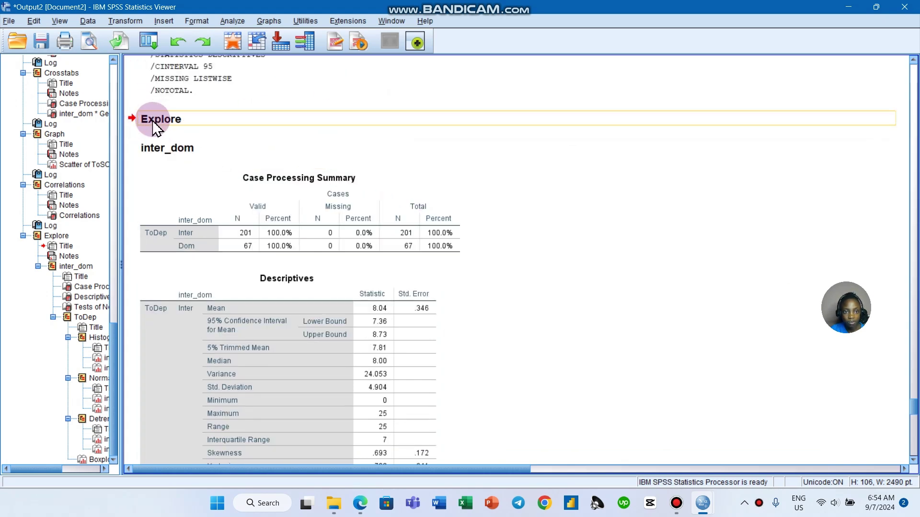
click(282, 219)
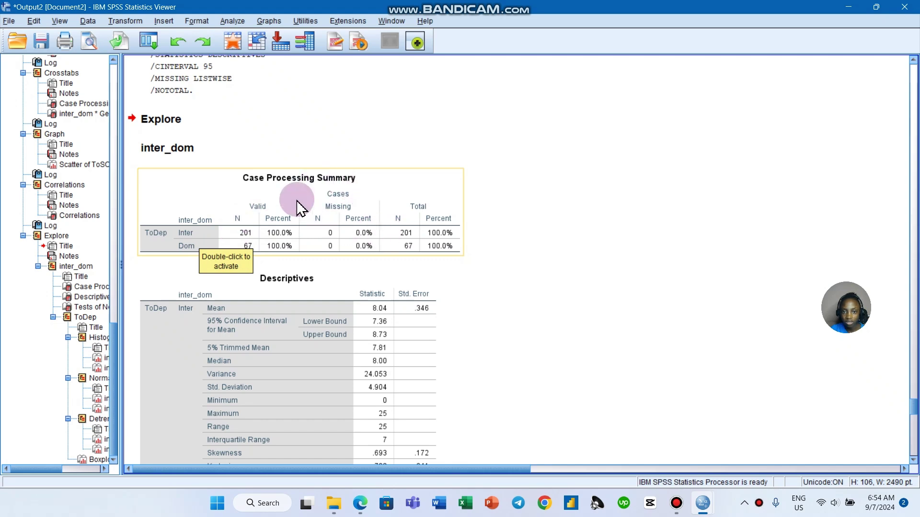
scroll(440, 230, down, 2)
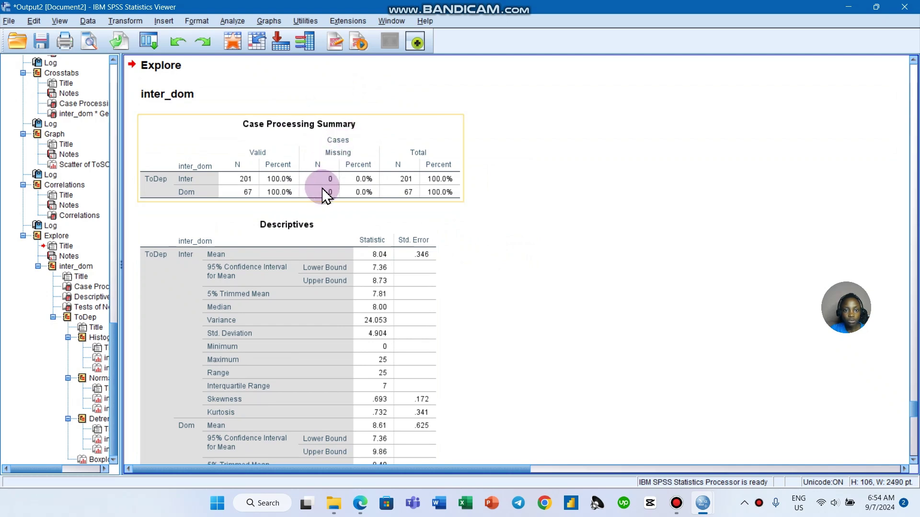
Review the ToDep descriptives, tests of normality, histograms, Q-Q plots and boxplots for the inter_dom groups.
scroll(417, 200, down, 3)
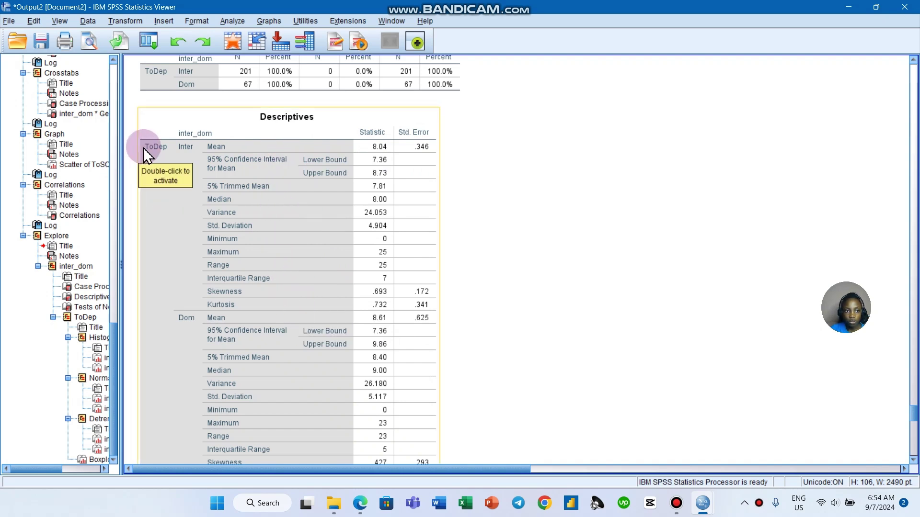
scroll(227, 304, down, 1)
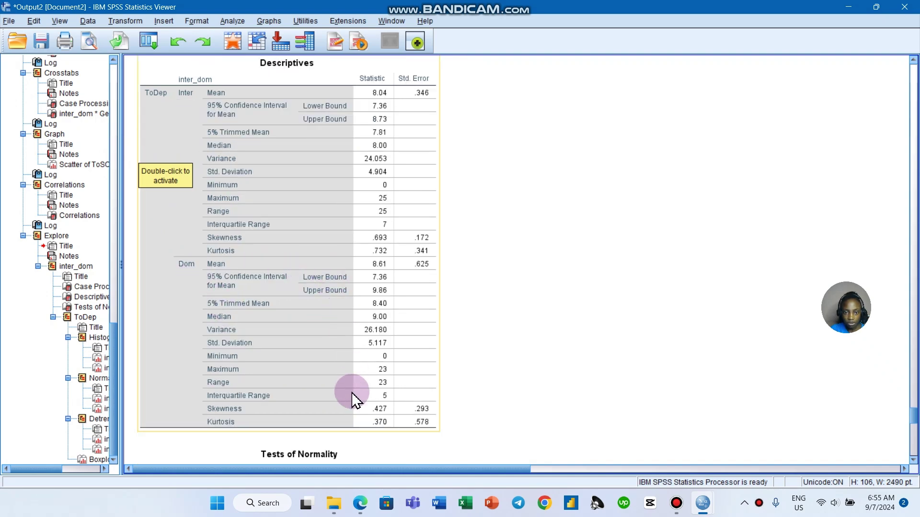
scroll(354, 397, up, 1)
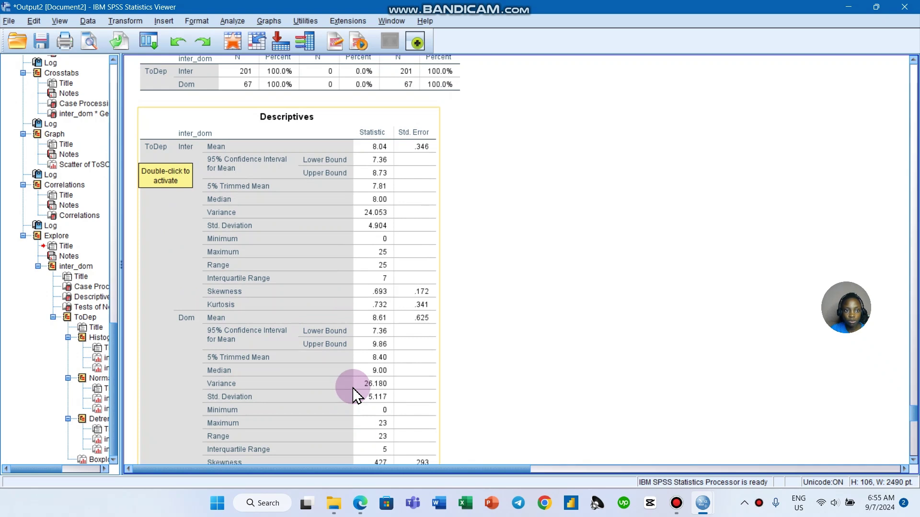
click(446, 333)
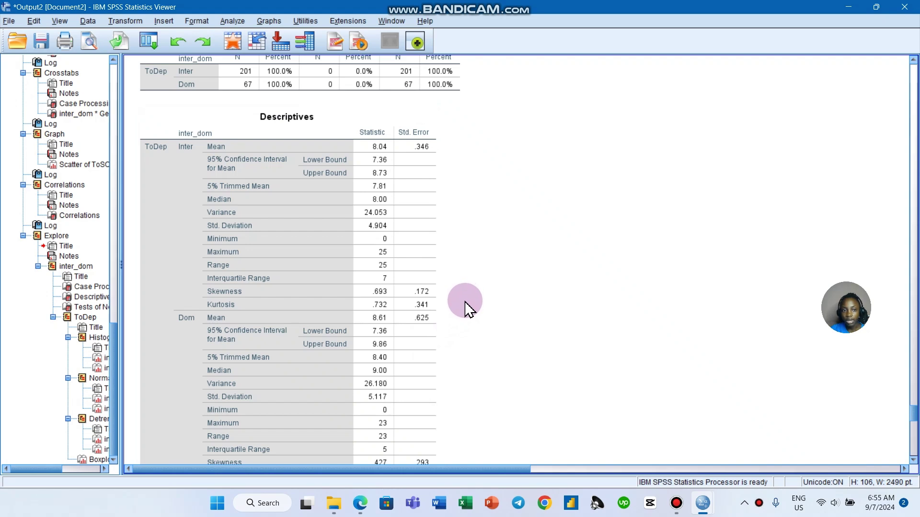
scroll(460, 312, down, 3)
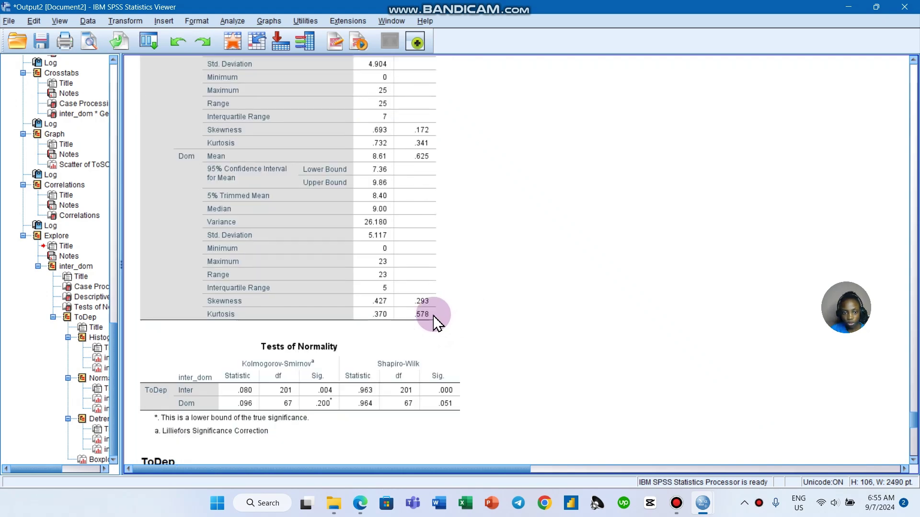
scroll(421, 326, down, 1)
click(356, 332)
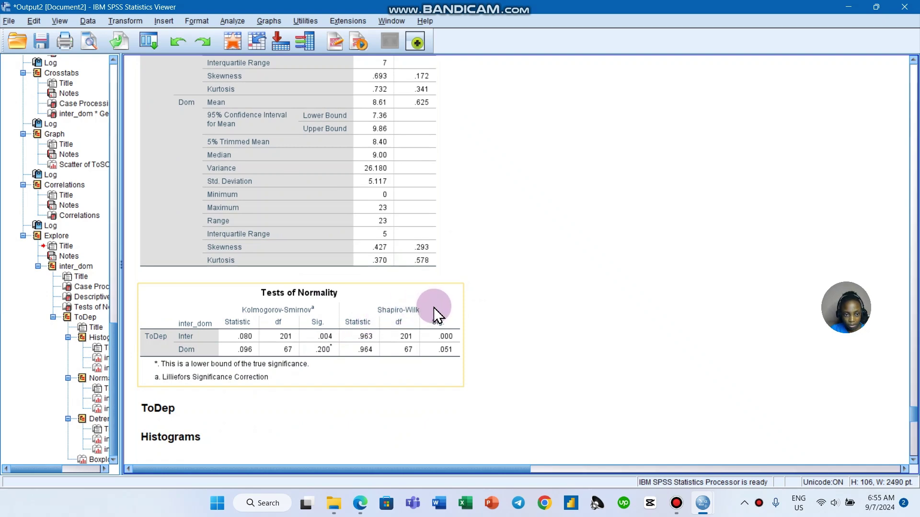
scroll(434, 314, down, 10)
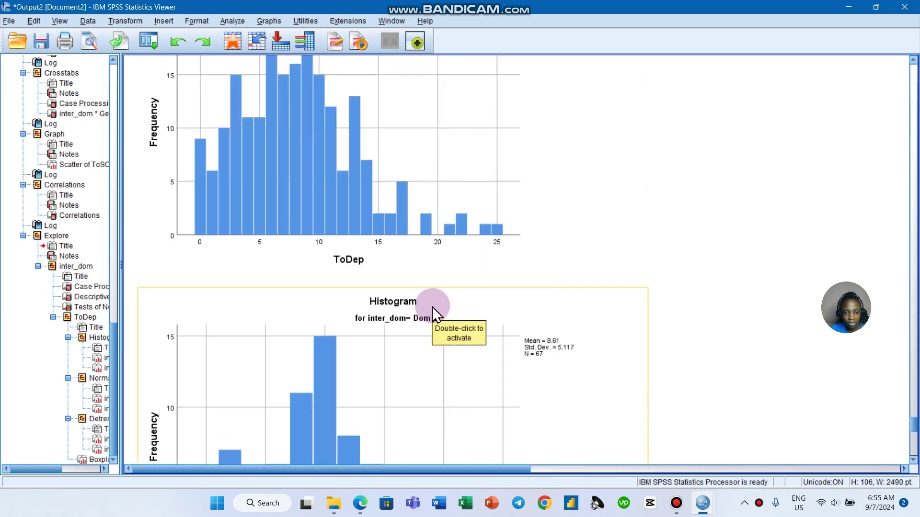
scroll(432, 312, down, 15)
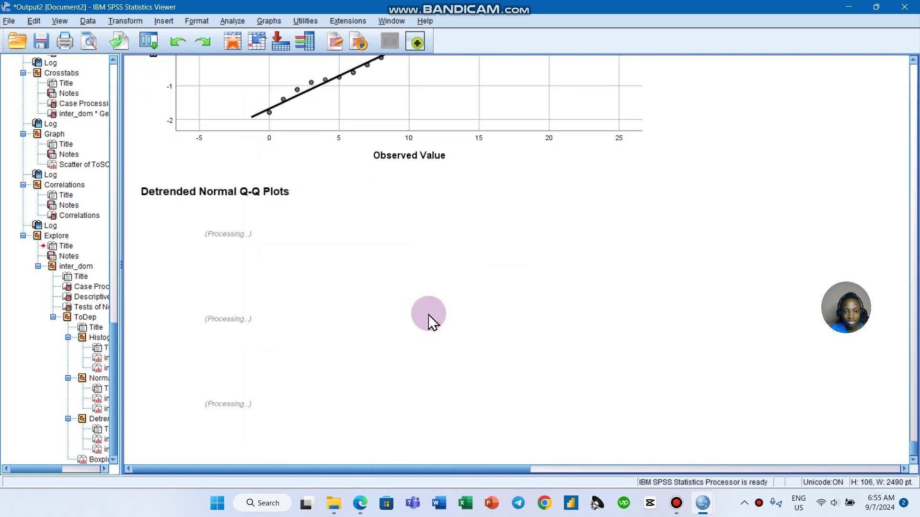
scroll(431, 322, down, 8)
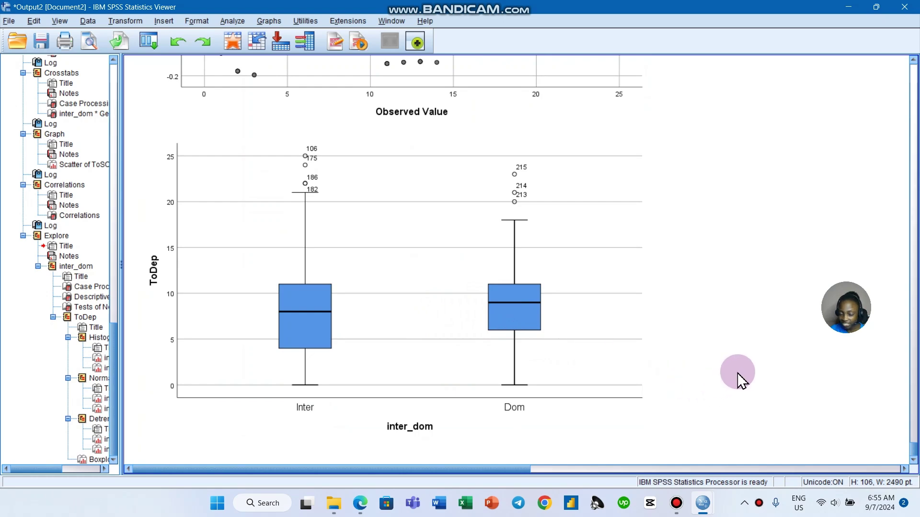
mouse_move(913, 450)
mouse_down()
mouse_move(837, 210)
mouse_move(806, 168)
mouse_move(770, 386)
mouse_move(904, 181)
mouse_move(910, 139)
mouse_move(913, 448)
mouse_up()
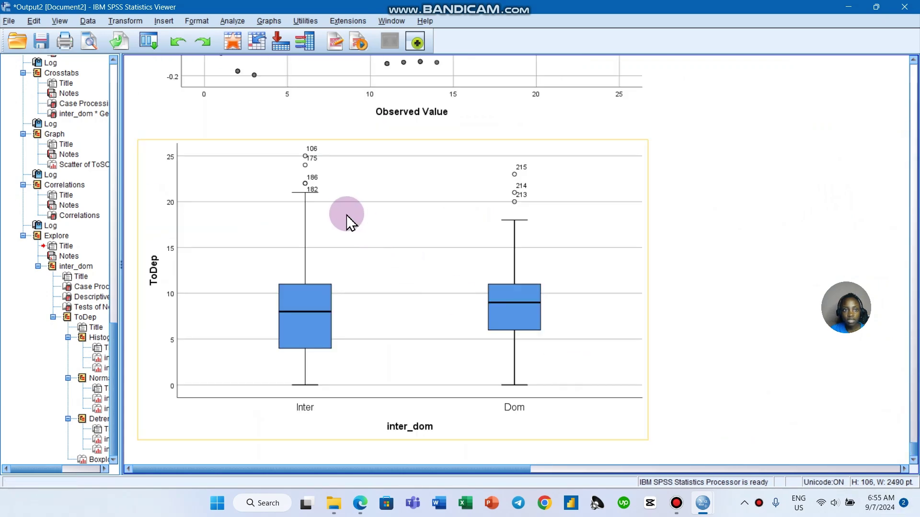
Open the Custom Tables builder and place inter_dom in the table rows.
click(232, 21)
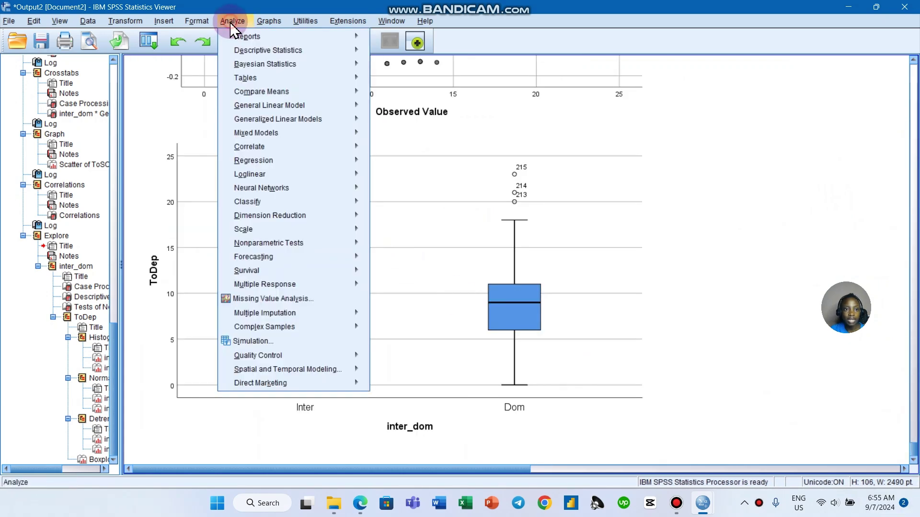
mouse_move(252, 78)
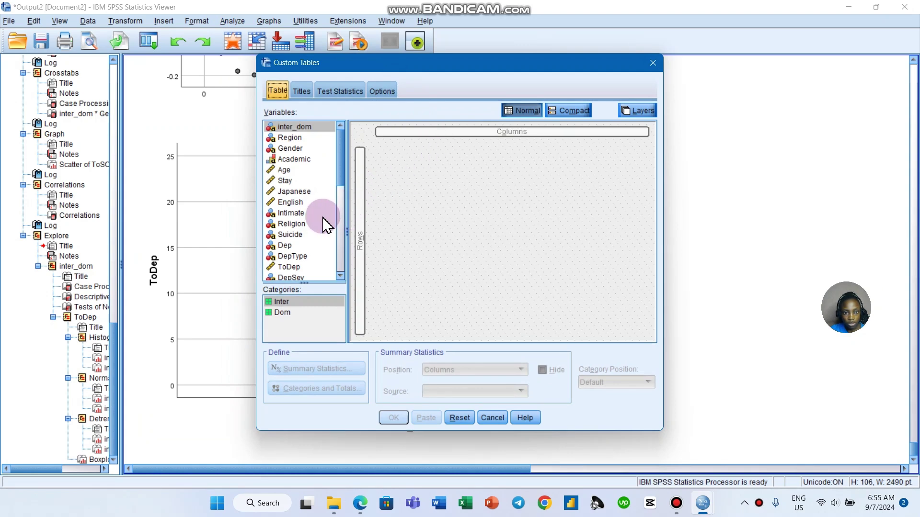
drag(308, 129, 363, 205)
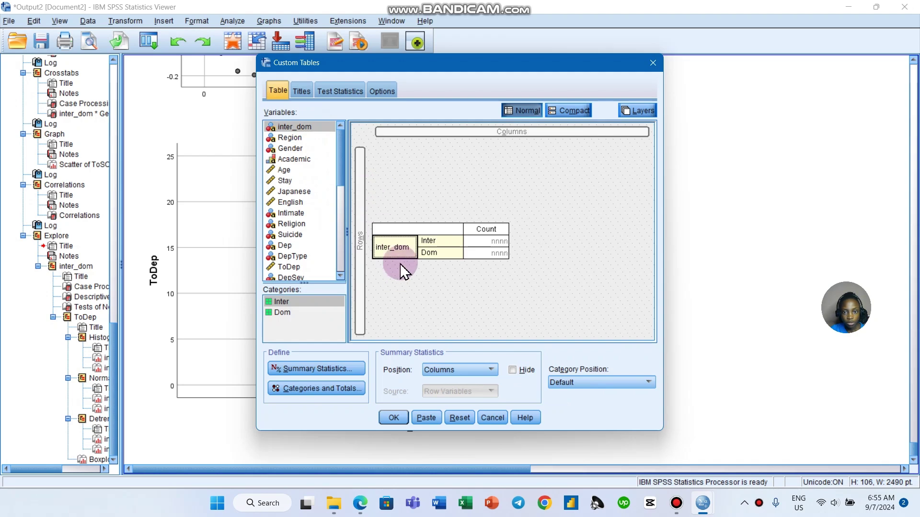
Place the ToDep variable in the columns of the custom table, across from the inter_dom rows.
click(298, 267)
drag(299, 271, 511, 131)
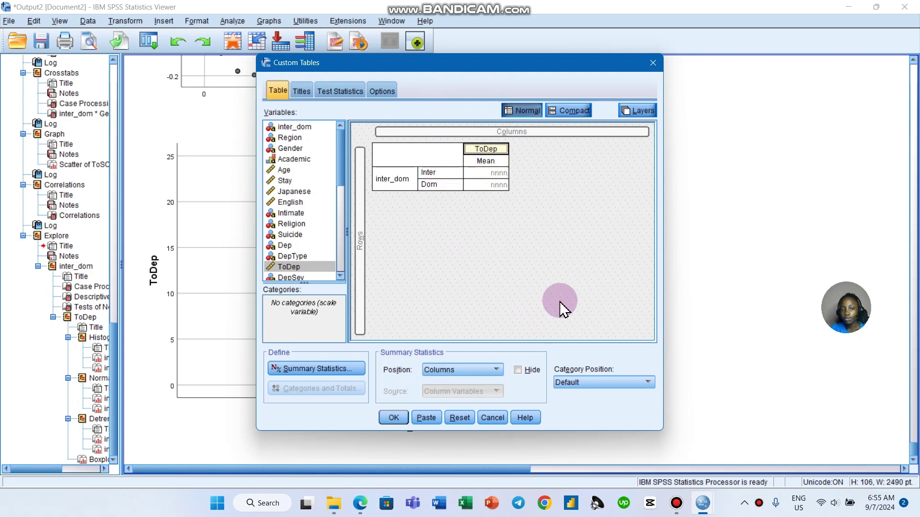
Add the Median from the Mean, Median, Mode group to ToDep's displayed summary statistics.
click(340, 370)
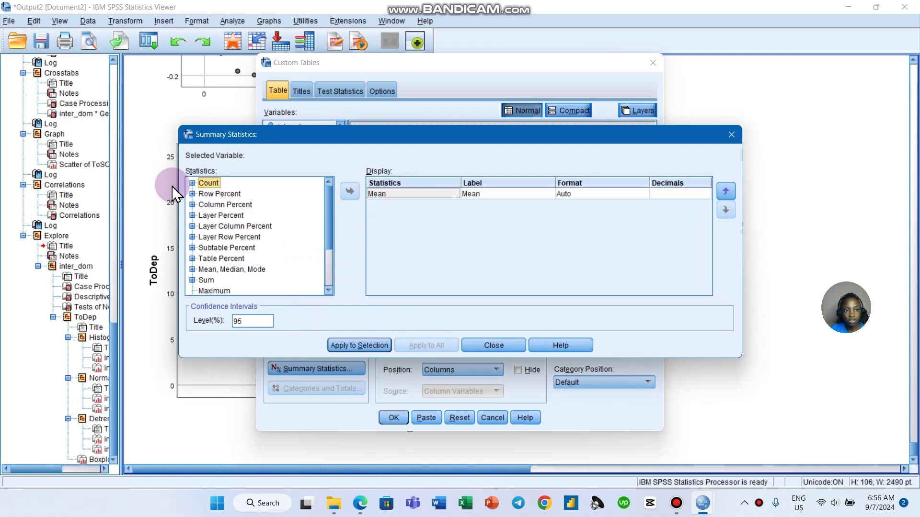
click(192, 182)
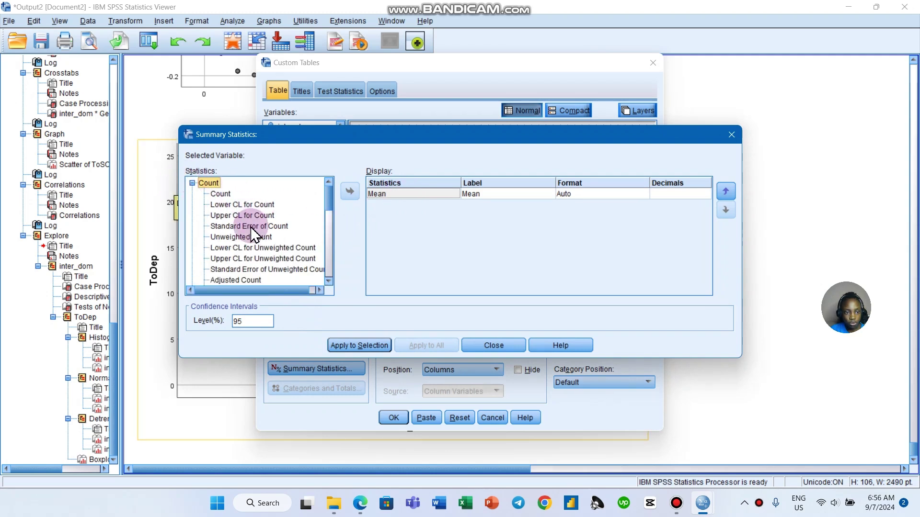
click(192, 183)
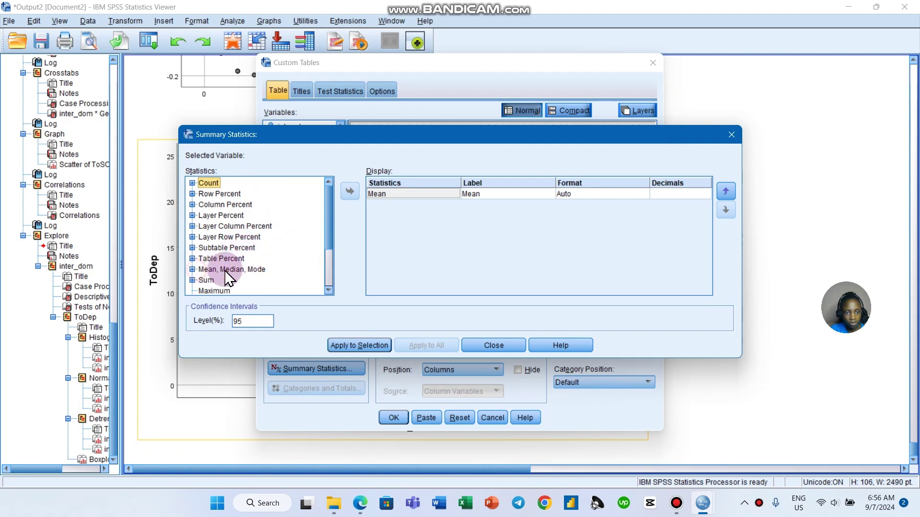
click(193, 270)
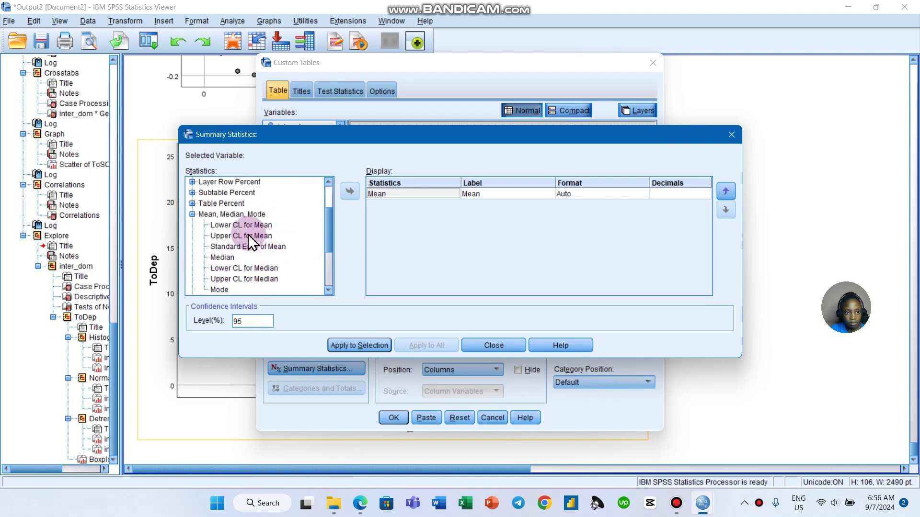
scroll(259, 244, down, 1)
click(223, 226)
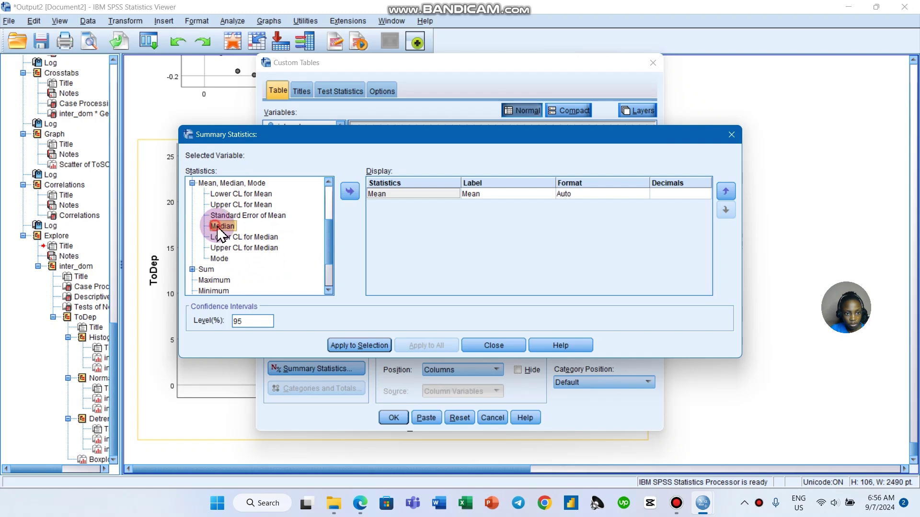
drag(222, 226, 379, 229)
Add Maximum, Minimum, Range, Std. Deviation and Variance to the displayed summary statistics for ToDep.
click(229, 250)
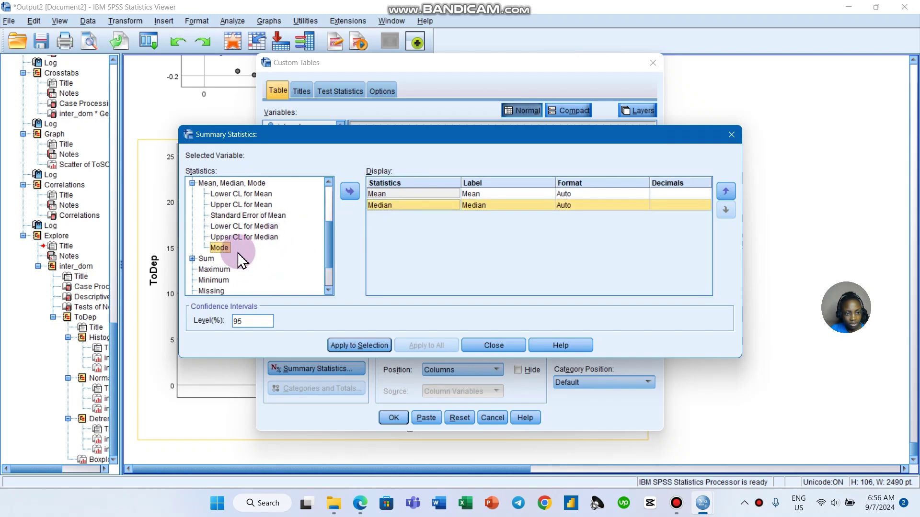
drag(217, 269, 371, 266)
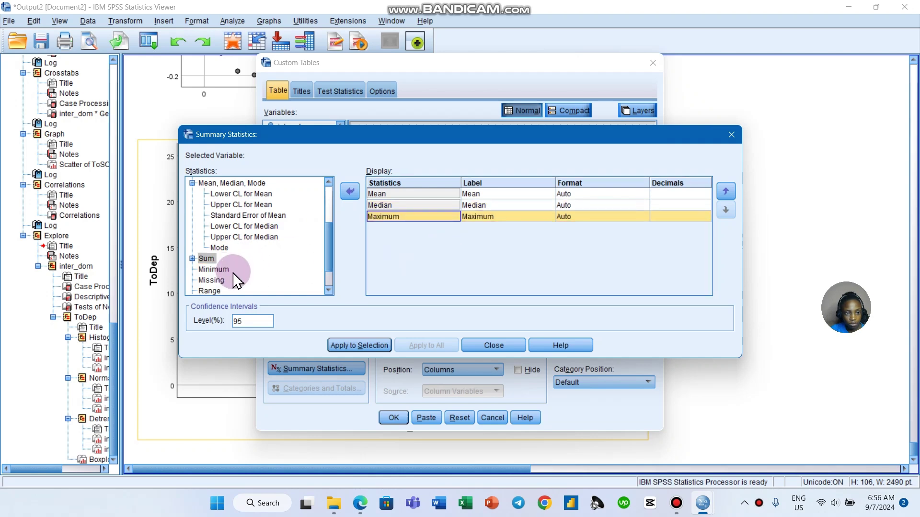
drag(230, 269, 438, 255)
scroll(259, 264, down, 1)
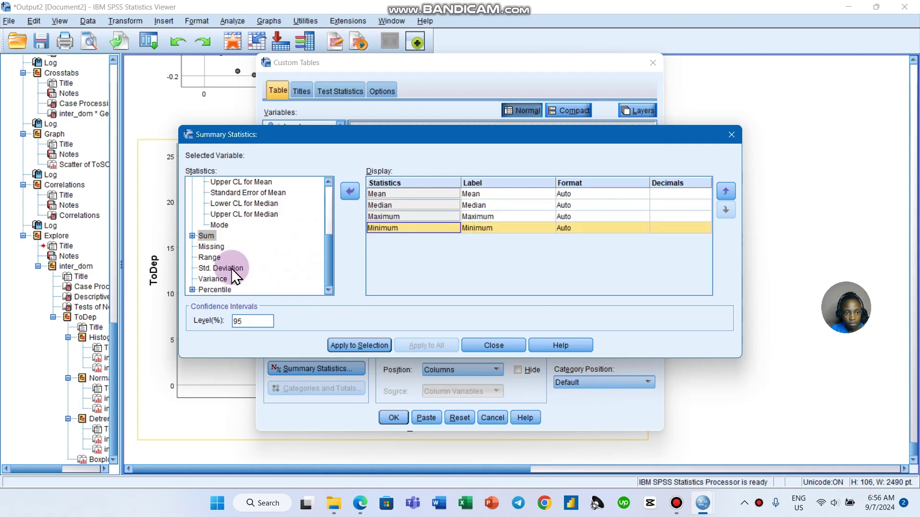
drag(222, 258, 421, 261)
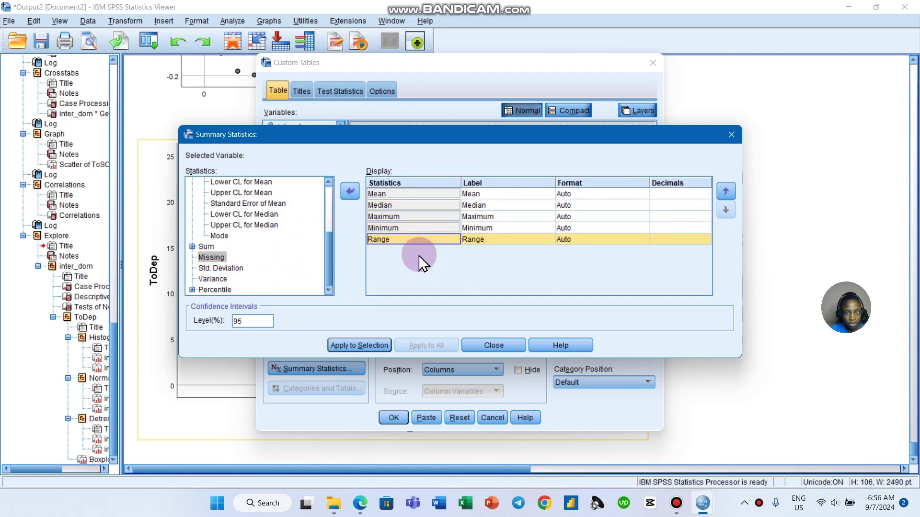
drag(238, 269, 409, 272)
drag(215, 280, 445, 281)
Examine the Percentile and layer percentage statistics available for the table.
click(241, 290)
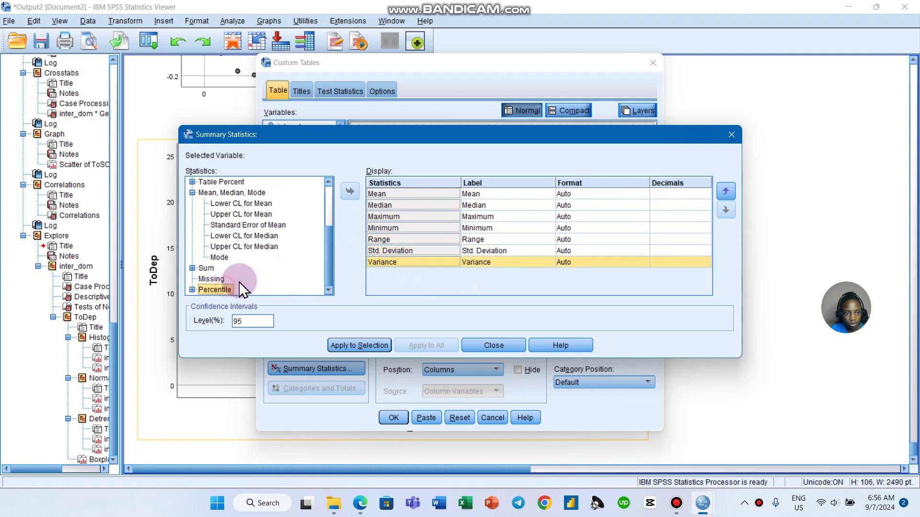
click(192, 290)
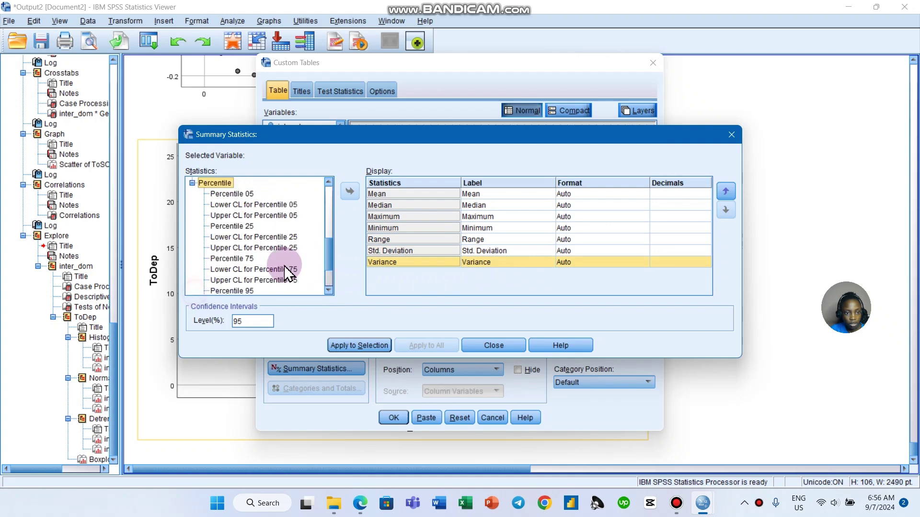
scroll(287, 266, down, 1)
scroll(283, 276, up, 1)
scroll(284, 277, up, 6)
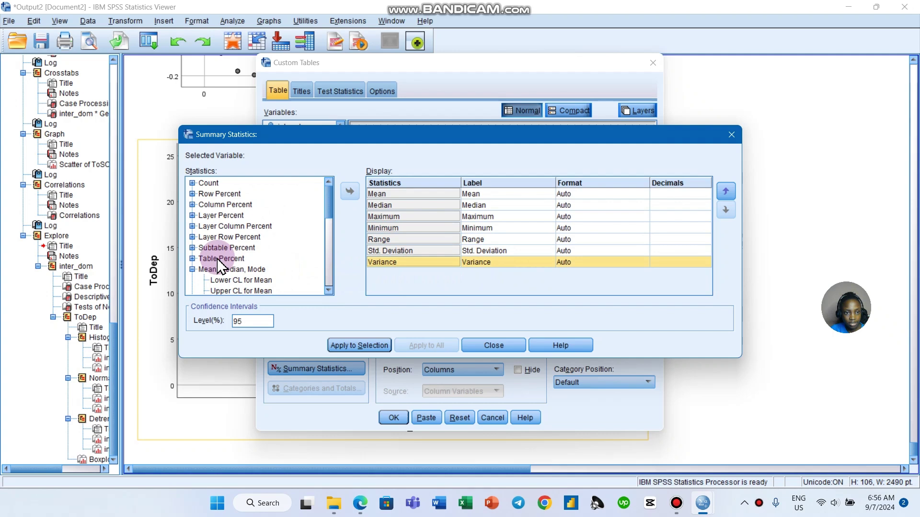
click(192, 237)
scroll(194, 232, up, 2)
click(192, 216)
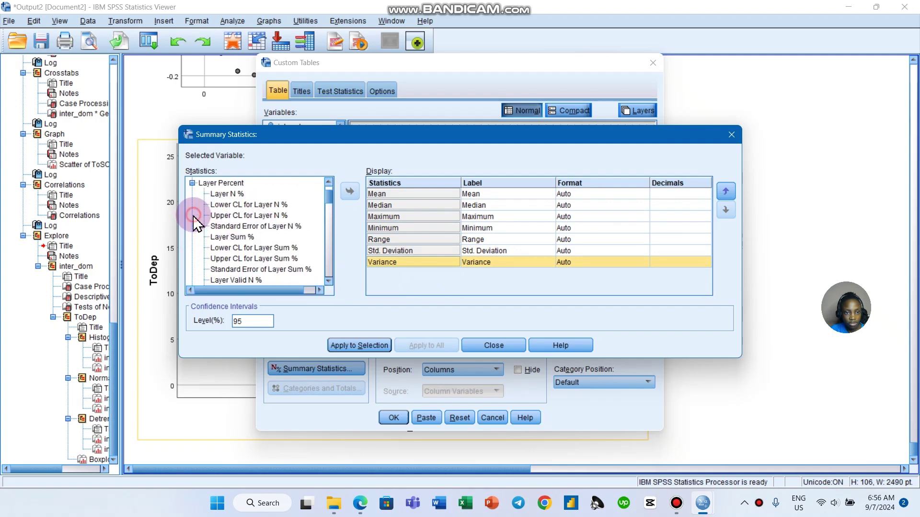
scroll(262, 211, up, 1)
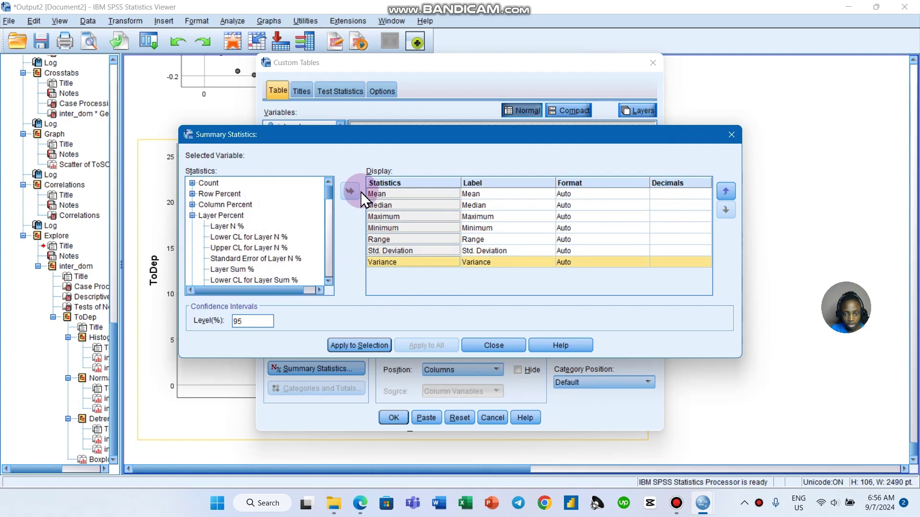
Apply the chosen summary statistics to ToDep and generate the custom table.
click(359, 345)
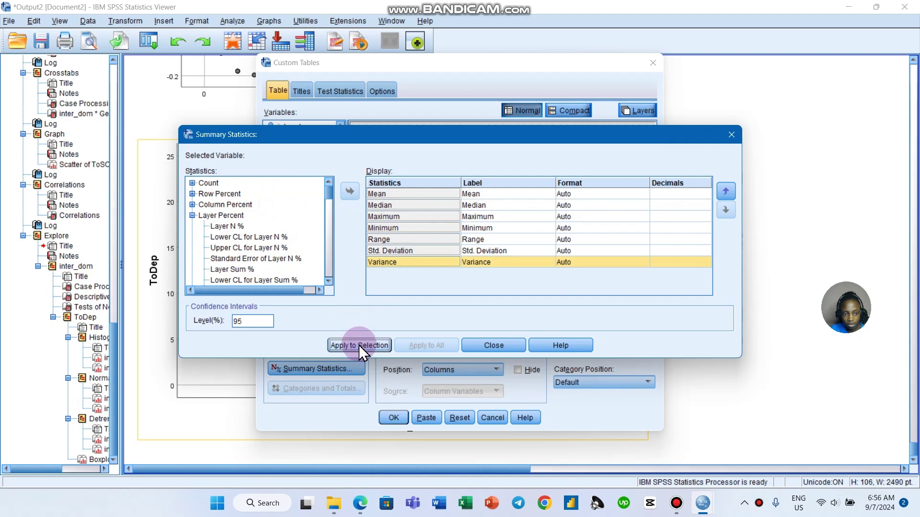
click(494, 344)
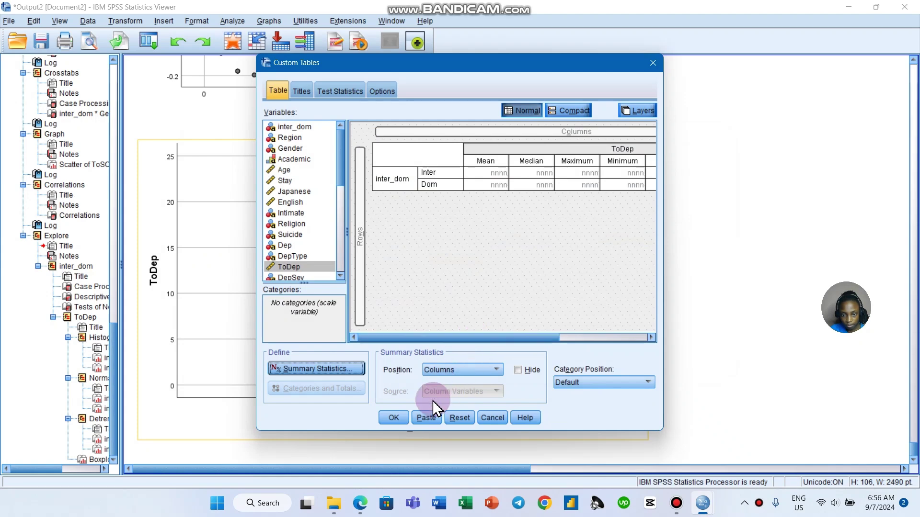
click(395, 417)
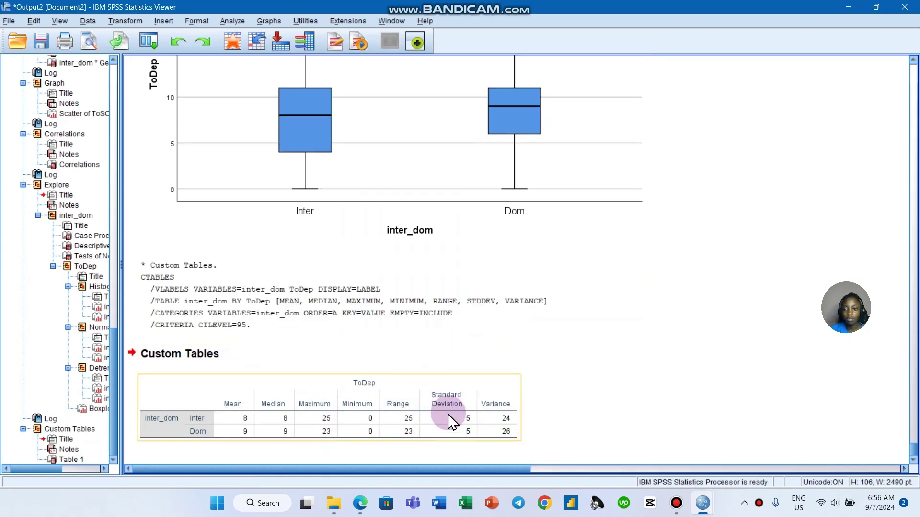
Review the new ToDep by inter_dom custom table and the plots above it in the output.
scroll(491, 318, up, 3)
scroll(494, 297, up, 6)
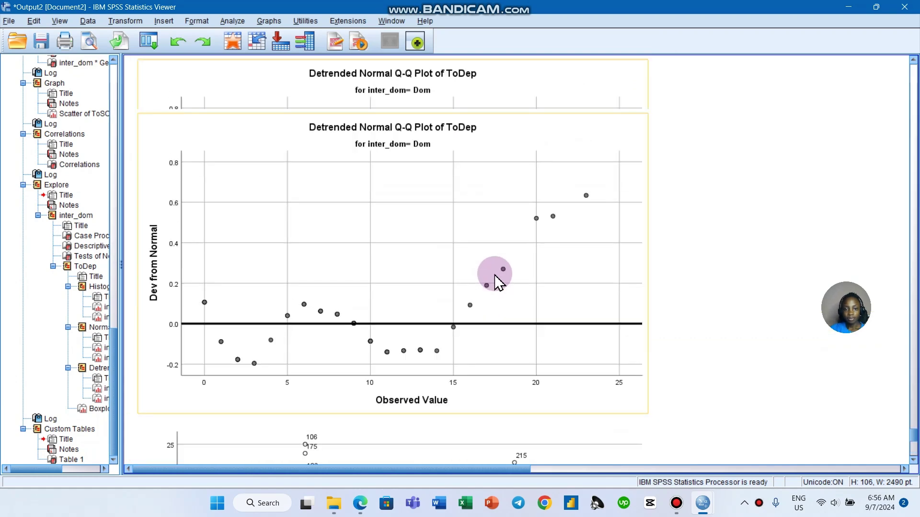
scroll(501, 287, down, 5)
scroll(599, 283, down, 3)
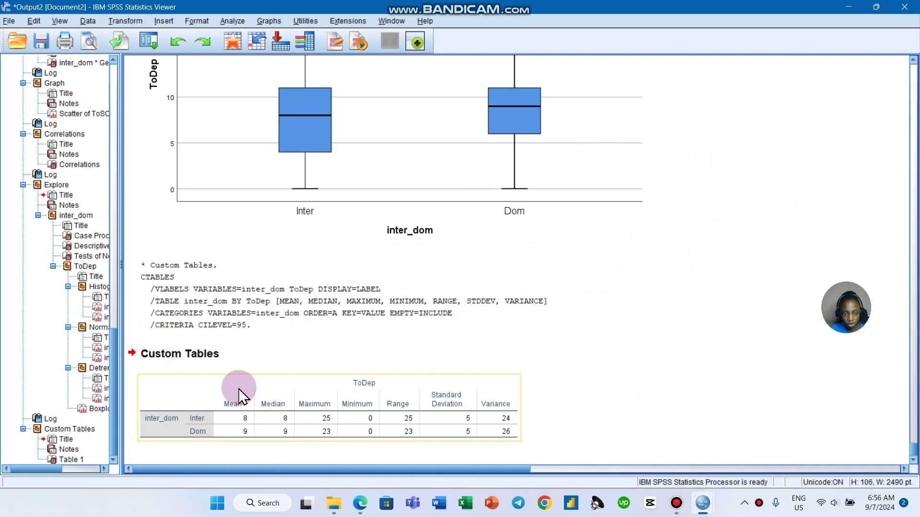
click(196, 384)
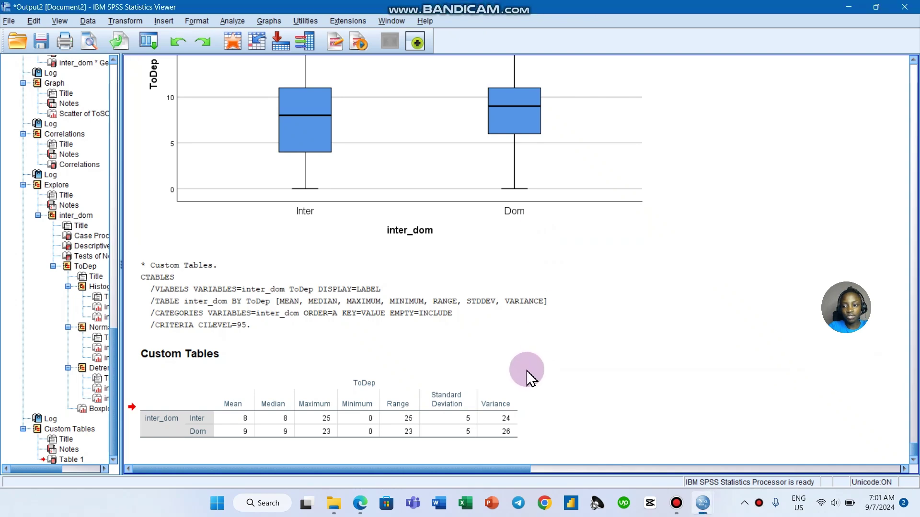
click(421, 381)
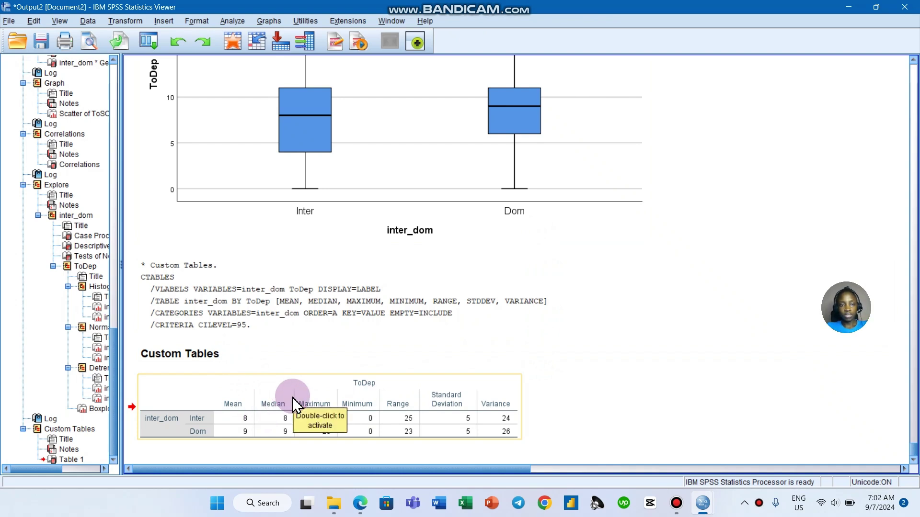
click(199, 153)
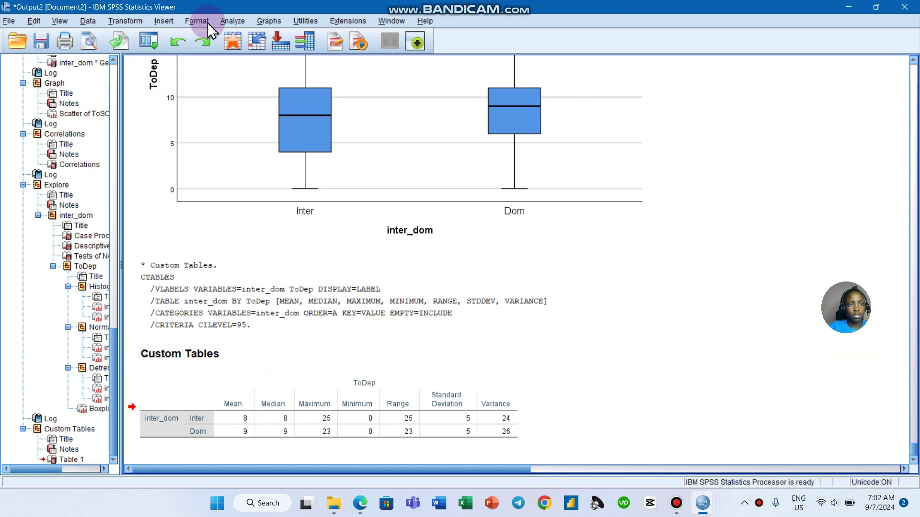
Reopen the custom table's summary statistics and set the Mean to the nnnn.nn format with 2 decimals.
click(228, 21)
mouse_move(254, 79)
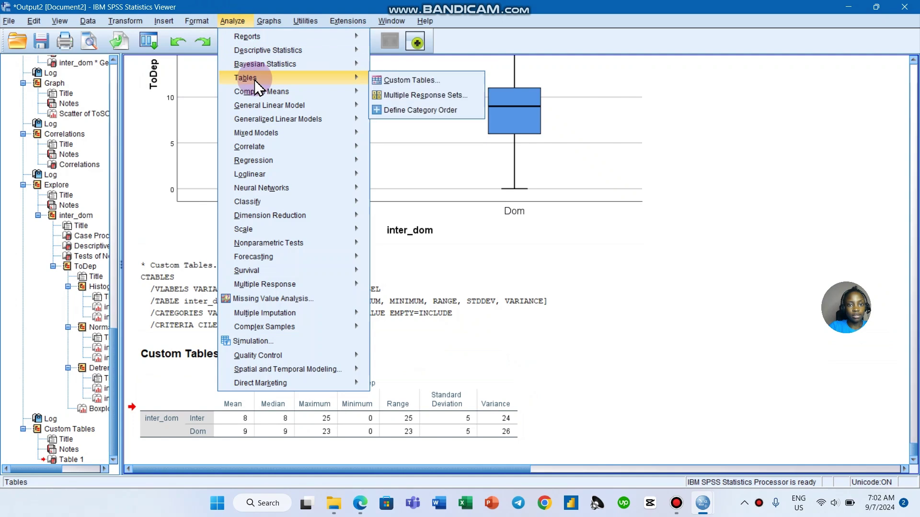
click(494, 416)
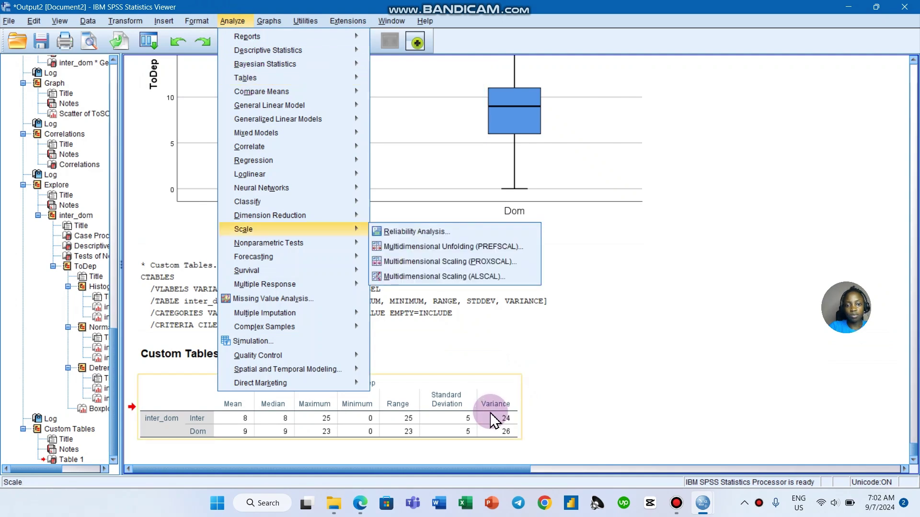
mouse_move(297, 79)
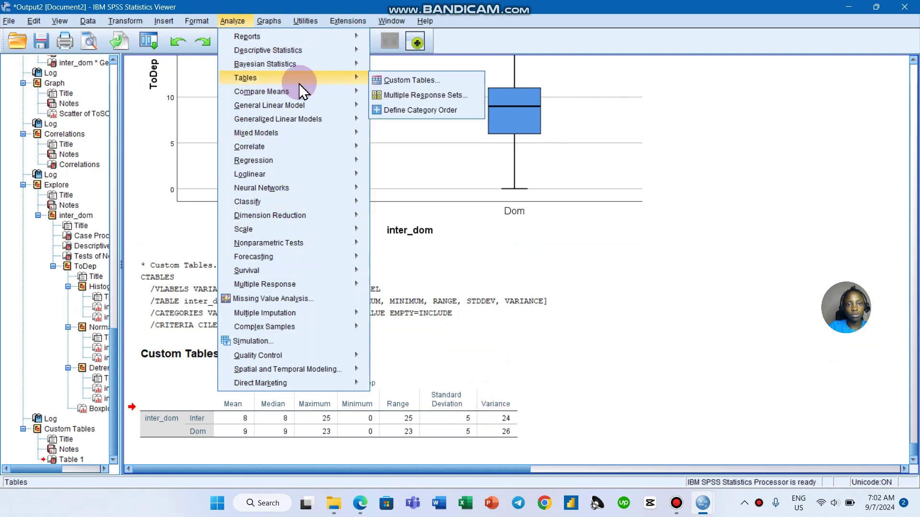
click(393, 81)
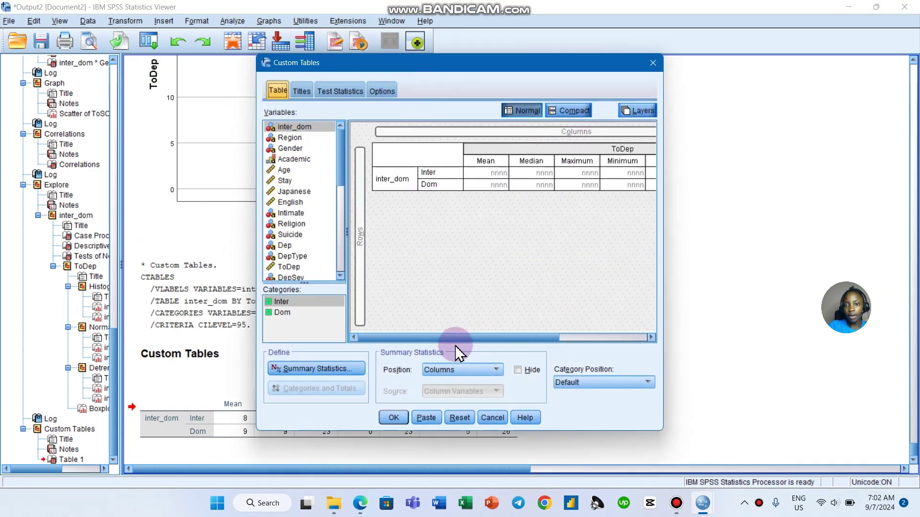
drag(476, 338, 452, 352)
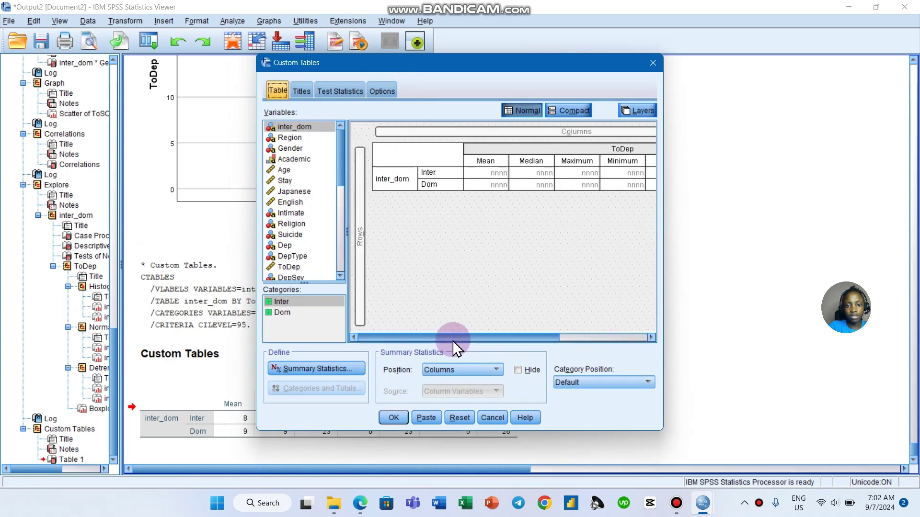
click(350, 371)
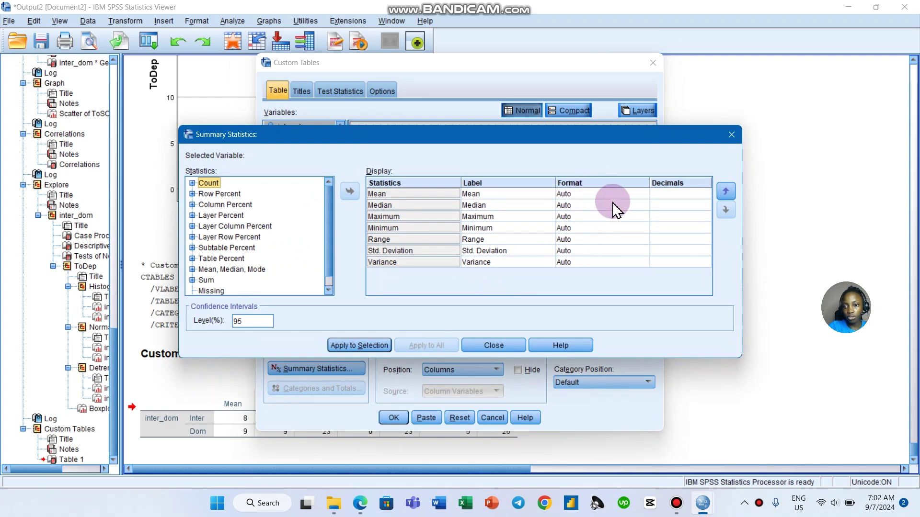
click(630, 195)
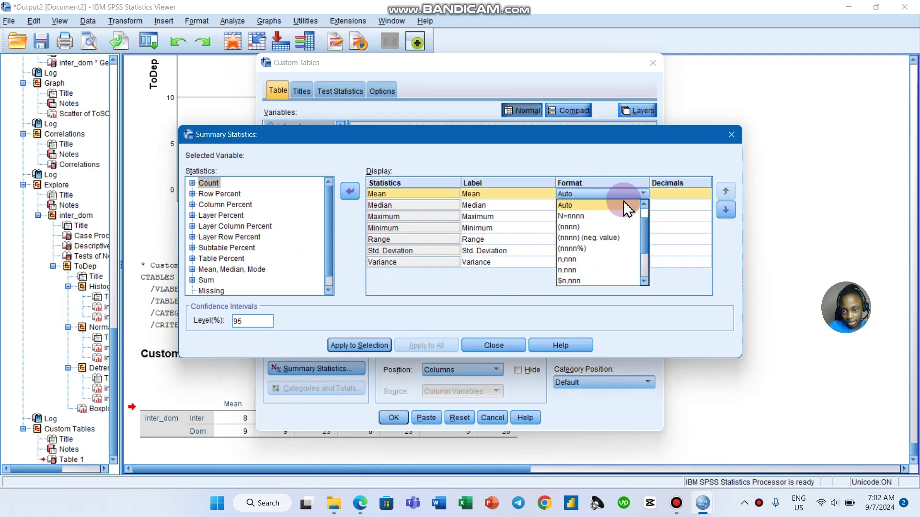
click(583, 270)
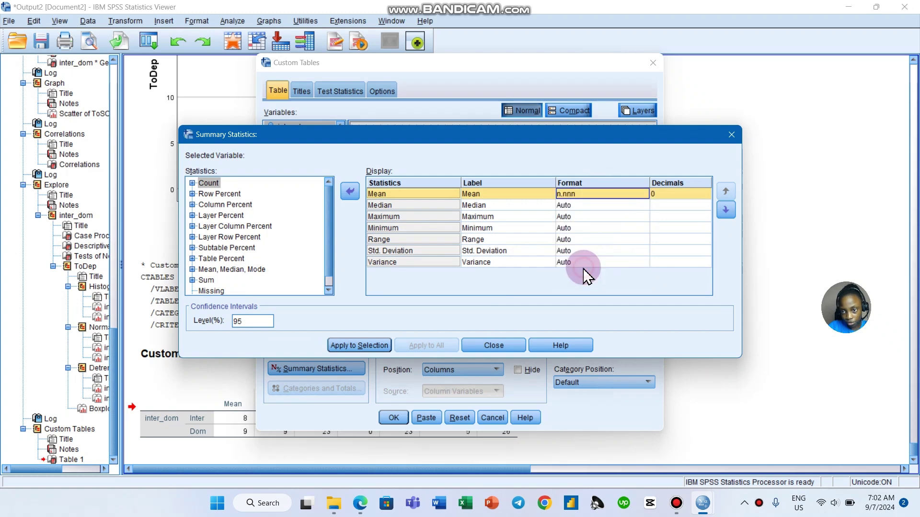
click(670, 194)
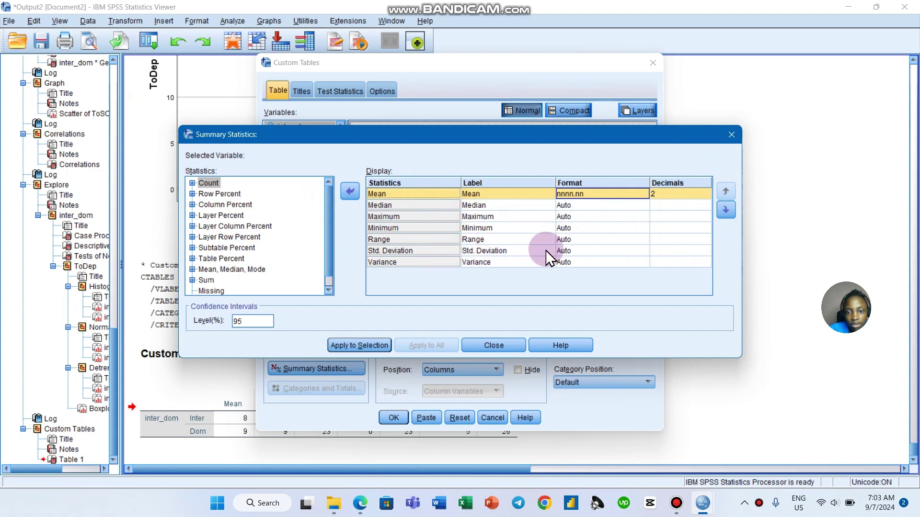
Set the Std. Deviation statistic to the nnnn.nn format with 2 decimals.
click(643, 250)
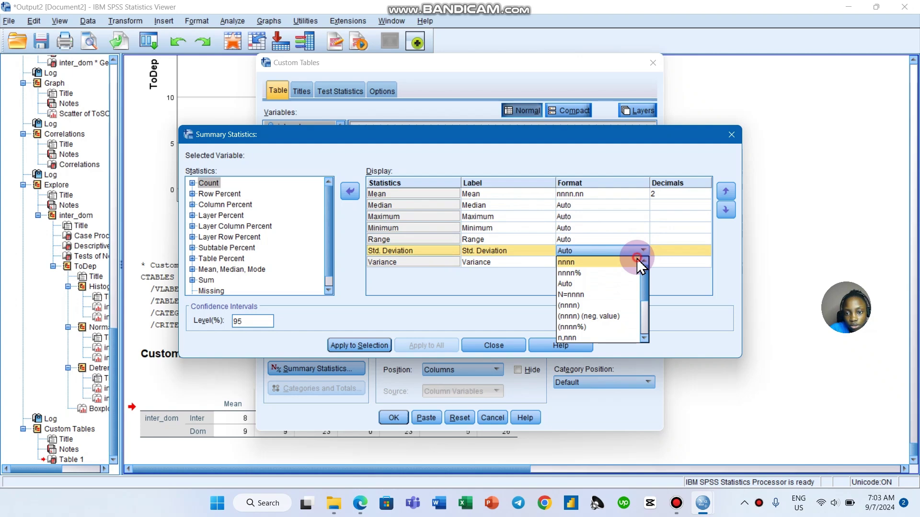
click(638, 260)
click(639, 193)
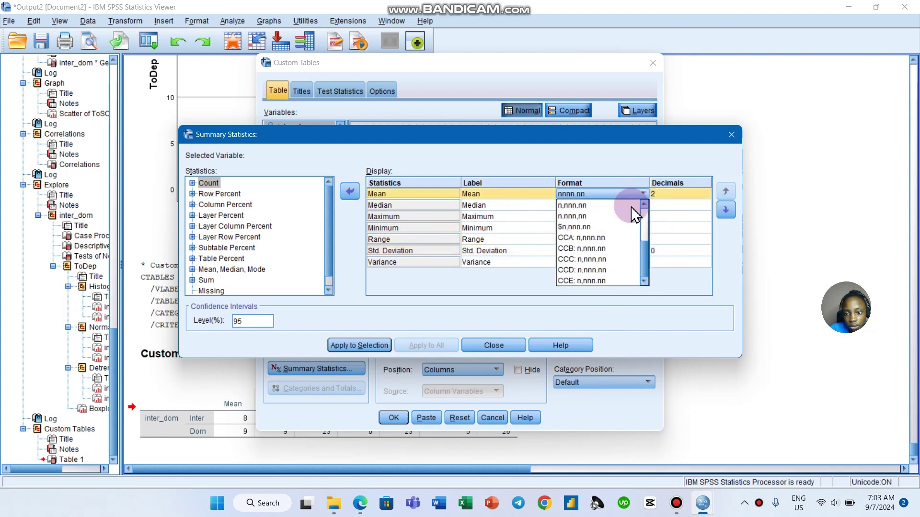
scroll(635, 215, up, 3)
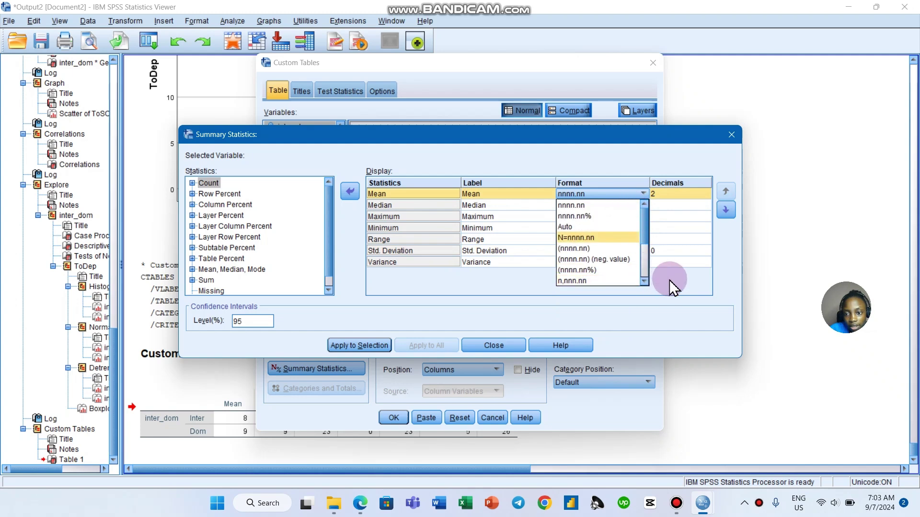
click(667, 281)
click(614, 253)
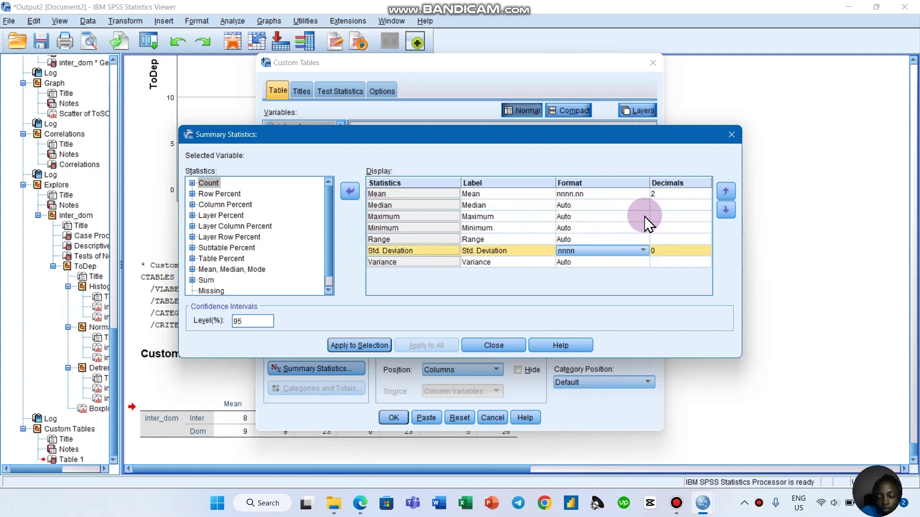
drag(873, 473, 827, 307)
click(649, 252)
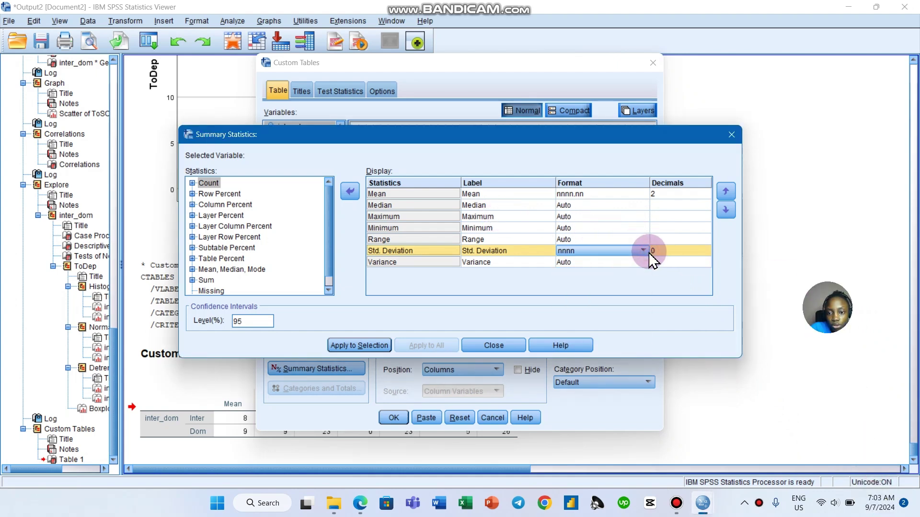
click(644, 250)
click(661, 249)
click(662, 248)
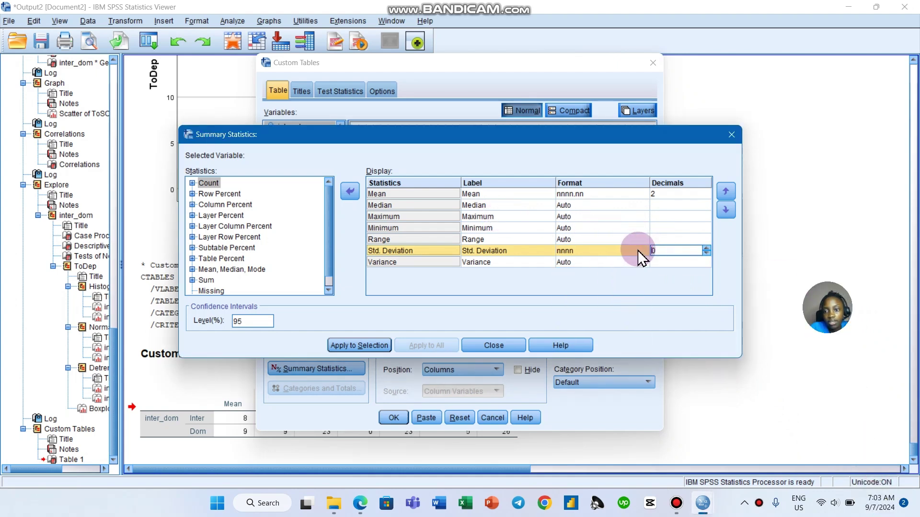
click(663, 239)
click(666, 249)
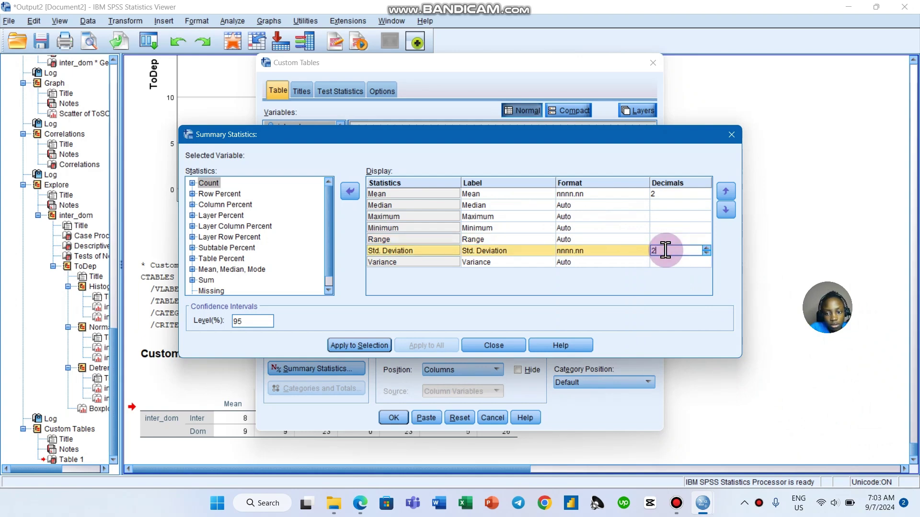
Set the Variance statistic to the nnnn.nn format with 2 decimals.
click(643, 262)
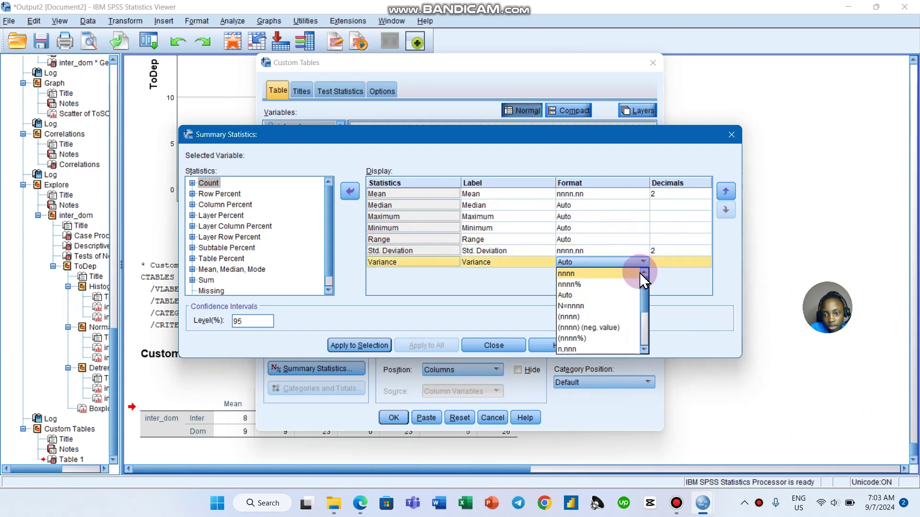
click(637, 274)
click(664, 262)
text(2)
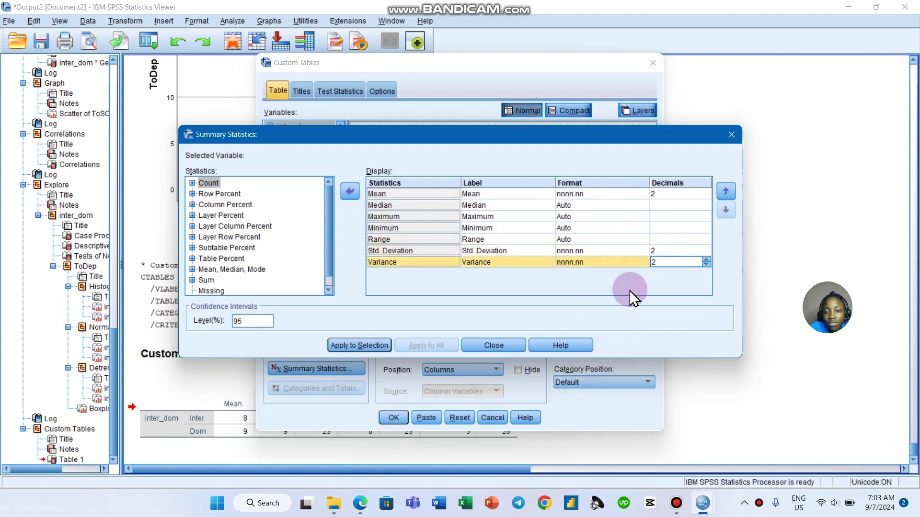
Apply the adjusted summary statistics formats to ToDep and generate the updated custom table.
click(379, 344)
click(487, 342)
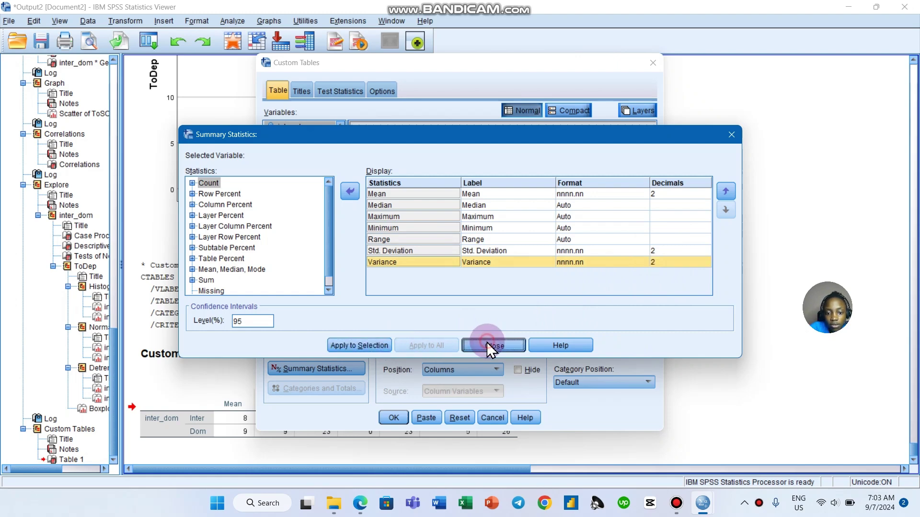
click(393, 418)
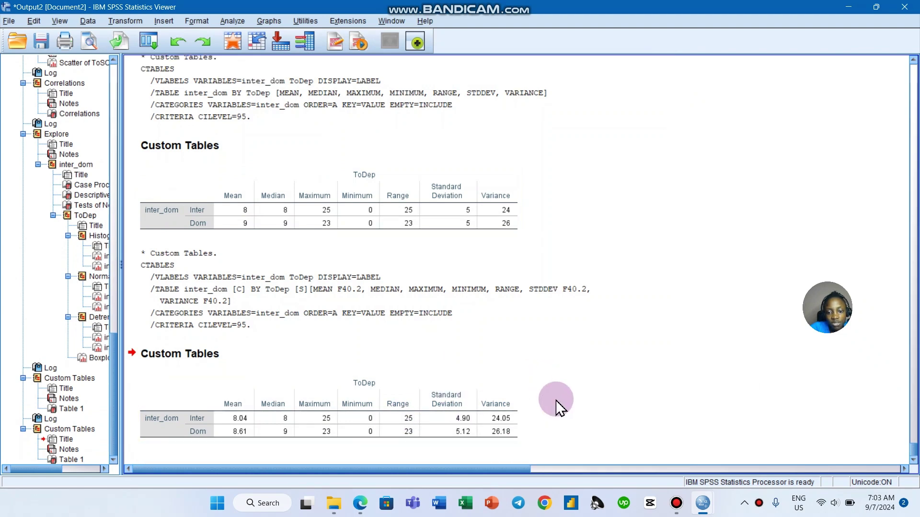
click(451, 416)
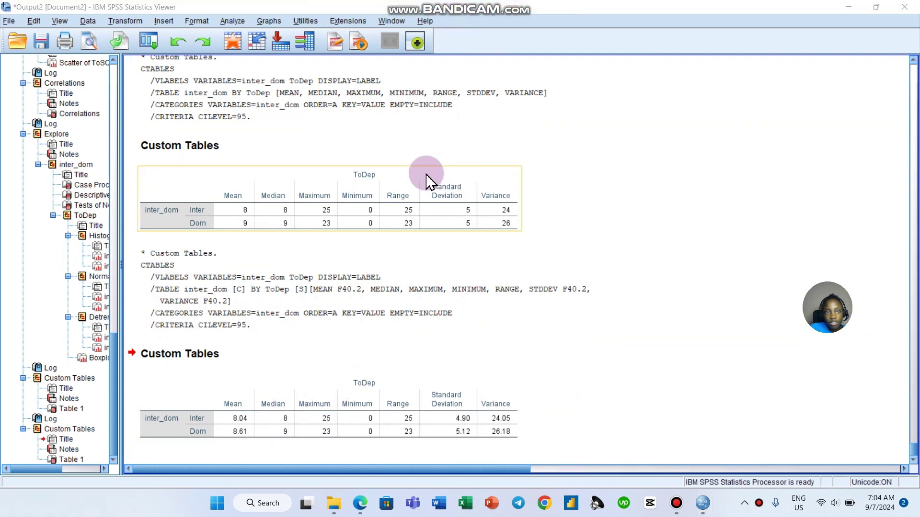
Reopen the Custom Tables definition of ToDep by inter_dom.
click(235, 22)
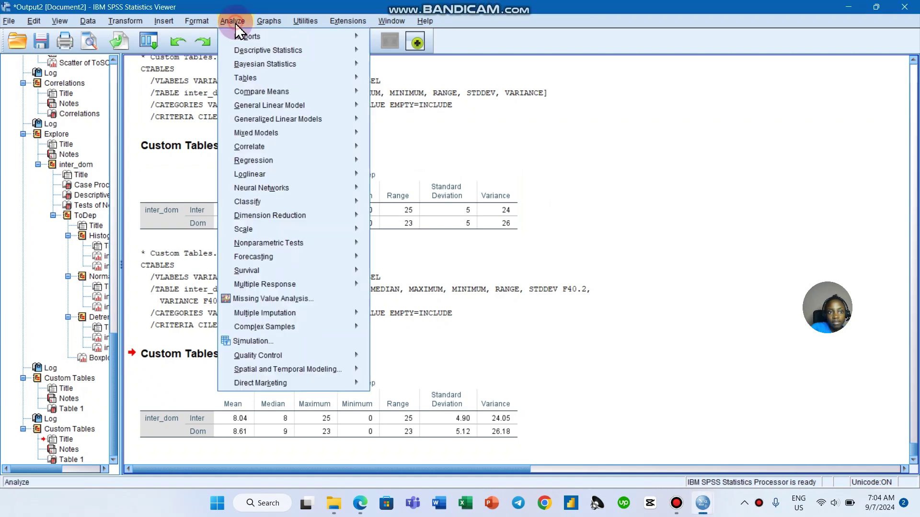
mouse_move(273, 81)
click(408, 78)
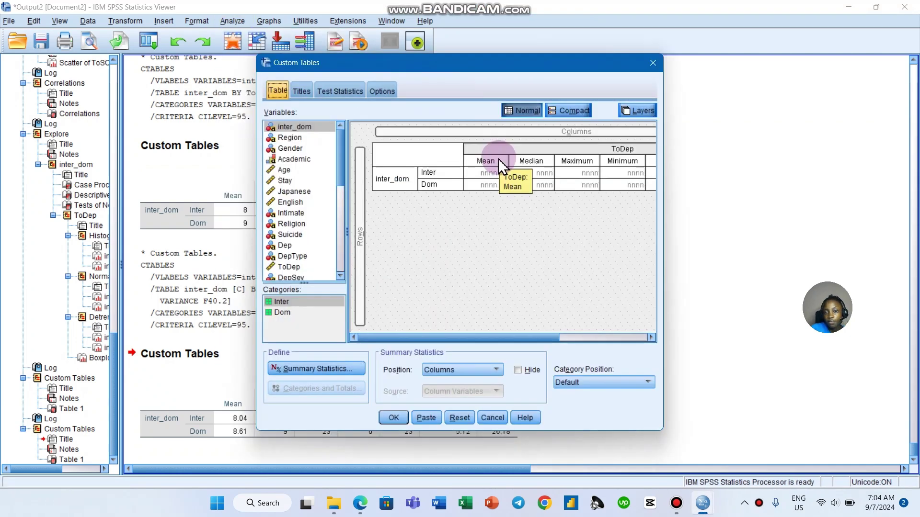
drag(478, 339, 555, 200)
Preview the table layout in Compact view and with Layers shown, then return to Normal view without layers.
click(569, 111)
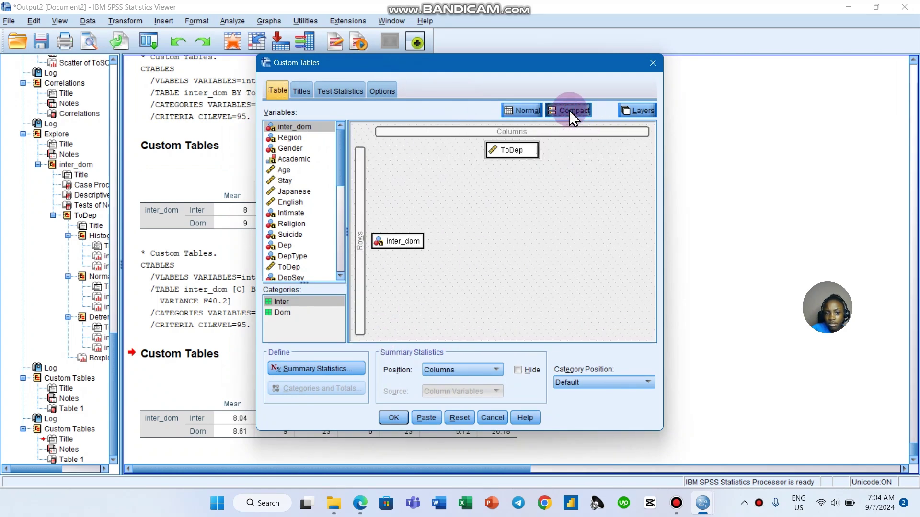
click(627, 110)
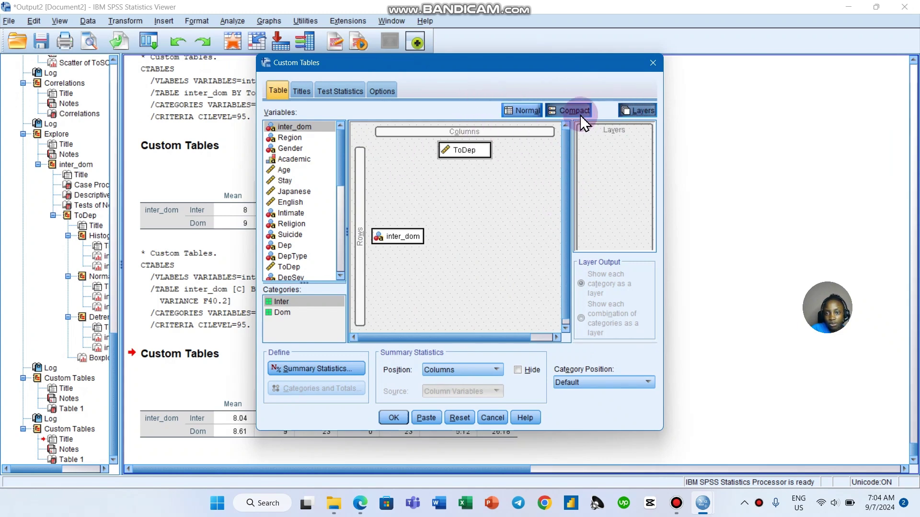
click(526, 110)
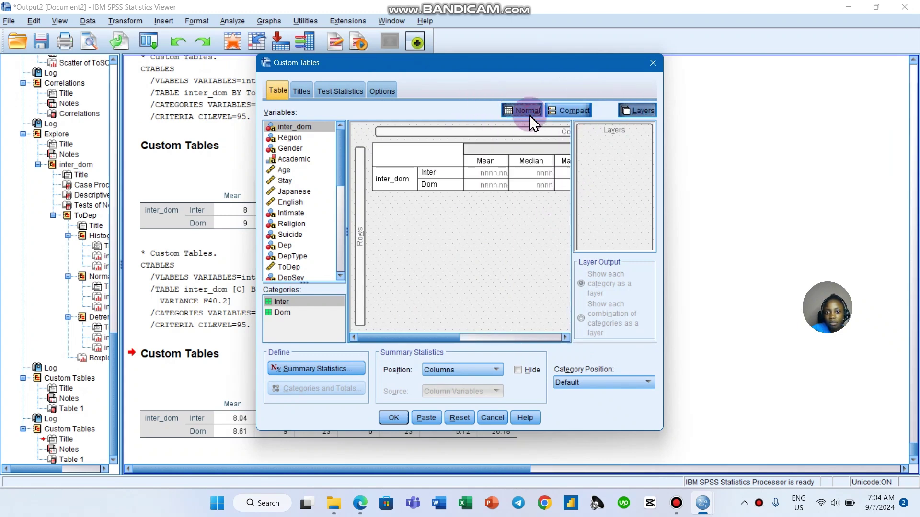
click(636, 112)
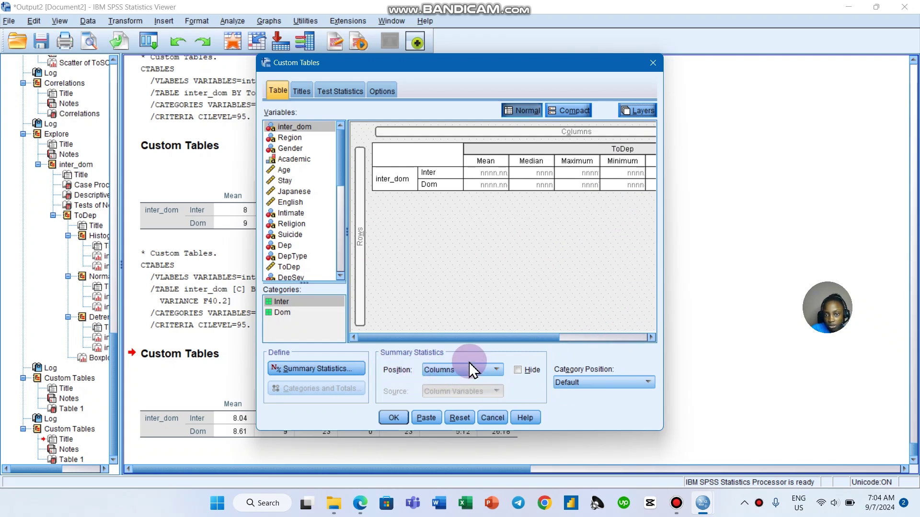
Position the summary statistics in Rows, leaving their labels unhidden, and set the category position to Row Labels in Columns.
click(496, 369)
click(488, 384)
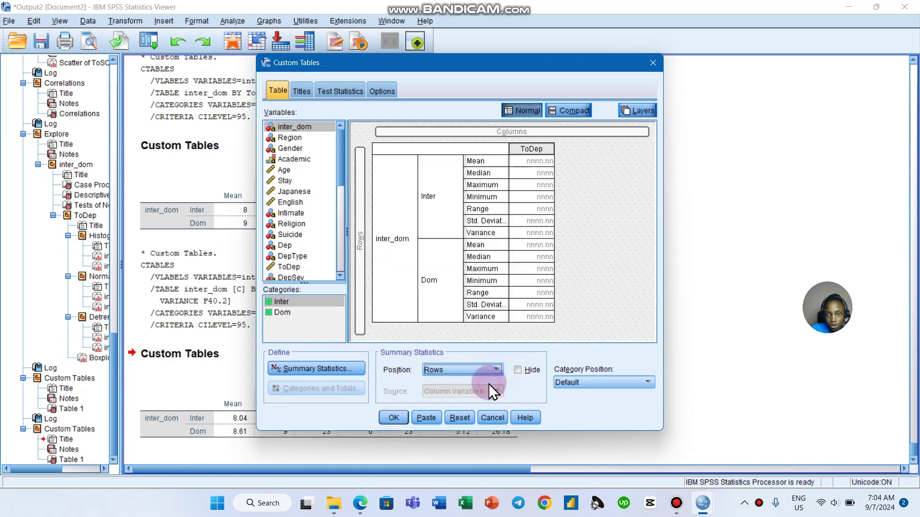
click(517, 370)
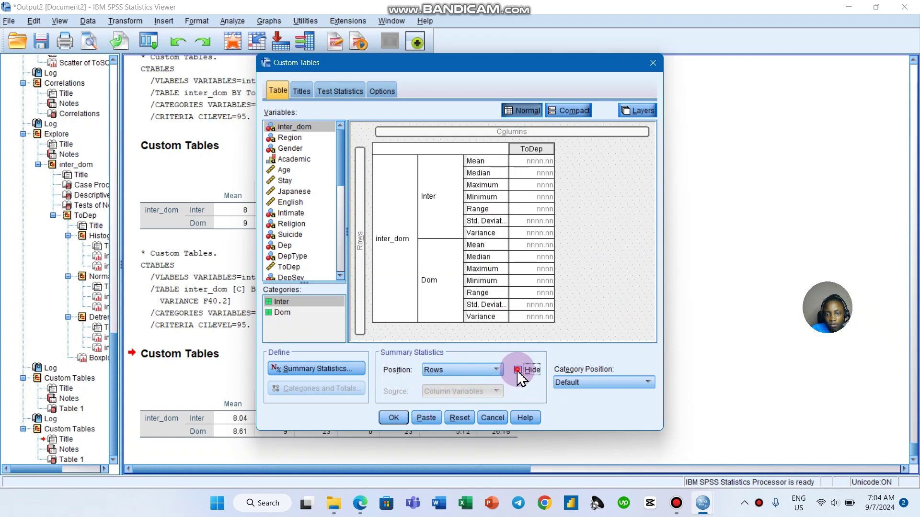
click(517, 370)
click(517, 370)
click(517, 370)
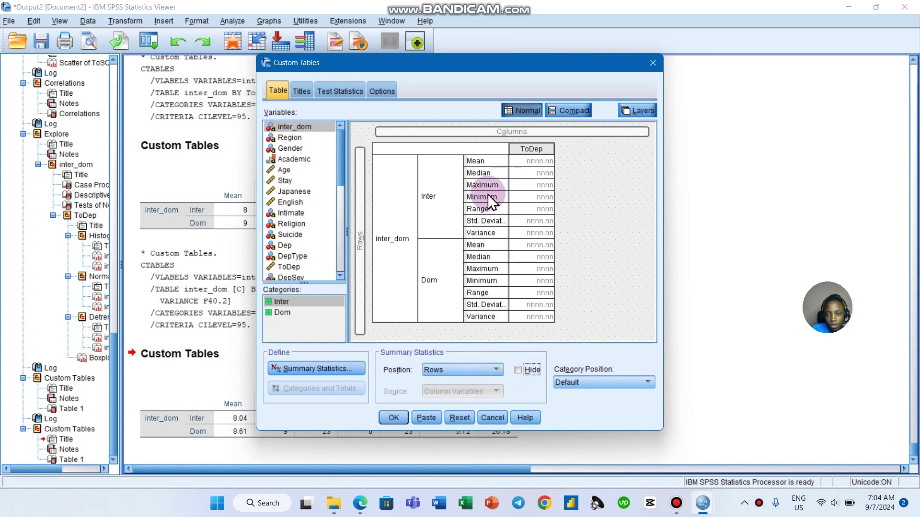
click(637, 386)
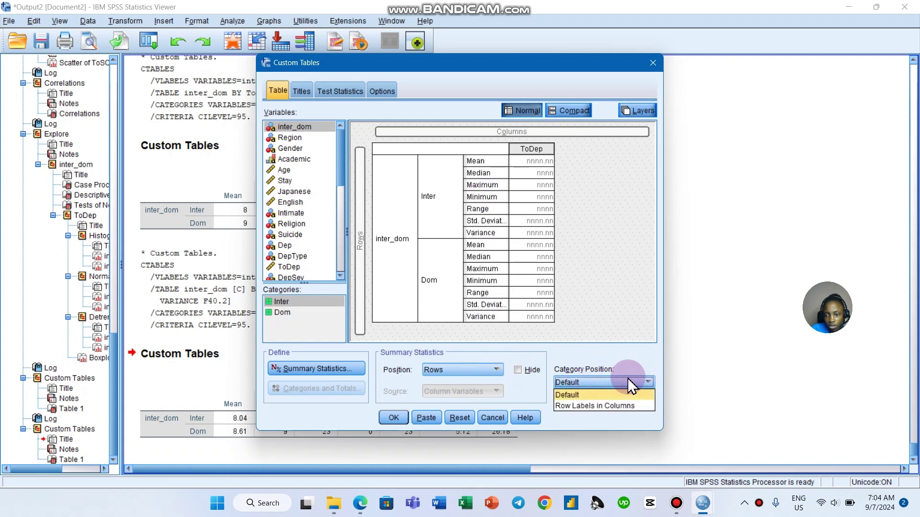
click(634, 406)
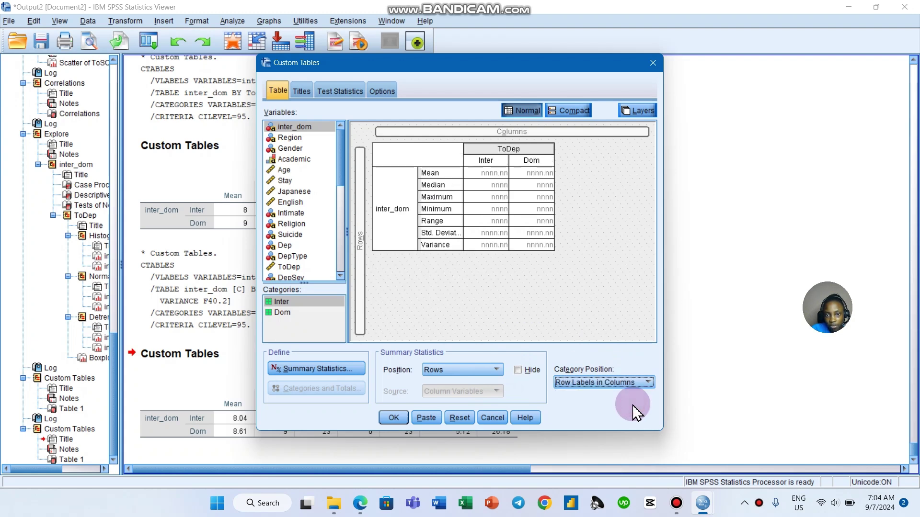
Try positioning the summary statistics in Columns and return them to Rows.
click(497, 370)
click(484, 393)
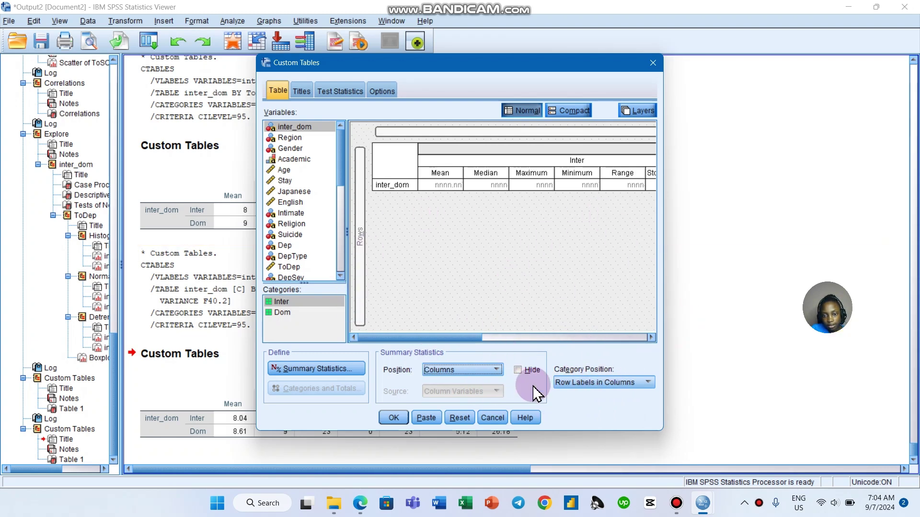
click(496, 369)
click(485, 381)
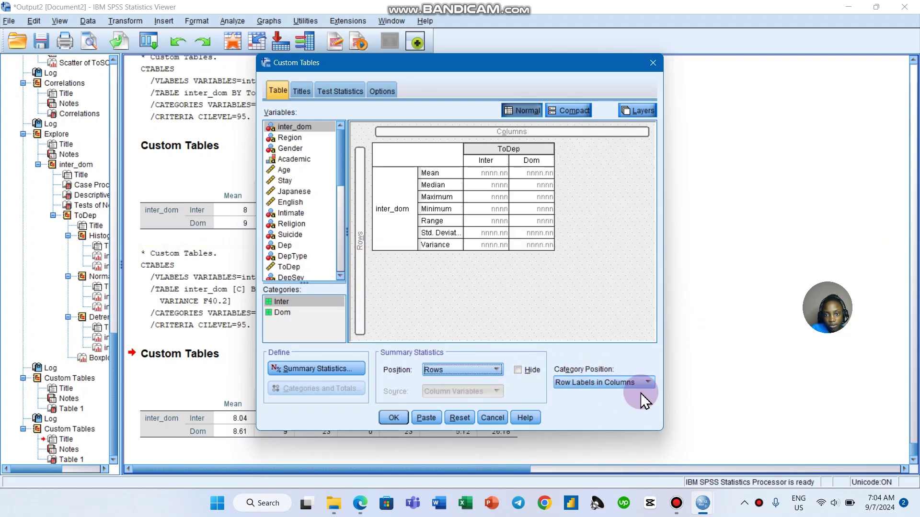
Compare the Default and Row Labels in Columns category positions in the preview, ending on Row Labels in Columns.
click(642, 385)
click(637, 392)
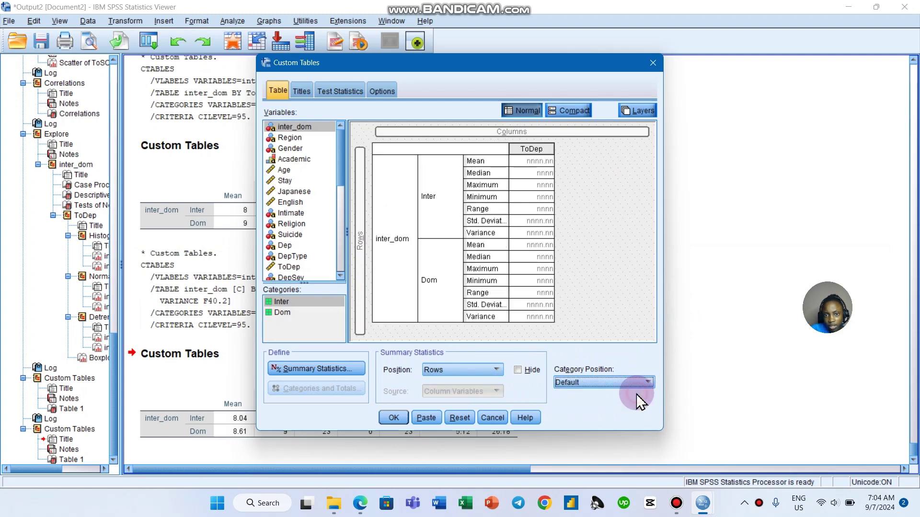
click(644, 386)
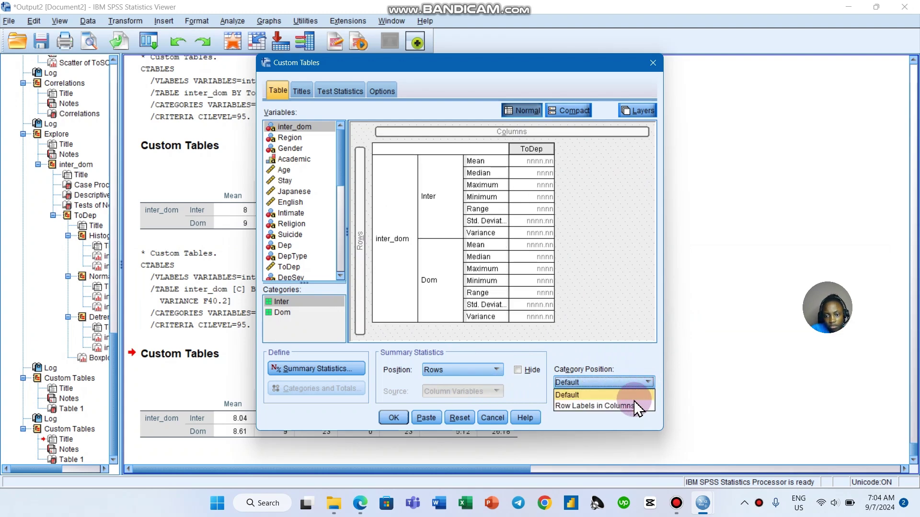
click(638, 406)
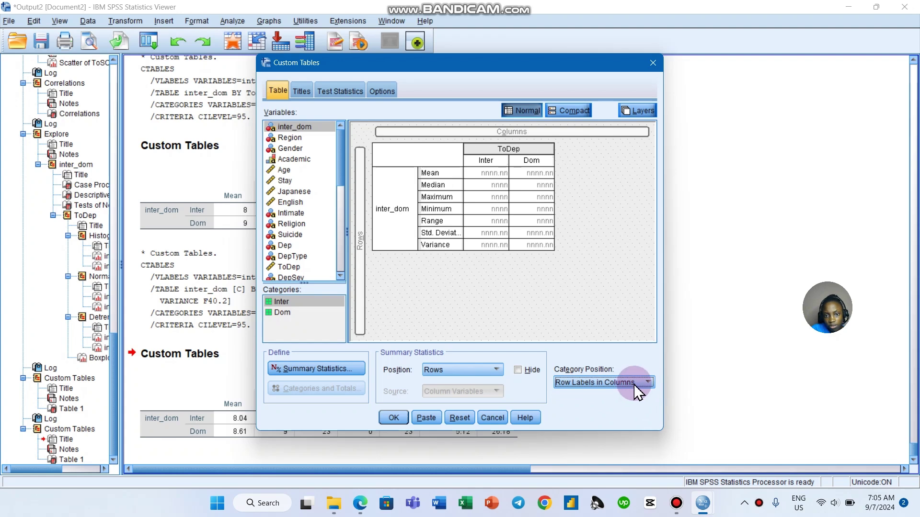
click(637, 382)
click(638, 395)
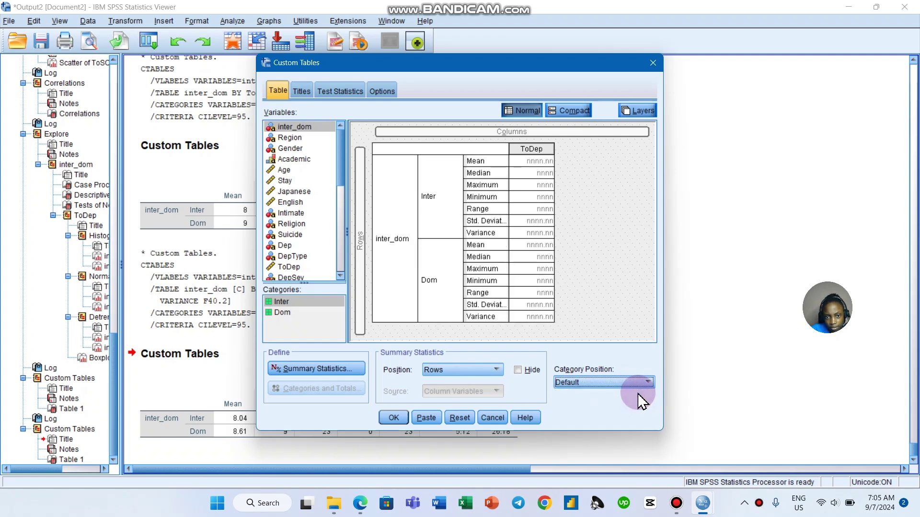
click(641, 382)
click(642, 406)
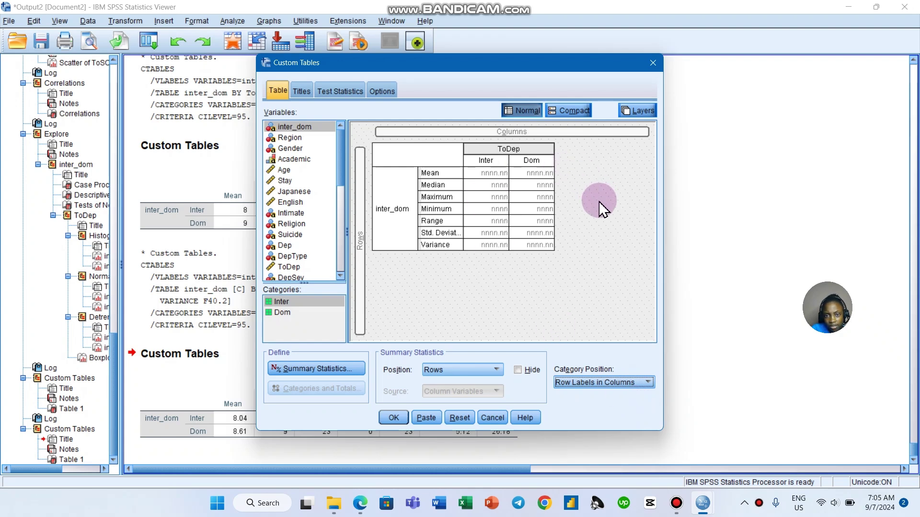
click(641, 382)
click(633, 395)
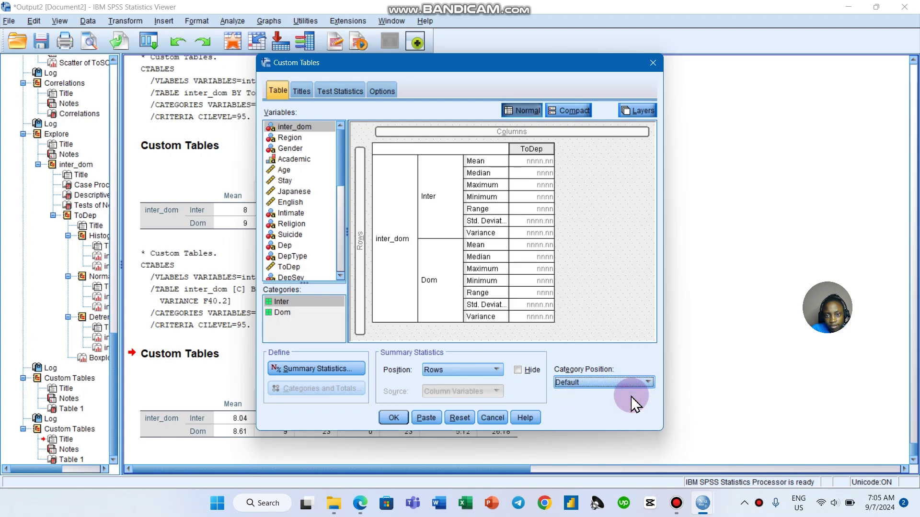
click(640, 383)
click(634, 407)
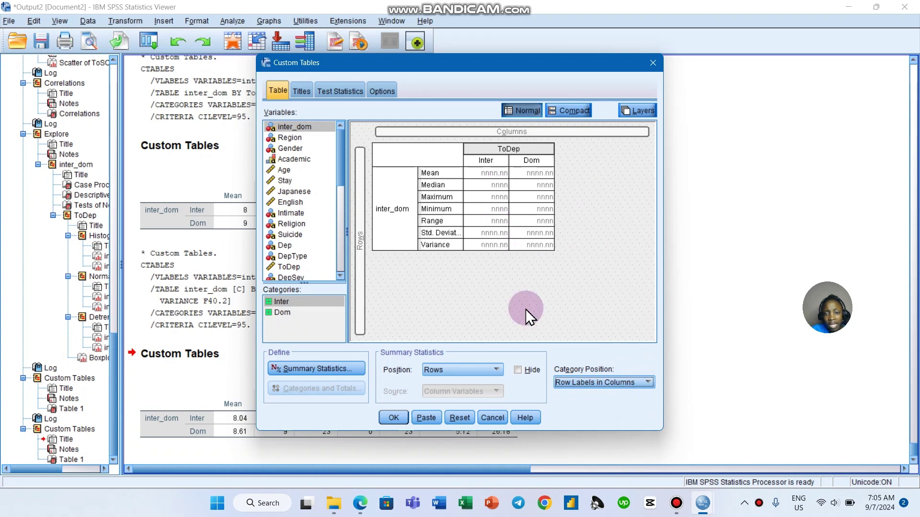
Generate the rearranged custom table and compare it with the previous ToDep by inter_dom table in the output.
click(394, 418)
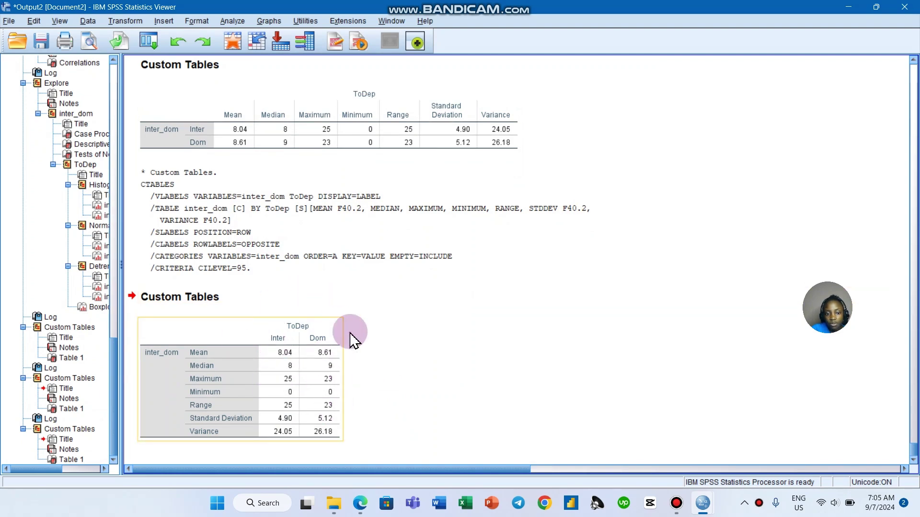
click(378, 341)
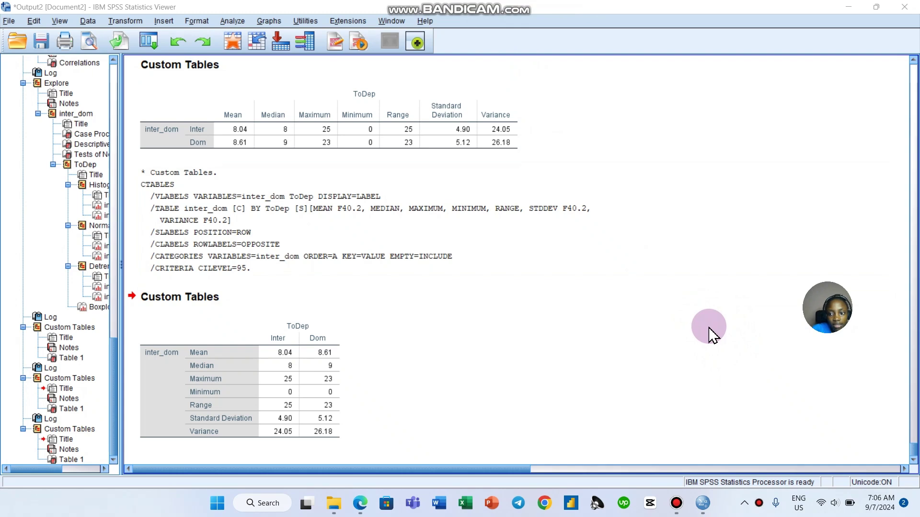
click(314, 133)
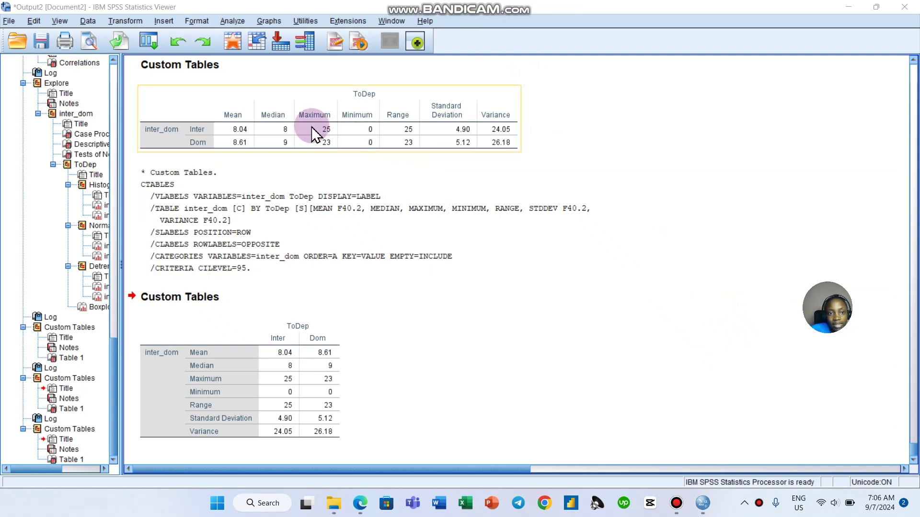
click(197, 21)
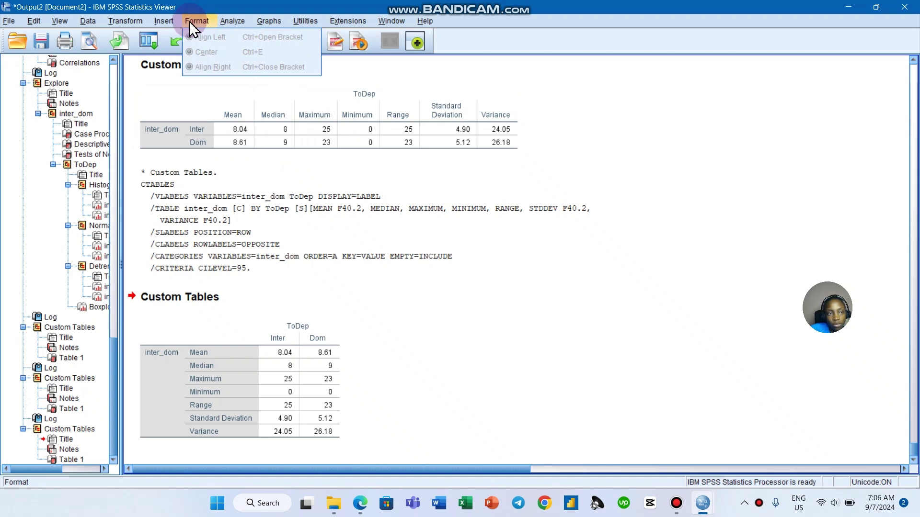
mouse_move(126, 22)
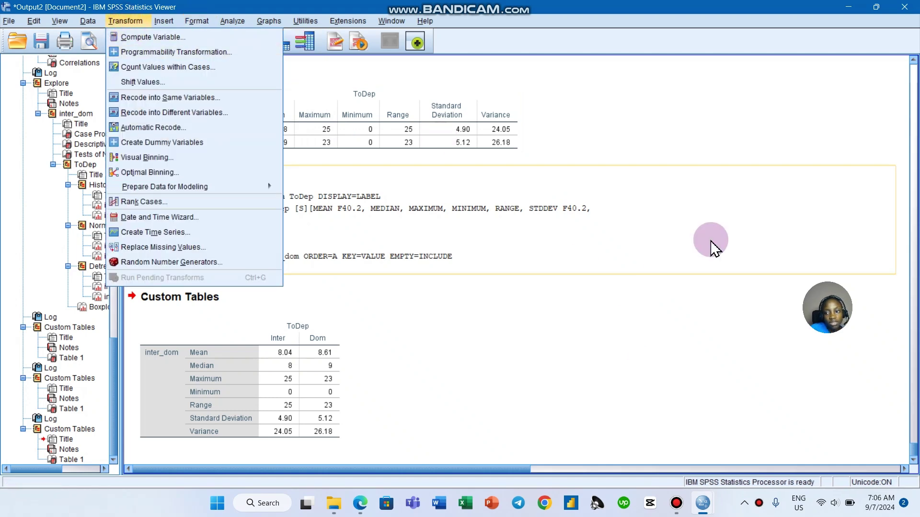
Return to the Data Editor and set up a reset Frequencies analysis for inter_dom with the display of frequency tables turned off.
click(846, 10)
click(846, 10)
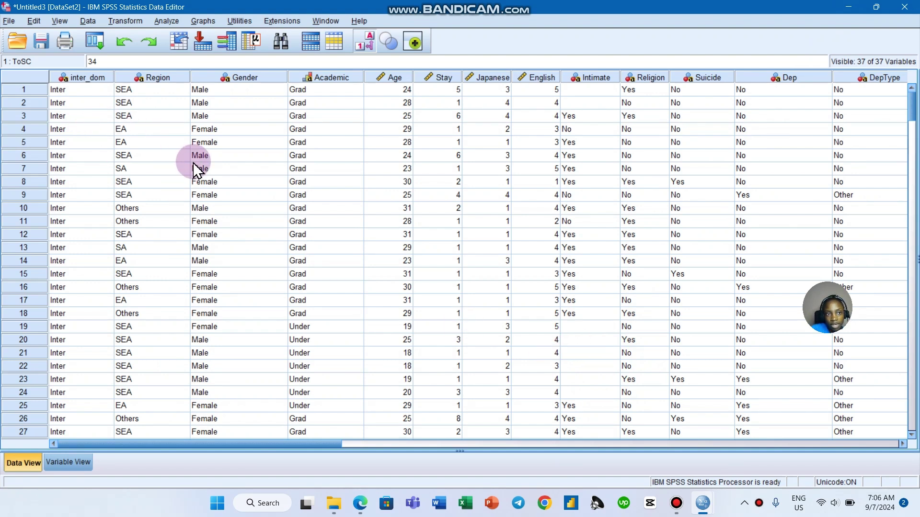
click(162, 25)
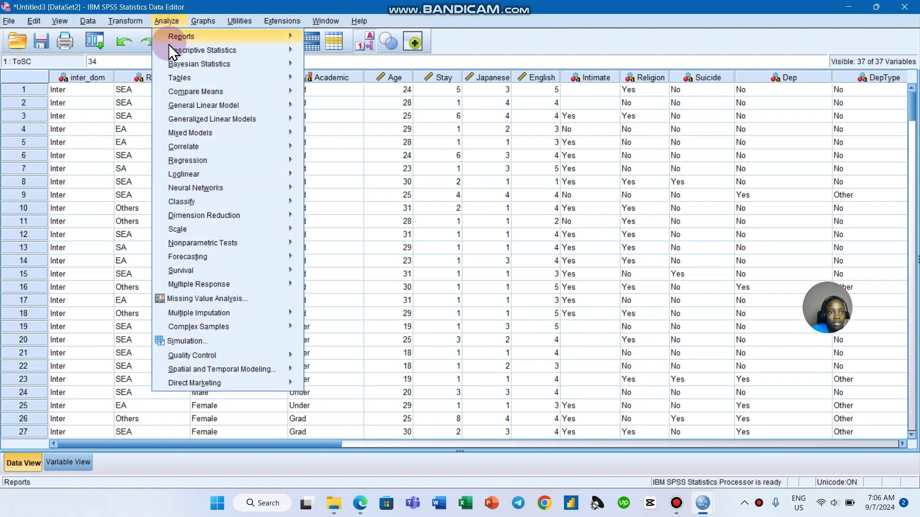
mouse_move(271, 50)
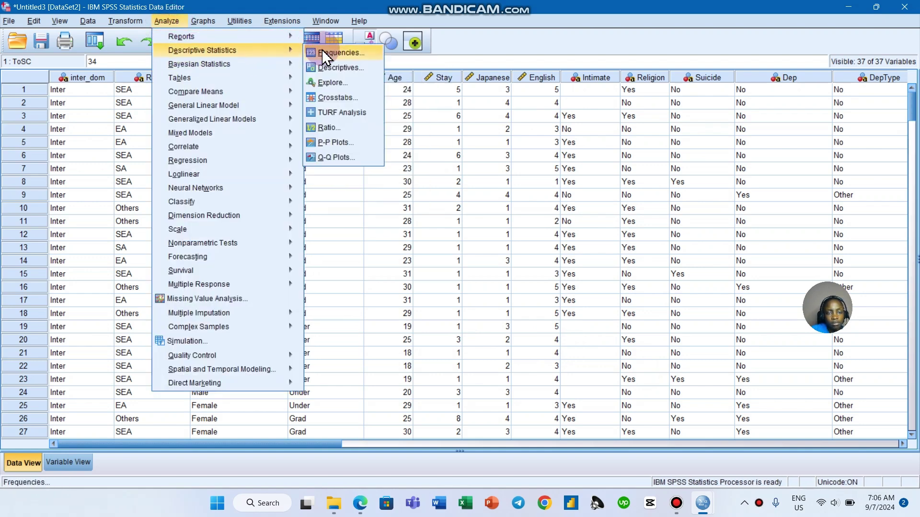
click(357, 53)
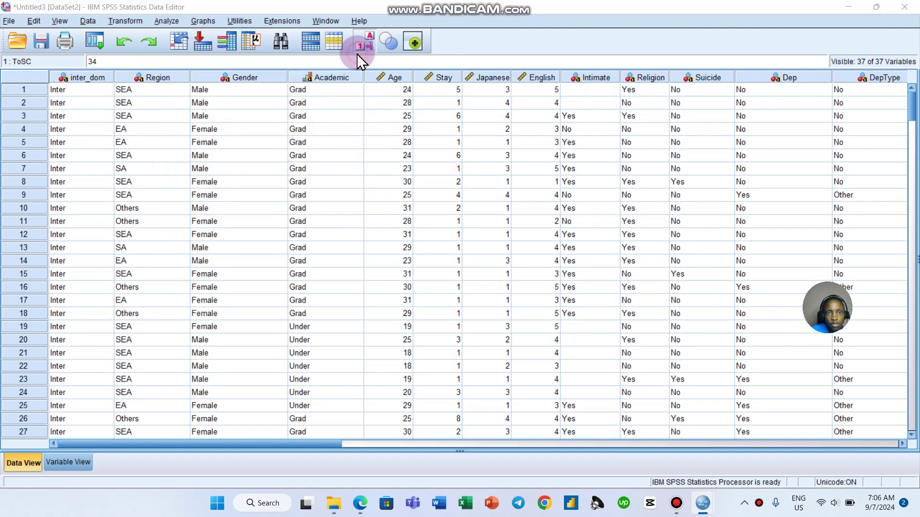
click(504, 297)
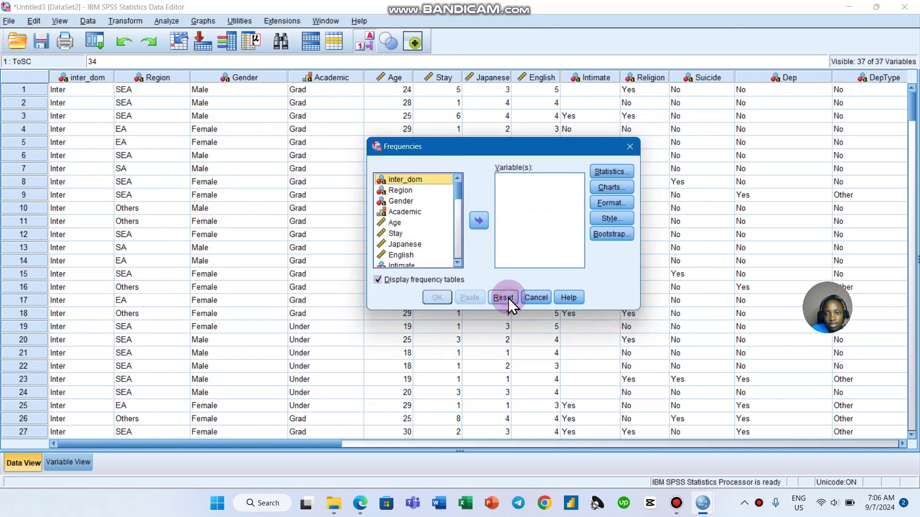
click(421, 179)
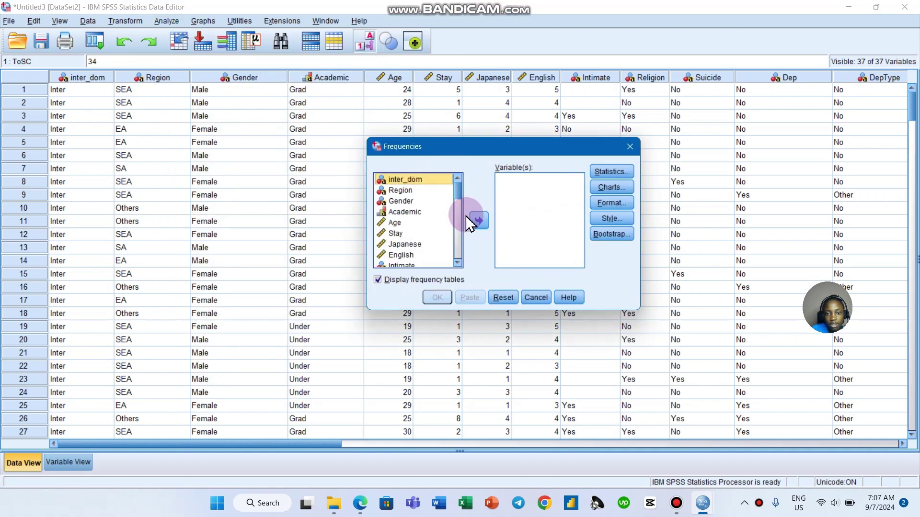
click(478, 220)
click(401, 281)
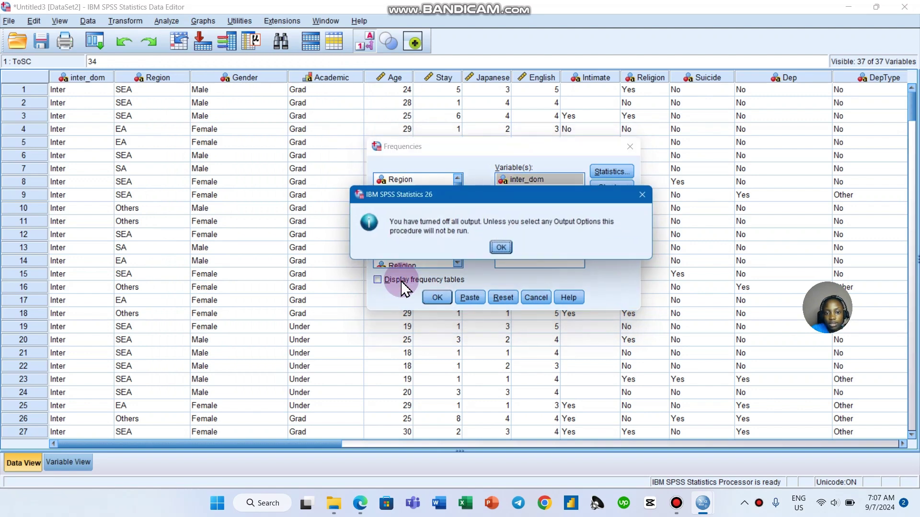
click(493, 252)
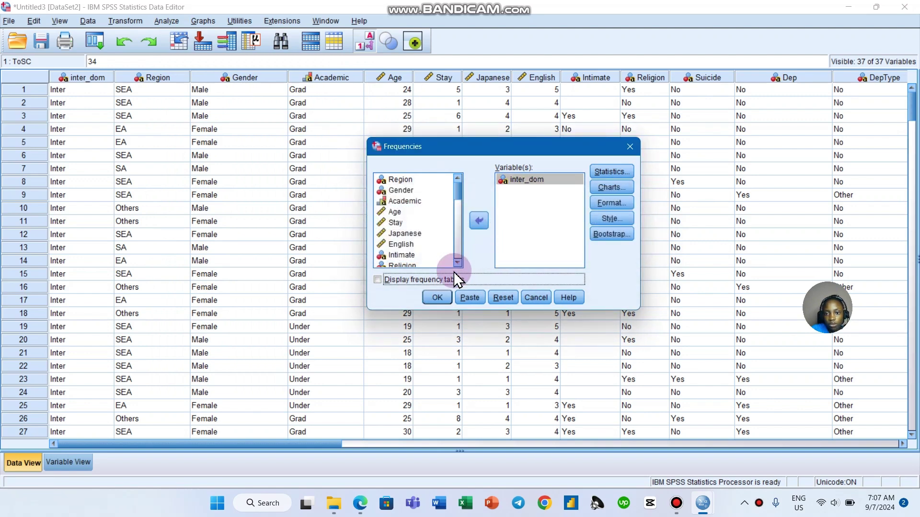
Generate a pie chart of inter_dom using percentages as chart values, and maximize the output window to view it.
click(609, 192)
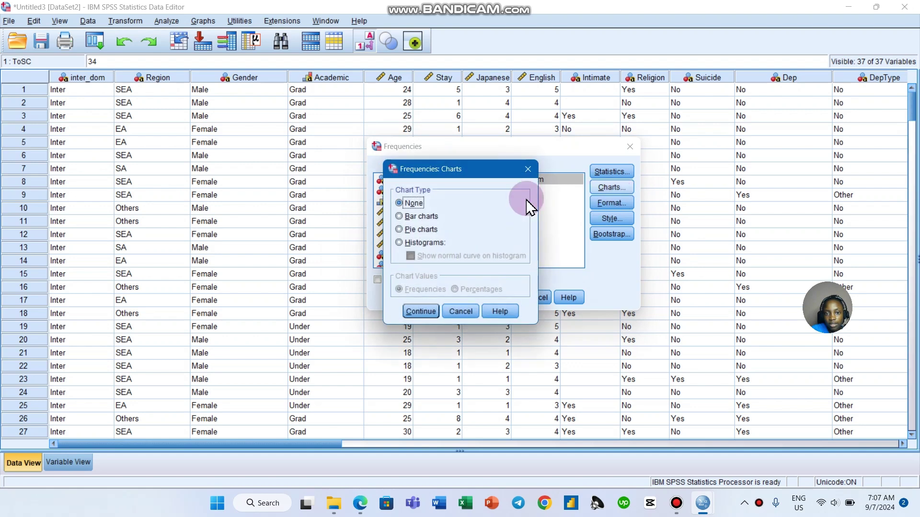
click(421, 230)
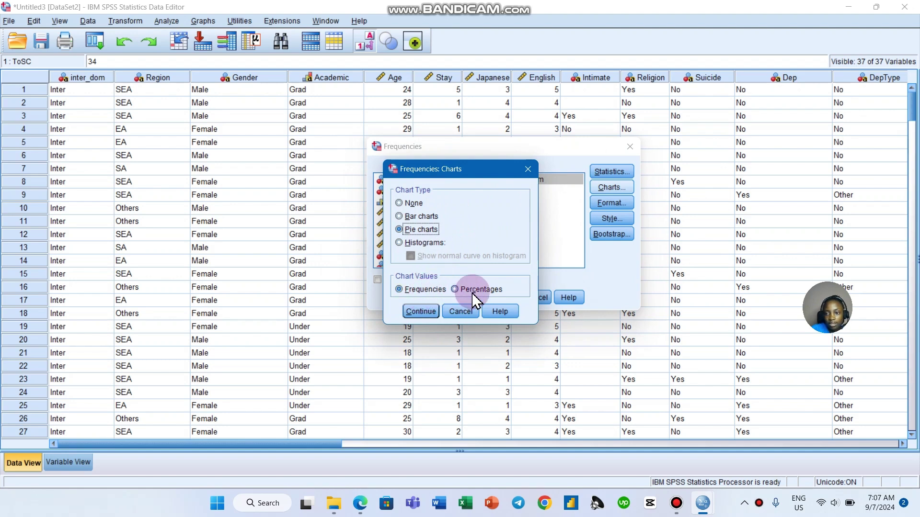
click(492, 286)
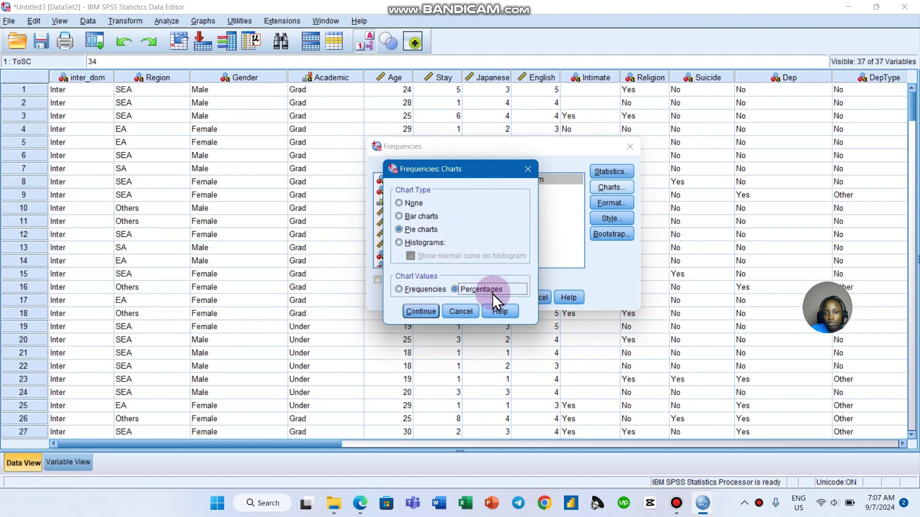
click(434, 314)
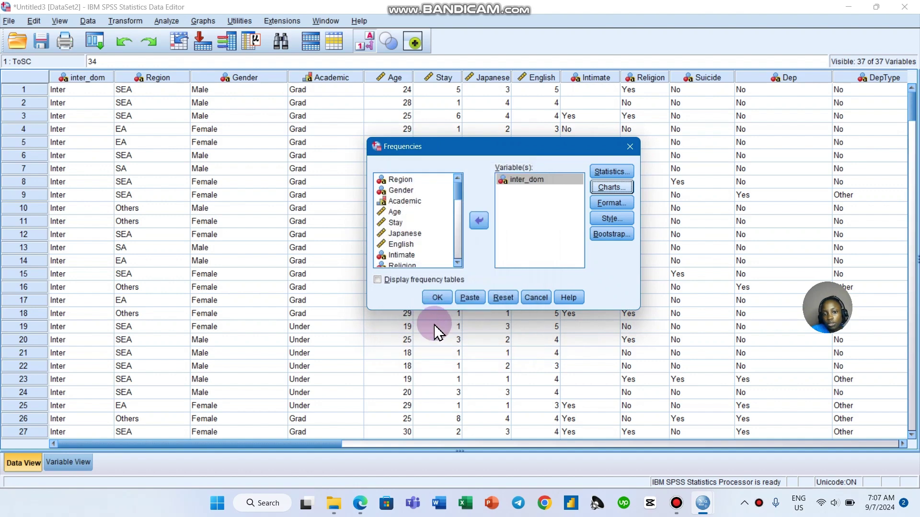
click(441, 298)
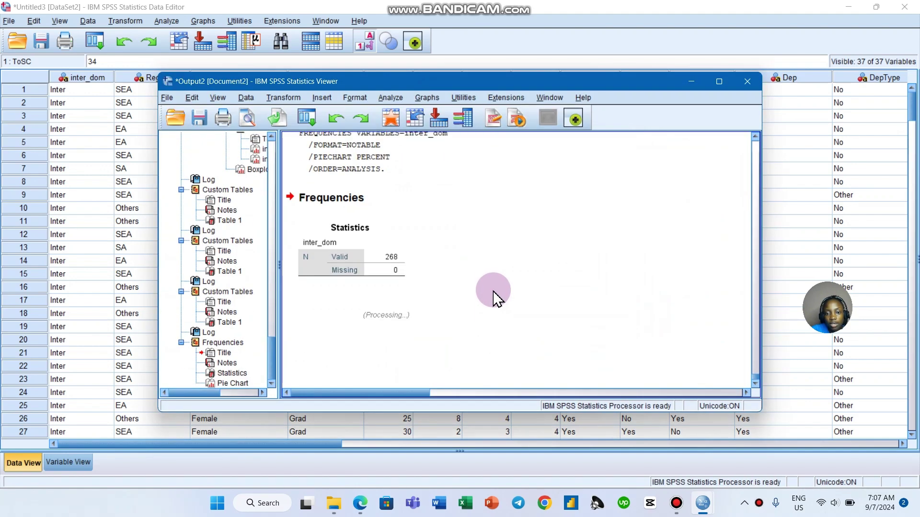
click(719, 82)
click(554, 199)
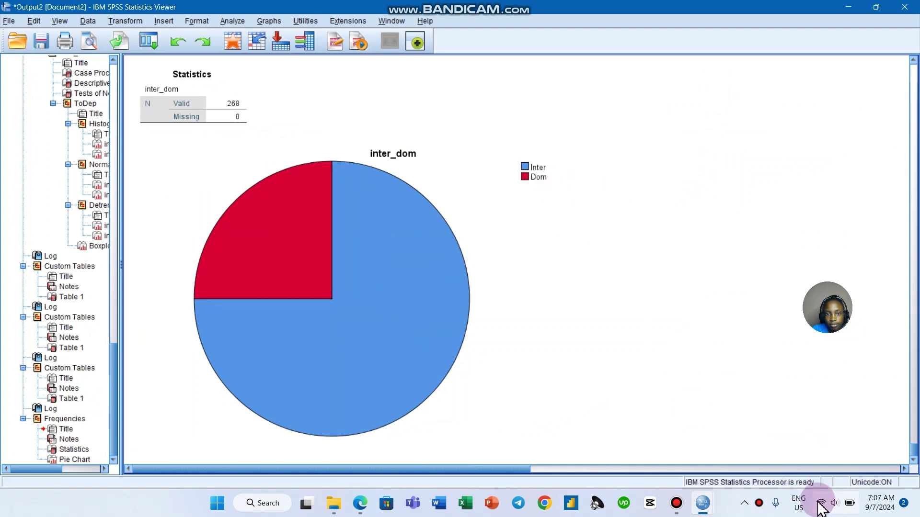
click(563, 223)
click(194, 85)
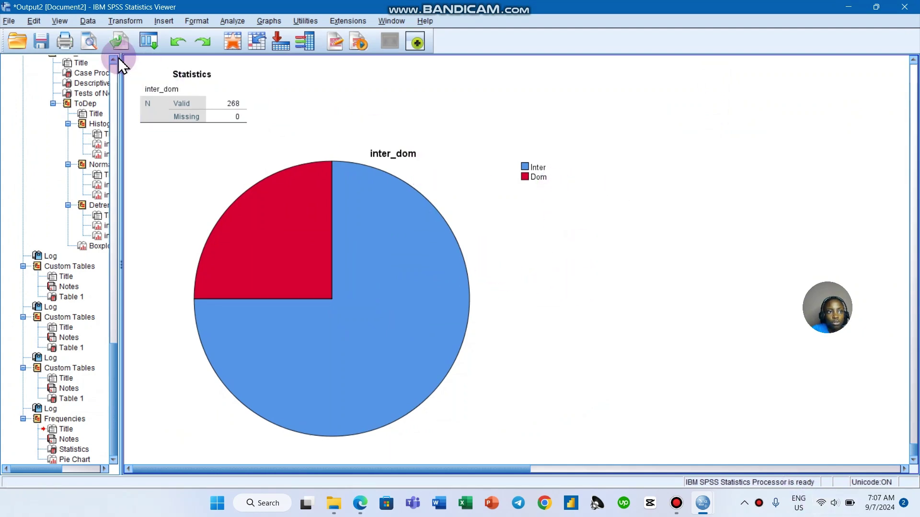
Reopen the Frequencies analysis and replace inter_dom with Region and Gender as the variables.
click(231, 22)
mouse_move(245, 38)
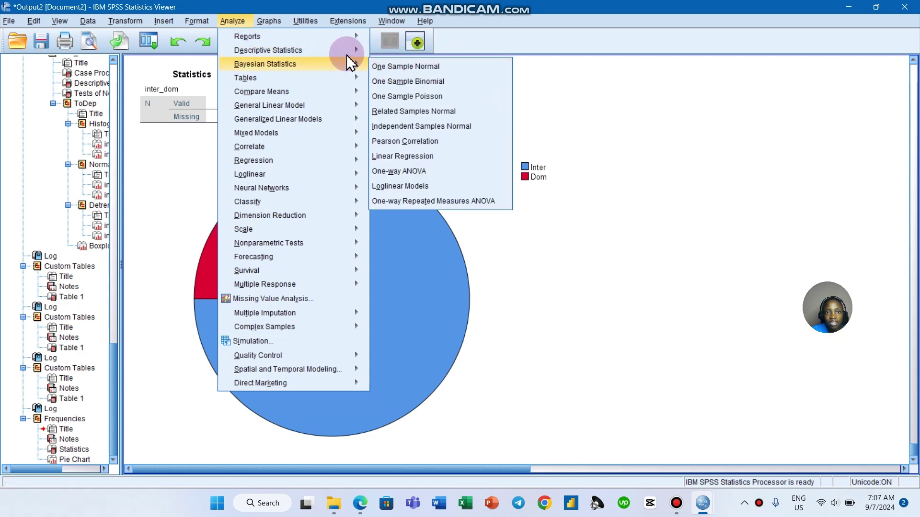
click(388, 52)
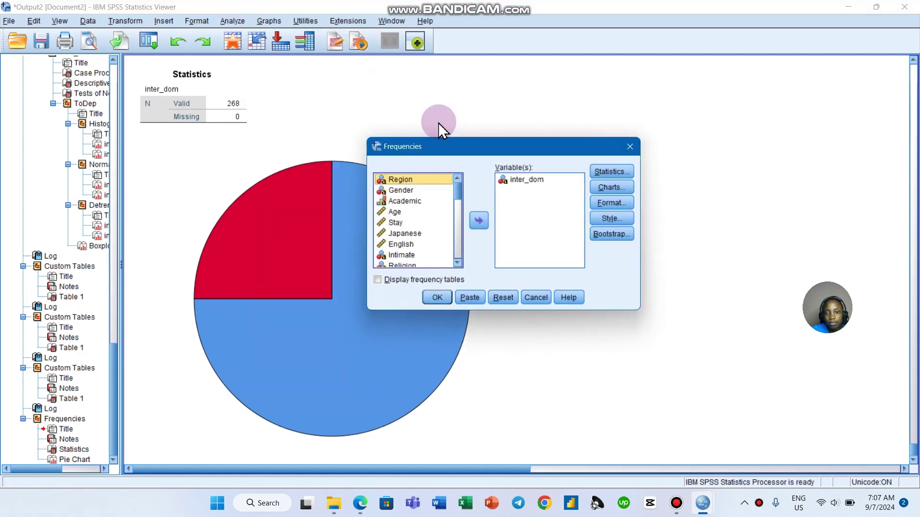
click(517, 182)
click(478, 220)
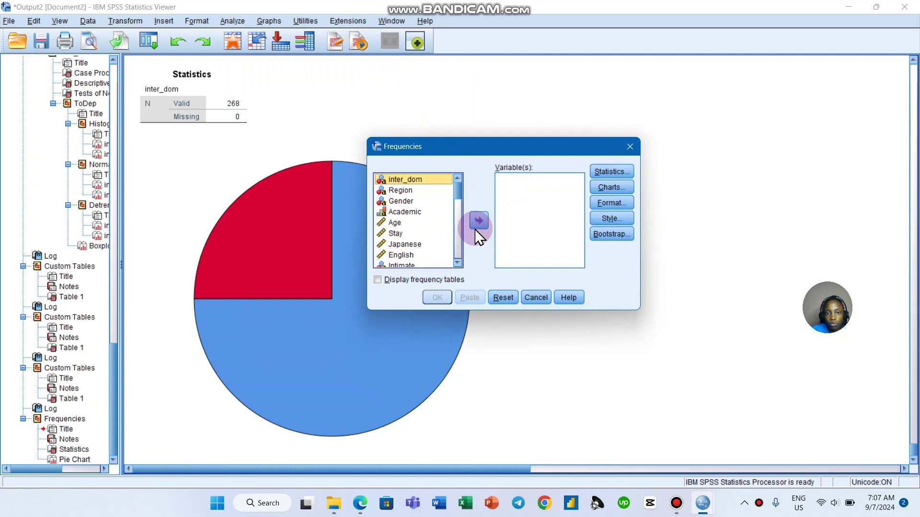
click(417, 199)
click(416, 190)
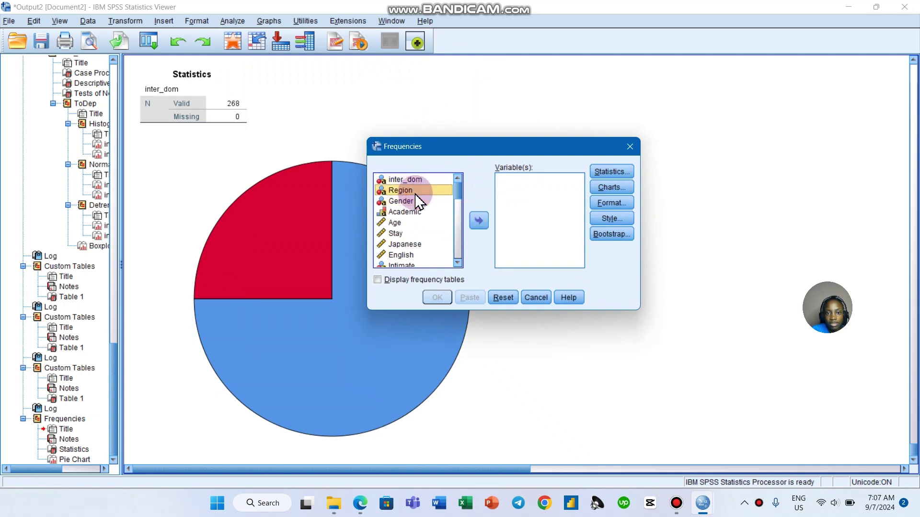
click(478, 220)
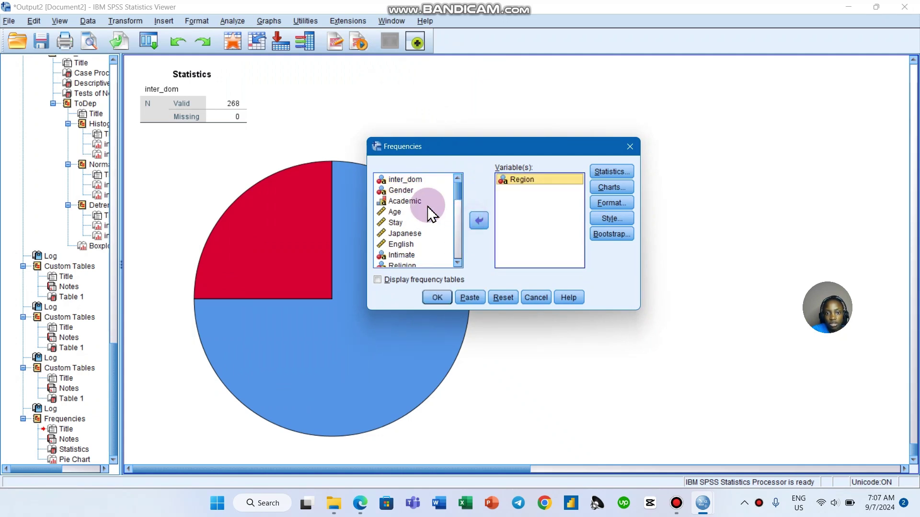
click(423, 191)
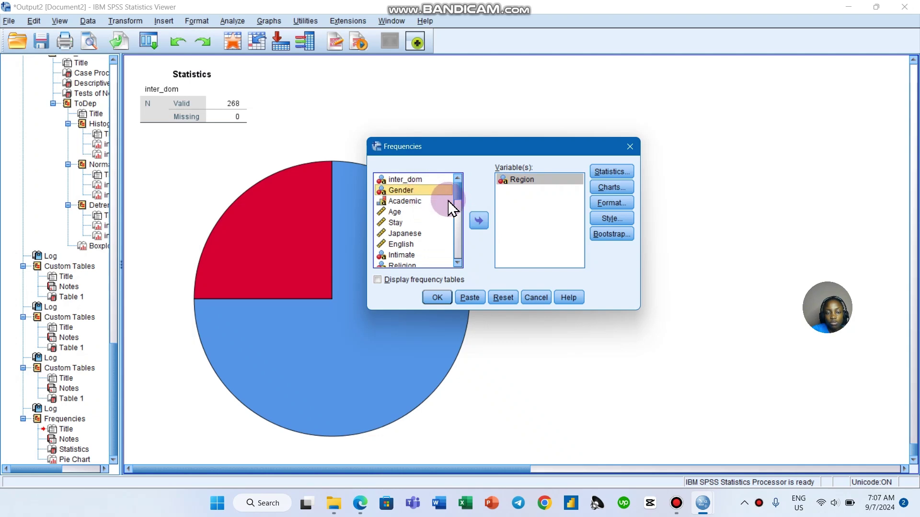
click(478, 221)
scroll(445, 218, down, 2)
scroll(444, 222, up, 2)
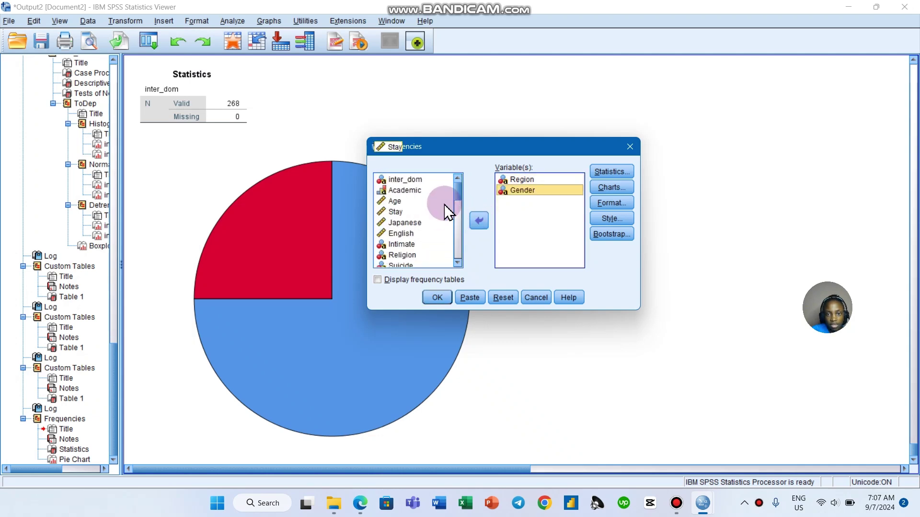
Generate percentage-based pie charts for Region and Gender and look over both charts in the output.
click(605, 188)
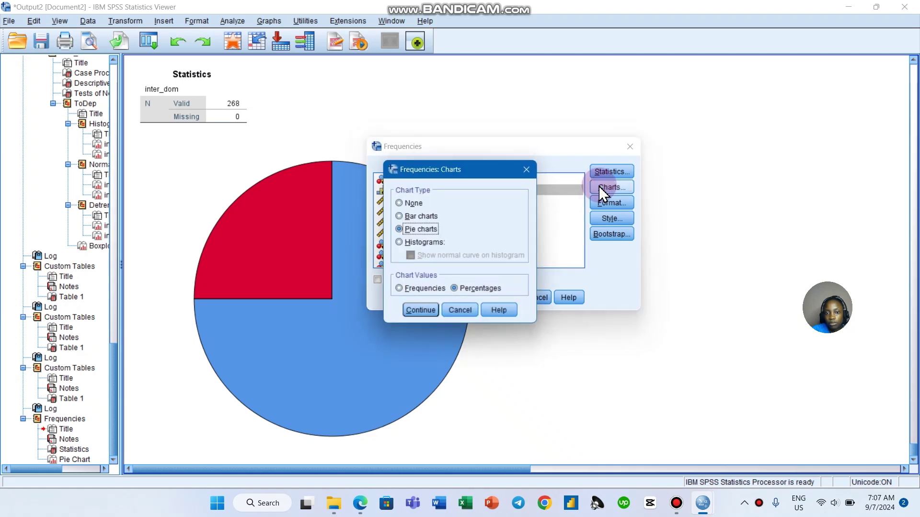
click(427, 314)
click(432, 297)
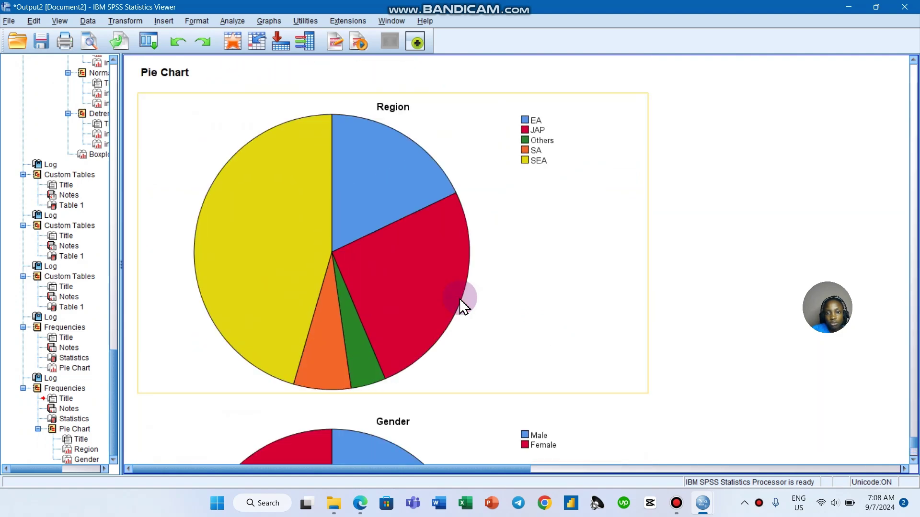
scroll(462, 304, down, 5)
scroll(570, 341, up, 4)
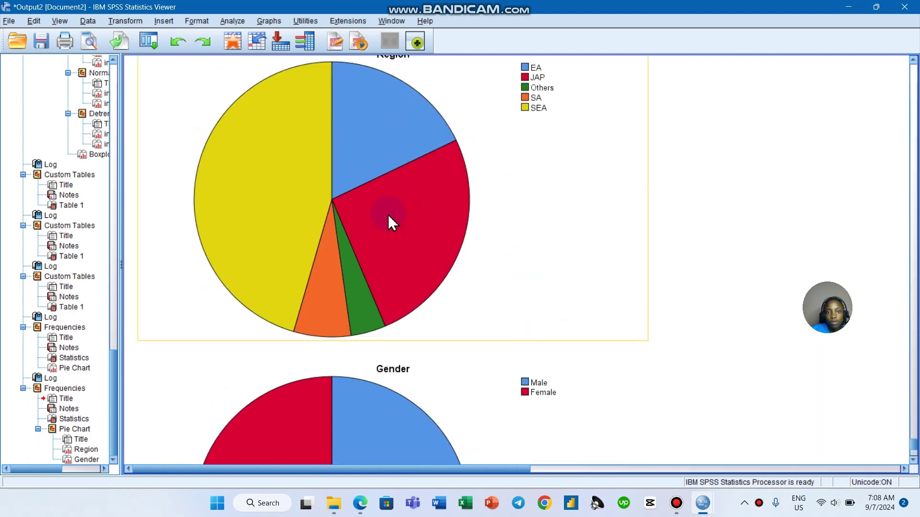
scroll(419, 180, up, 1)
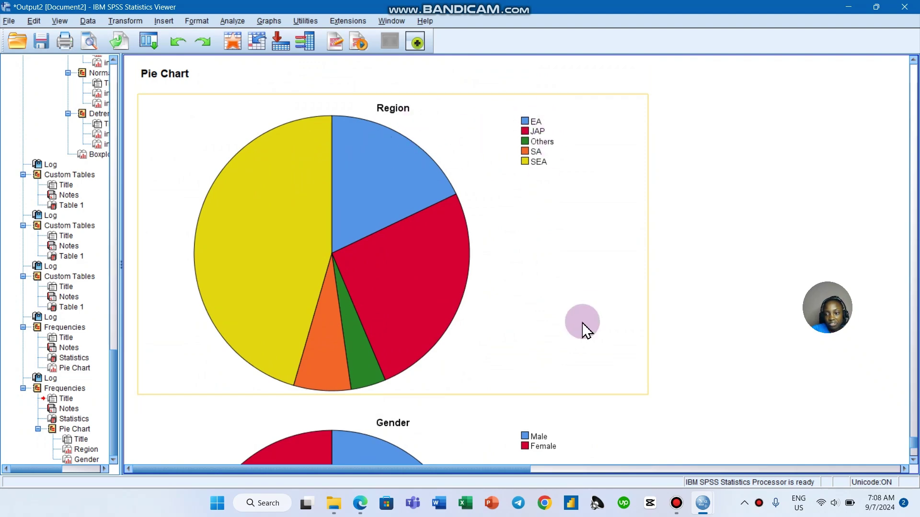
scroll(582, 326, down, 5)
scroll(567, 316, up, 6)
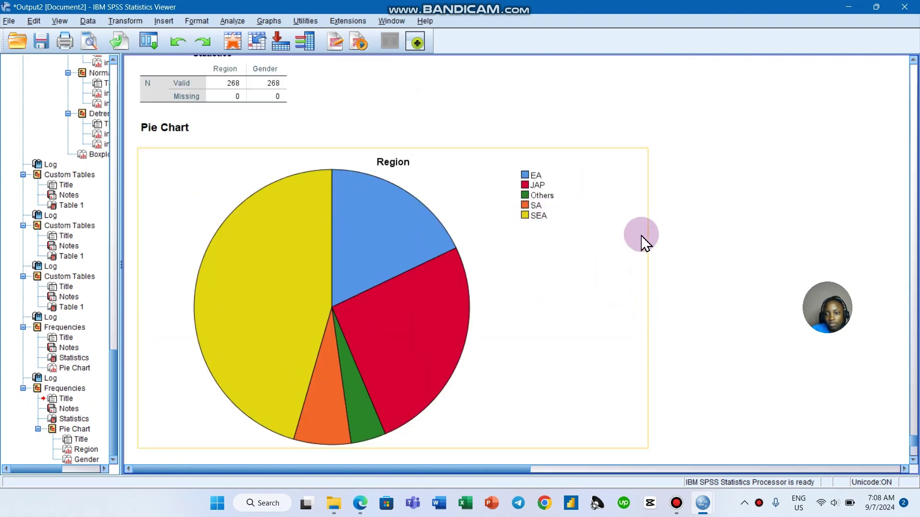
scroll(575, 223, down, 5)
scroll(589, 211, up, 6)
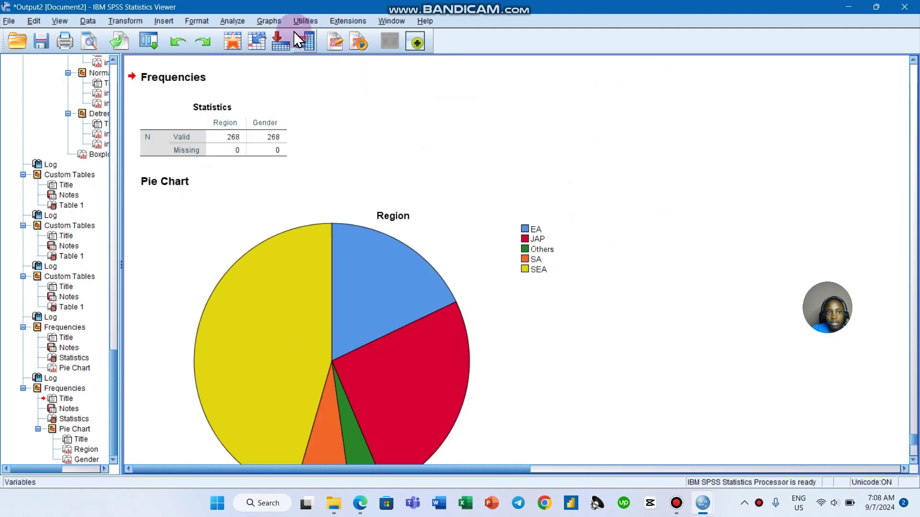
Reopen the Frequencies analysis and remove Gender from the variables, leaving Region alone.
click(232, 21)
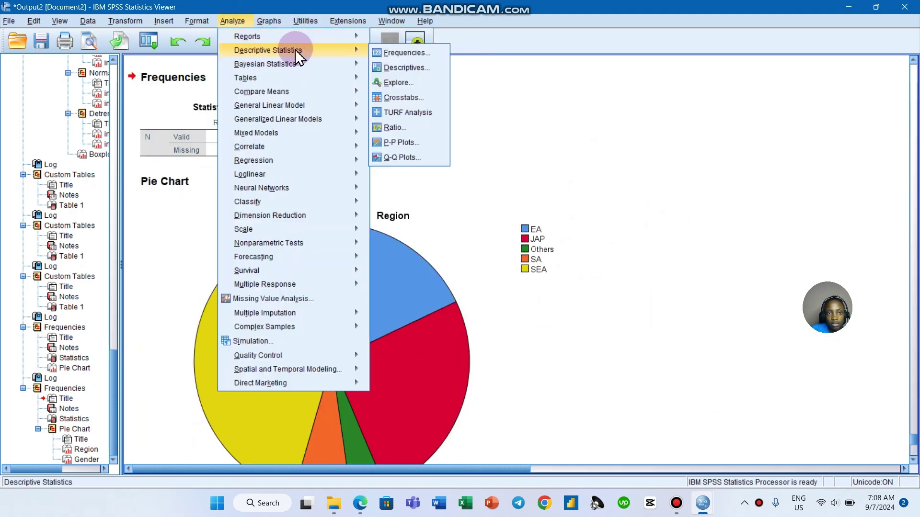
click(381, 52)
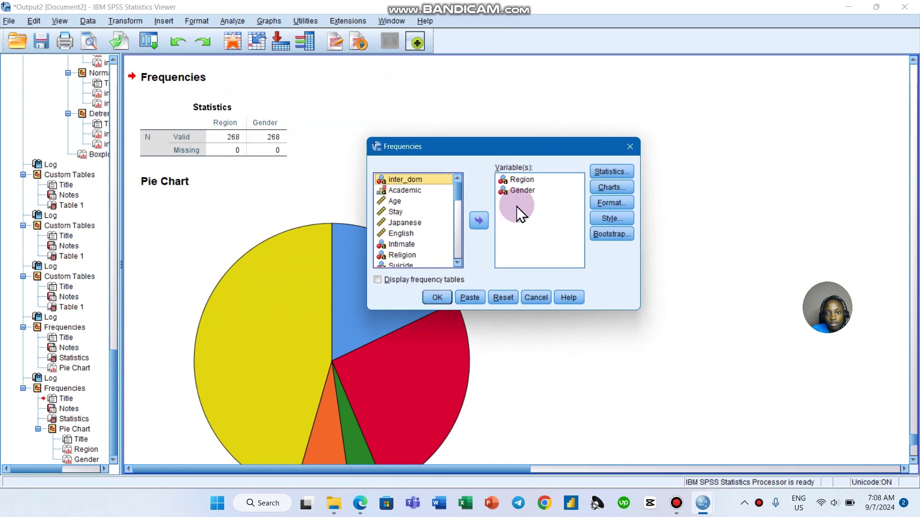
click(522, 190)
click(479, 221)
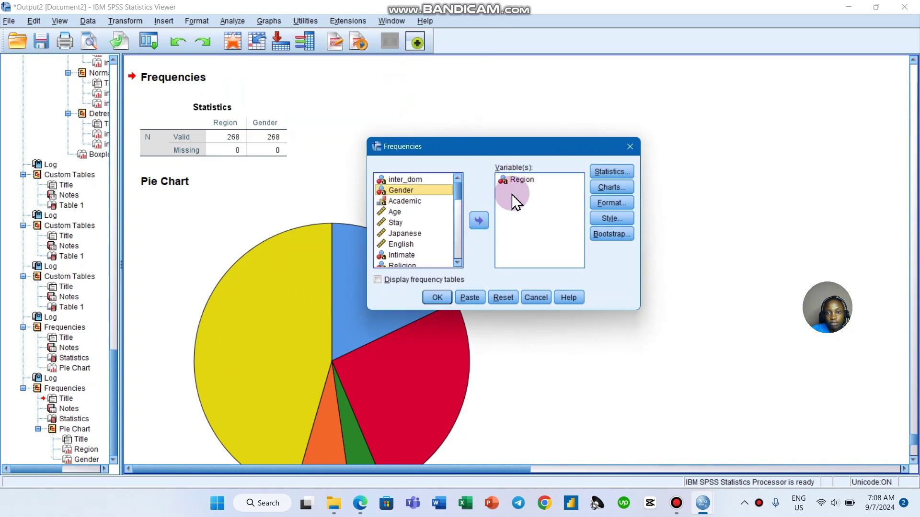
Set the chart type for Region to Bar charts with percentages as chart values.
click(596, 186)
click(421, 229)
click(418, 218)
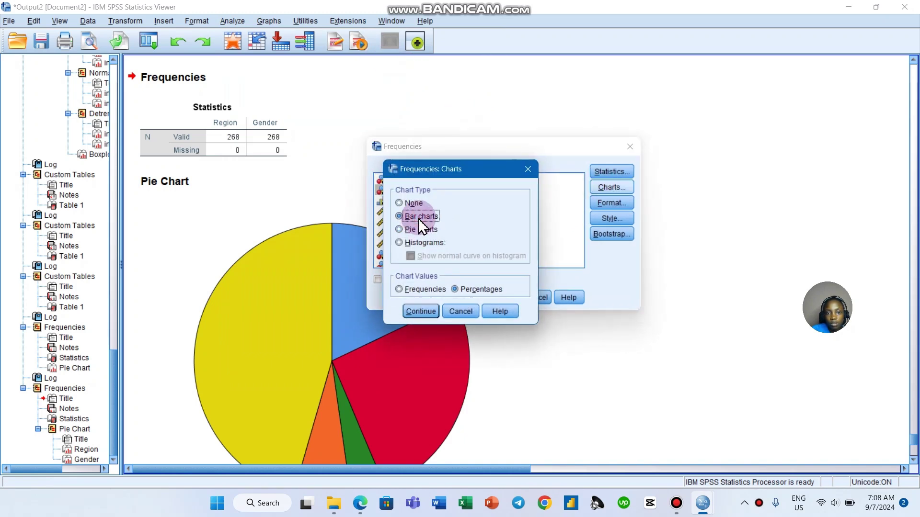
click(429, 316)
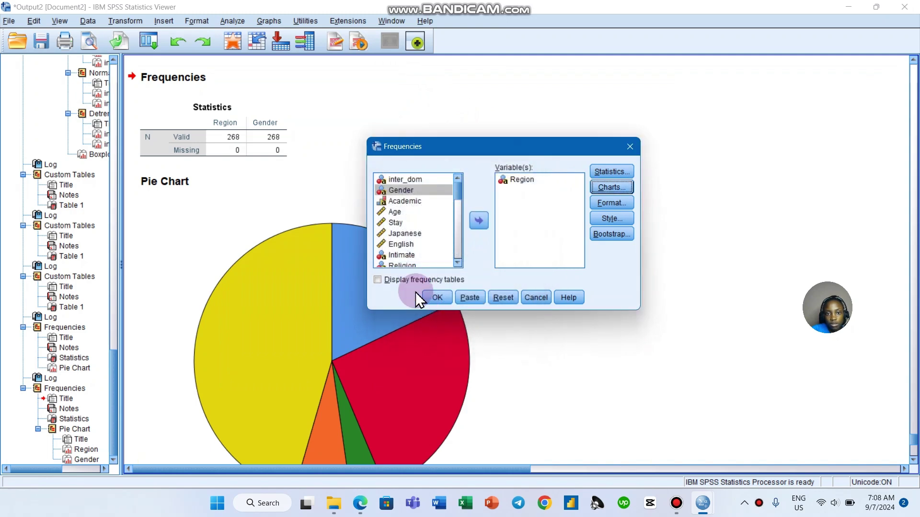
Add Academic, Intimate, Age_Cate and Jape_Cate to the Frequencies variables alongside Region.
click(415, 202)
click(479, 220)
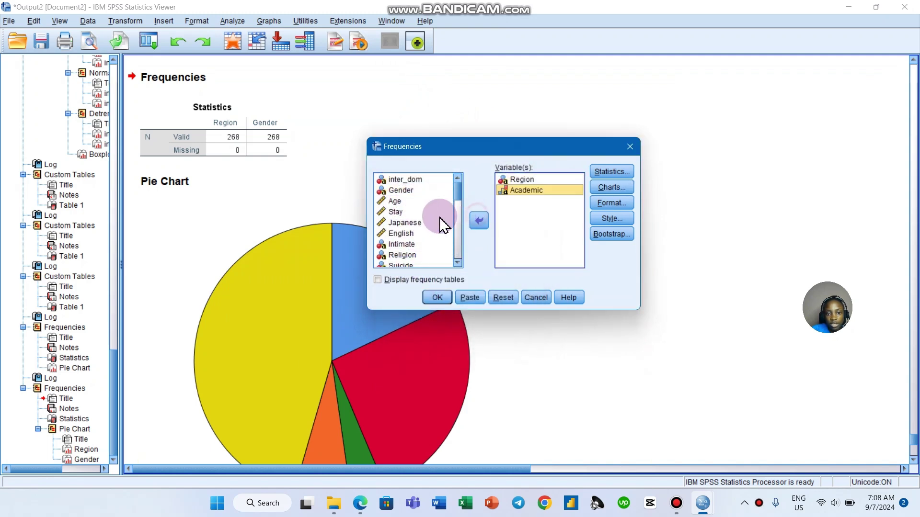
double_click(415, 245)
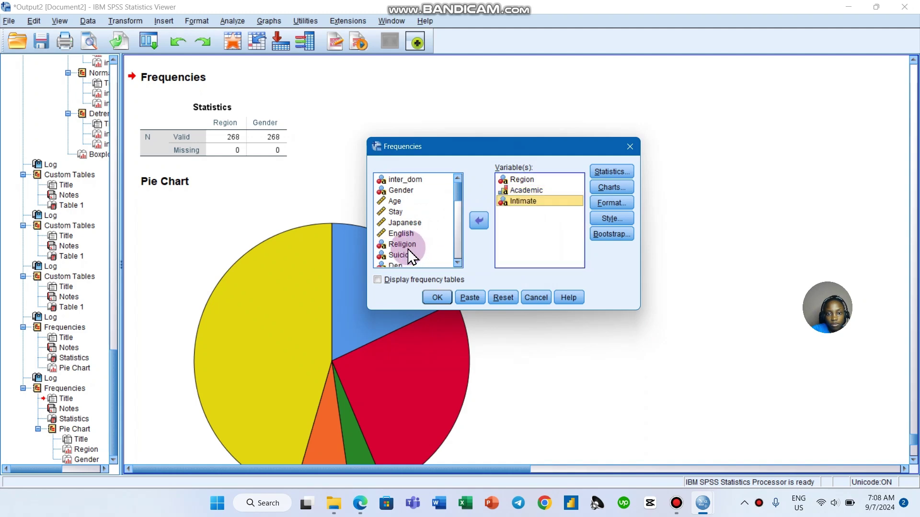
scroll(437, 247, down, 5)
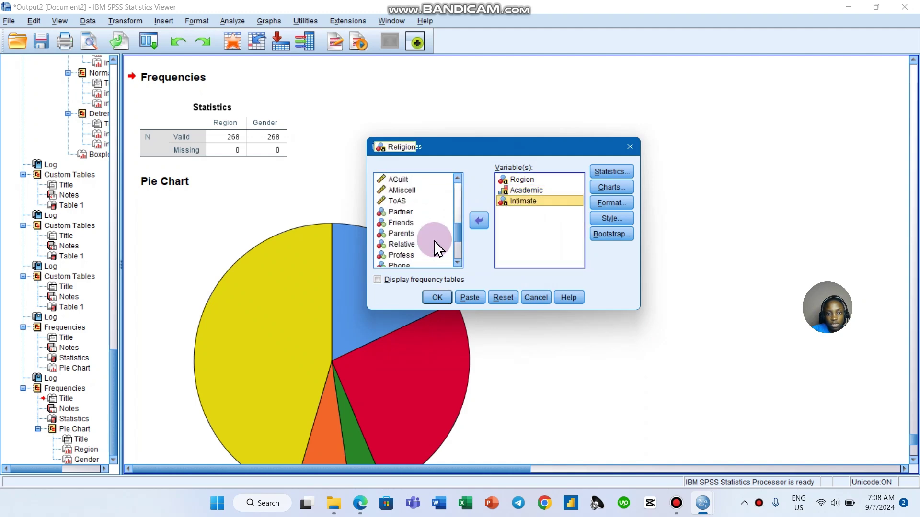
scroll(437, 247, down, 3)
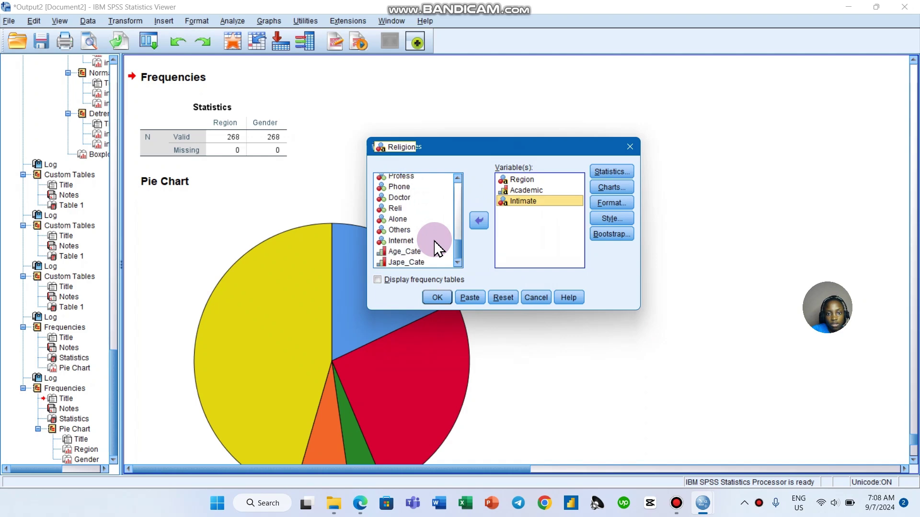
double_click(415, 250)
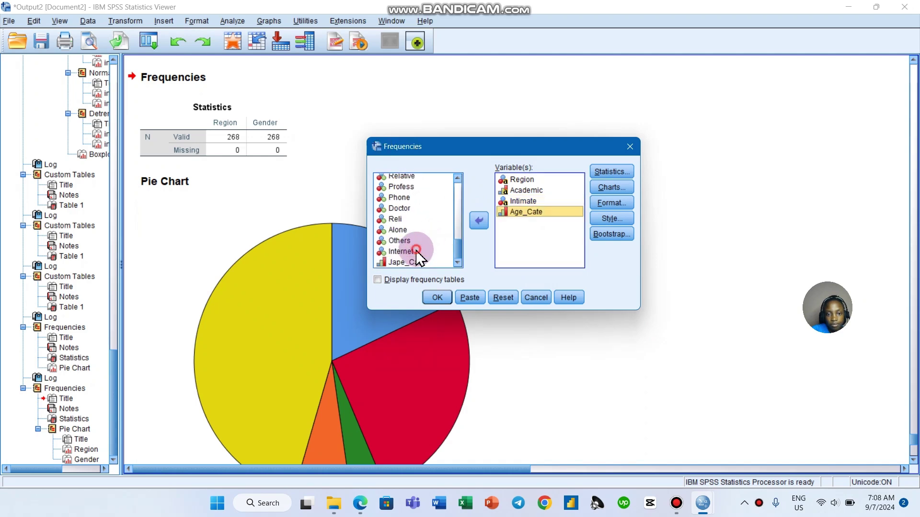
click(413, 260)
double_click(412, 260)
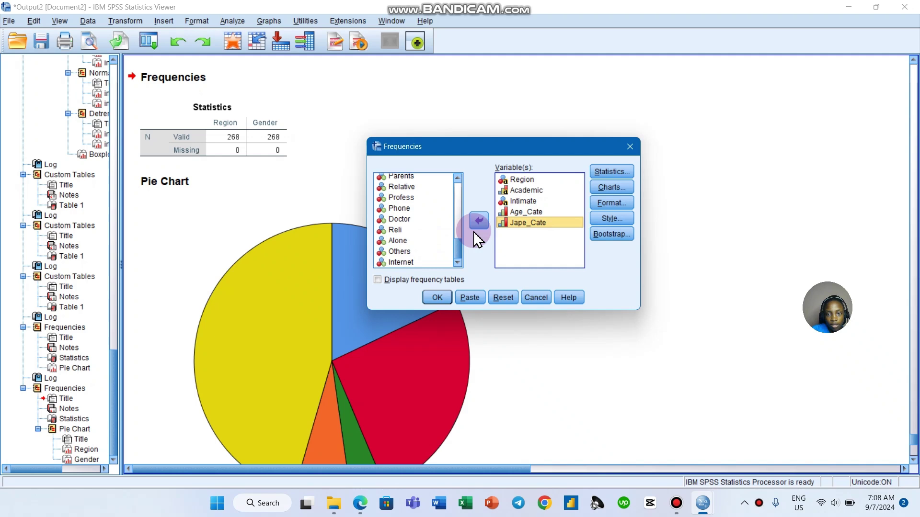
Generate bar charts with frequencies as chart values for all listed variables and look over the charts in the output.
click(597, 186)
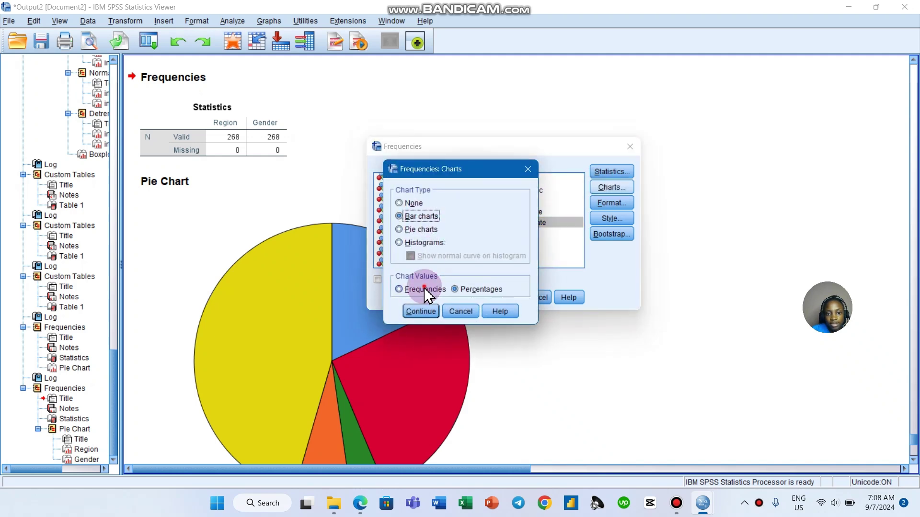
click(430, 309)
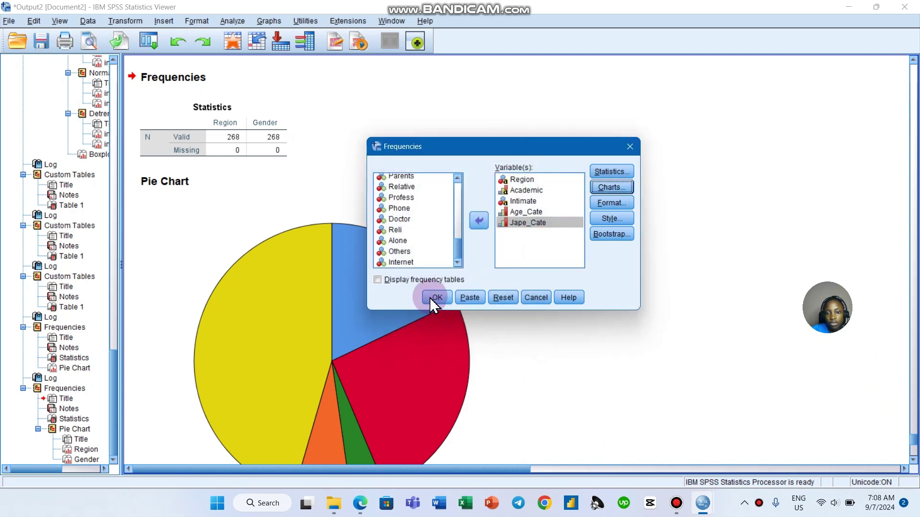
click(432, 295)
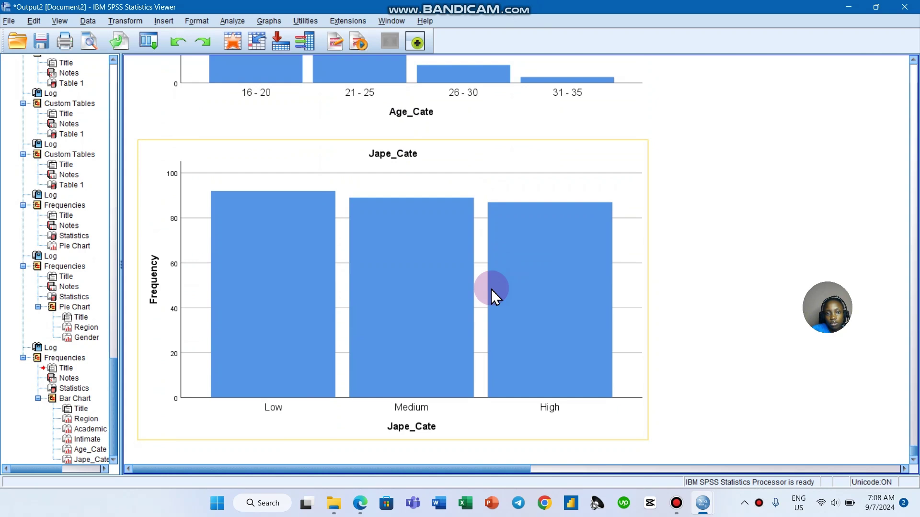
scroll(546, 300, up, 5)
scroll(556, 296, up, 10)
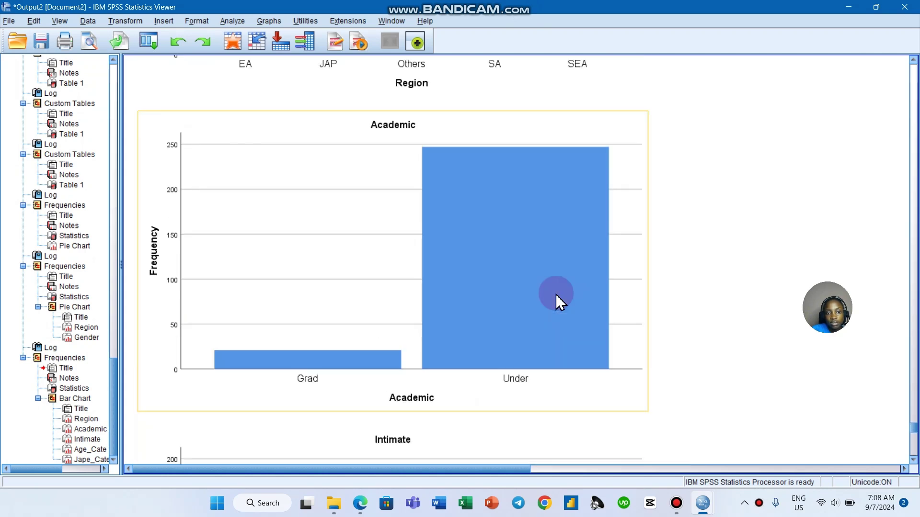
scroll(572, 304, up, 3)
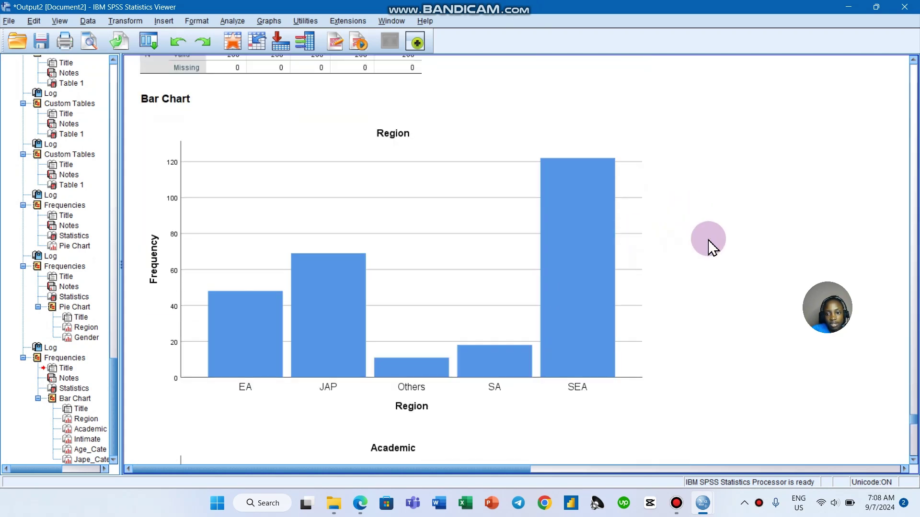
Open the Region bar chart in the Chart Editor and maximize the editor window.
click(469, 148)
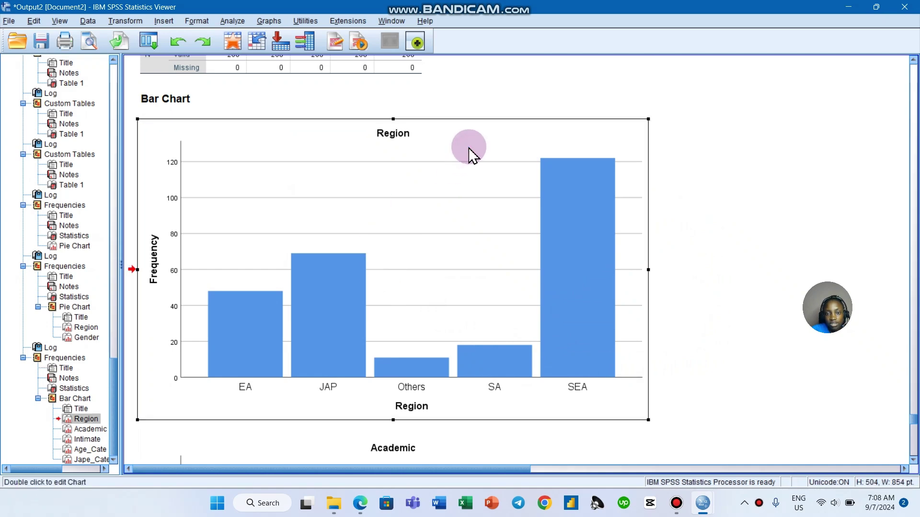
double_click(469, 148)
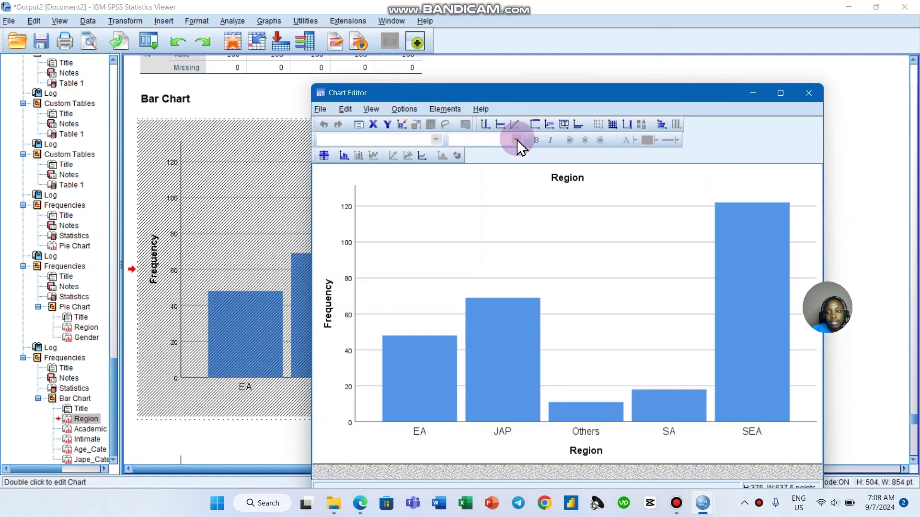
click(781, 94)
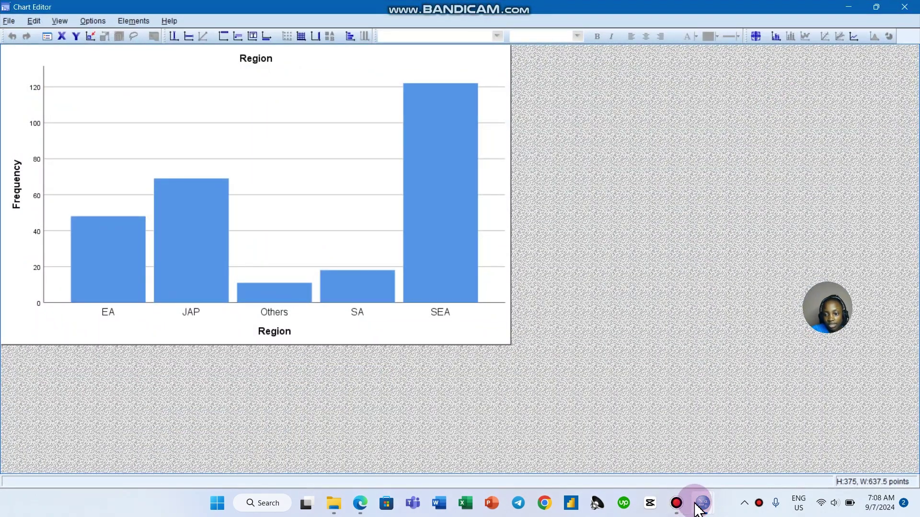
mouse_move(702, 505)
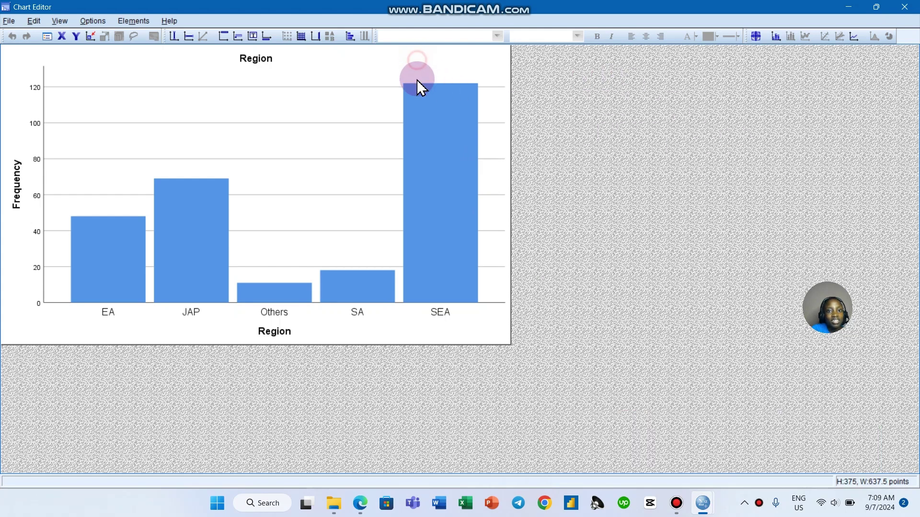
click(203, 78)
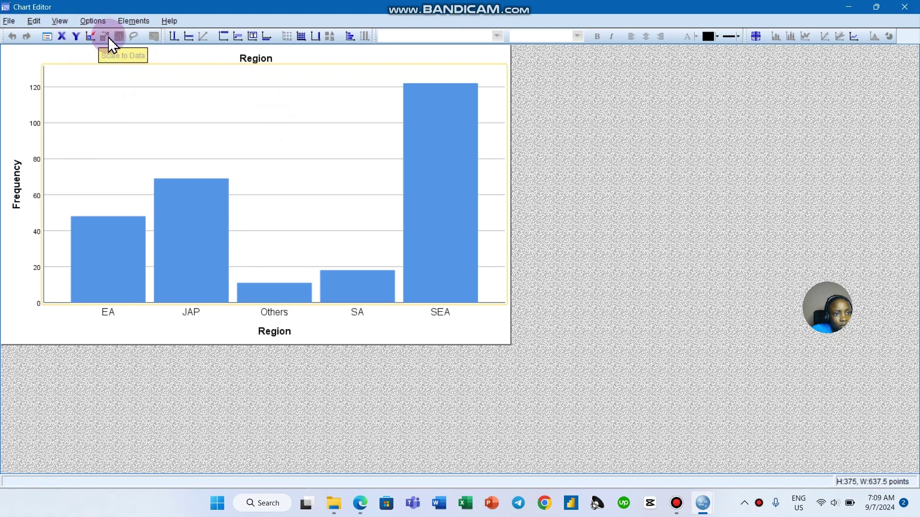
Open the properties of the Region chart's bars and try out different bar widths such as 41% and 80%.
double_click(194, 222)
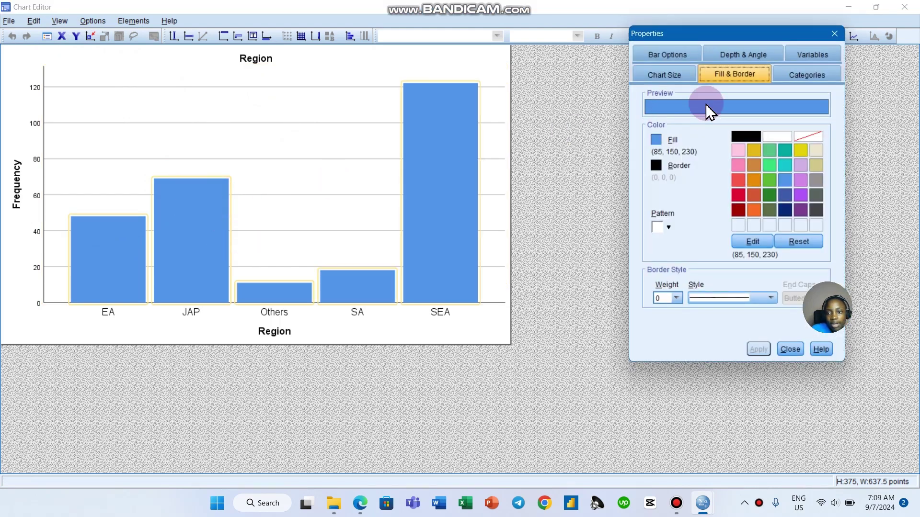
drag(818, 294, 494, 358)
click(675, 52)
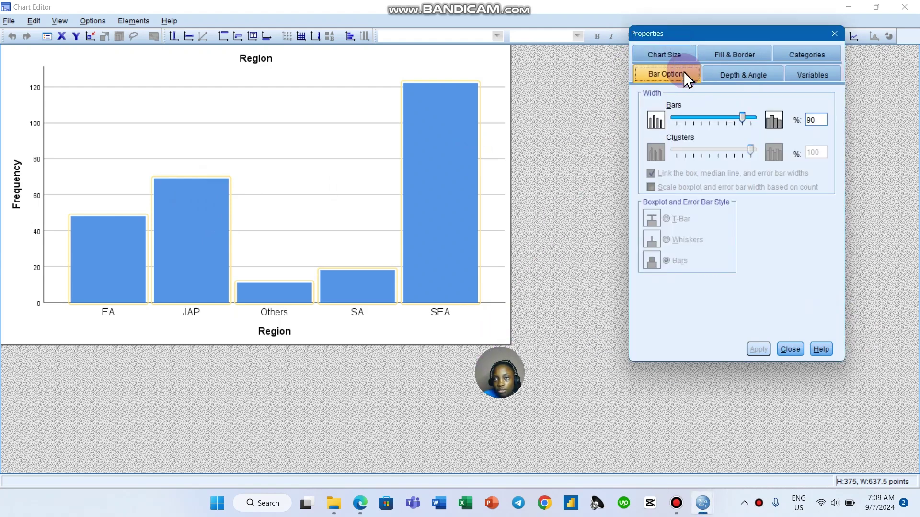
drag(738, 124, 735, 121)
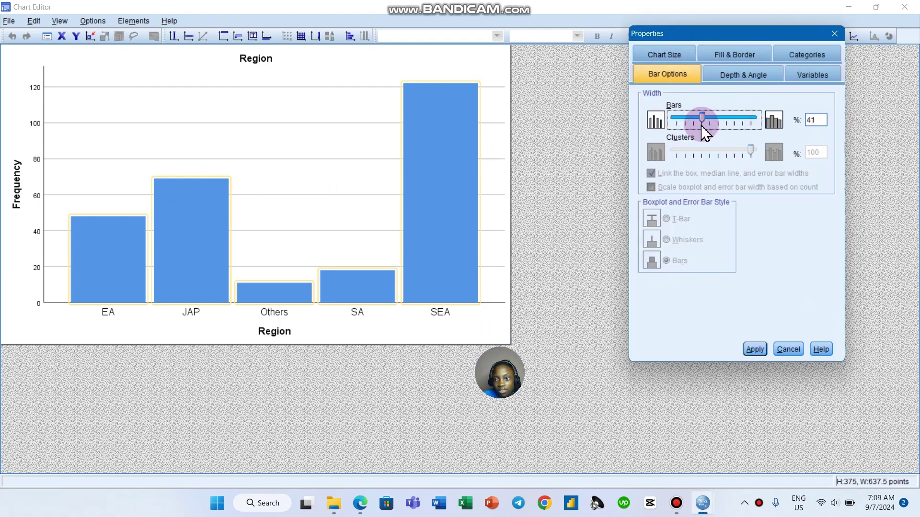
drag(703, 118, 727, 118)
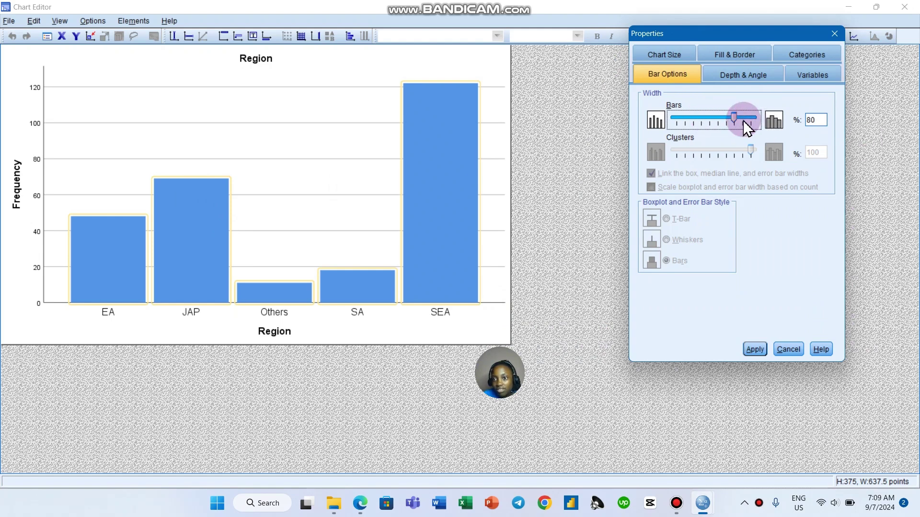
Sort the Region categories by Value in ascending order and apply the sorting to the chart.
click(663, 56)
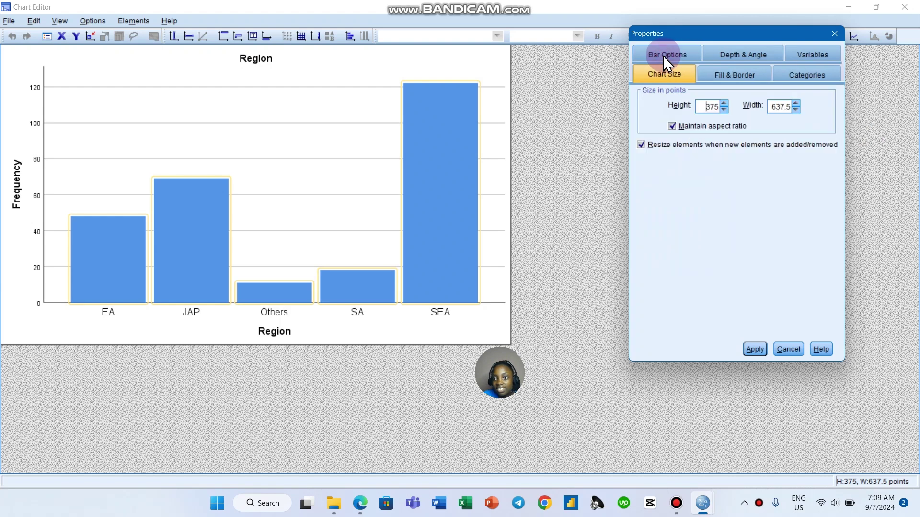
click(714, 56)
click(792, 56)
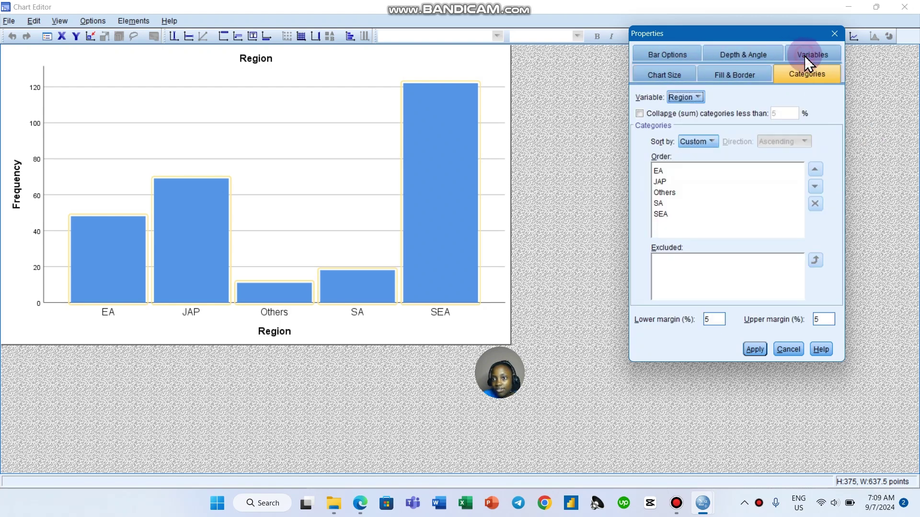
click(699, 141)
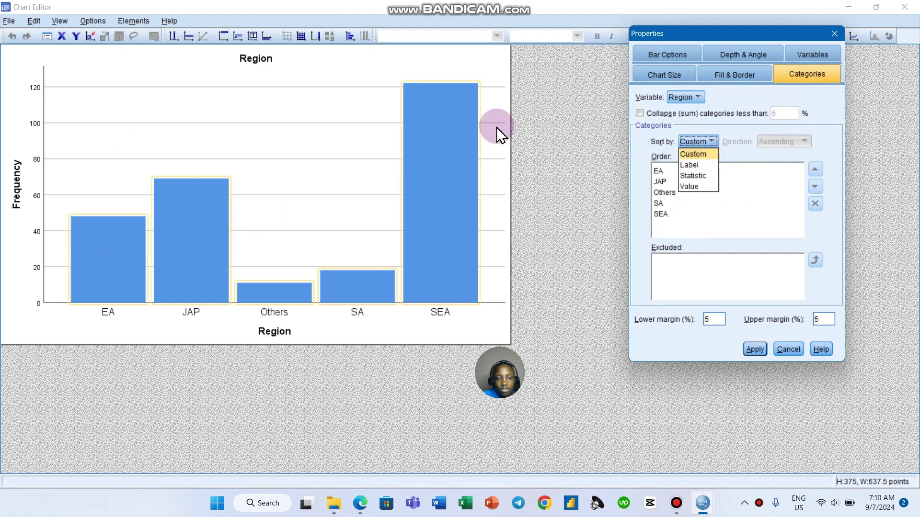
click(800, 142)
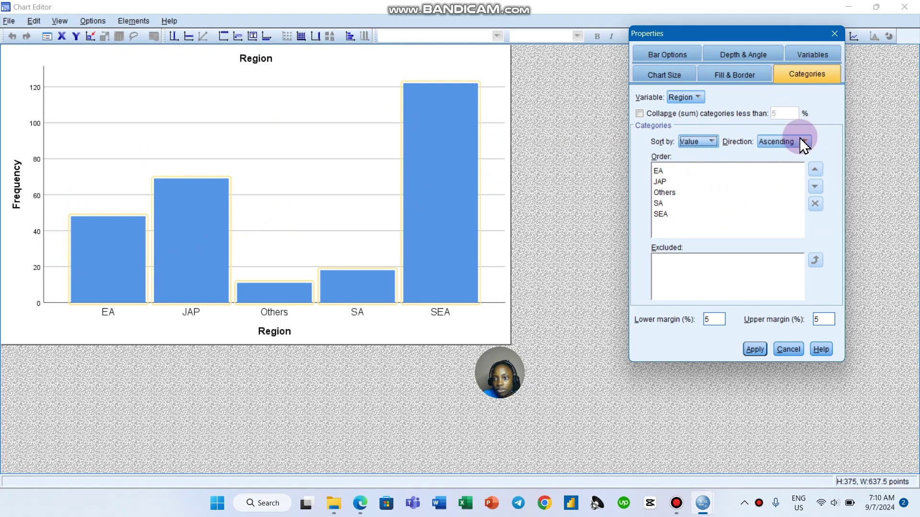
click(766, 348)
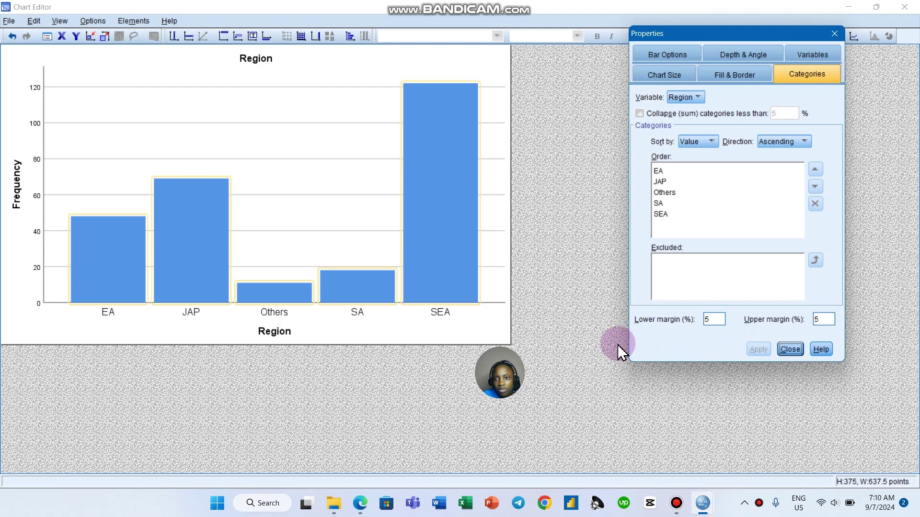
Sort the Region categories by Value in descending order and apply the change to the bar chart.
click(690, 102)
click(692, 98)
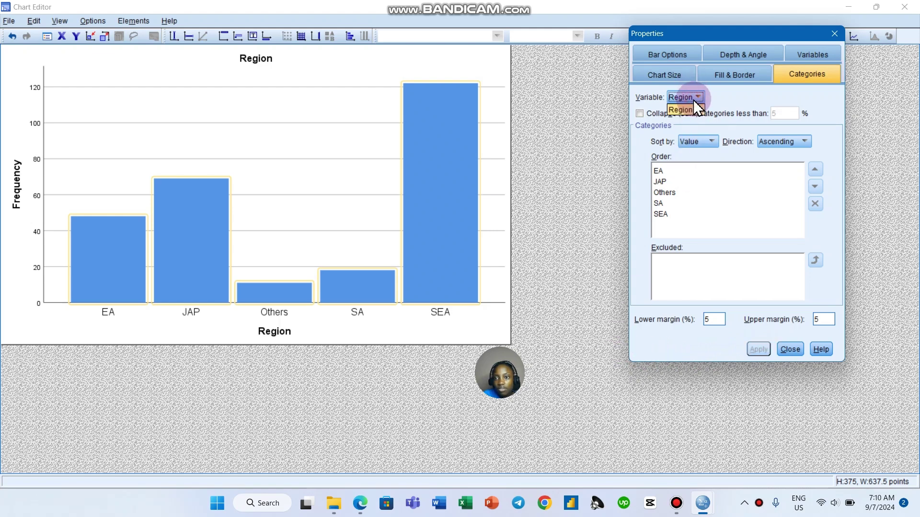
click(710, 141)
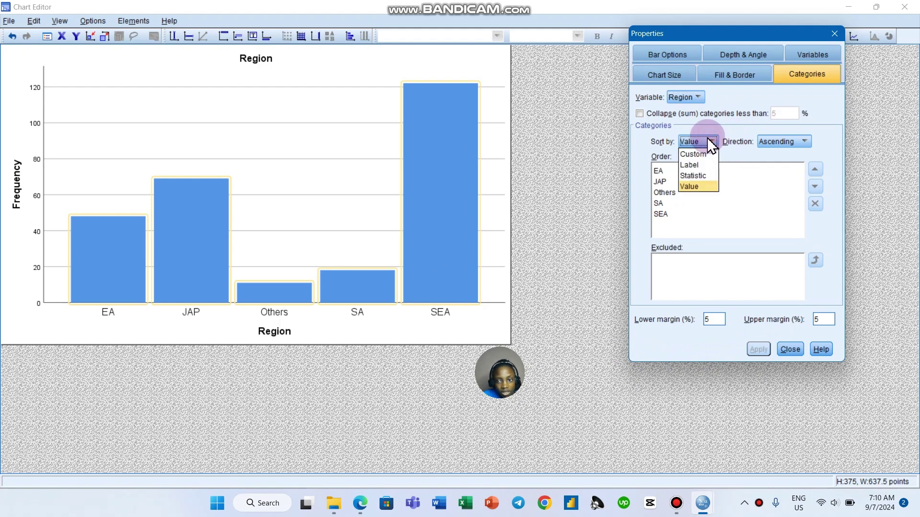
click(708, 186)
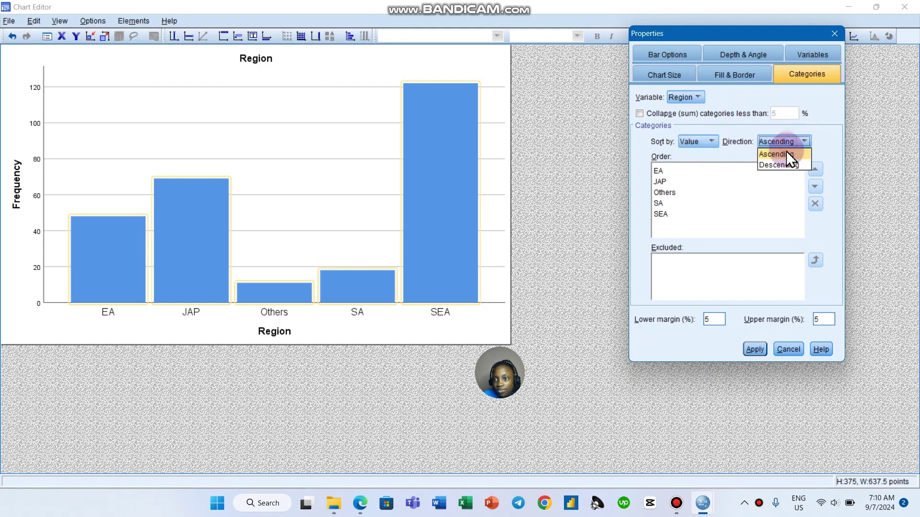
click(780, 165)
click(754, 349)
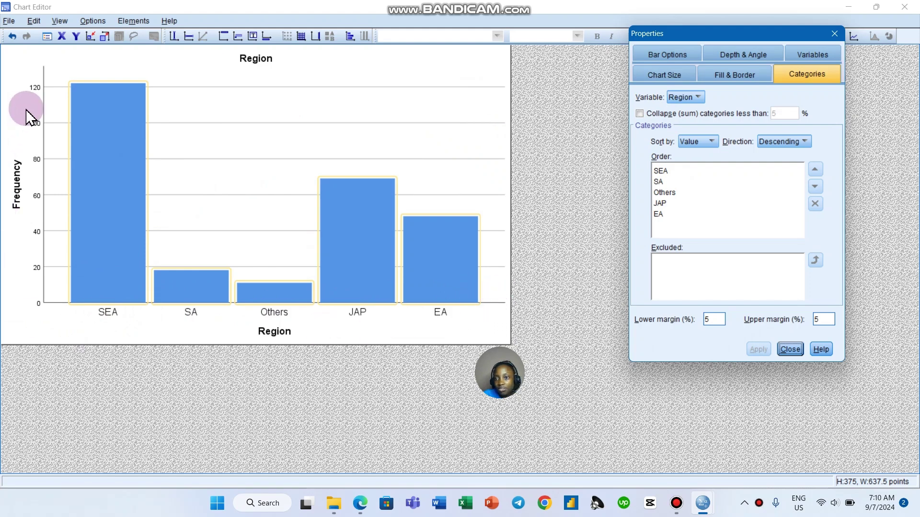
click(702, 98)
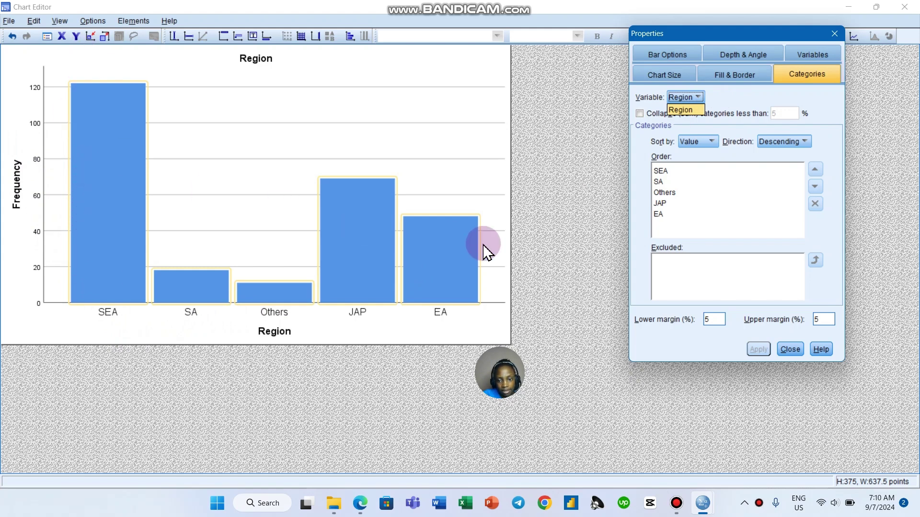
click(823, 103)
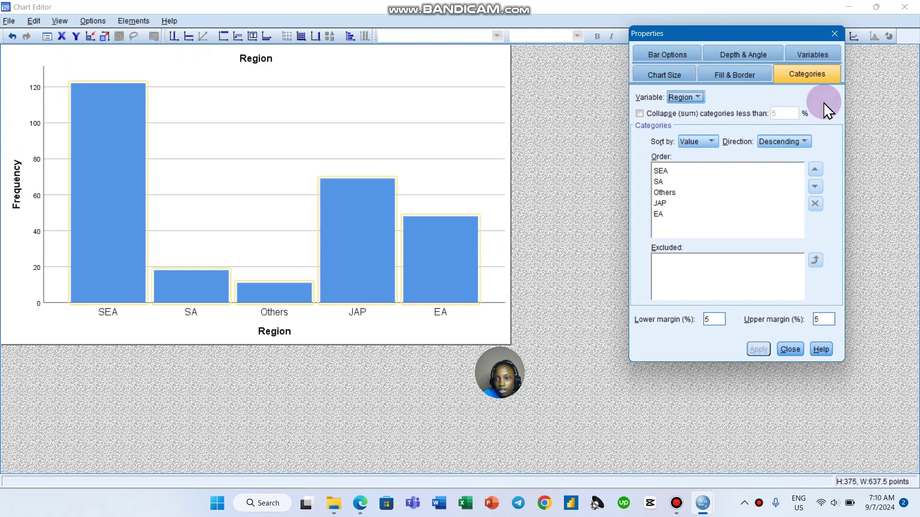
Fill all bars of the Region chart with pink (254, 130, 180) and return to the category settings.
click(755, 75)
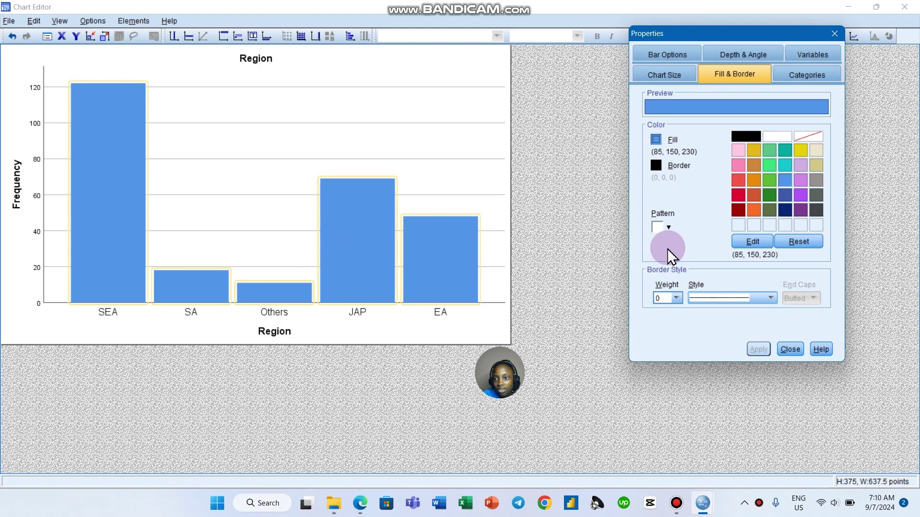
click(737, 166)
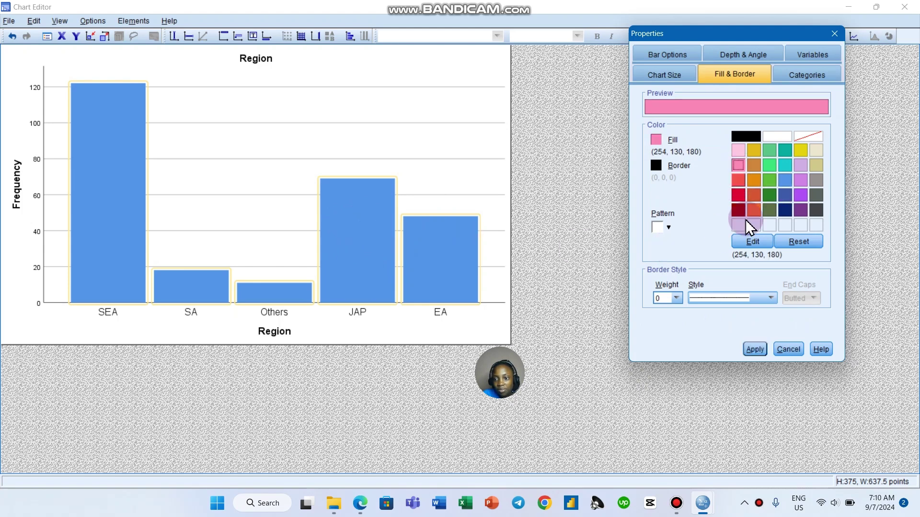
click(747, 349)
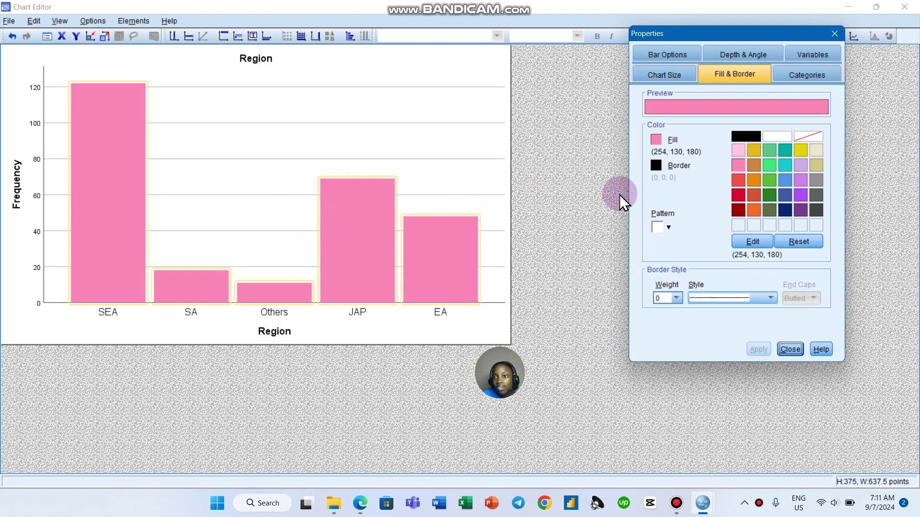
click(807, 74)
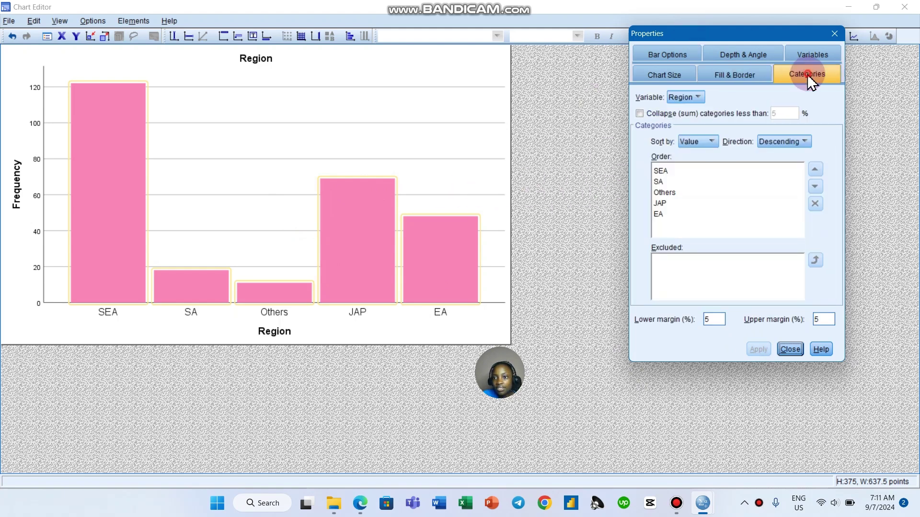
Examine the Region chart's variable axis assignments and the available element types, and close the properties.
click(810, 57)
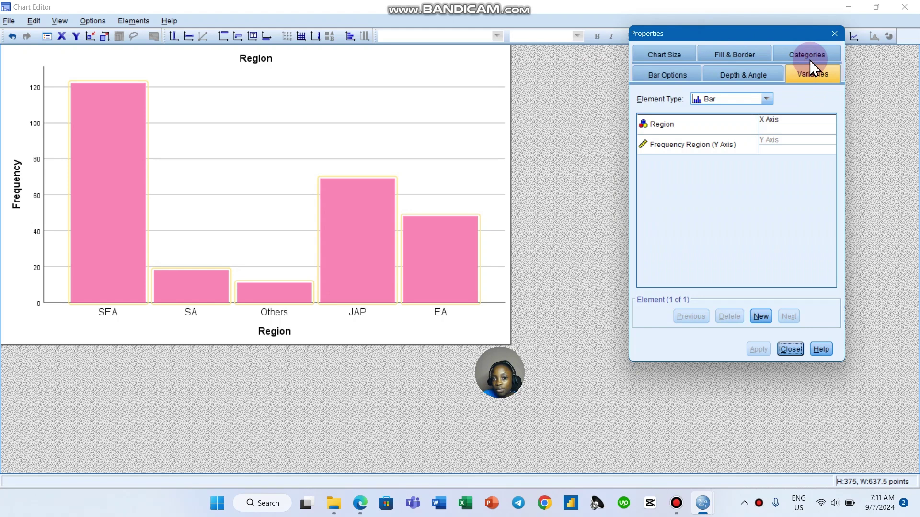
click(796, 121)
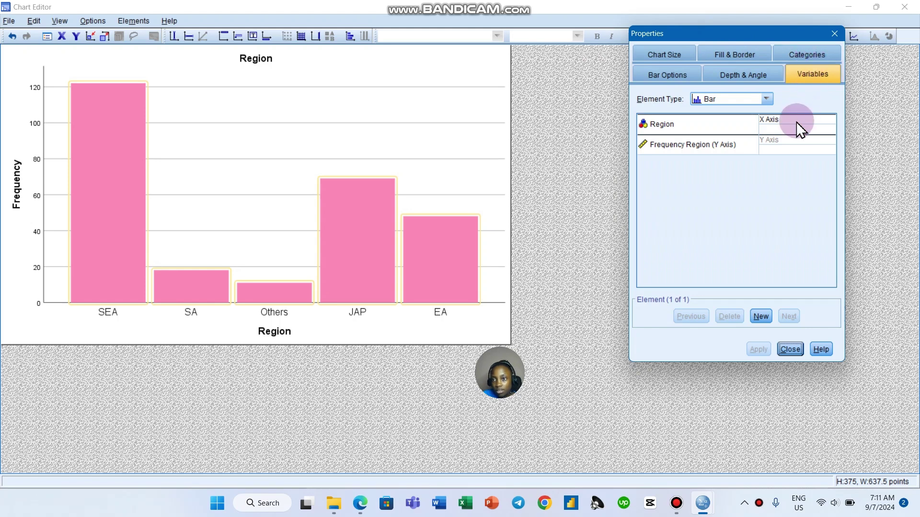
click(796, 121)
click(766, 98)
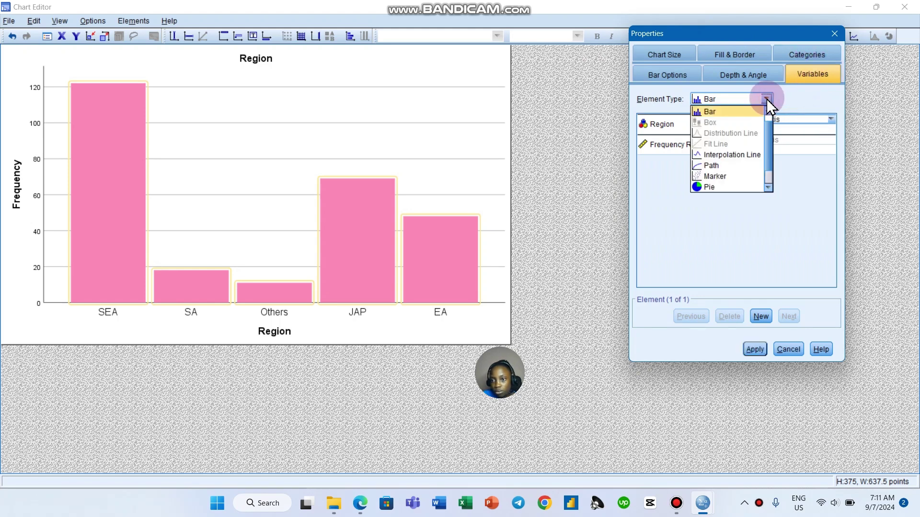
click(767, 99)
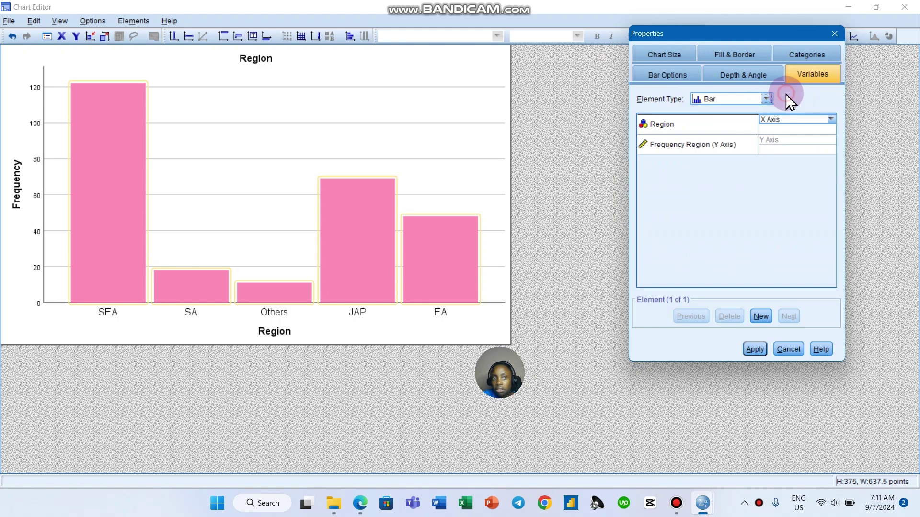
click(834, 34)
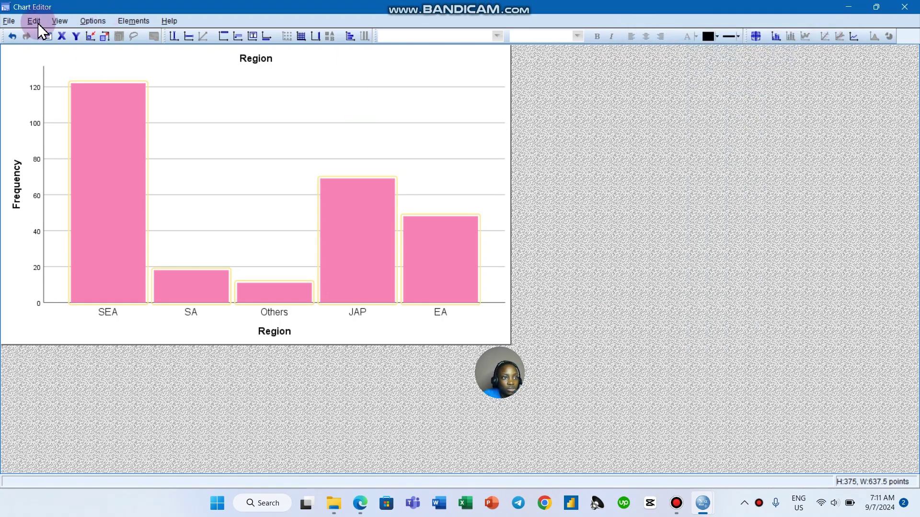
click(14, 25)
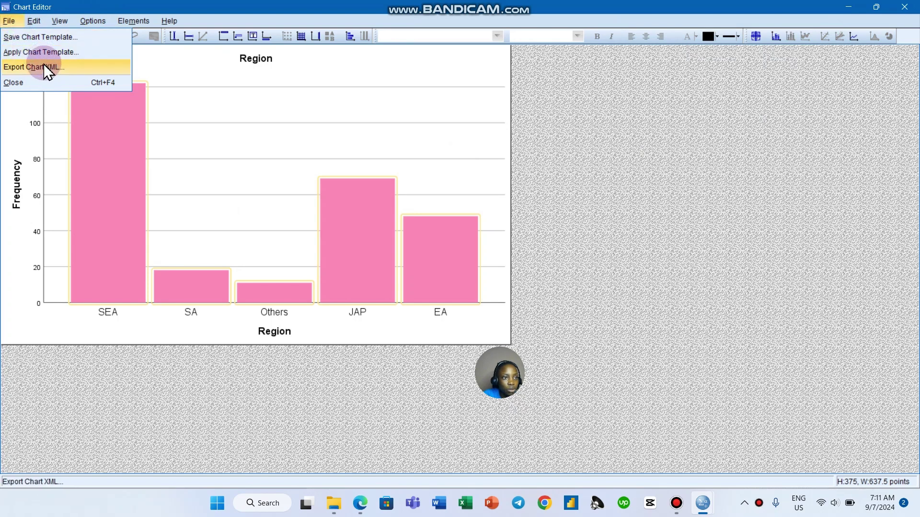
click(133, 20)
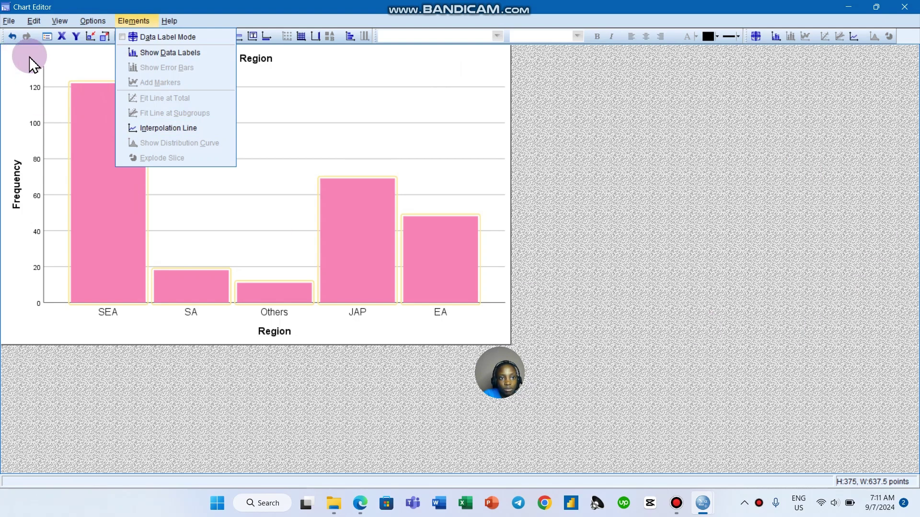
click(608, 138)
click(608, 138)
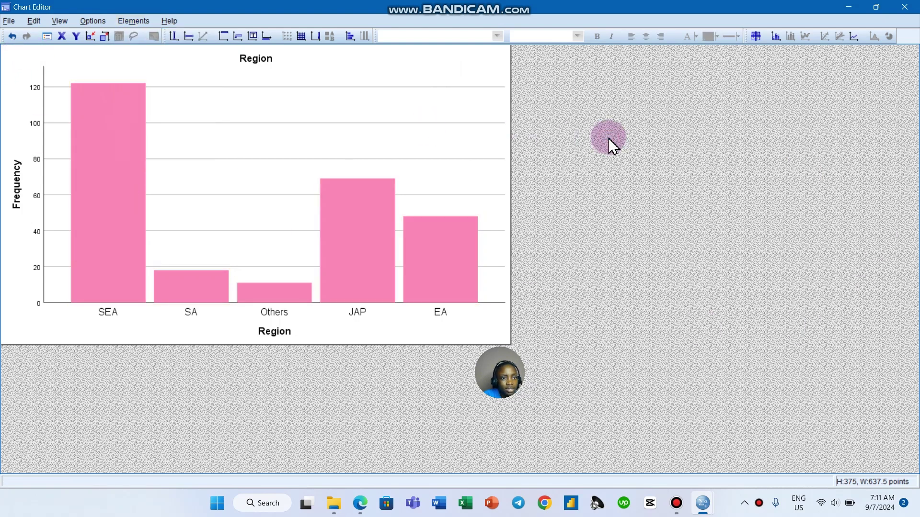
Try Data Label Mode on the Region chart and turn it off again.
click(135, 21)
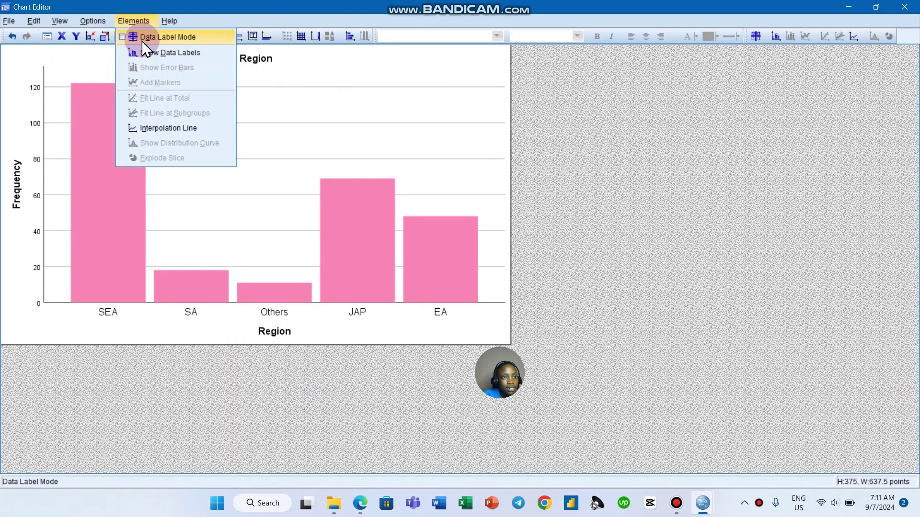
click(142, 41)
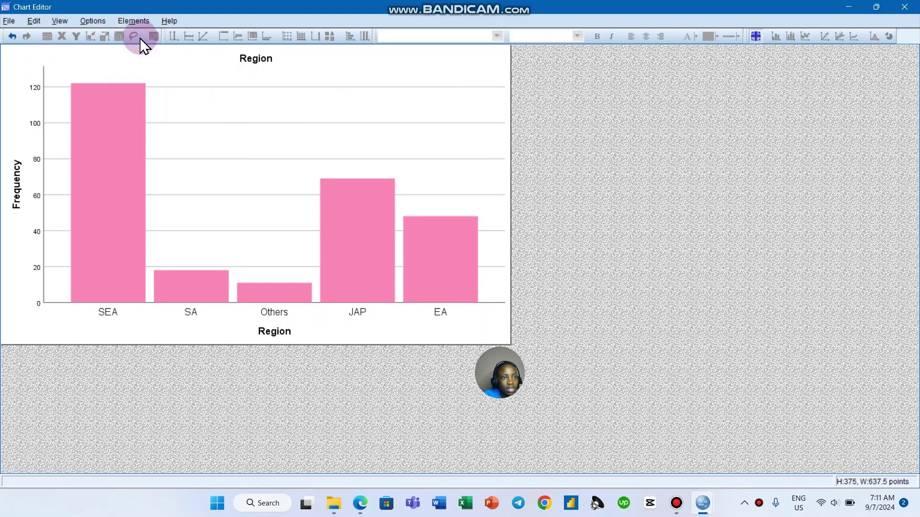
click(132, 22)
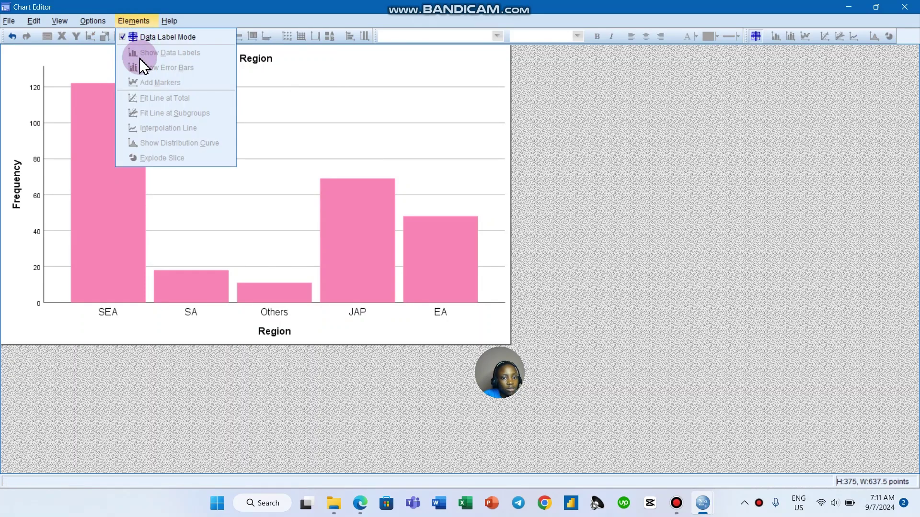
click(137, 37)
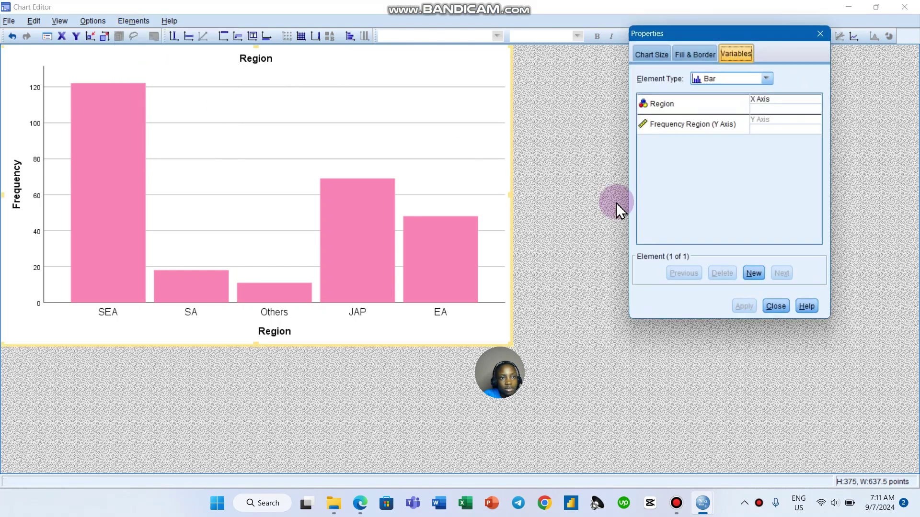
click(776, 305)
click(132, 21)
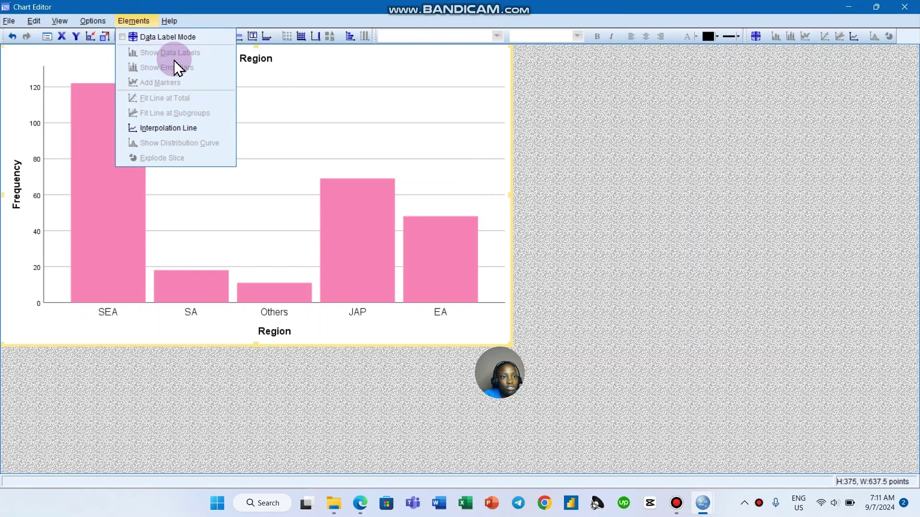
click(503, 143)
Show count data labels on all bars of the Region chart and close the chart editor.
click(365, 205)
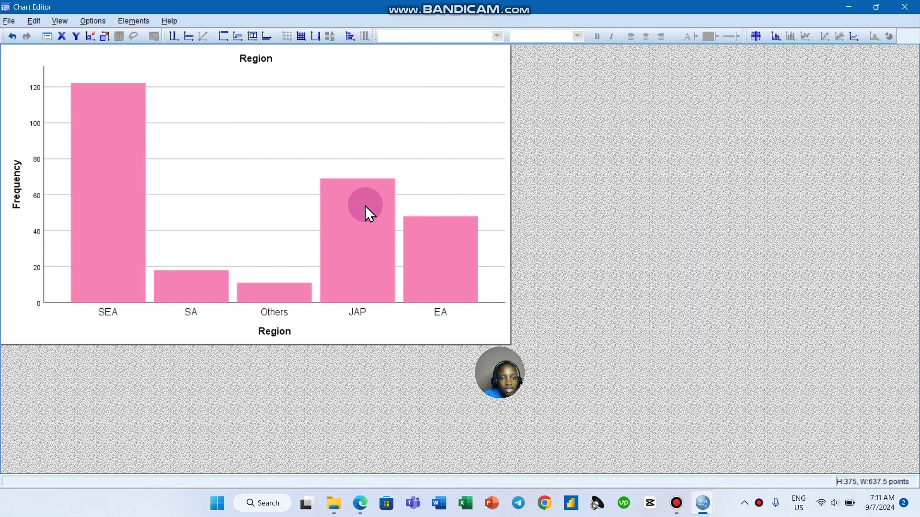
click(128, 21)
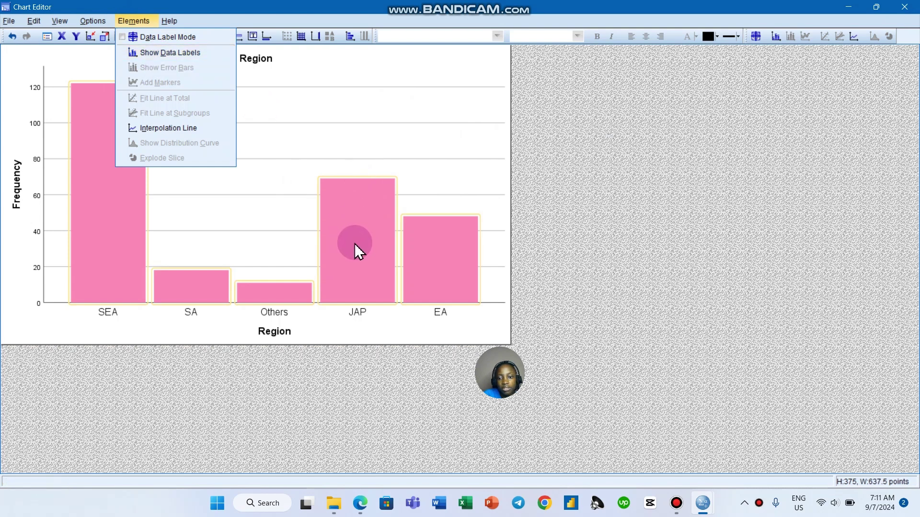
click(183, 53)
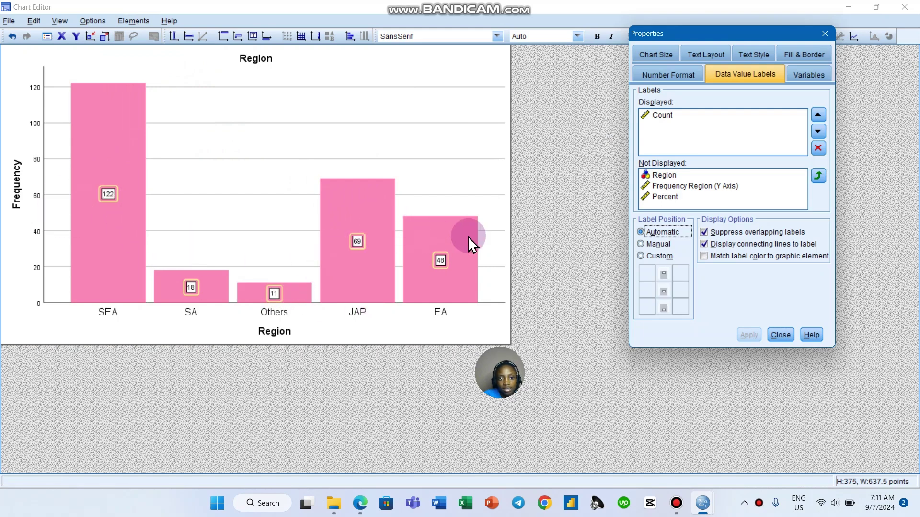
click(776, 333)
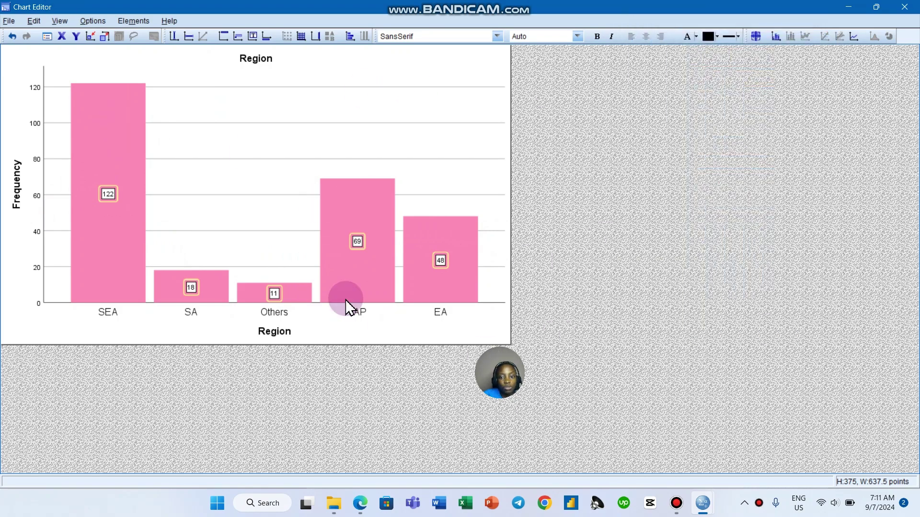
click(905, 6)
Look over the edited Region chart and the remaining bar charts down to Jape_Cate in the output.
click(513, 309)
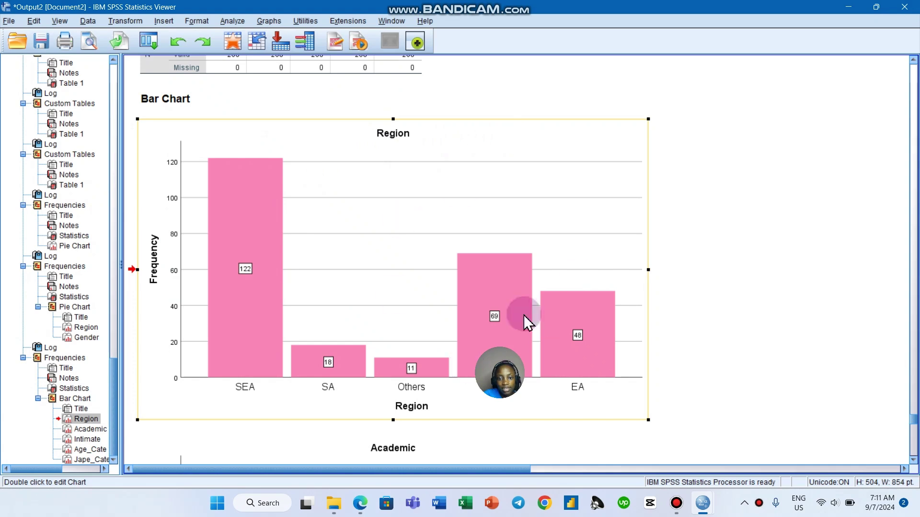
drag(498, 359, 760, 267)
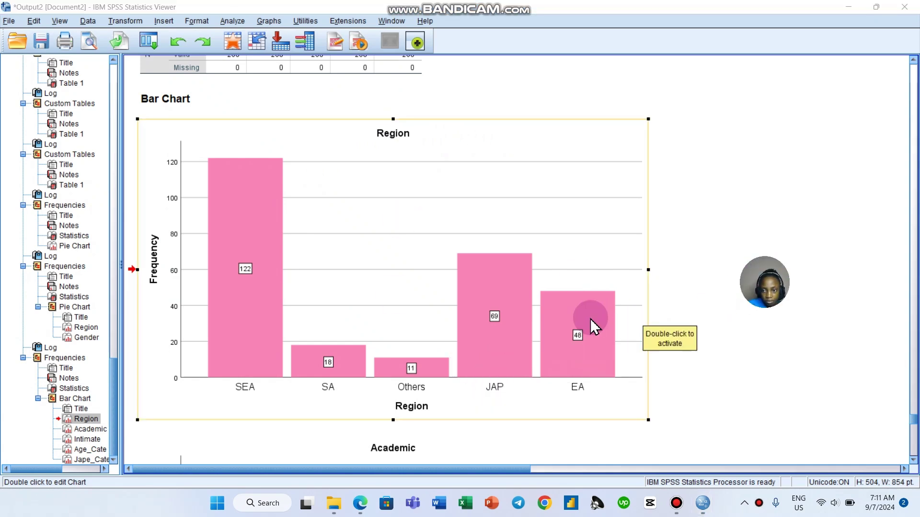
scroll(411, 339, down, 15)
scroll(421, 330, down, 8)
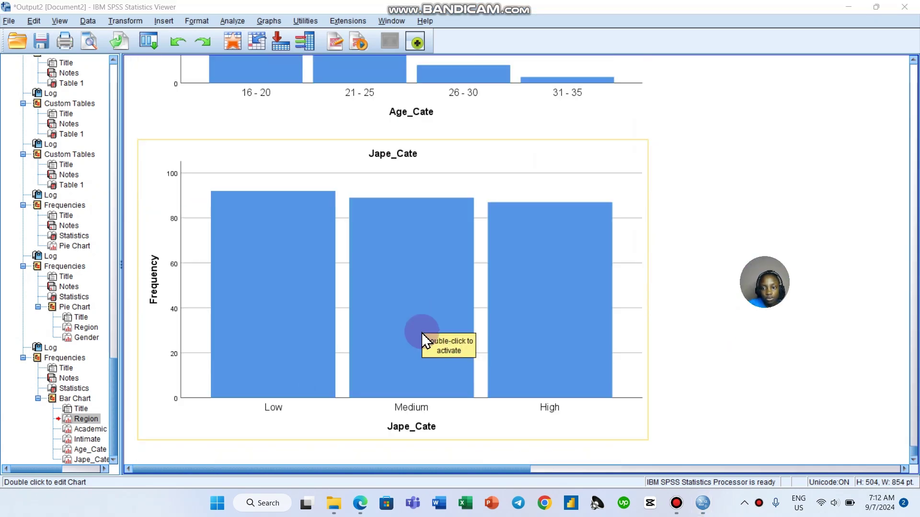
scroll(452, 326, up, 20)
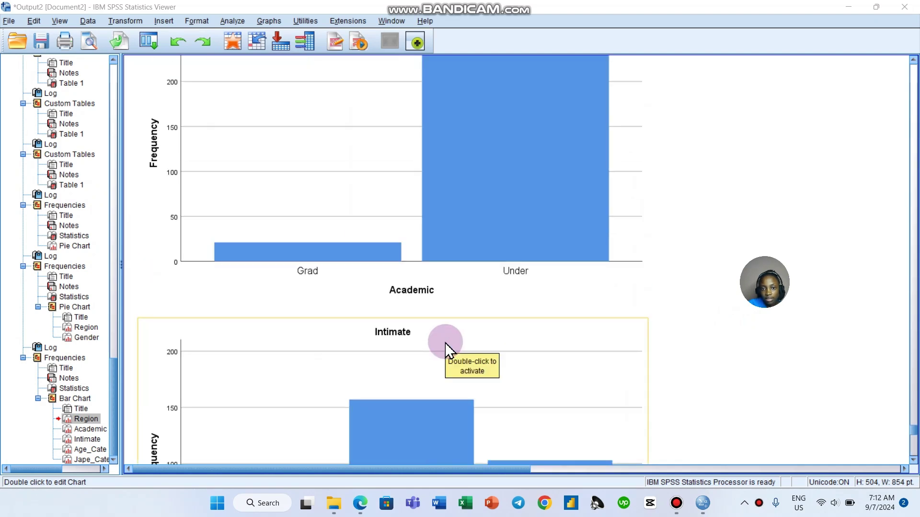
scroll(443, 345, down, 15)
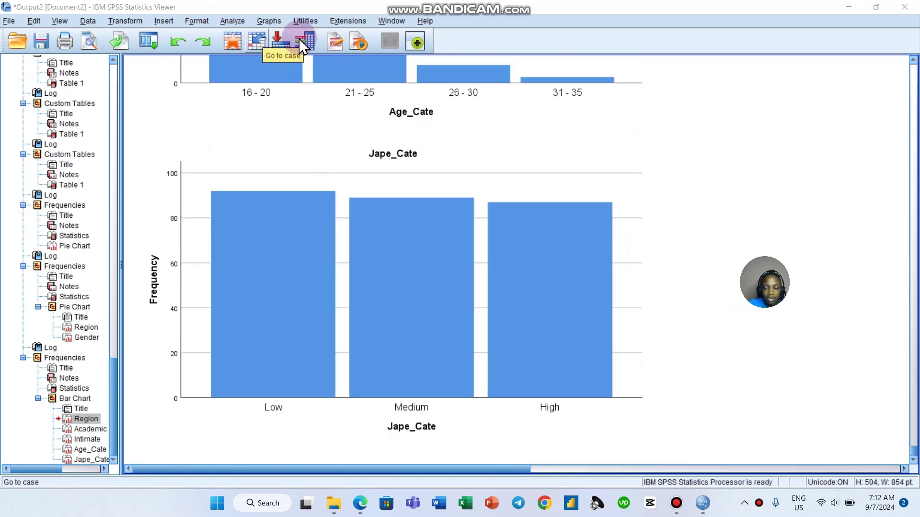
Set up a reset Frequencies analysis with Age as the only variable and frequency tables turned off.
click(272, 23)
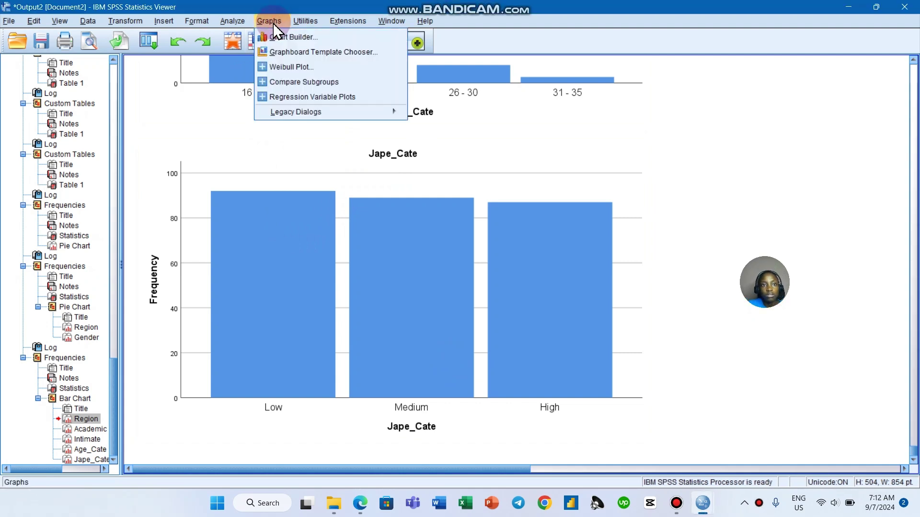
mouse_move(252, 25)
mouse_move(261, 49)
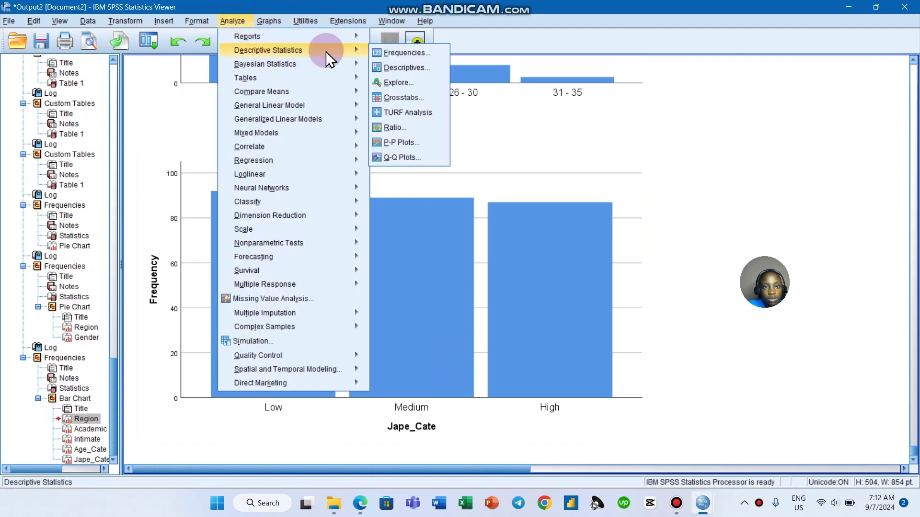
click(380, 51)
click(503, 299)
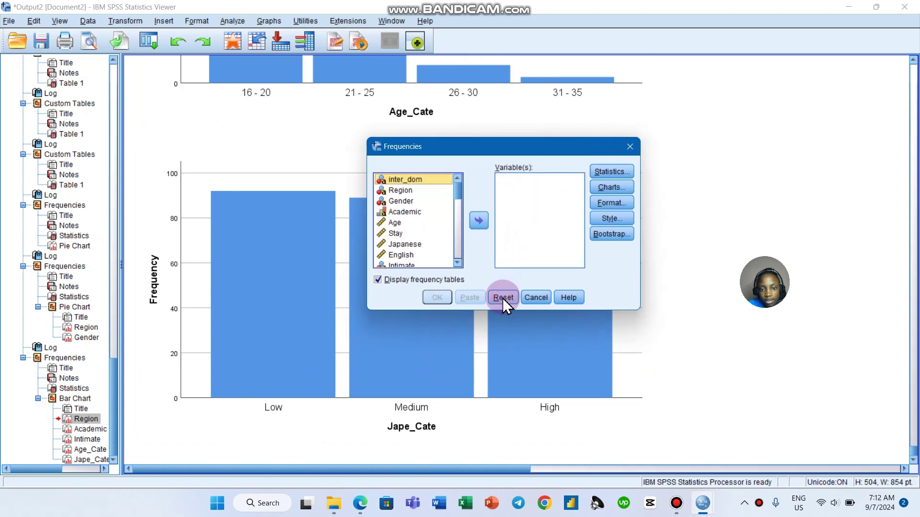
click(378, 280)
click(502, 248)
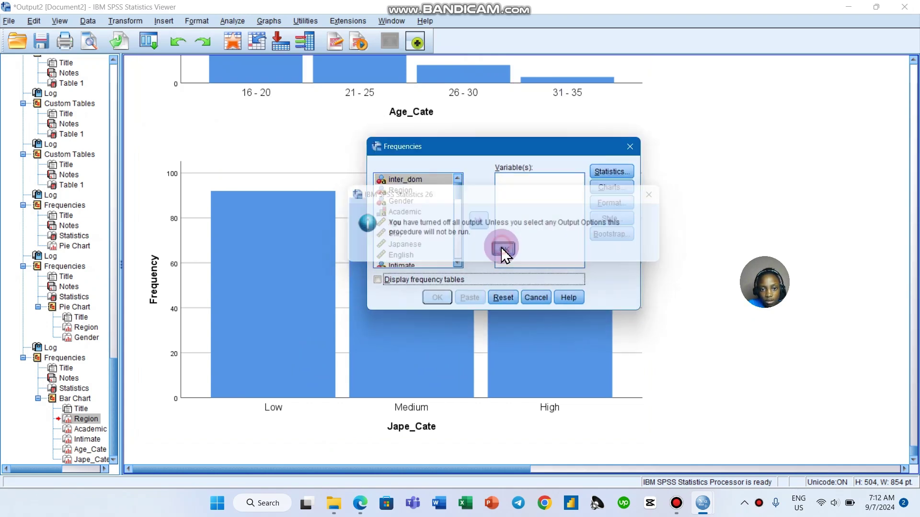
click(404, 223)
click(478, 221)
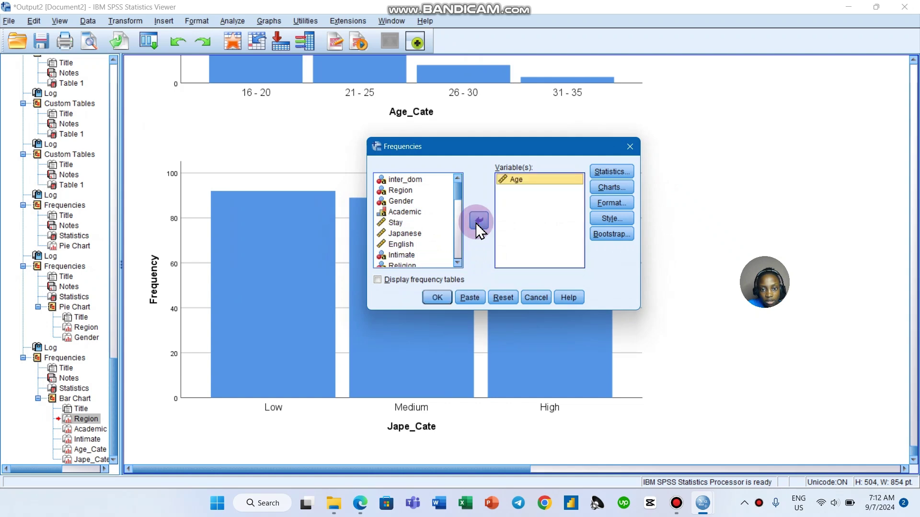
Choose histograms without the normal curve as the chart type and run the Frequencies analysis for Age.
click(621, 186)
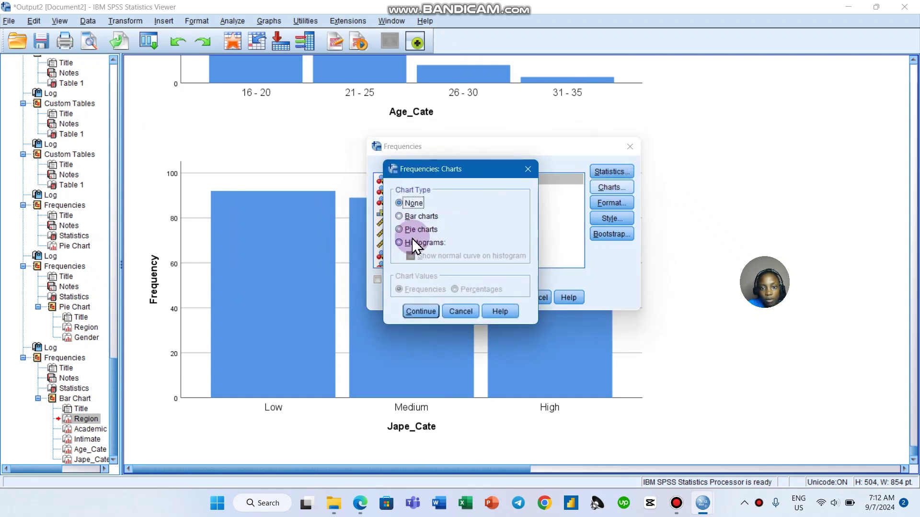
click(412, 242)
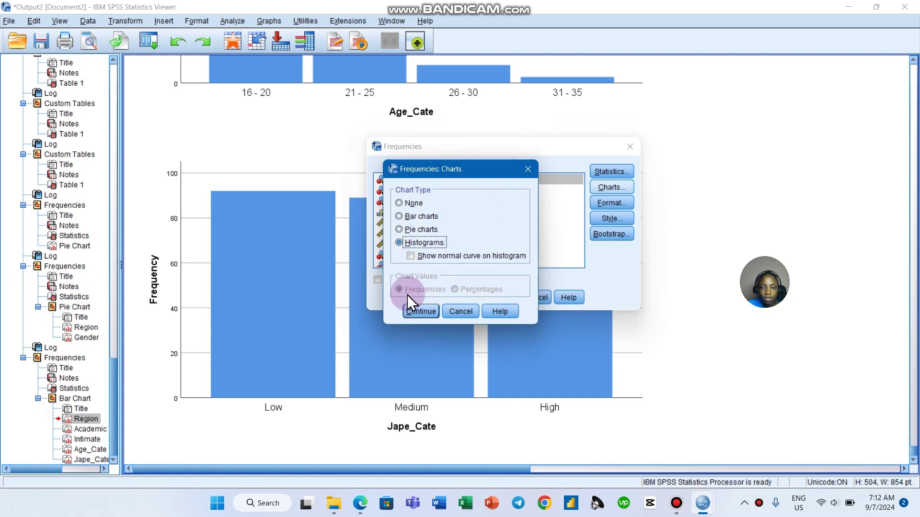
click(401, 244)
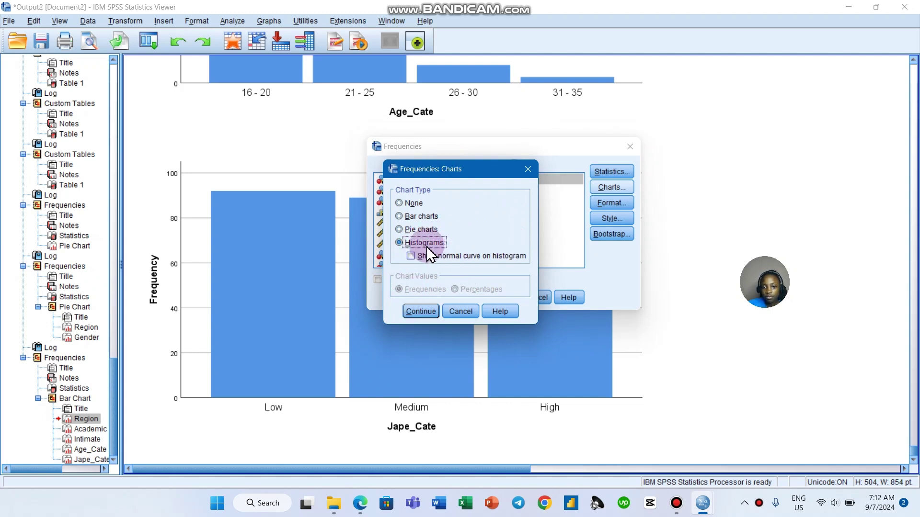
click(434, 261)
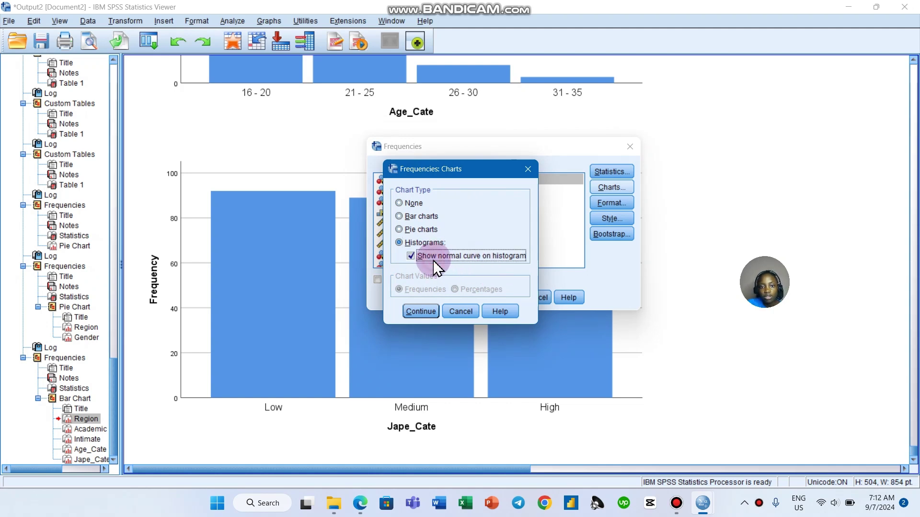
click(435, 259)
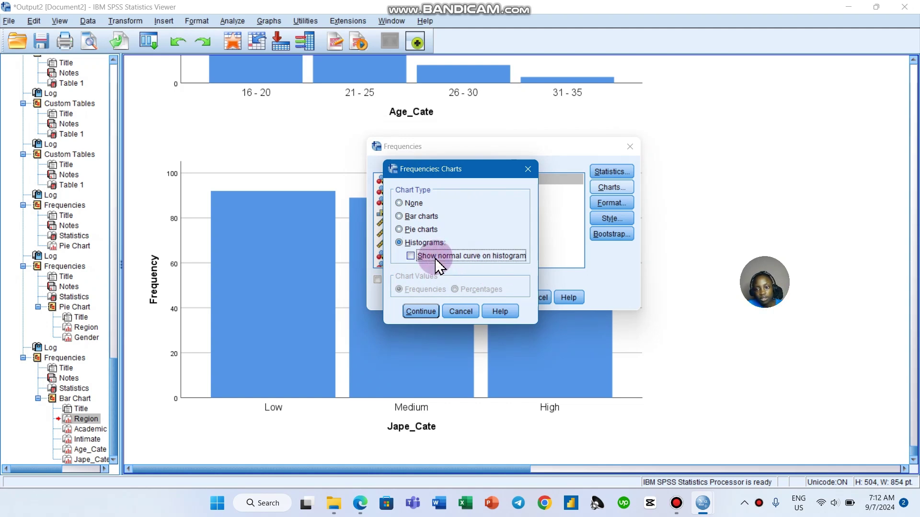
click(419, 310)
click(437, 298)
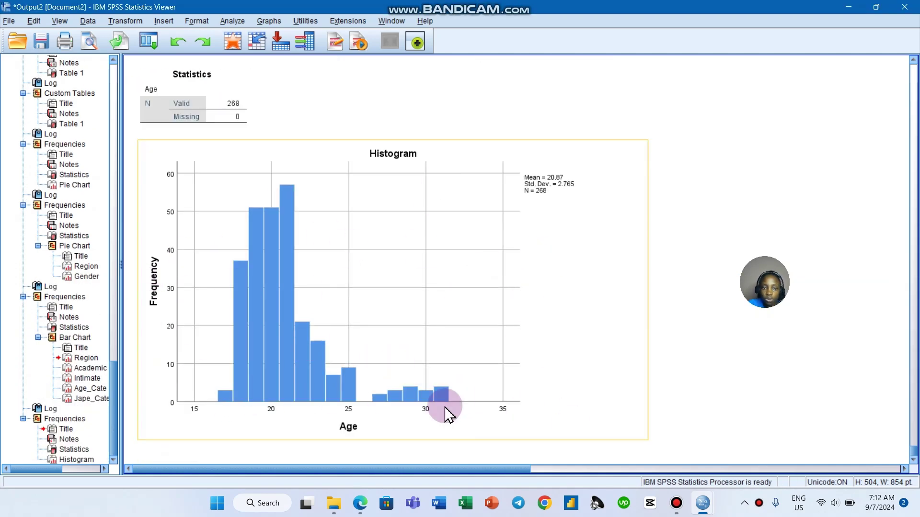
click(228, 21)
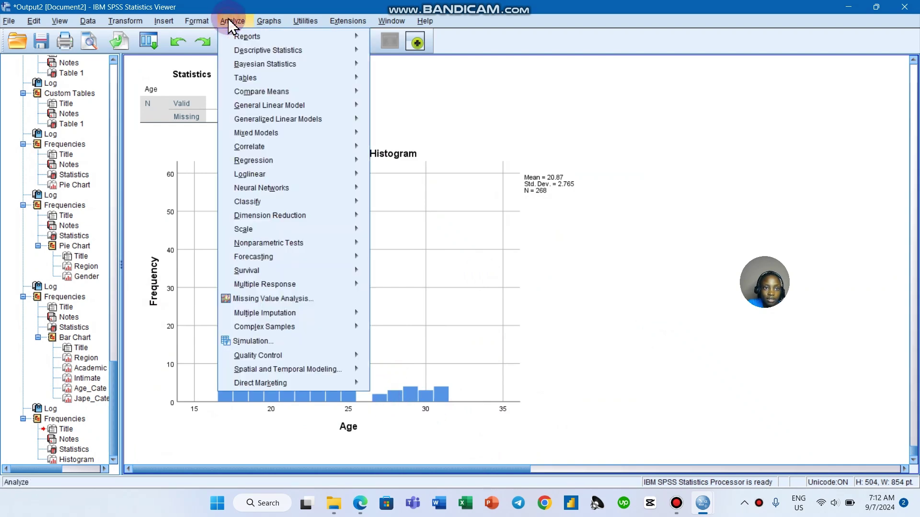
mouse_move(353, 50)
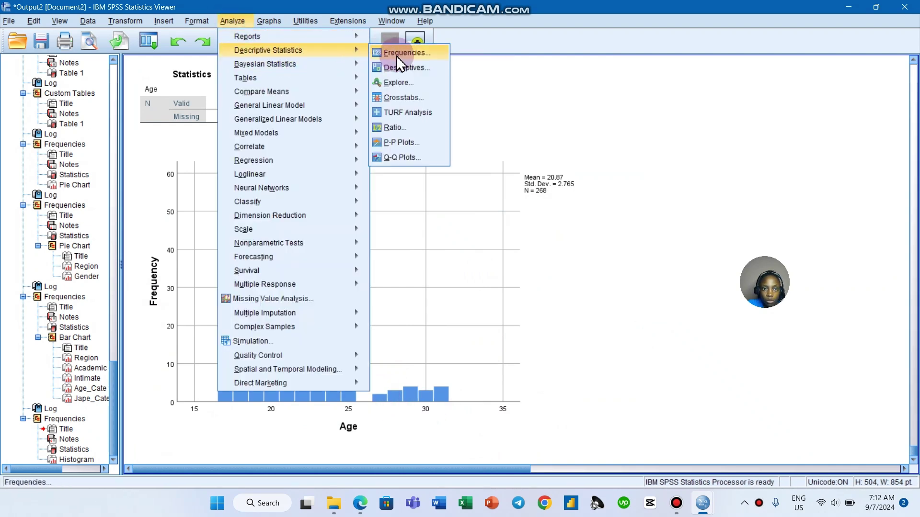
click(400, 68)
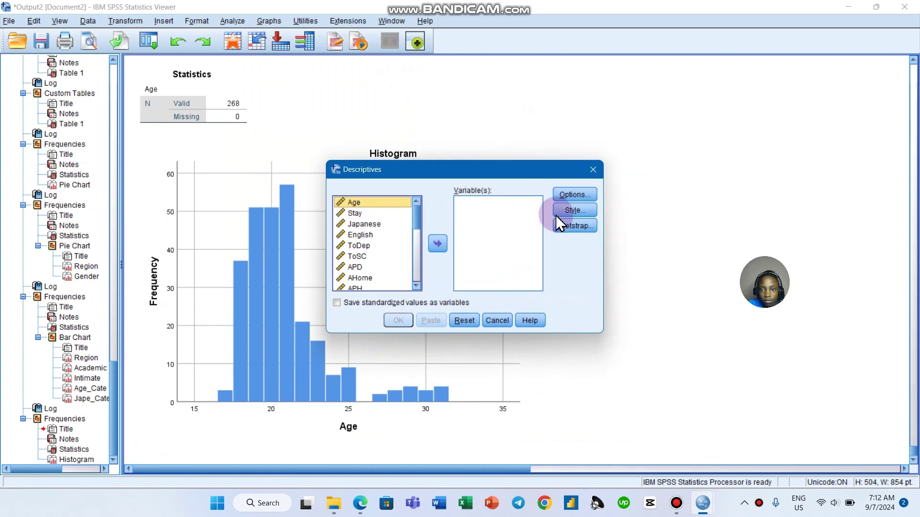
click(592, 170)
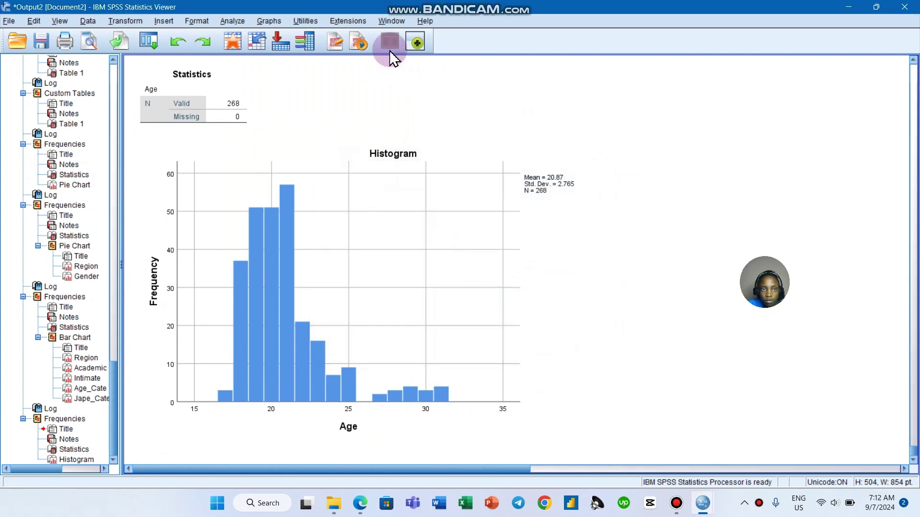
Rerun the Frequencies analysis for Age with the normal curve shown on the histogram.
click(223, 22)
mouse_move(242, 49)
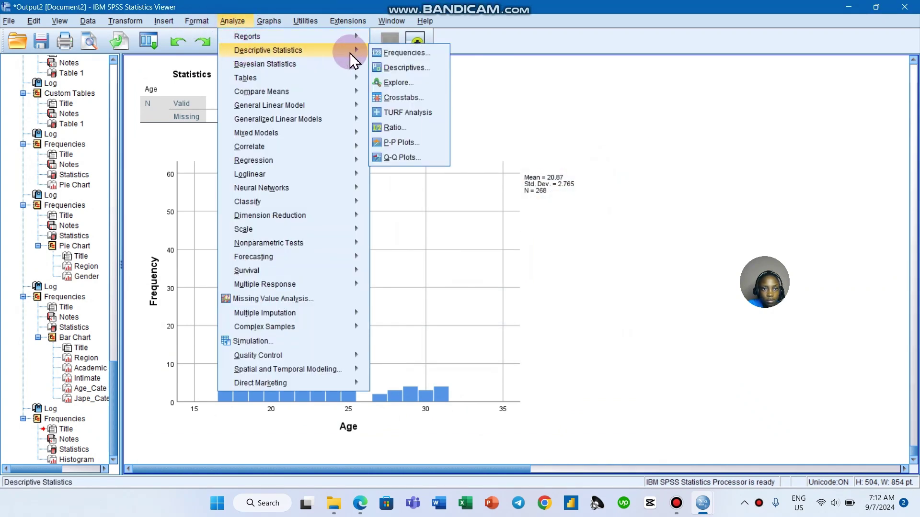
click(387, 53)
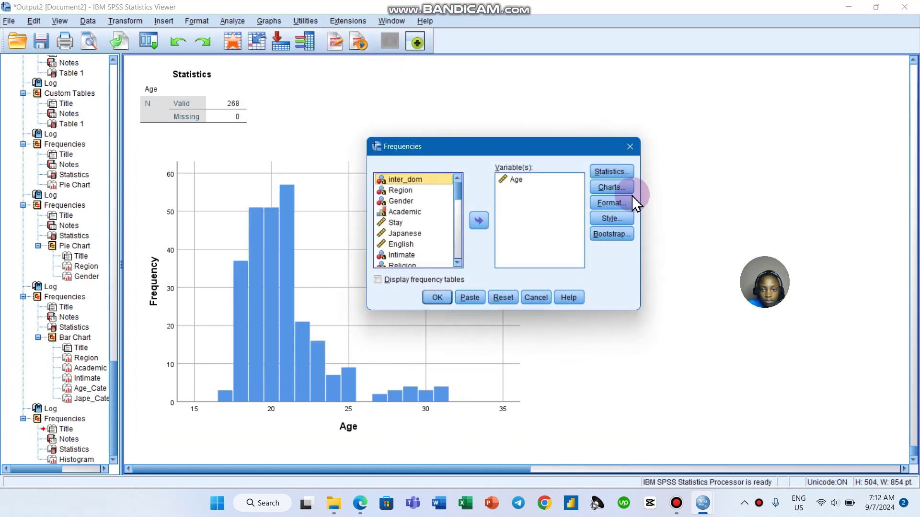
click(622, 174)
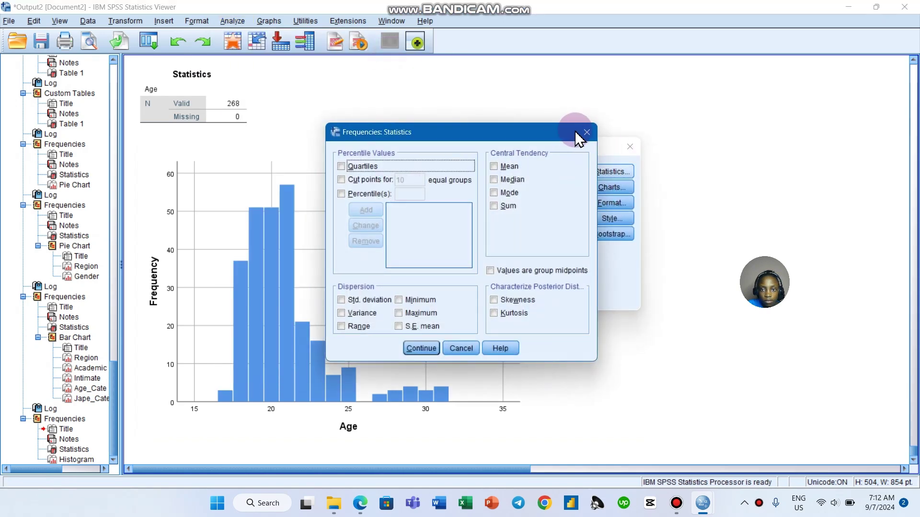
click(587, 134)
click(615, 186)
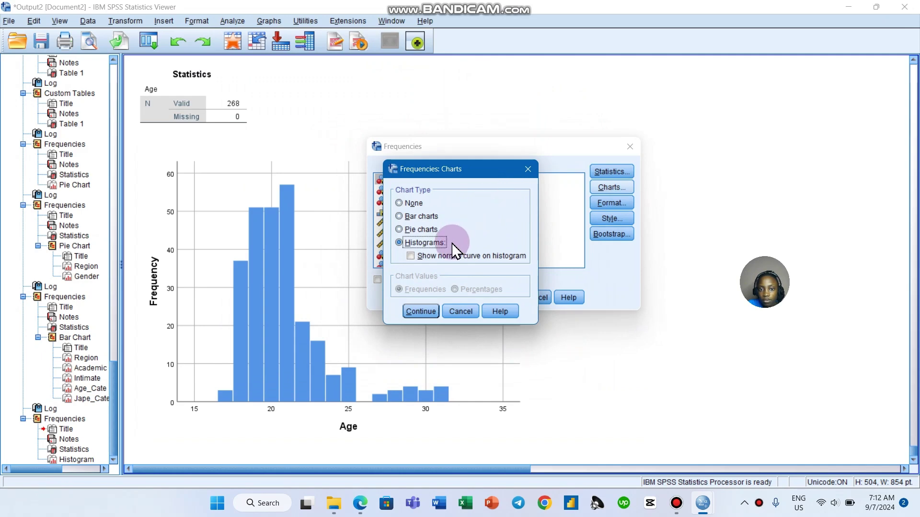
click(412, 257)
click(421, 311)
click(437, 298)
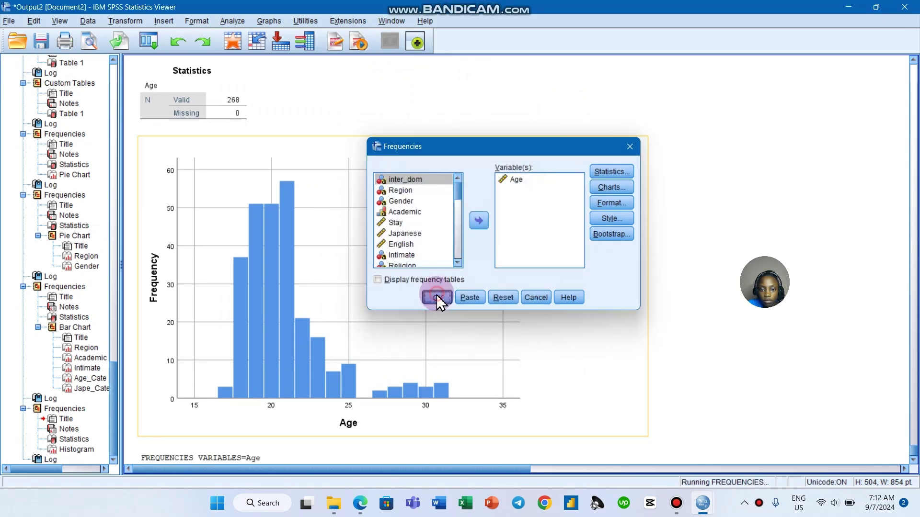
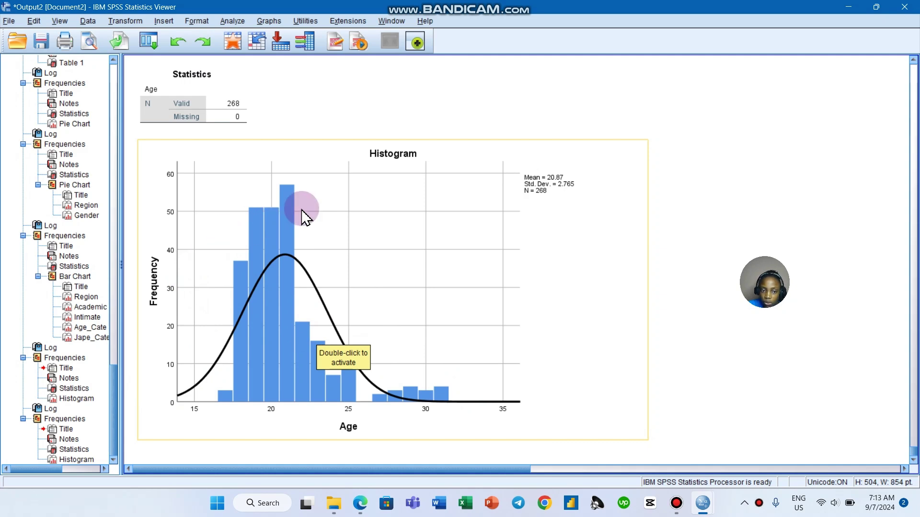
Create a simple legacy bar chart of summaries for groups of cases with Age_Cate on the category axis.
scroll(287, 225, up, 3)
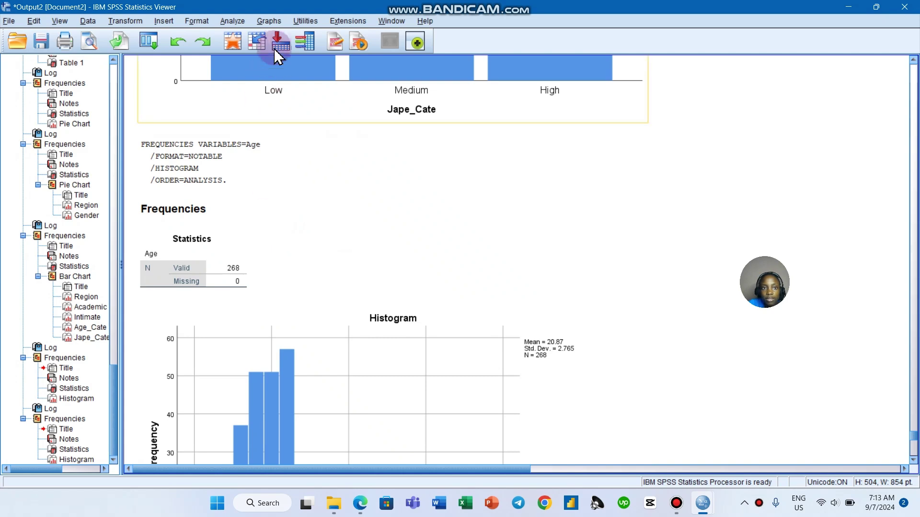
click(268, 21)
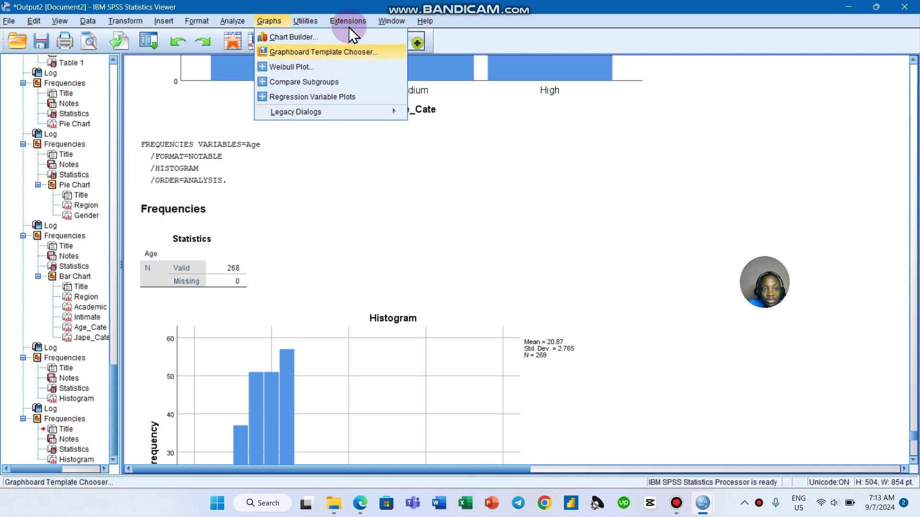
click(293, 114)
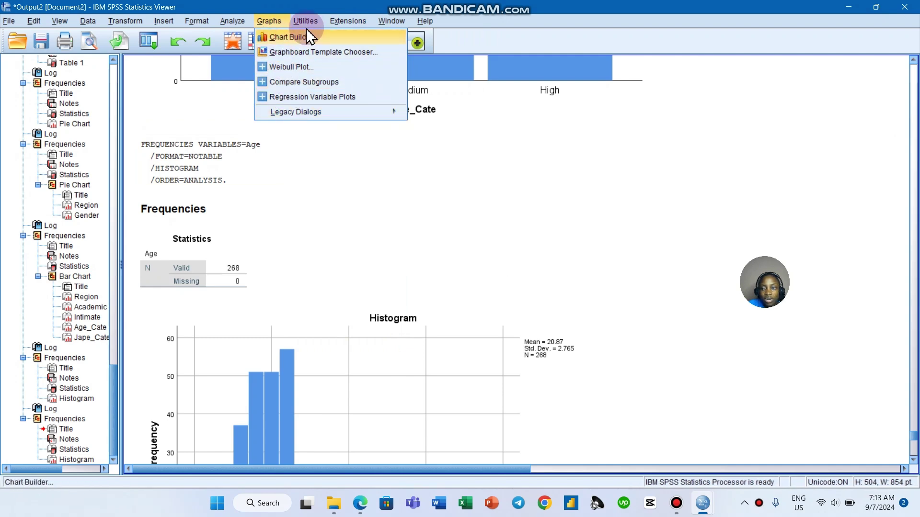
click(296, 22)
click(268, 21)
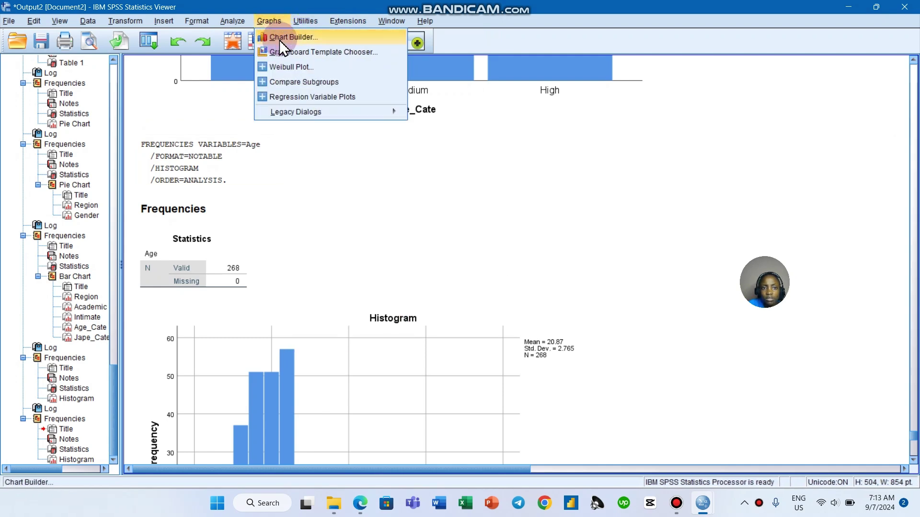
click(302, 115)
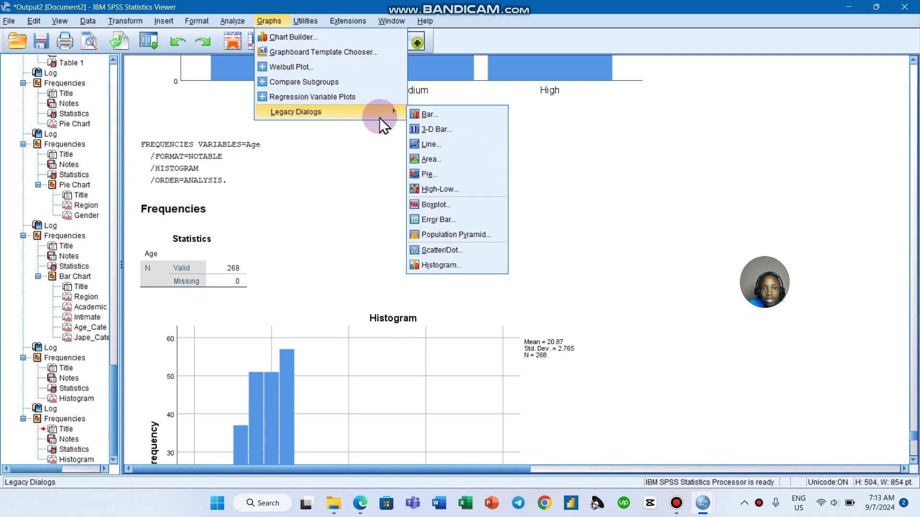
click(425, 115)
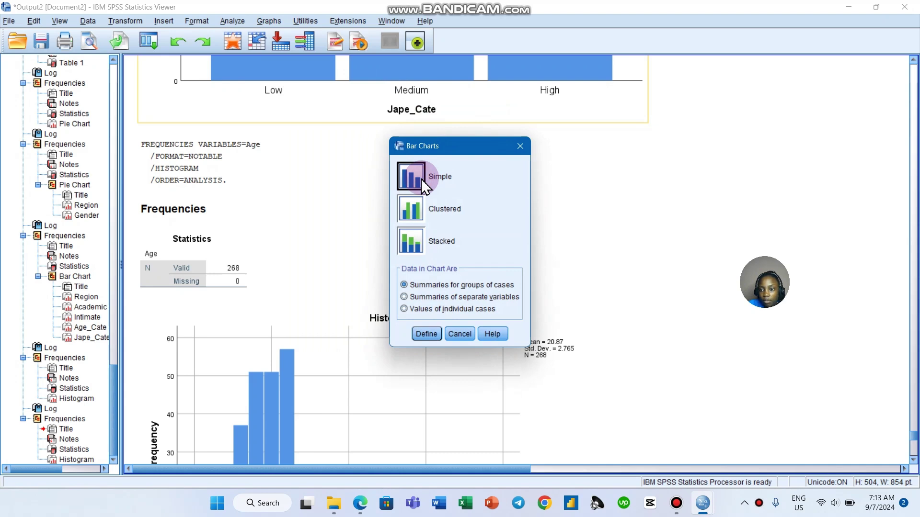
click(429, 334)
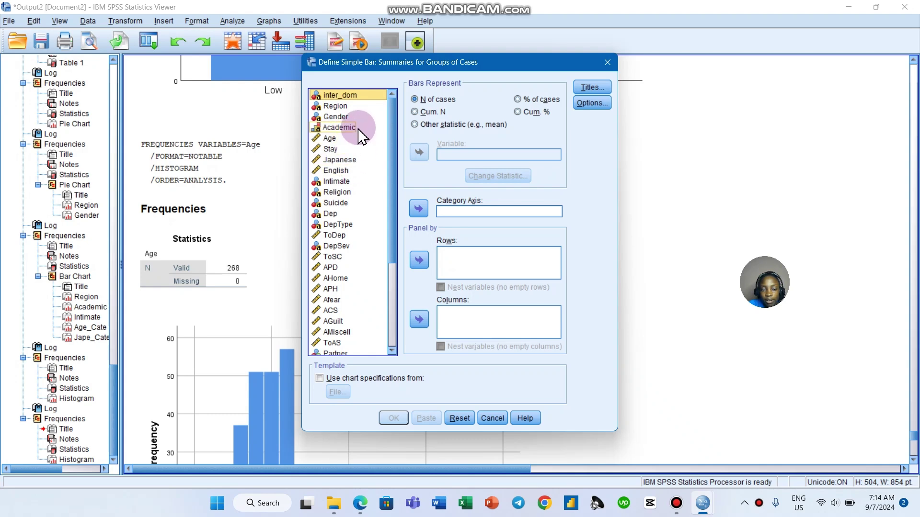
scroll(352, 291, down, 4)
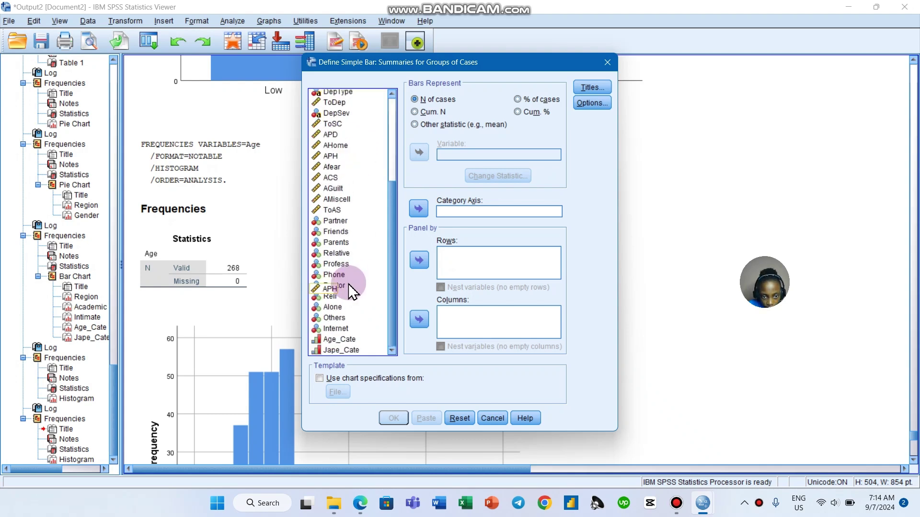
click(341, 339)
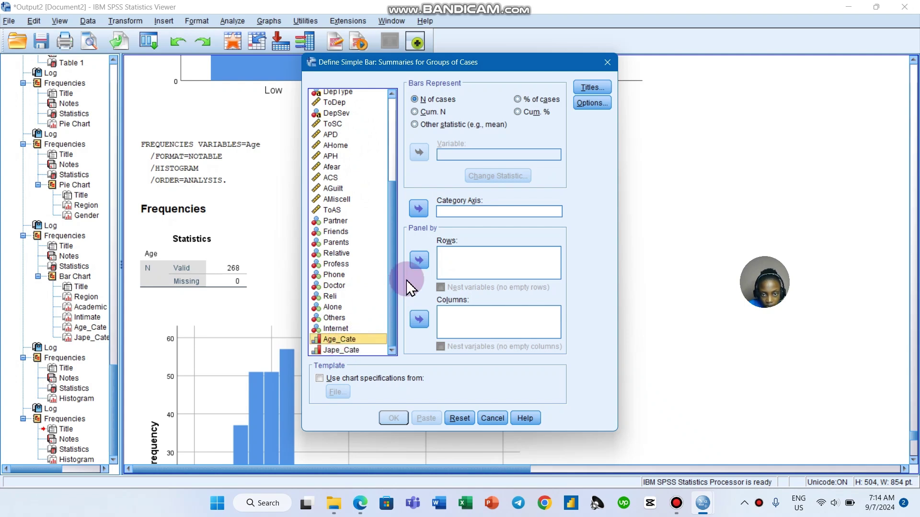
click(424, 213)
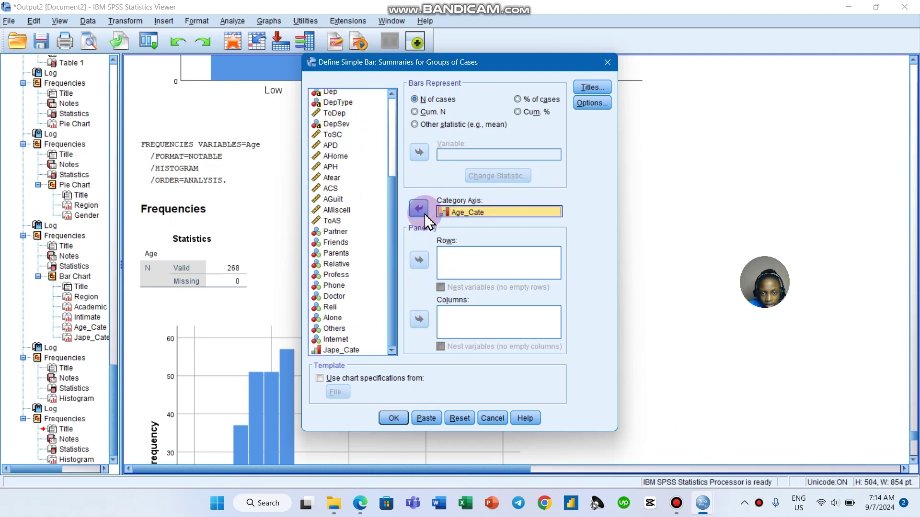
click(404, 423)
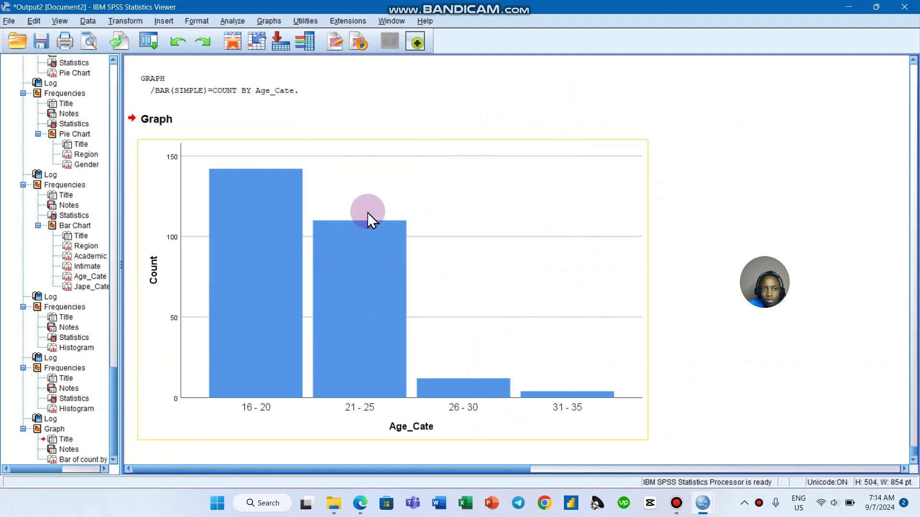
Start defining another simple legacy bar chart of summaries for groups of cases and dismiss the desktop notification.
click(268, 21)
click(268, 21)
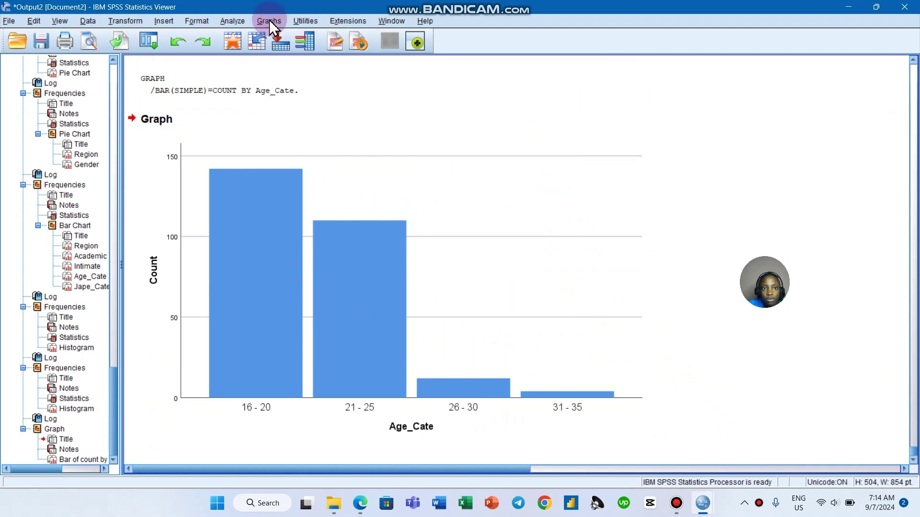
click(269, 20)
mouse_move(309, 114)
click(431, 112)
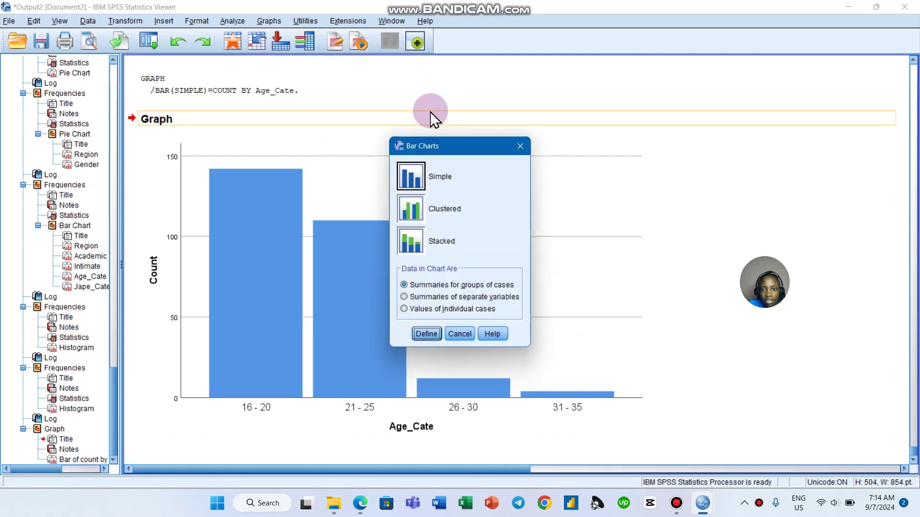
click(424, 174)
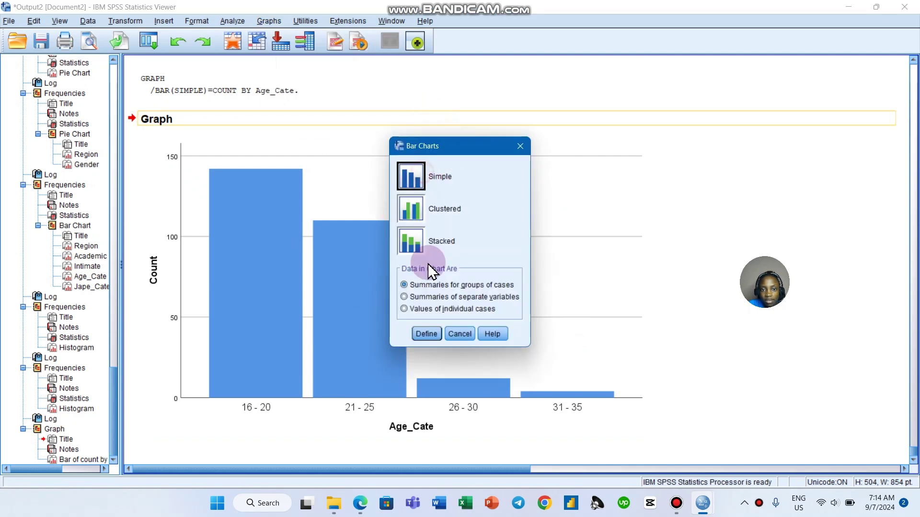
click(426, 333)
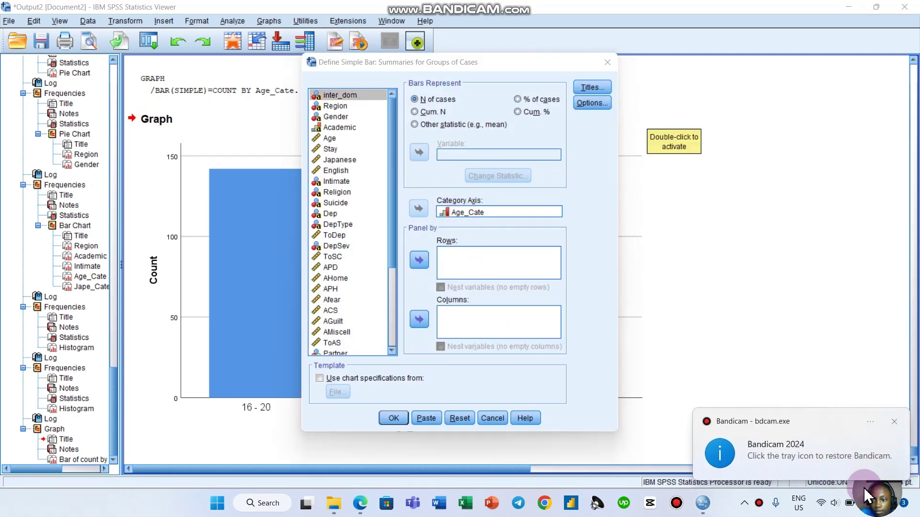
click(892, 420)
drag(869, 475, 786, 326)
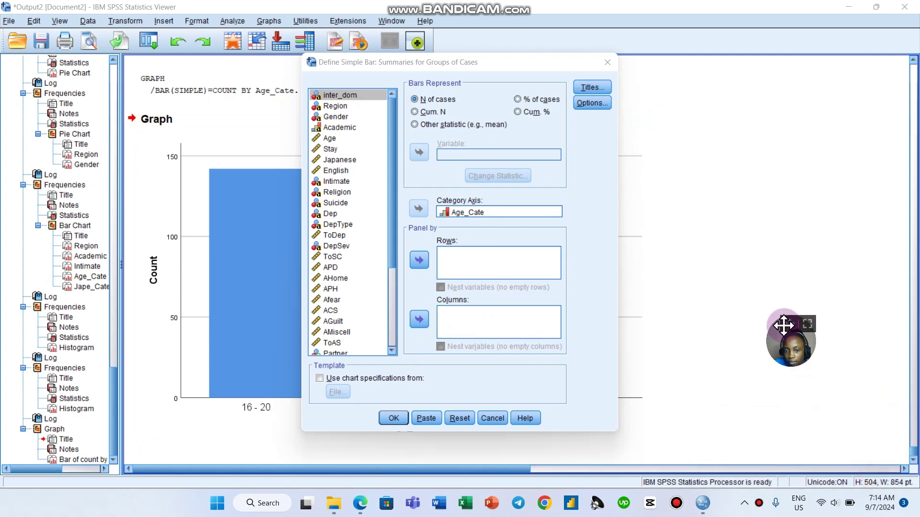
Panel the Age_Cate bar chart by Jape_Cate in rows and generate the chart.
click(495, 217)
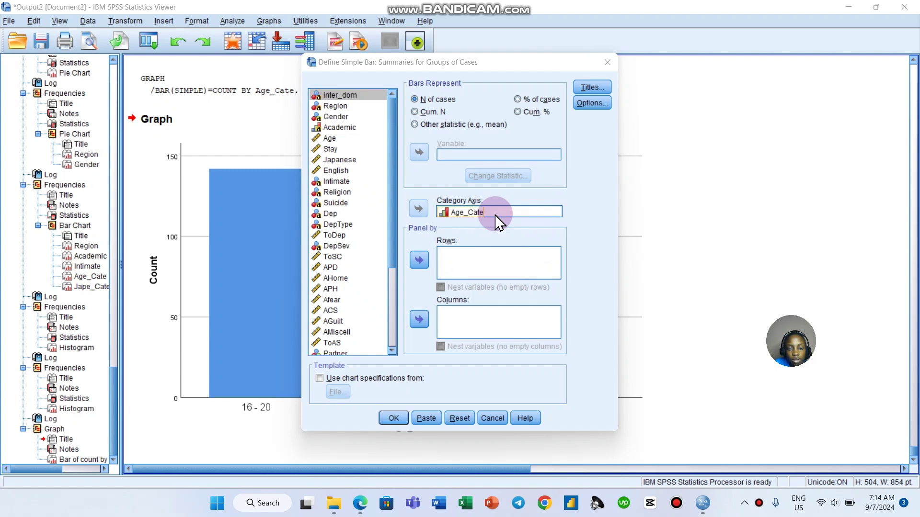
scroll(382, 288, down, 4)
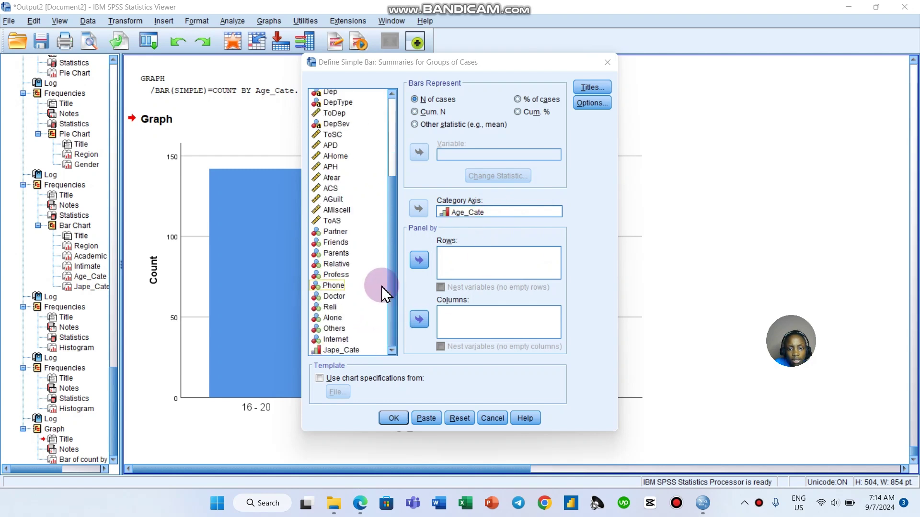
click(355, 350)
click(420, 259)
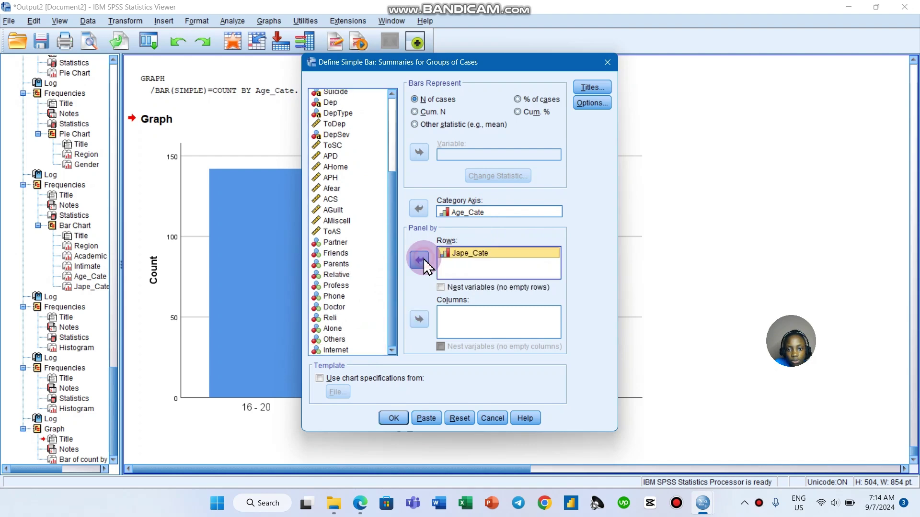
click(392, 419)
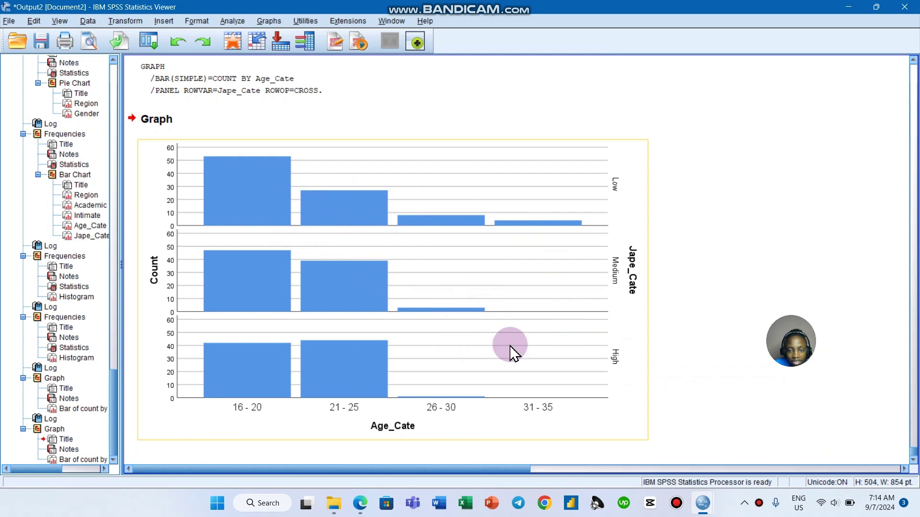
Recreate the simple legacy Age_Cate bar chart with Jape_Cate moved from the panel rows to the panel columns.
click(244, 22)
mouse_move(269, 22)
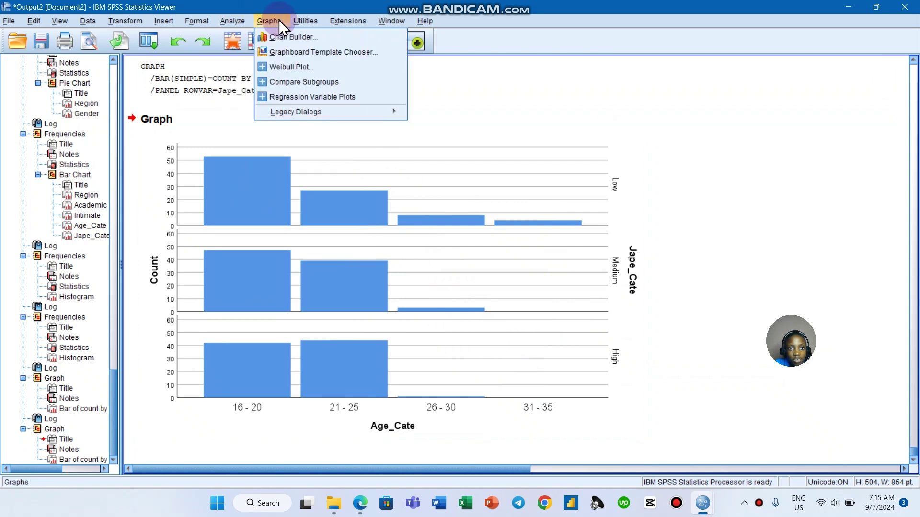
mouse_move(322, 118)
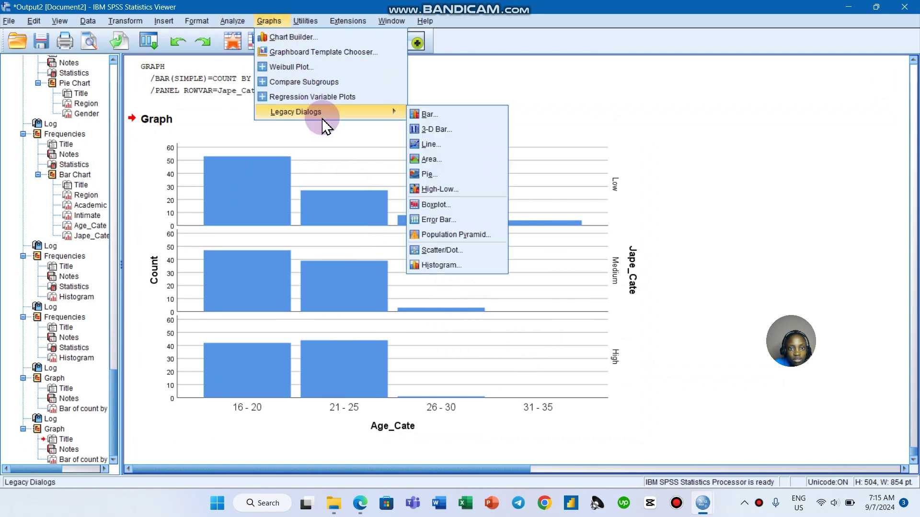
click(460, 116)
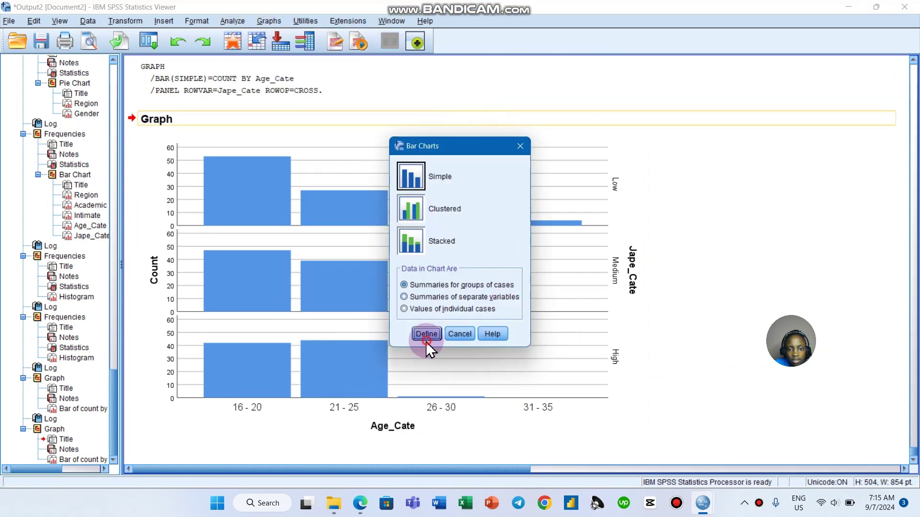
click(427, 333)
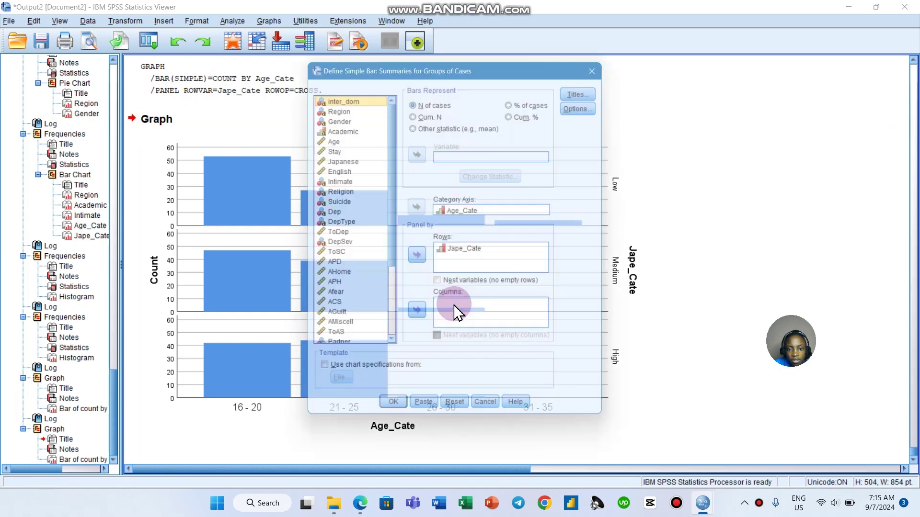
click(462, 253)
click(419, 260)
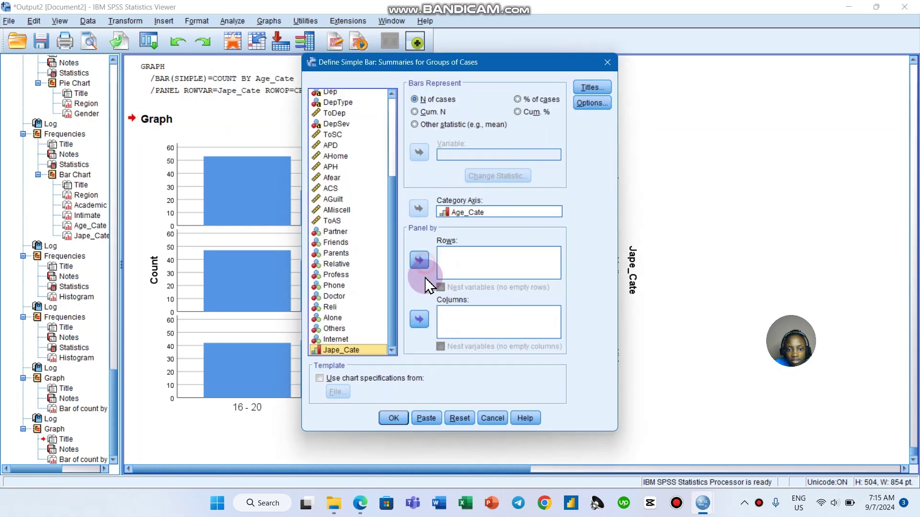
click(418, 326)
click(400, 415)
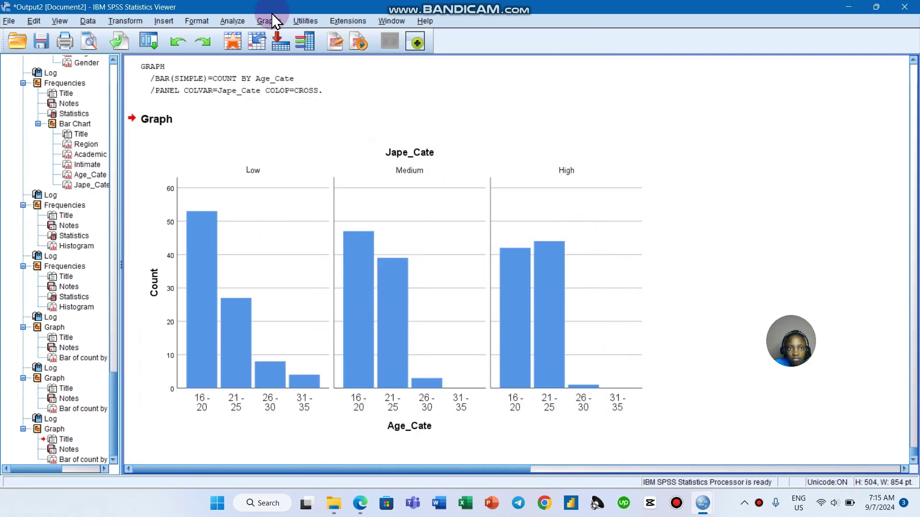
Create a clustered legacy bar chart of summaries for groups of cases with inter_dom on the category axis and clusters defined by Gender.
click(232, 21)
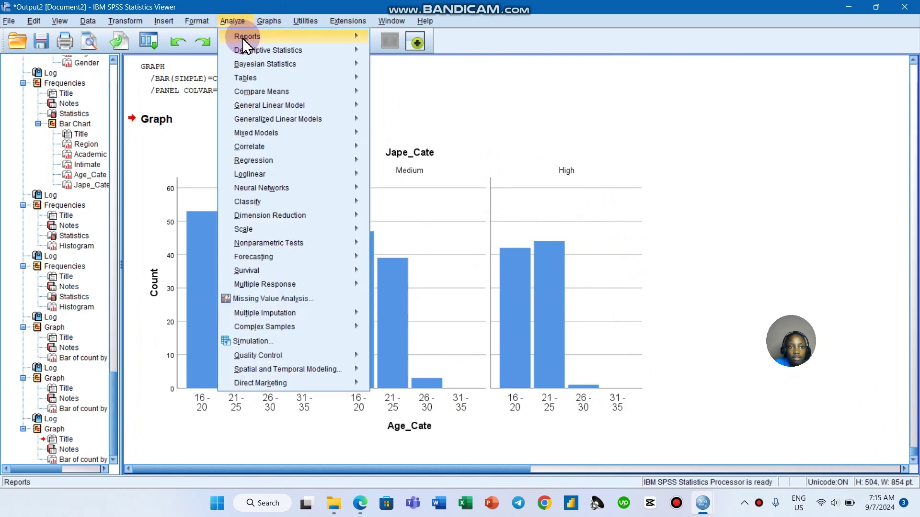
click(277, 21)
click(320, 113)
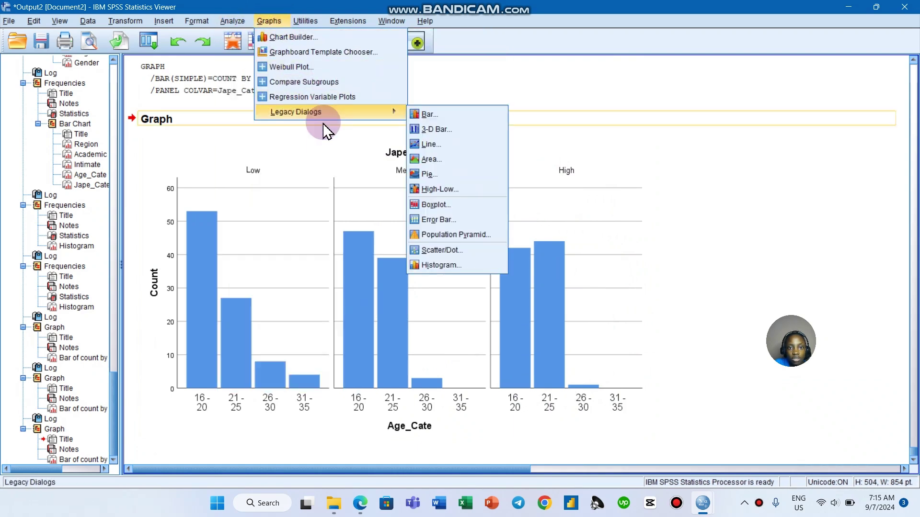
click(422, 114)
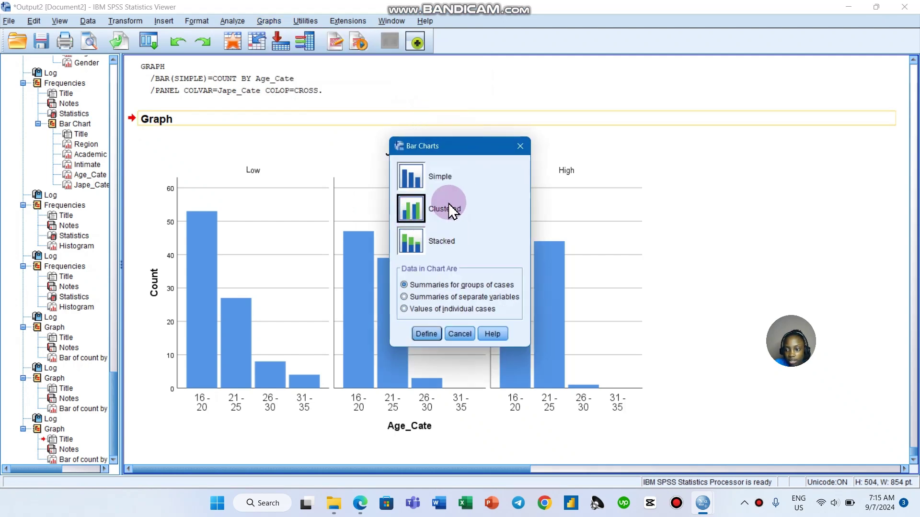
click(415, 210)
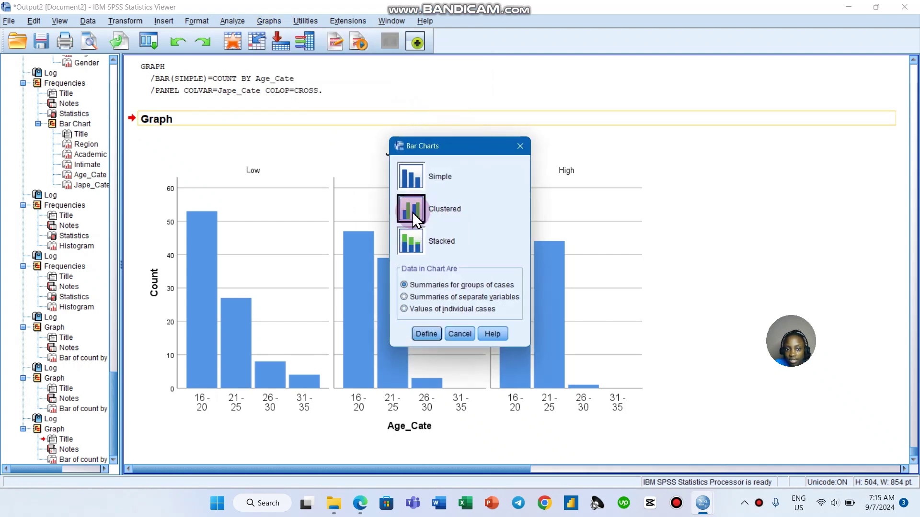
click(416, 334)
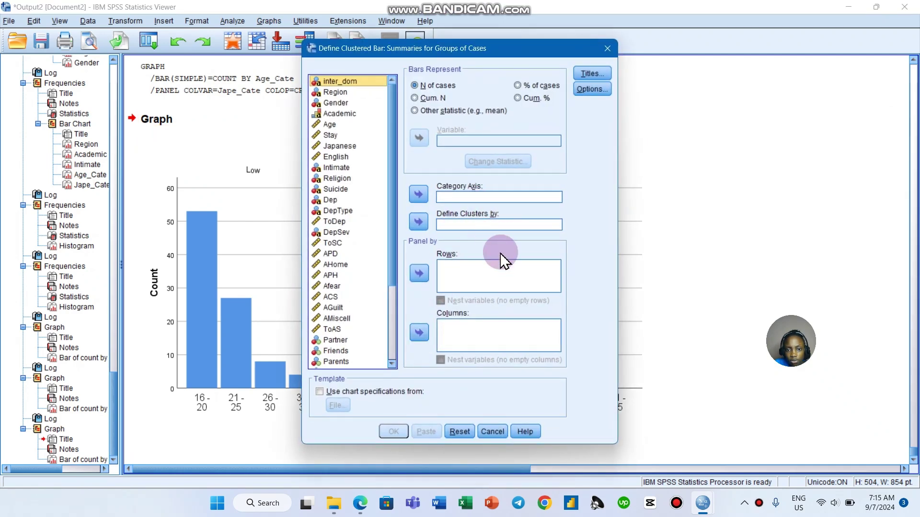
click(460, 197)
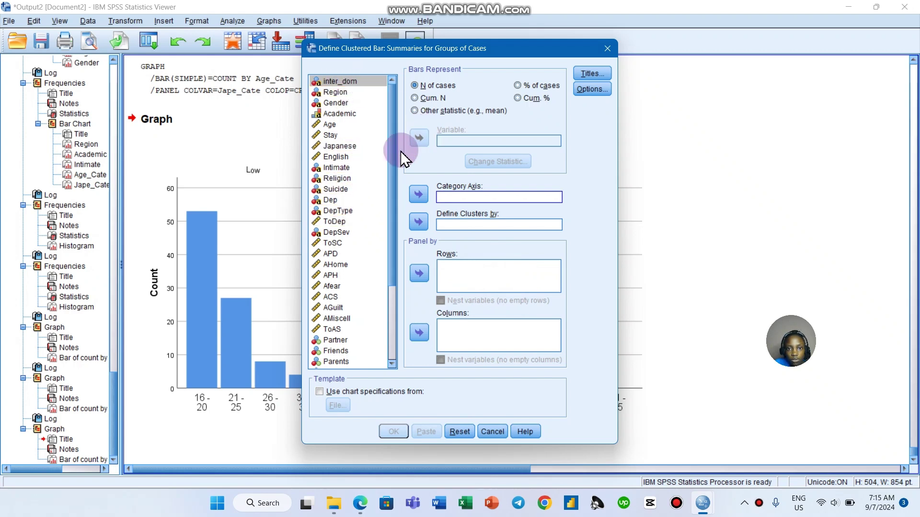
click(418, 194)
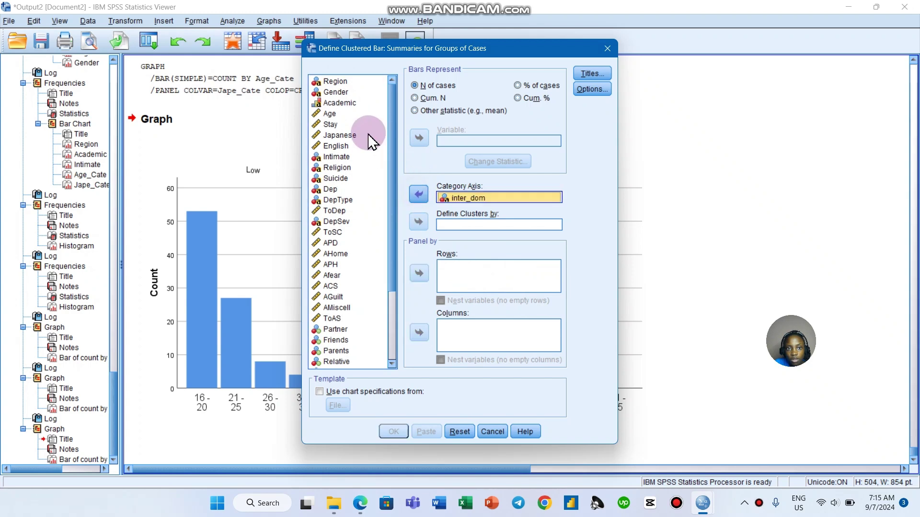
click(352, 92)
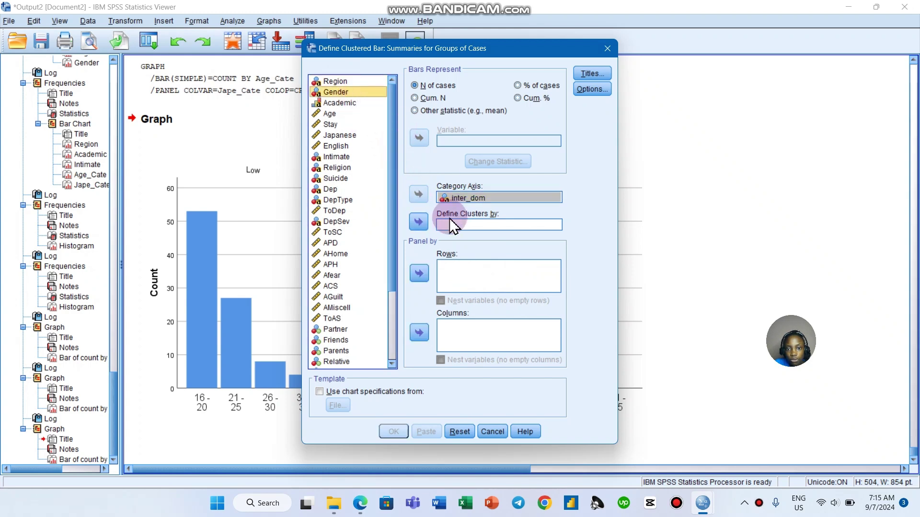
click(419, 221)
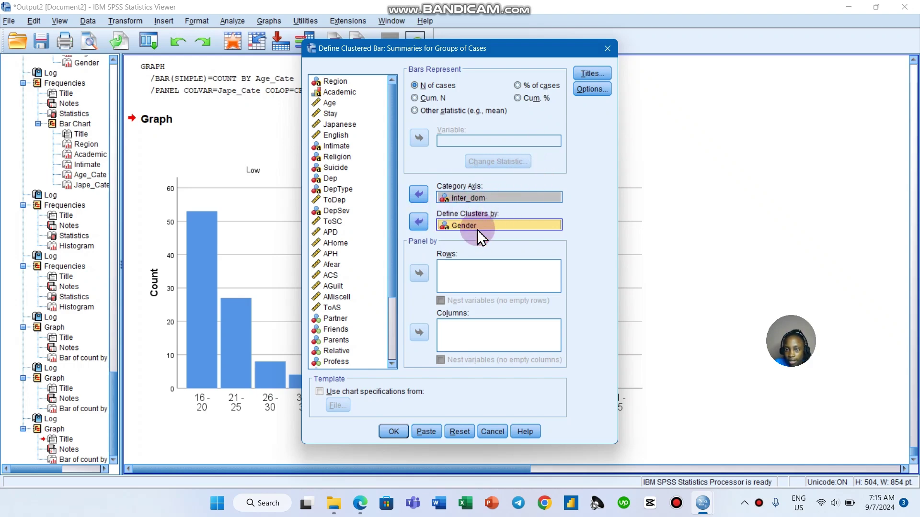
click(404, 432)
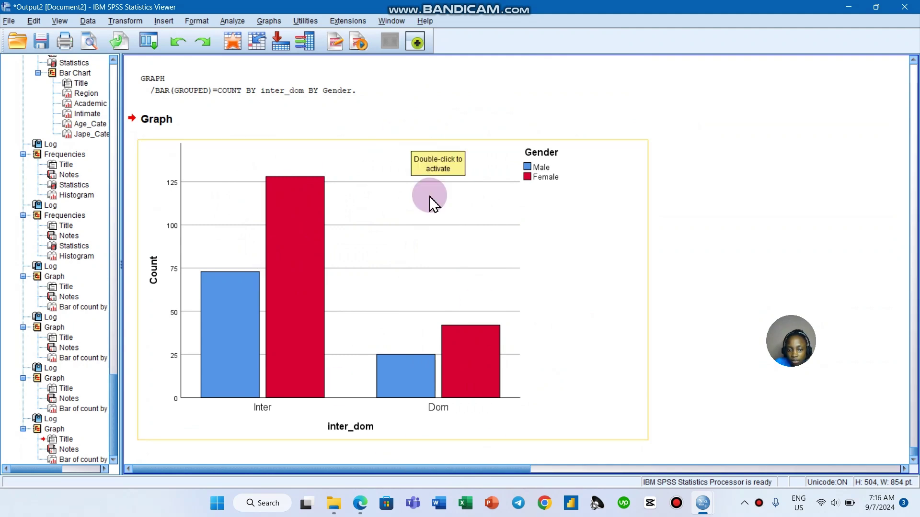
Run a crosstabulation of inter_dom in rows by Gender in columns with clustered bar charts displayed.
click(225, 19)
mouse_move(252, 51)
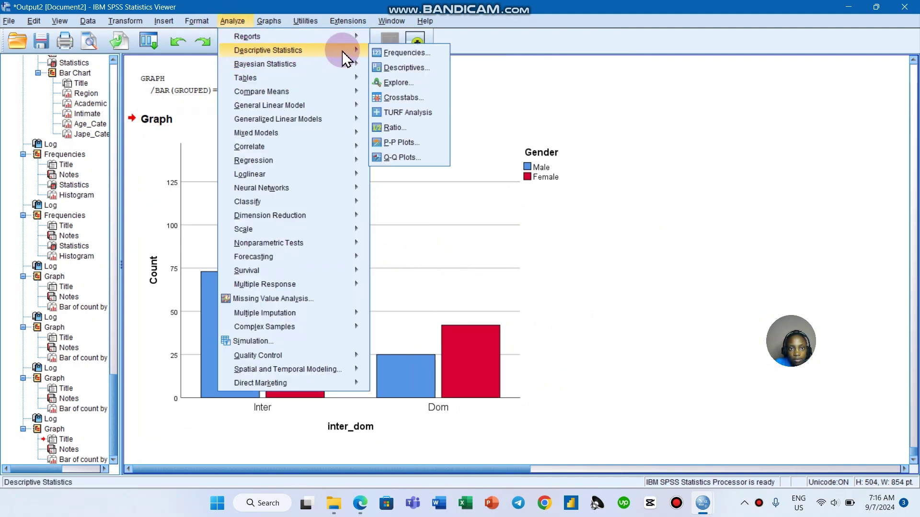
click(406, 97)
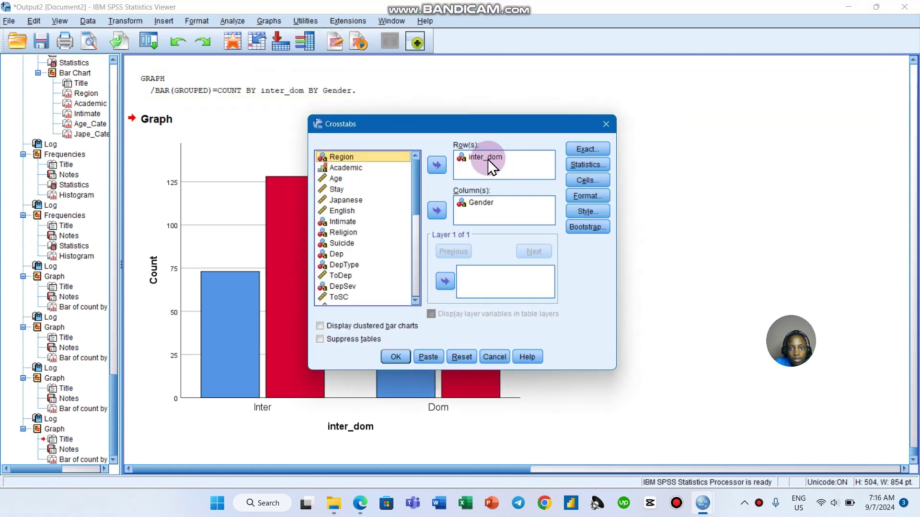
click(320, 326)
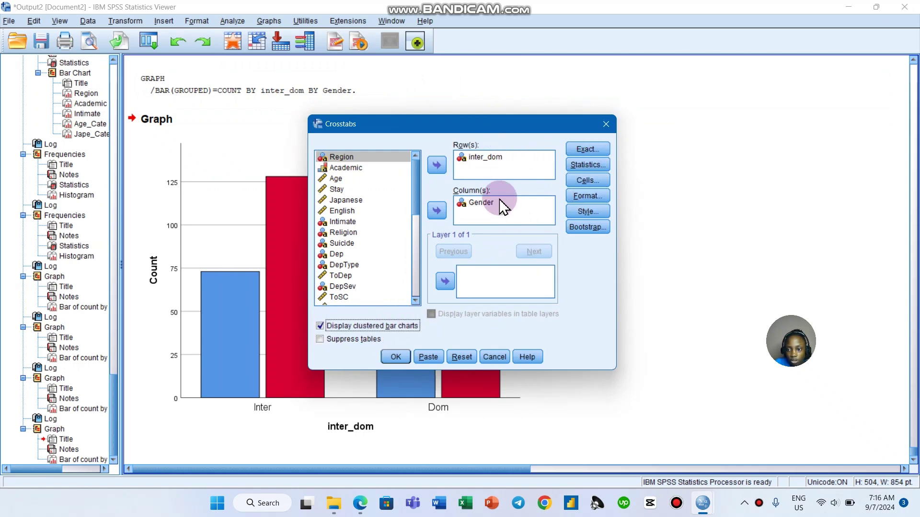
click(395, 357)
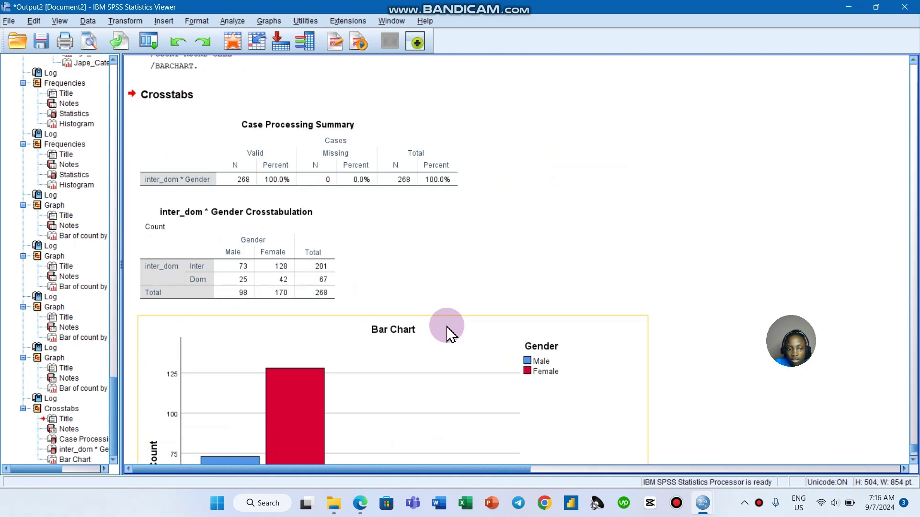
scroll(281, 223, down, 3)
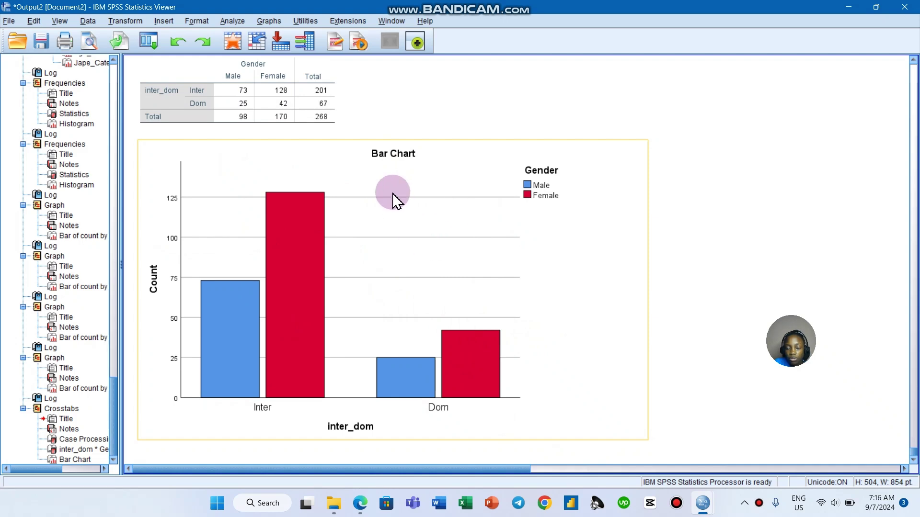
Create a legacy histogram of ToDep with the normal curve displayed.
click(269, 21)
mouse_move(330, 113)
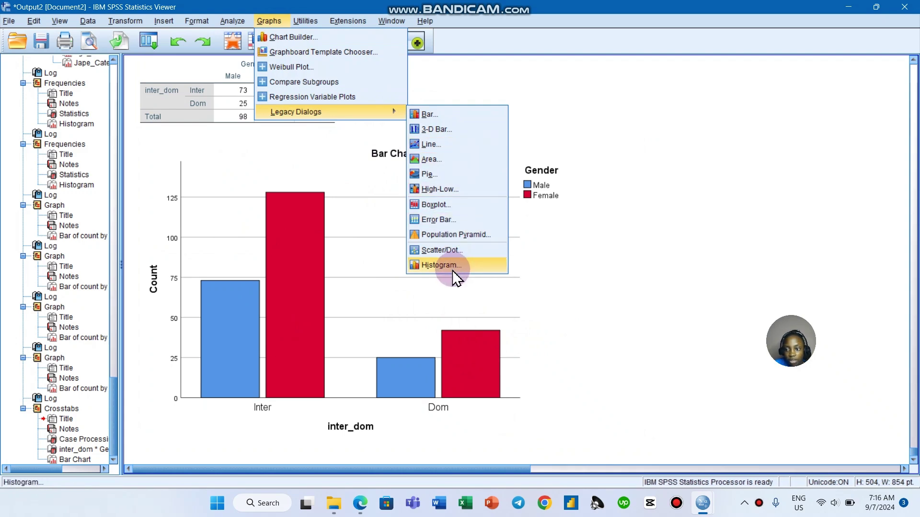
click(441, 265)
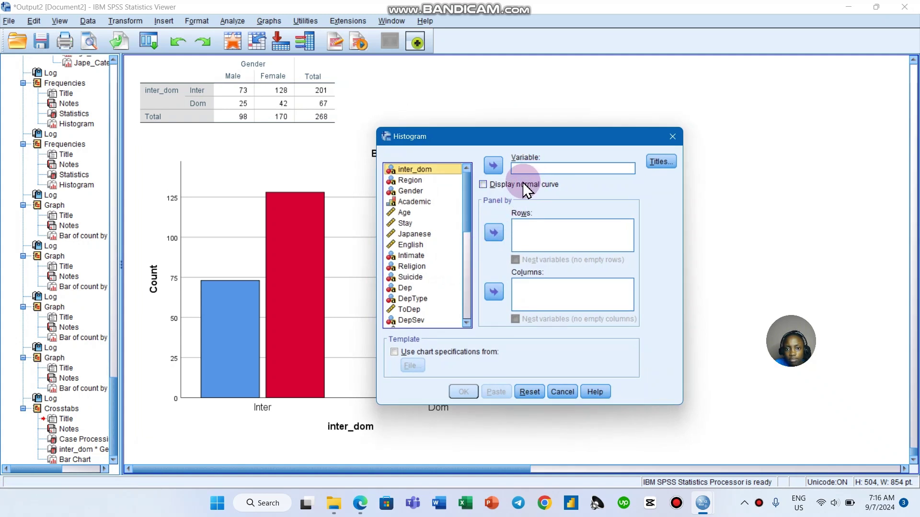
scroll(445, 230, down, 2)
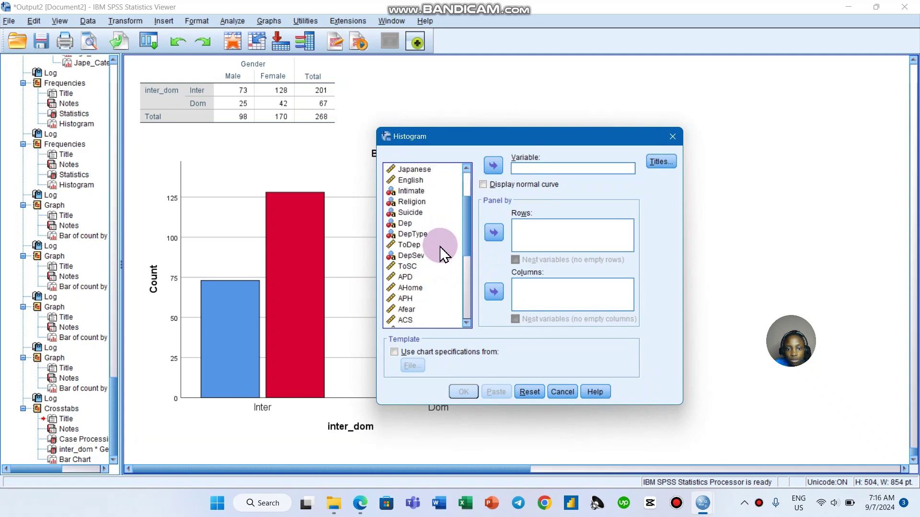
click(417, 244)
click(487, 166)
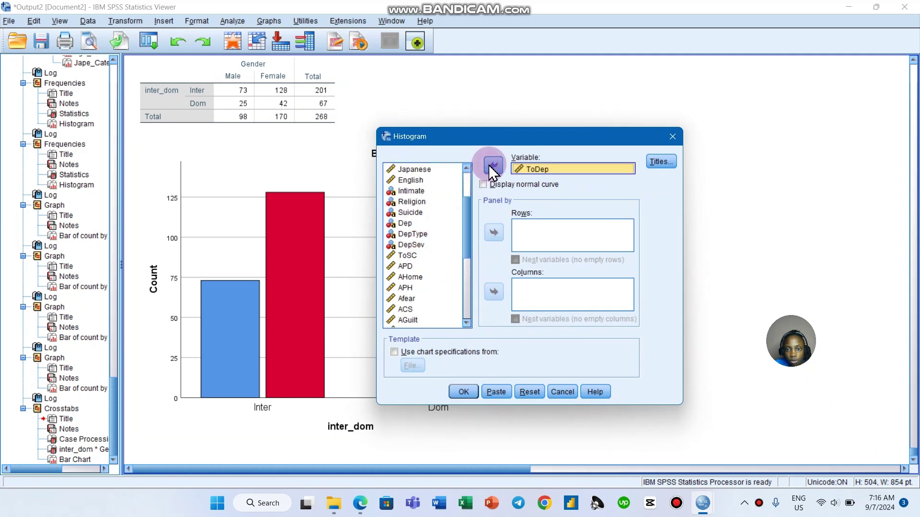
click(485, 184)
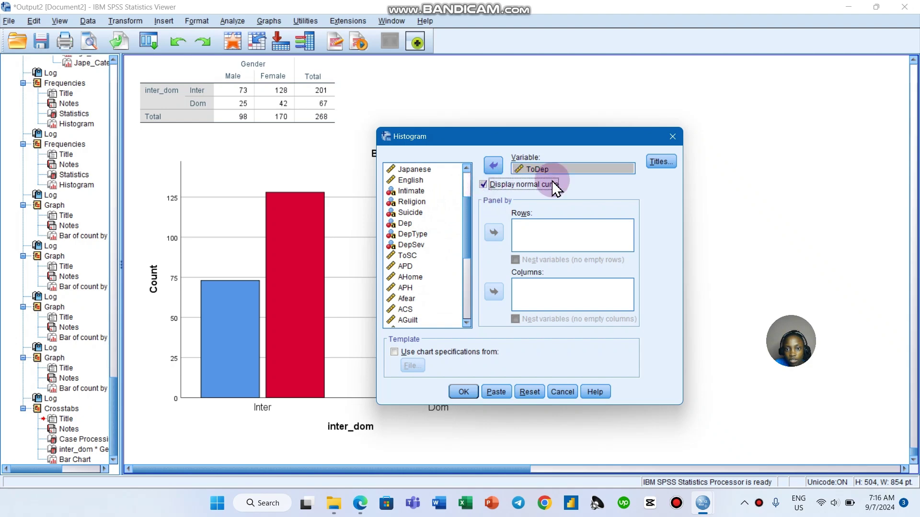
click(467, 392)
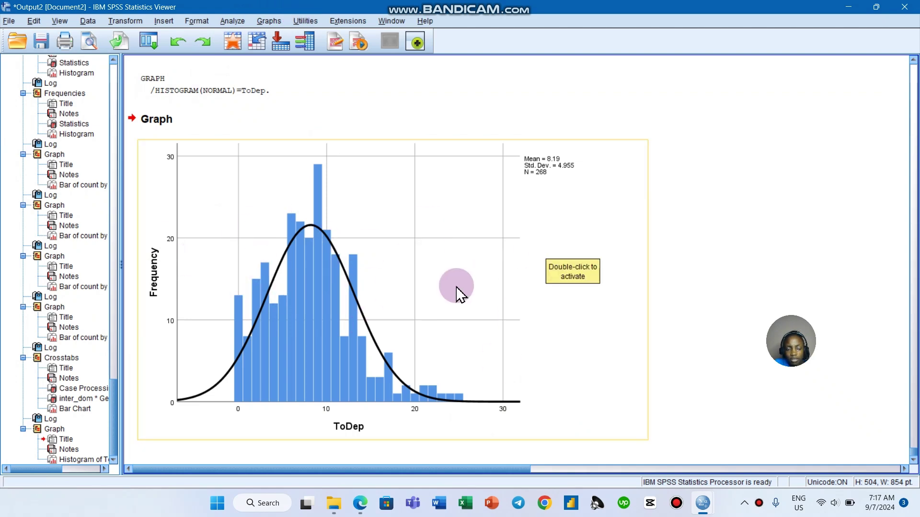
Generate the ToDep histogram with normal curve again, paneled by inter_dom in rows.
click(269, 19)
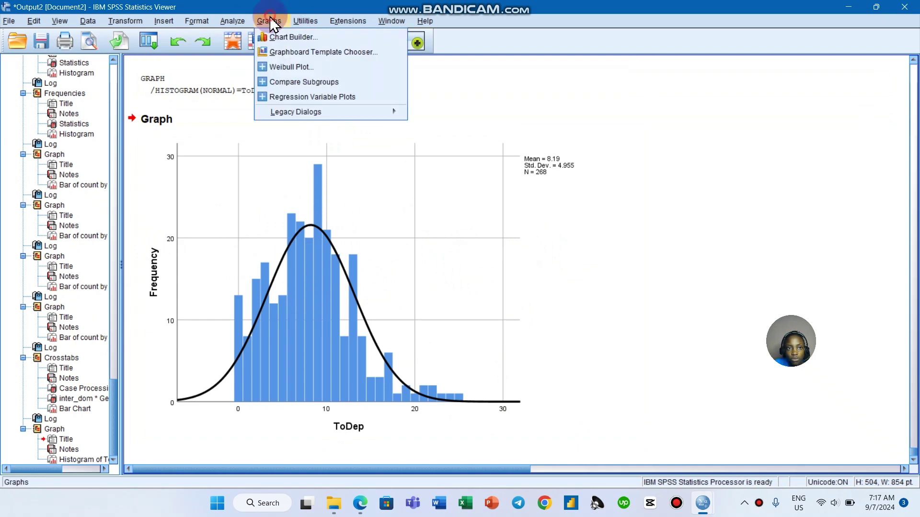
click(330, 117)
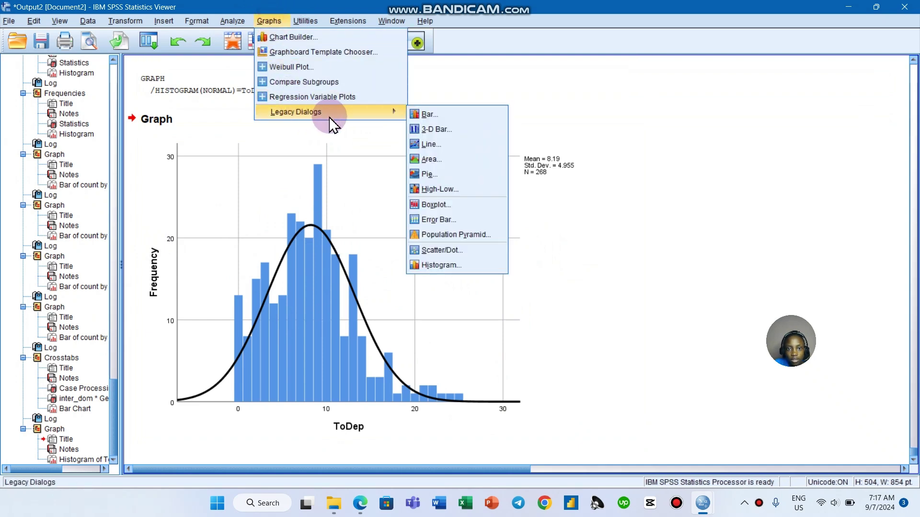
click(484, 267)
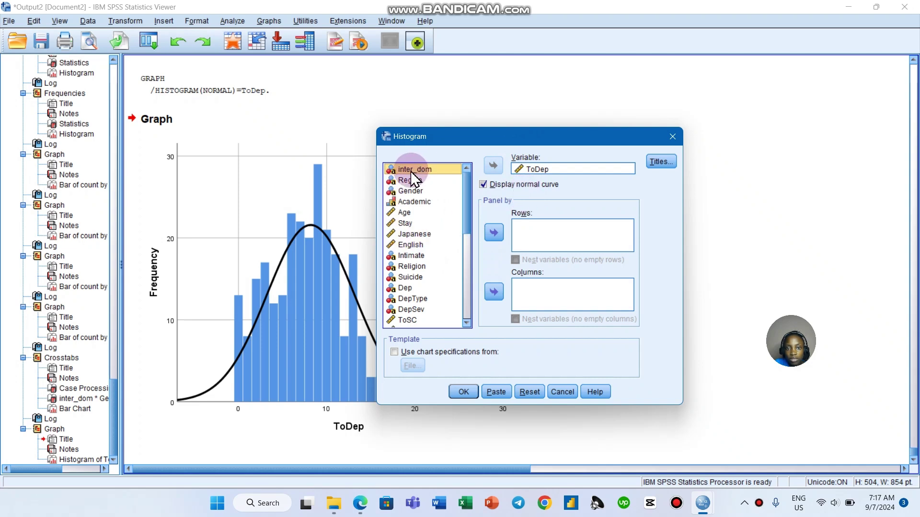
click(494, 233)
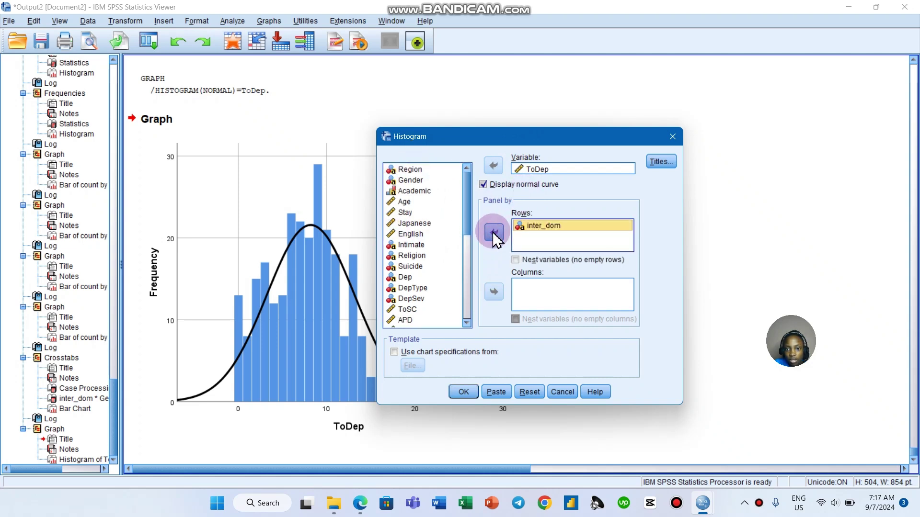
click(464, 391)
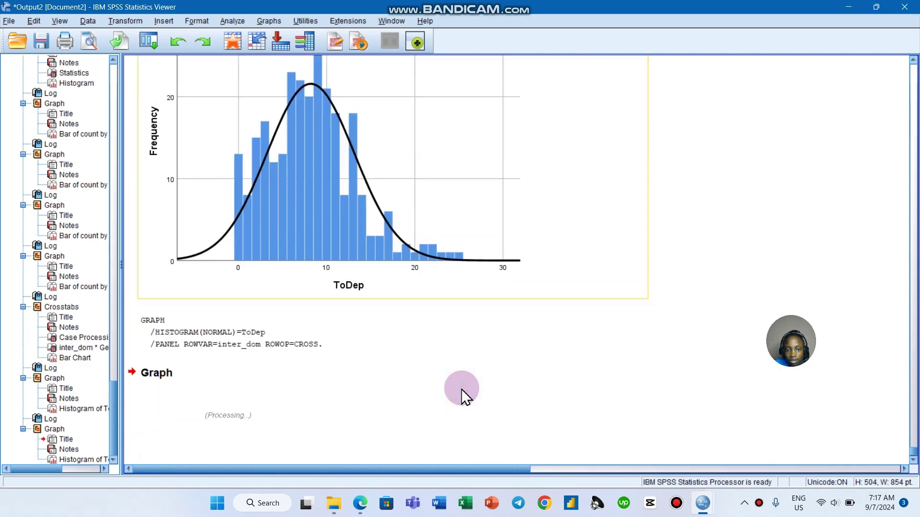
scroll(436, 277, down, 5)
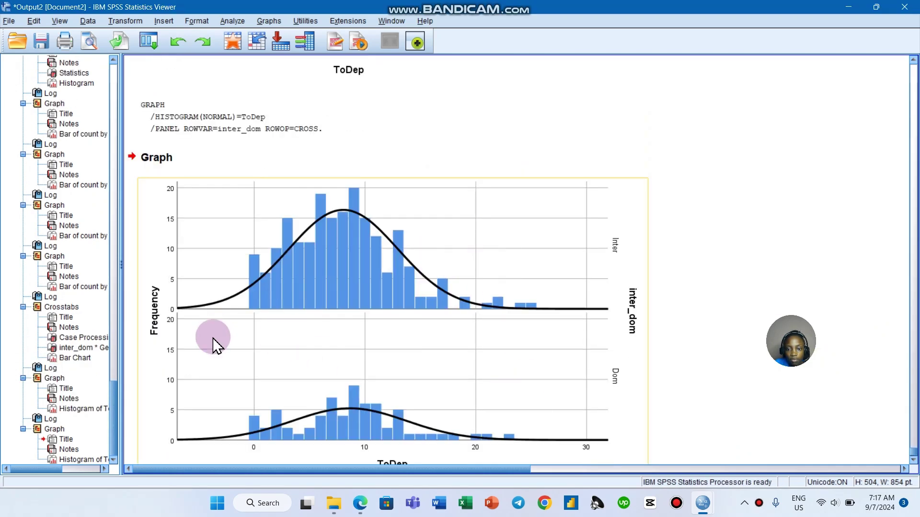
scroll(513, 450, down, 1)
Start defining a simple legacy boxplot of summaries for groups of cases.
click(268, 20)
mouse_move(304, 113)
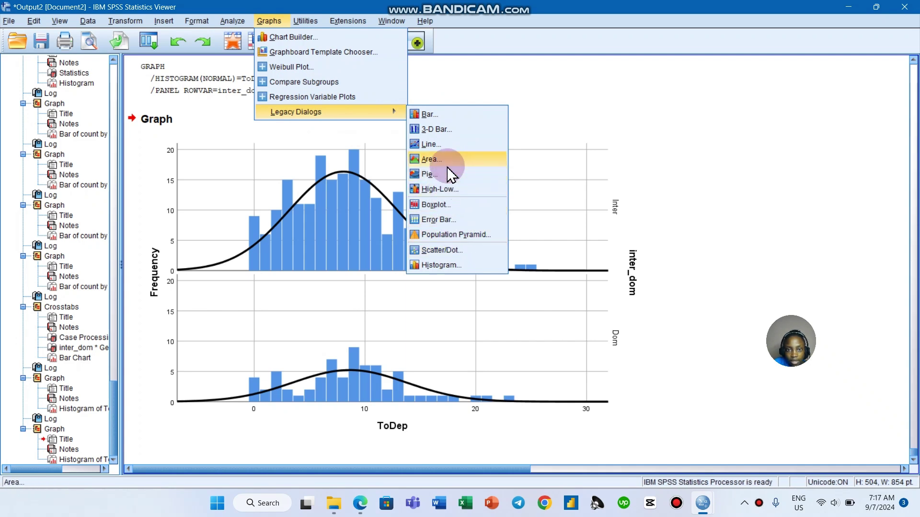
click(460, 207)
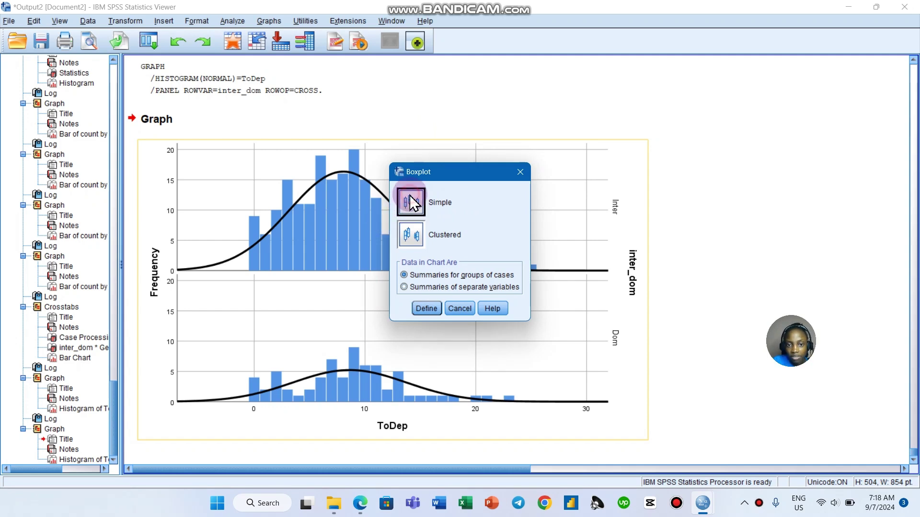
click(424, 239)
click(416, 203)
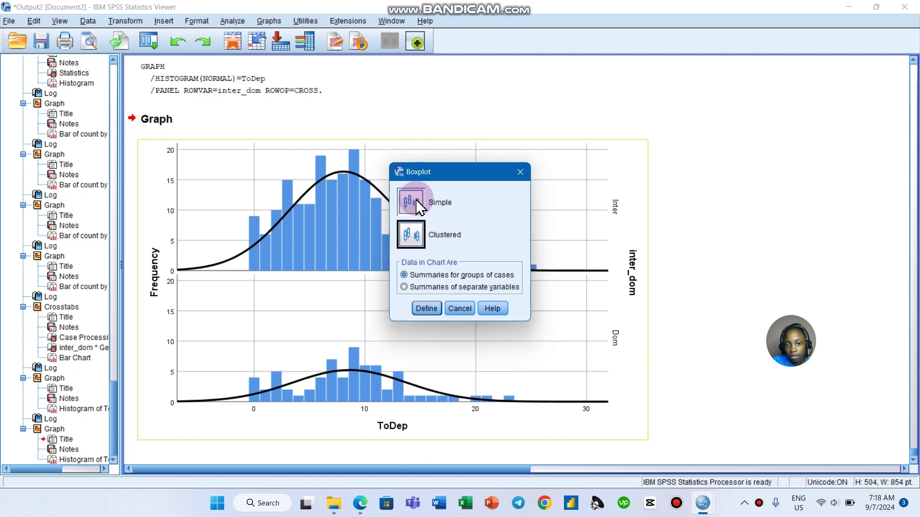
click(420, 312)
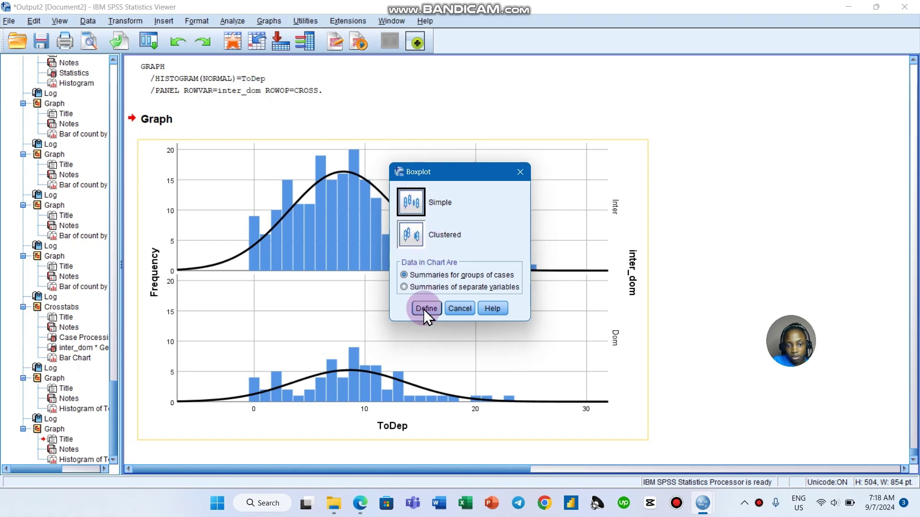
Generate the boxplot with ToDep as the variable and inter_dom on the category axis.
click(423, 152)
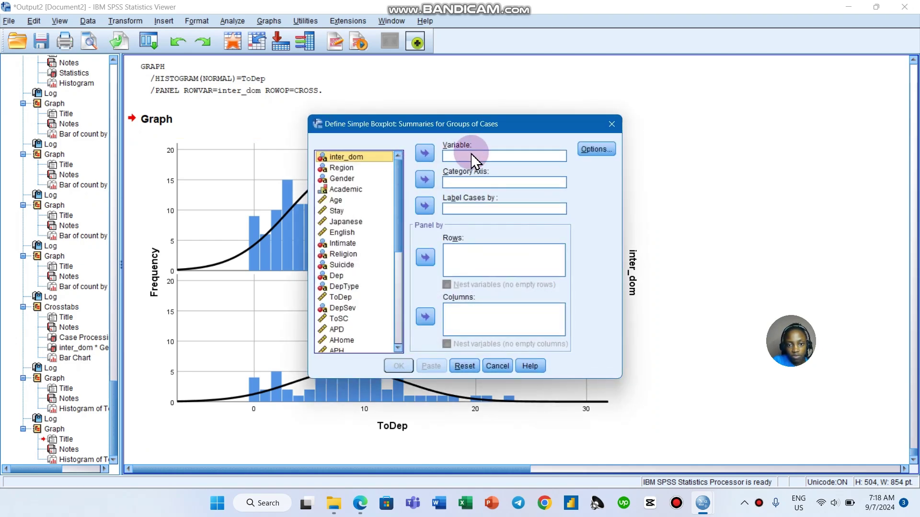
click(357, 158)
scroll(359, 163, down, 2)
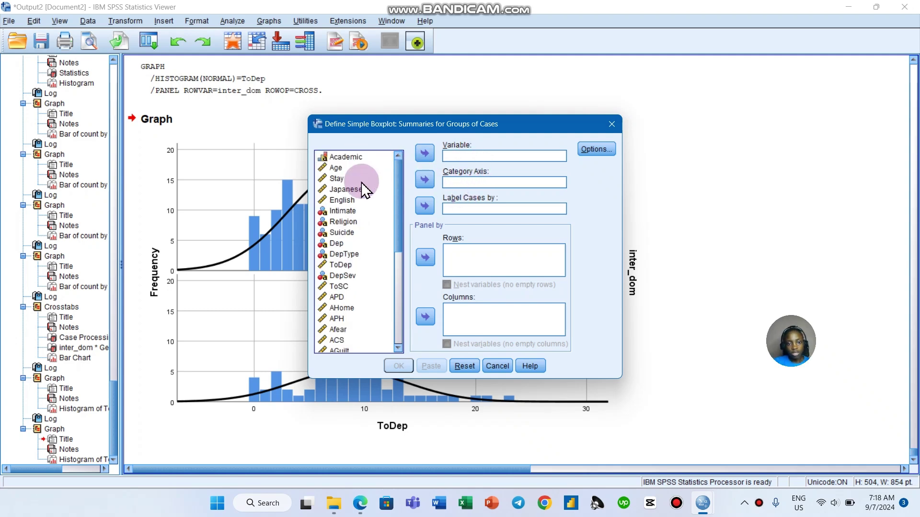
click(347, 235)
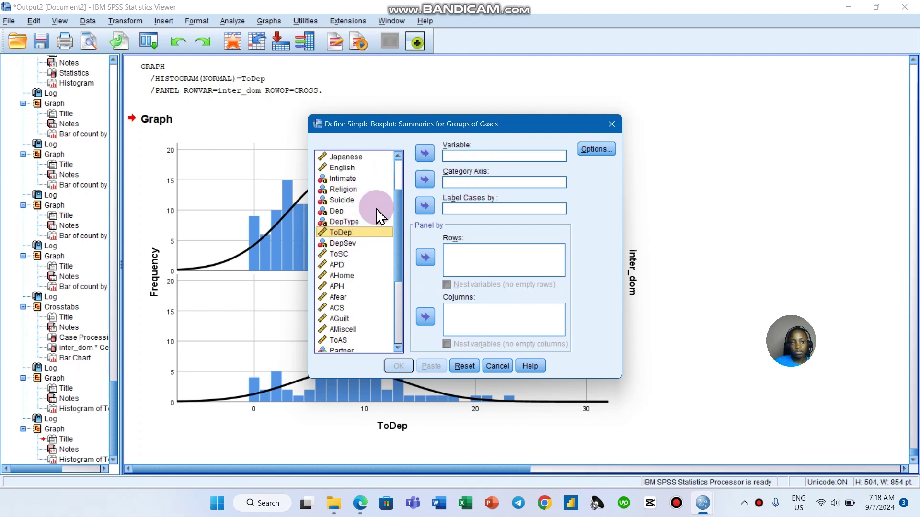
click(424, 153)
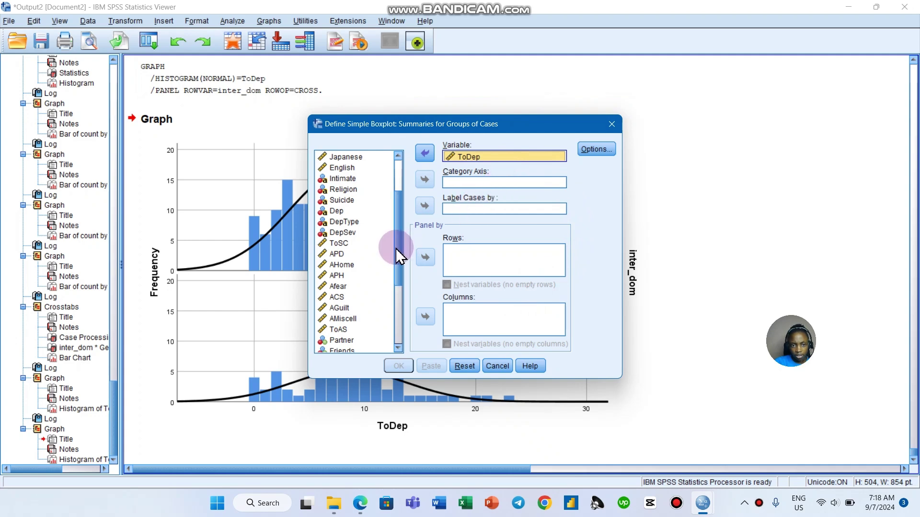
drag(395, 248, 409, 187)
click(361, 157)
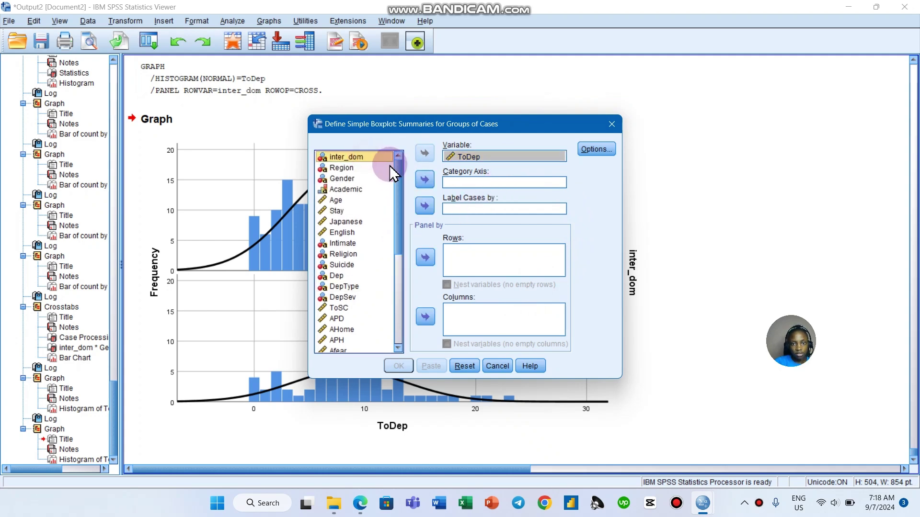
click(423, 180)
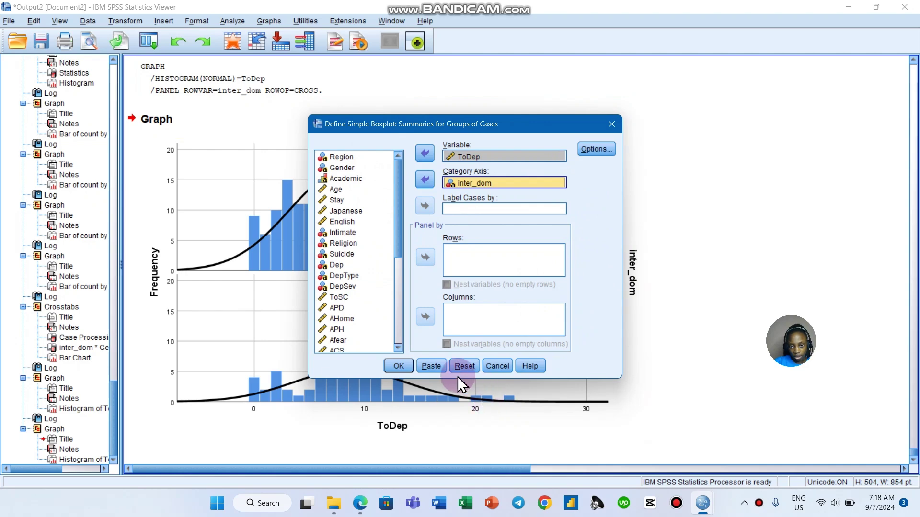
click(400, 366)
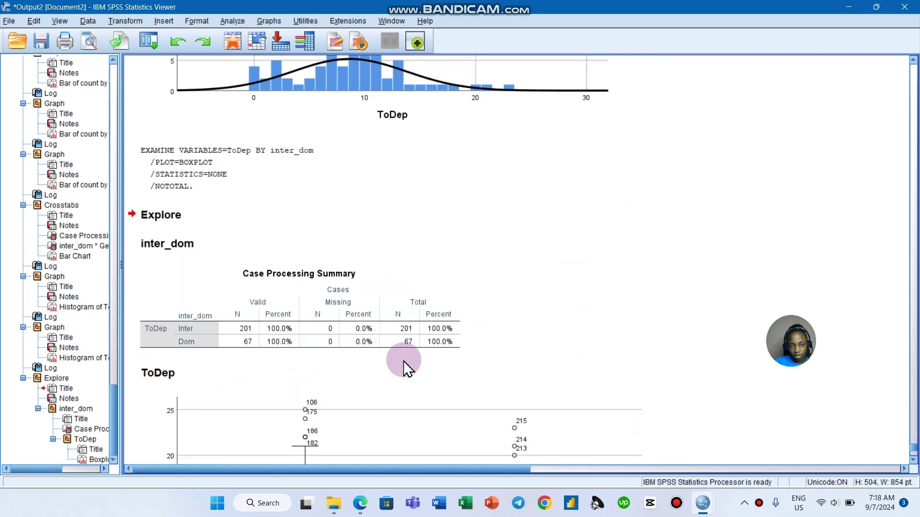
scroll(448, 429, down, 2)
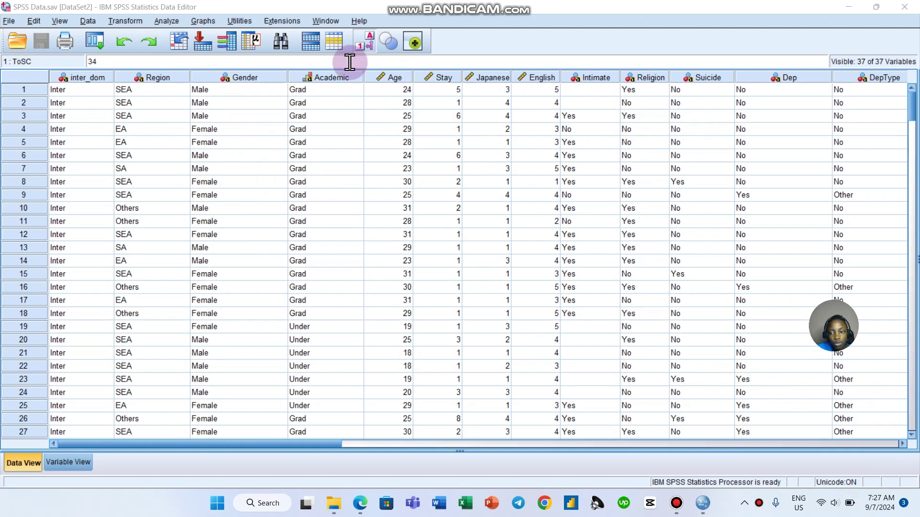
click(8, 21)
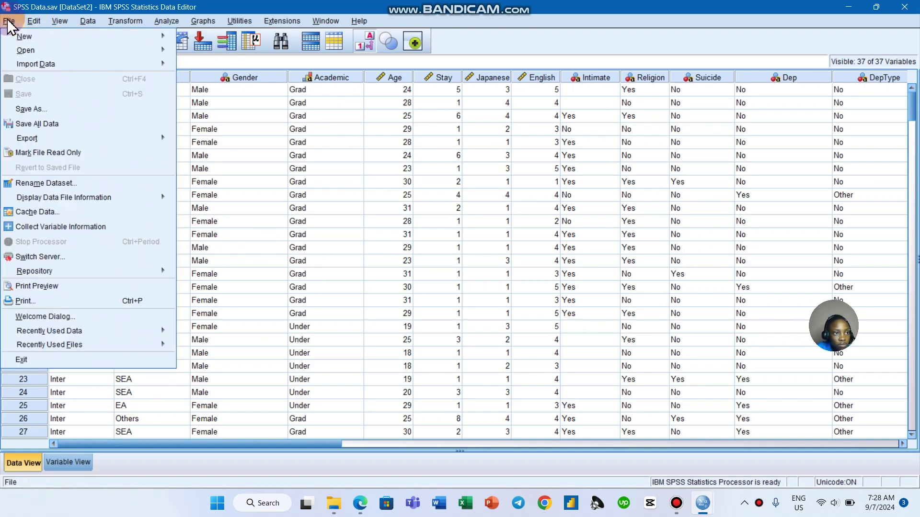
mouse_move(53, 138)
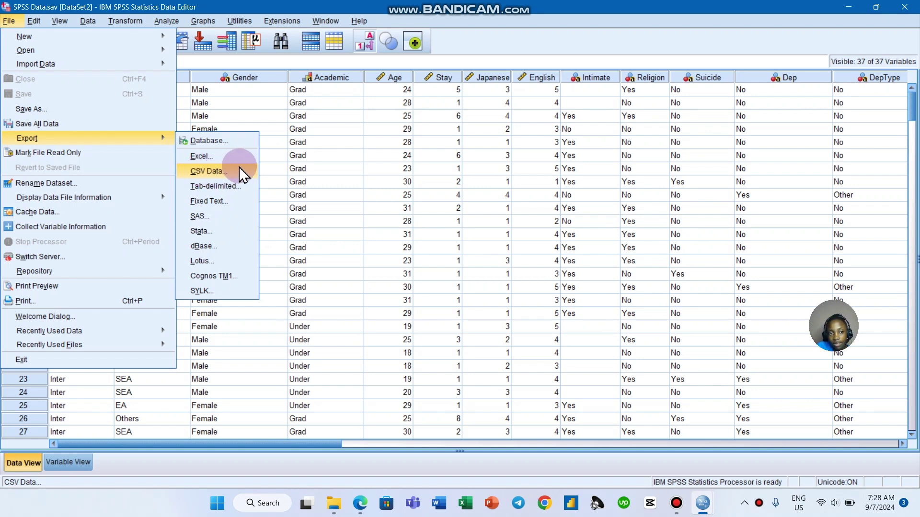
click(482, 48)
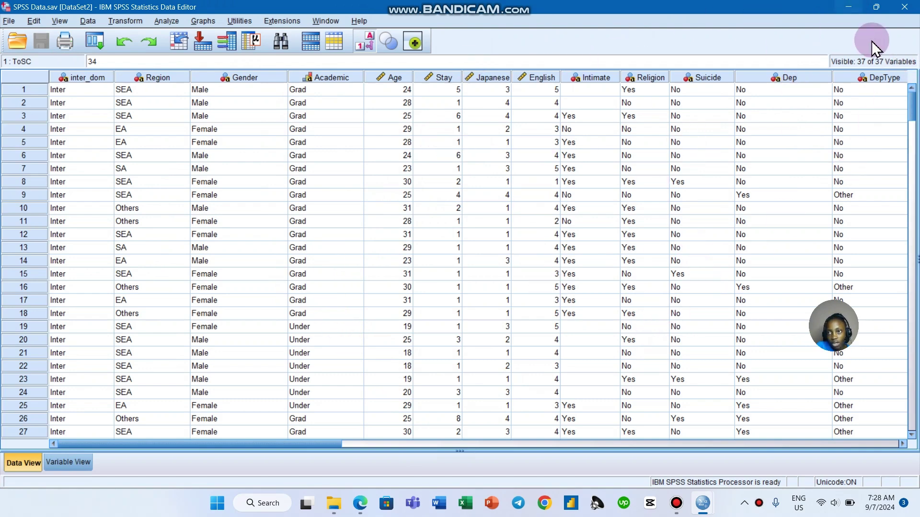
Switch from the data editor to the SPSS Output.spv viewer window and save the output document.
click(849, 10)
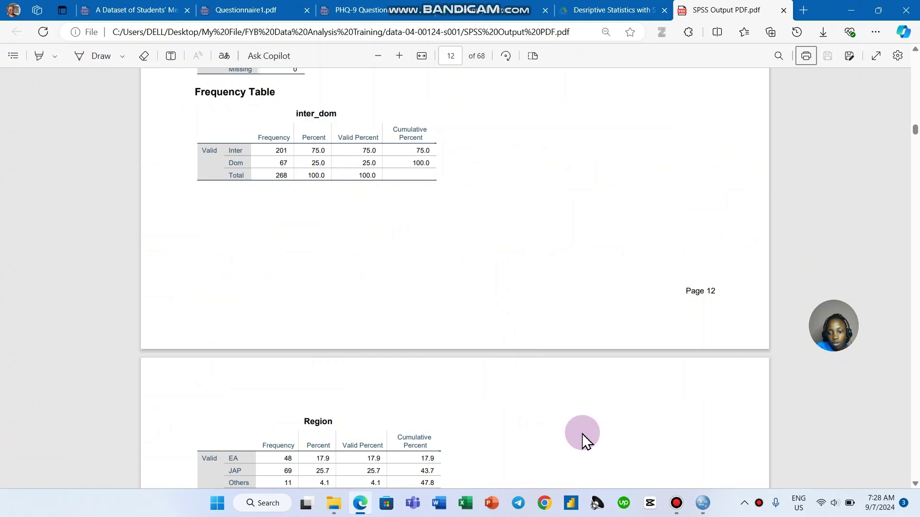
mouse_move(702, 510)
click(658, 441)
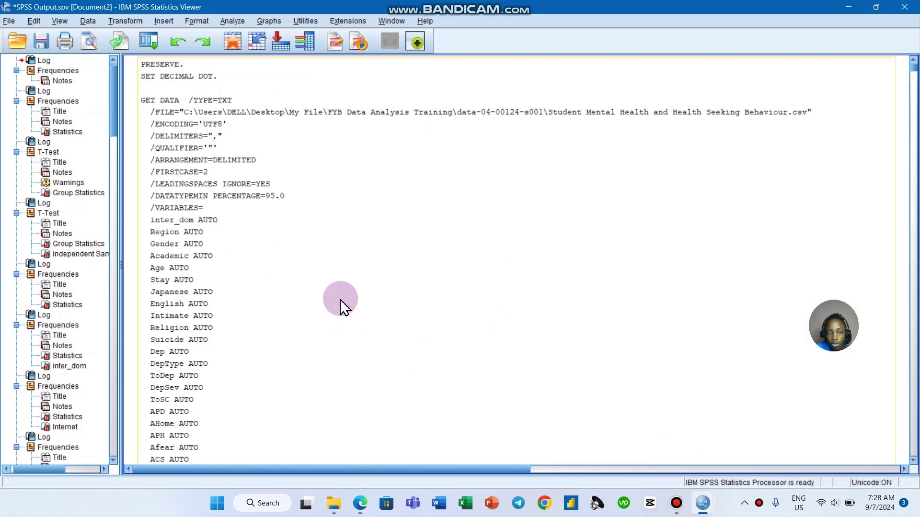
scroll(341, 313, down, 3)
scroll(341, 314, down, 9)
scroll(339, 303, up, 8)
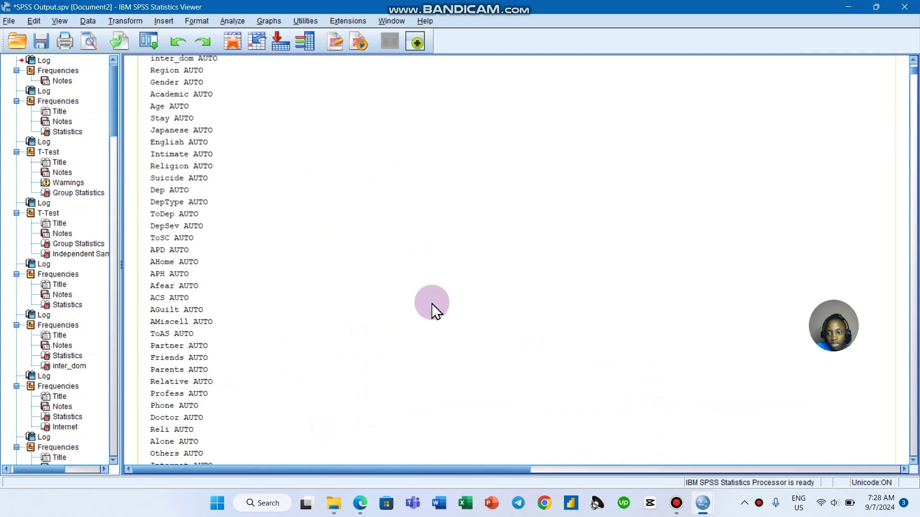
click(11, 21)
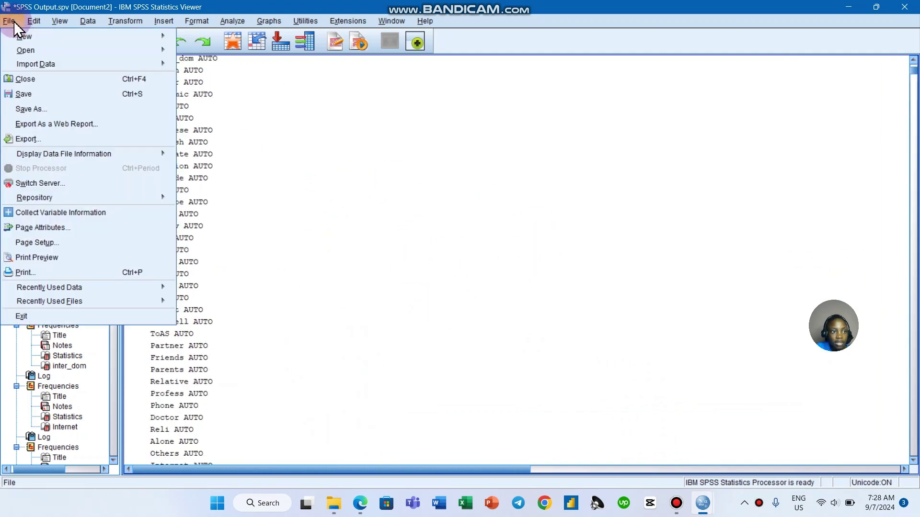
click(28, 95)
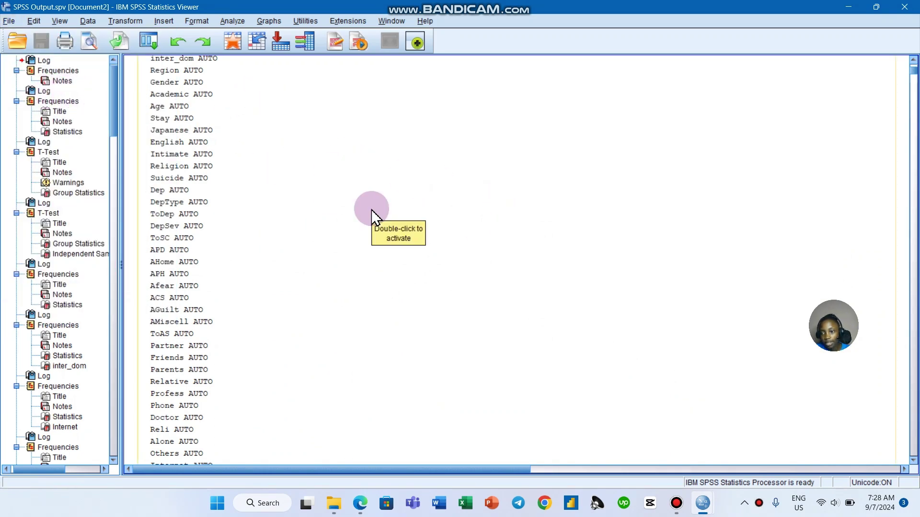
Examine the output document's syntax logs, Age statistics and frequency tables, returning to the data import log at the start.
scroll(371, 209, down, 15)
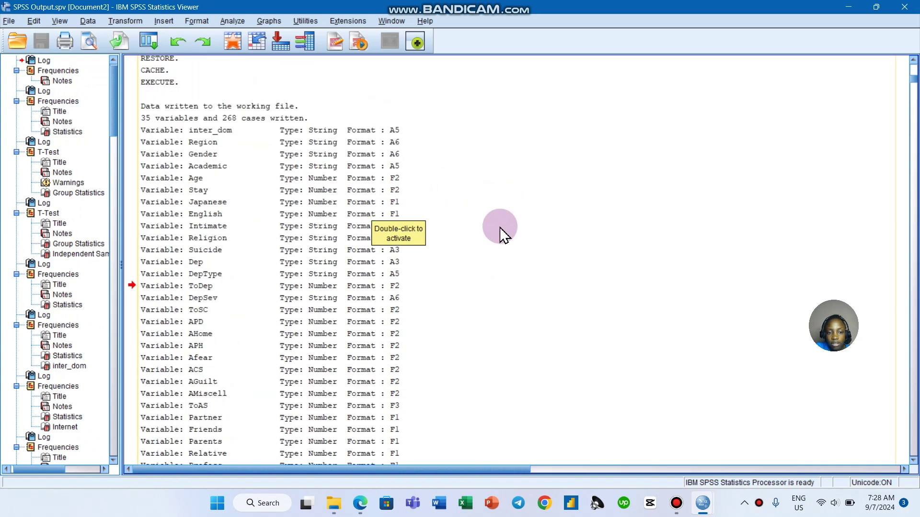
scroll(509, 238, down, 2)
scroll(567, 246, down, 15)
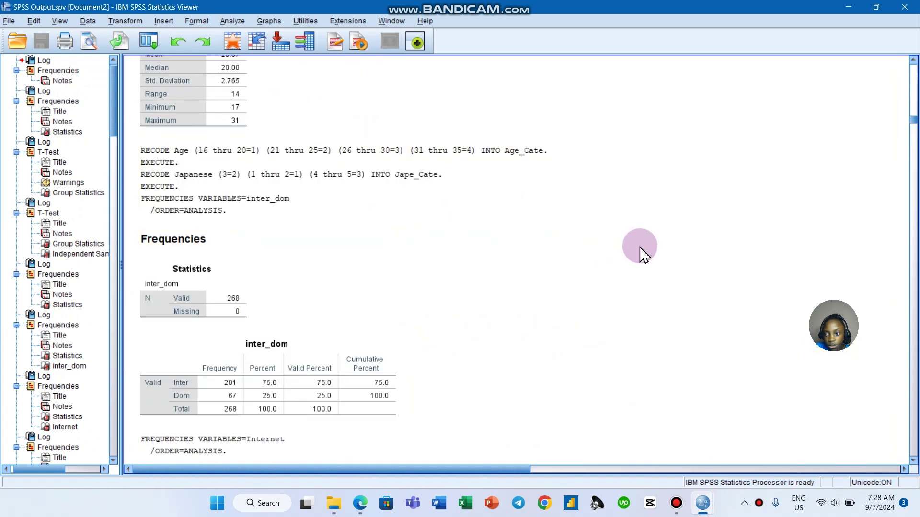
scroll(643, 259, up, 3)
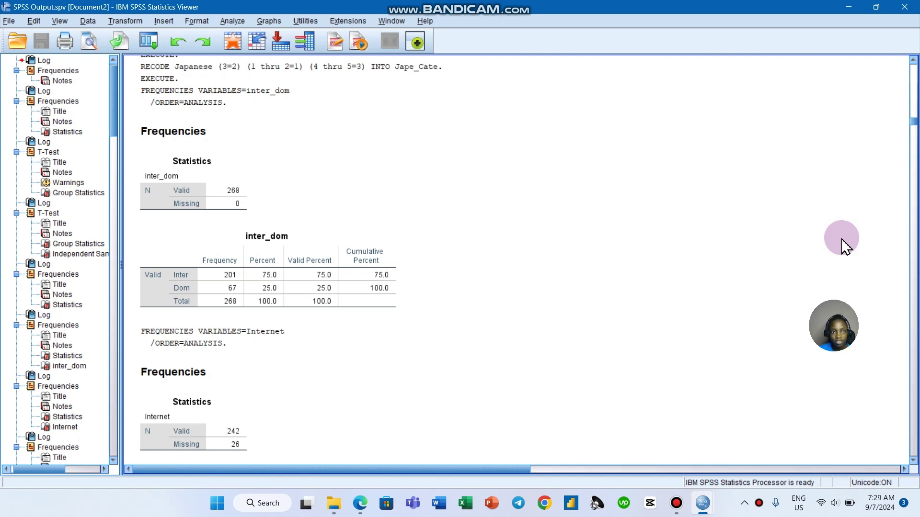
click(348, 272)
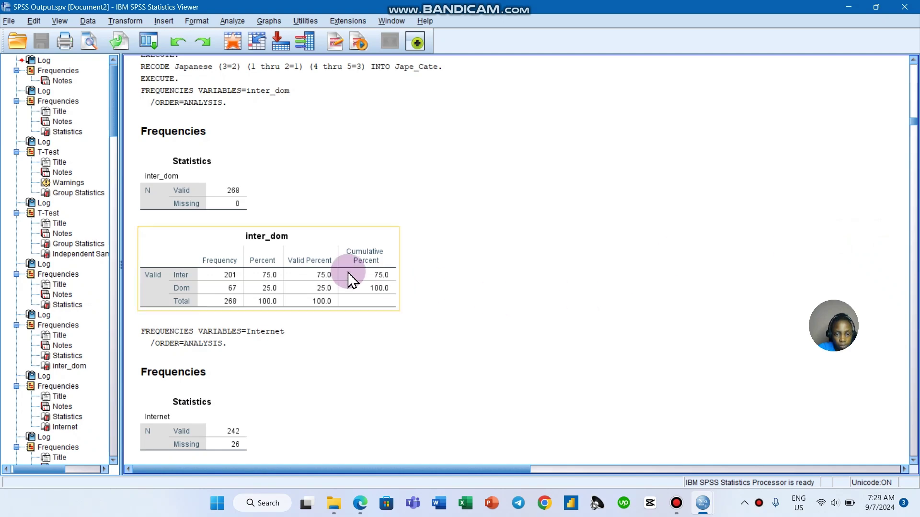
scroll(353, 273, up, 10)
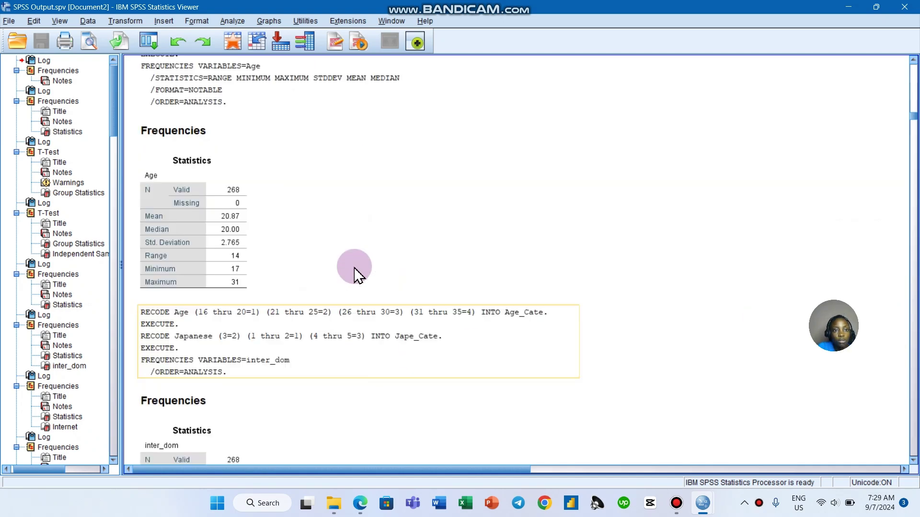
click(466, 253)
scroll(466, 254, up, 15)
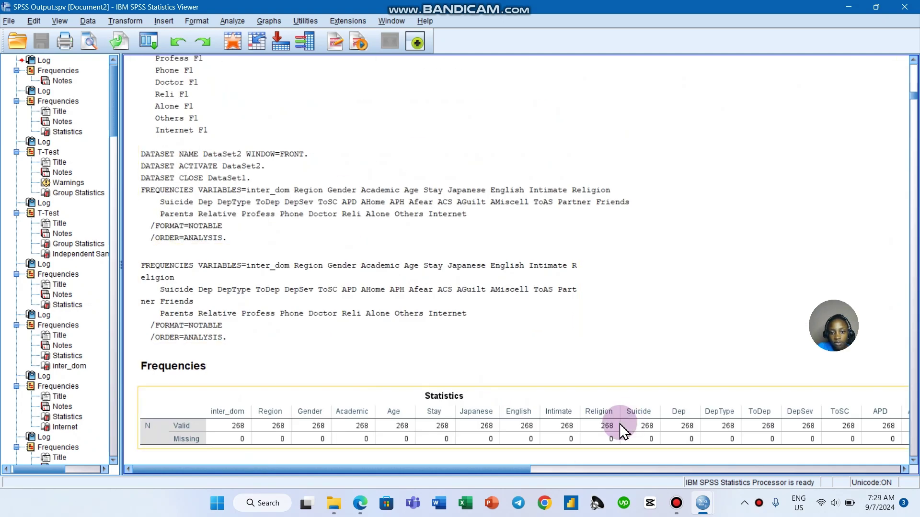
click(316, 341)
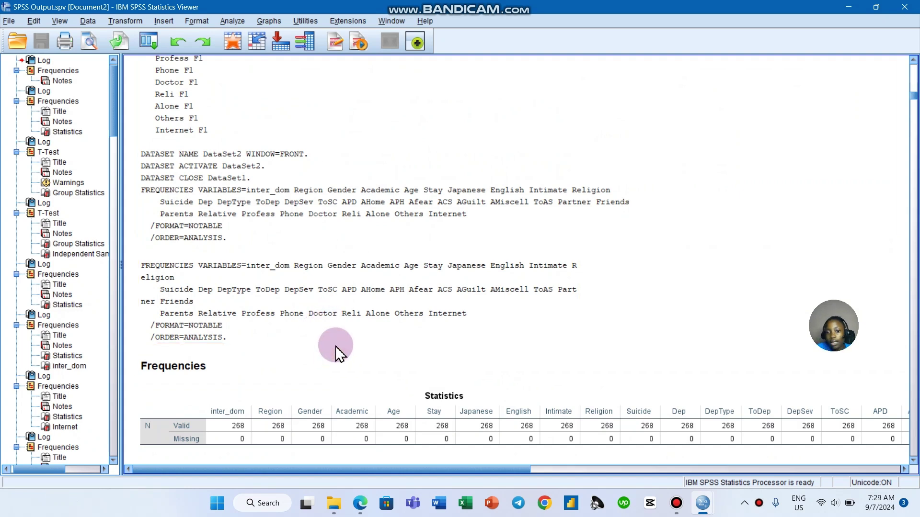
click(514, 238)
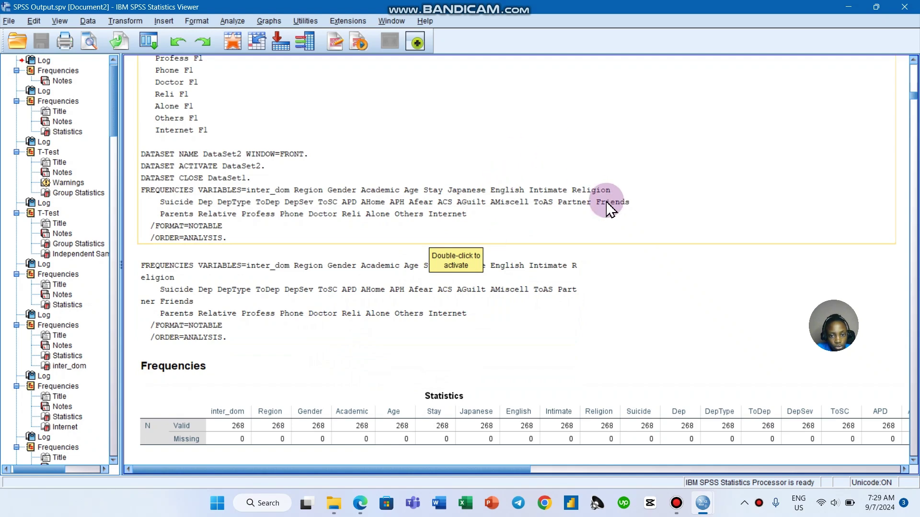
scroll(601, 206, up, 10)
scroll(311, 81, up, 10)
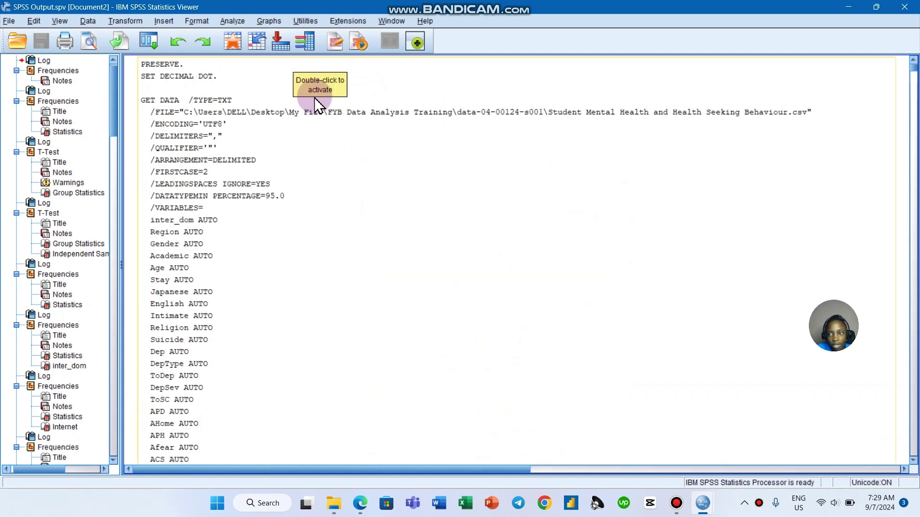
Delete the data import log and the following FREQUENCIES syntax log from the start of the output.
click(206, 88)
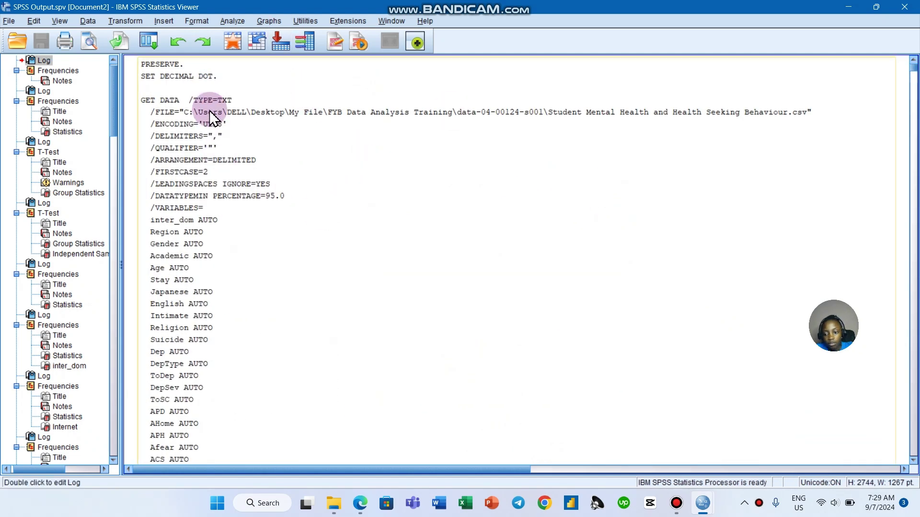
key(Delete)
click(277, 127)
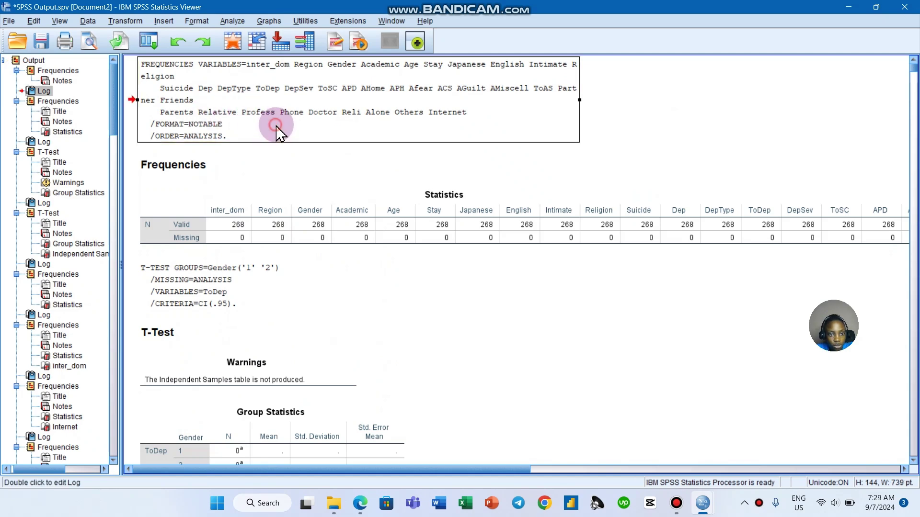
key(Delete)
scroll(431, 158, down, 3)
scroll(421, 156, up, 3)
click(413, 153)
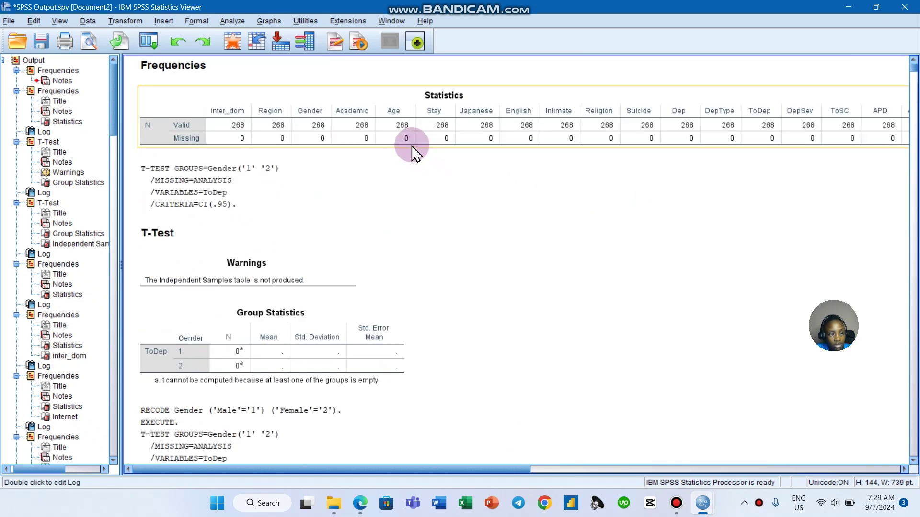
Undo the deletion of the log entries at the start of the output.
key(ctrl+z)
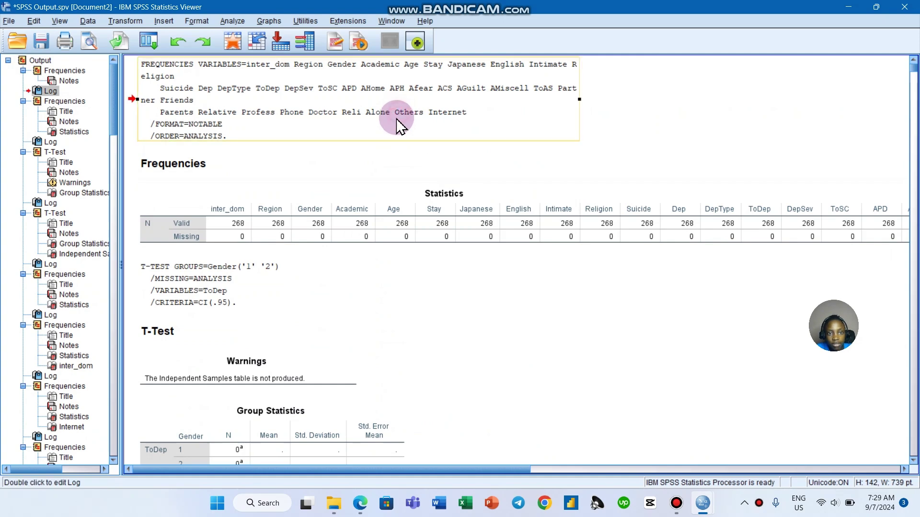
key(ctrl+z)
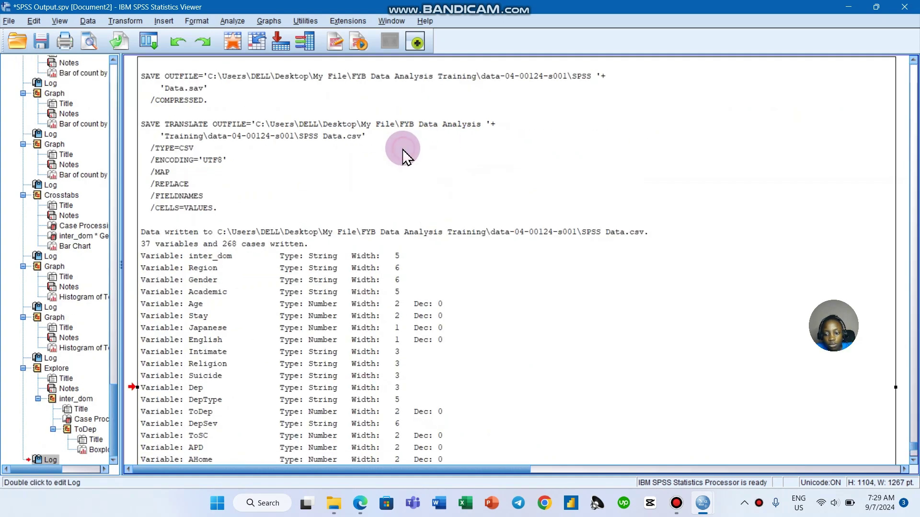
scroll(407, 160, up, 10)
drag(404, 151, 644, 161)
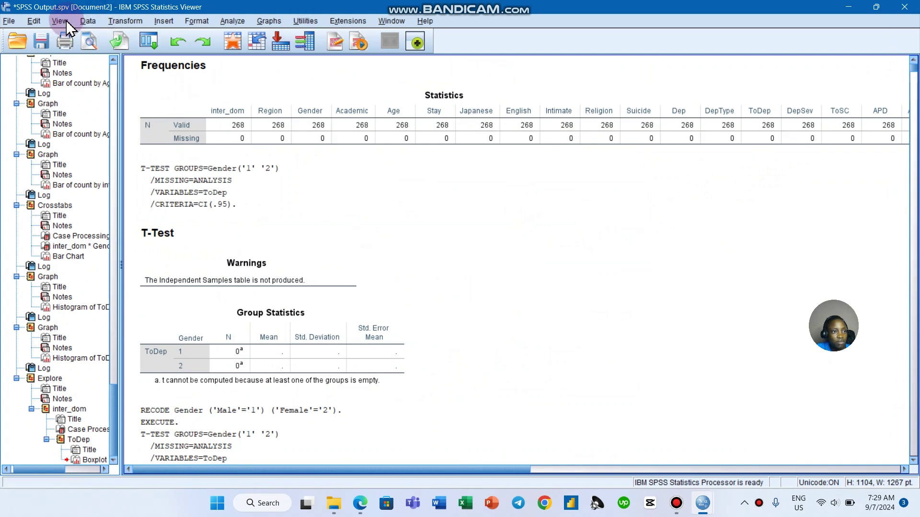
Review the output document's page setup, keeping A4 paper, landscape orientation and 1-inch margins, and accept it.
click(8, 22)
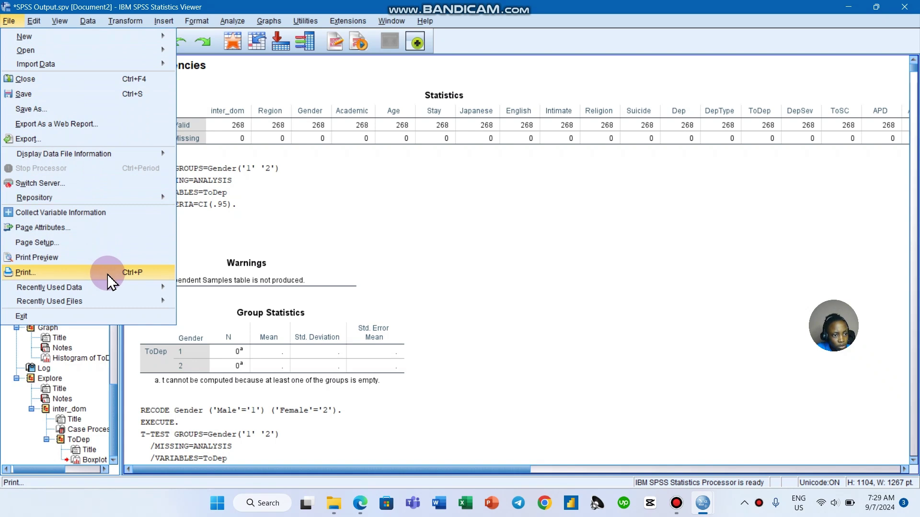
click(107, 254)
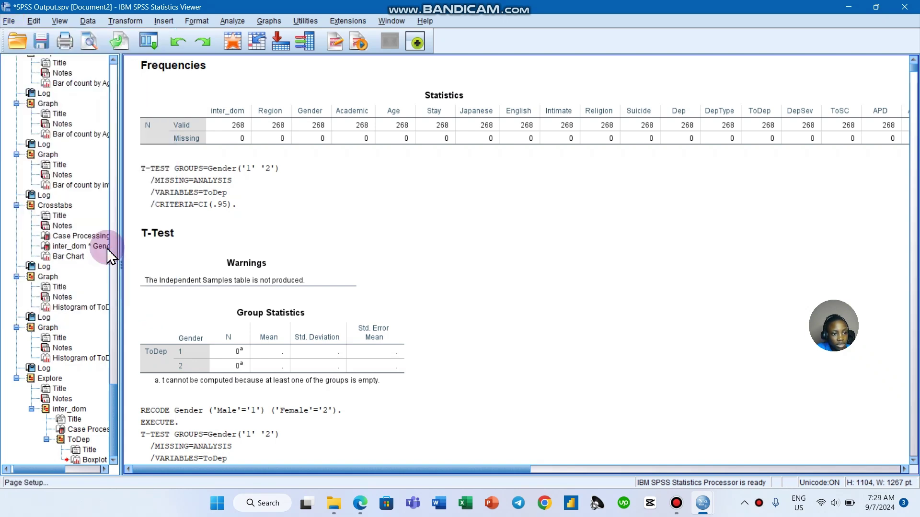
click(72, 239)
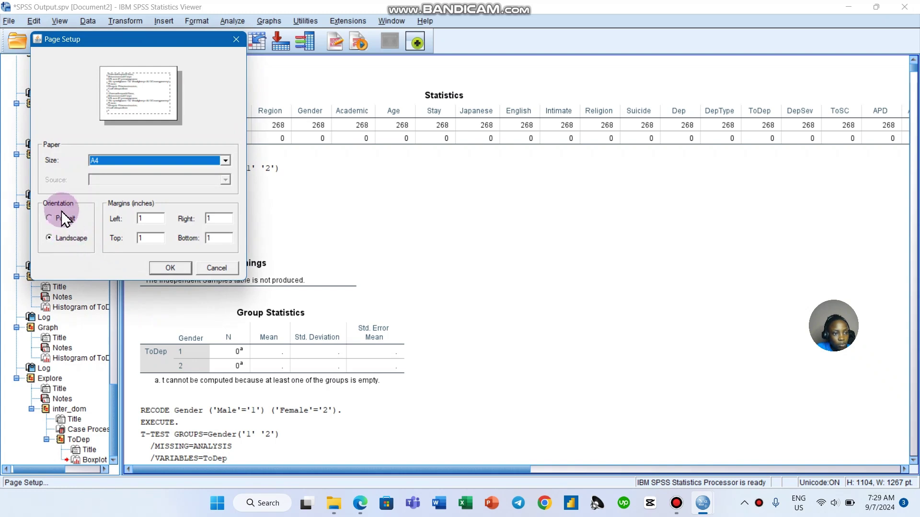
click(68, 246)
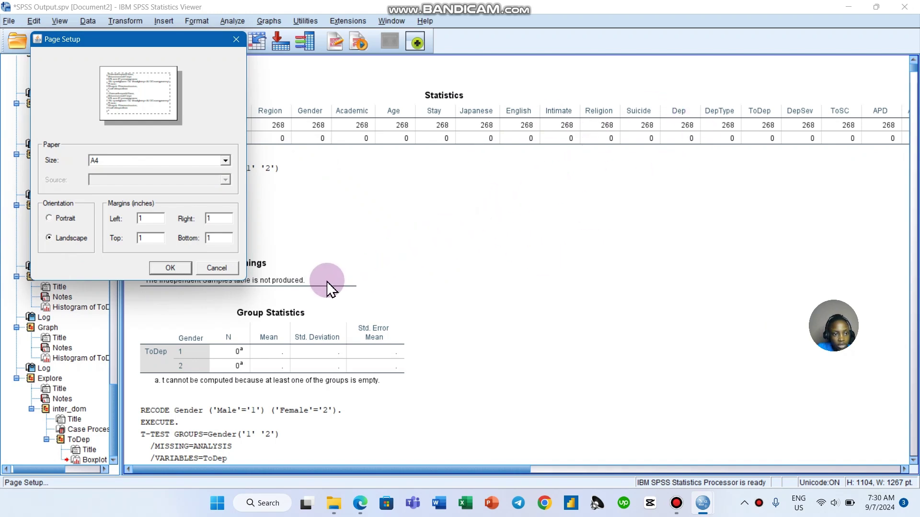
click(225, 161)
click(226, 161)
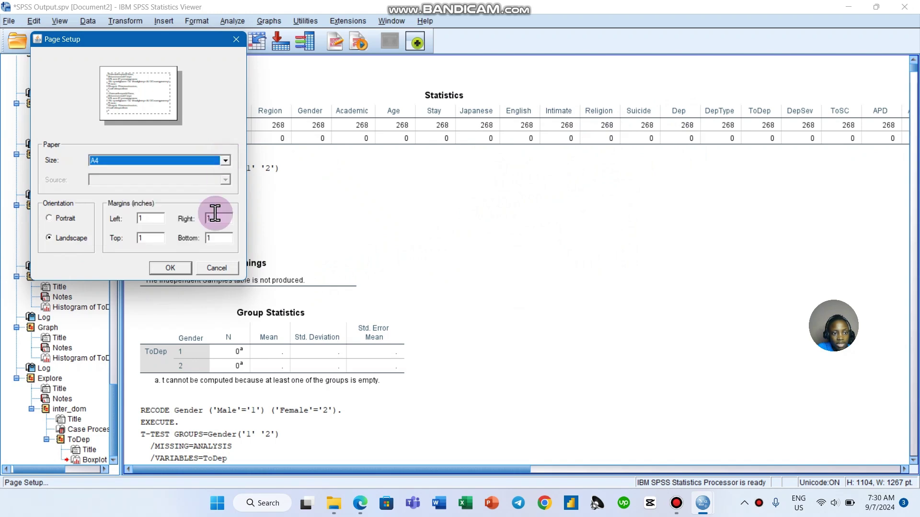
click(171, 268)
Examine the output document in print preview, paging forward through the Frequencies and T-Test pages to page 14, and close the preview.
click(8, 21)
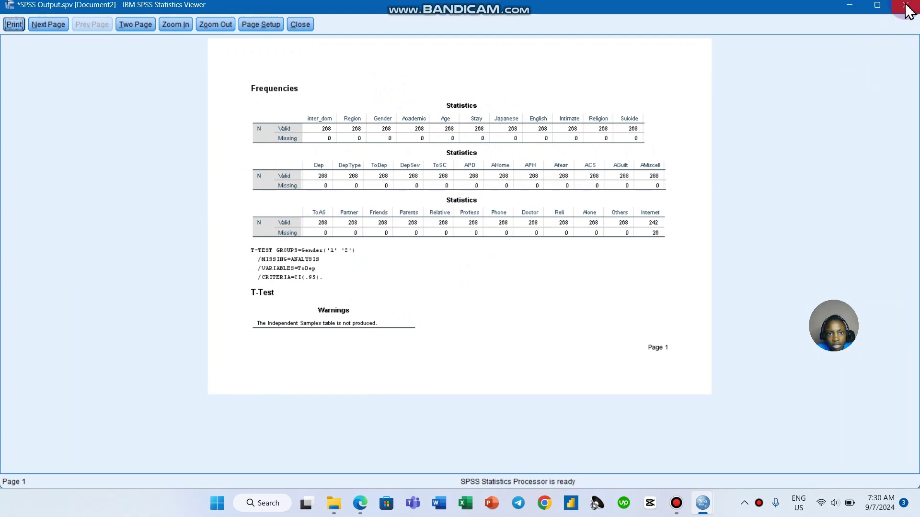
click(848, 4)
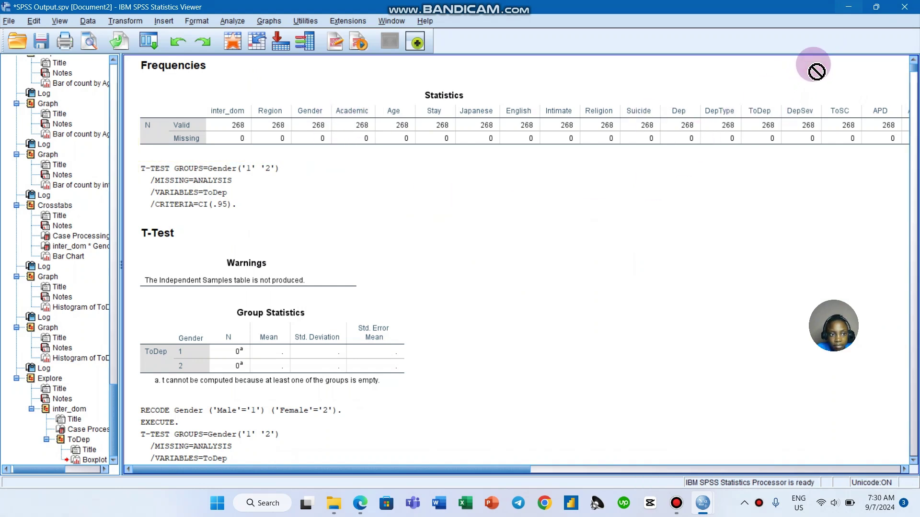
click(8, 21)
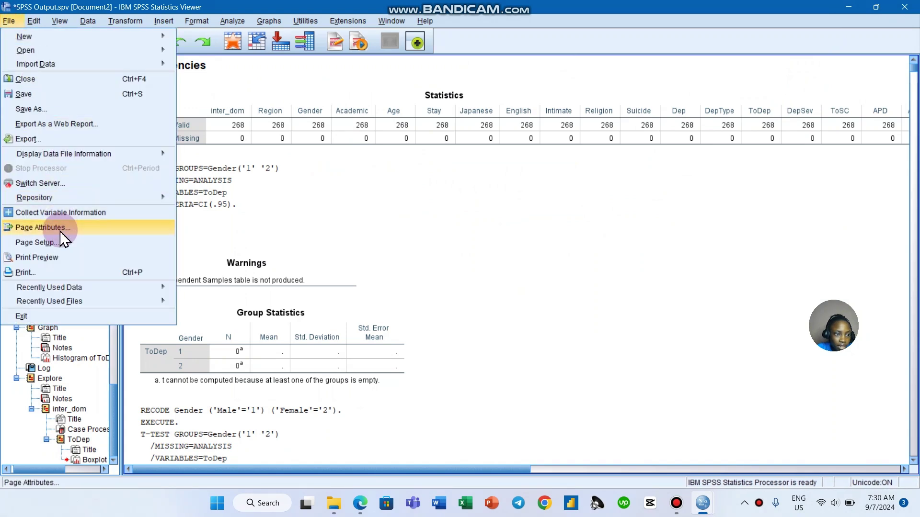
click(61, 255)
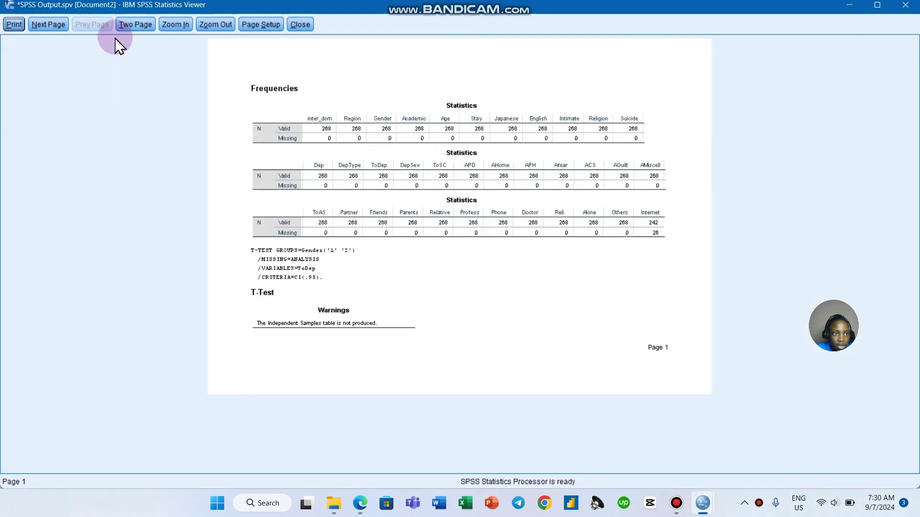
click(46, 25)
click(77, 25)
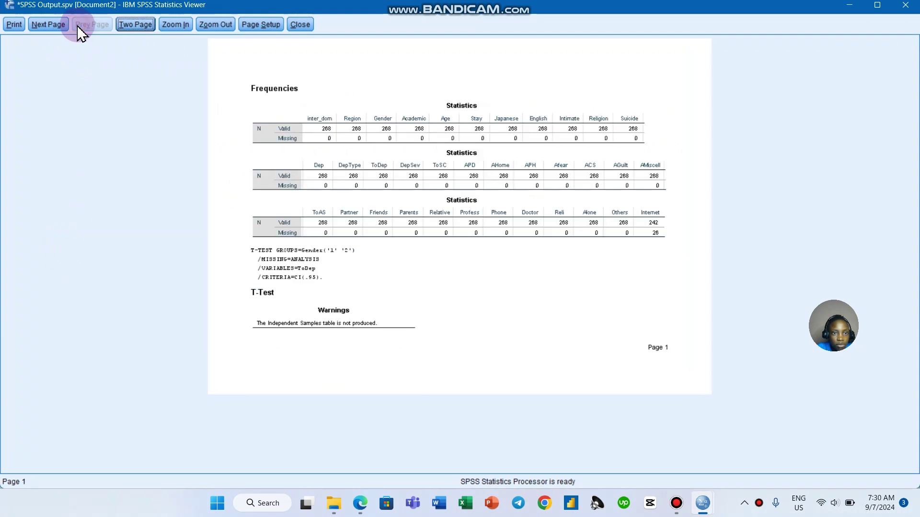
click(47, 25)
click(47, 25)
click(46, 25)
click(46, 25)
click(47, 25)
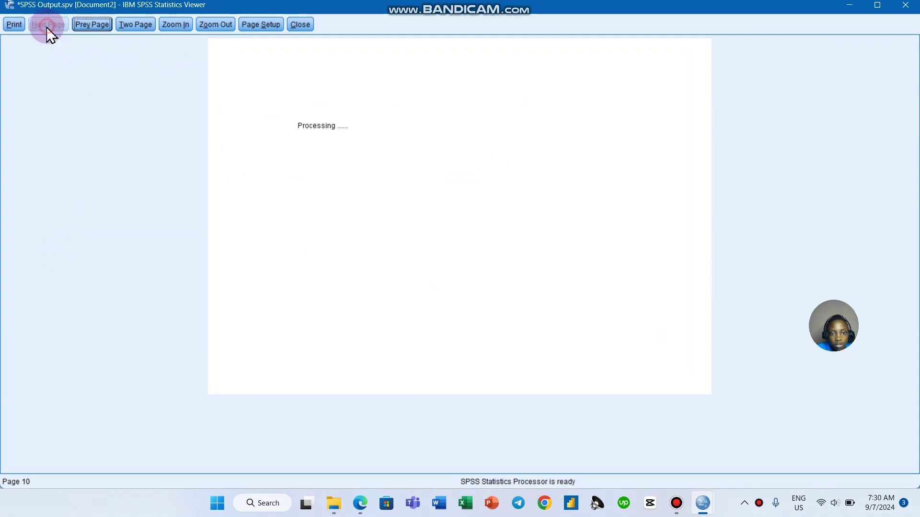
click(47, 25)
click(47, 25)
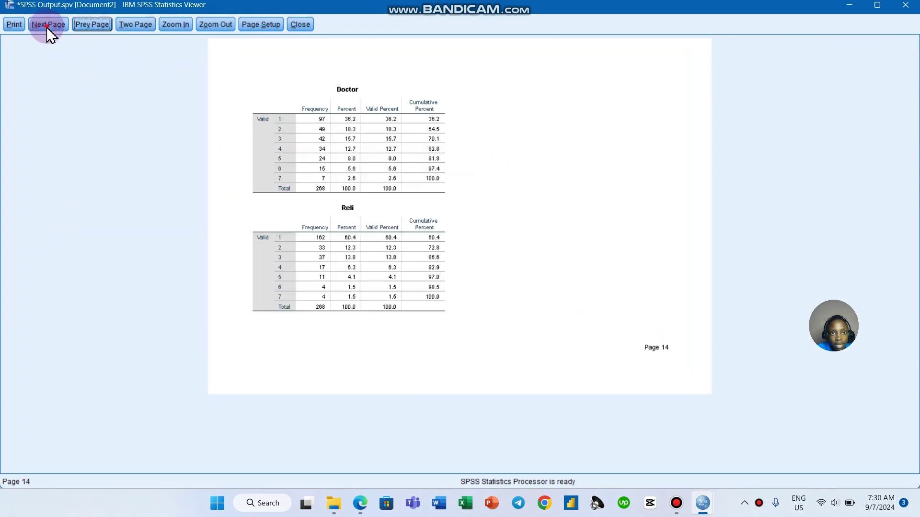
click(307, 26)
Check the output document's printer, print range and number of copies, and leave the print settings without printing.
click(8, 20)
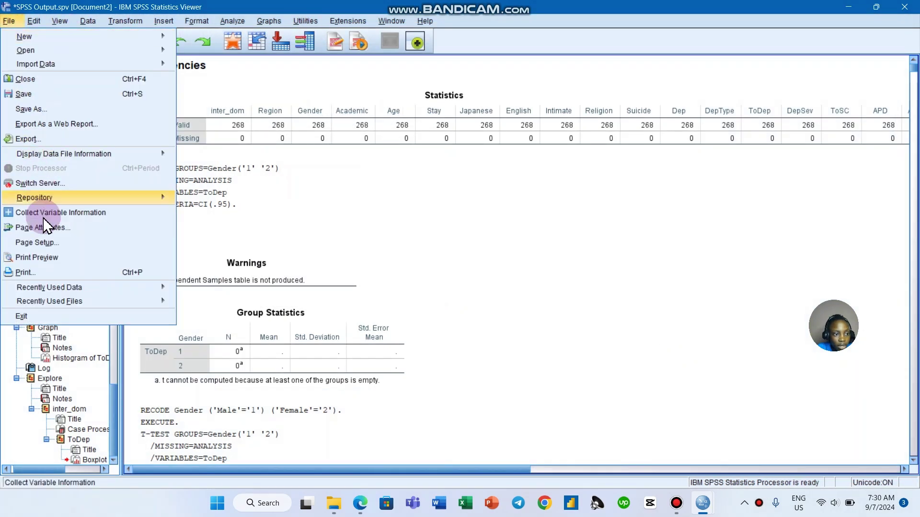
click(56, 271)
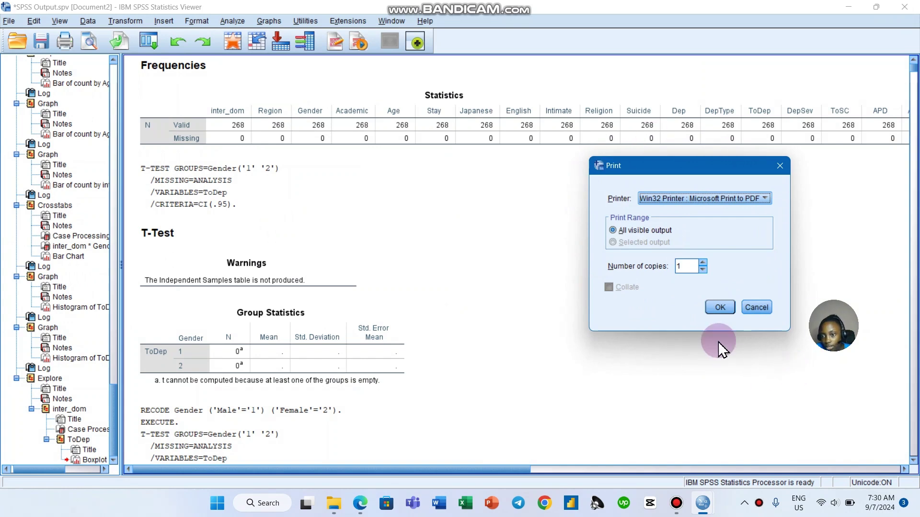
click(771, 177)
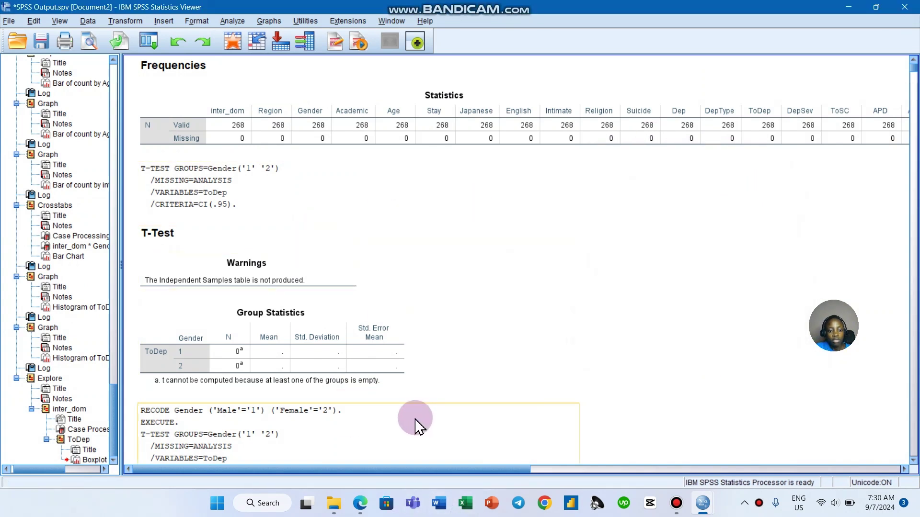
Switch to SPSS Output PDF.pdf in Microsoft Edge and return to its first page.
mouse_move(360, 507)
click(386, 454)
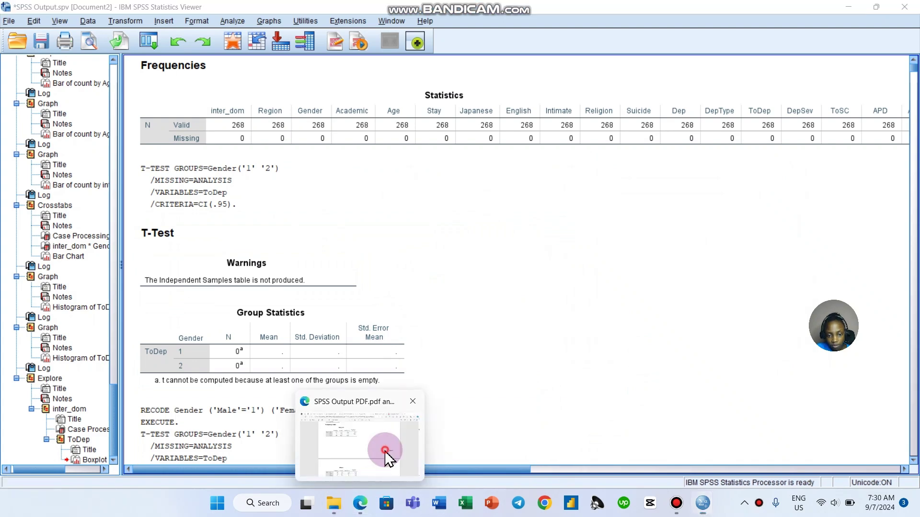
scroll(534, 329, up, 3)
scroll(538, 327, up, 20)
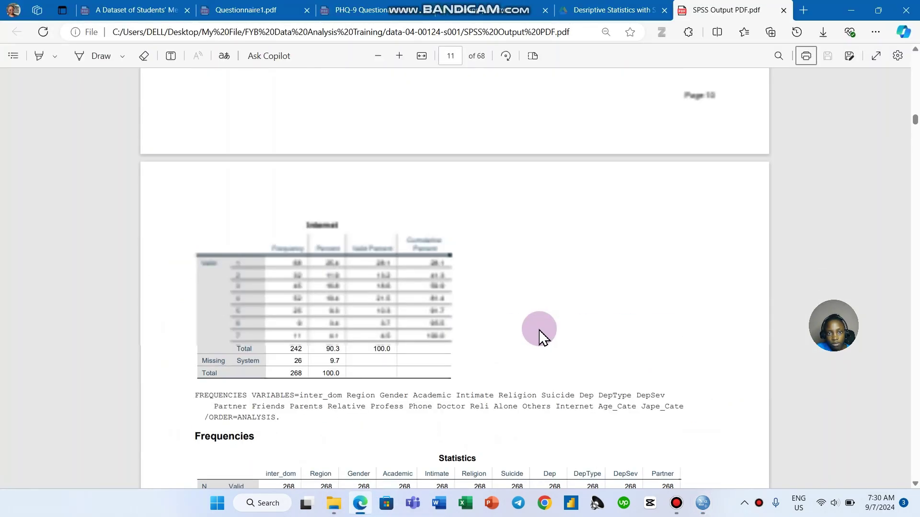
scroll(612, 349, up, 3)
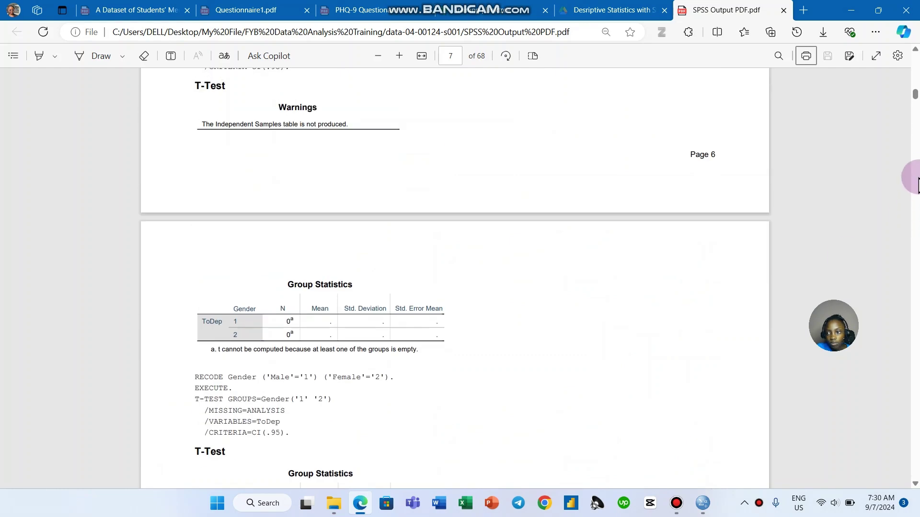
drag(917, 106, 915, 52)
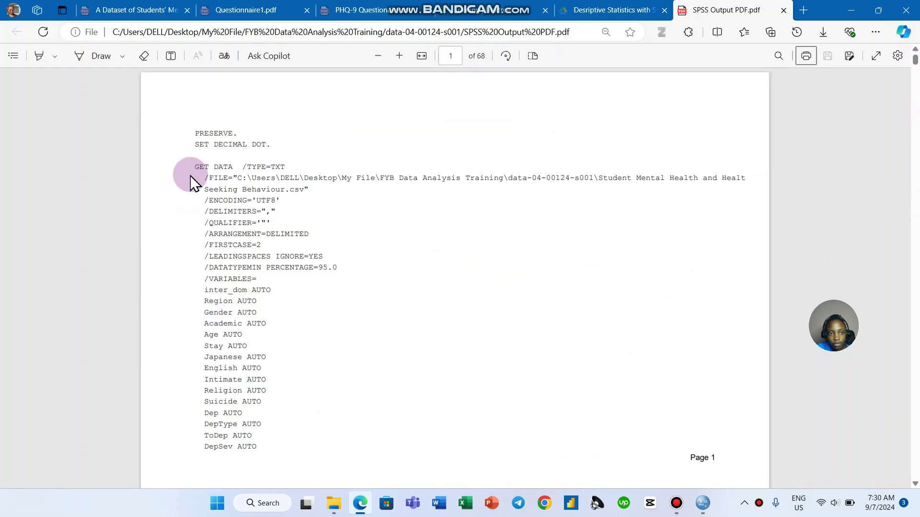
Examine the PDF's data import log, syntax logs, frequency tables and descriptive statistics up to the crosstabs section.
scroll(197, 185, down, 18)
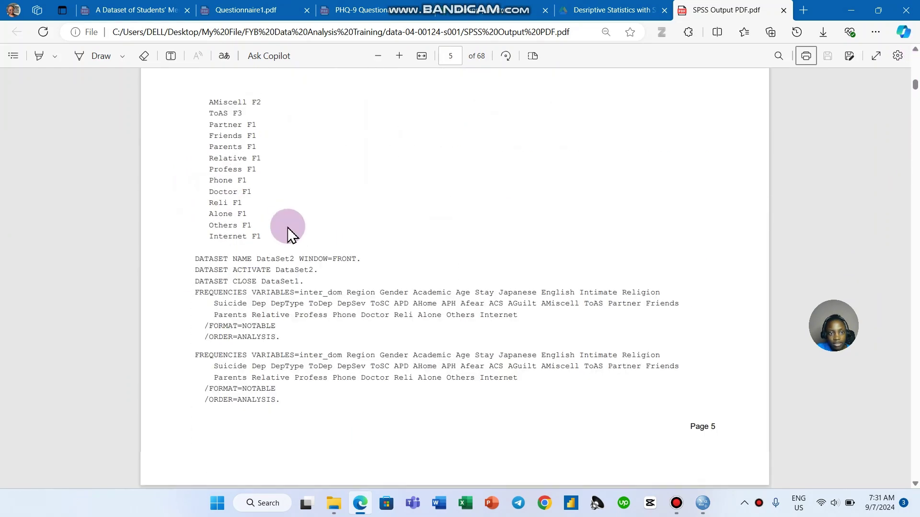
scroll(290, 235, down, 11)
scroll(294, 220, up, 5)
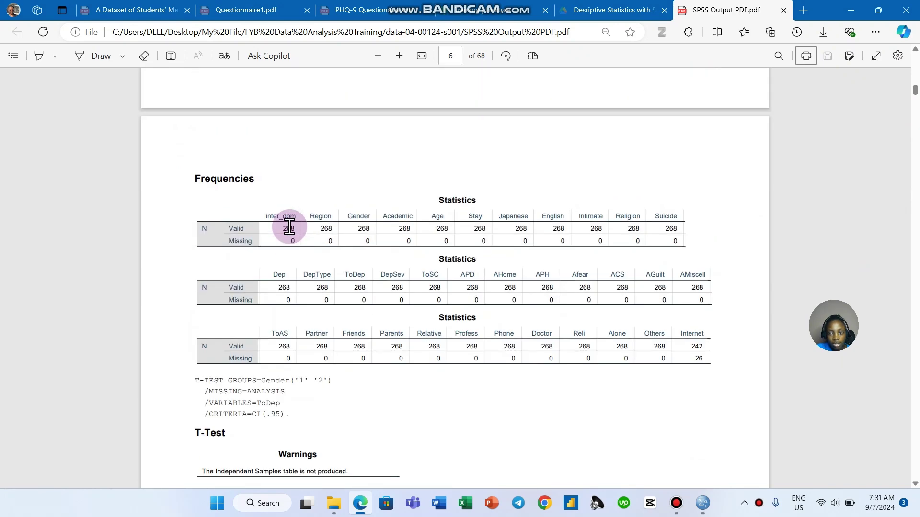
scroll(306, 289, down, 20)
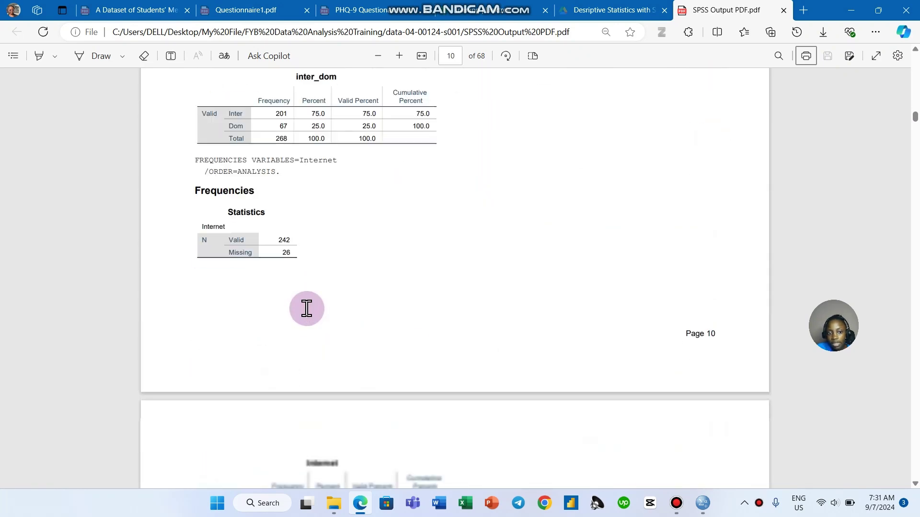
scroll(306, 309, down, 20)
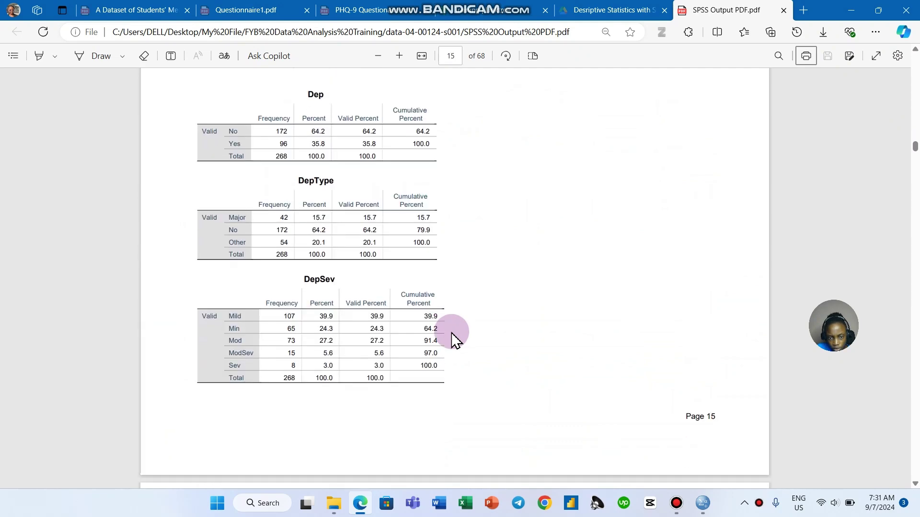
scroll(454, 339, down, 20)
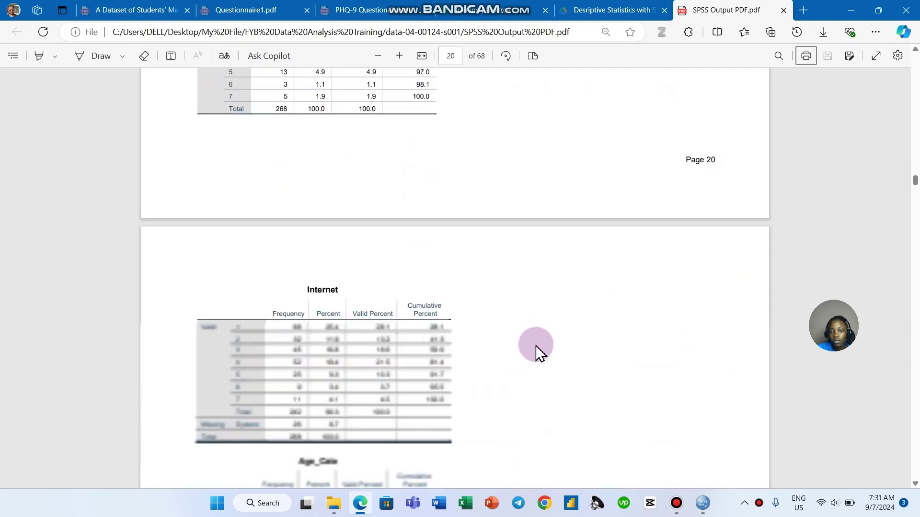
scroll(538, 353, down, 20)
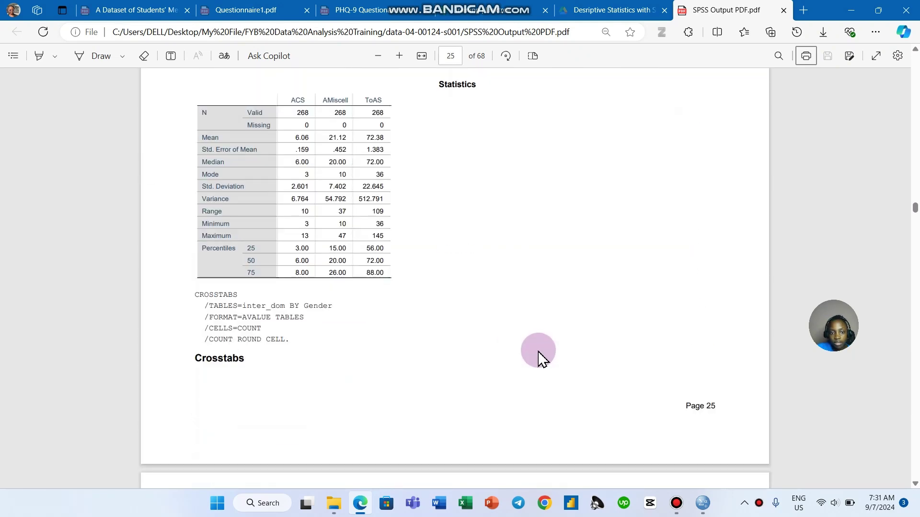
Examine the PDF's case processing summary, histograms, Q-Q plots and pie charts, and the data export log and variable list on the closing pages.
scroll(538, 354, down, 20)
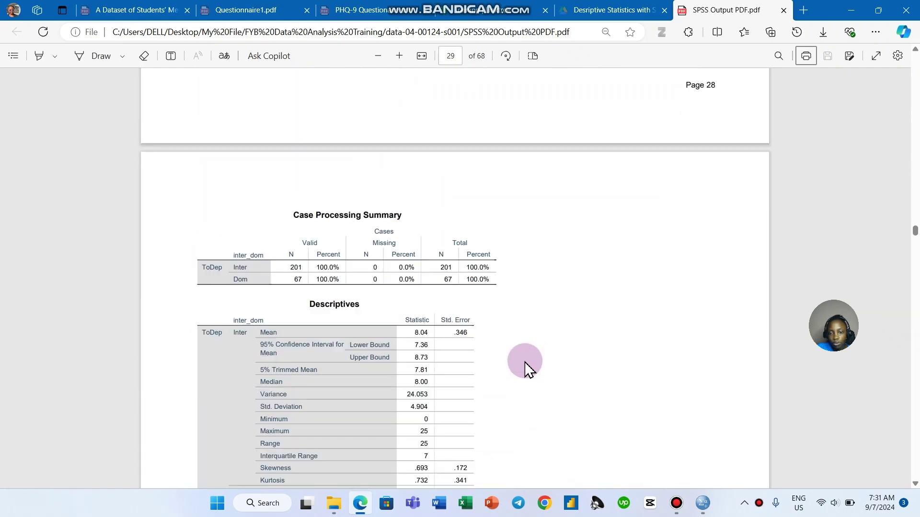
scroll(527, 369, down, 20)
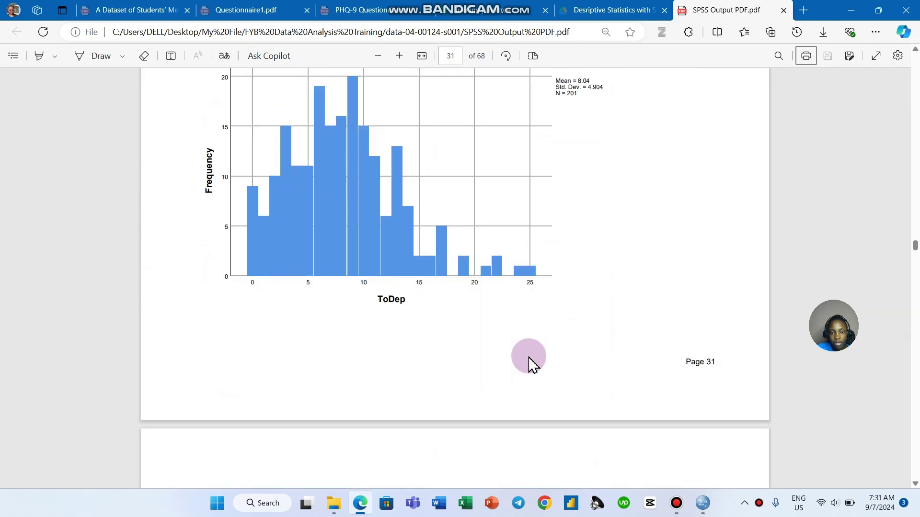
scroll(532, 364, down, 20)
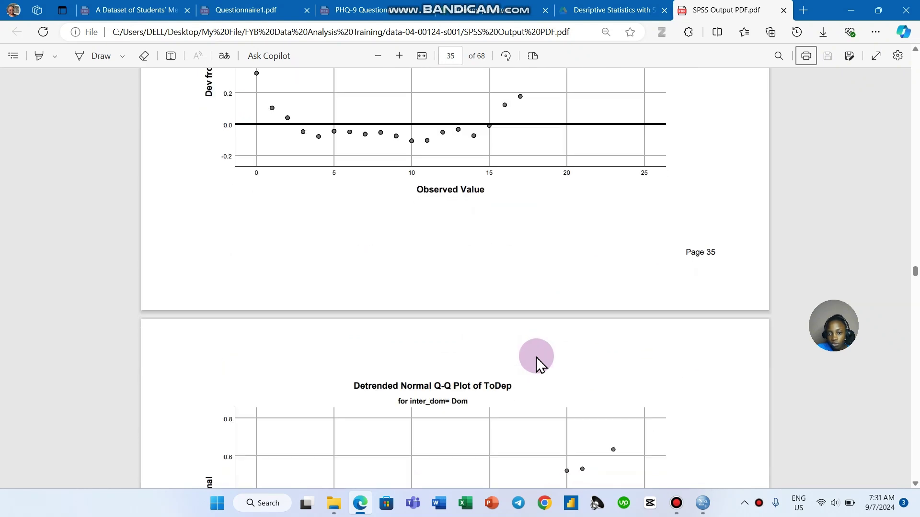
scroll(538, 363, down, 20)
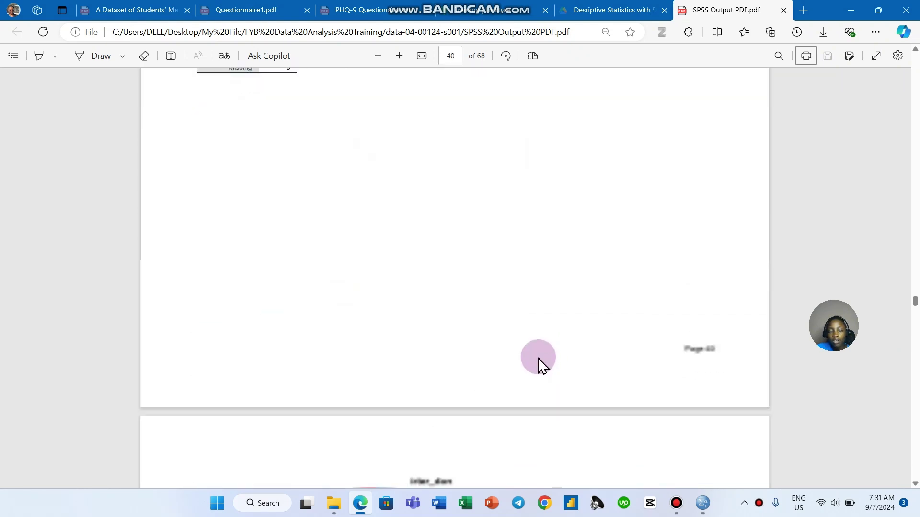
scroll(538, 363, down, 20)
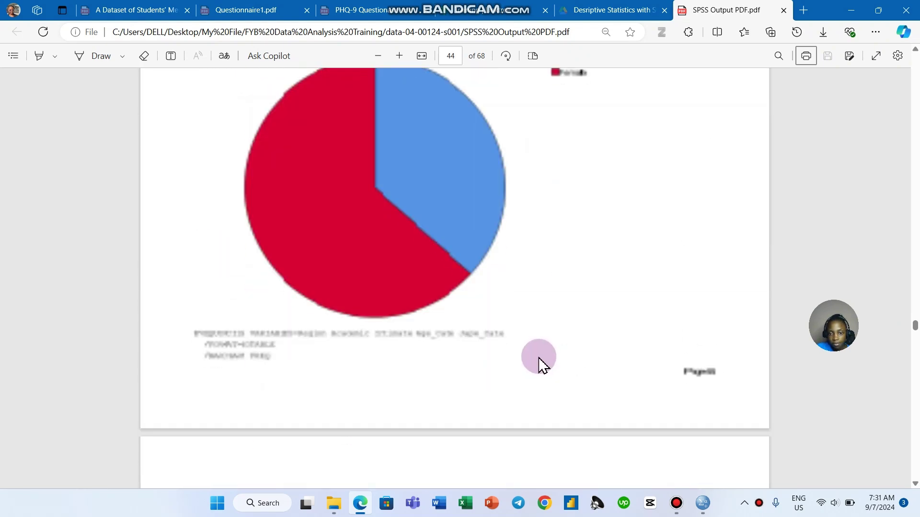
scroll(542, 364, down, 5)
drag(914, 332, 915, 485)
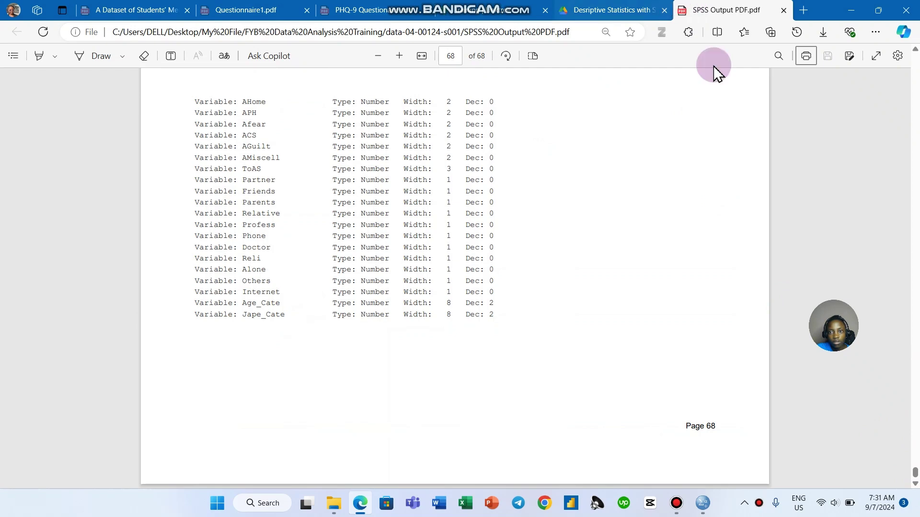
mouse_move(914, 474)
mouse_down()
mouse_move(914, 462)
mouse_move(914, 471)
mouse_up()
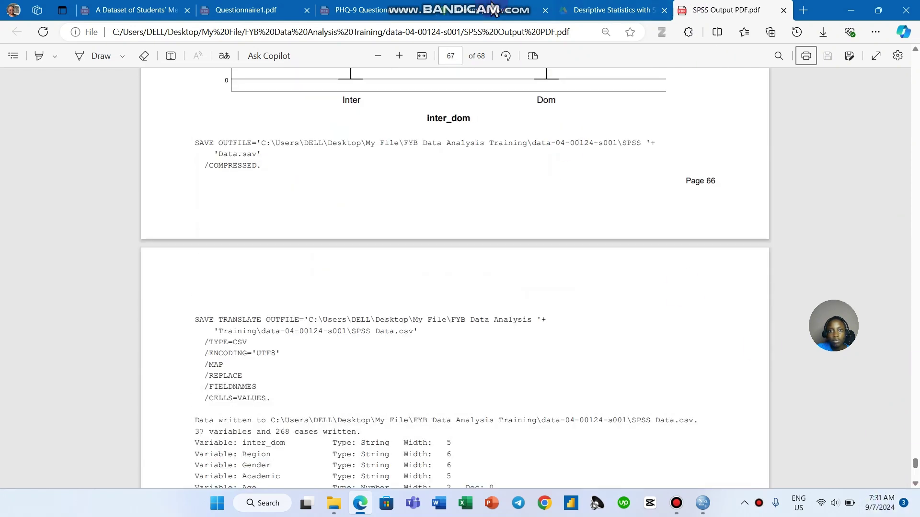